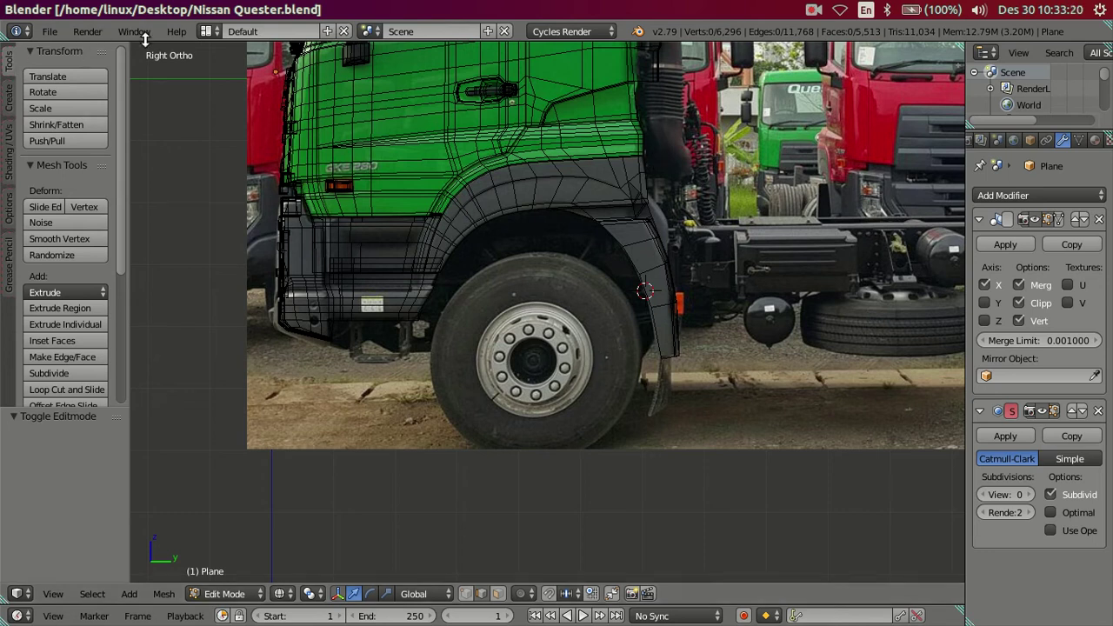
# Hide the tool shelf, pan to the photo's chassis area, then view the cab in Object Mode.
pyautogui.press('t')
pyautogui.scroll(1, 533, 253)
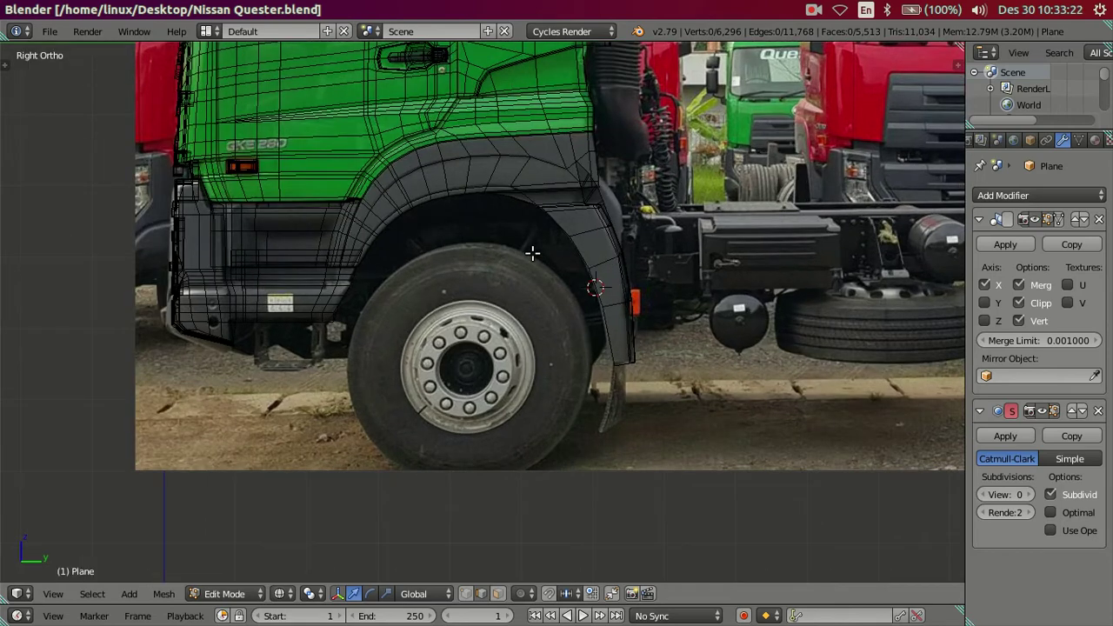
pyautogui.keyDown('shift'); pyautogui.moveTo(671, 280); pyautogui.dragTo(338, 313, button='middle'); pyautogui.keyUp('shift')
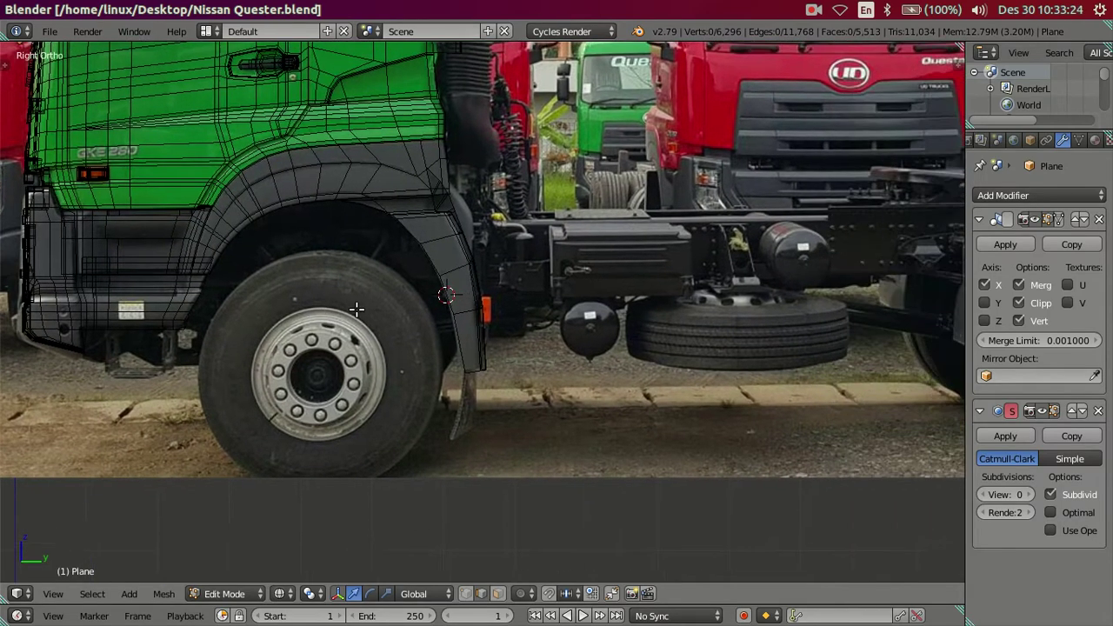
pyautogui.moveTo(679, 289)
pyautogui.keyDown('shift'); pyautogui.mouseDown(button='middle')
pyautogui.moveTo(470, 317)
pyautogui.moveTo(536, 318)
pyautogui.moveTo(479, 368)
pyautogui.moveTo(381, 363)
pyautogui.moveTo(339, 326)
pyautogui.moveTo(286, 331)
pyautogui.moveTo(294, 317)
pyautogui.moveTo(323, 336)
pyautogui.mouseUp(button='middle'); pyautogui.keyUp('shift')
pyautogui.scroll(-1, 466, 313)
pyautogui.press('Tab')
pyautogui.press('Tab')
pyautogui.scroll(2, 301, 310)
# Select the edge beside the grille and switch to the back view.
pyautogui.scroll(3, 387, 348)
pyautogui.scroll(1, 388, 348)
pyautogui.rightClick(352, 254)
pyautogui.keyDown('shift'); pyautogui.rightClick(360, 322); pyautogui.keyUp('shift')
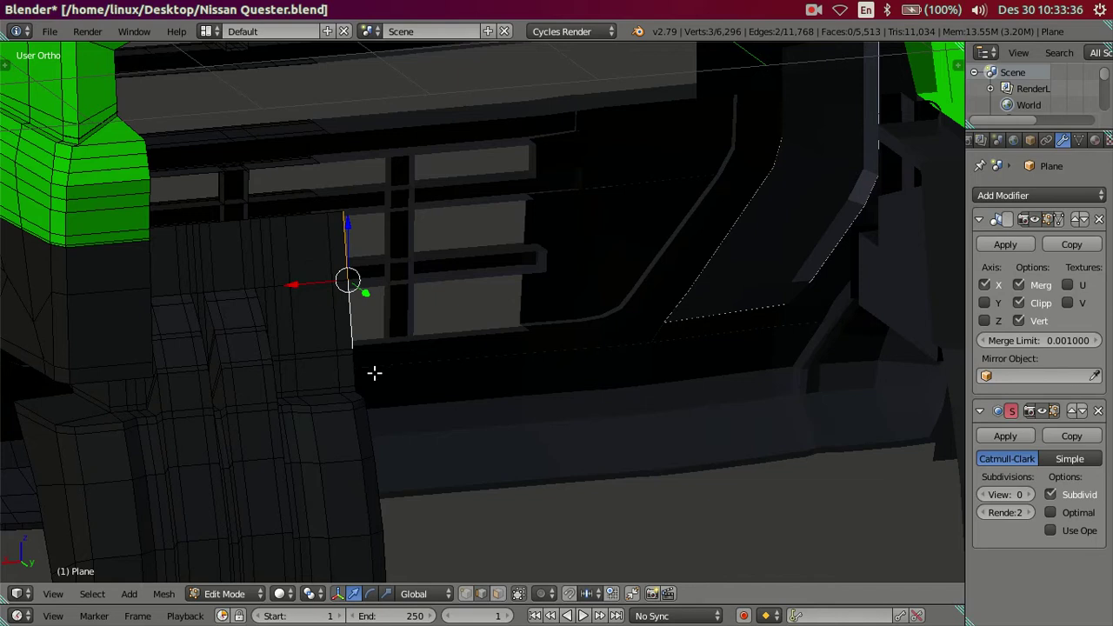
pyautogui.keyDown('shift'); pyautogui.moveTo(373, 373); pyautogui.dragTo(447, 253, button='middle'); pyautogui.keyUp('shift')
pyautogui.scroll(3, 432, 259)
pyautogui.scroll(-3, 394, 251)
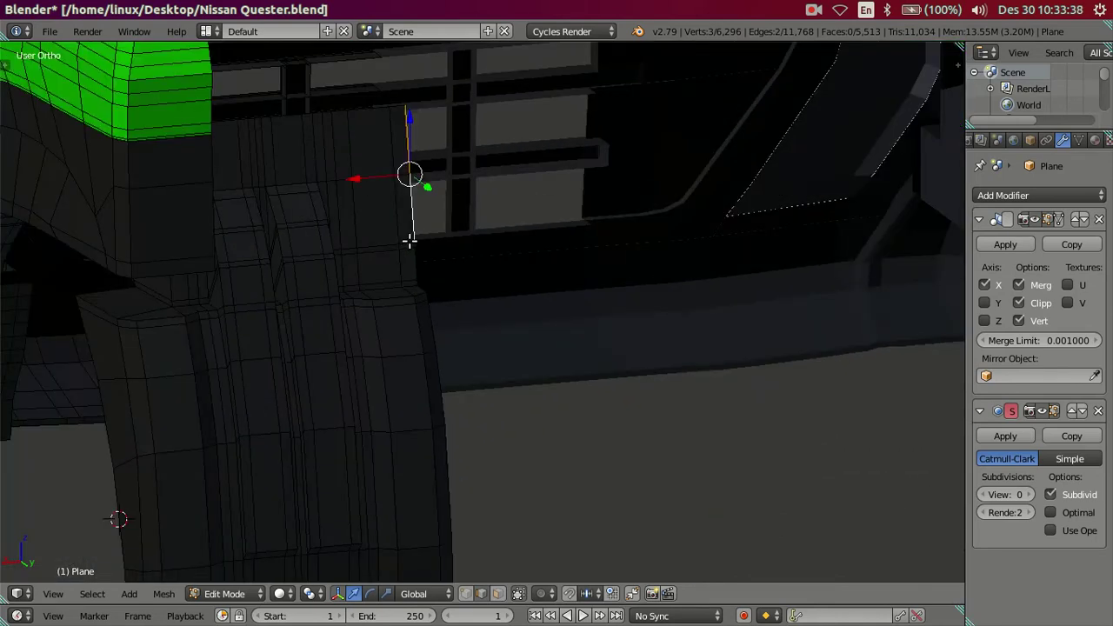
pyautogui.press('ctrl+KP_1')
# Orbit around to see the cab side above the wheel arch.
pyautogui.keyDown('shift'); pyautogui.moveTo(482, 156); pyautogui.dragTo(487, 218, button='middle'); pyautogui.keyUp('shift')
pyautogui.scroll(2, 646, 408)
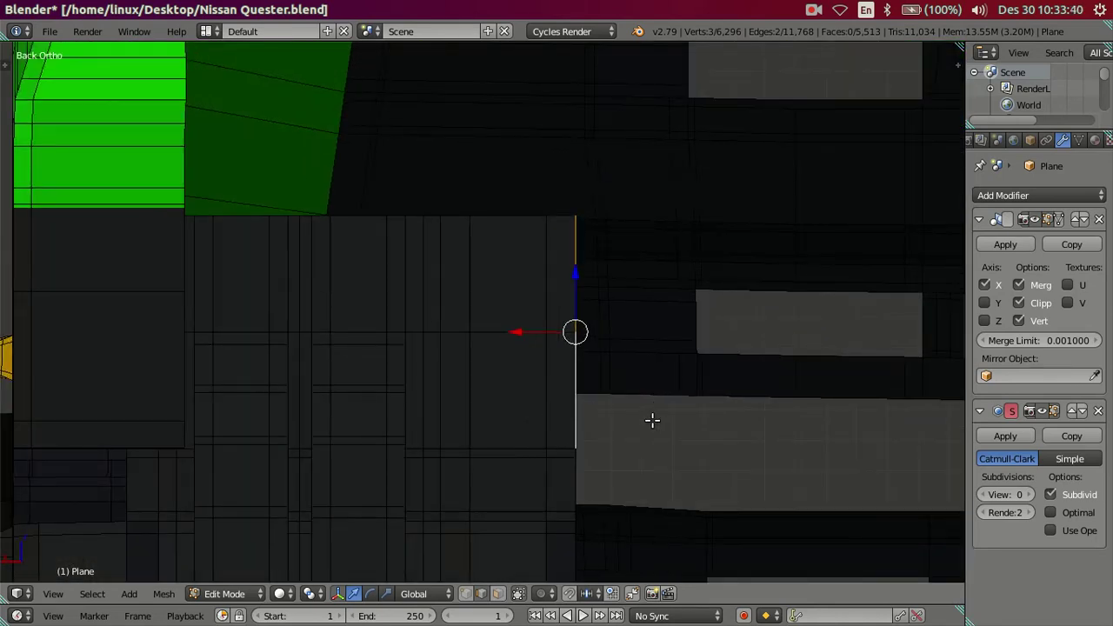
pyautogui.moveTo(604, 402)
pyautogui.mouseDown(button='middle')
pyautogui.moveTo(617, 413)
pyautogui.moveTo(434, 472)
pyautogui.moveTo(457, 357)
pyautogui.moveTo(487, 377)
pyautogui.mouseUp(button='middle')
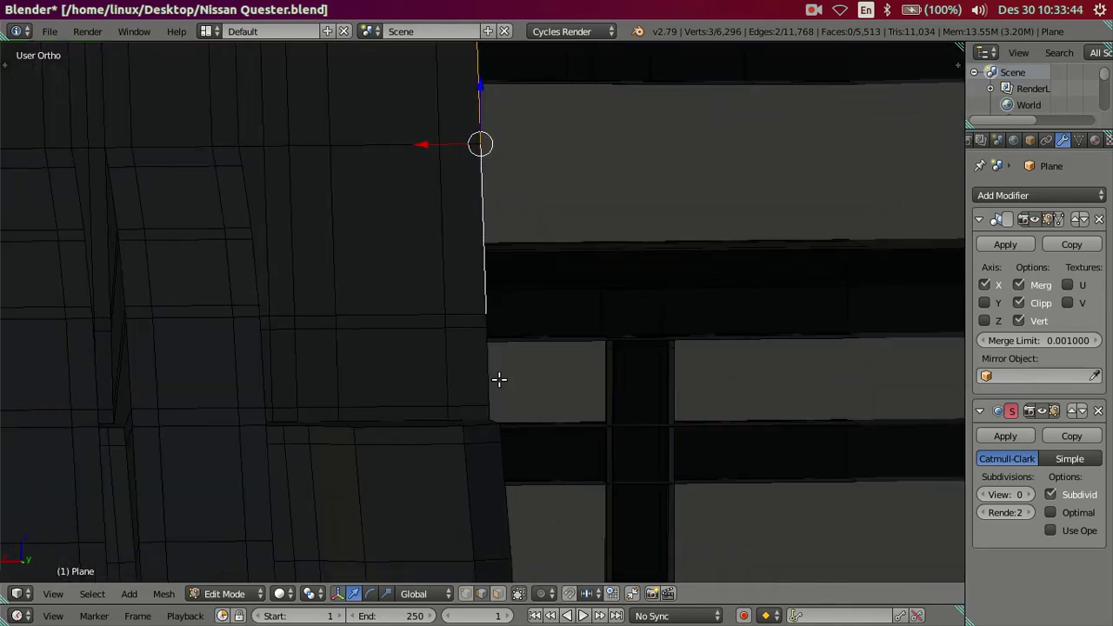
pyautogui.scroll(-2, 498, 379)
pyautogui.moveTo(498, 379)
pyautogui.mouseDown(button='middle')
pyautogui.moveTo(481, 179)
pyautogui.moveTo(503, 172)
pyautogui.mouseUp(button='middle')
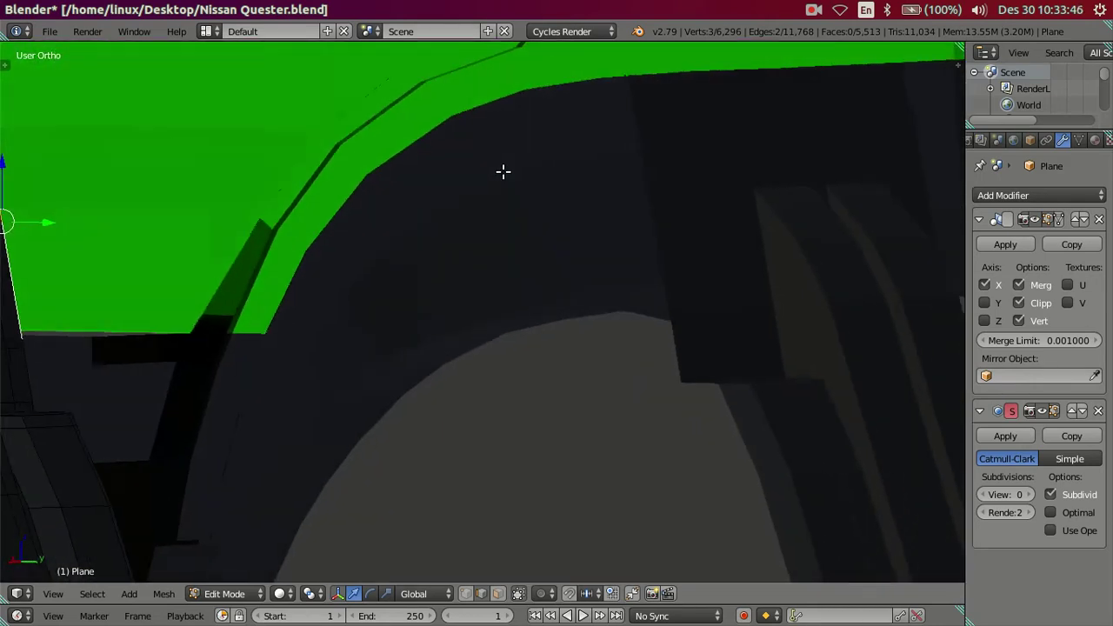
pyautogui.scroll(-2, 502, 171)
pyautogui.scroll(-2, 512, 169)
pyautogui.scroll(-2, 513, 169)
pyautogui.moveTo(437, 241)
pyautogui.mouseDown(button='middle')
pyautogui.moveTo(469, 270)
pyautogui.moveTo(415, 265)
pyautogui.moveTo(409, 248)
pyautogui.mouseUp(button='middle')
# Extrude a new edge from the cab's bottom side edge and return to the side view.
pyautogui.press('a')
pyautogui.scroll(3, 434, 259)
pyautogui.keyDown('alt'); pyautogui.rightClick(440, 261); pyautogui.keyUp('alt')
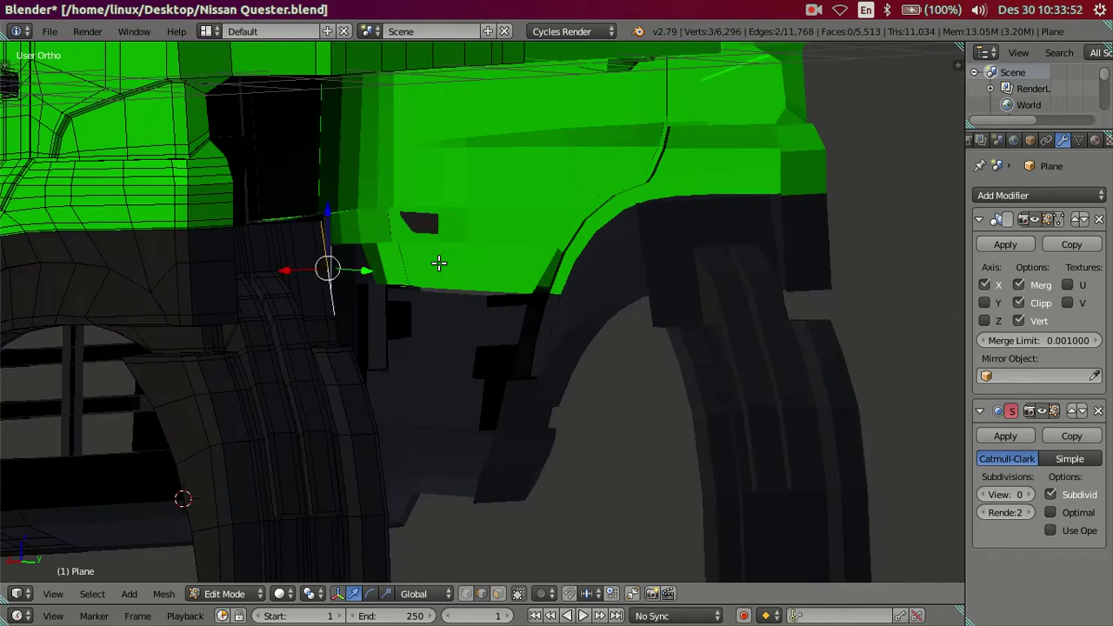
pyautogui.scroll(2, 500, 265)
pyautogui.press('e')
pyautogui.click(632, 415)
pyautogui.scroll(-5, 633, 408)
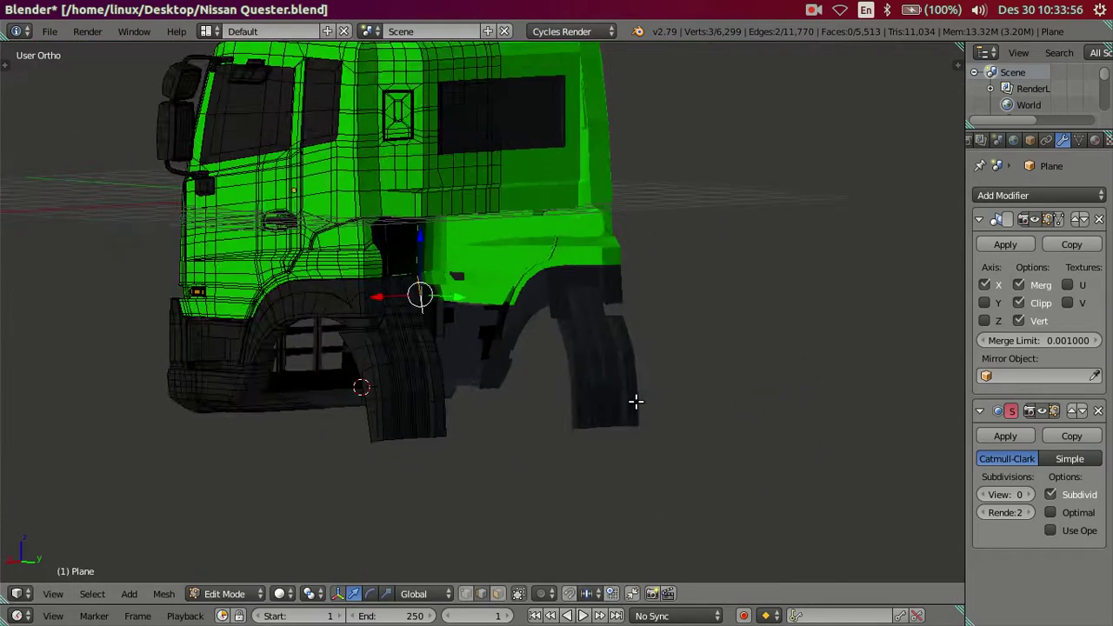
pyautogui.scroll(-3, 636, 397)
pyautogui.press('KP_3')
pyautogui.scroll(6, 513, 363)
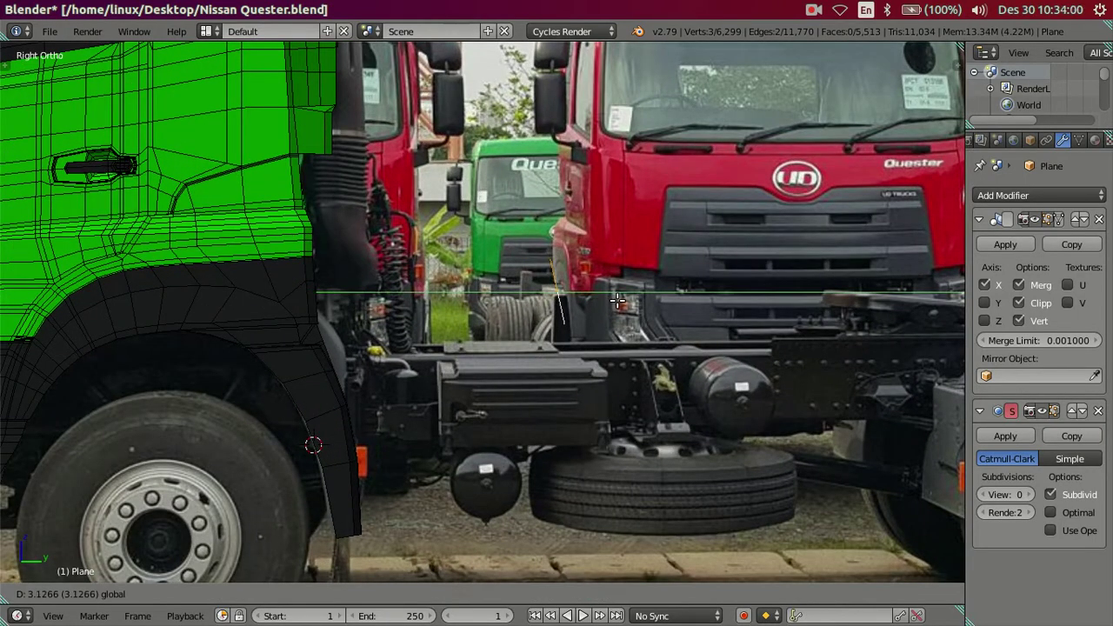
# Center the new edge, show the transform panel, and switch to vertex select mode.
pyautogui.scroll(2, 617, 313)
pyautogui.scroll(2, 682, 295)
pyautogui.scroll(1, 681, 289)
pyautogui.keyDown('shift'); pyautogui.moveTo(682, 289); pyautogui.dragTo(523, 323, button='middle'); pyautogui.keyUp('shift')
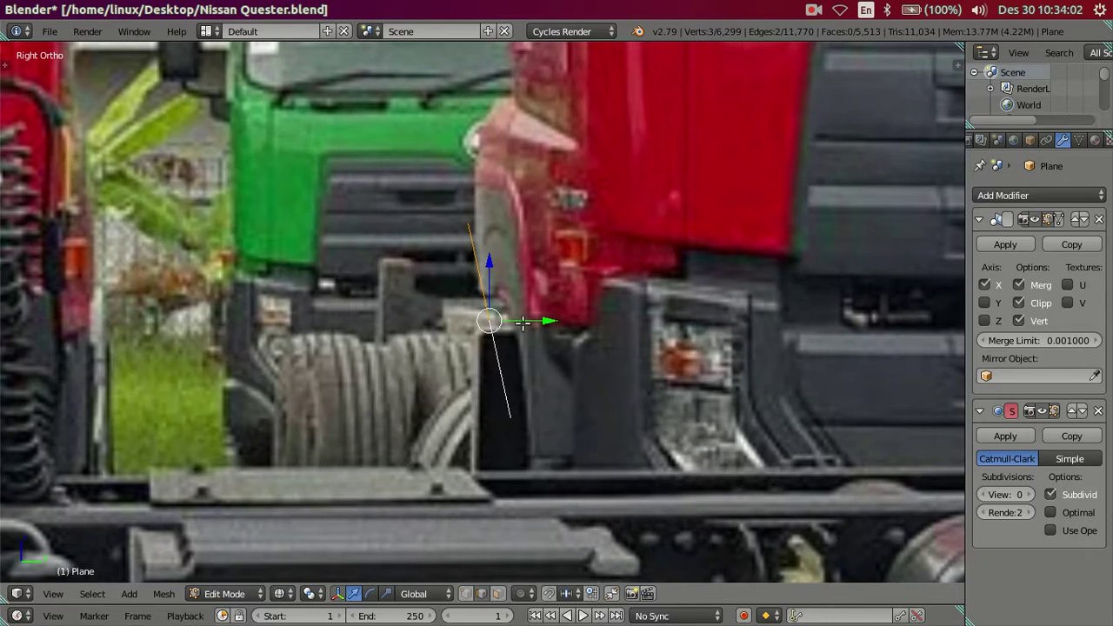
pyautogui.press('z')
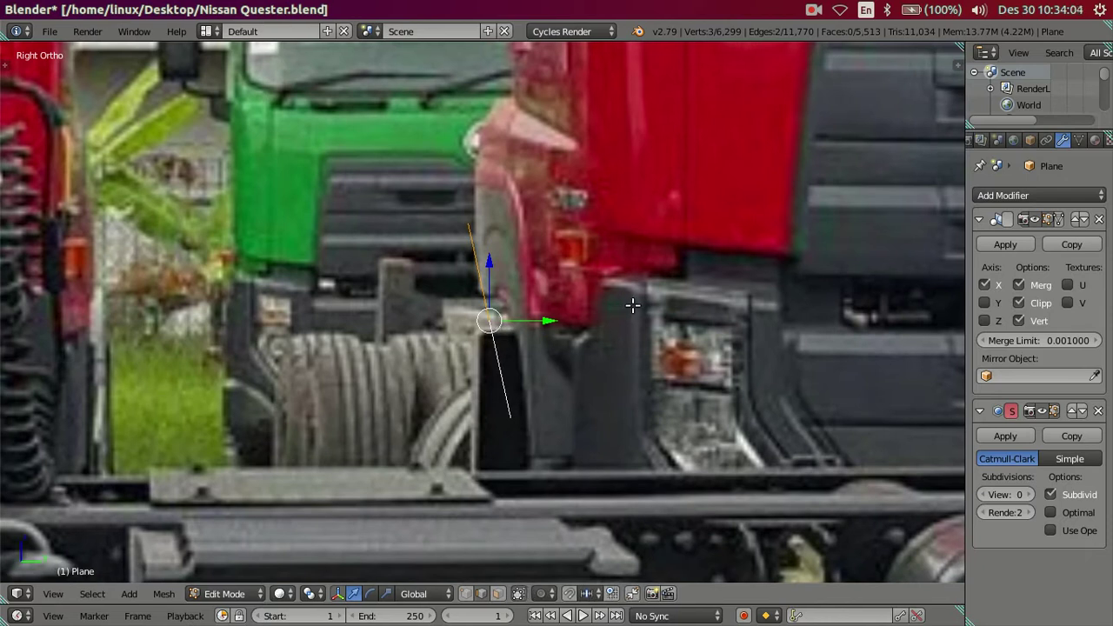
pyautogui.press('n')
pyautogui.scroll(1, 529, 241)
pyautogui.hotkey('ctrl', 'Tab')
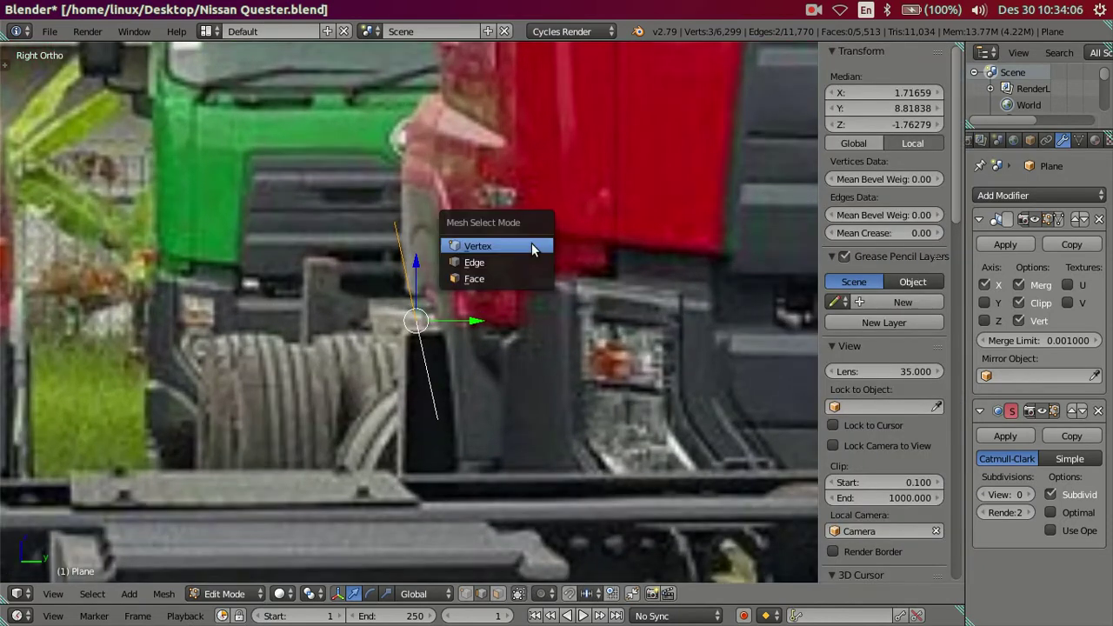
pyautogui.click(528, 246)
pyautogui.scroll(2, 391, 183)
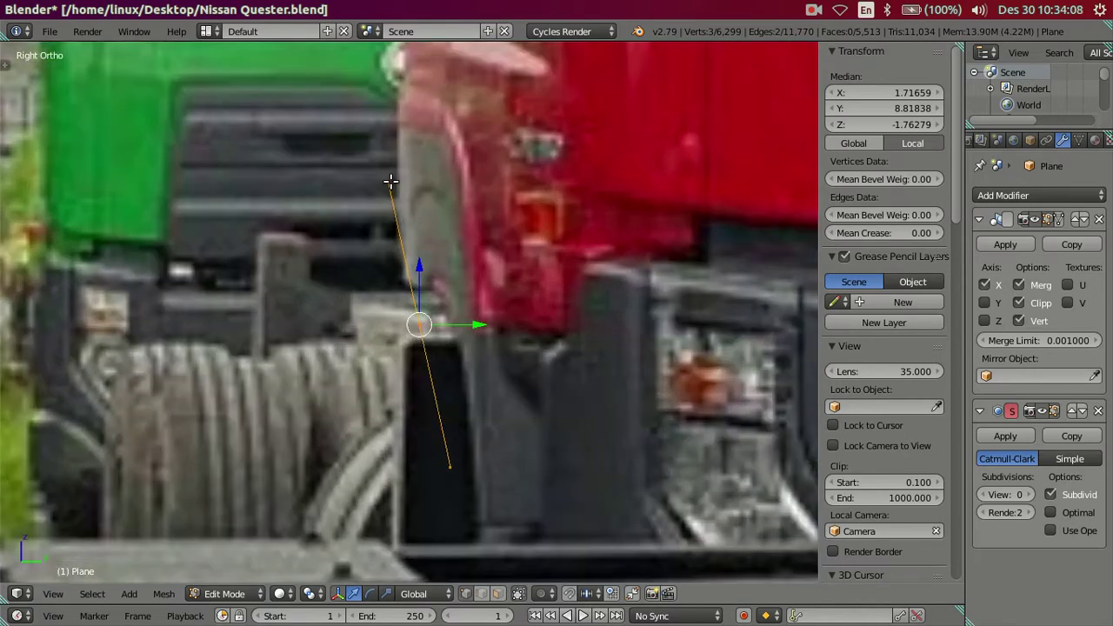
# Copy the top vertex's Y value 8.73531 and paste it onto the two lower vertices.
pyautogui.rightClick(391, 183)
pyautogui.click(902, 92)
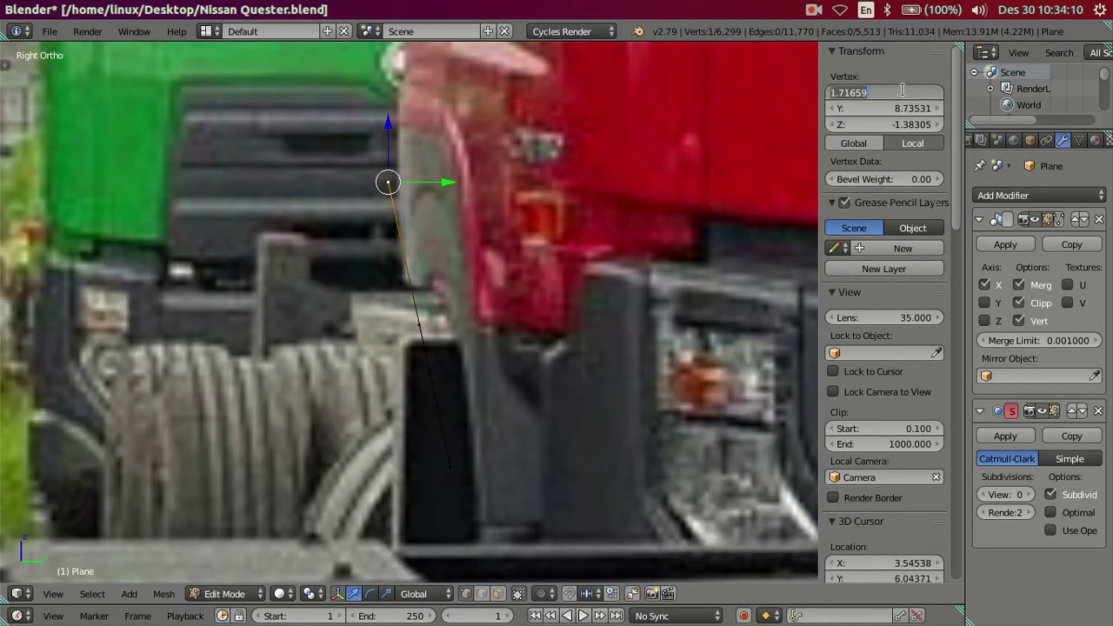
pyautogui.click(914, 108)
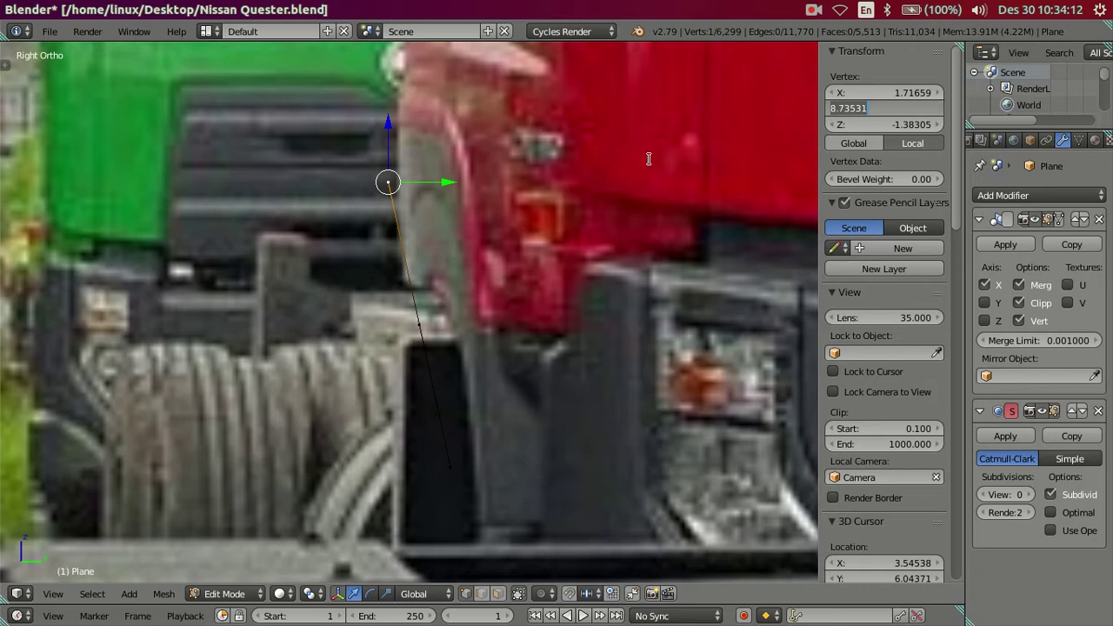
pyautogui.press('Return')
pyautogui.rightClick(420, 327)
pyautogui.hotkey('ctrl', 'v')
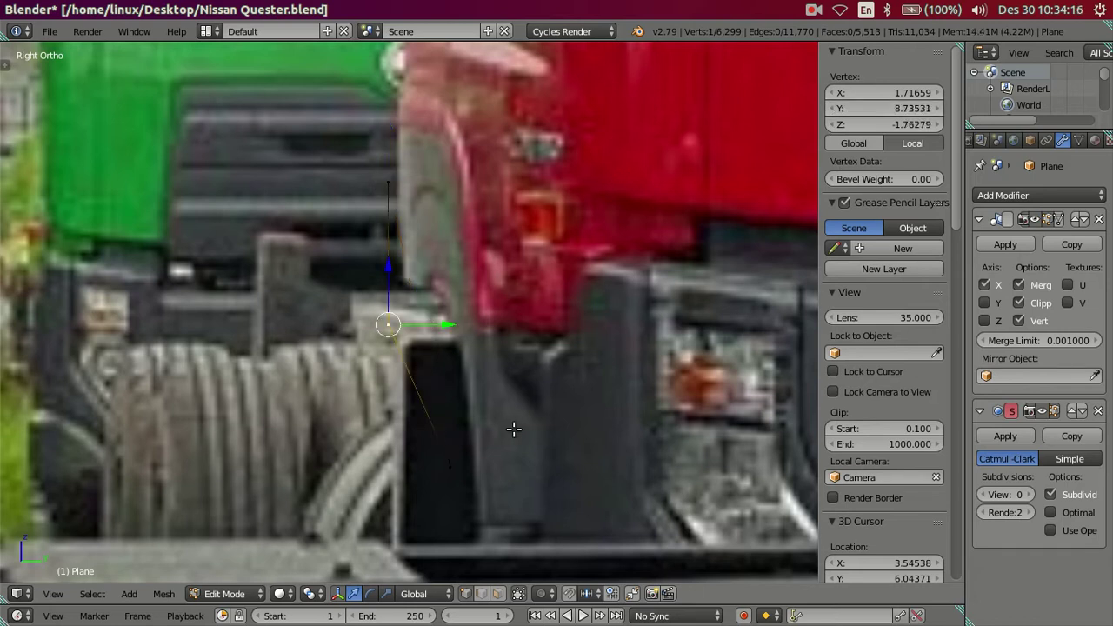
pyautogui.rightClick(454, 470)
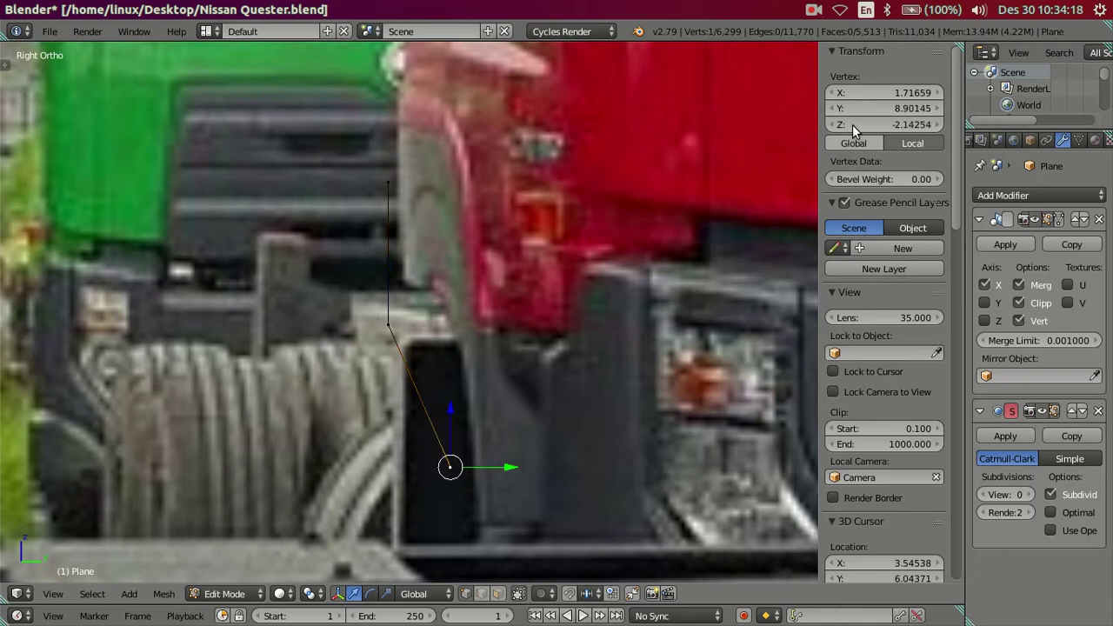
pyautogui.write('8.73531')
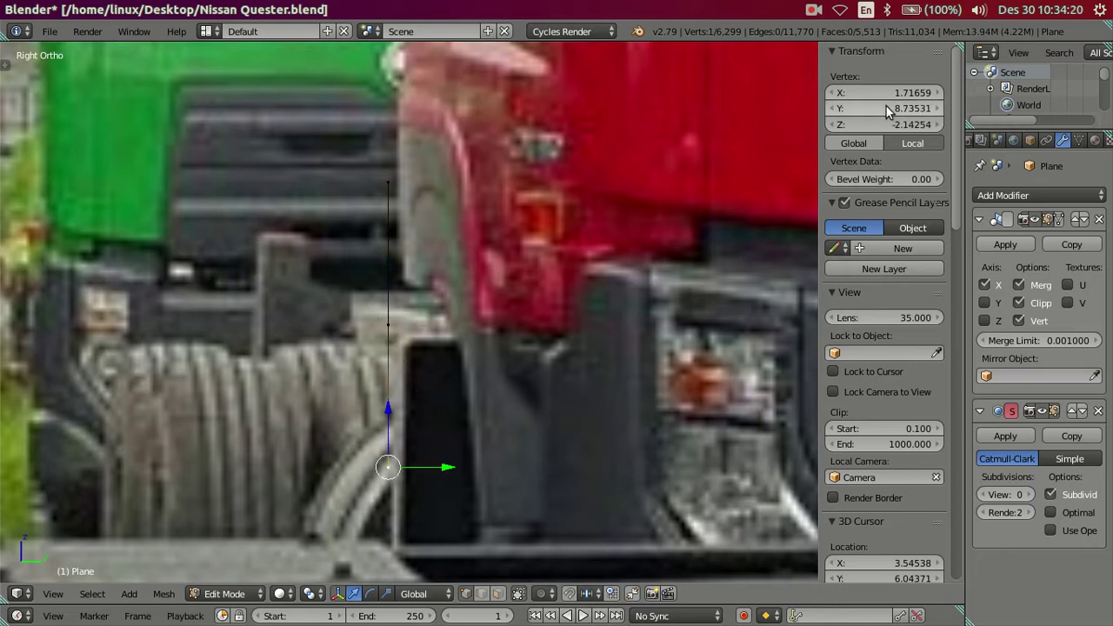
pyautogui.press('a')
pyautogui.scroll(-2, 591, 289)
pyautogui.scroll(-2, 591, 288)
# Move the new vertical edge down and rearward along the chassis.
pyautogui.press('n')
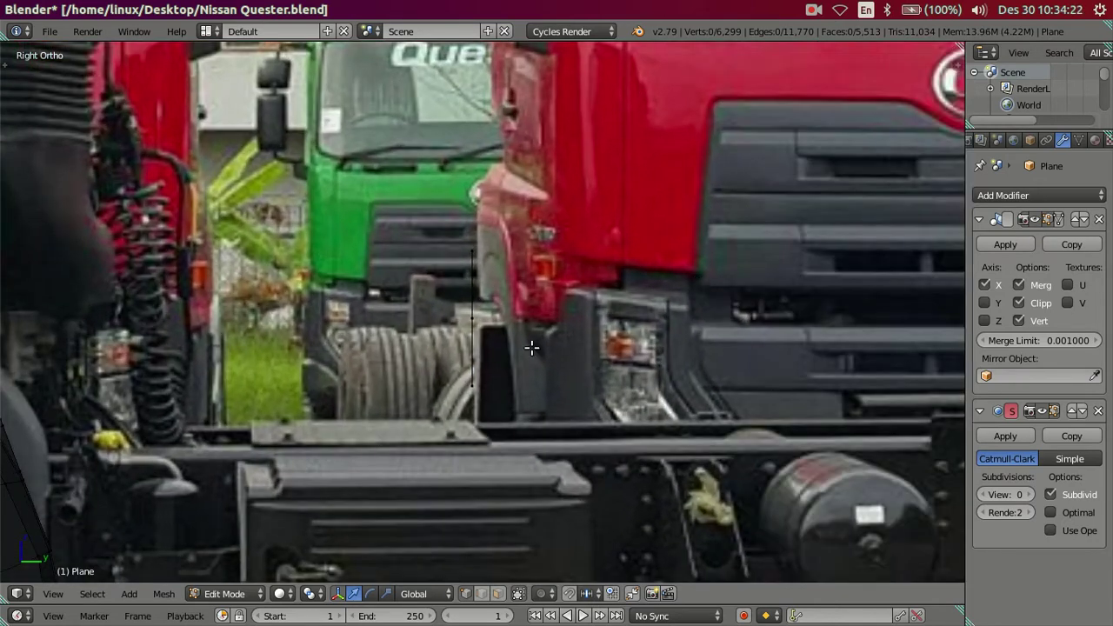
pyautogui.rightClick(477, 374)
pyautogui.scroll(-4, 477, 374)
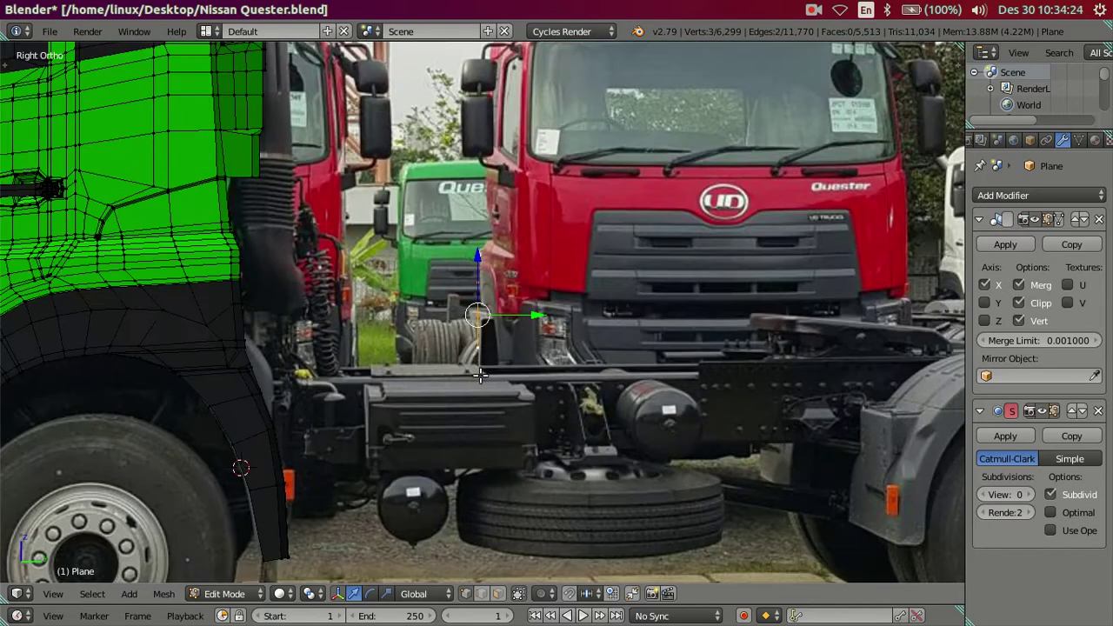
pyautogui.moveTo(480, 250); pyautogui.dragTo(531, 453)
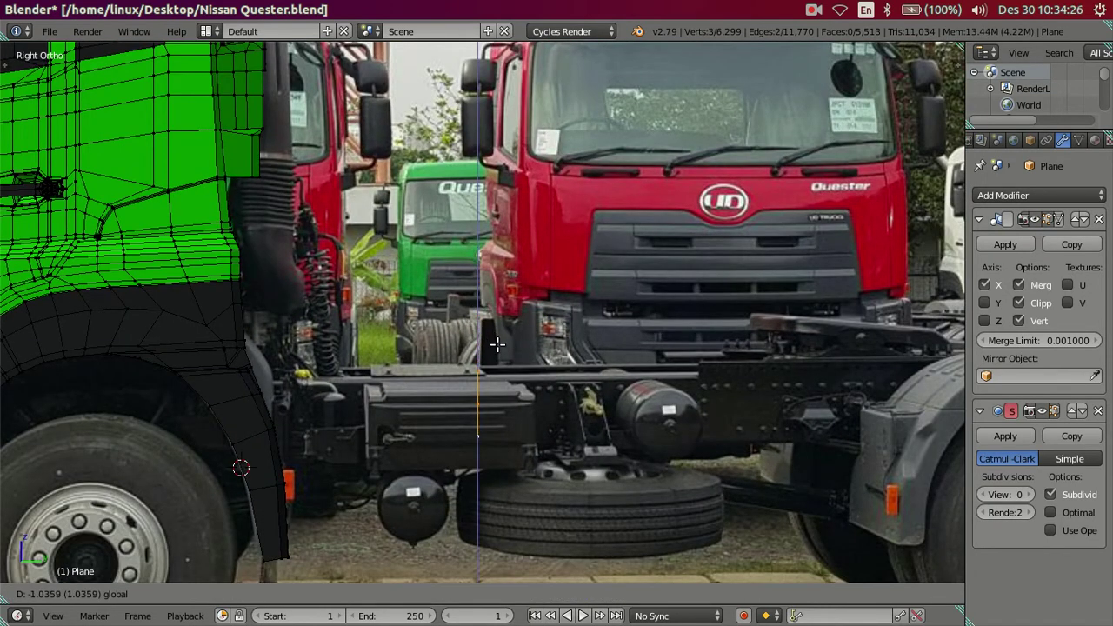
pyautogui.moveTo(539, 408); pyautogui.dragTo(738, 408)
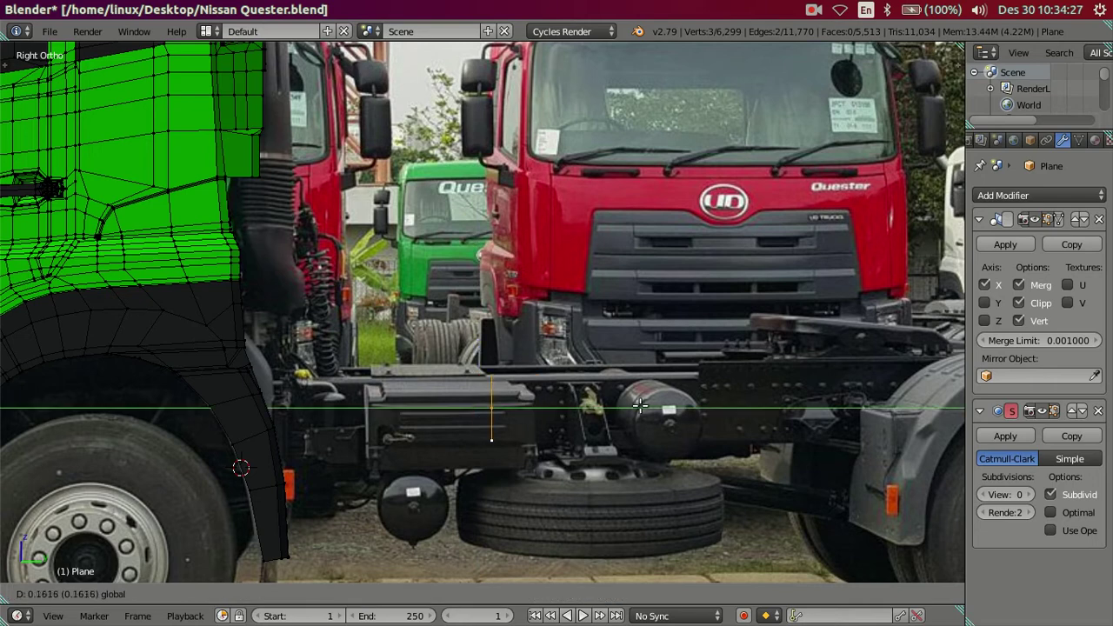
pyautogui.click(738, 408)
pyautogui.scroll(1, 718, 438)
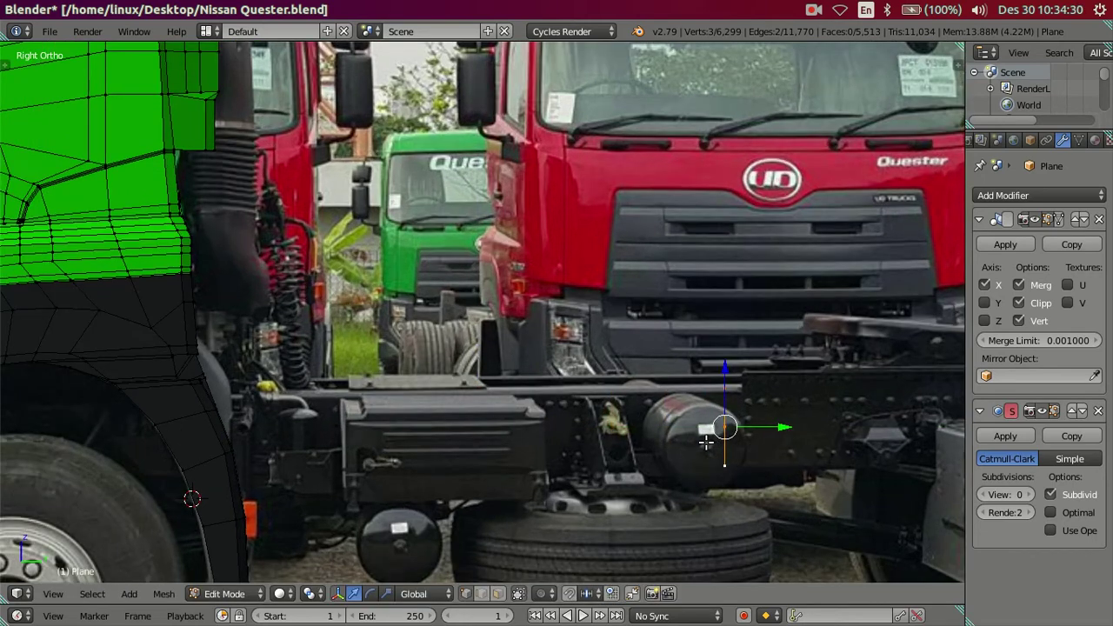
pyautogui.keyDown('shift'); pyautogui.moveTo(710, 442); pyautogui.dragTo(592, 348, button='middle'); pyautogui.keyUp('shift')
# Nudge the edge forward slightly and dissolve its middle vertex.
pyautogui.moveTo(658, 343)
pyautogui.mouseDown()
pyautogui.moveTo(579, 359)
pyautogui.moveTo(701, 377)
pyautogui.mouseUp()
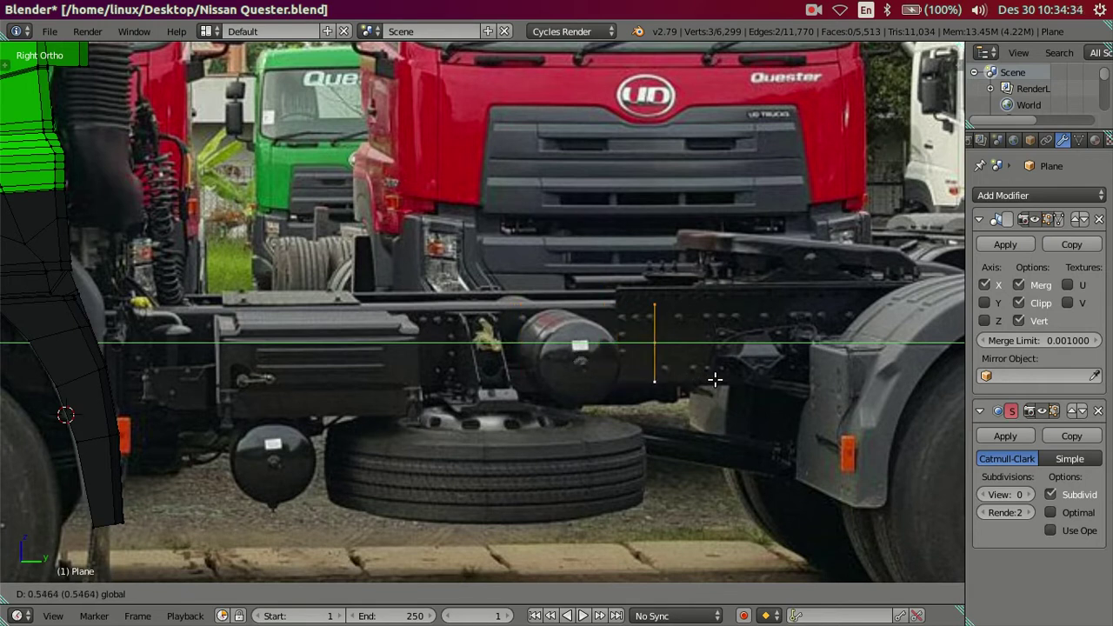
pyautogui.scroll(2, 701, 377)
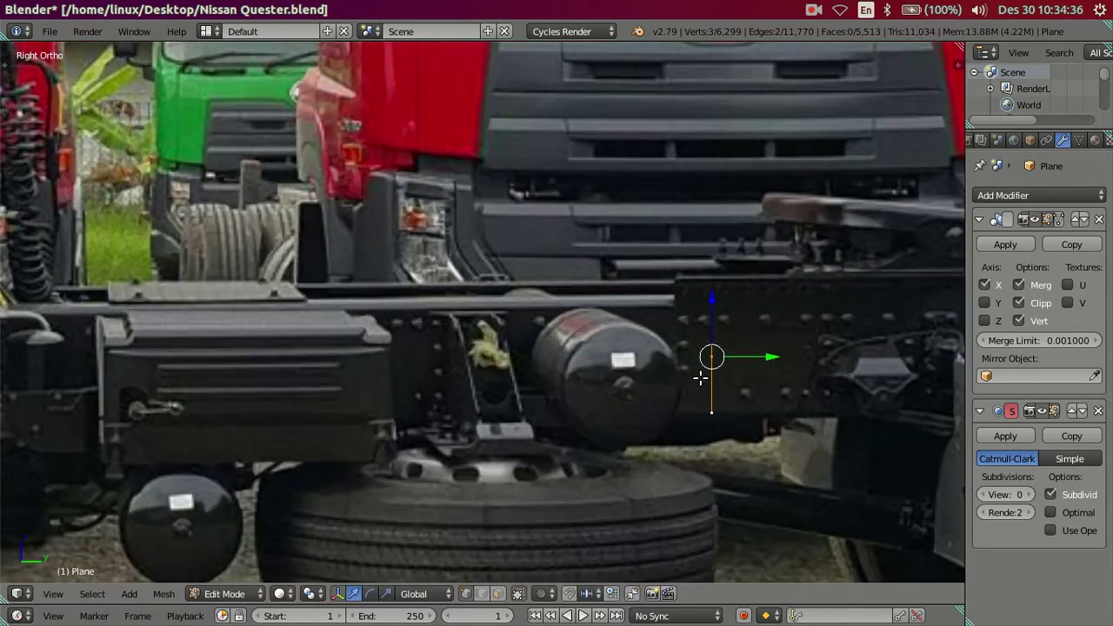
pyautogui.keyDown('shift'); pyautogui.moveTo(700, 376); pyautogui.dragTo(595, 375, button='middle'); pyautogui.keyUp('shift')
pyautogui.rightClick(609, 358)
pyautogui.press('x')
pyautogui.click(652, 463)
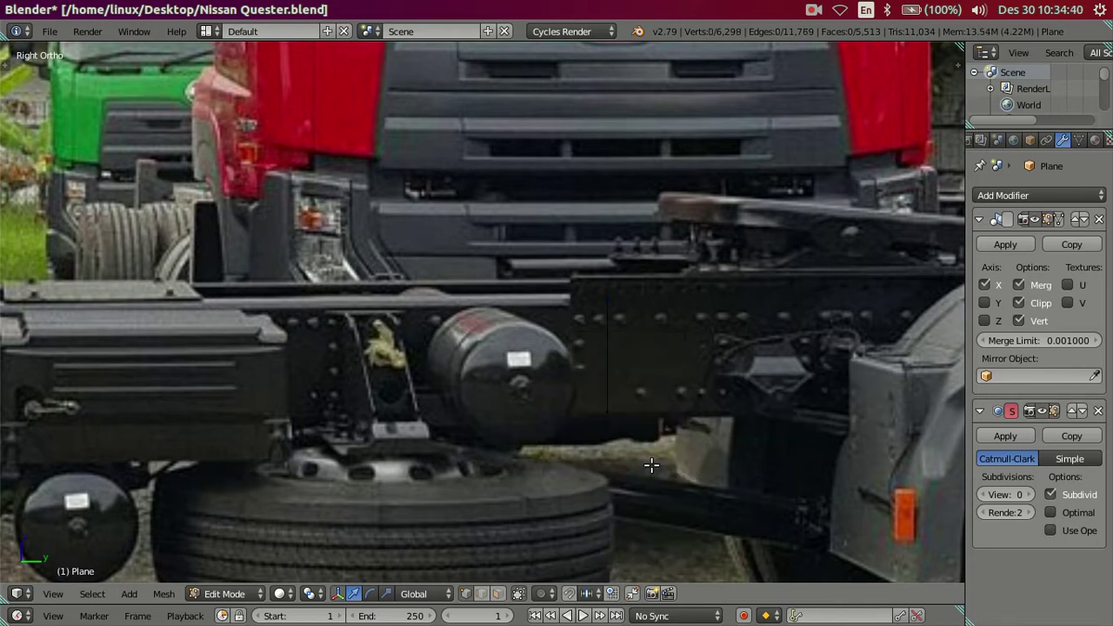
# Move the edge vertically to frame height and slide it toward the cab.
pyautogui.rightClick(615, 407)
pyautogui.press('g')
pyautogui.press('z')
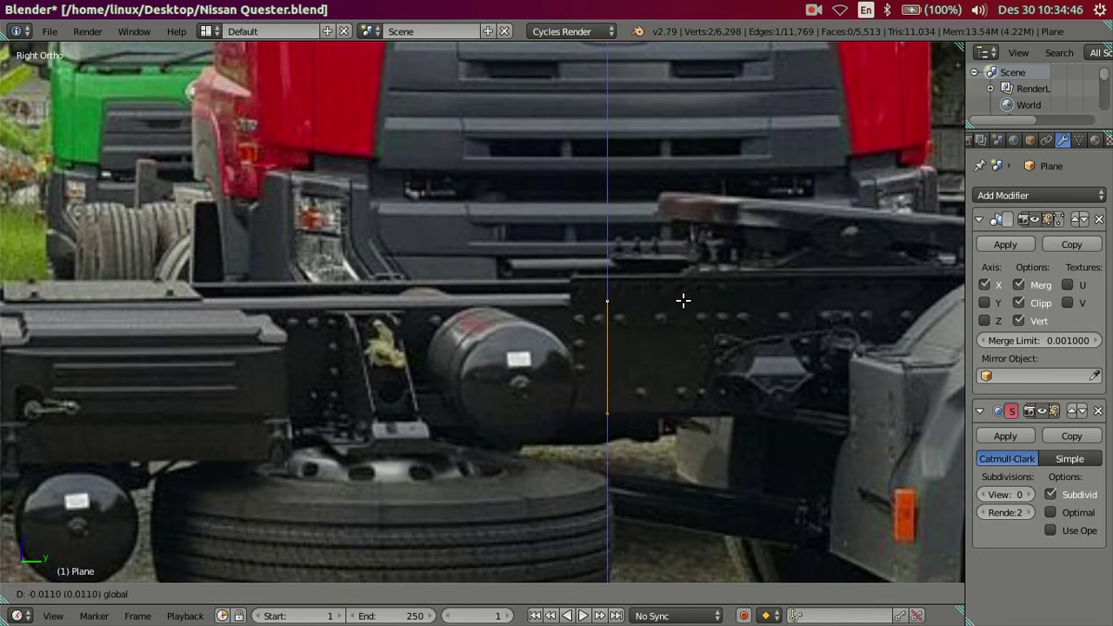
pyautogui.click(683, 301)
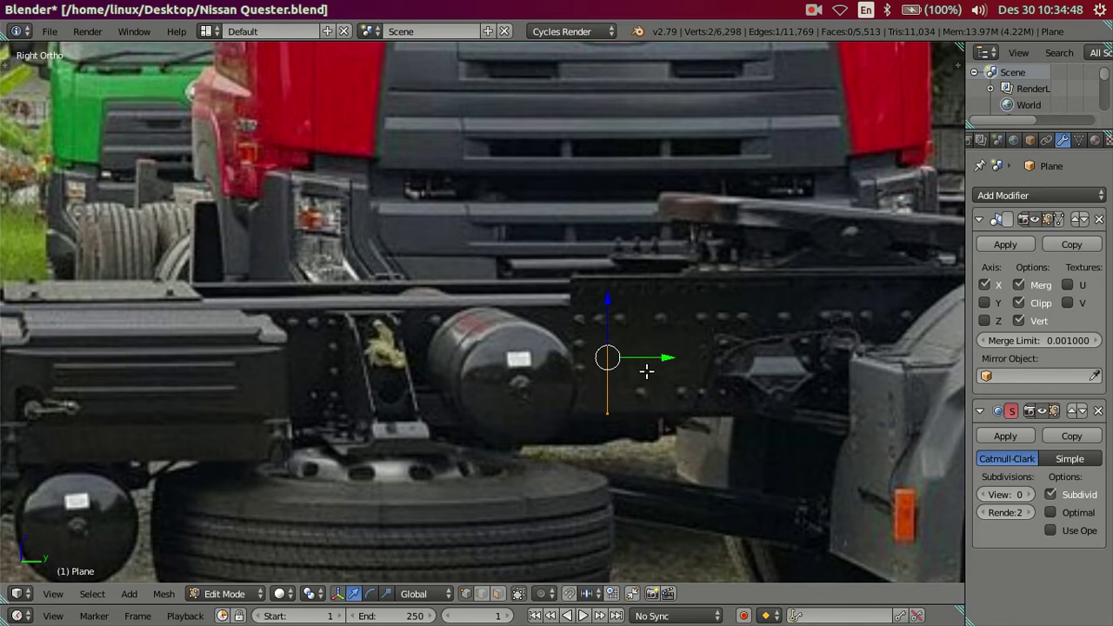
pyautogui.moveTo(611, 300); pyautogui.dragTo(614, 303)
pyautogui.scroll(-3, 557, 405)
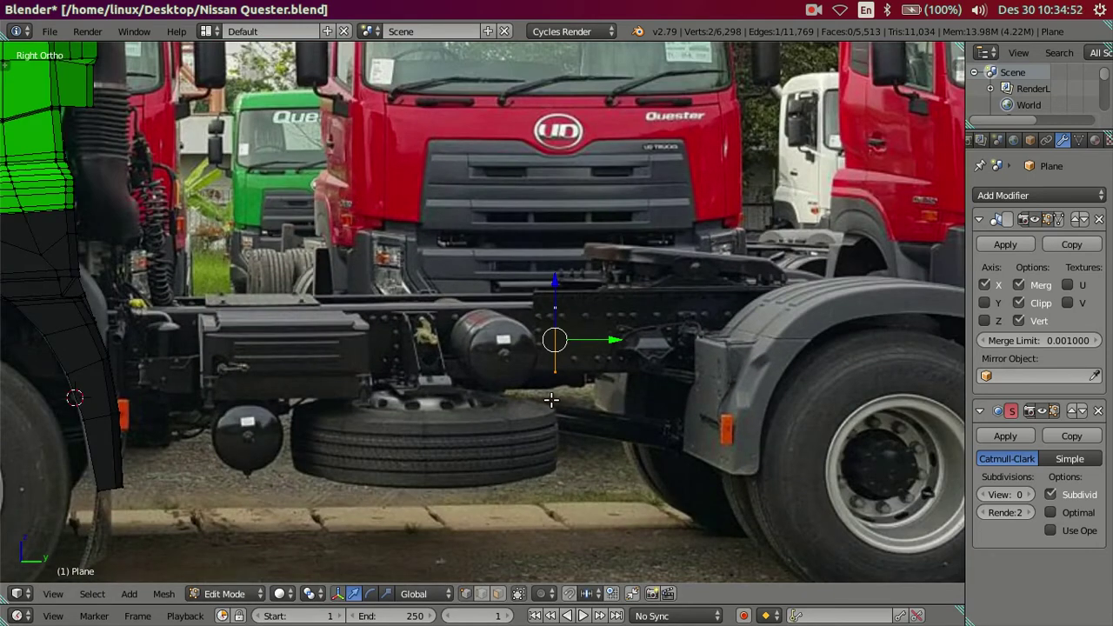
pyautogui.keyDown('shift'); pyautogui.moveTo(551, 400); pyautogui.dragTo(711, 339, button='middle'); pyautogui.keyUp('shift')
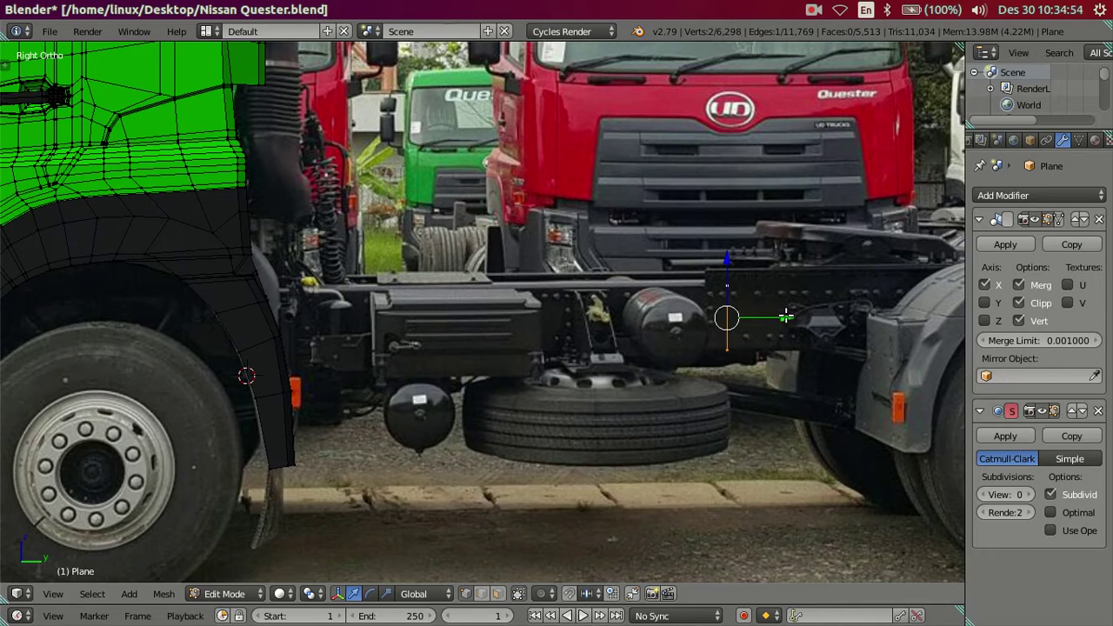
pyautogui.moveTo(785, 317); pyautogui.dragTo(405, 318)
# Slide the vertex along Y to the cab front in wireframe view.
pyautogui.scroll(-2, 369, 352)
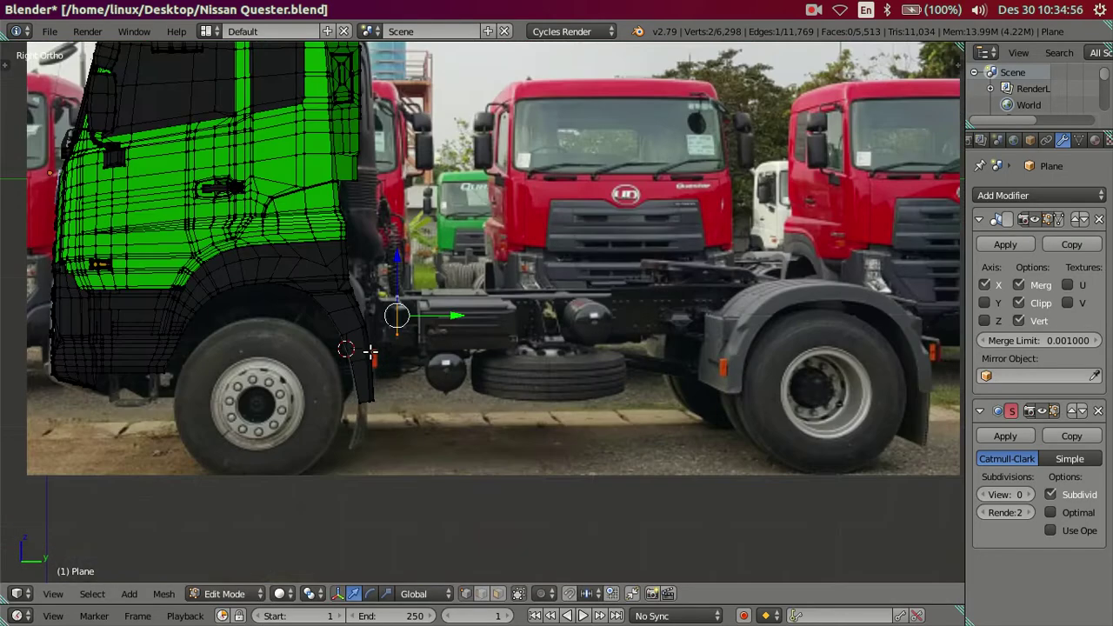
pyautogui.keyDown('shift'); pyautogui.moveTo(370, 352); pyautogui.dragTo(408, 341, button='middle'); pyautogui.keyUp('shift')
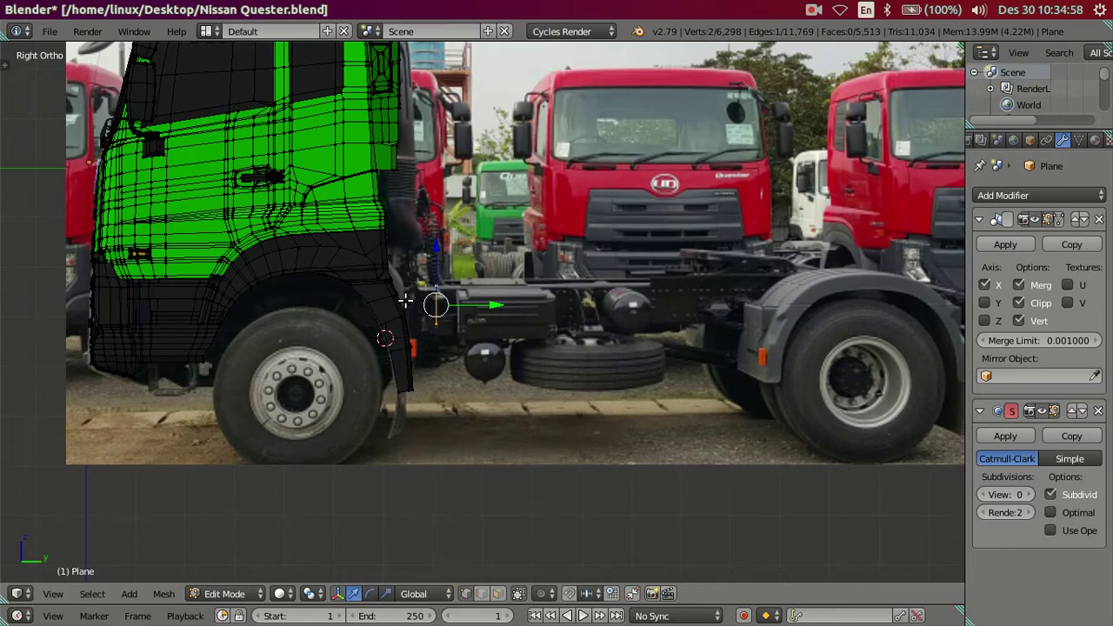
pyautogui.press('g')
pyautogui.press('y')
pyautogui.click(242, 310)
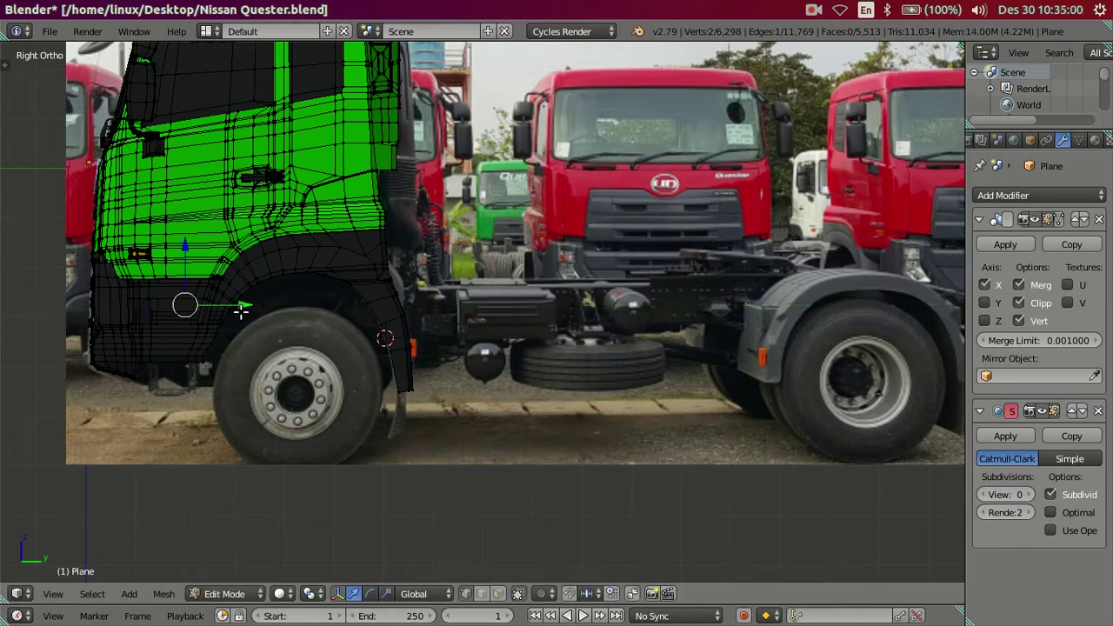
pyautogui.press('z')
pyautogui.press('g')
pyautogui.press('y')
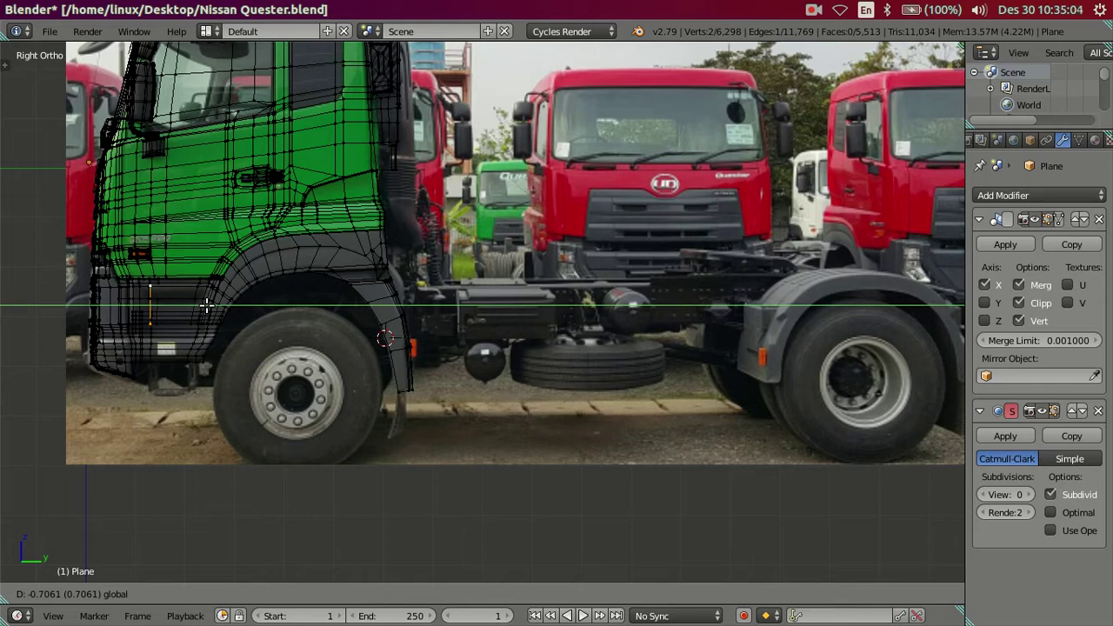
pyautogui.click(207, 305)
# Extrude from that vertex and stretch the rail back toward the rear axle.
pyautogui.press('e')
pyautogui.rightClick(452, 307)
pyautogui.press('g')
pyautogui.press('y')
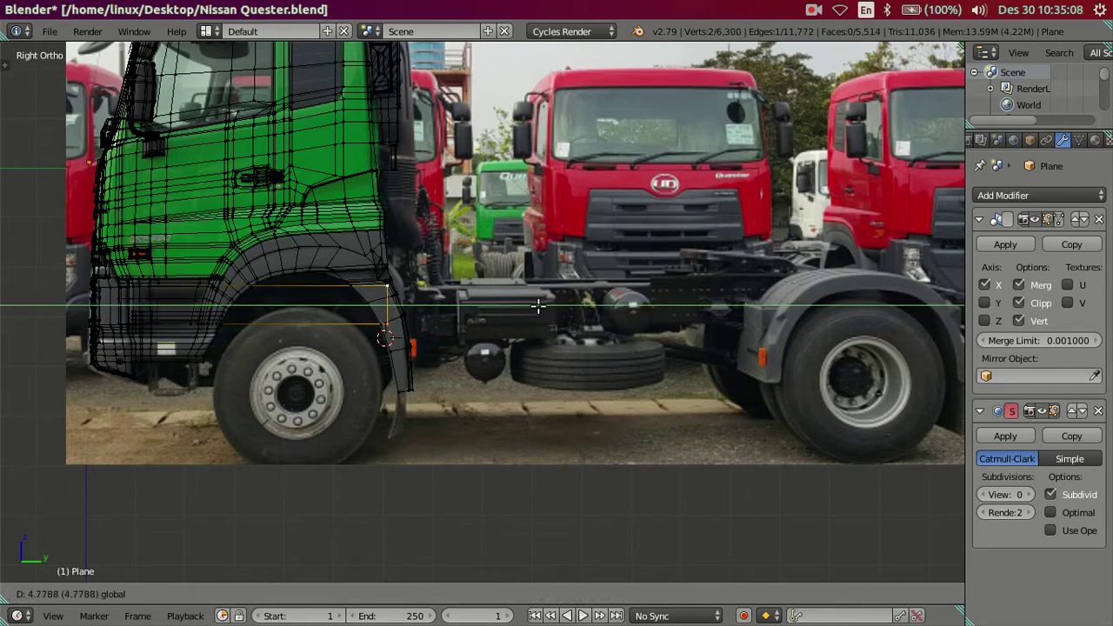
pyautogui.click(721, 316)
pyautogui.keyDown('shift'); pyautogui.moveTo(729, 308); pyautogui.dragTo(432, 345, button='middle'); pyautogui.keyUp('shift')
pyautogui.moveTo(432, 344)
pyautogui.mouseDown()
pyautogui.moveTo(639, 335)
pyautogui.moveTo(639, 354)
pyautogui.mouseUp()
# Extrude the end edge into a new face and extend it along Y to the frame's end.
pyautogui.scroll(1, 639, 354)
pyautogui.press('e')
pyautogui.press('Escape')
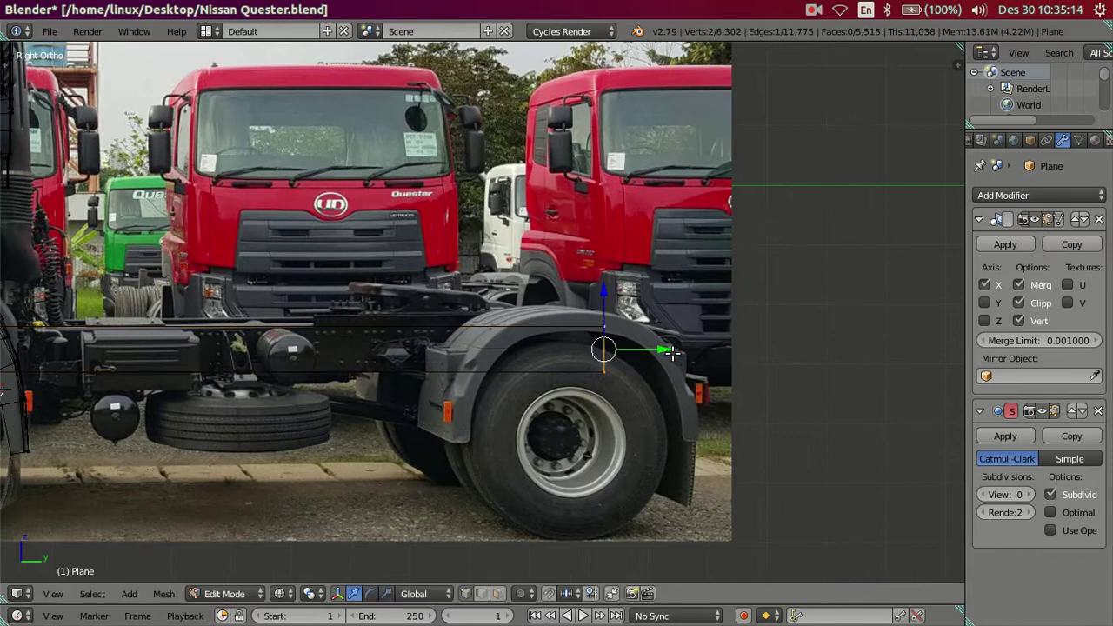
pyautogui.press('g')
pyautogui.press('y')
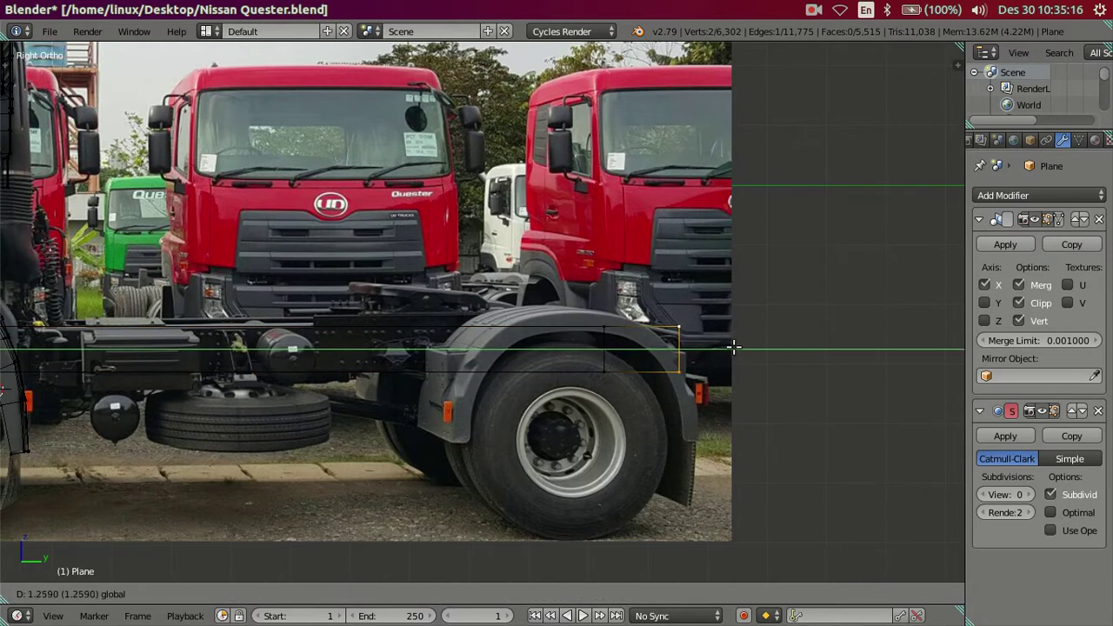
pyautogui.press('Escape')
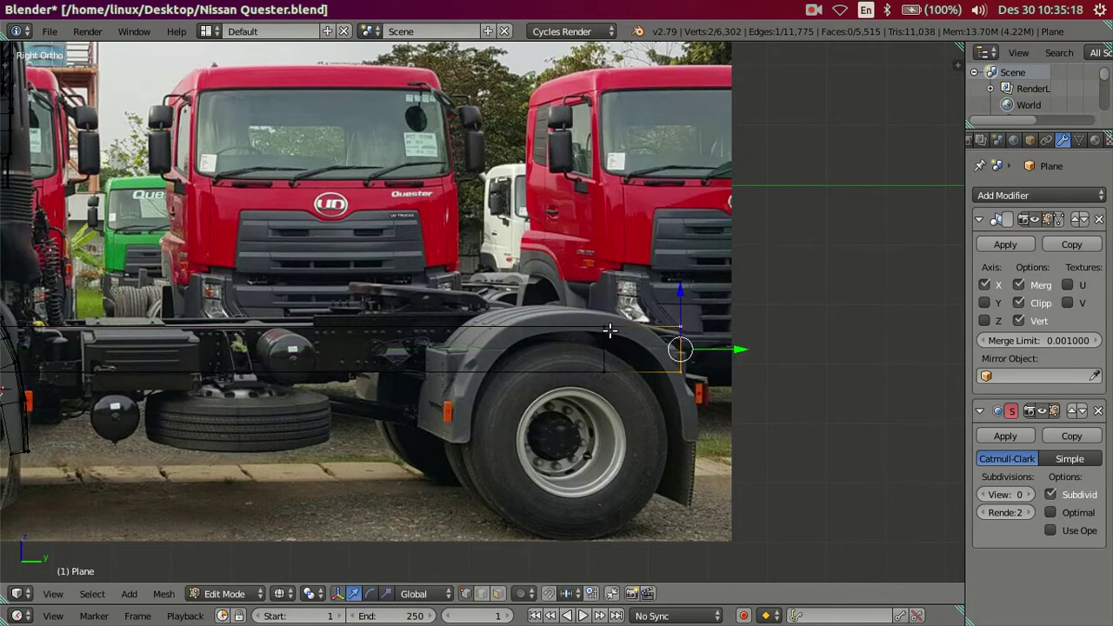
pyautogui.press('g')
pyautogui.press('y')
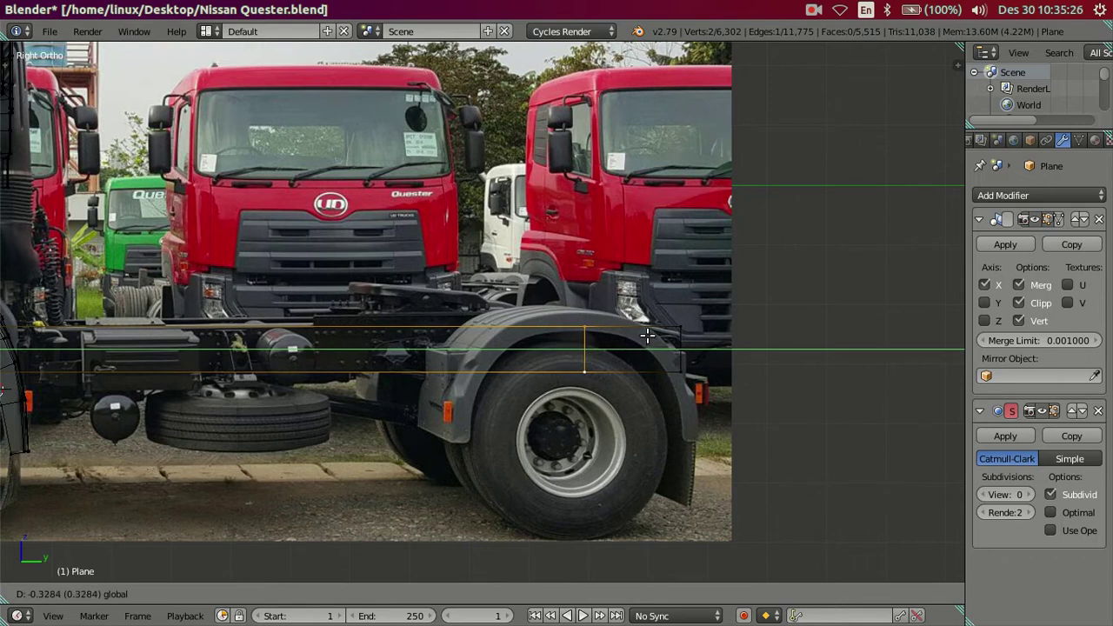
pyautogui.click(648, 337)
# Lower the rear top corner vertex on Z to taper the rail's tail.
pyautogui.scroll(3, 835, 313)
pyautogui.rightClick(824, 331)
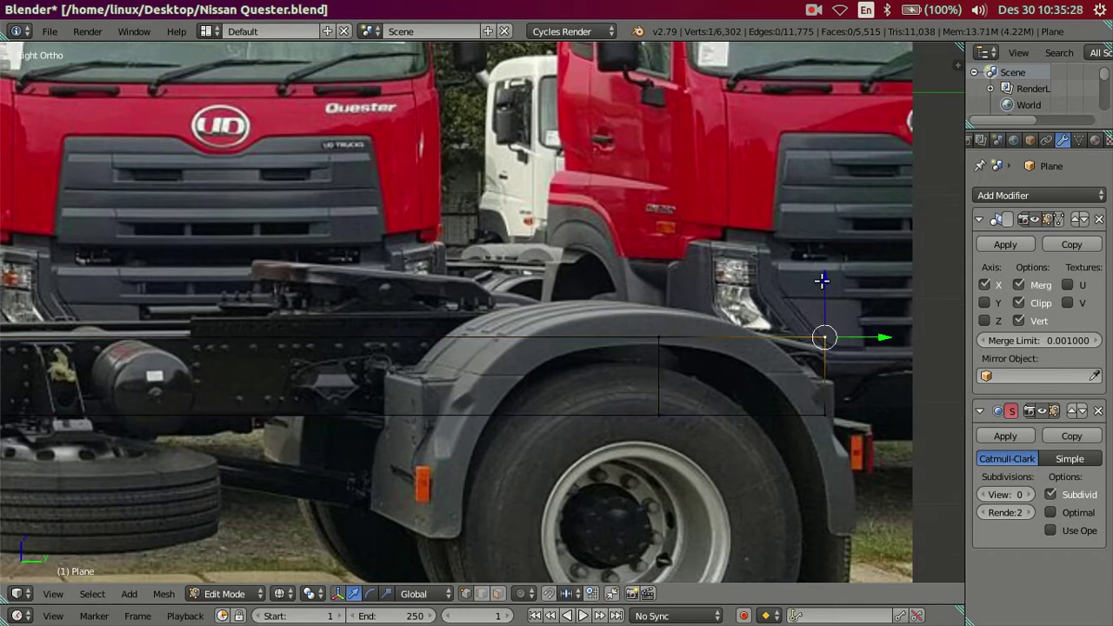
pyautogui.press('g')
pyautogui.press('z')
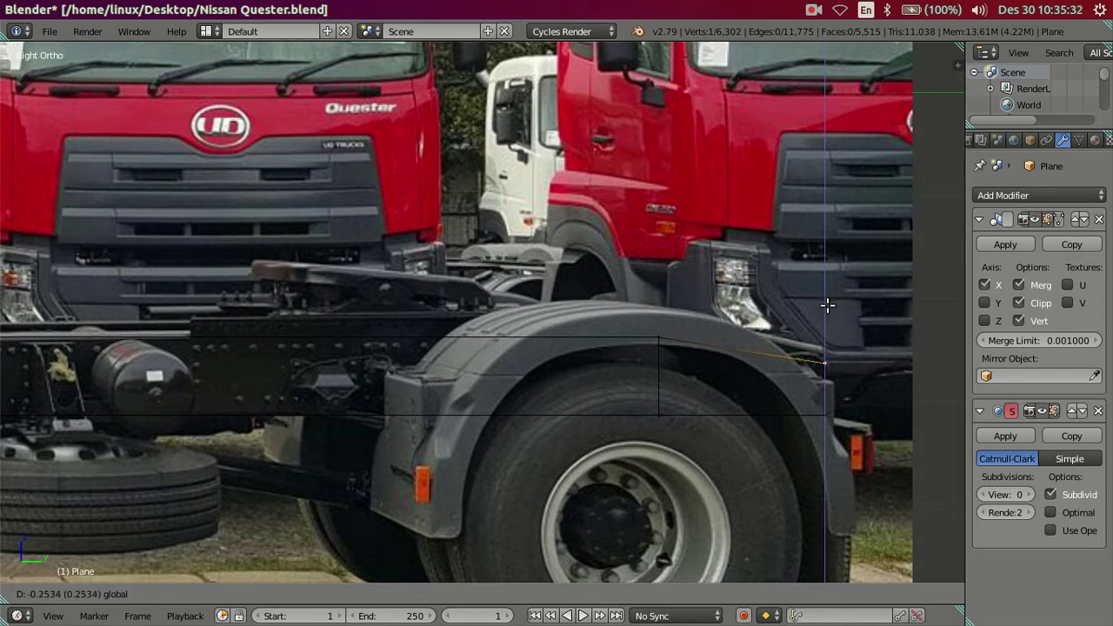
pyautogui.click(827, 304)
pyautogui.press('a')
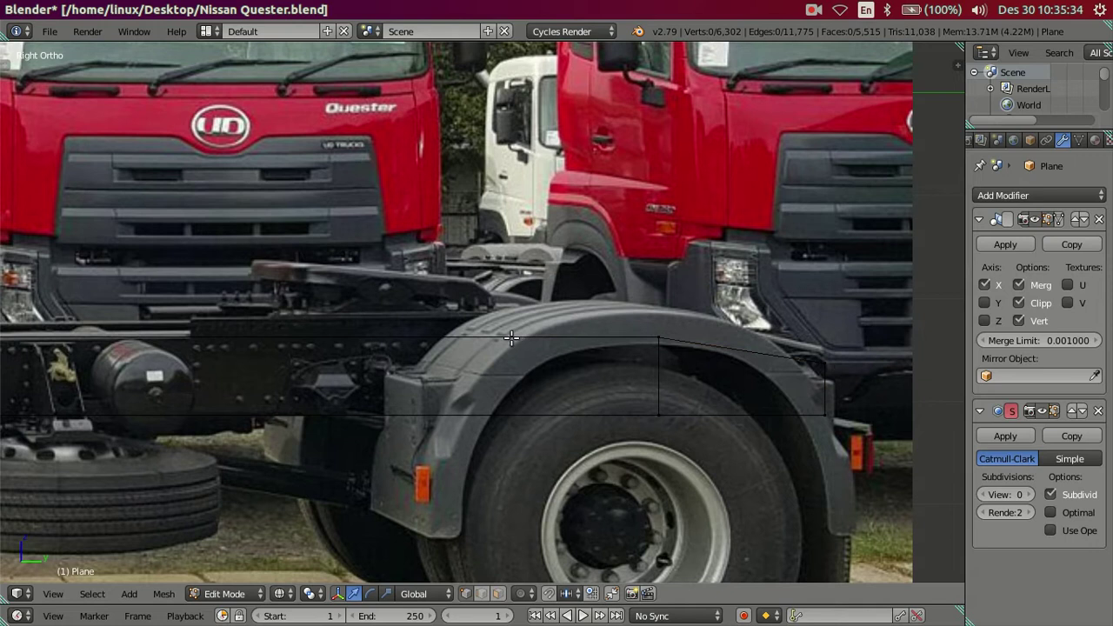
# Select the whole rail strip with Ctrl+L and scale its height on Z.
pyautogui.scroll(-1, 481, 369)
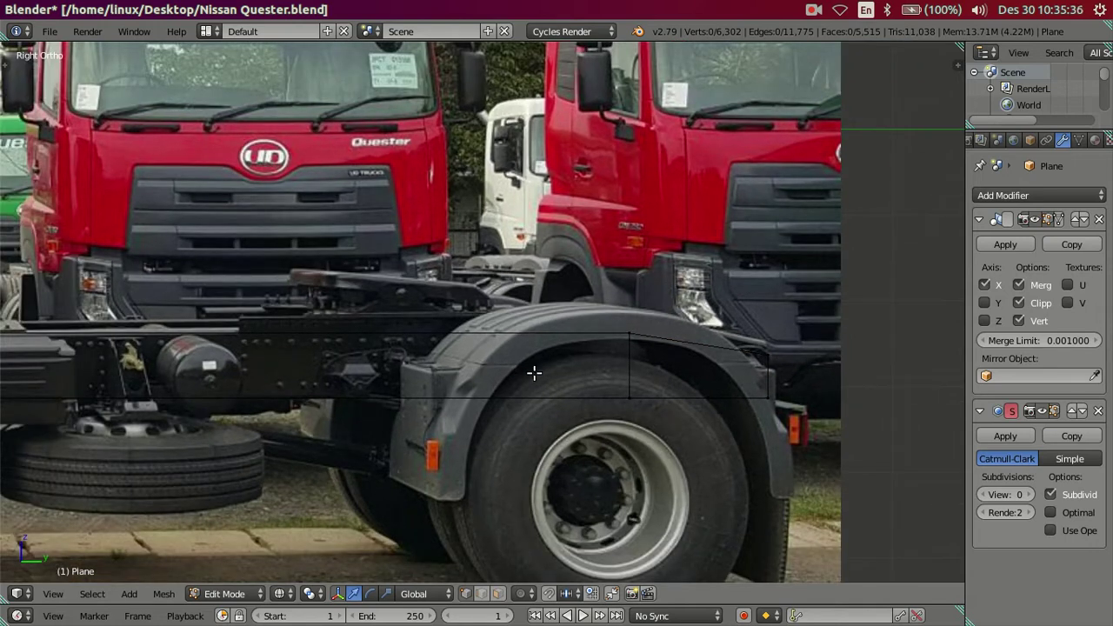
pyautogui.rightClick(628, 399)
pyautogui.hotkey('ctrl', 'l')
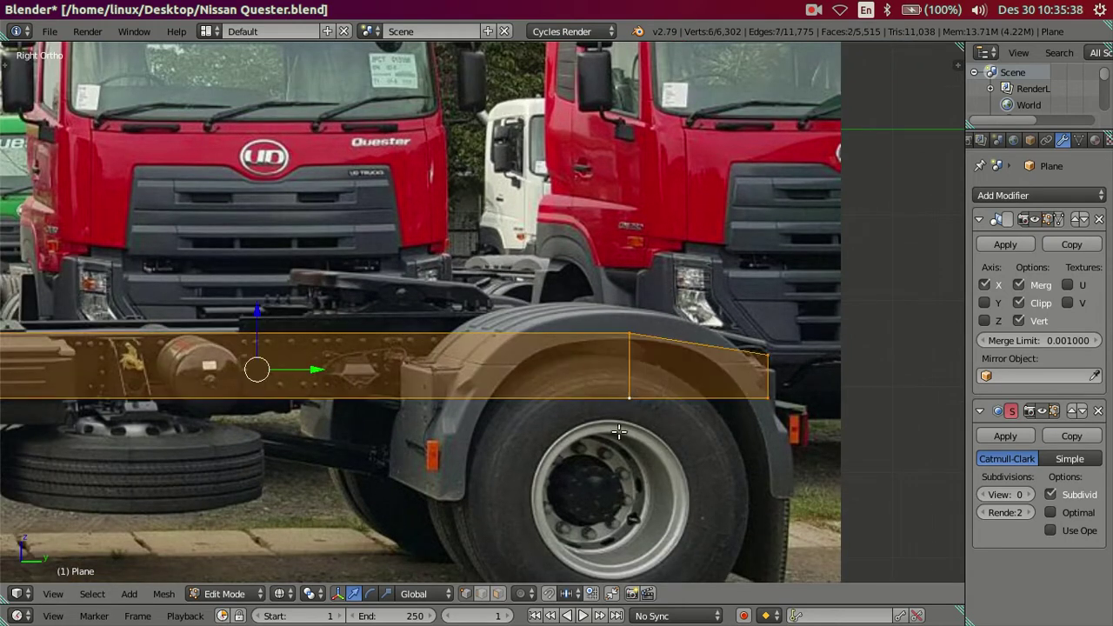
pyautogui.press('s')
pyautogui.press('z')
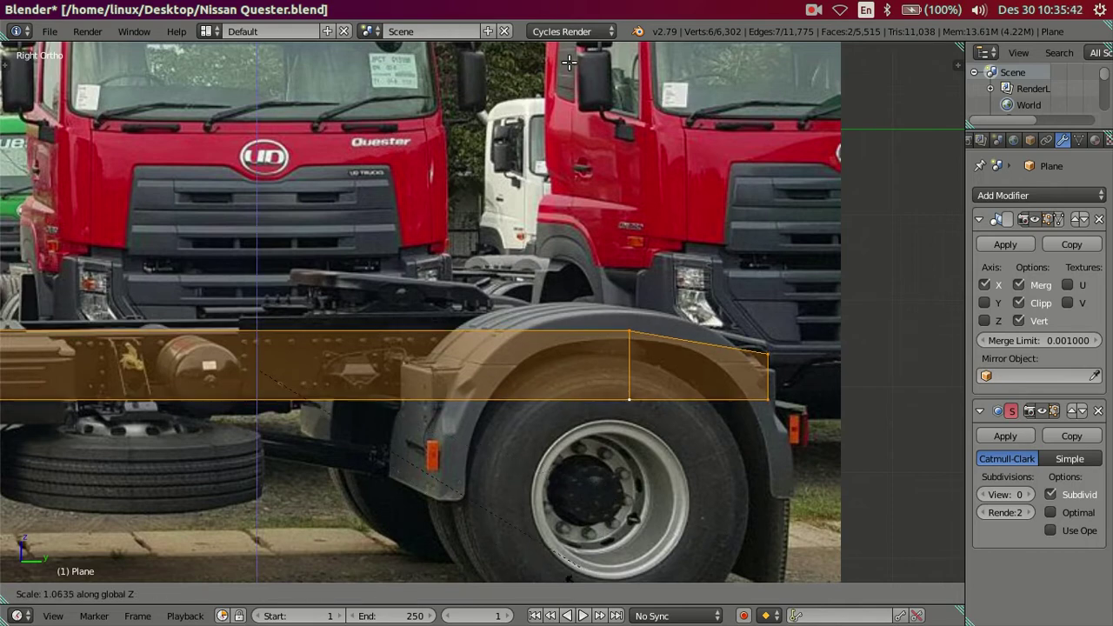
pyautogui.click(552, 561)
pyautogui.scroll(-2, 481, 261)
pyautogui.scroll(-1, 481, 261)
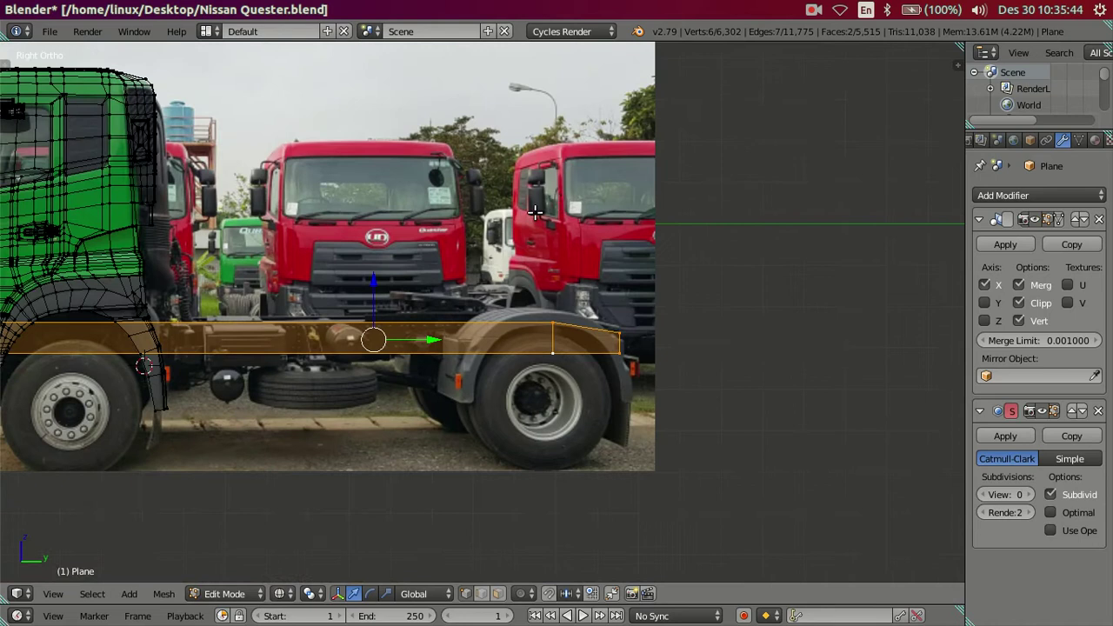
pyautogui.scroll(-1, 481, 261)
pyautogui.keyDown('shift'); pyautogui.moveTo(481, 261); pyautogui.dragTo(594, 237, button='middle'); pyautogui.keyUp('shift')
pyautogui.scroll(2, 350, 314)
# Deselect the rail's end vertices and align its top edge with the photo's rail top.
pyautogui.press('c')
pyautogui.middleClick(105, 314)
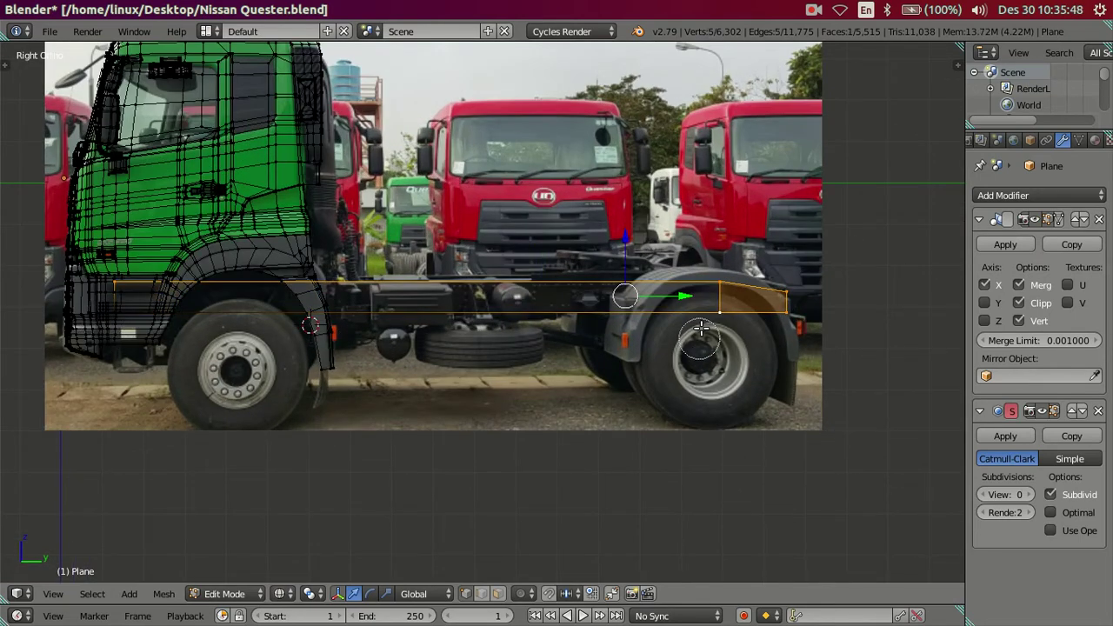
pyautogui.moveTo(701, 328); pyautogui.dragTo(792, 313, button='middle')
pyautogui.rightClick(801, 323)
pyautogui.scroll(2, 601, 434)
pyautogui.scroll(2, 579, 191)
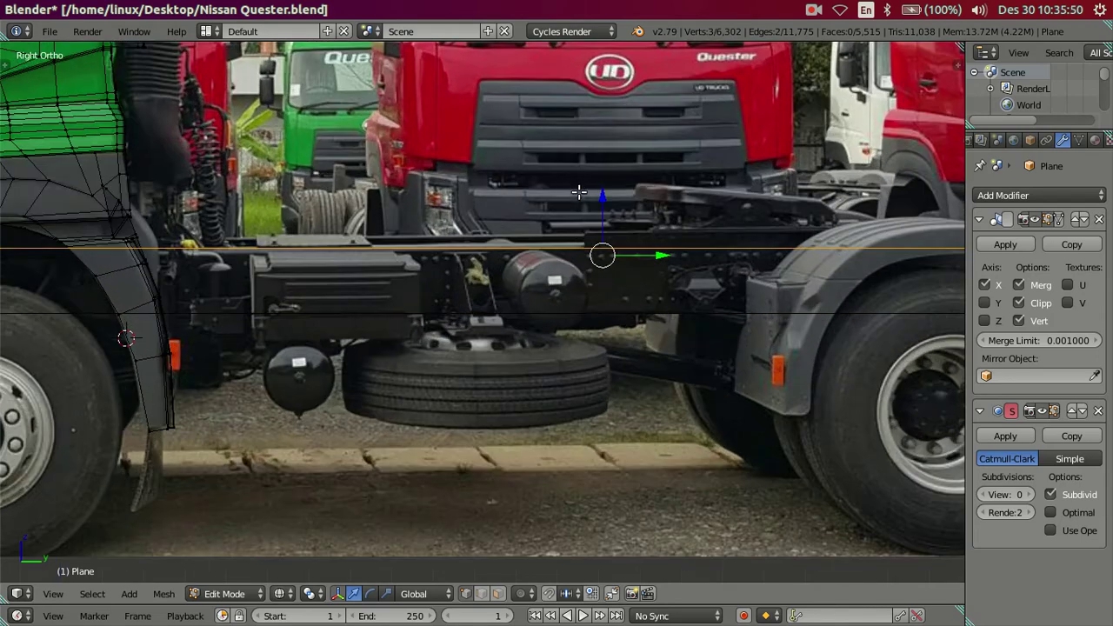
pyautogui.scroll(-1, 579, 192)
pyautogui.keyDown('shift'); pyautogui.moveTo(579, 191); pyautogui.dragTo(486, 251, button='middle'); pyautogui.keyUp('shift')
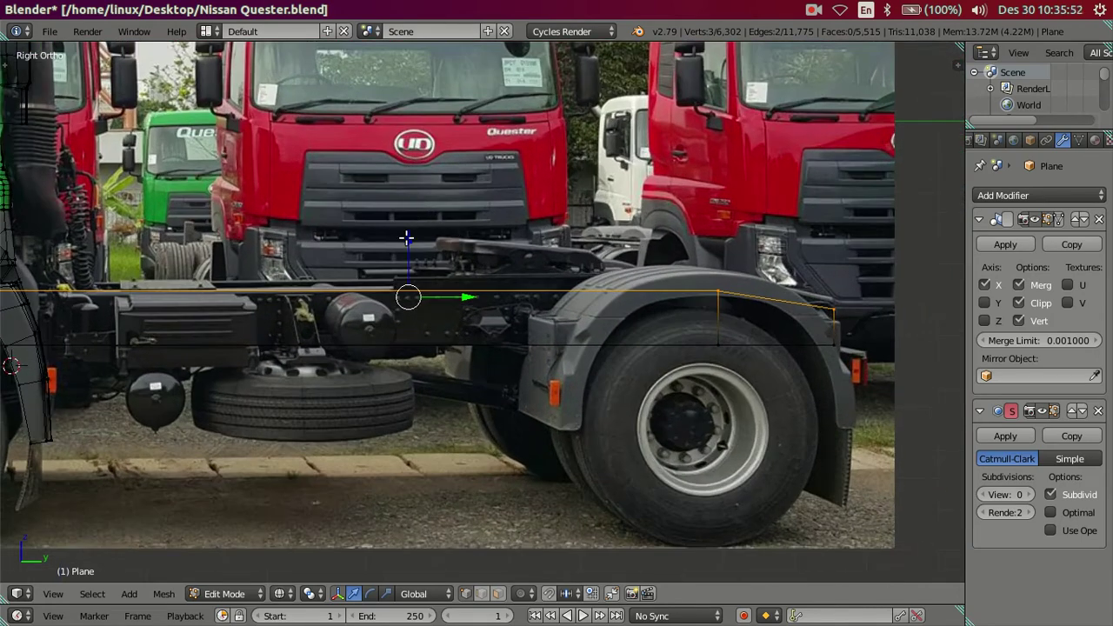
pyautogui.moveTo(407, 237); pyautogui.dragTo(408, 227)
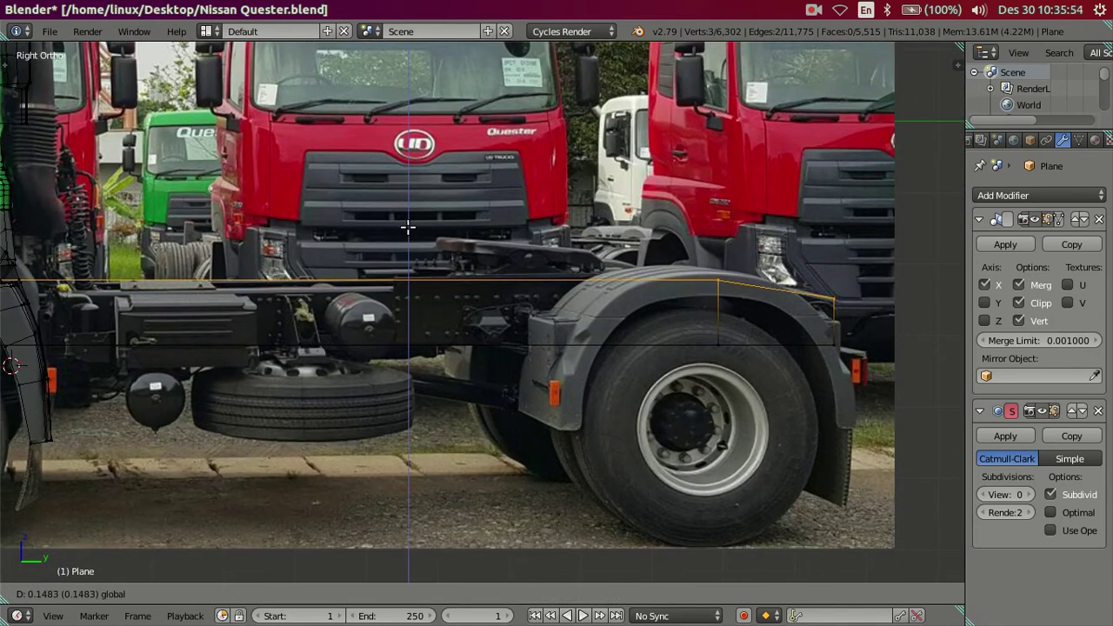
pyautogui.moveTo(408, 227); pyautogui.dragTo(413, 233)
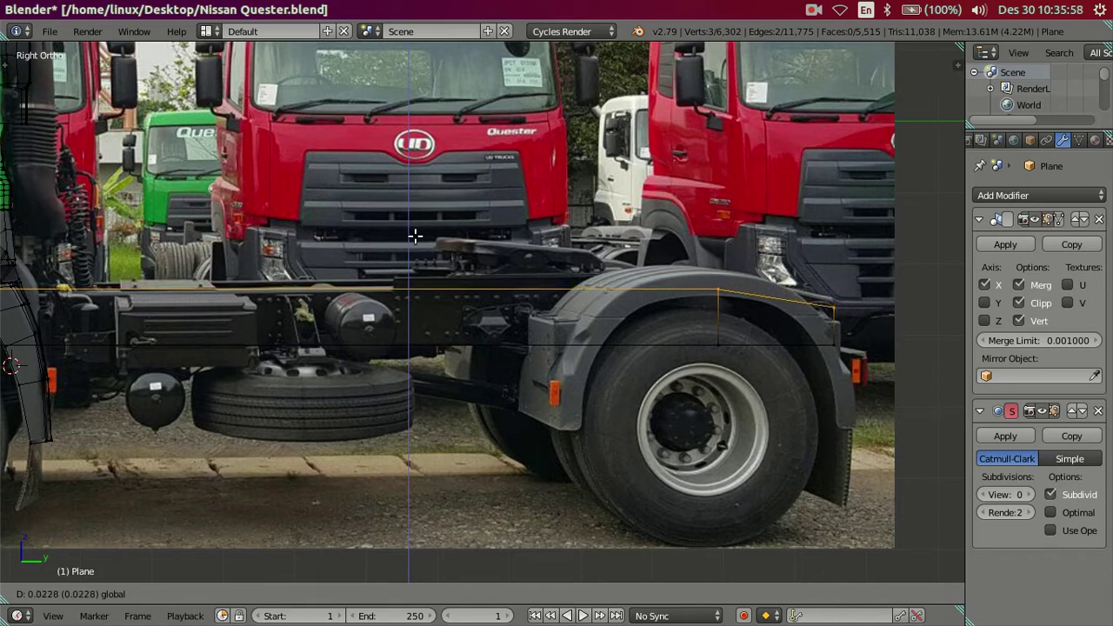
pyautogui.click(415, 233)
# Assign the white 'Material' slot to the linked rail strips instead of green Material.001.
pyautogui.press('a')
pyautogui.press('z')
pyautogui.moveTo(453, 316)
pyautogui.mouseDown(button='middle')
pyautogui.moveTo(338, 331)
pyautogui.moveTo(467, 314)
pyautogui.mouseUp(button='middle')
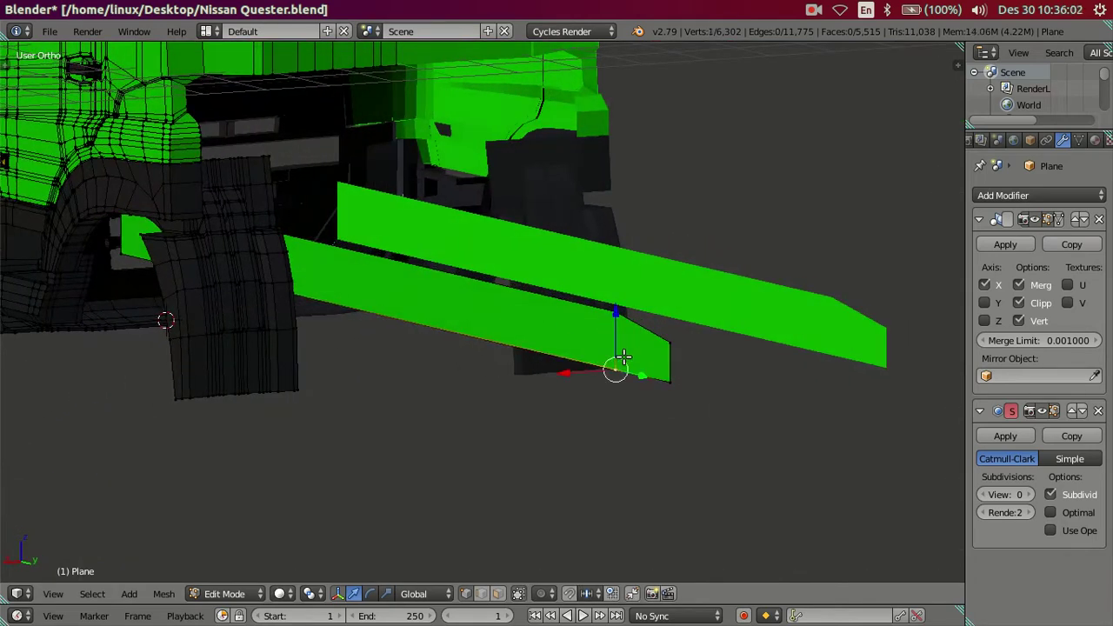
pyautogui.press('l')
pyautogui.click(1094, 141)
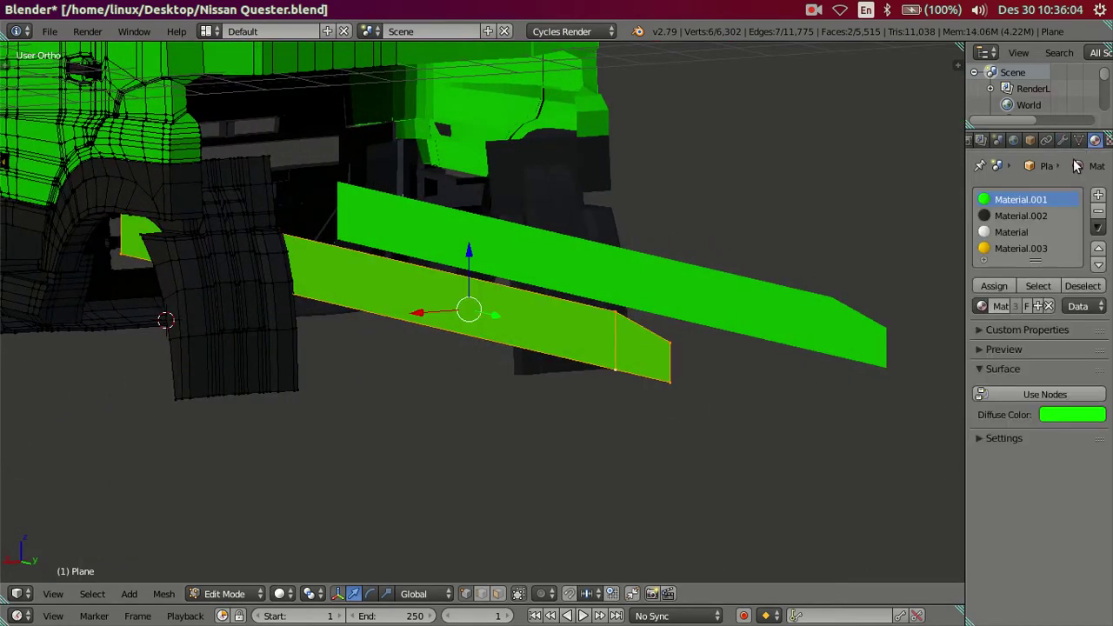
pyautogui.click(1013, 232)
pyautogui.click(994, 285)
# Deselect all, pick a vertex on the near rail, and switch to wireframe display.
pyautogui.moveTo(663, 316)
pyautogui.mouseDown(button='middle')
pyautogui.moveTo(663, 330)
pyautogui.moveTo(573, 316)
pyautogui.moveTo(596, 340)
pyautogui.moveTo(612, 329)
pyautogui.moveTo(629, 352)
pyautogui.mouseUp(button='middle')
pyautogui.press('a')
pyautogui.rightClick(592, 347)
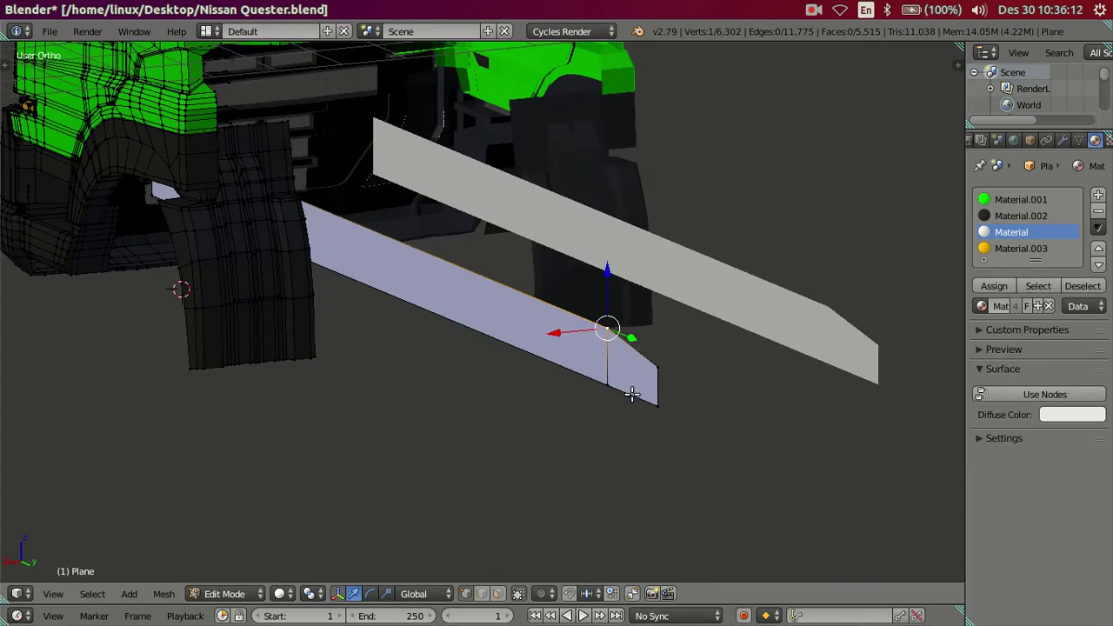
pyautogui.press('z')
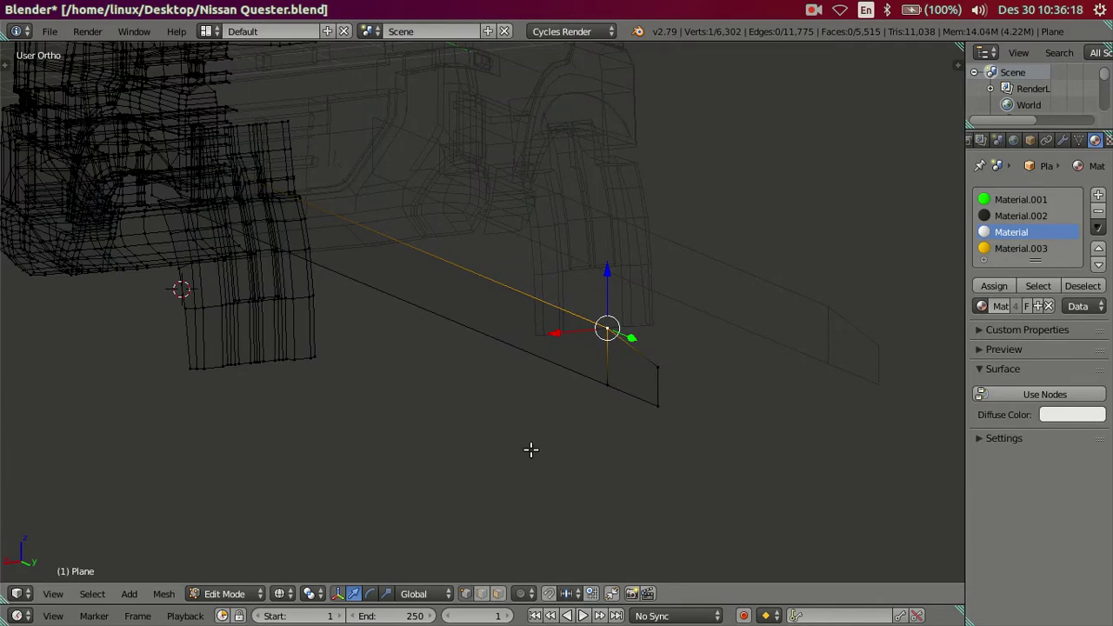
# Select the near rail's top and bottom long edges.
pyautogui.press('a')
pyautogui.press('a')
pyautogui.press('a')
pyautogui.rightClick(530, 366)
pyautogui.keyDown('shift'); pyautogui.rightClick(542, 300); pyautogui.keyUp('shift')
pyautogui.moveTo(542, 300)
pyautogui.mouseDown(button='middle')
pyautogui.moveTo(522, 346)
pyautogui.moveTo(503, 335)
pyautogui.mouseUp(button='middle')
pyautogui.scroll(3, 504, 336)
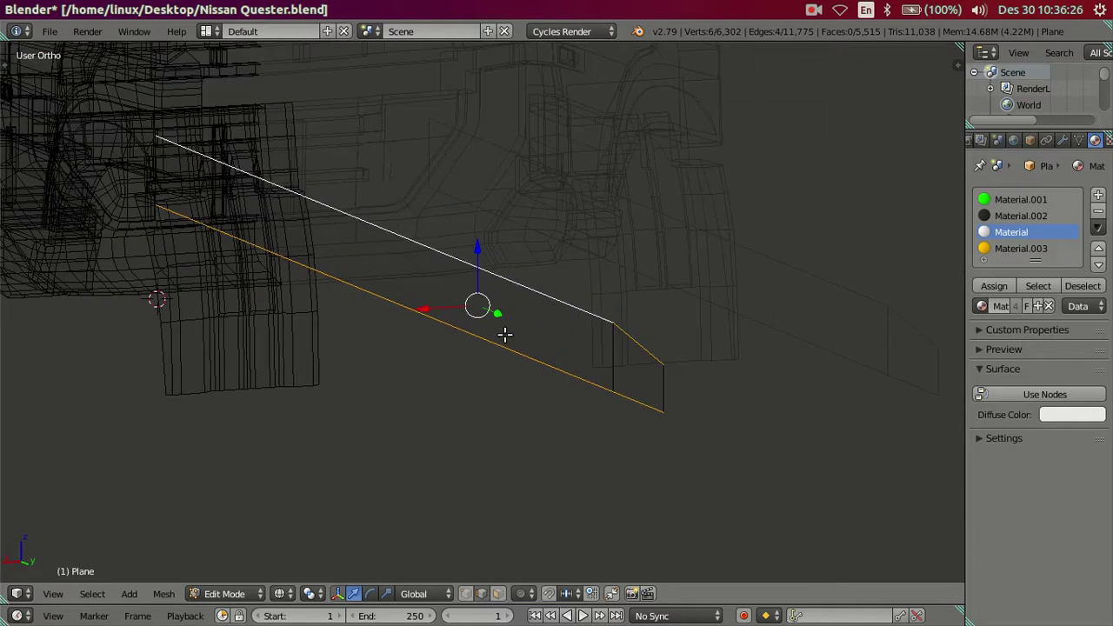
# Extrude those edges and slide the new flanges sideways to form the C-channel, back in solid view.
pyautogui.press('e')
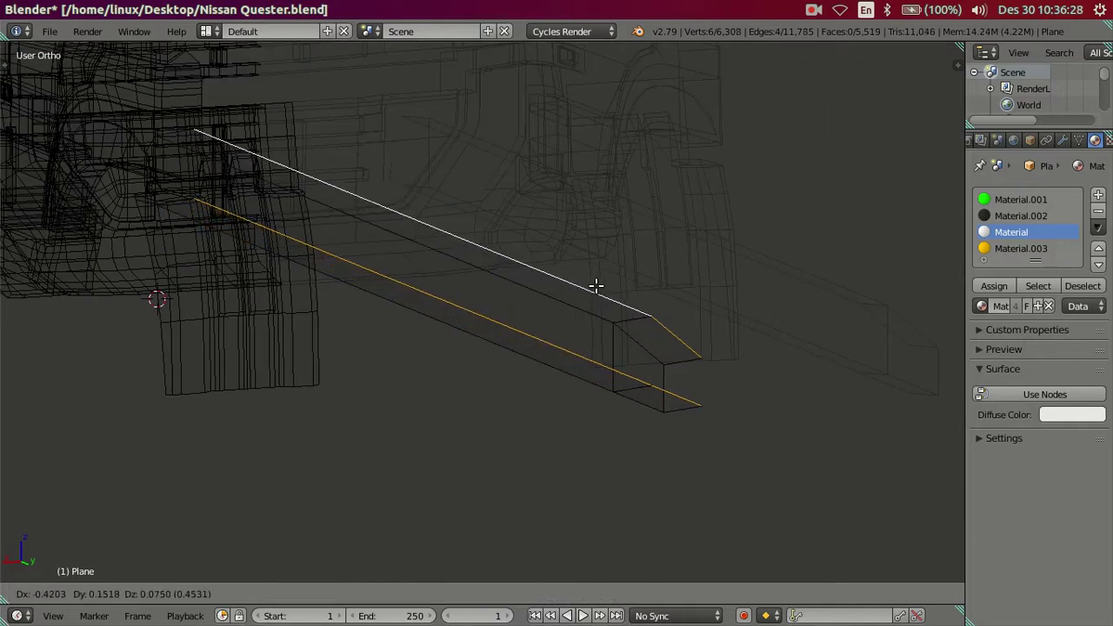
pyautogui.rightClick(597, 291)
pyautogui.moveTo(558, 332); pyautogui.dragTo(501, 311, button='middle')
pyautogui.moveTo(461, 303); pyautogui.dragTo(508, 315)
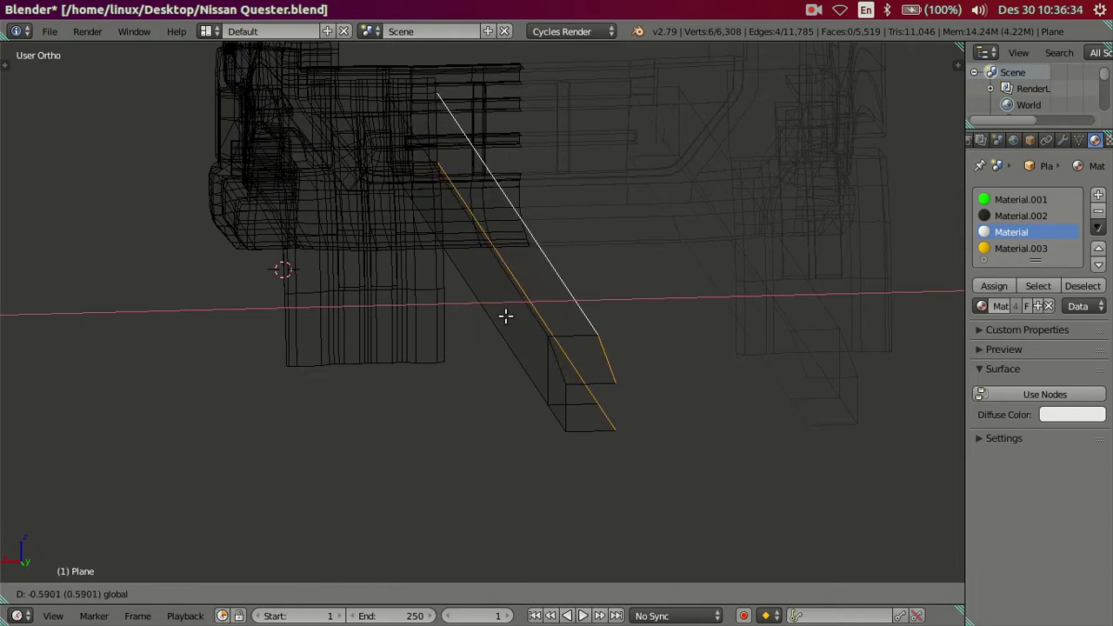
pyautogui.moveTo(505, 316); pyautogui.dragTo(501, 316)
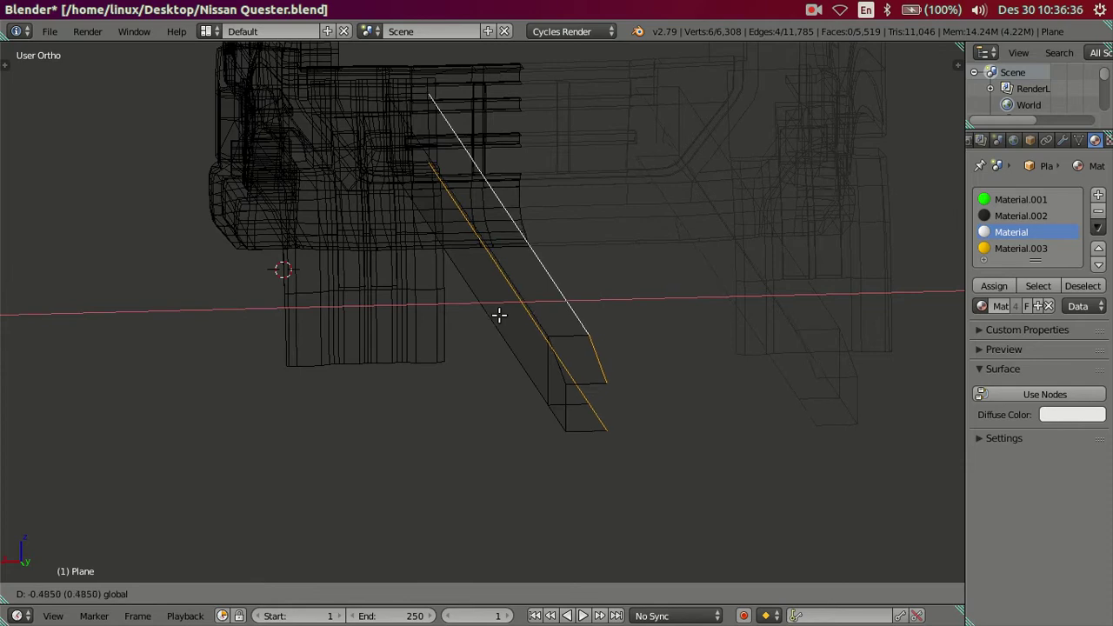
pyautogui.click(493, 313)
pyautogui.moveTo(494, 313)
pyautogui.mouseDown(button='middle')
pyautogui.moveTo(566, 386)
pyautogui.moveTo(584, 379)
pyautogui.moveTo(589, 288)
pyautogui.moveTo(542, 281)
pyautogui.moveTo(462, 309)
pyautogui.moveTo(412, 305)
pyautogui.moveTo(430, 301)
pyautogui.moveTo(427, 335)
pyautogui.moveTo(438, 318)
pyautogui.moveTo(465, 366)
pyautogui.moveTo(501, 379)
pyautogui.moveTo(671, 258)
pyautogui.moveTo(773, 229)
pyautogui.moveTo(574, 288)
pyautogui.moveTo(261, 331)
pyautogui.mouseUp(button='middle')
pyautogui.press('z')
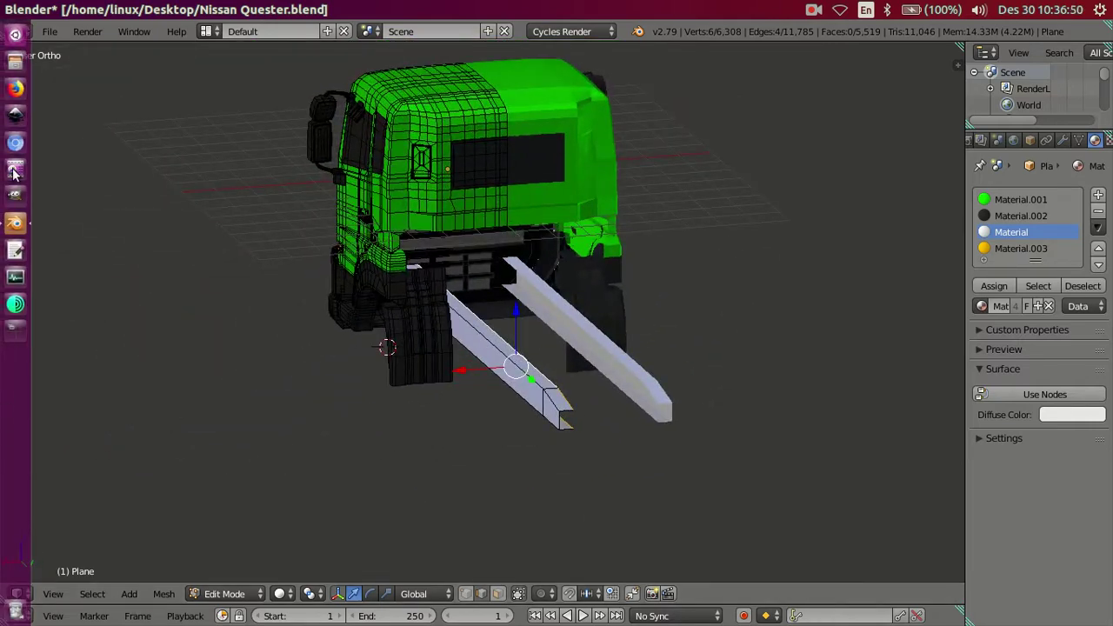
# Minimise Blender and open 1860x1050-chassis-volvo-fh16-tractor-teaser-teaser-72cc.jpg from the desktop.
pyautogui.click(12, 174)
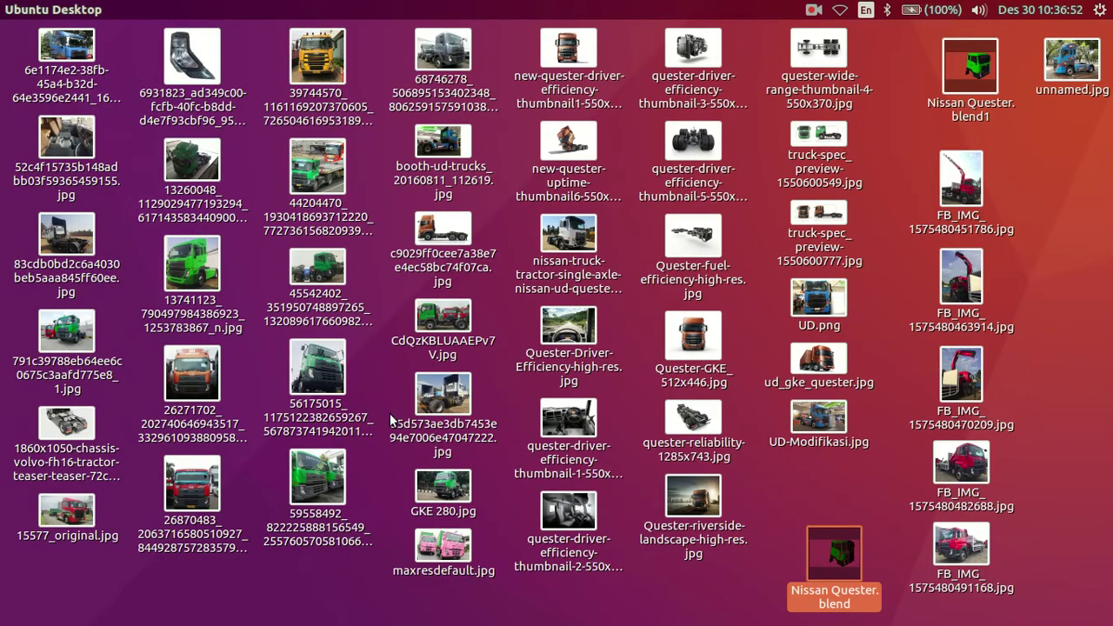
pyautogui.click(359, 412)
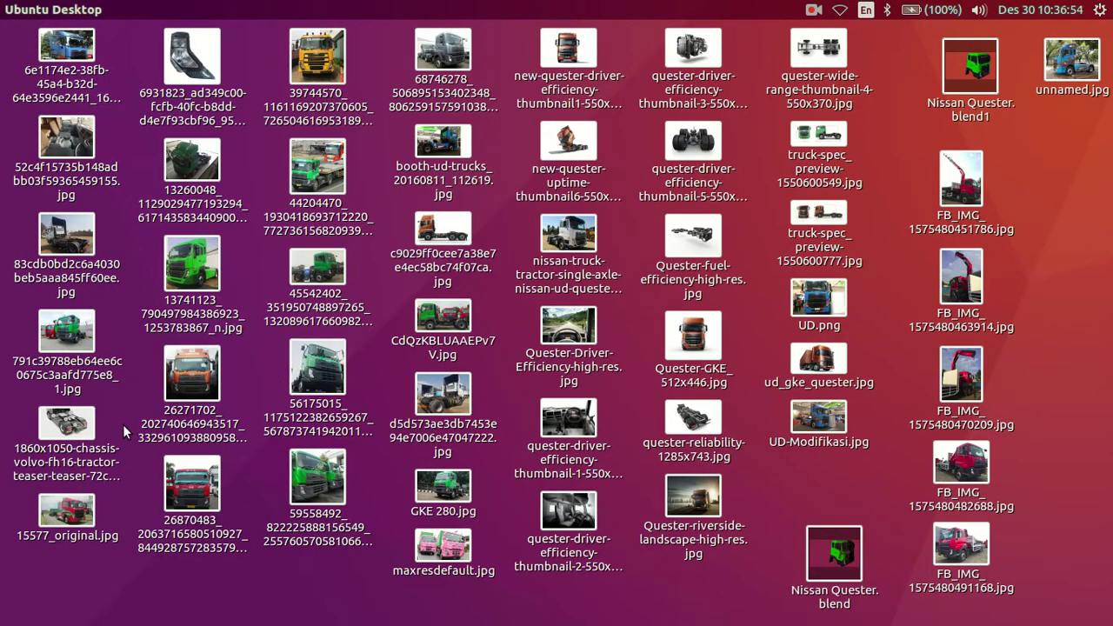
pyautogui.click(70, 430)
pyautogui.doubleClick(67, 424)
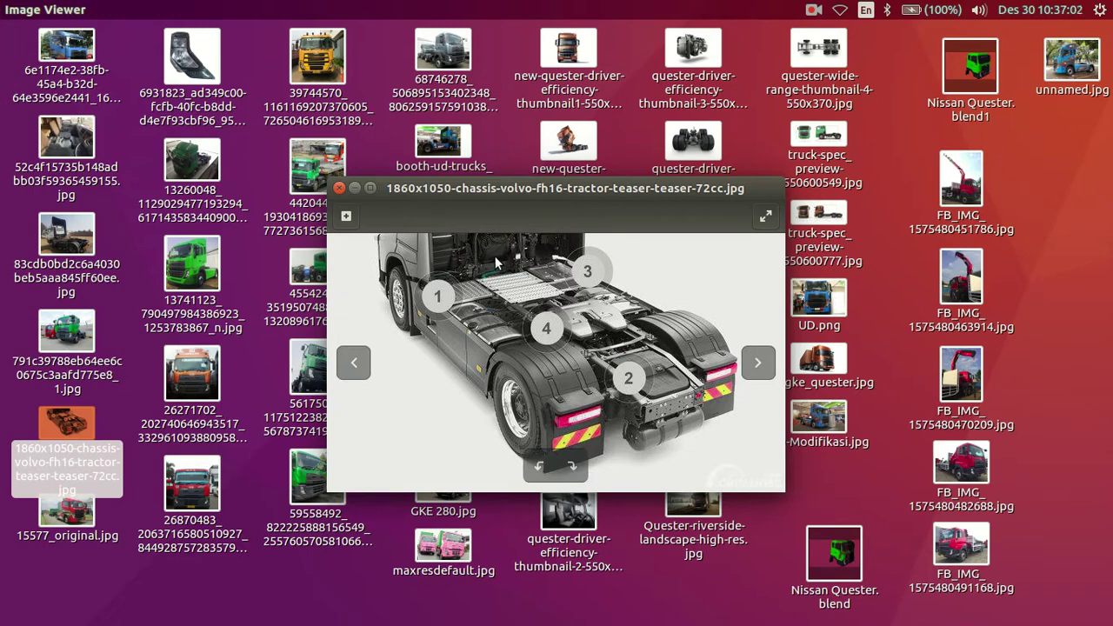
# Select the whole linked left beam and slide it sideways along X in two moves.
pyautogui.click(15, 222)
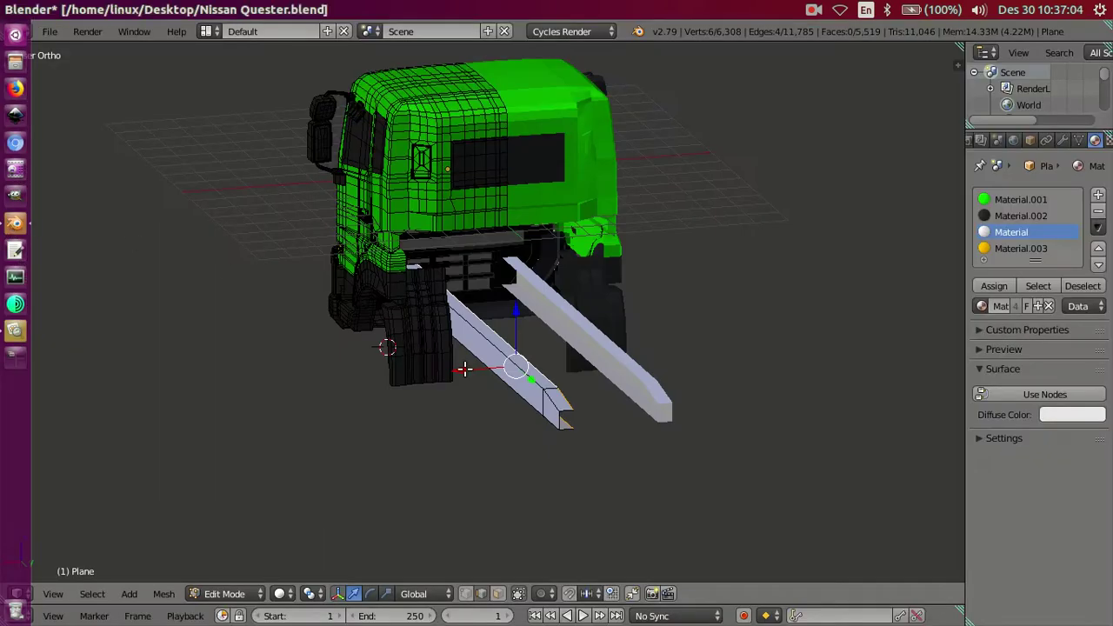
pyautogui.moveTo(465, 370); pyautogui.dragTo(540, 405, button='middle')
pyautogui.rightClick(513, 392)
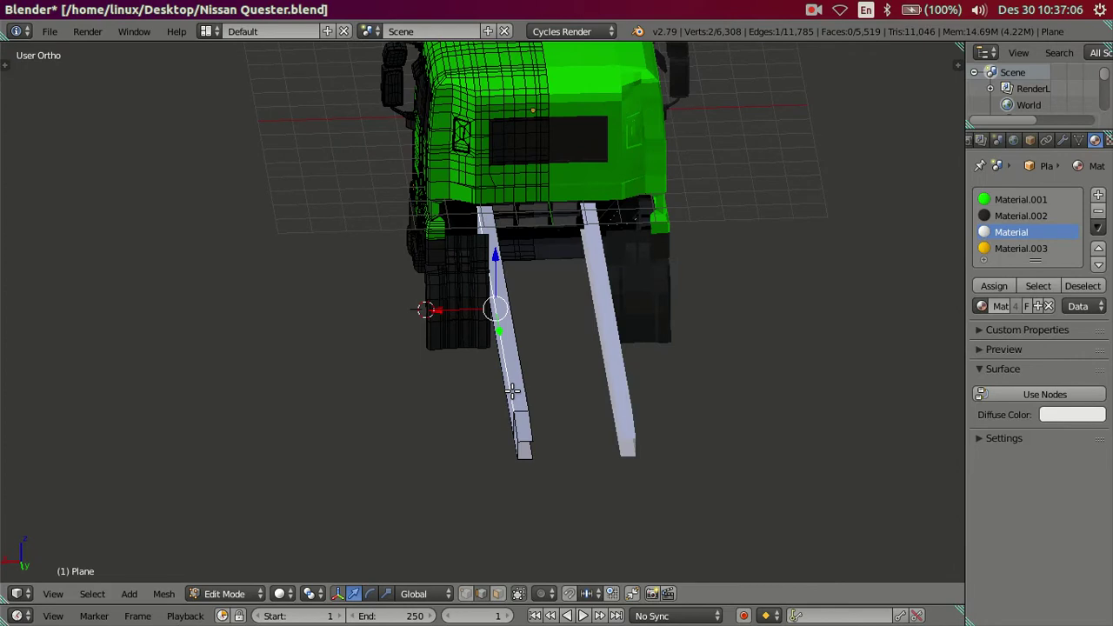
pyautogui.hotkey('ctrl', 'l')
pyautogui.press('g')
pyautogui.press('x')
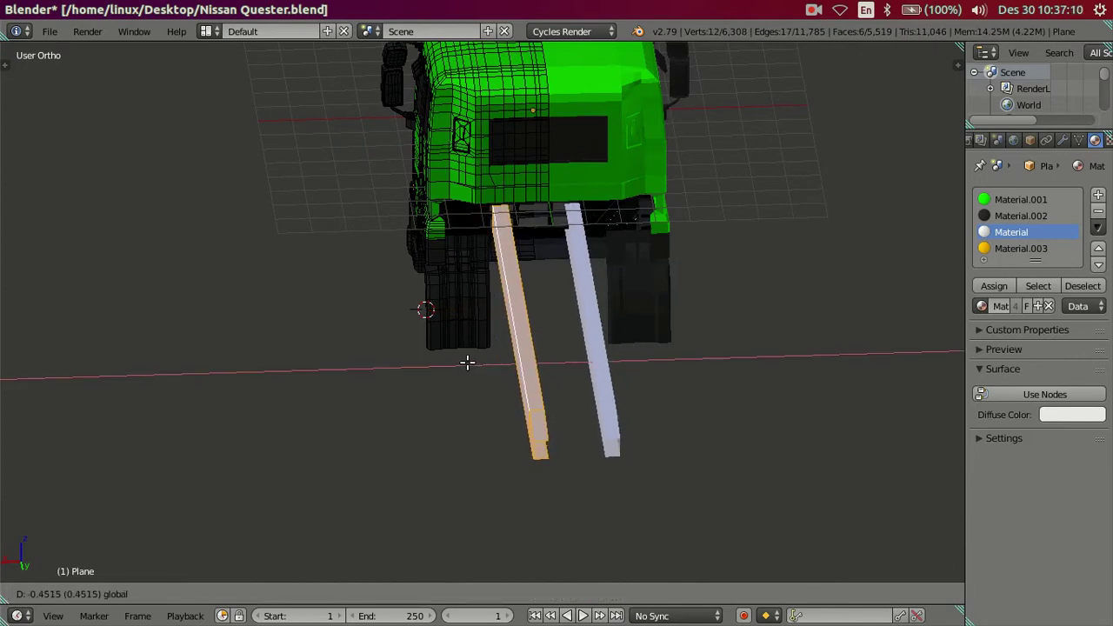
pyautogui.click(467, 363)
pyautogui.moveTo(467, 363)
pyautogui.mouseDown(button='middle')
pyautogui.moveTo(542, 374)
pyautogui.moveTo(491, 386)
pyautogui.mouseUp(button='middle')
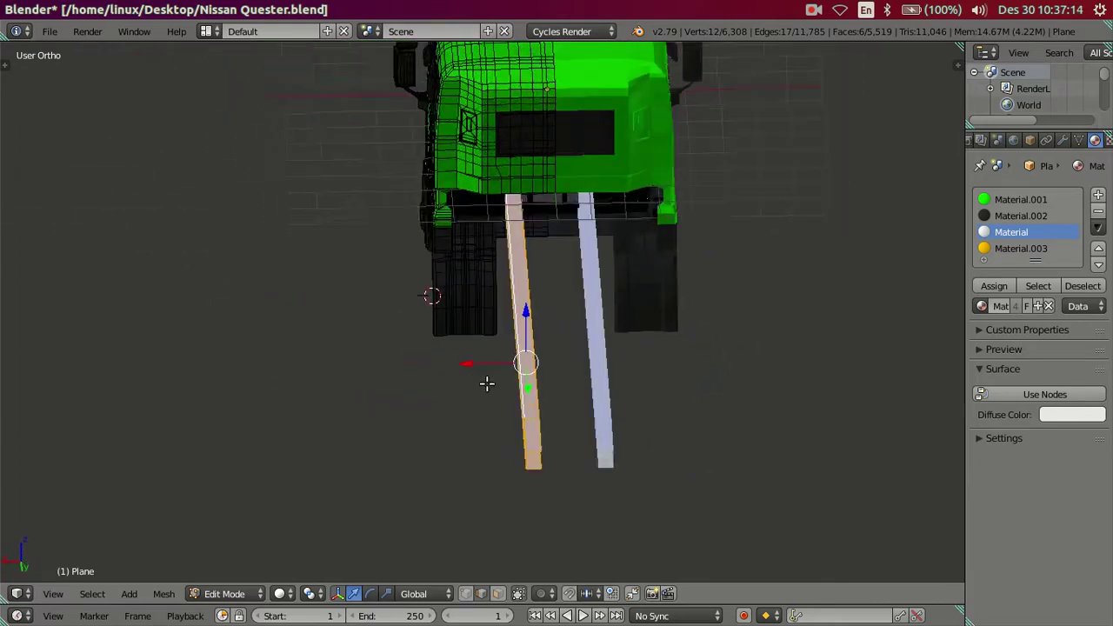
pyautogui.press('g')
pyautogui.press('x')
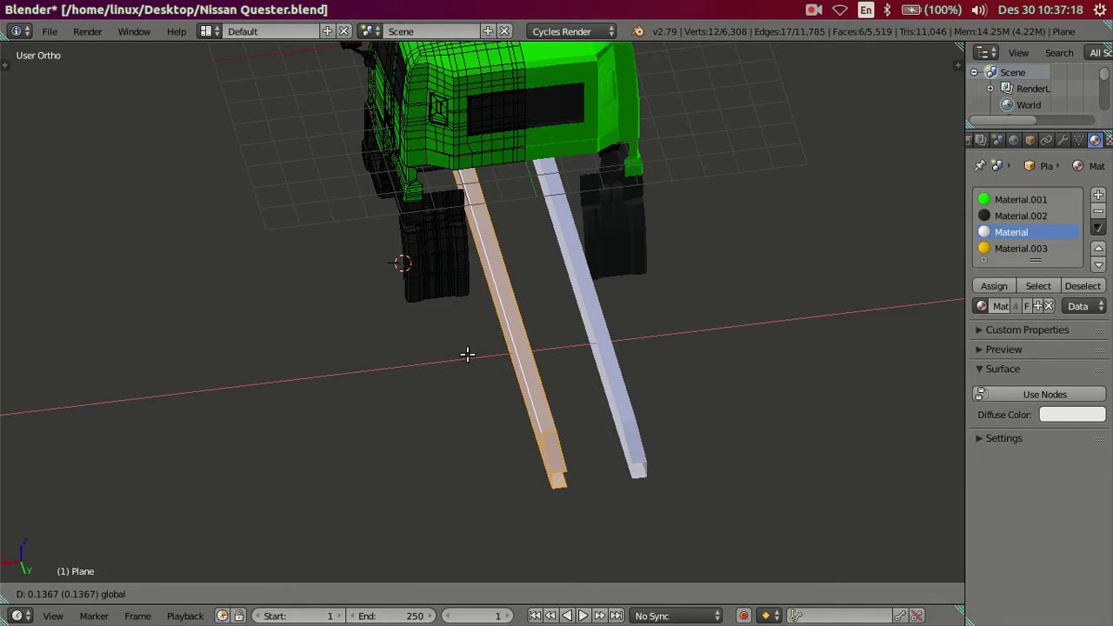
pyautogui.click(467, 354)
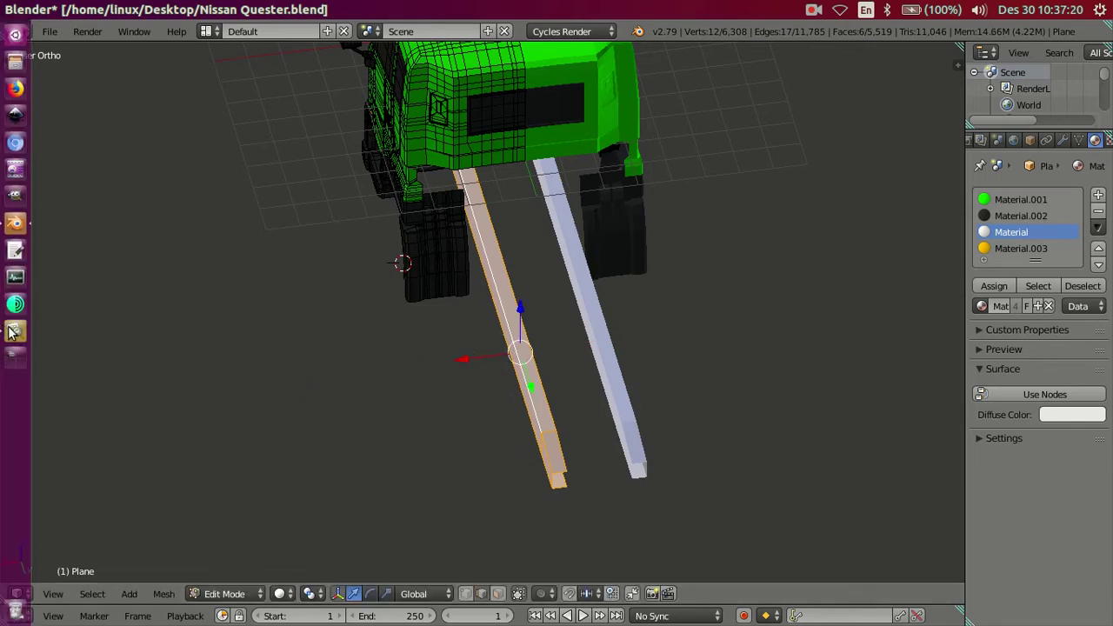
# Check the Volvo chassis photo, then rotate the selected beam to line up under the cab.
pyautogui.click(13, 332)
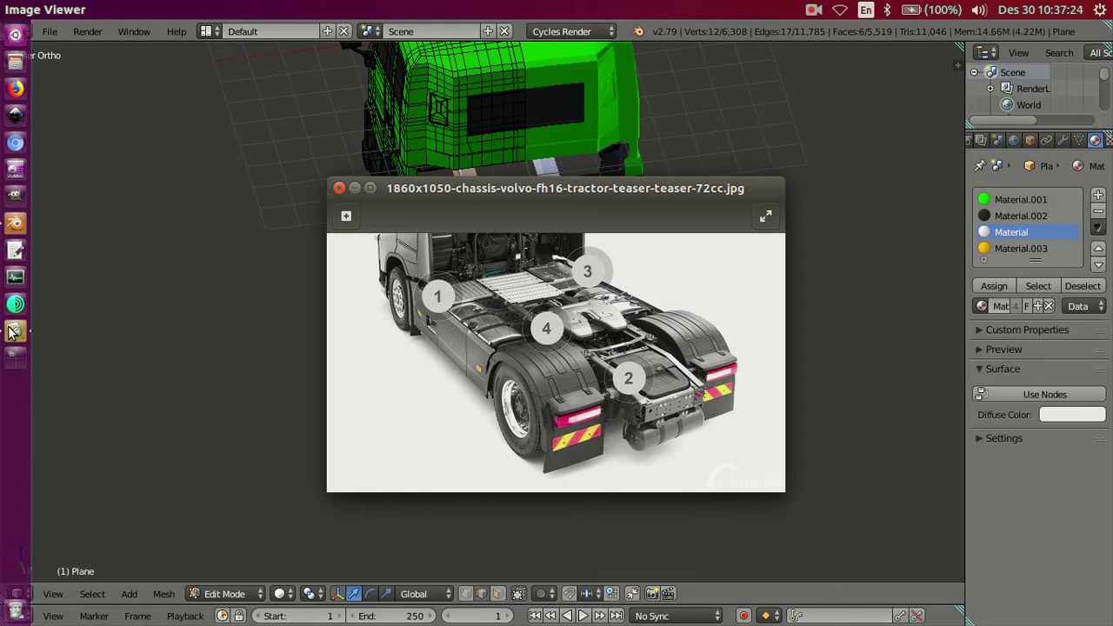
pyautogui.click(12, 228)
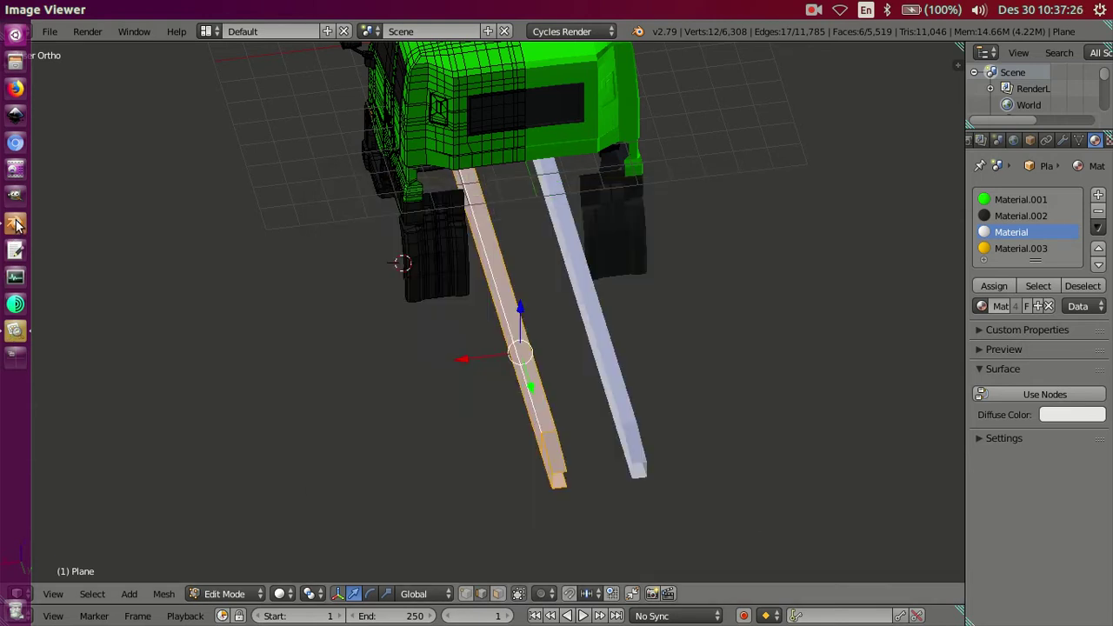
pyautogui.moveTo(427, 296)
pyautogui.mouseDown(button='middle')
pyautogui.moveTo(415, 281)
pyautogui.moveTo(428, 306)
pyautogui.mouseUp(button='middle')
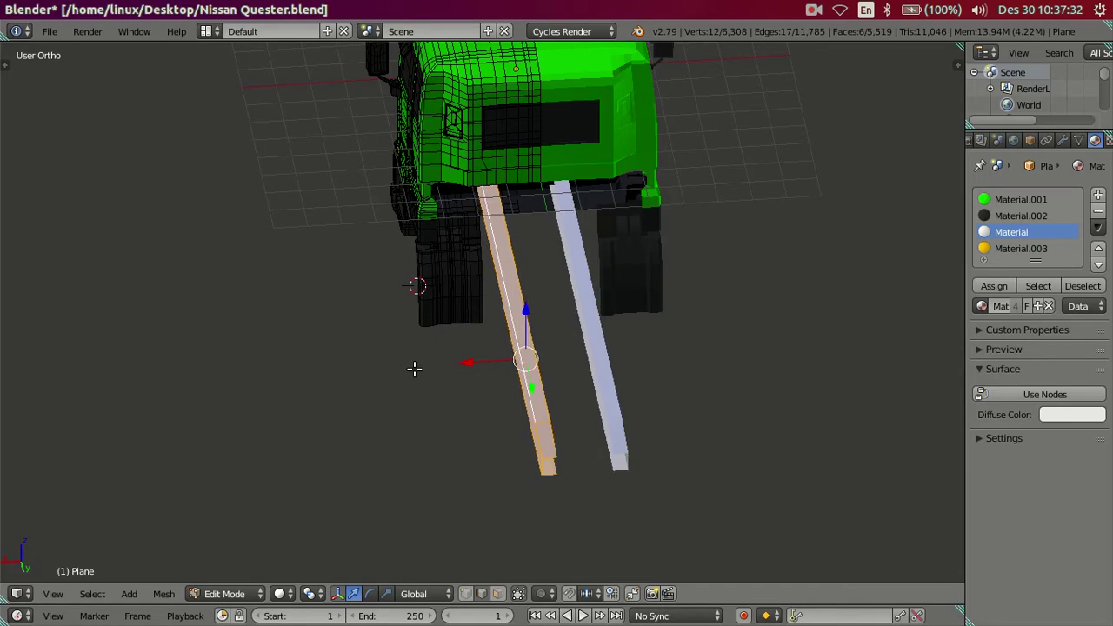
pyautogui.moveTo(414, 368)
pyautogui.mouseDown(button='middle')
pyautogui.moveTo(488, 335)
pyautogui.moveTo(470, 402)
pyautogui.moveTo(592, 421)
pyautogui.moveTo(576, 439)
pyautogui.moveTo(604, 360)
pyautogui.moveTo(599, 316)
pyautogui.moveTo(569, 287)
pyautogui.moveTo(622, 396)
pyautogui.mouseUp(button='middle')
pyautogui.scroll(3, 468, 406)
pyautogui.press('r')
pyautogui.click(484, 406)
pyautogui.press('a')
# Select the linked left beam, apply Flip Normals, and exit to Object Mode.
pyautogui.scroll(2, 622, 396)
pyautogui.rightClick(636, 403)
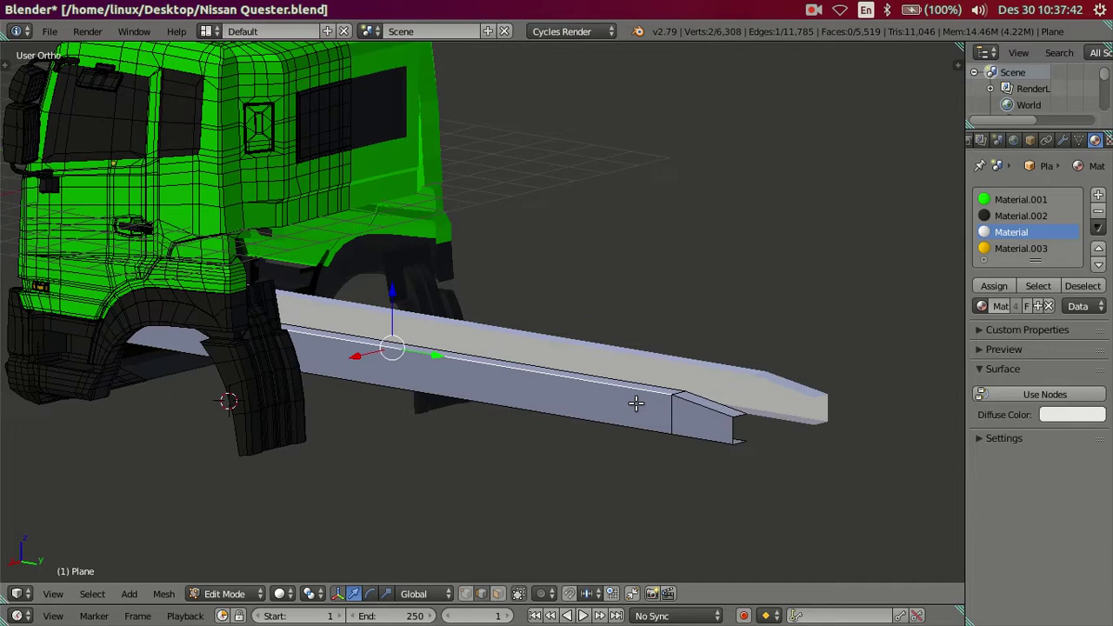
pyautogui.press('l')
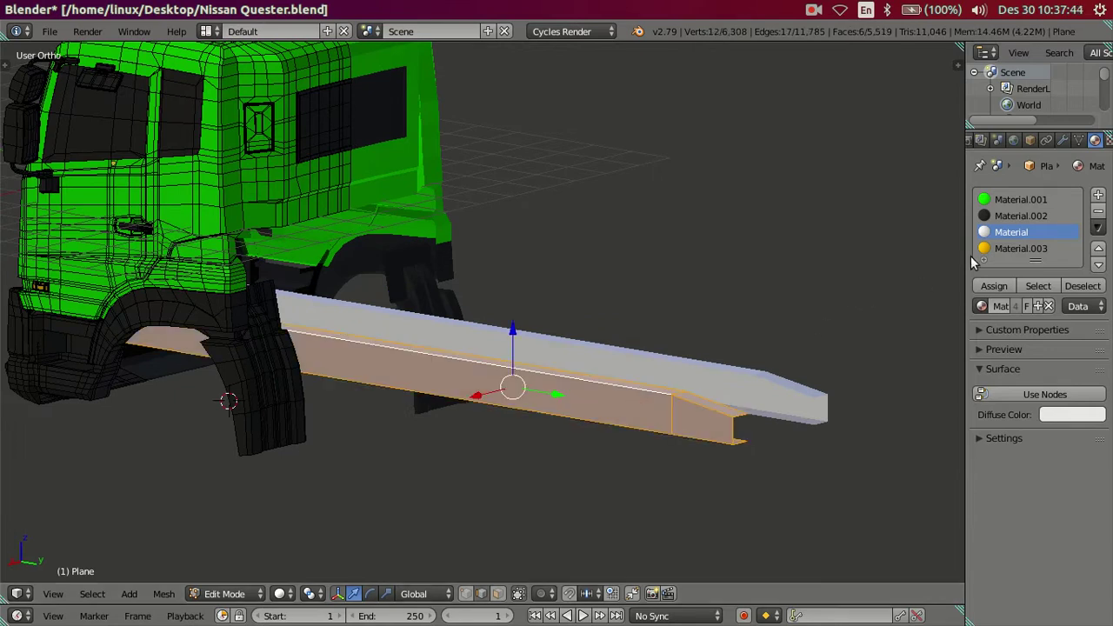
pyautogui.hotkey('ctrl', 'f')
pyautogui.click(597, 178)
pyautogui.press('a')
pyautogui.moveTo(596, 178)
pyautogui.mouseDown(button='middle')
pyautogui.moveTo(614, 291)
pyautogui.moveTo(454, 347)
pyautogui.moveTo(638, 335)
pyautogui.moveTo(649, 350)
pyautogui.moveTo(543, 311)
pyautogui.moveTo(544, 345)
pyautogui.moveTo(514, 392)
pyautogui.mouseUp(button='middle')
pyautogui.press('Tab')
# Compare the beams against the chassis reference photo, then re-enter Edit Mode.
pyautogui.scroll(2, 546, 348)
pyautogui.scroll(4, 540, 413)
pyautogui.scroll(-3, 560, 428)
pyautogui.moveTo(560, 428)
pyautogui.mouseDown(button='middle')
pyautogui.moveTo(601, 423)
pyautogui.moveTo(622, 443)
pyautogui.moveTo(607, 420)
pyautogui.mouseUp(button='middle')
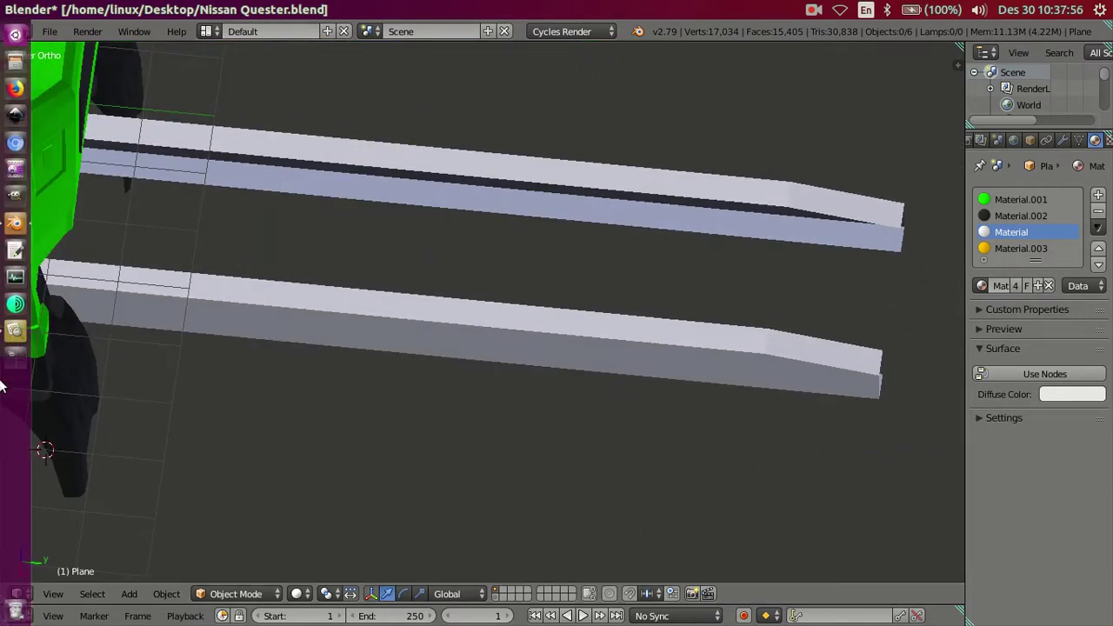
pyautogui.click(15, 331)
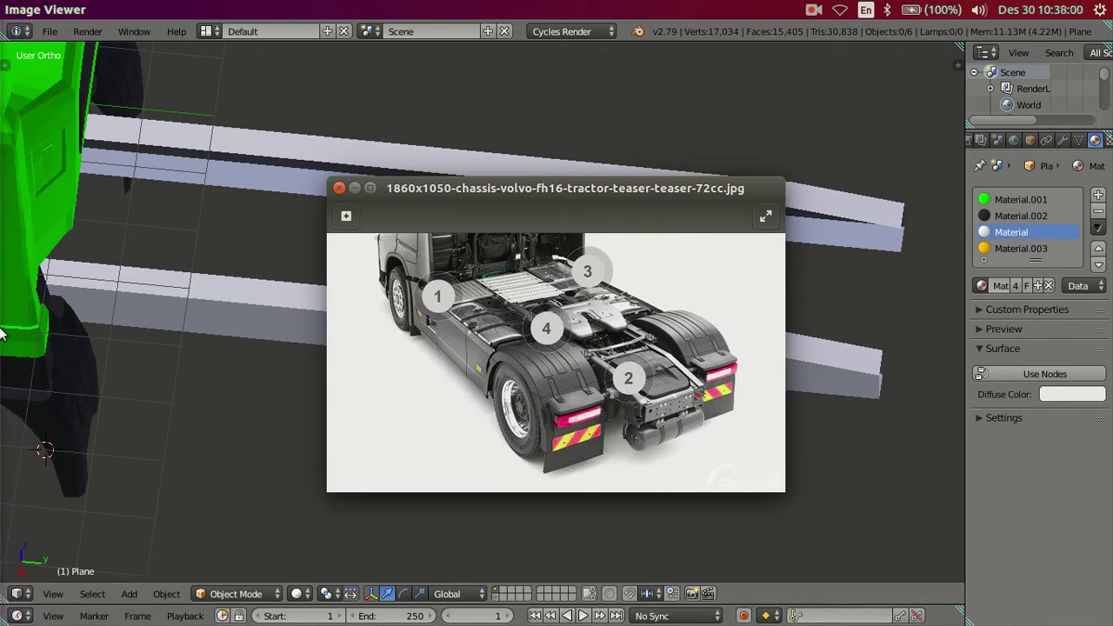
pyautogui.click(178, 267)
pyautogui.moveTo(178, 268)
pyautogui.mouseDown(button='middle')
pyautogui.moveTo(250, 249)
pyautogui.moveTo(281, 214)
pyautogui.moveTo(346, 301)
pyautogui.moveTo(372, 307)
pyautogui.mouseUp(button='middle')
pyautogui.press('Tab')
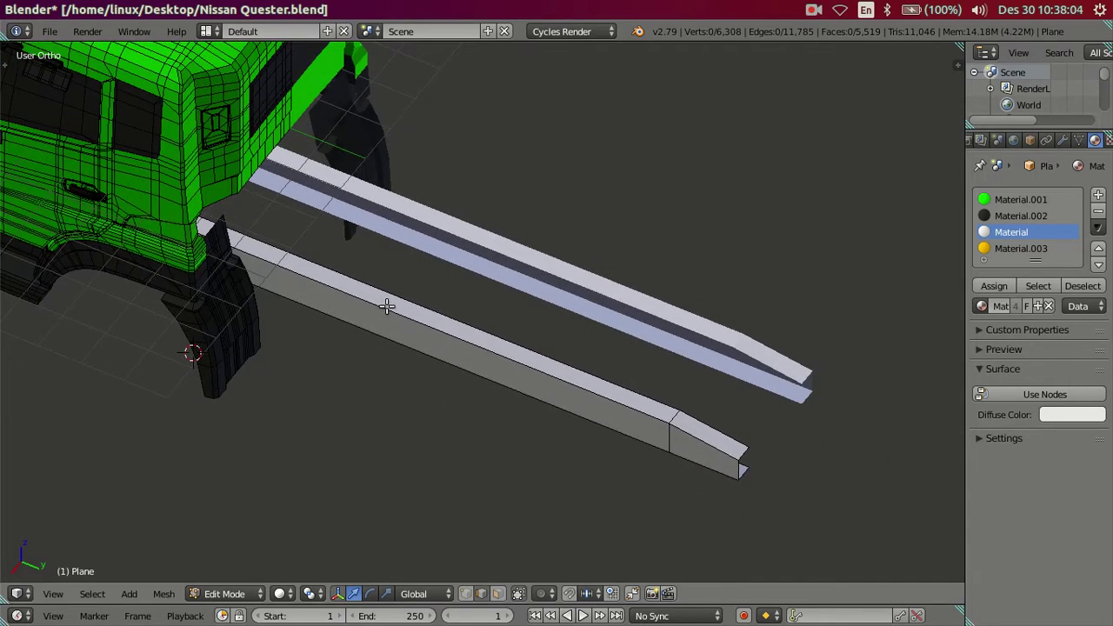
# Add two centred loop cuts plus one more loop cut across the beam near the cab.
pyautogui.hotkey('ctrl', 'r')
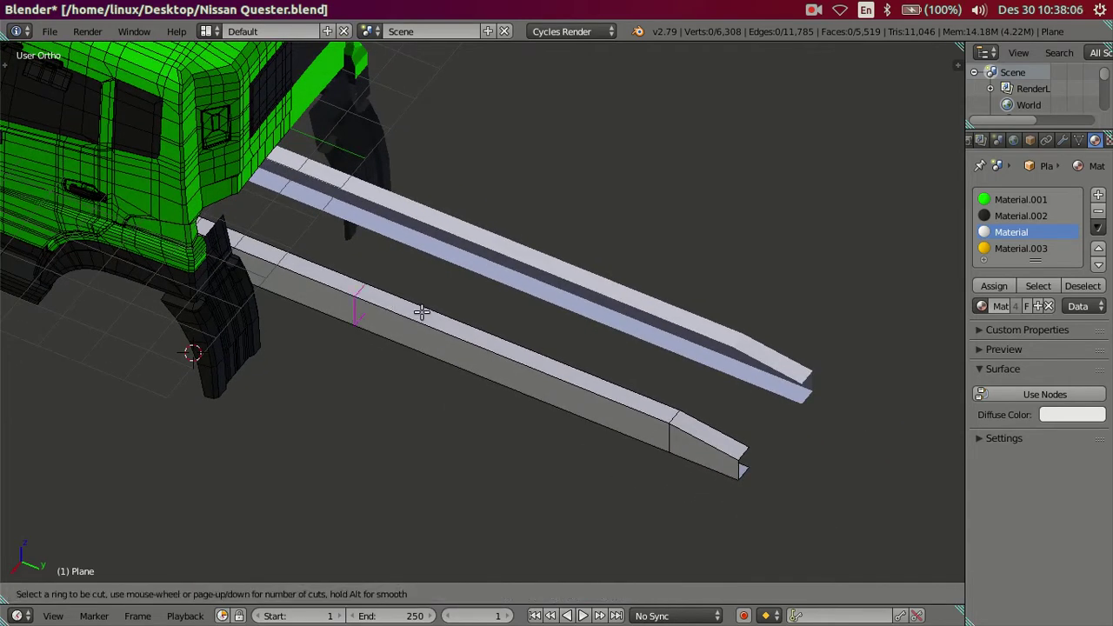
pyautogui.scroll(1, 421, 312)
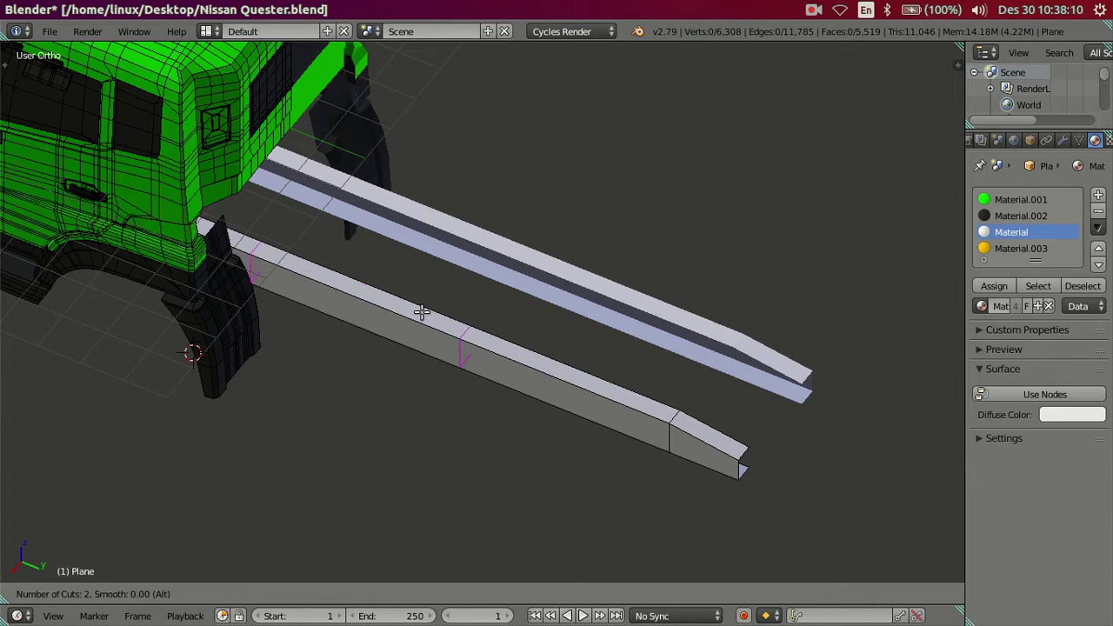
pyautogui.click(421, 311)
pyautogui.rightClick(323, 275)
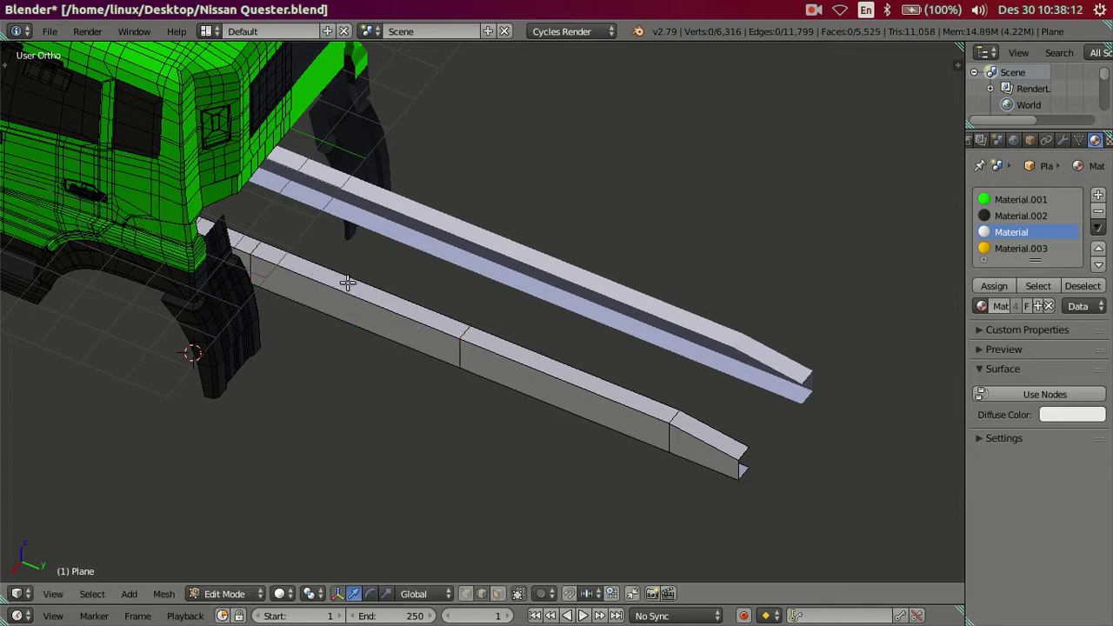
pyautogui.hotkey('ctrl', 'r')
pyautogui.click(348, 283)
pyautogui.rightClick(352, 291)
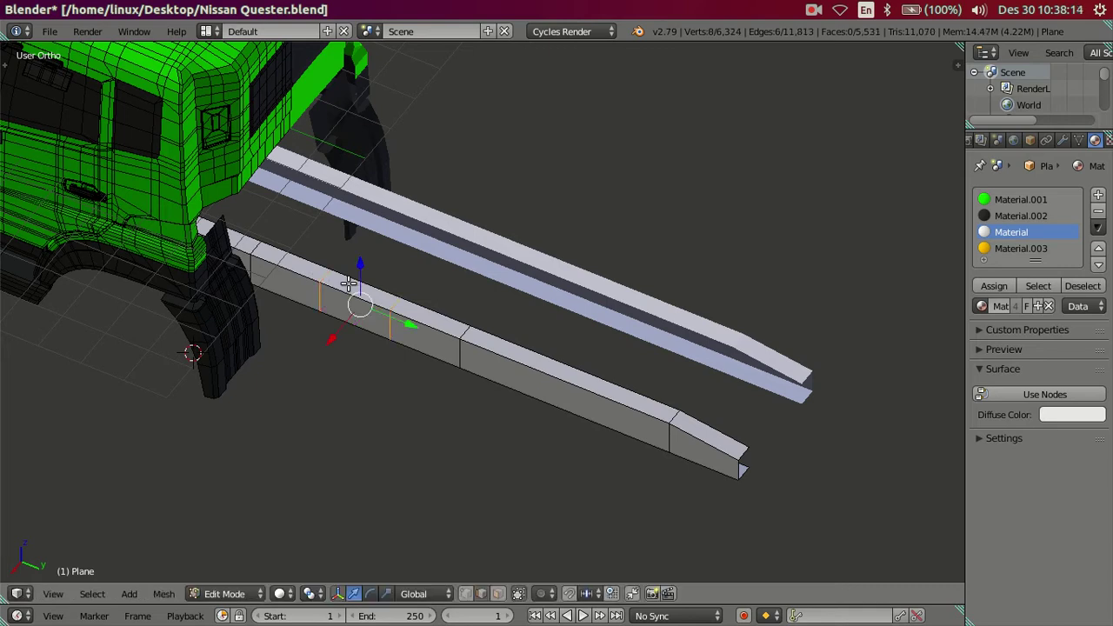
pyautogui.scroll(1, 352, 295)
pyautogui.scroll(1, 344, 320)
pyautogui.scroll(2, 344, 321)
pyautogui.keyDown('shift'); pyautogui.moveTo(221, 287); pyautogui.dragTo(310, 328, button='middle'); pyautogui.keyUp('shift')
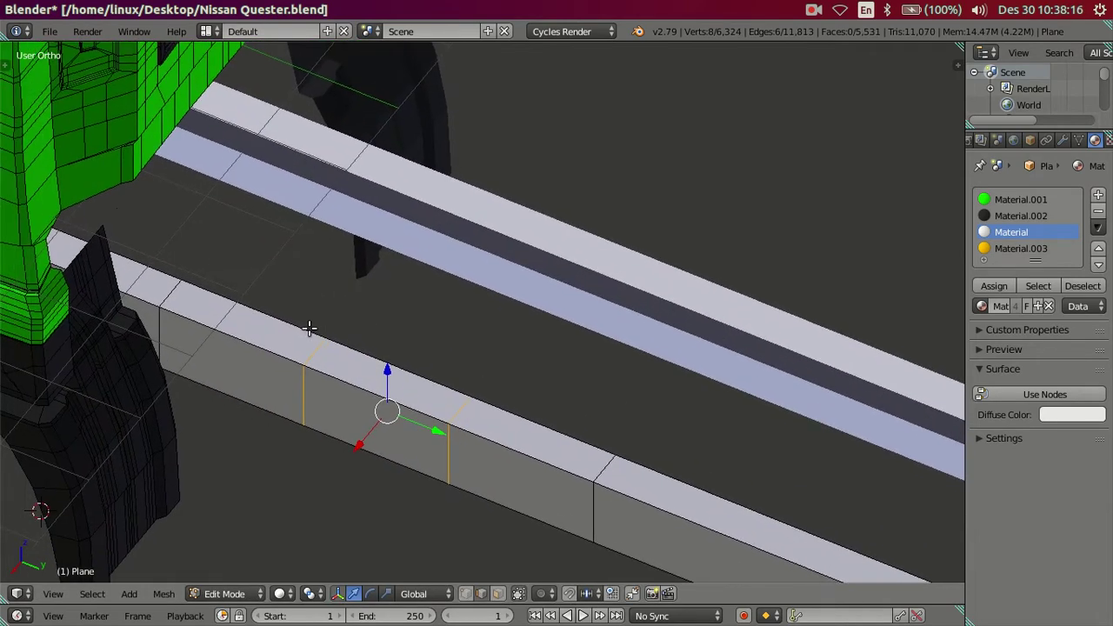
# Select the beam's top face between the loop cuts and extrude it in place.
pyautogui.rightClick(251, 336)
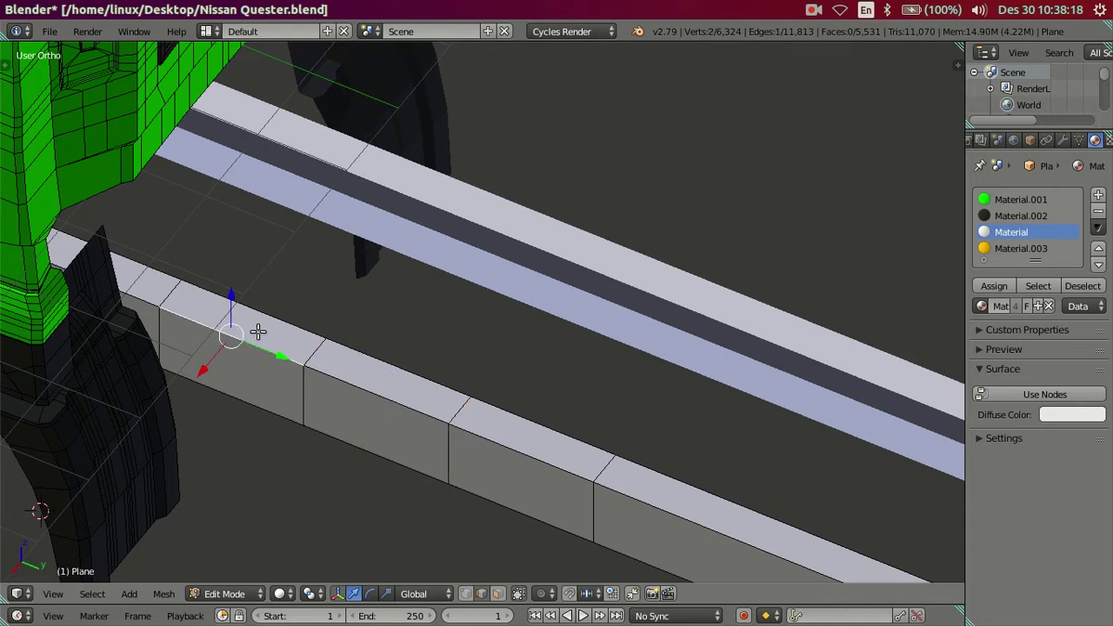
pyautogui.scroll(-2, 395, 222)
pyautogui.moveTo(368, 261); pyautogui.dragTo(319, 249, button='middle')
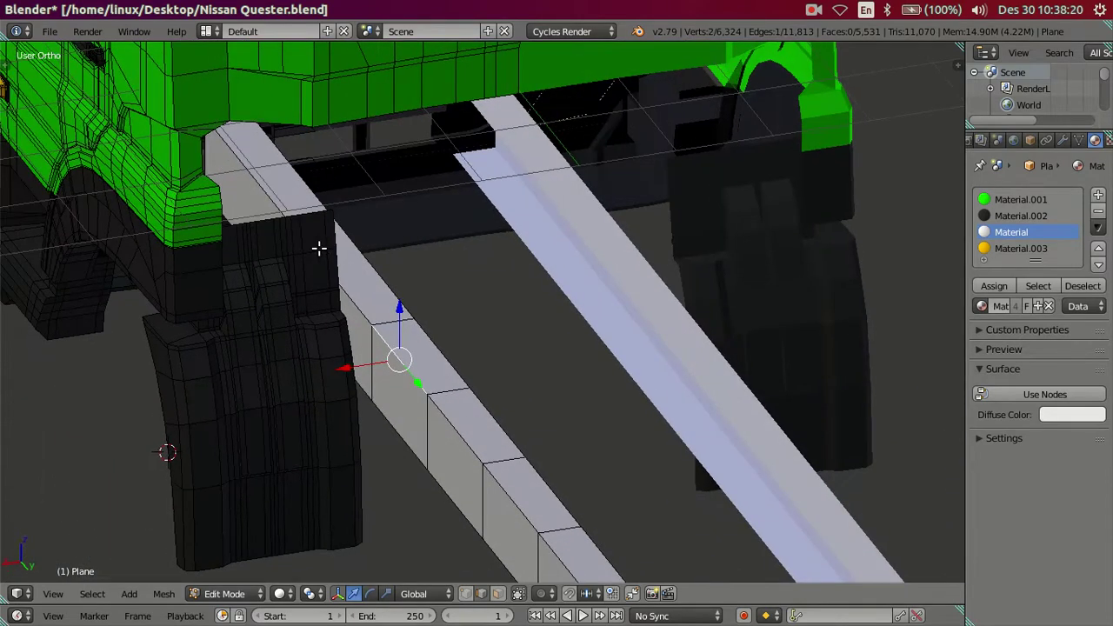
pyautogui.keyDown('shift'); pyautogui.rightClick(449, 365); pyautogui.keyUp('shift')
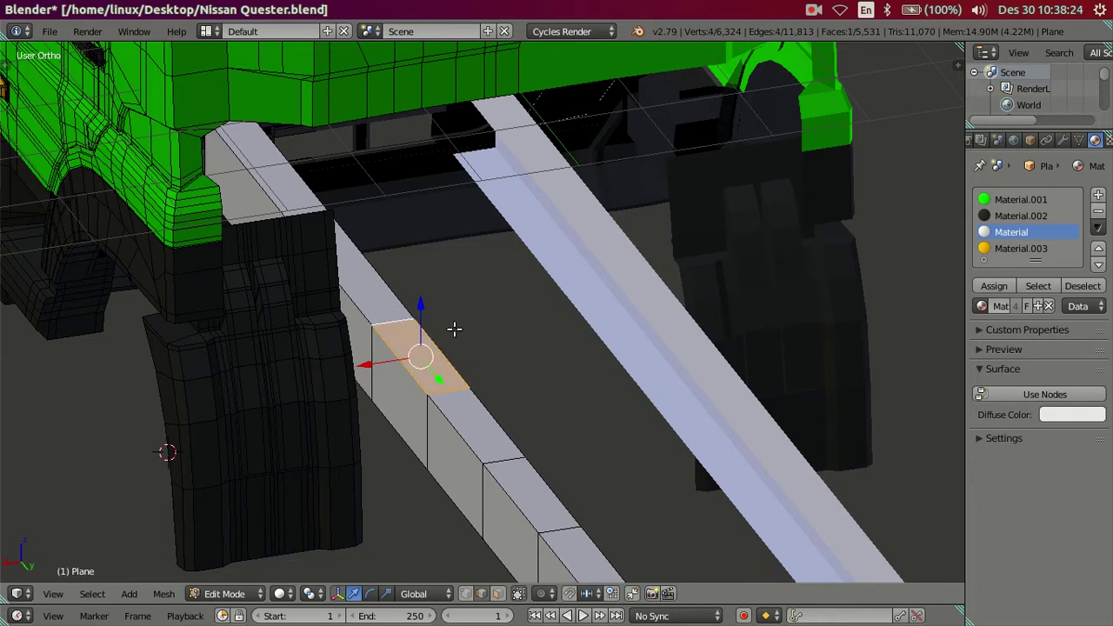
pyautogui.press('e')
pyautogui.click(469, 305)
pyautogui.moveTo(470, 305); pyautogui.dragTo(475, 287, button='middle')
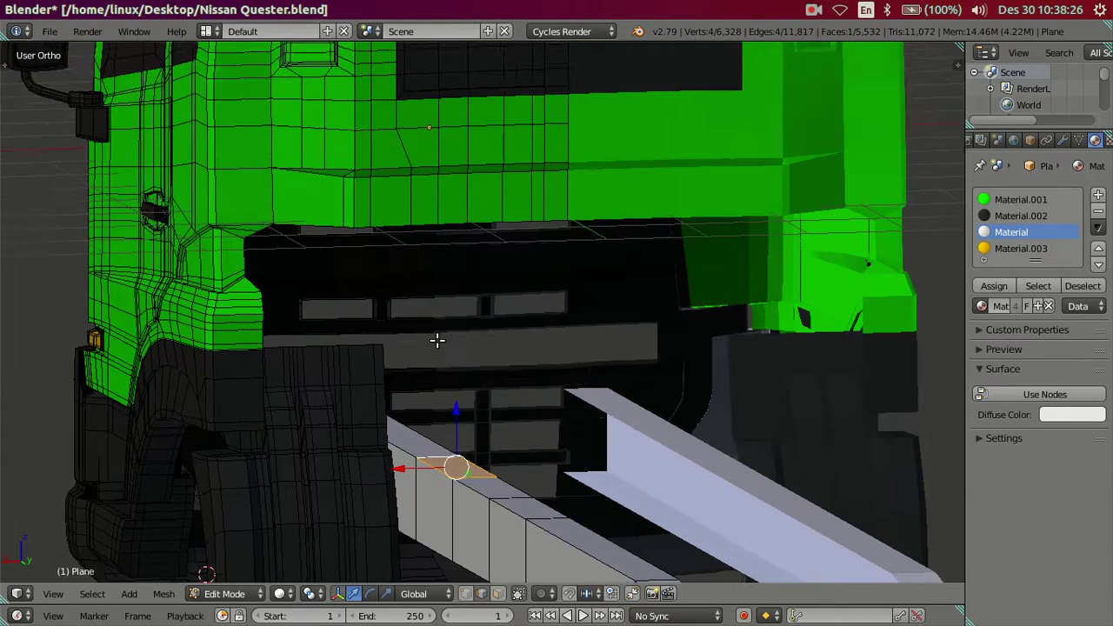
pyautogui.scroll(2, 475, 287)
# Extrude the face again and lift it slightly along Z into a thin plate.
pyautogui.press('e')
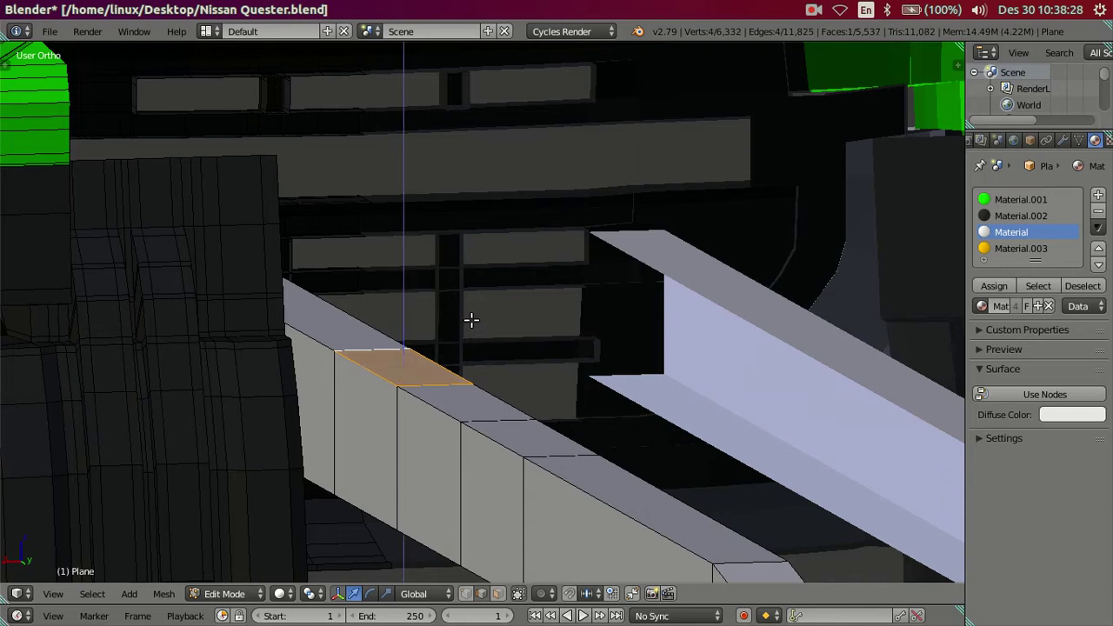
pyautogui.rightClick(444, 317)
pyautogui.press('g')
pyautogui.press('z')
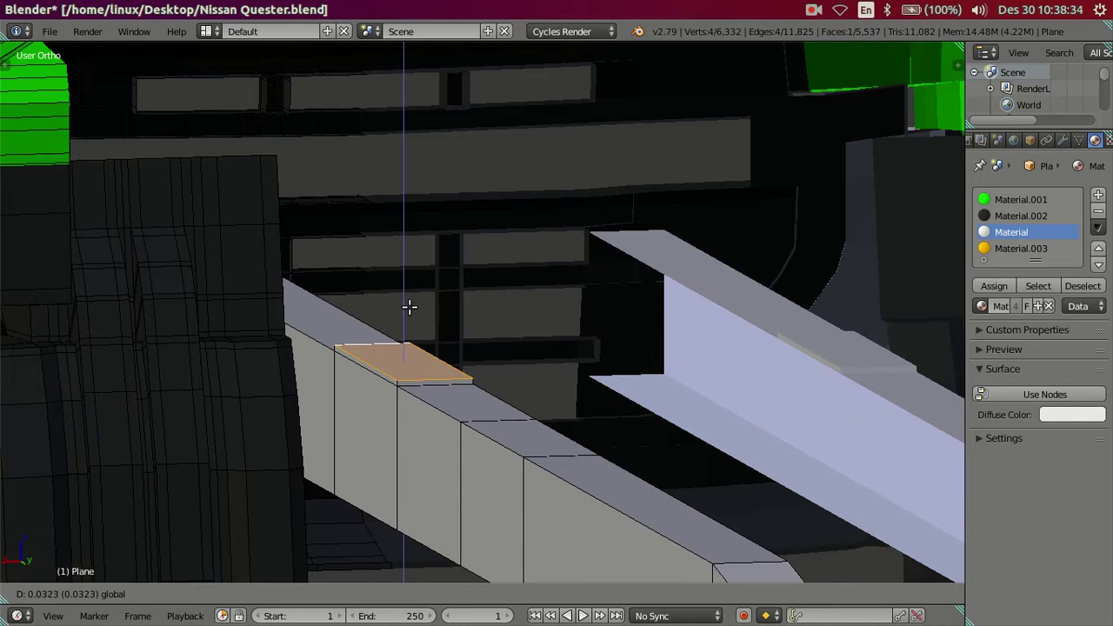
pyautogui.click(409, 307)
pyautogui.moveTo(504, 397)
pyautogui.mouseDown(button='middle')
pyautogui.moveTo(275, 395)
pyautogui.moveTo(494, 320)
pyautogui.mouseUp(button='middle')
# In face select mode, shift the plate's thin front side face along X.
pyautogui.scroll(2, 433, 336)
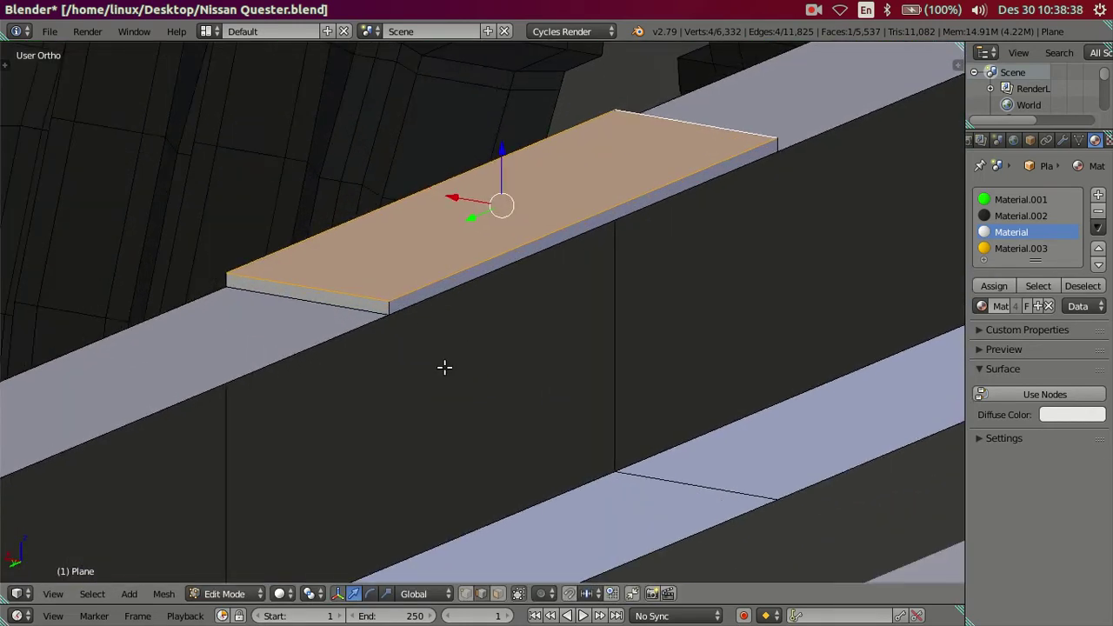
pyautogui.click(493, 595)
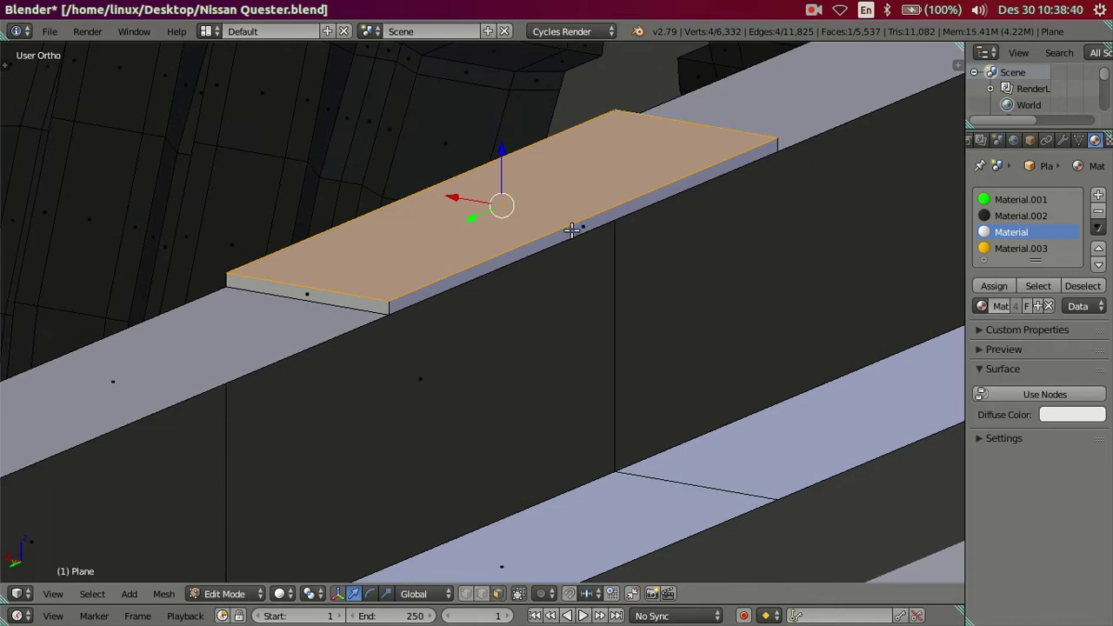
pyautogui.click(577, 230)
pyautogui.moveTo(523, 227); pyautogui.dragTo(530, 216)
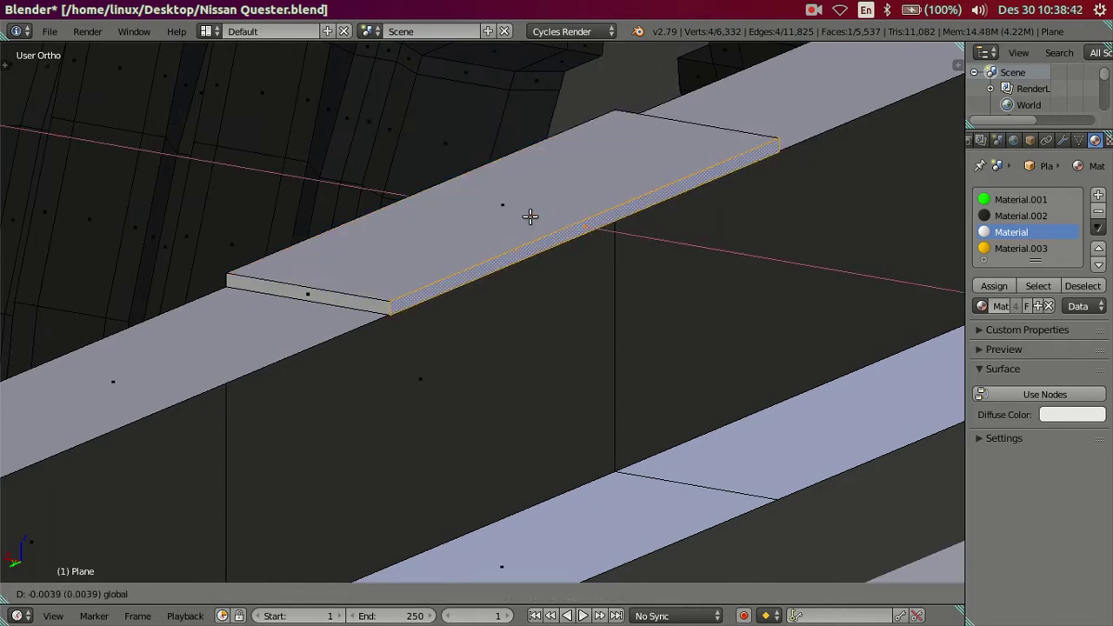
pyautogui.click(530, 216)
# Loop-cut the plate, slide the new edge outward, and delete the unwanted face.
pyautogui.moveTo(555, 270); pyautogui.dragTo(549, 269, button='middle')
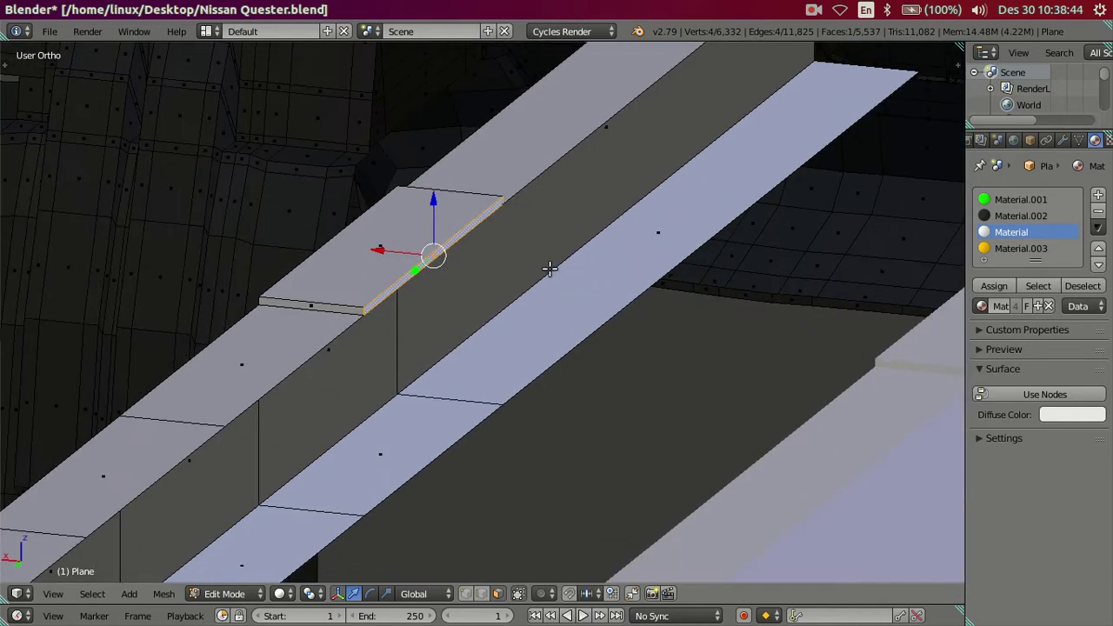
pyautogui.hotkey('ctrl', 'r')
pyautogui.click(465, 236)
pyautogui.moveTo(385, 249); pyautogui.dragTo(574, 285)
pyautogui.press('x')
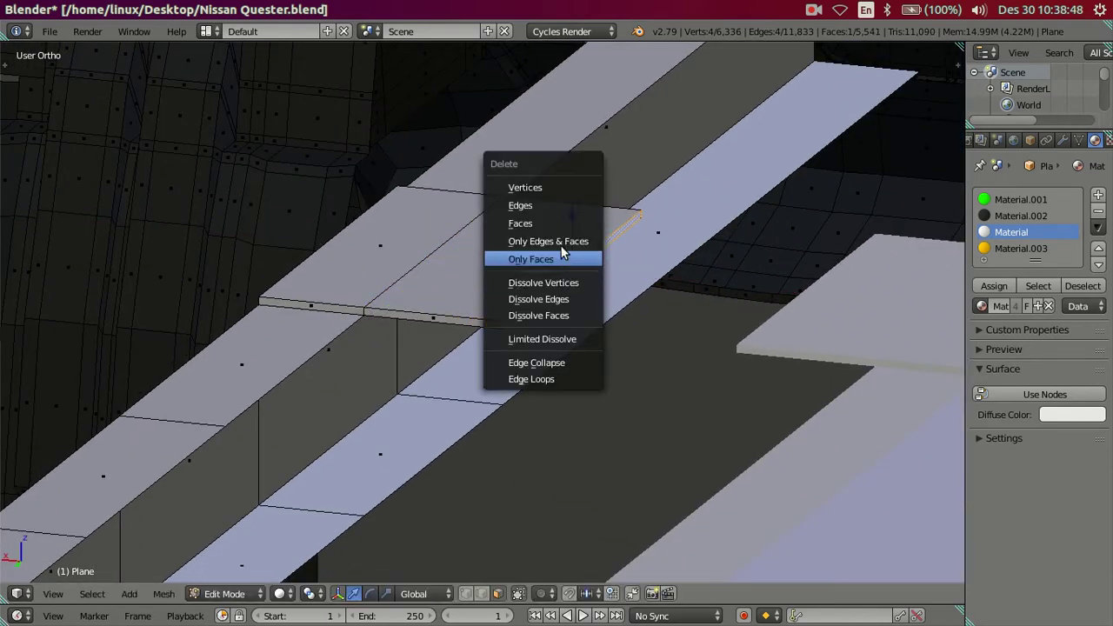
pyautogui.click(522, 221)
# In edge select mode, move the plate's front edge loop along X across both rails.
pyautogui.hotkey('ctrl', 'Tab')
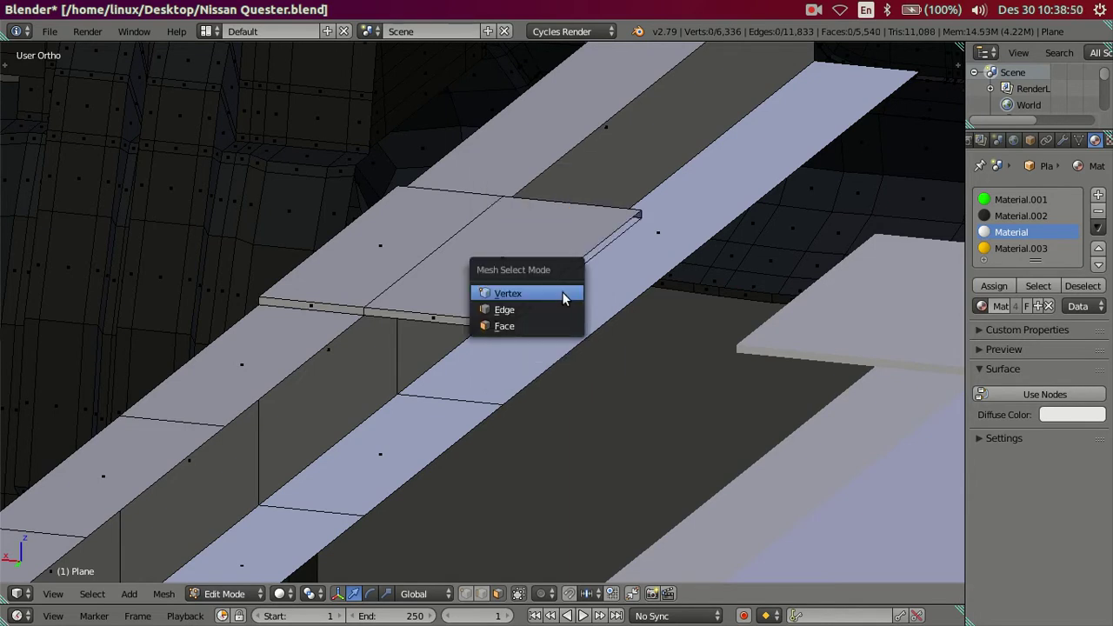
pyautogui.click(557, 305)
pyautogui.keyDown('alt'); pyautogui.rightClick(569, 270); pyautogui.keyUp('alt')
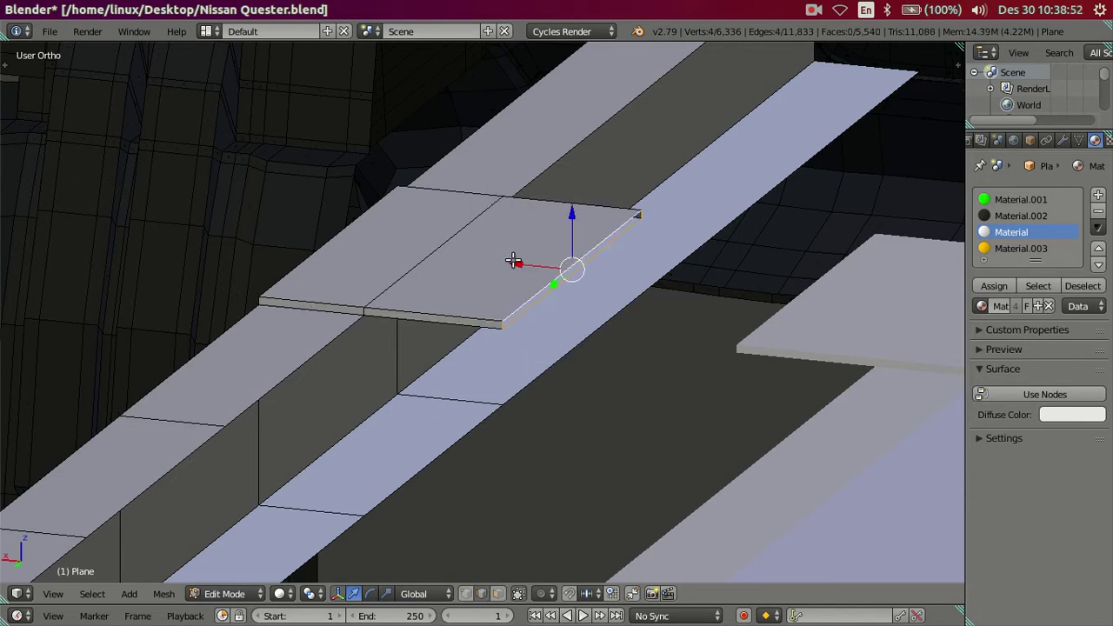
pyautogui.press('g')
pyautogui.press('x')
pyautogui.click(786, 331)
pyautogui.moveTo(785, 330)
pyautogui.mouseDown(button='middle')
pyautogui.moveTo(429, 376)
pyautogui.moveTo(464, 365)
pyautogui.moveTo(562, 405)
pyautogui.moveTo(542, 356)
pyautogui.moveTo(508, 360)
pyautogui.moveTo(373, 310)
pyautogui.moveTo(373, 348)
pyautogui.moveTo(458, 327)
pyautogui.moveTo(437, 296)
pyautogui.moveTo(331, 293)
pyautogui.moveTo(301, 306)
pyautogui.moveTo(352, 324)
pyautogui.moveTo(368, 322)
pyautogui.moveTo(311, 288)
pyautogui.moveTo(226, 348)
pyautogui.mouseUp(button='middle')
pyautogui.press('a')
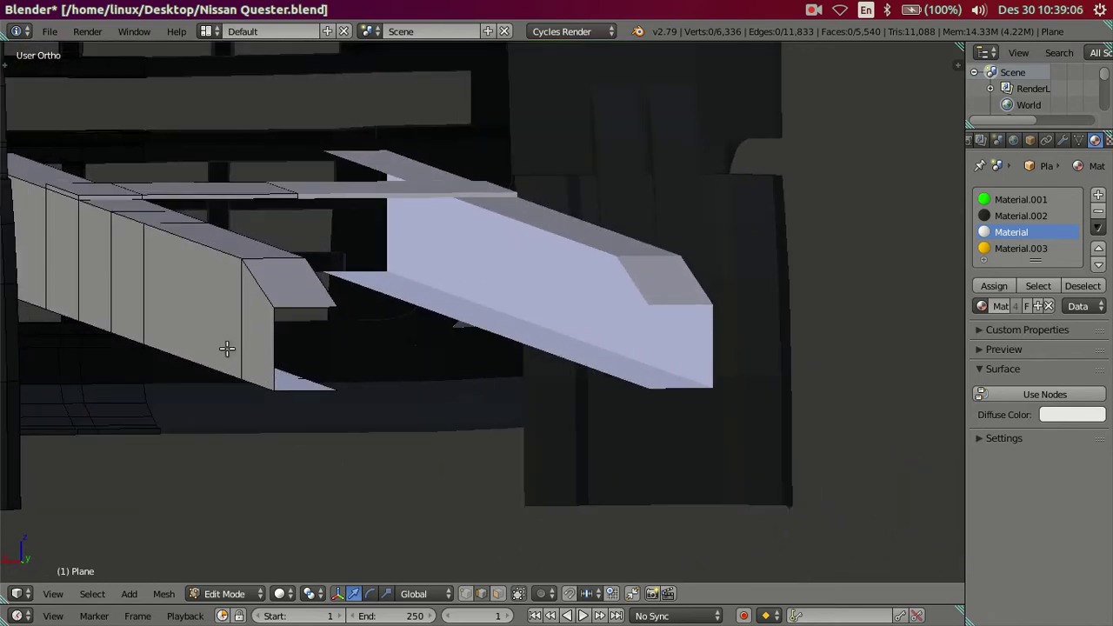
pyautogui.moveTo(222, 288); pyautogui.dragTo(360, 342, button='middle')
pyautogui.scroll(2, 360, 343)
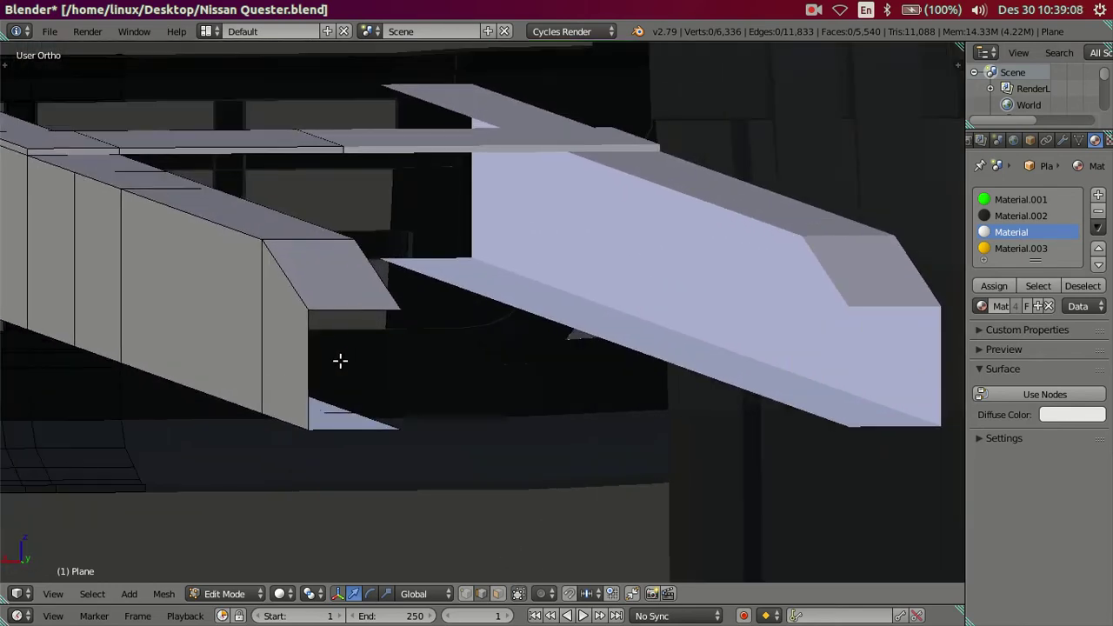
pyautogui.moveTo(312, 444); pyautogui.dragTo(434, 397, button='middle')
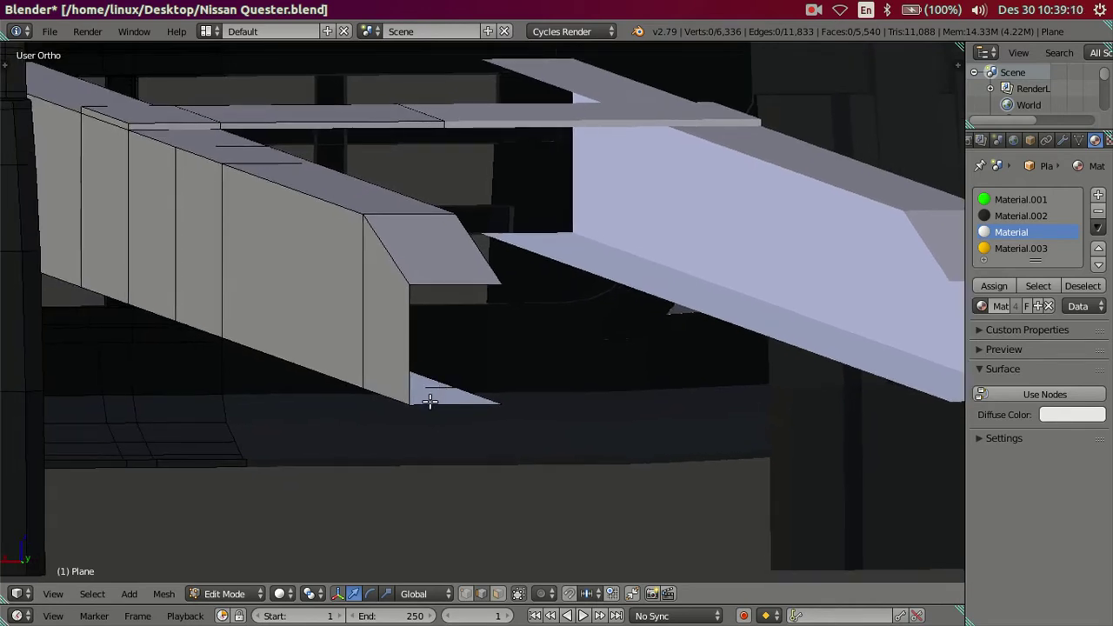
pyautogui.scroll(2, 434, 397)
pyautogui.rightClick(300, 373)
pyautogui.hotkey('ctrl', 'l')
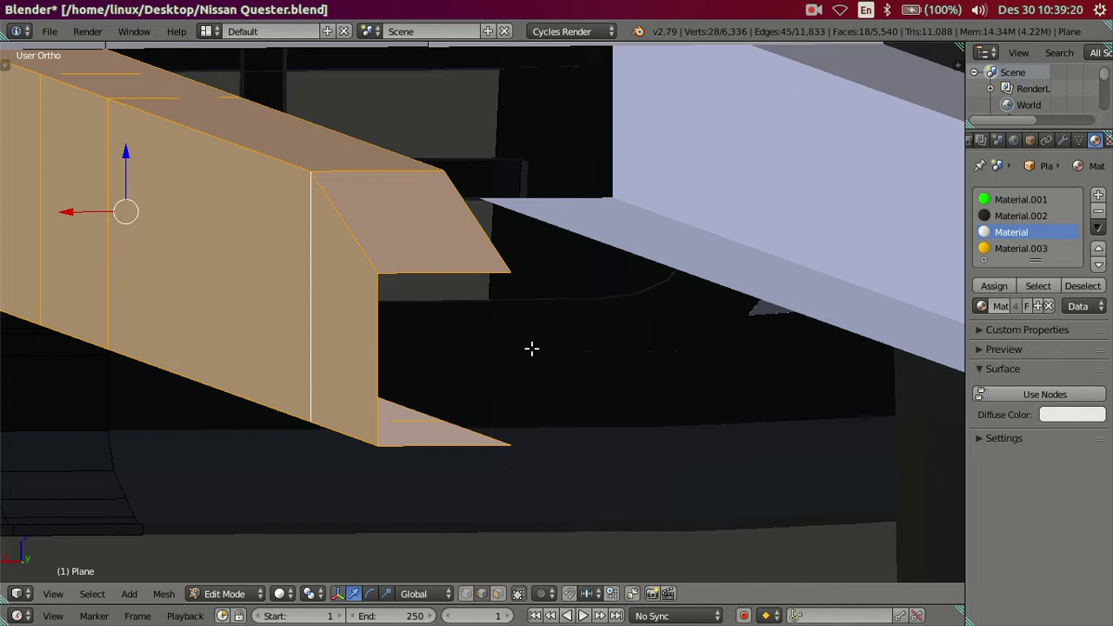
pyautogui.press('e')
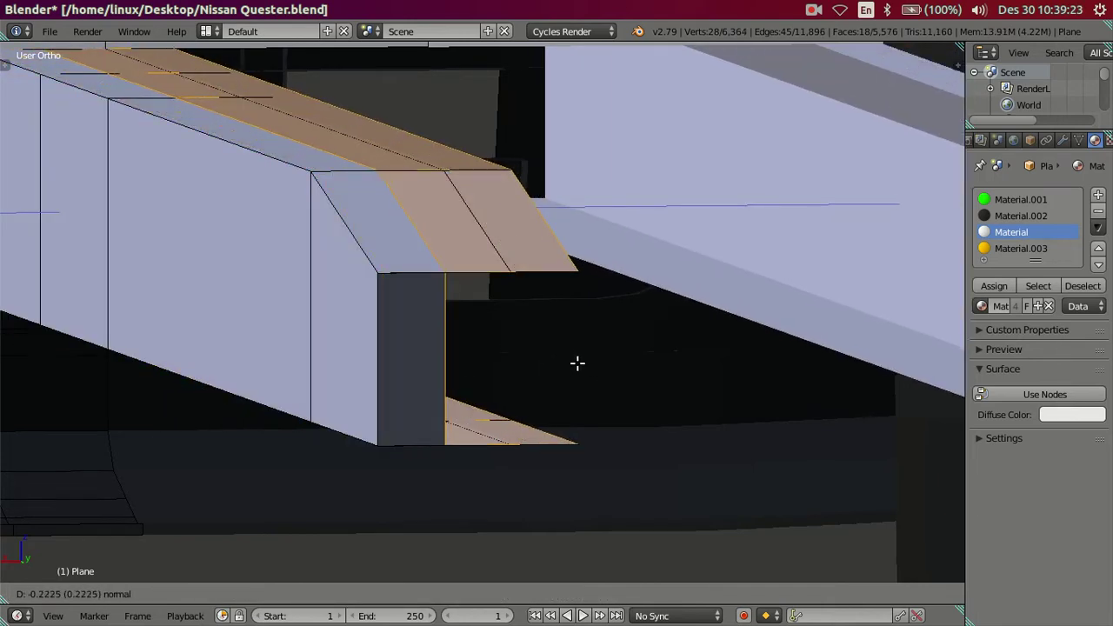
pyautogui.rightClick(577, 366)
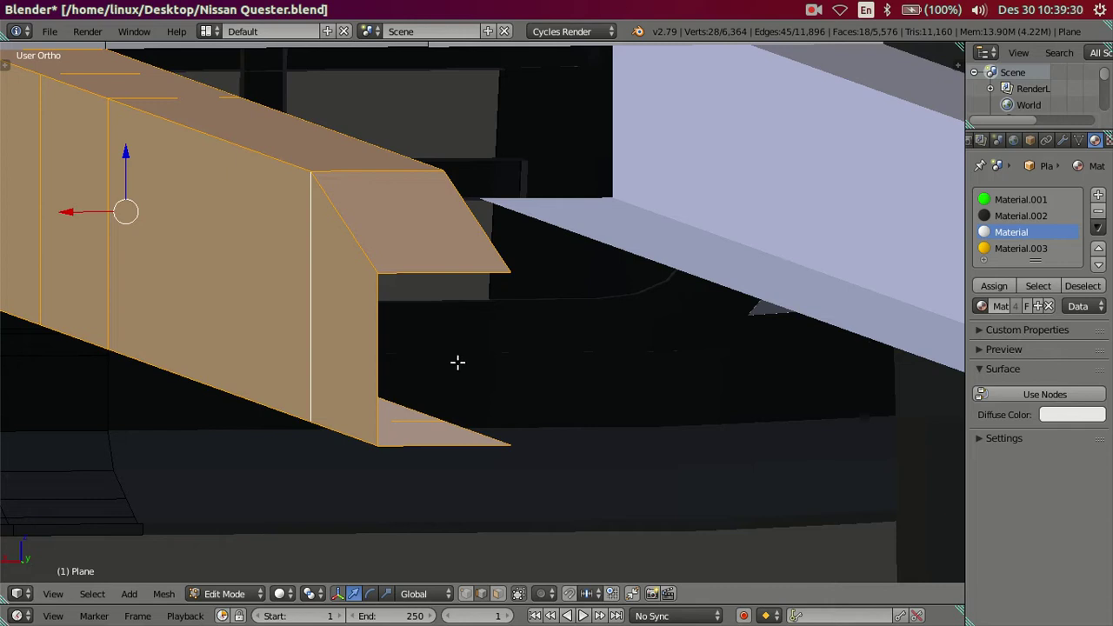
pyautogui.press('a')
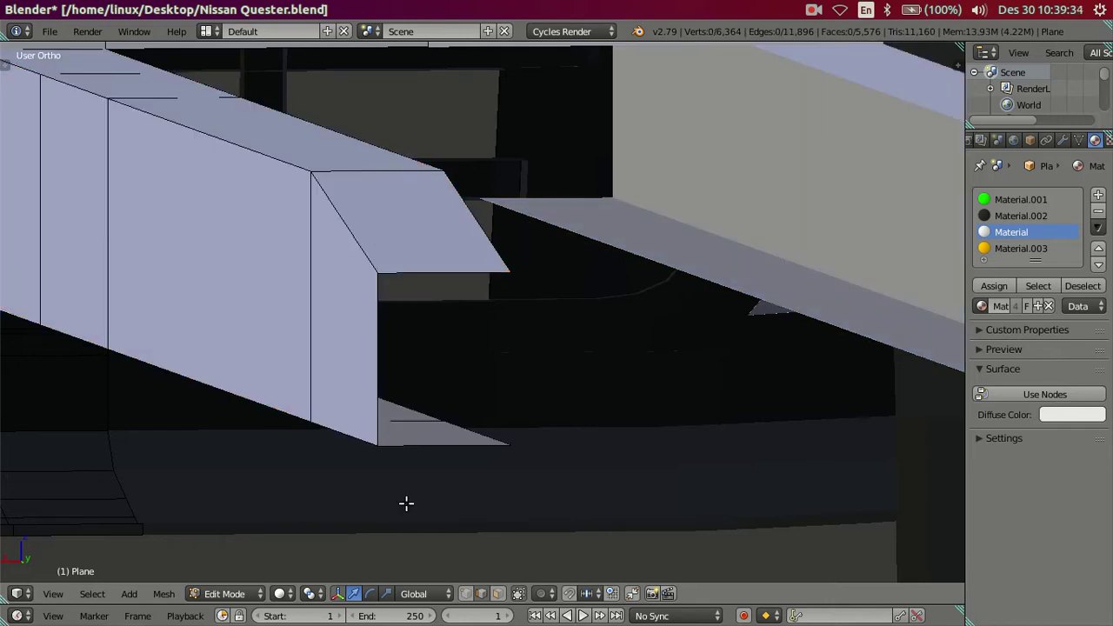
# Select a top face on the rail and extend the selection along its face strip.
pyautogui.scroll(-4, 358, 305)
pyautogui.moveTo(358, 305)
pyautogui.mouseDown(button='middle')
pyautogui.moveTo(405, 310)
pyautogui.moveTo(398, 299)
pyautogui.mouseUp(button='middle')
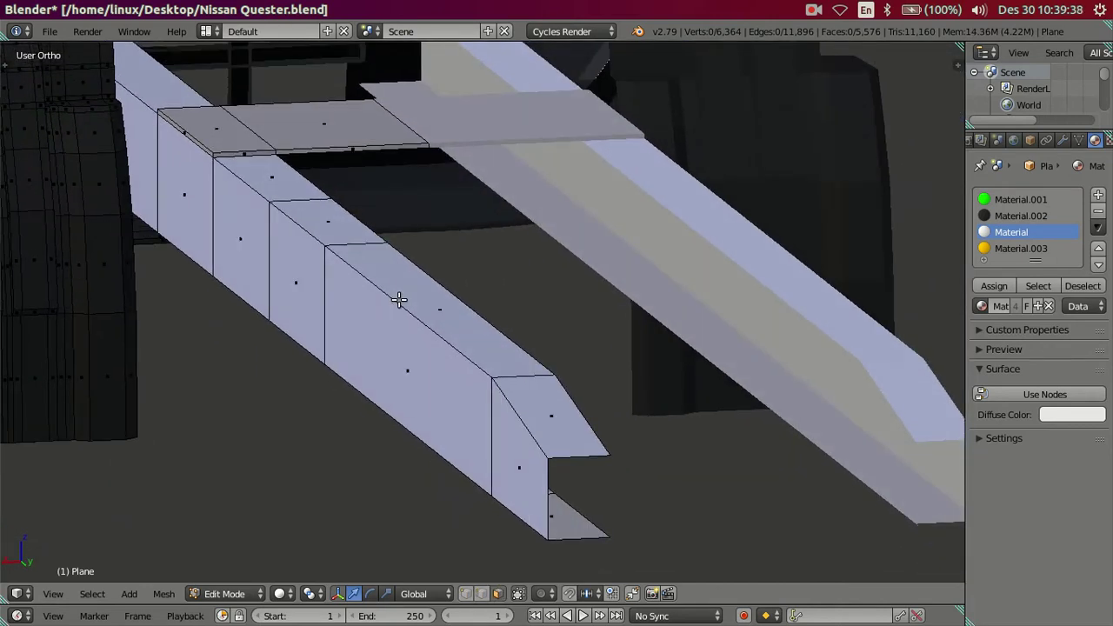
pyautogui.rightClick(549, 391)
pyautogui.press('z')
pyautogui.moveTo(256, 159)
pyautogui.keyDown('shift'); pyautogui.mouseDown(button='middle')
pyautogui.moveTo(322, 297)
pyautogui.moveTo(300, 252)
pyautogui.mouseUp(button='middle'); pyautogui.keyUp('shift')
pyautogui.press('z')
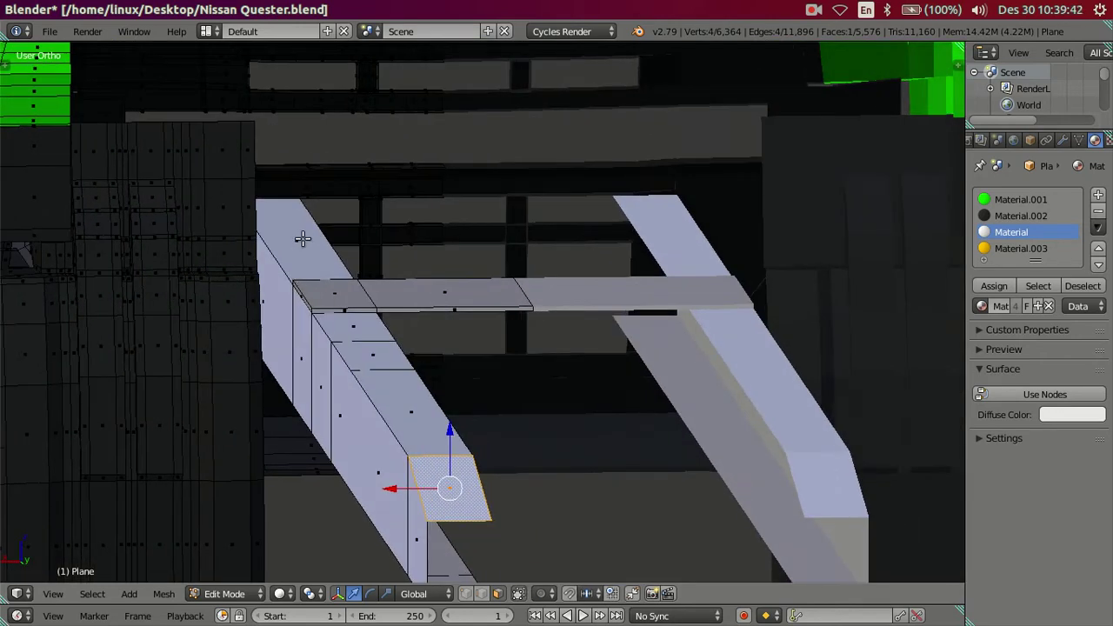
pyautogui.keyDown('ctrl'); pyautogui.rightClick(302, 239); pyautogui.keyUp('ctrl')
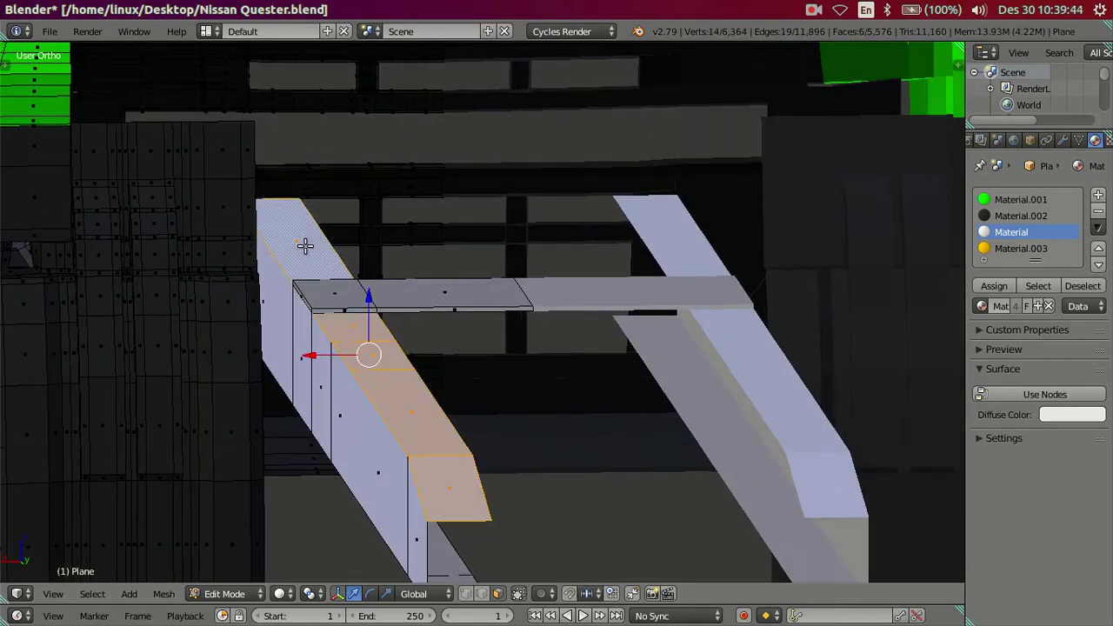
pyautogui.moveTo(485, 420); pyautogui.dragTo(477, 405, button='middle')
pyautogui.scroll(1, 433, 442)
pyautogui.scroll(1, 417, 353)
pyautogui.scroll(1, 399, 401)
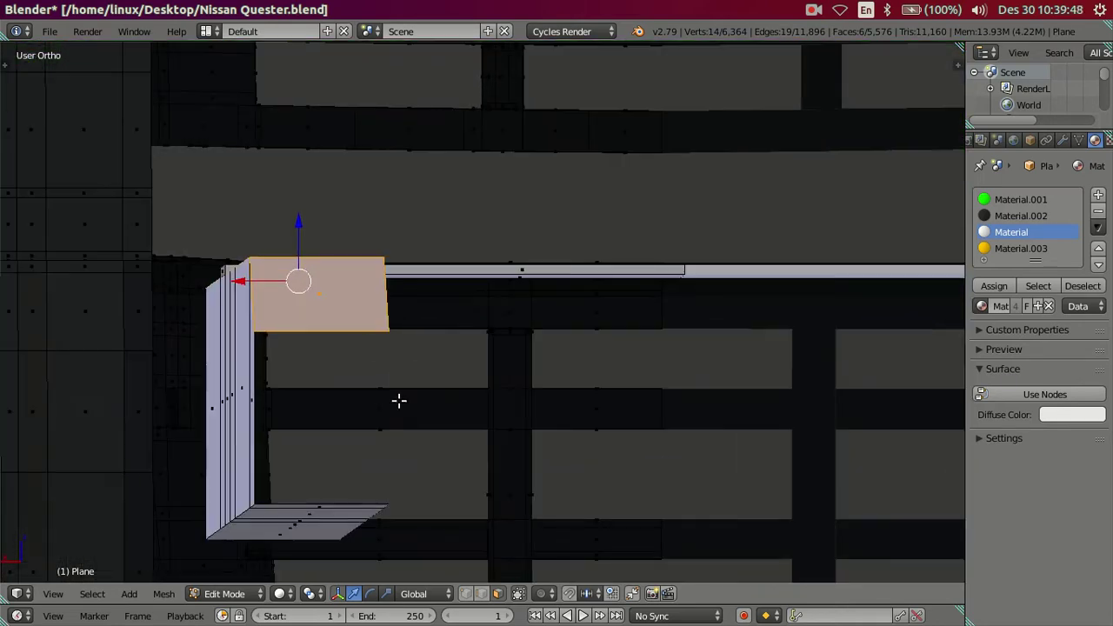
pyautogui.scroll(1, 399, 391)
pyautogui.keyDown('shift'); pyautogui.moveTo(394, 383); pyautogui.dragTo(499, 324, button='middle'); pyautogui.keyUp('shift')
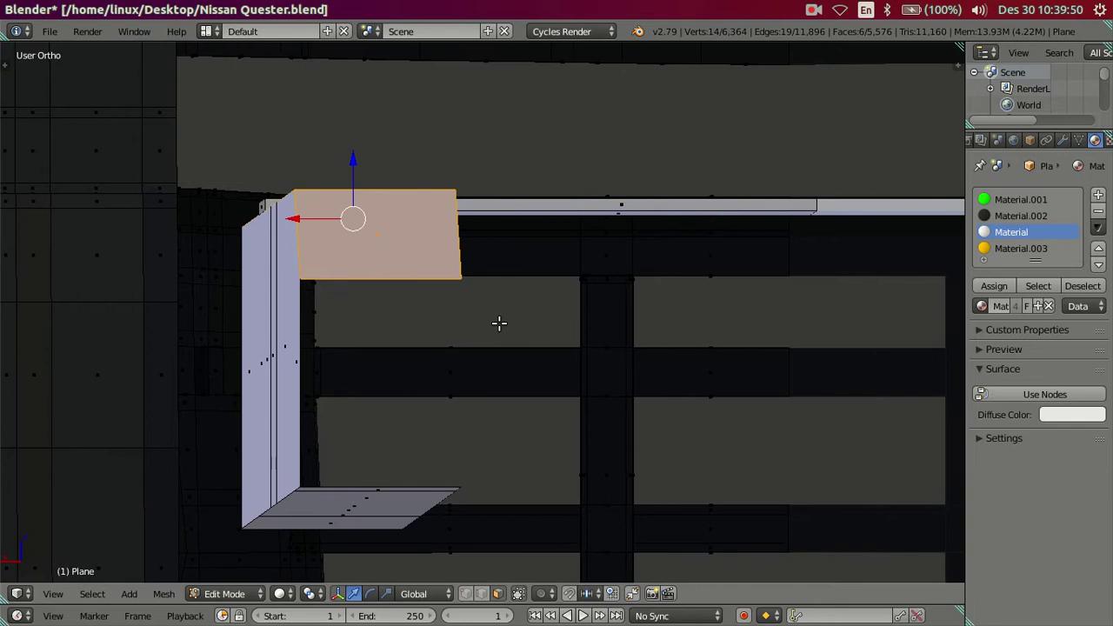
# Move the selected faces -0.02 along Z.
pyautogui.press('g')
pyautogui.press('z')
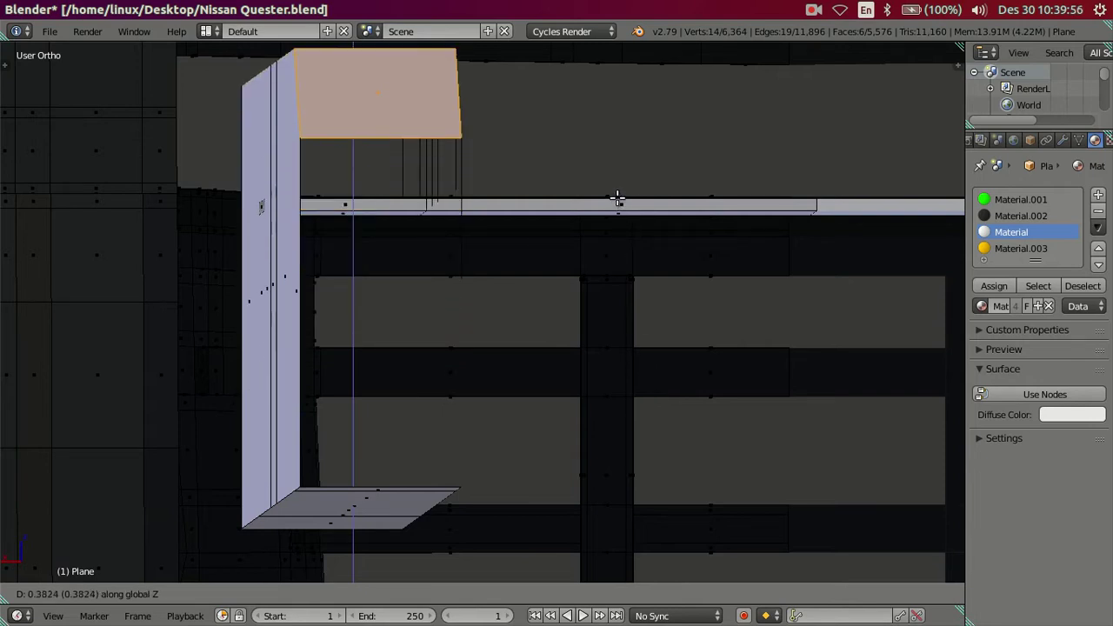
pyautogui.press('Escape')
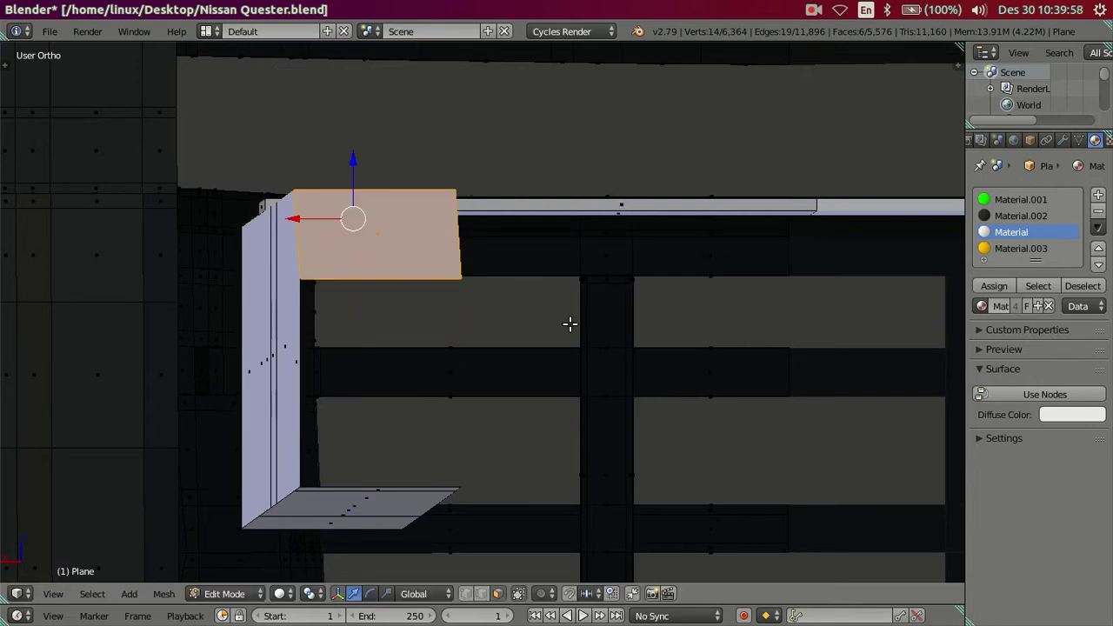
pyautogui.press('g')
pyautogui.press('z')
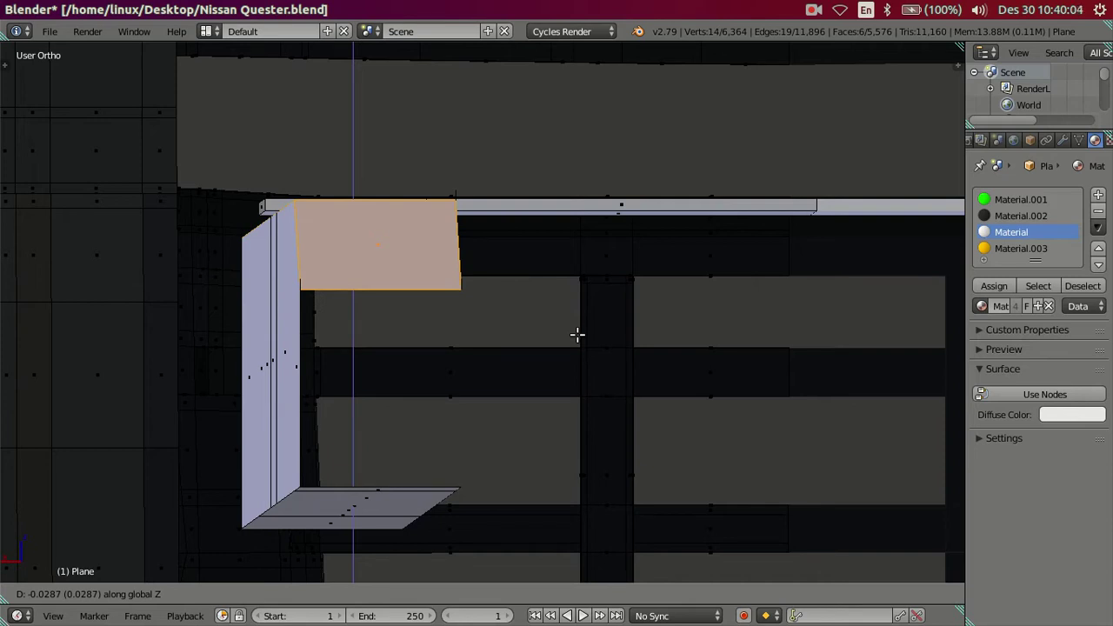
pyautogui.write('-.0')
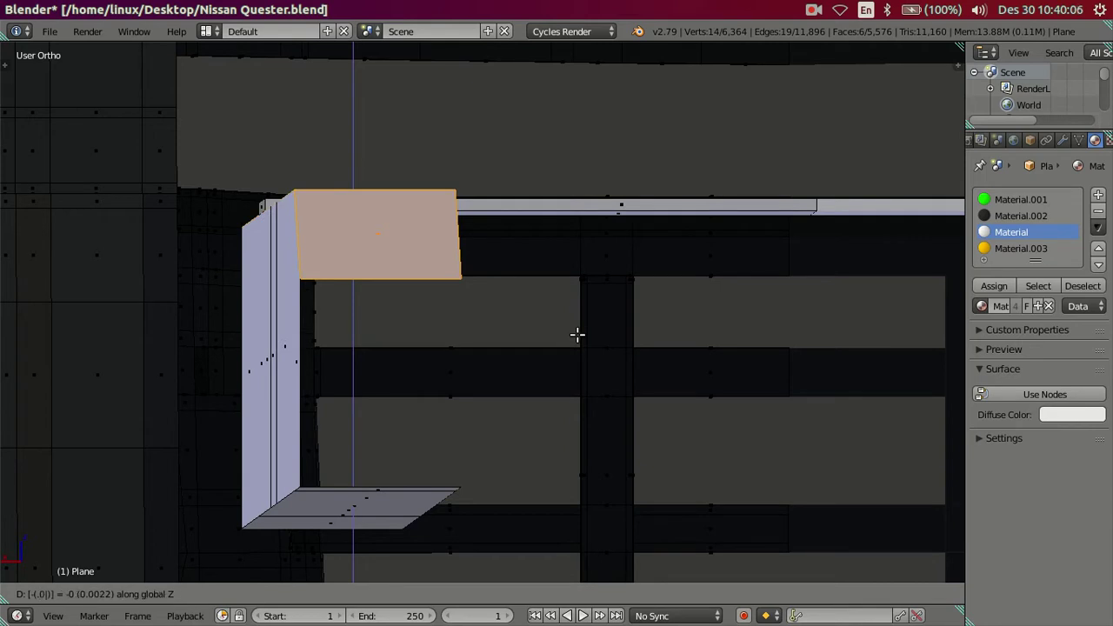
pyautogui.write('2')
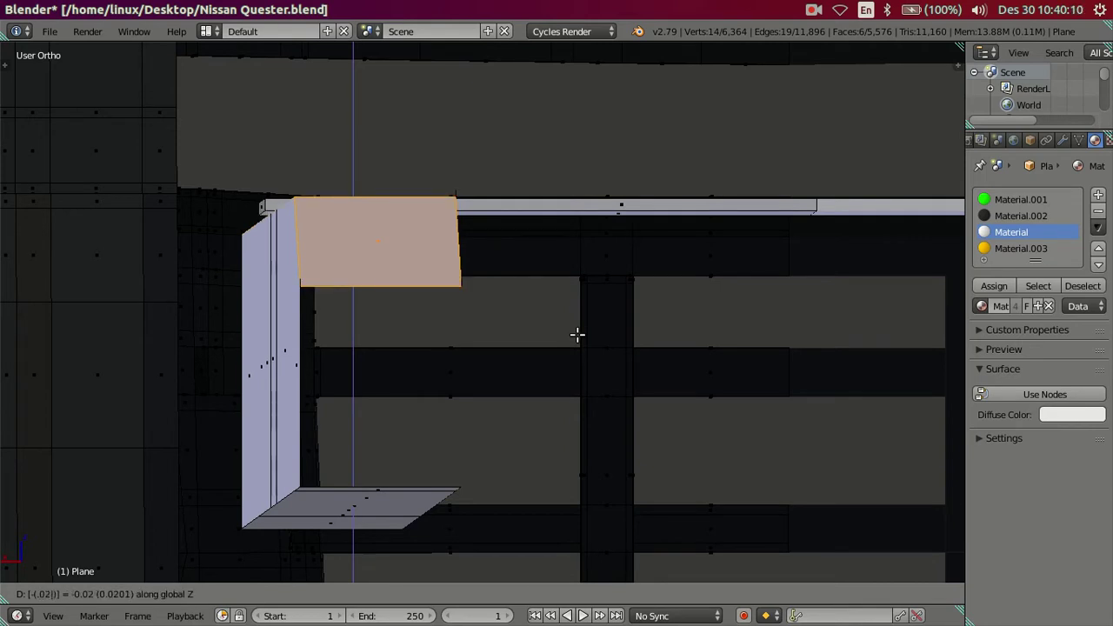
pyautogui.press('Return')
# Raise the column of rail faces by 0.02 along Z.
pyautogui.moveTo(454, 472)
pyautogui.mouseDown(button='middle')
pyautogui.moveTo(458, 449)
pyautogui.moveTo(398, 344)
pyautogui.mouseUp(button='middle')
pyautogui.press('a')
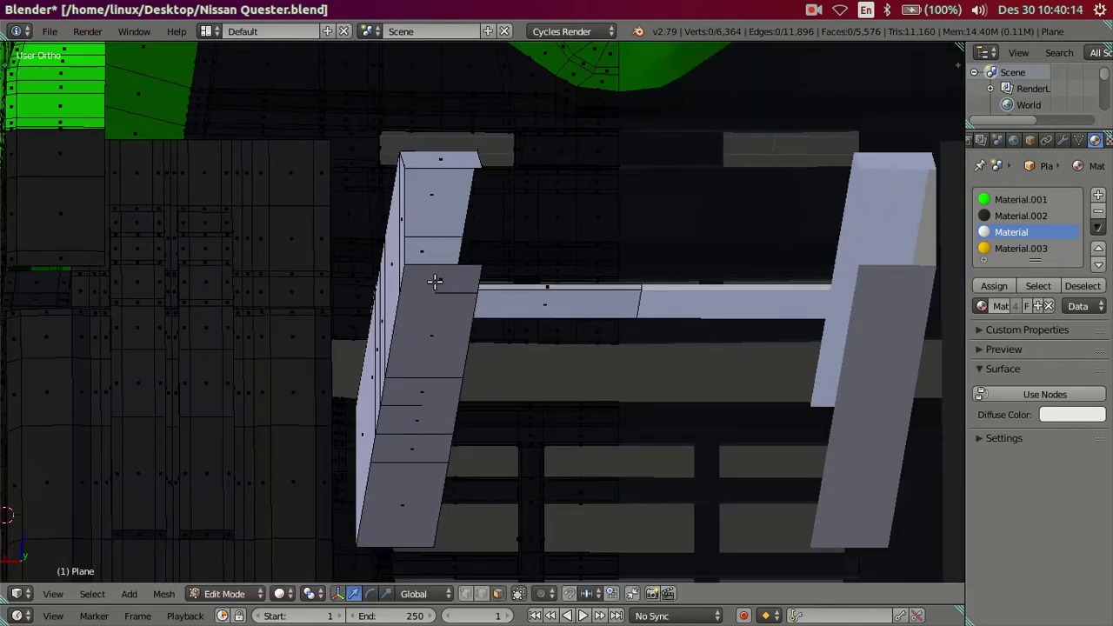
pyautogui.rightClick(435, 281)
pyautogui.keyDown('ctrl'); pyautogui.rightClick(403, 495); pyautogui.keyUp('ctrl')
pyautogui.moveTo(537, 430); pyautogui.dragTo(532, 448, button='middle')
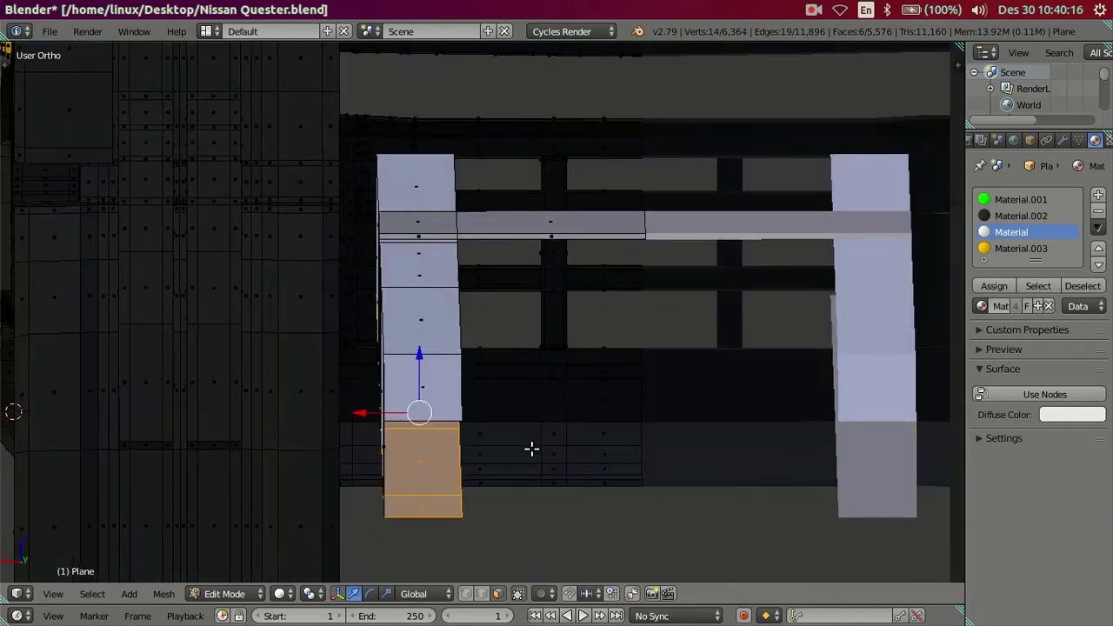
pyautogui.press('g')
pyautogui.write('z.02')
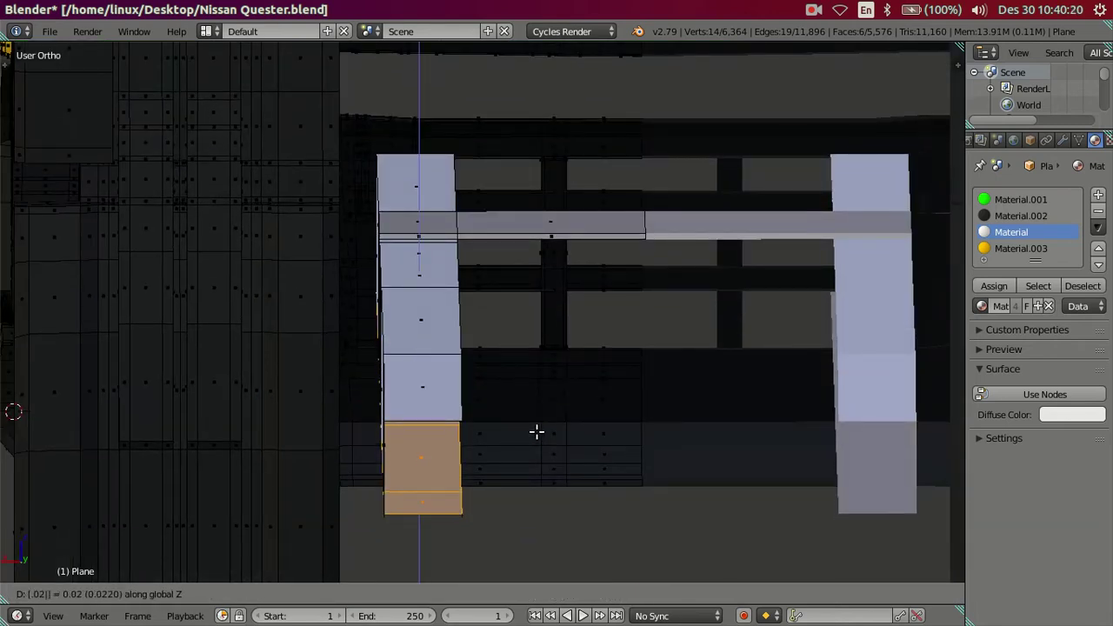
pyautogui.press('Return')
# Shift the row of beam side faces -0.02 along X to narrow the section.
pyautogui.moveTo(518, 435); pyautogui.dragTo(531, 502, button='middle')
pyautogui.press('a')
pyautogui.rightClick(715, 420)
pyautogui.moveTo(696, 423)
pyautogui.mouseDown(button='middle')
pyautogui.moveTo(654, 490)
pyautogui.moveTo(635, 384)
pyautogui.mouseUp(button='middle')
pyautogui.keyDown('ctrl'); pyautogui.rightClick(303, 288); pyautogui.keyUp('ctrl')
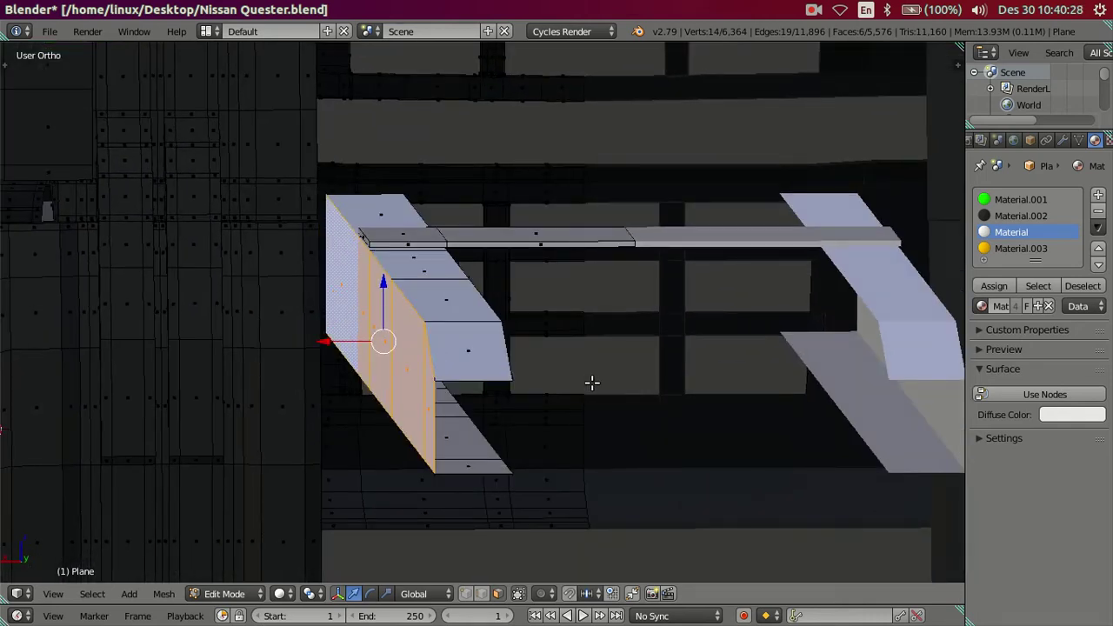
pyautogui.press('g')
pyautogui.press('x')
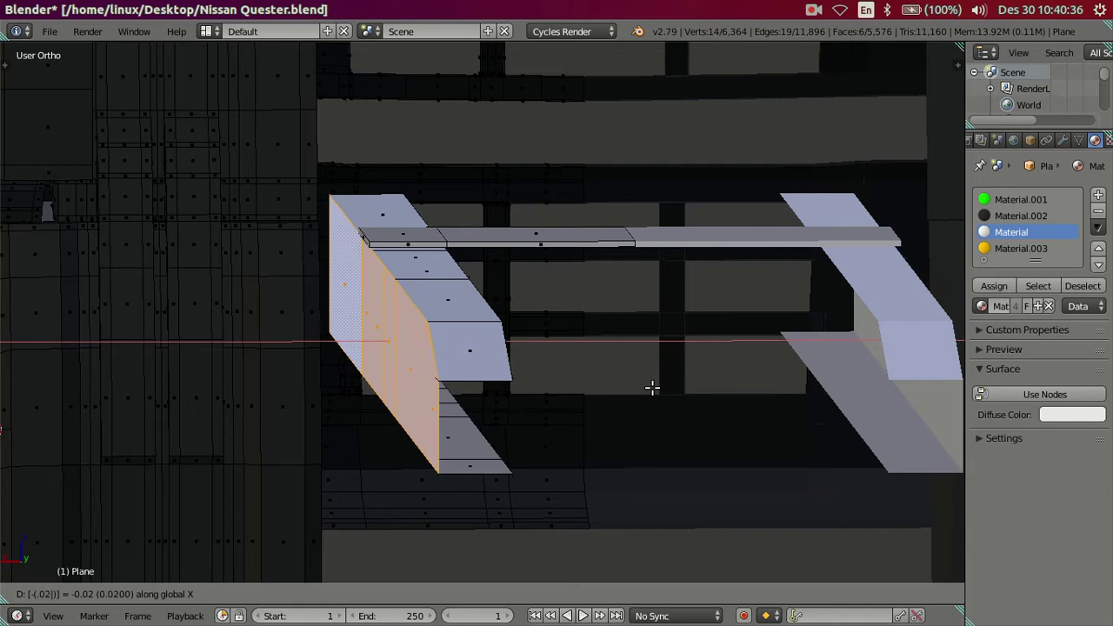
pyautogui.press('Return')
pyautogui.press('alt')
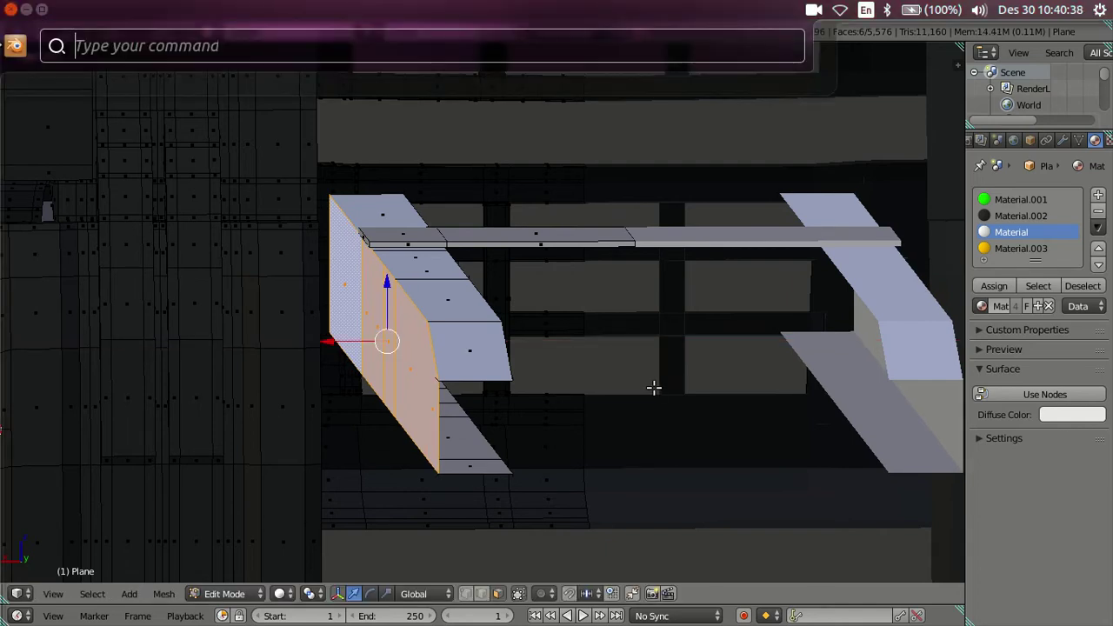
pyautogui.press('Escape')
pyautogui.click(589, 427)
pyautogui.moveTo(609, 377)
pyautogui.mouseDown(button='middle')
pyautogui.moveTo(539, 325)
pyautogui.moveTo(539, 303)
pyautogui.moveTo(556, 365)
pyautogui.moveTo(551, 330)
pyautogui.moveTo(670, 462)
pyautogui.moveTo(663, 385)
pyautogui.moveTo(763, 415)
pyautogui.moveTo(628, 281)
pyautogui.mouseUp(button='middle')
pyautogui.press('a')
pyautogui.scroll(3, 503, 334)
pyautogui.scroll(-2, 503, 333)
pyautogui.scroll(4, 557, 365)
pyautogui.scroll(-2, 559, 348)
pyautogui.scroll(3, 670, 462)
pyautogui.scroll(2, 629, 281)
pyautogui.scroll(-2, 566, 338)
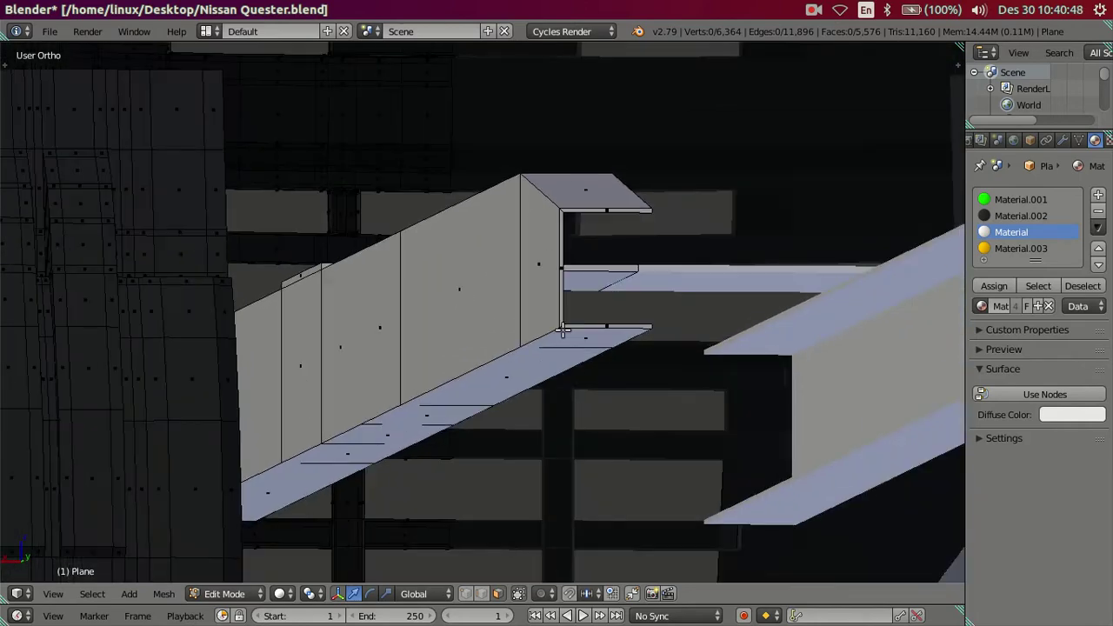
pyautogui.moveTo(566, 337); pyautogui.dragTo(855, 381, button='middle')
pyautogui.scroll(3, 523, 354)
pyautogui.scroll(-2, 522, 354)
pyautogui.moveTo(522, 354)
pyautogui.mouseDown(button='middle')
pyautogui.moveTo(534, 348)
pyautogui.moveTo(490, 322)
pyautogui.moveTo(604, 358)
pyautogui.moveTo(646, 330)
pyautogui.moveTo(646, 303)
pyautogui.mouseUp(button='middle')
pyautogui.scroll(3, 605, 359)
pyautogui.scroll(2, 608, 394)
pyautogui.scroll(2, 611, 396)
pyautogui.moveTo(611, 396)
pyautogui.mouseDown(button='middle')
pyautogui.moveTo(609, 412)
pyautogui.moveTo(504, 415)
pyautogui.mouseUp(button='middle')
pyautogui.scroll(-3, 504, 415)
pyautogui.moveTo(606, 472); pyautogui.dragTo(348, 391, button='middle')
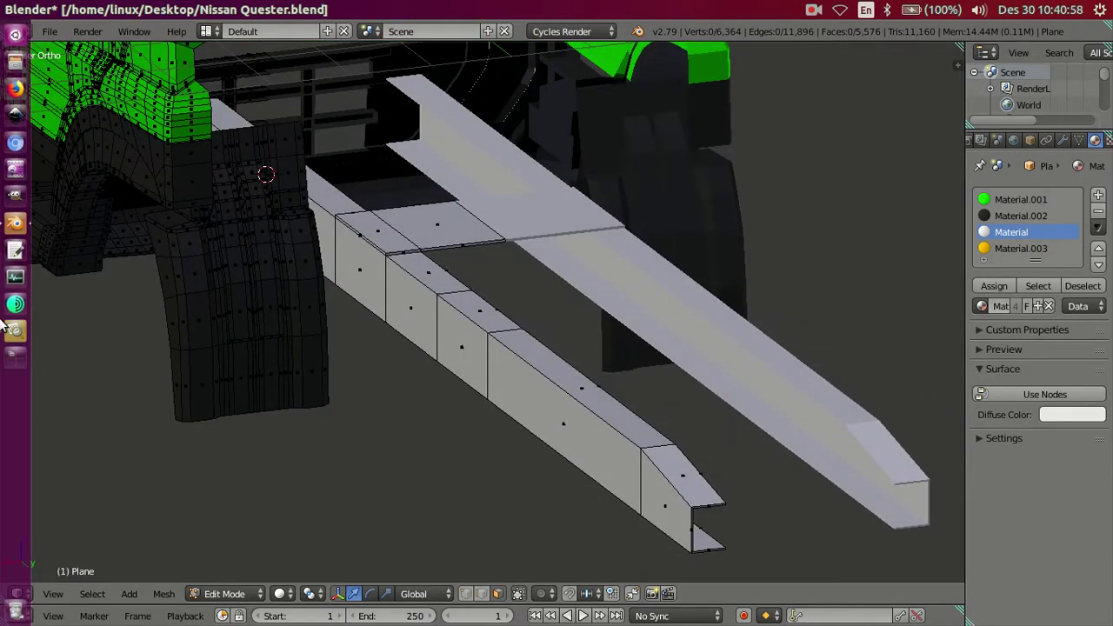
# View the Volvo FH16 chassis photo zoomed on the rear frame rails, then orbit onto the model's beams.
pyautogui.click(15, 330)
pyautogui.scroll(2, 630, 406)
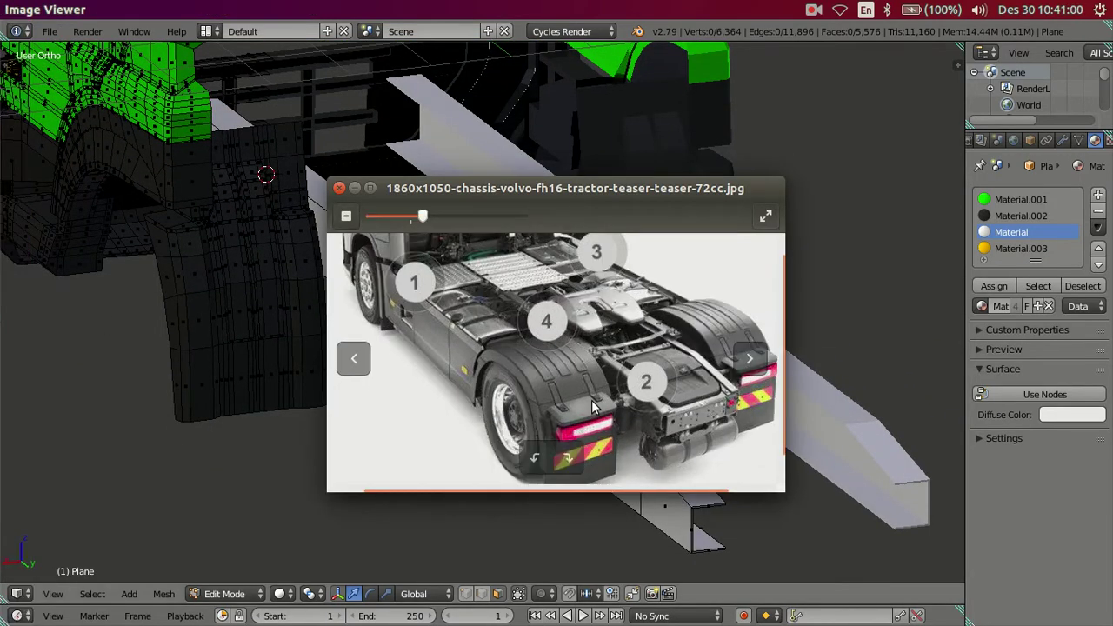
pyautogui.moveTo(631, 406); pyautogui.dragTo(584, 420)
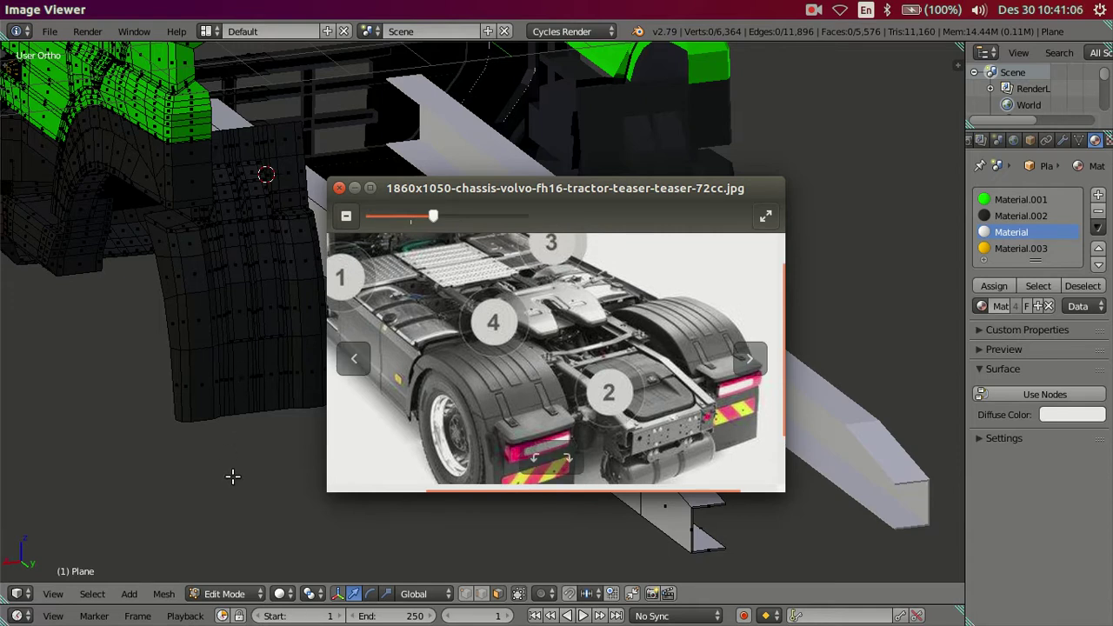
pyautogui.click(232, 475)
pyautogui.moveTo(489, 427); pyautogui.dragTo(529, 508, button='middle')
pyautogui.scroll(2, 393, 379)
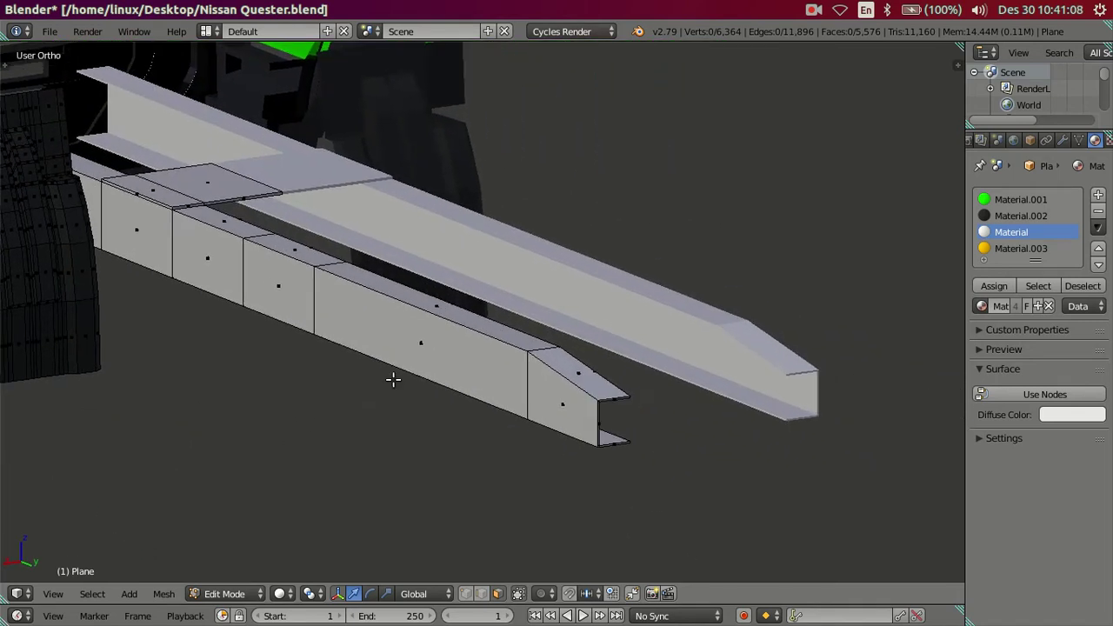
pyautogui.scroll(1, 393, 379)
pyautogui.scroll(1, 561, 389)
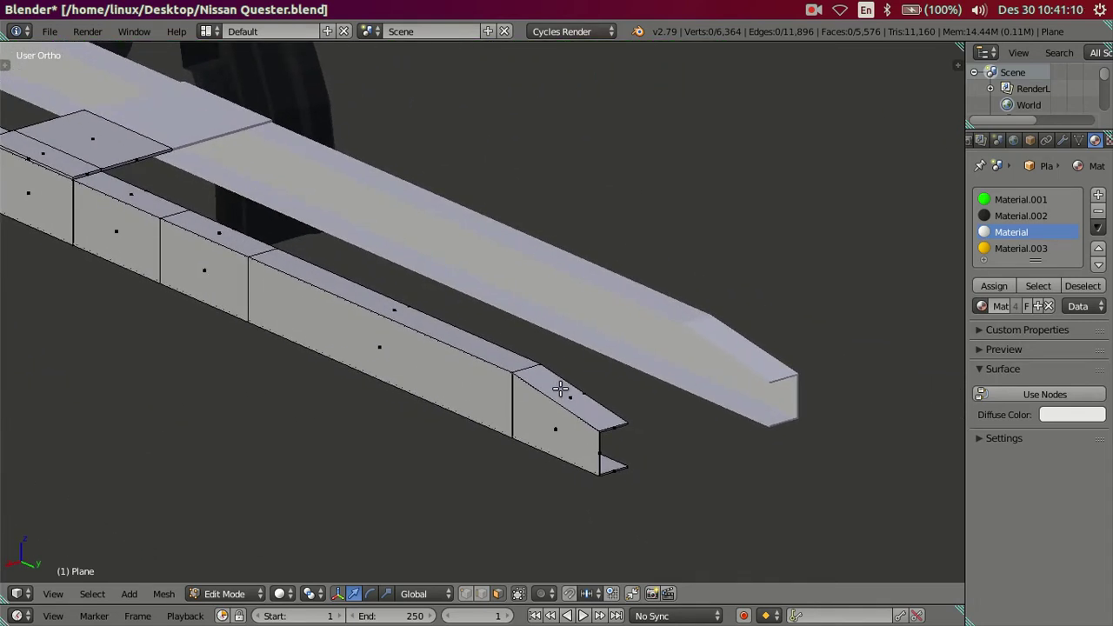
pyautogui.moveTo(619, 305)
pyautogui.mouseDown(button='middle')
pyautogui.moveTo(525, 318)
pyautogui.moveTo(520, 386)
pyautogui.moveTo(491, 294)
pyautogui.moveTo(499, 313)
pyautogui.moveTo(458, 313)
pyautogui.moveTo(360, 238)
pyautogui.moveTo(611, 244)
pyautogui.moveTo(530, 214)
pyautogui.moveTo(533, 195)
pyautogui.moveTo(529, 206)
pyautogui.mouseUp(button='middle')
pyautogui.scroll(2, 529, 206)
pyautogui.scroll(2, 527, 251)
pyautogui.moveTo(526, 251)
pyautogui.mouseDown(button='middle')
pyautogui.moveTo(559, 274)
pyautogui.moveTo(578, 265)
pyautogui.moveTo(579, 199)
pyautogui.moveTo(583, 266)
pyautogui.moveTo(605, 220)
pyautogui.mouseUp(button='middle')
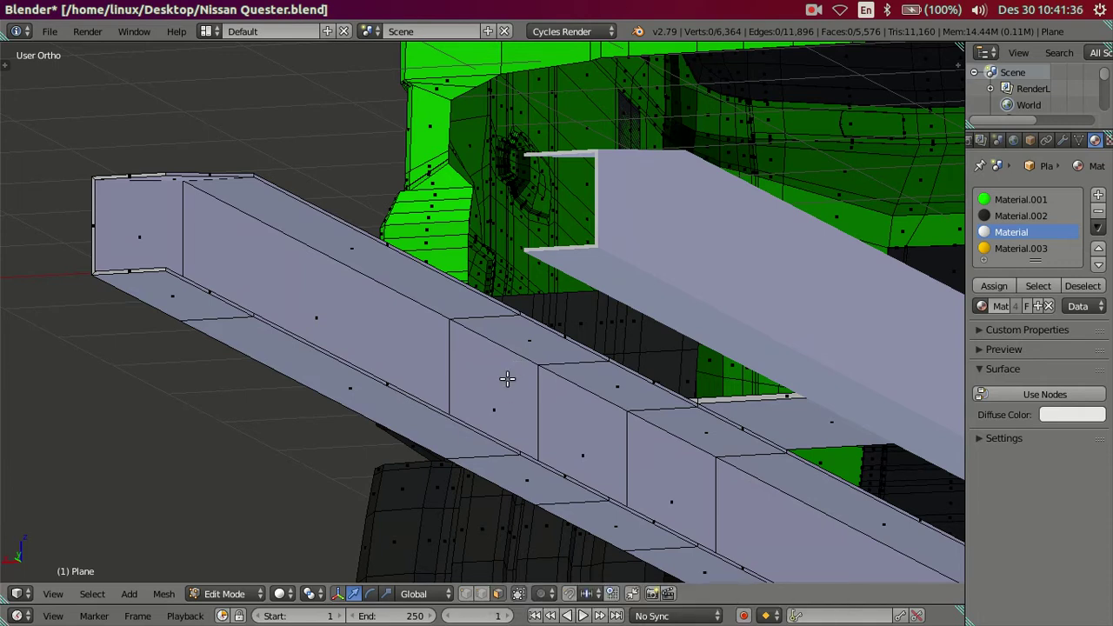
pyautogui.moveTo(412, 342)
pyautogui.mouseDown(button='middle')
pyautogui.moveTo(400, 364)
pyautogui.moveTo(438, 323)
pyautogui.moveTo(423, 325)
pyautogui.moveTo(493, 411)
pyautogui.mouseUp(button='middle')
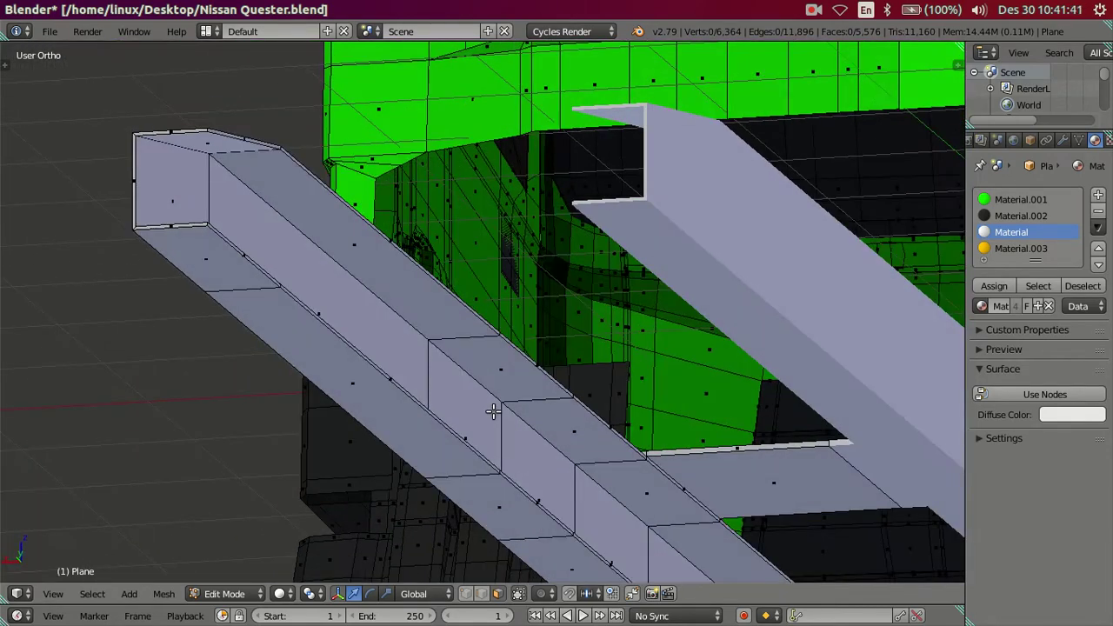
pyautogui.moveTo(395, 394)
pyautogui.mouseDown(button='middle')
pyautogui.moveTo(399, 378)
pyautogui.moveTo(464, 552)
pyautogui.mouseUp(button='middle')
# In edge mode, select the channel's top, vertical and bottom profile edges.
pyautogui.click(479, 594)
pyautogui.click(427, 291)
pyautogui.keyDown('shift'); pyautogui.click(423, 333); pyautogui.keyUp('shift')
pyautogui.scroll(3, 424, 333)
pyautogui.moveTo(424, 333)
pyautogui.mouseDown(button='middle')
pyautogui.moveTo(460, 447)
pyautogui.moveTo(434, 418)
pyautogui.mouseUp(button='middle')
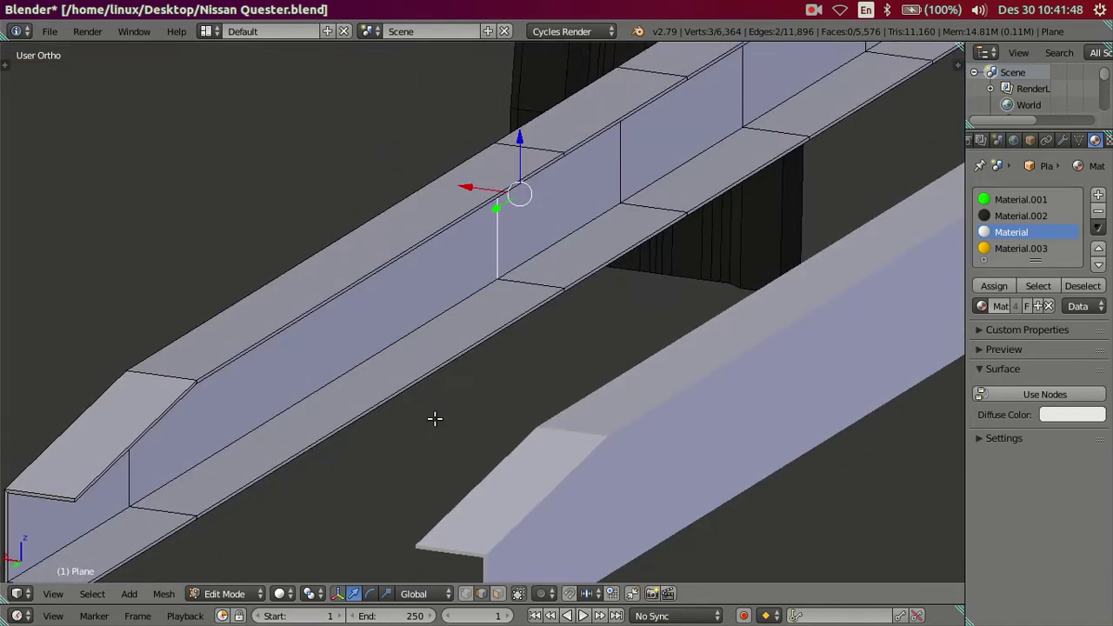
pyautogui.keyDown('shift'); pyautogui.rightClick(516, 283); pyautogui.keyUp('shift')
pyautogui.moveTo(513, 317); pyautogui.dragTo(526, 334, button='middle')
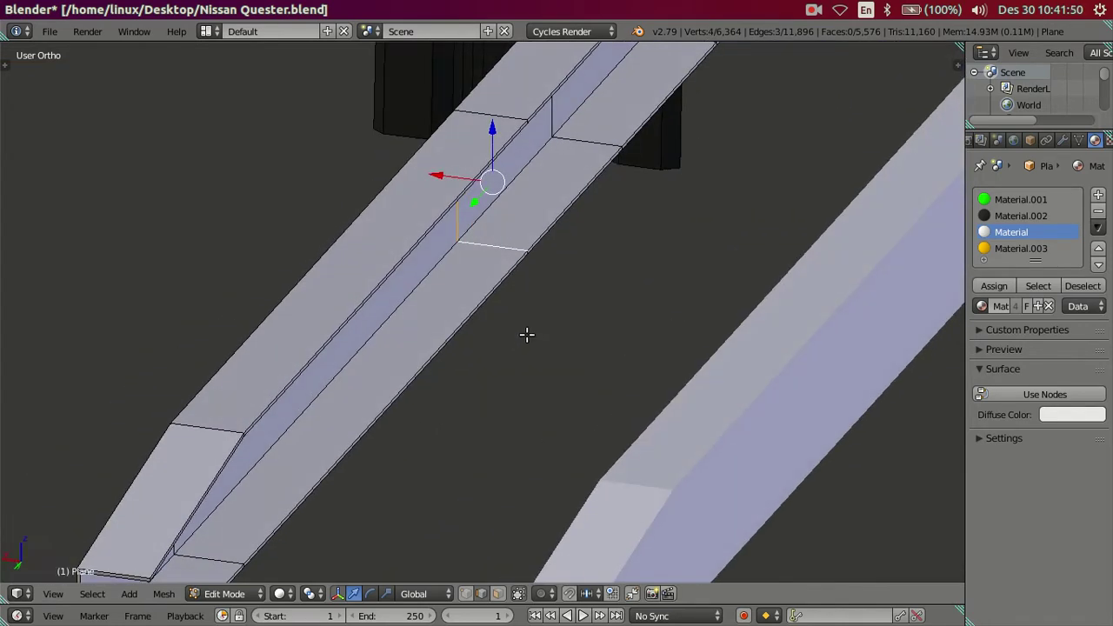
# Duplicate the three profile edges in place and rotate the copy 180°, 90° and -90° about Z.
pyautogui.hotkey('shift', 'd')
pyautogui.rightClick(621, 319)
pyautogui.write('rz180')
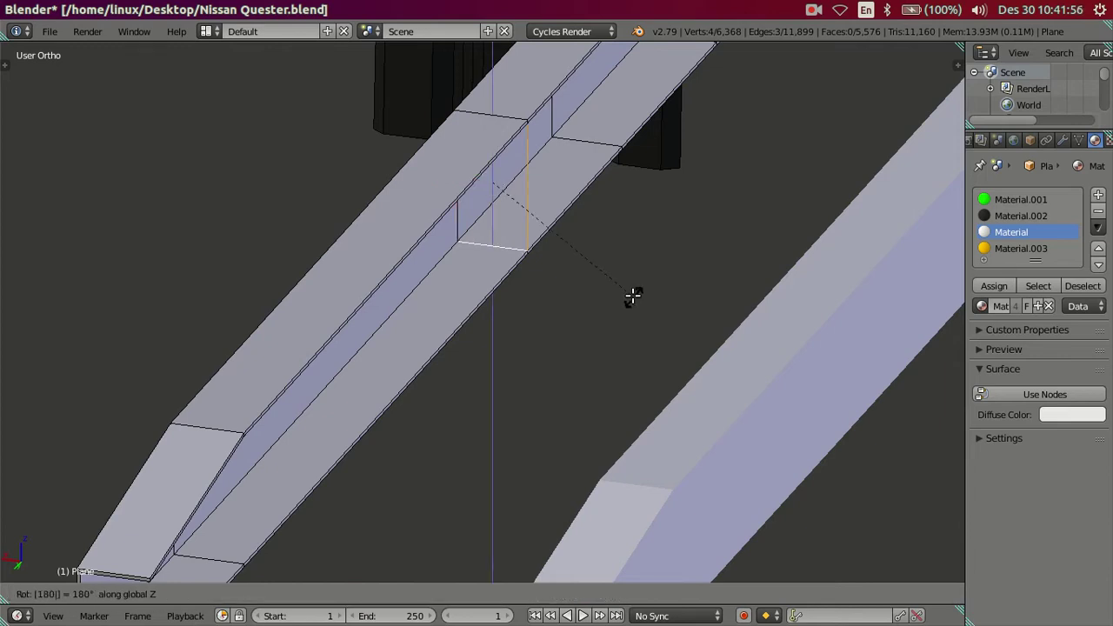
pyautogui.press('Return')
pyautogui.write('rz90')
pyautogui.press('Return')
pyautogui.write('rz-90')
pyautogui.press('Return')
# Slide the copied edges along the rail and set their median X to 1.47589.
pyautogui.moveTo(587, 278)
pyautogui.keyDown('shift'); pyautogui.mouseDown(button='middle')
pyautogui.moveTo(569, 349)
pyautogui.moveTo(568, 318)
pyautogui.moveTo(590, 318)
pyautogui.moveTo(552, 339)
pyautogui.moveTo(462, 323)
pyautogui.mouseUp(button='middle'); pyautogui.keyUp('shift')
pyautogui.press('g')
pyautogui.press('g')
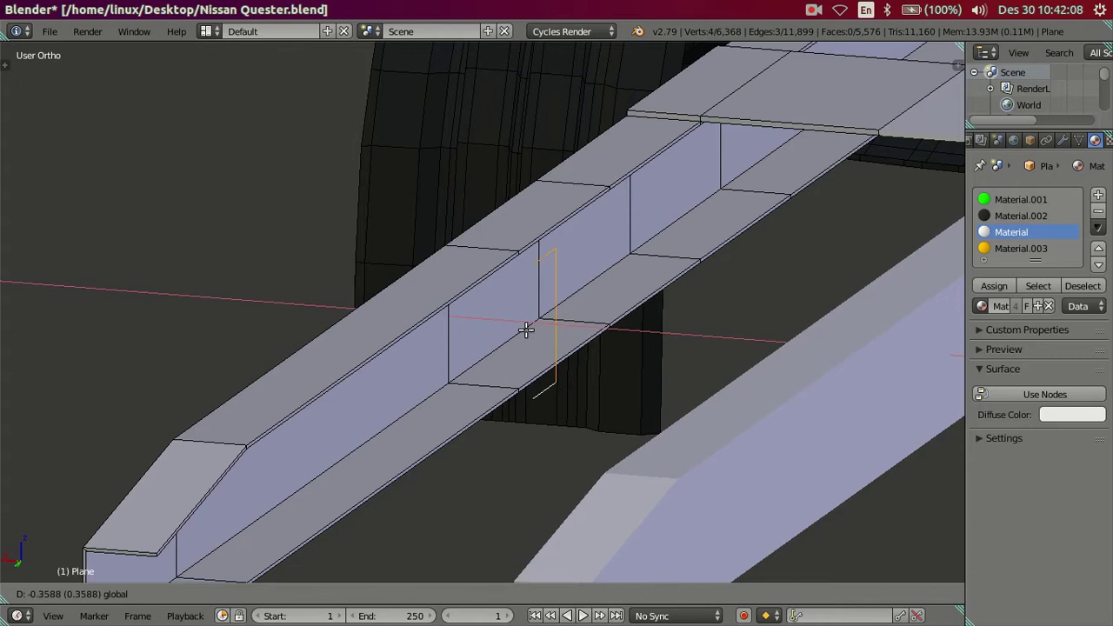
pyautogui.click(505, 356)
pyautogui.rightClick(447, 345)
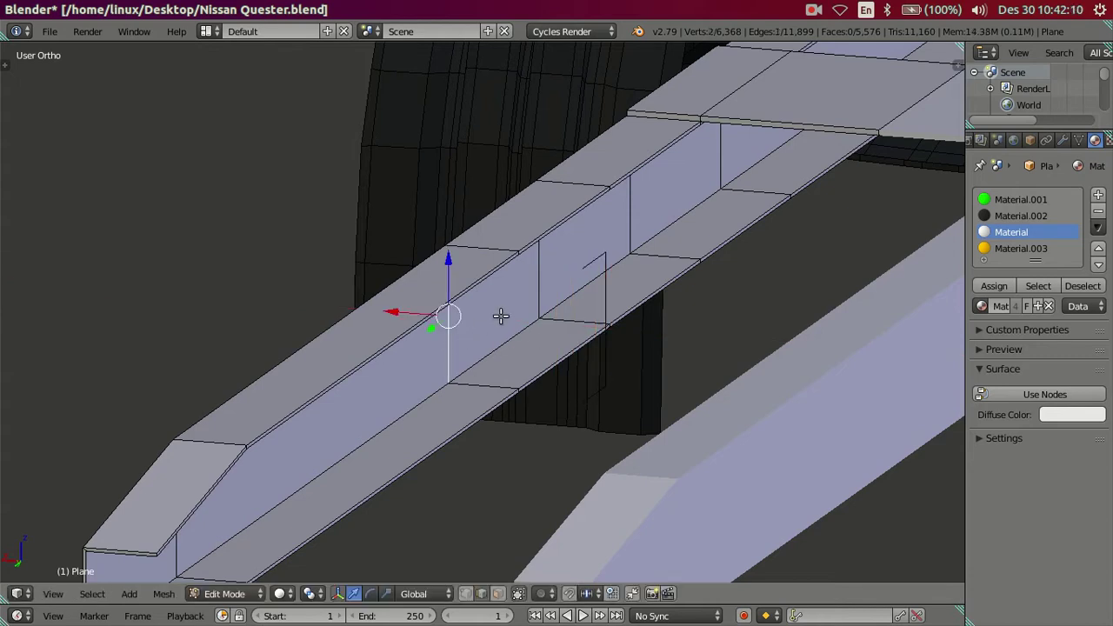
pyautogui.press('n')
pyautogui.click(893, 93)
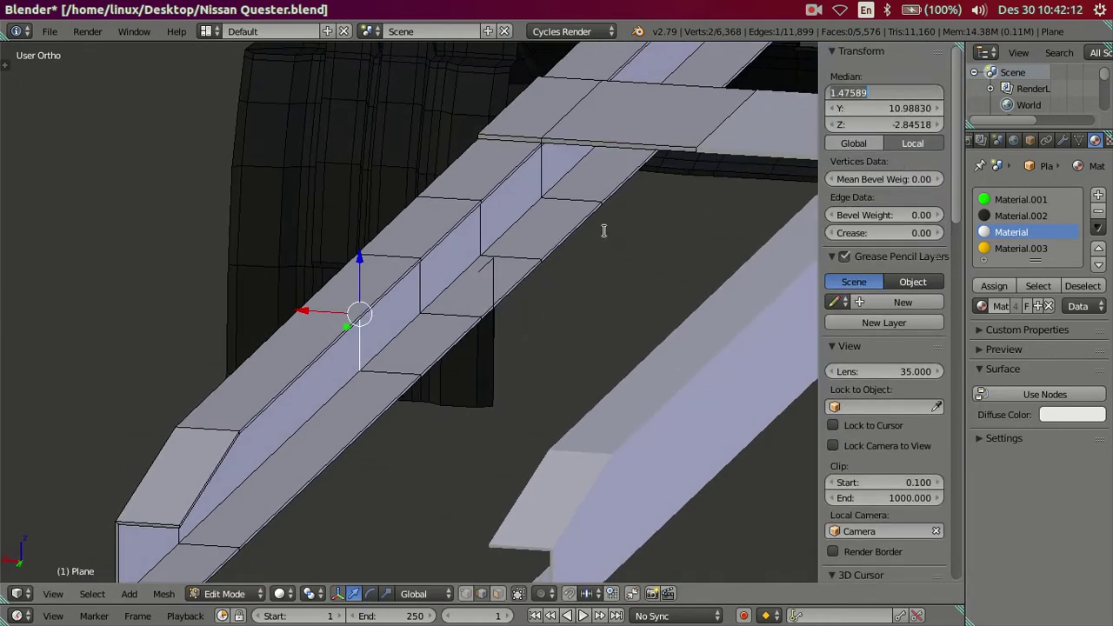
pyautogui.press('Escape')
pyautogui.rightClick(494, 277)
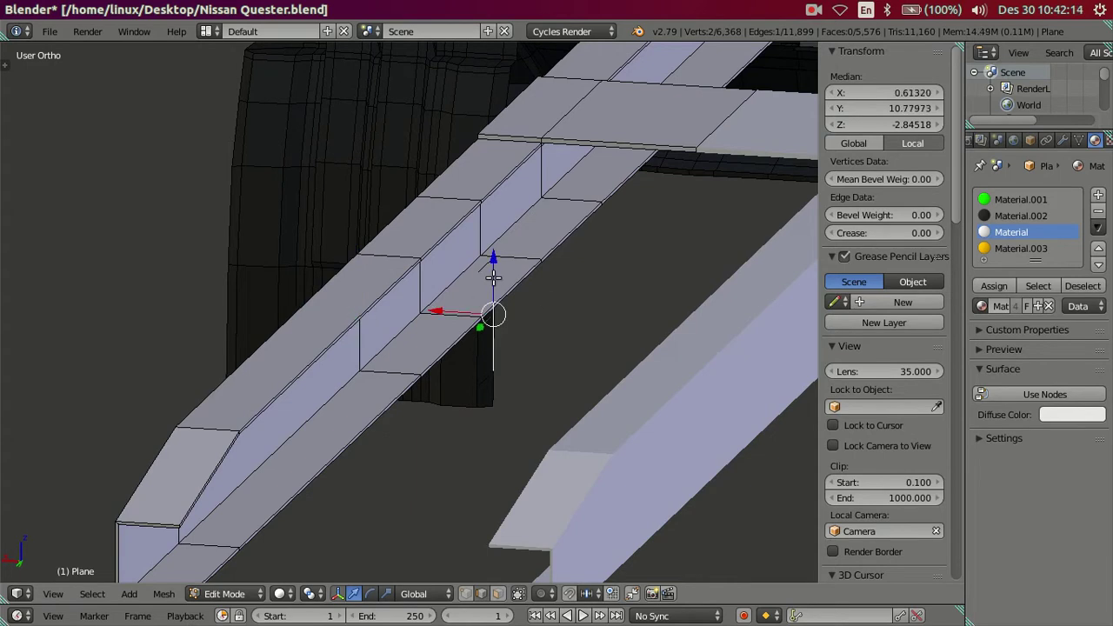
pyautogui.keyDown('shift'); pyautogui.rightClick(571, 303); pyautogui.keyUp('shift')
pyautogui.moveTo(571, 304)
pyautogui.mouseDown(button='middle')
pyautogui.moveTo(591, 316)
pyautogui.moveTo(550, 327)
pyautogui.moveTo(711, 281)
pyautogui.mouseUp(button='middle')
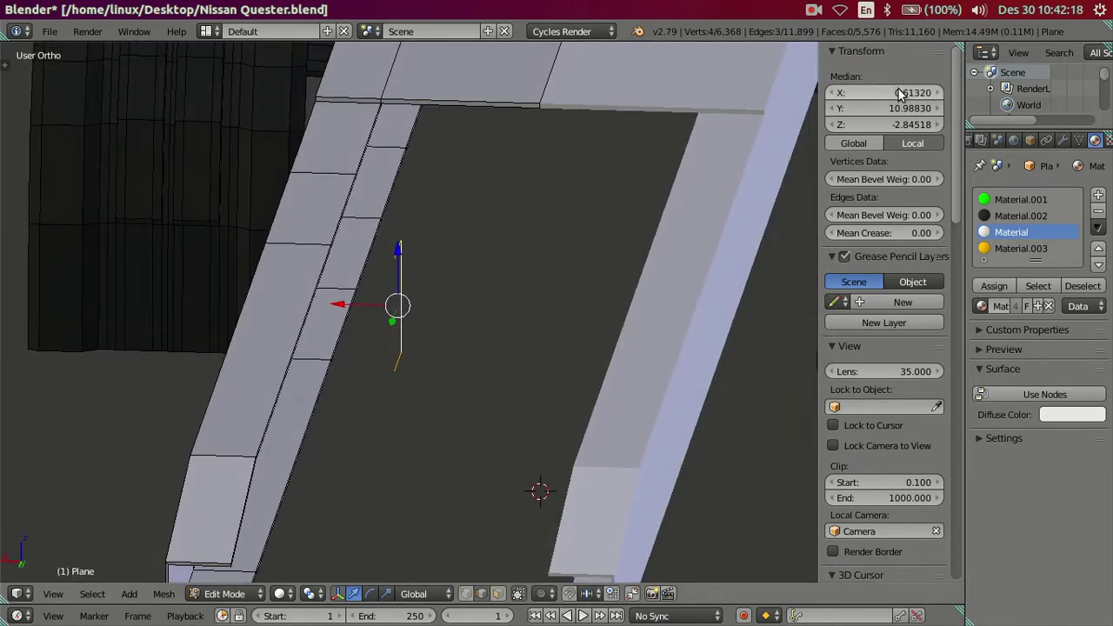
pyautogui.moveTo(900, 94); pyautogui.dragTo(917, 93)
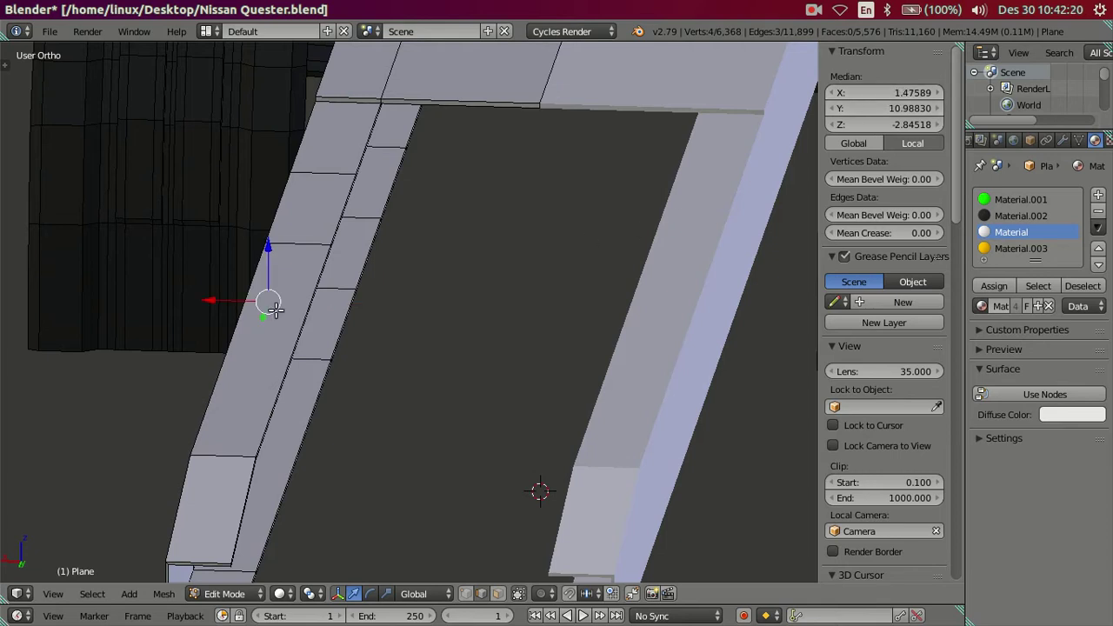
# Extrude the C-profile edges and move the new edges along X to the centreline at 0.
pyautogui.press('e')
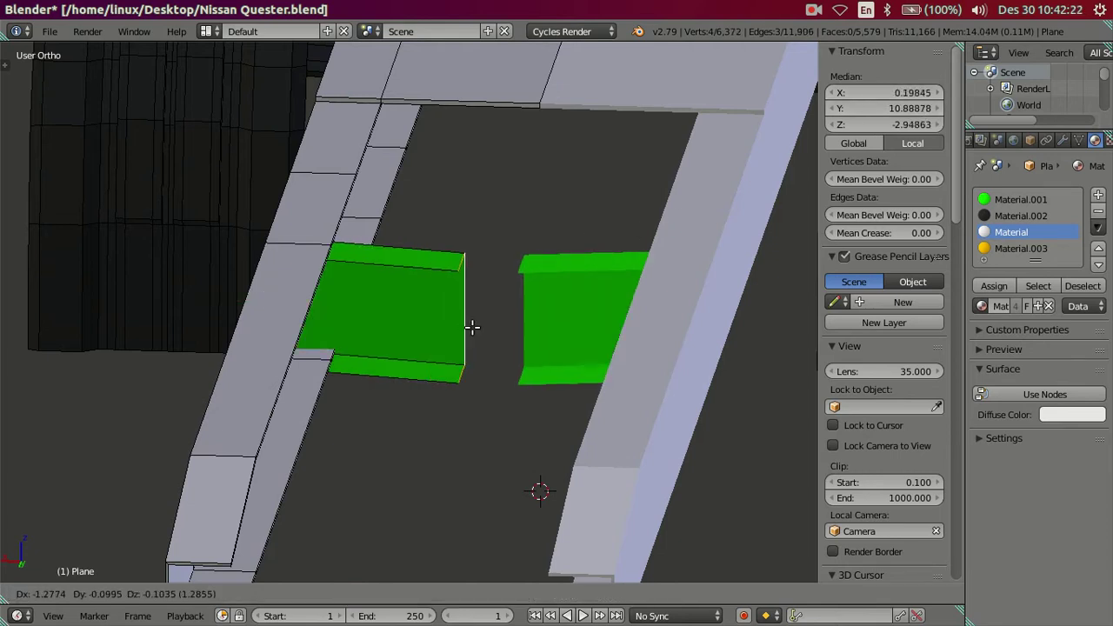
pyautogui.rightClick(468, 323)
pyautogui.press('g')
pyautogui.press('x')
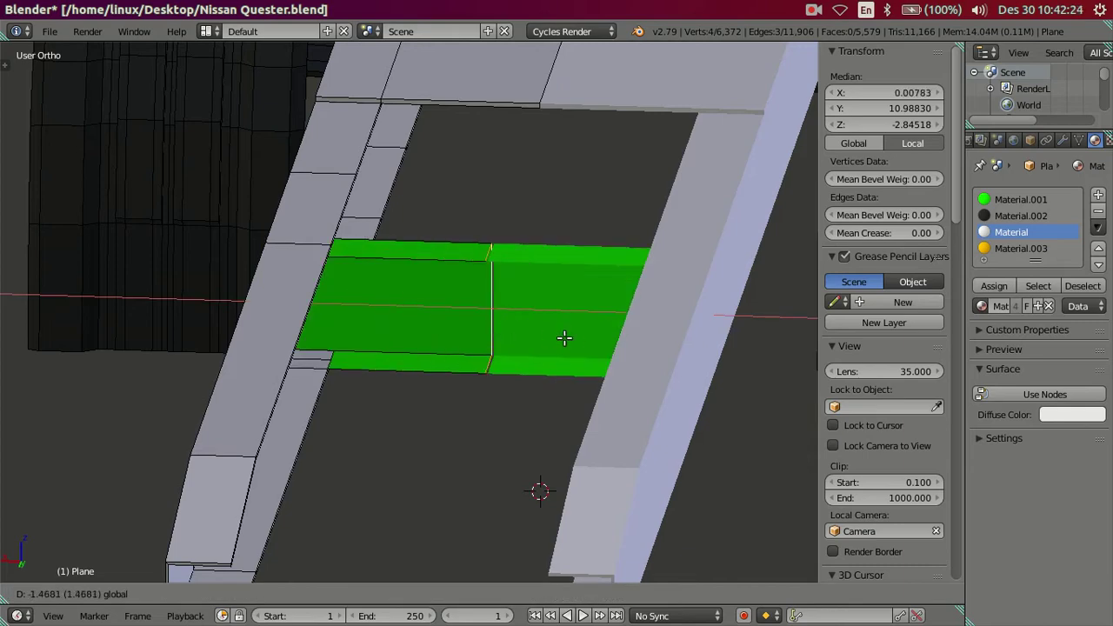
pyautogui.click(567, 342)
pyautogui.moveTo(499, 333)
pyautogui.mouseDown(button='middle')
pyautogui.moveTo(474, 298)
pyautogui.moveTo(472, 323)
pyautogui.moveTo(510, 304)
pyautogui.moveTo(495, 283)
pyautogui.moveTo(550, 308)
pyautogui.moveTo(503, 334)
pyautogui.moveTo(472, 328)
pyautogui.moveTo(520, 293)
pyautogui.mouseUp(button='middle')
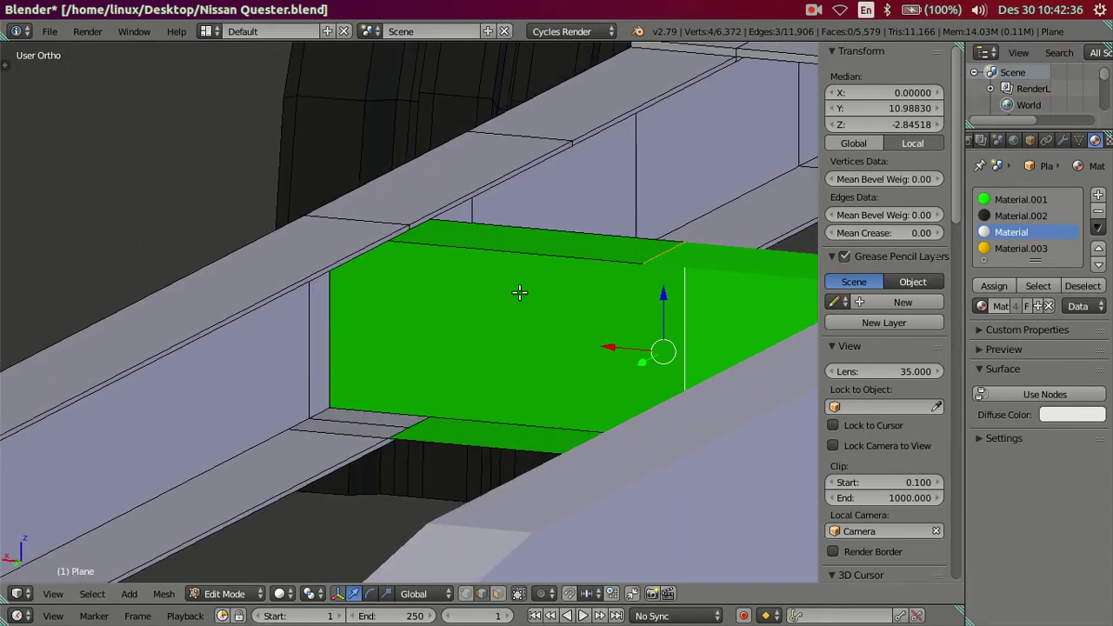
pyautogui.scroll(1, 614, 257)
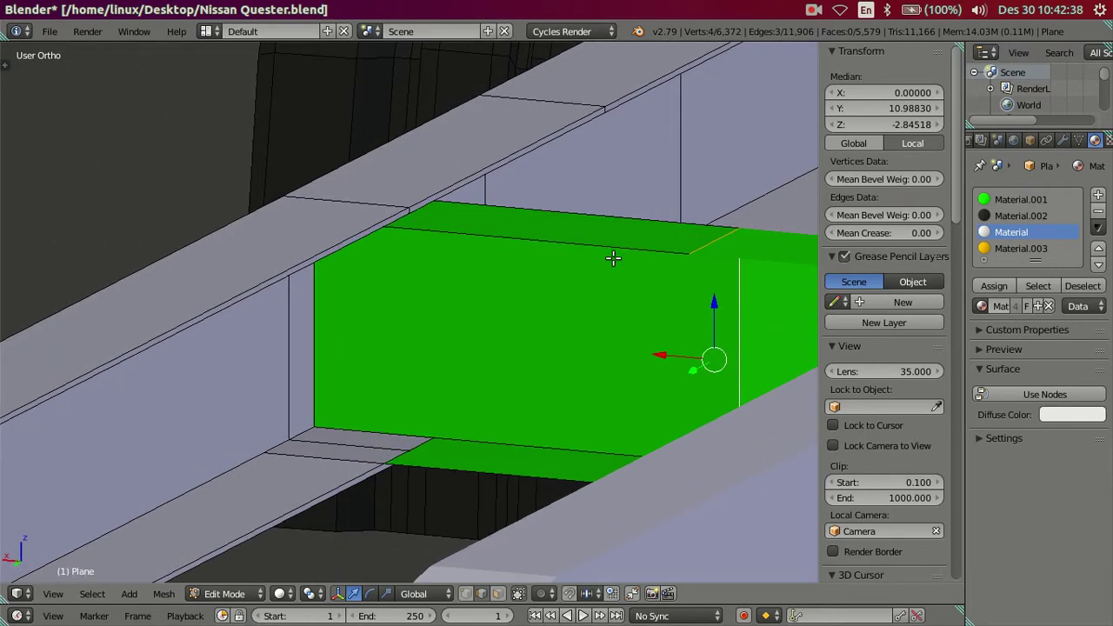
pyautogui.scroll(1, 614, 256)
pyautogui.scroll(1, 616, 257)
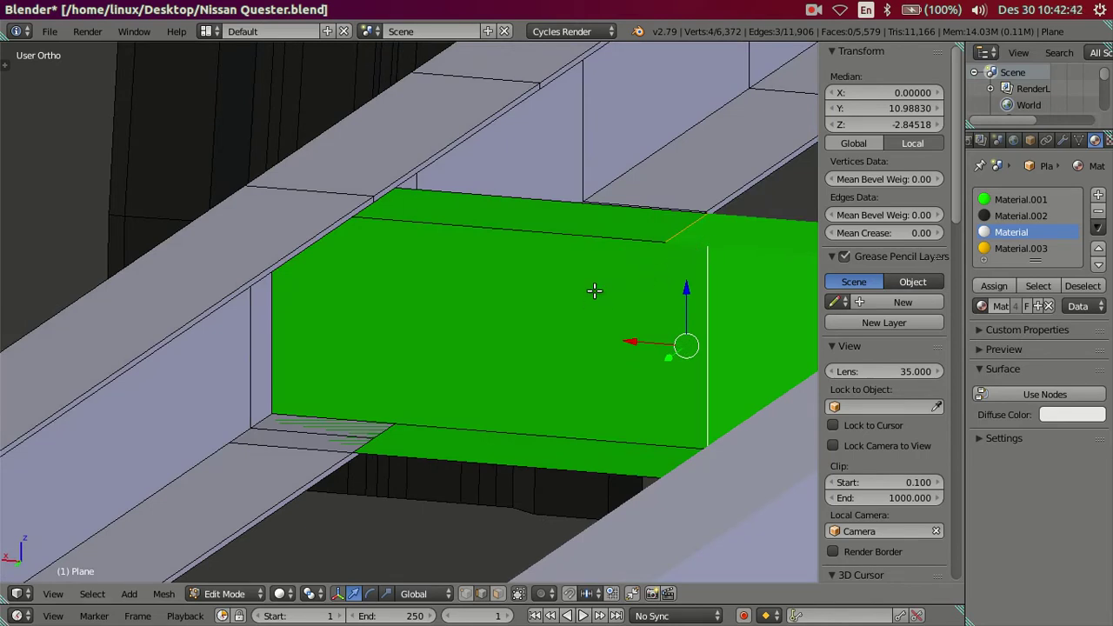
# Select the crossmember's linked three-face strip and assign it the white material.
pyautogui.rightClick(620, 238)
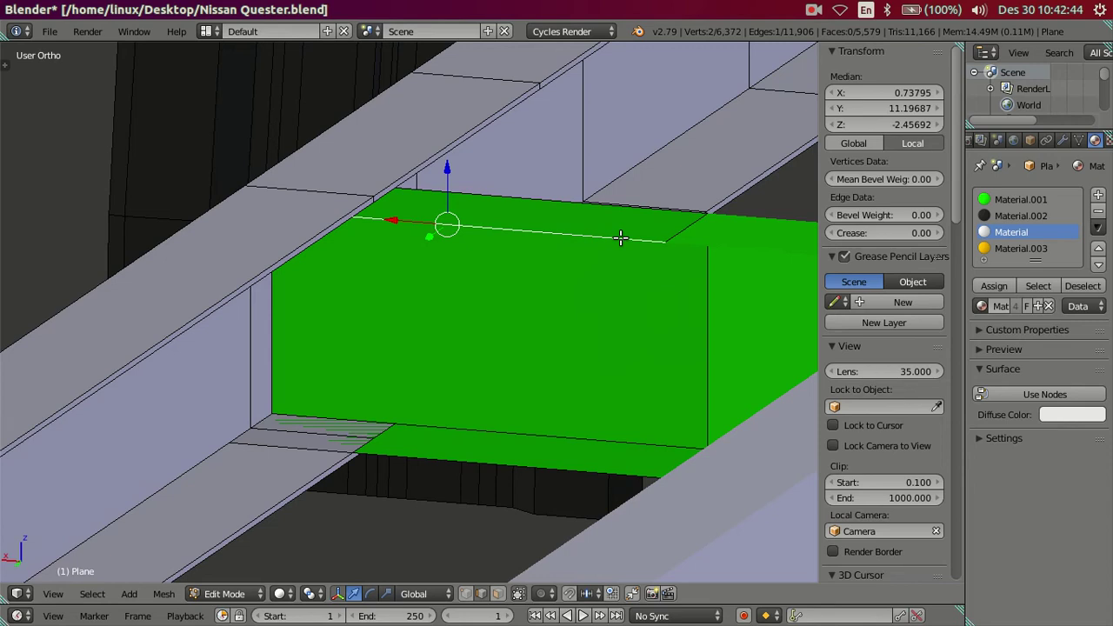
pyautogui.hotkey('ctrl', 'l')
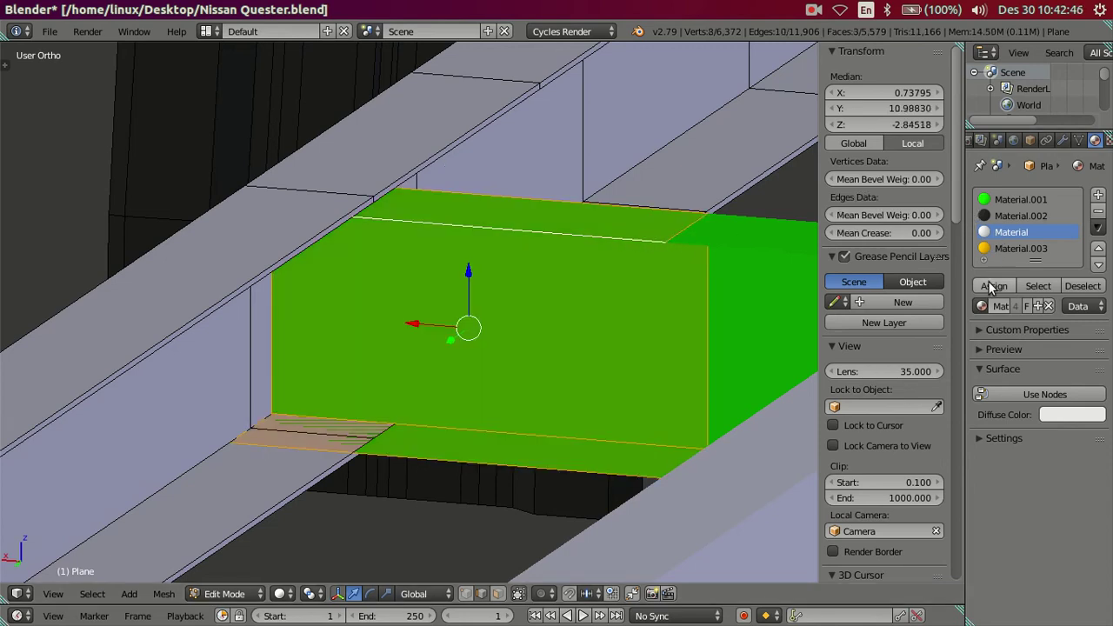
pyautogui.click(994, 286)
pyautogui.press('a')
# Reselect the crossmember strip and extrude it in place.
pyautogui.moveTo(584, 249)
pyautogui.mouseDown(button='middle')
pyautogui.moveTo(536, 248)
pyautogui.moveTo(565, 246)
pyautogui.mouseUp(button='middle')
pyautogui.rightClick(564, 246)
pyautogui.hotkey('ctrl', 'l')
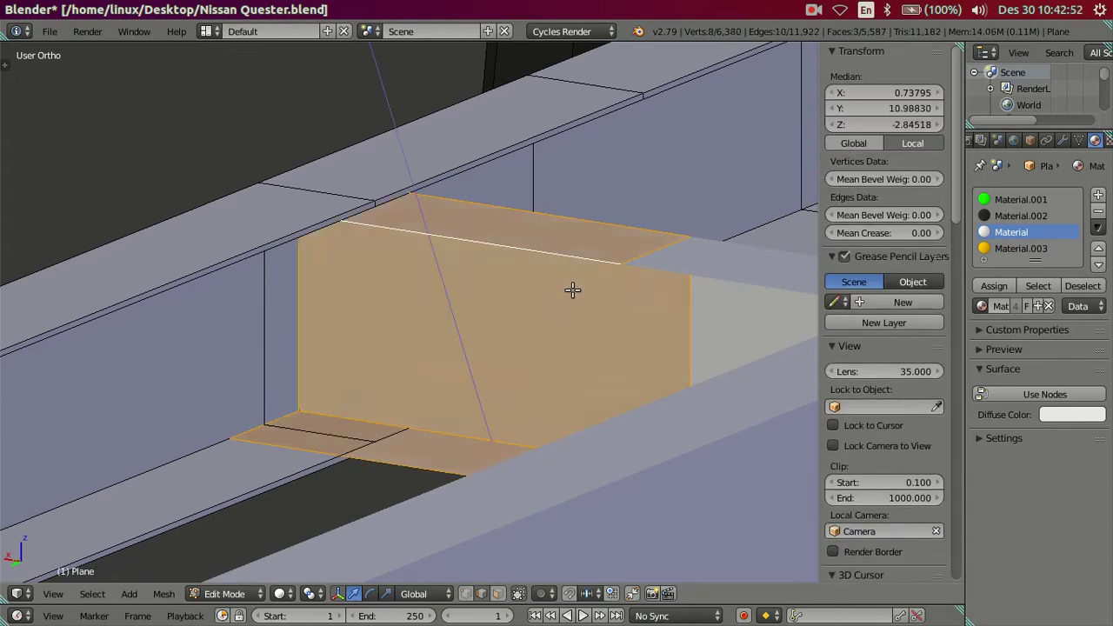
pyautogui.press('e')
pyautogui.rightClick(577, 283)
pyautogui.press('a')
pyautogui.click(499, 593)
pyautogui.rightClick(531, 234)
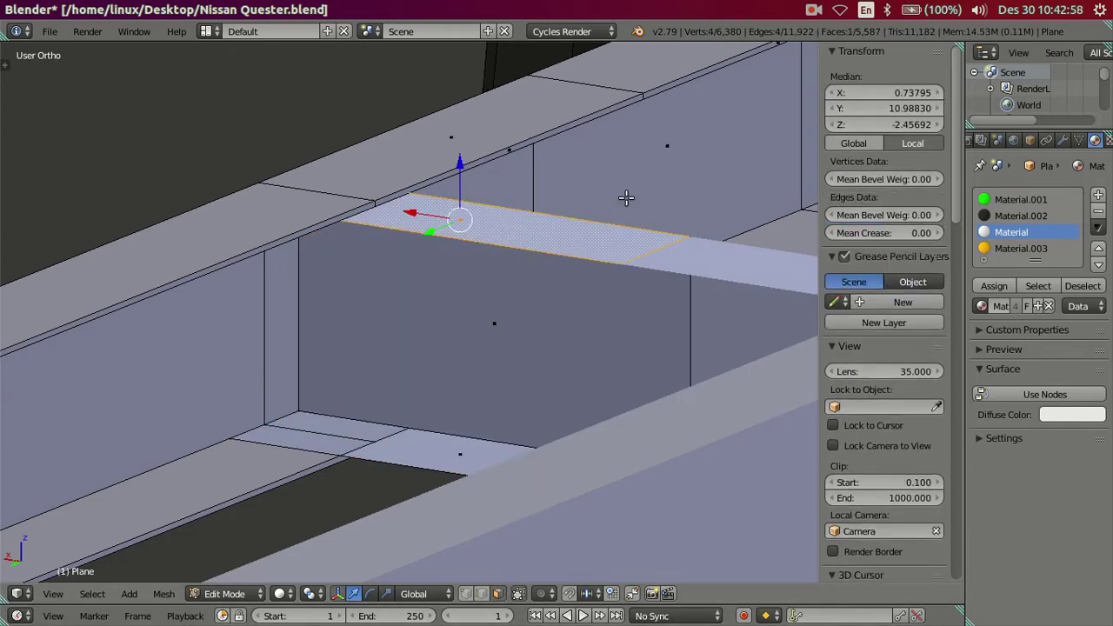
pyautogui.press('g')
pyautogui.write('z')
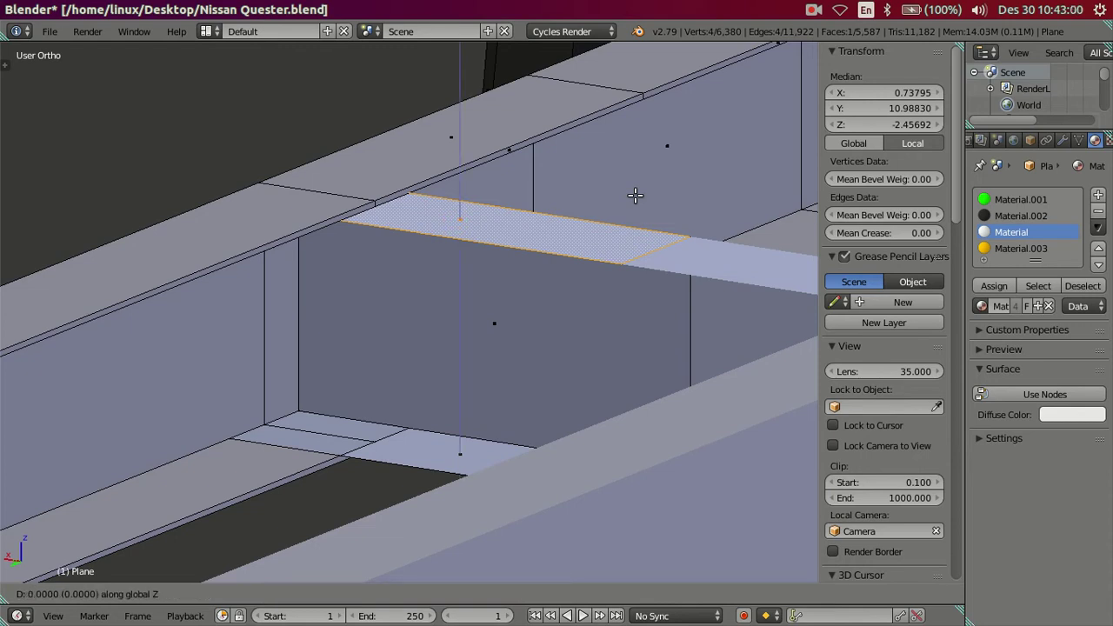
pyautogui.write('-.02')
pyautogui.press('Return')
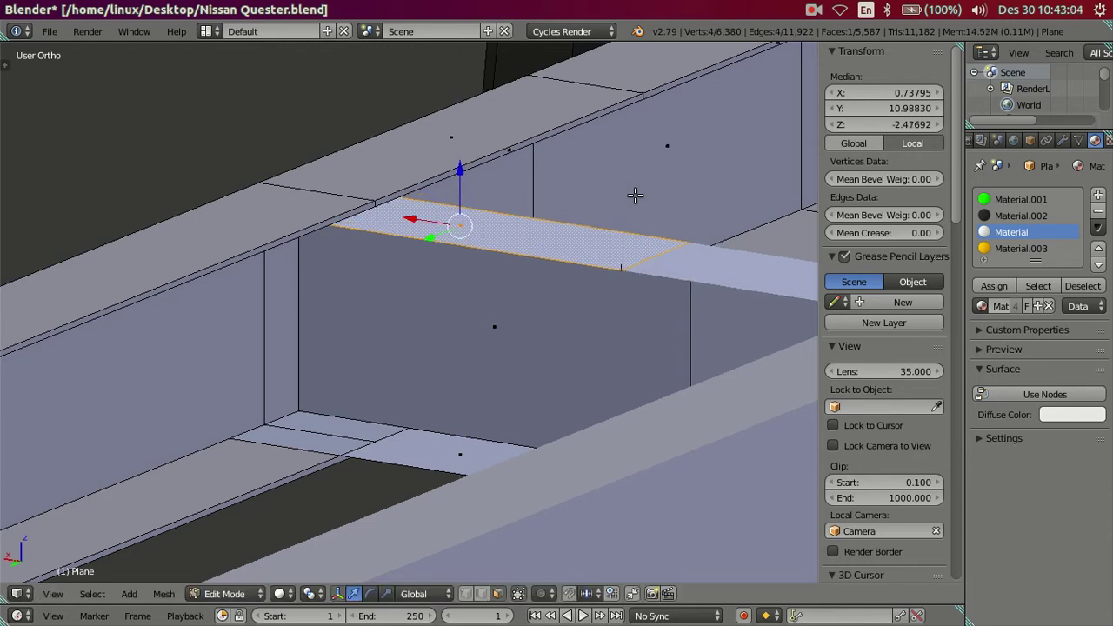
pyautogui.rightClick(525, 315)
pyautogui.moveTo(568, 348)
pyautogui.mouseDown(button='middle')
pyautogui.moveTo(579, 385)
pyautogui.moveTo(528, 335)
pyautogui.mouseUp(button='middle')
pyautogui.press('g')
pyautogui.press('y')
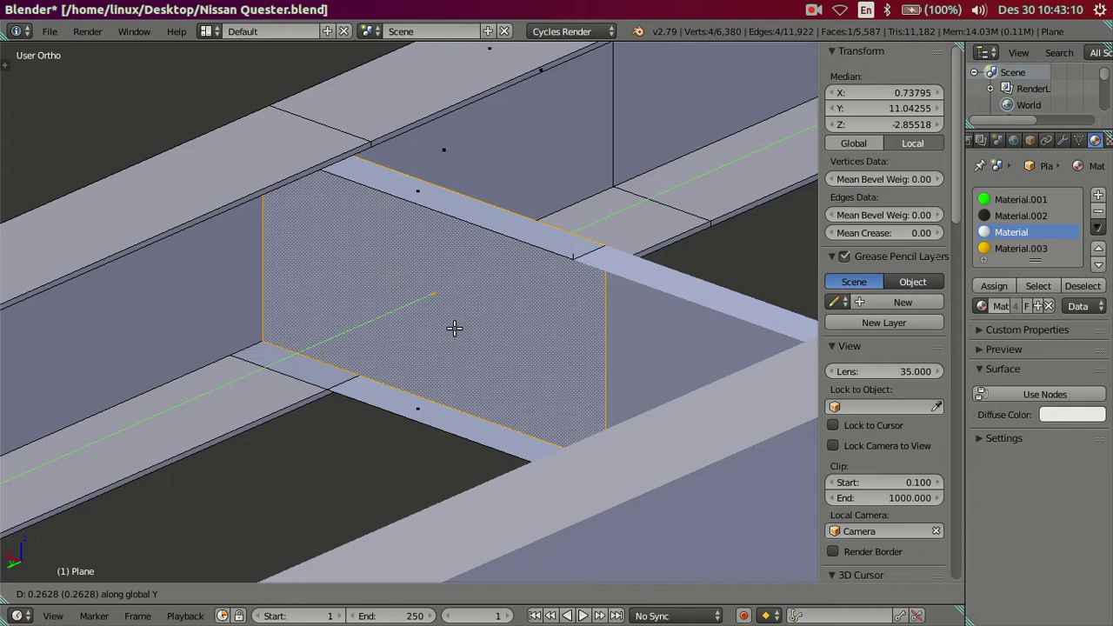
pyautogui.write('0.02')
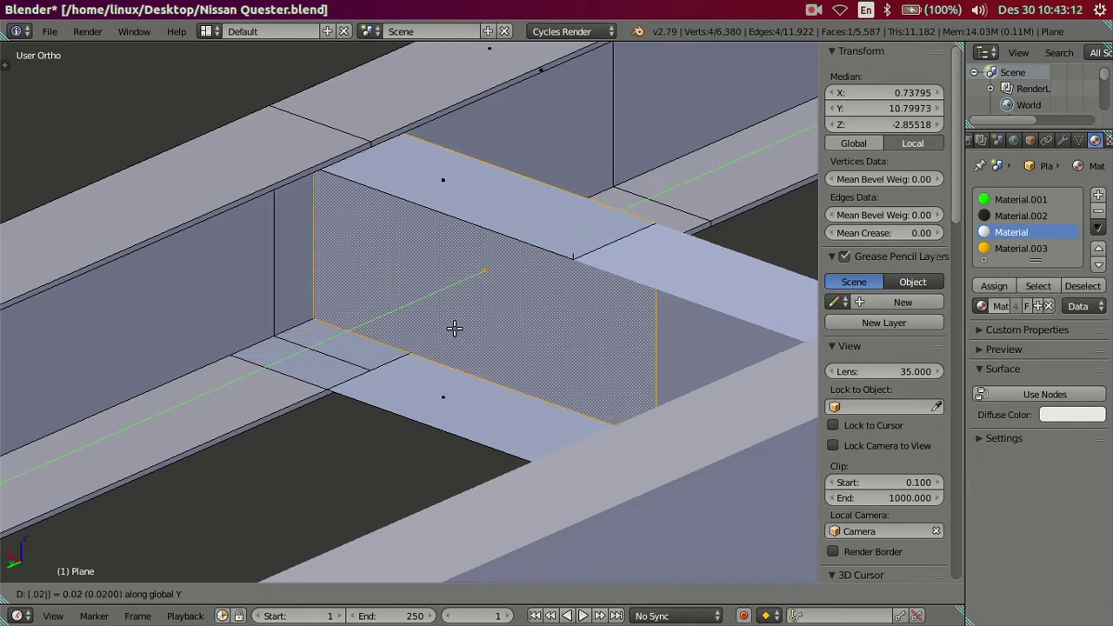
pyautogui.press('Return')
pyautogui.rightClick(450, 400)
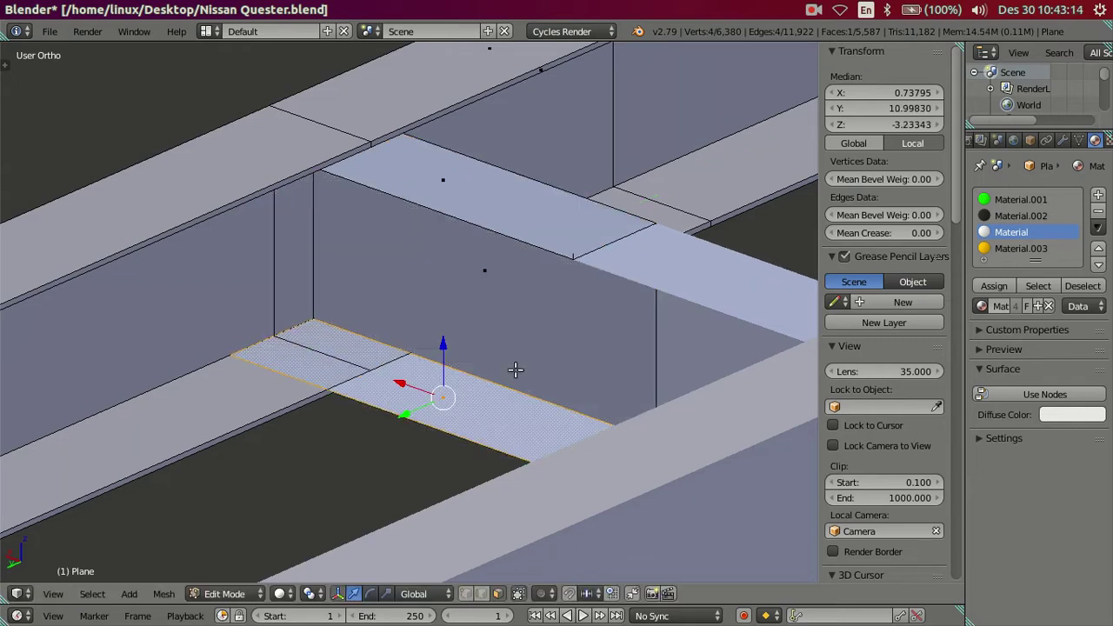
pyautogui.press('g')
pyautogui.press('z')
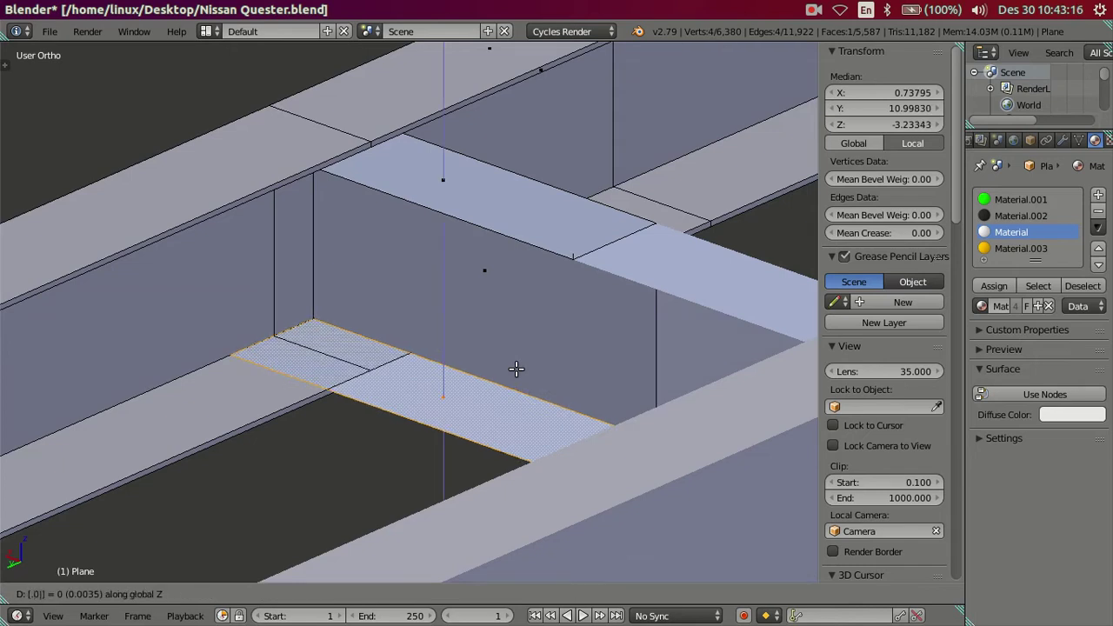
pyautogui.write('02')
pyautogui.press('Return')
pyautogui.press('l')
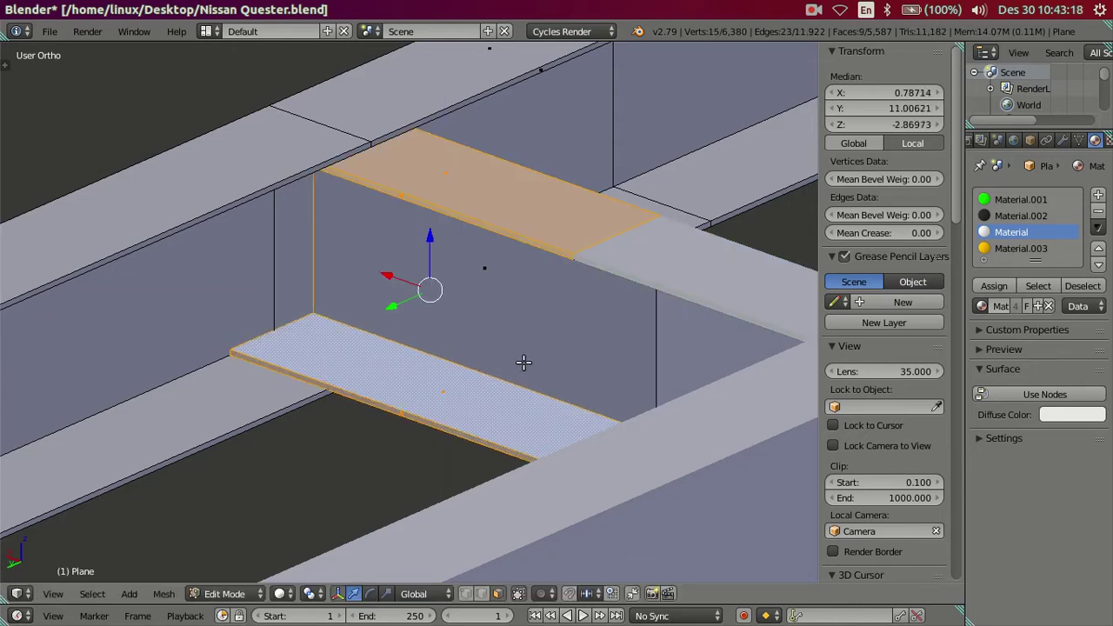
pyautogui.press('a')
pyautogui.moveTo(523, 365); pyautogui.dragTo(561, 341, button='middle')
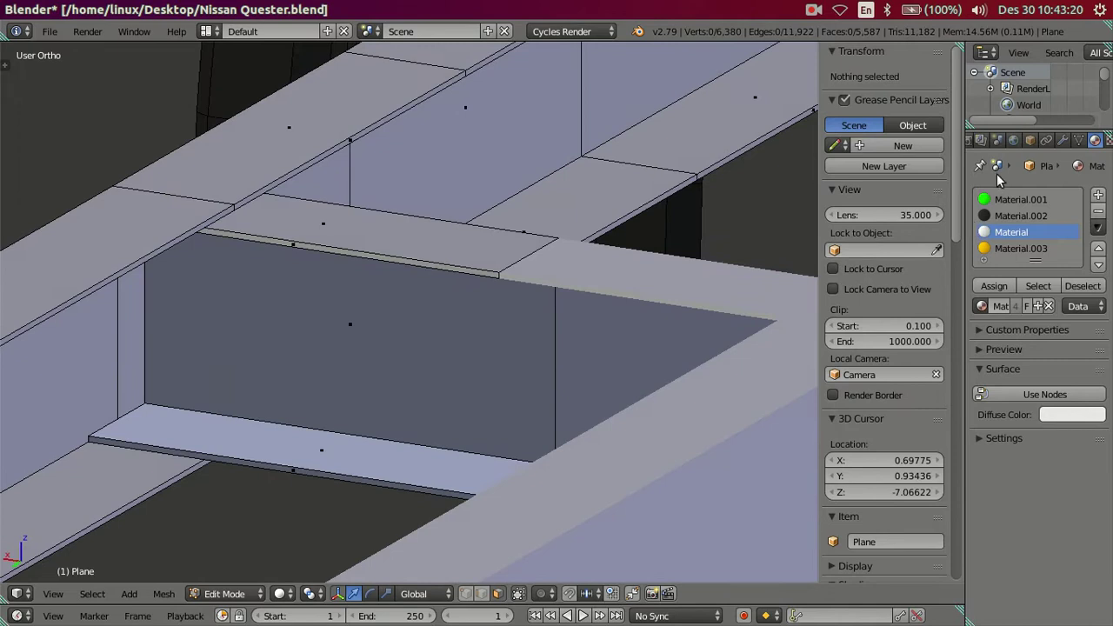
pyautogui.click(1062, 142)
pyautogui.click(984, 286)
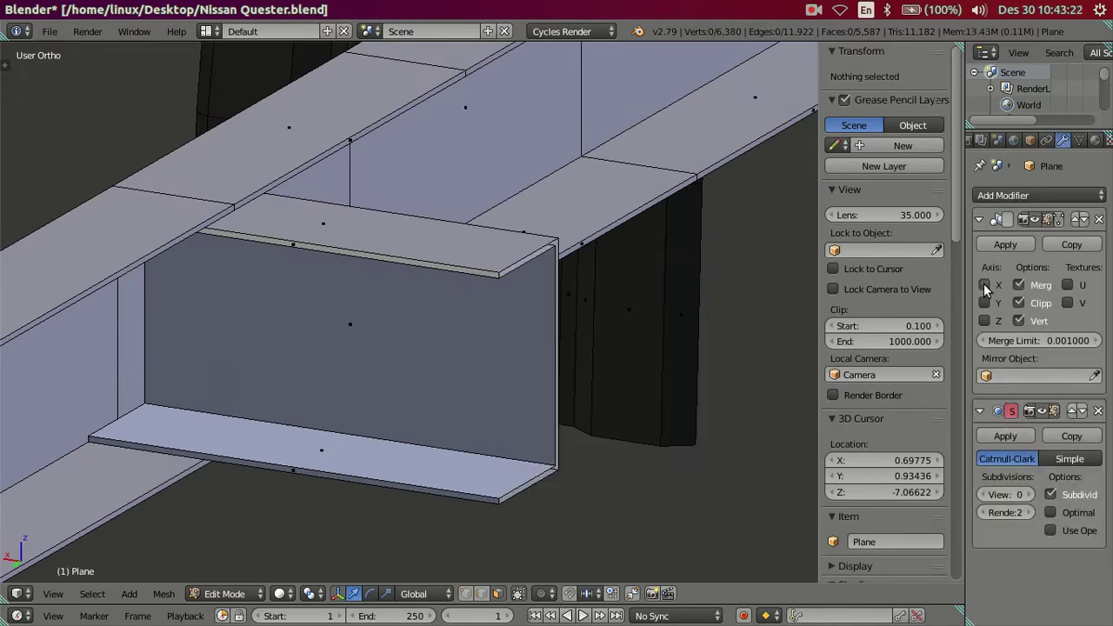
pyautogui.click(985, 286)
pyautogui.moveTo(387, 323)
pyautogui.mouseDown(button='middle')
pyautogui.moveTo(532, 336)
pyautogui.moveTo(514, 346)
pyautogui.mouseUp(button='middle')
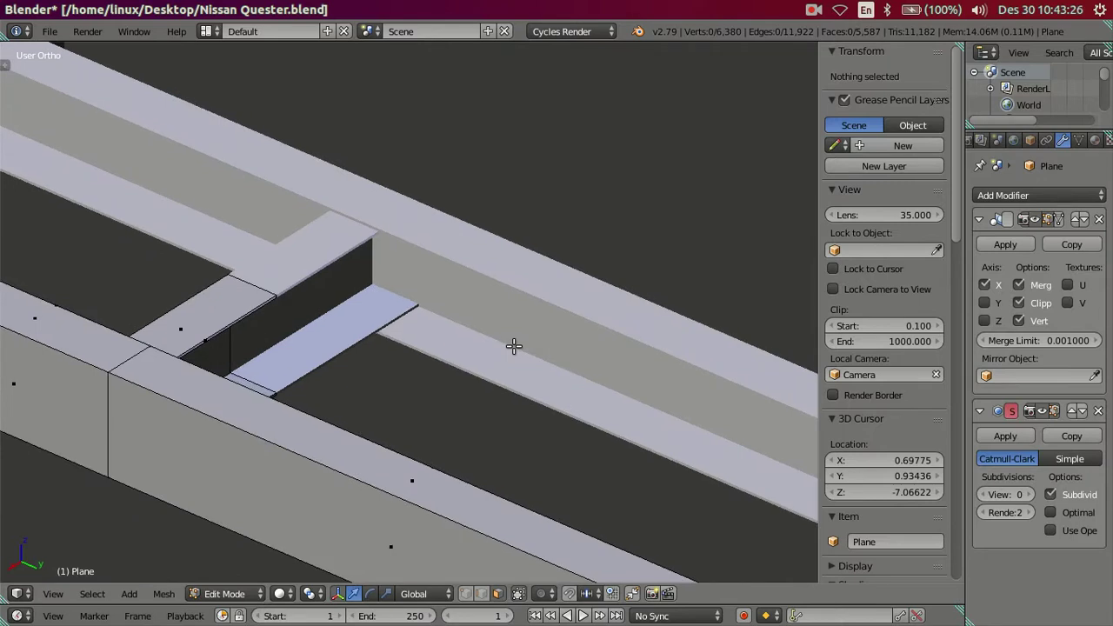
pyautogui.moveTo(514, 346); pyautogui.dragTo(40, 397, button='middle')
pyautogui.click(14, 334)
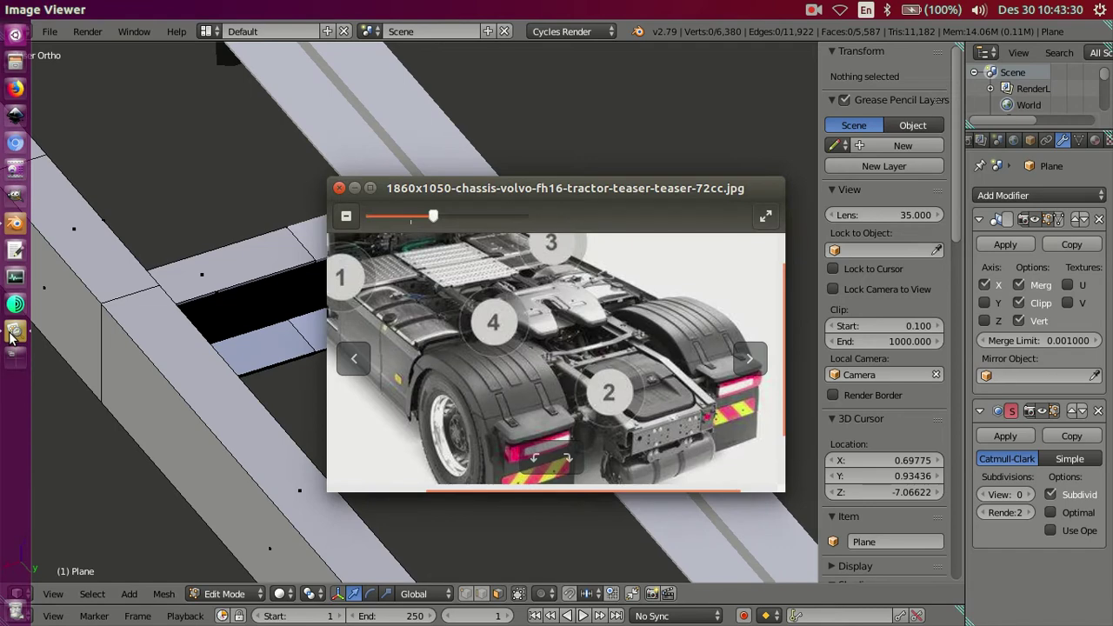
pyautogui.click(12, 228)
pyautogui.moveTo(452, 296)
pyautogui.mouseDown(button='middle')
pyautogui.moveTo(676, 403)
pyautogui.moveTo(720, 385)
pyautogui.moveTo(725, 372)
pyautogui.moveTo(716, 360)
pyautogui.moveTo(715, 375)
pyautogui.moveTo(432, 377)
pyautogui.moveTo(430, 366)
pyautogui.moveTo(451, 370)
pyautogui.moveTo(464, 354)
pyautogui.moveTo(725, 340)
pyautogui.moveTo(556, 373)
pyautogui.moveTo(495, 363)
pyautogui.moveTo(516, 385)
pyautogui.moveTo(308, 355)
pyautogui.mouseUp(button='middle')
pyautogui.scroll(2, 530, 314)
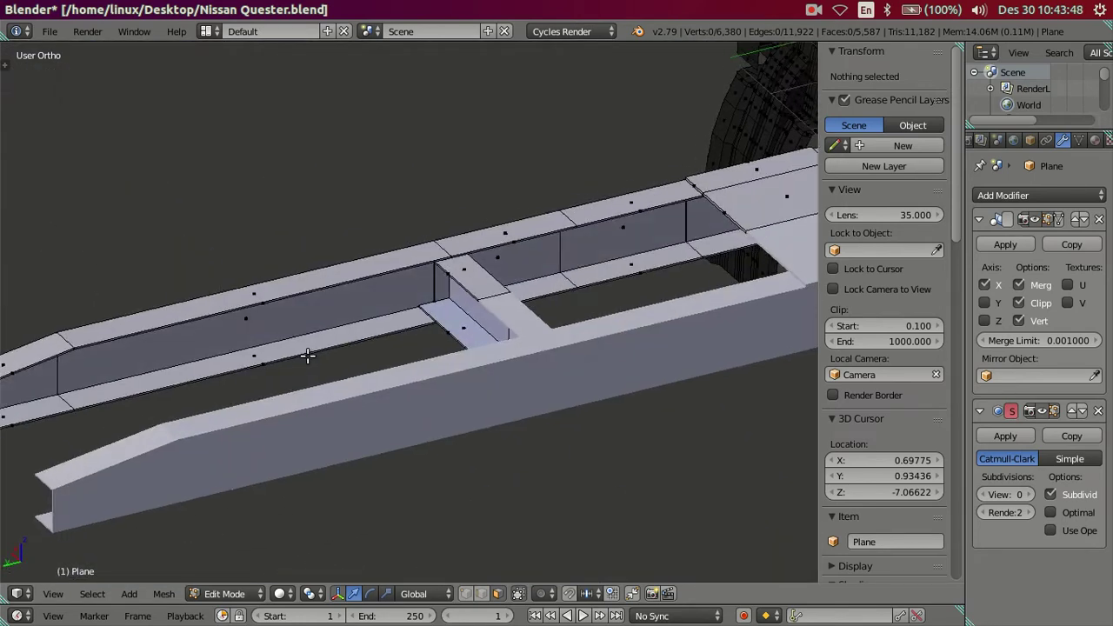
# Hide the N sidebar and orbit around the white crossmember between the rails.
pyautogui.scroll(2, 452, 250)
pyautogui.scroll(2, 504, 281)
pyautogui.scroll(1, 360, 353)
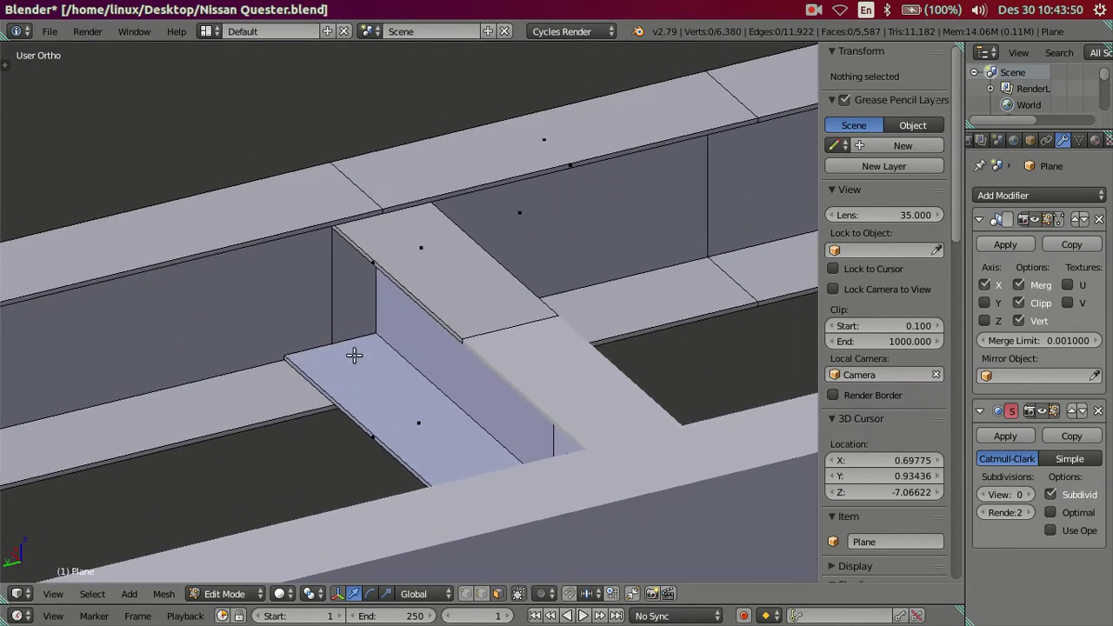
pyautogui.press('n')
pyautogui.moveTo(408, 342)
pyautogui.mouseDown(button='middle')
pyautogui.moveTo(455, 365)
pyautogui.moveTo(484, 365)
pyautogui.mouseUp(button='middle')
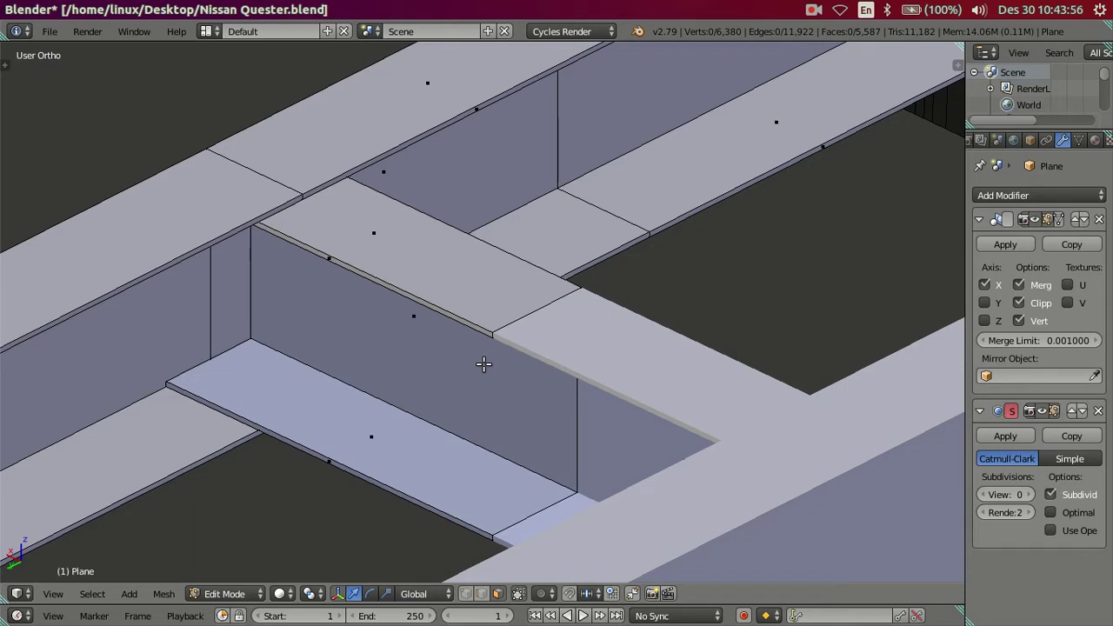
pyautogui.moveTo(480, 364)
pyautogui.mouseDown(button='middle')
pyautogui.moveTo(497, 397)
pyautogui.moveTo(468, 362)
pyautogui.mouseUp(button='middle')
pyautogui.moveTo(624, 380)
pyautogui.mouseDown(button='middle')
pyautogui.moveTo(542, 391)
pyautogui.moveTo(650, 375)
pyautogui.mouseUp(button='middle')
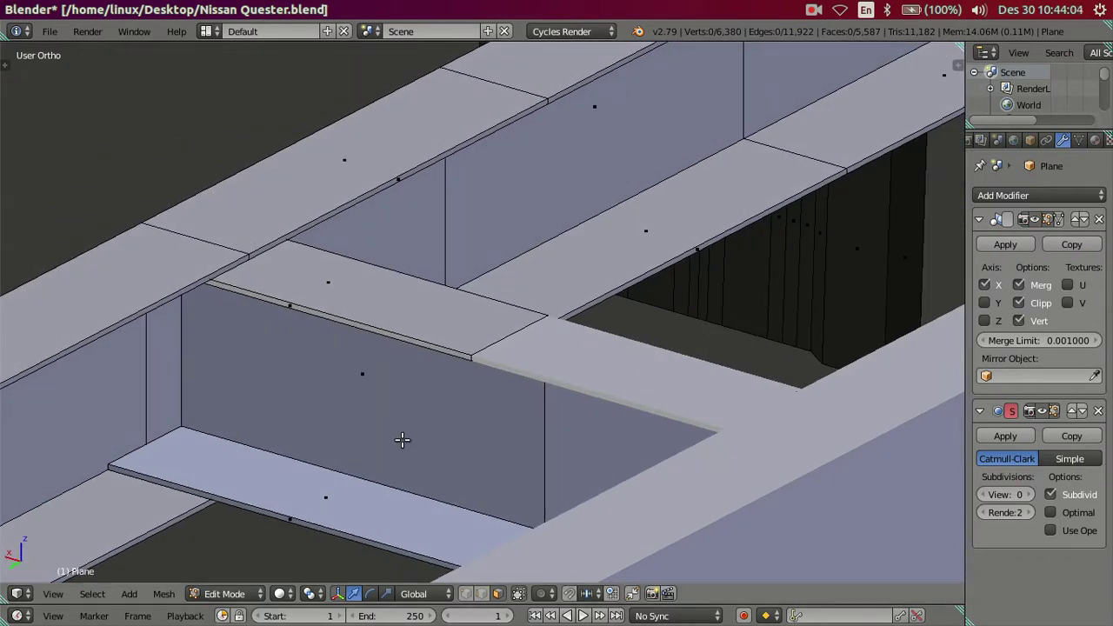
pyautogui.scroll(-3, 310, 437)
# Isolate the selected C-channel section and view it from the side.
pyautogui.moveTo(325, 442); pyautogui.dragTo(353, 442, button='middle')
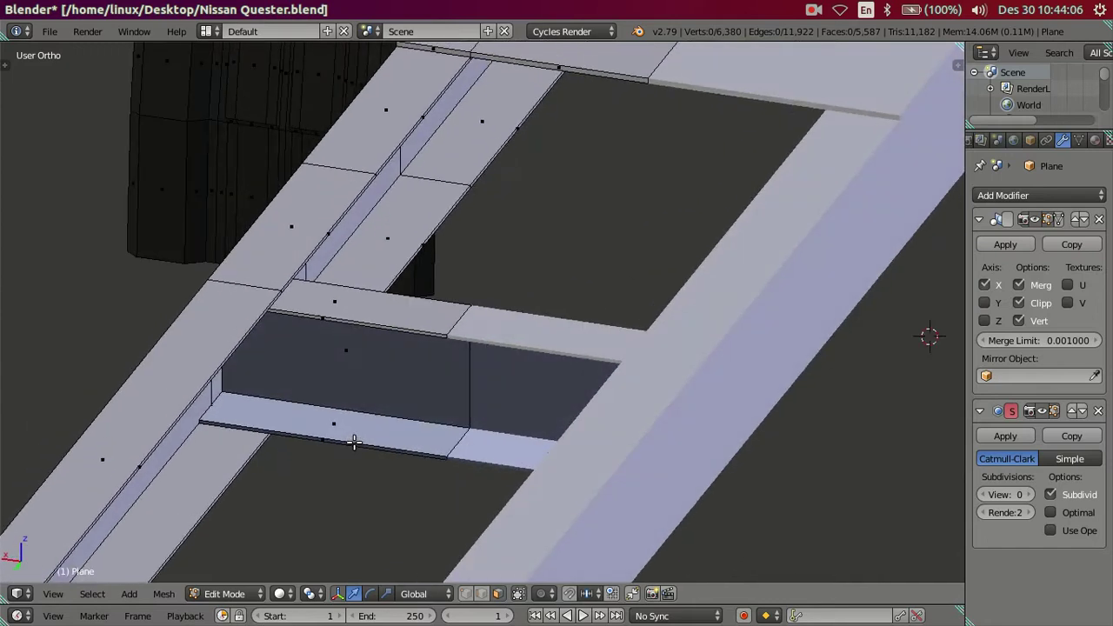
pyautogui.rightClick(145, 440)
pyautogui.scroll(-2, 144, 440)
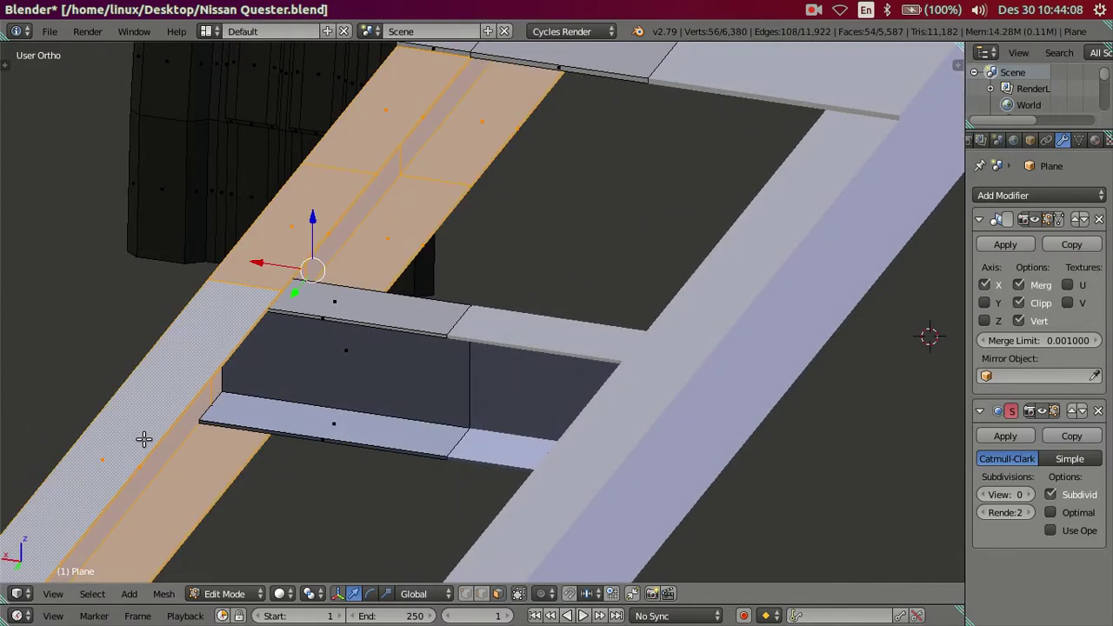
pyautogui.hotkey('ctrl', 'i')
pyautogui.press('h')
pyautogui.moveTo(256, 435)
pyautogui.mouseDown(button='middle')
pyautogui.moveTo(402, 340)
pyautogui.moveTo(362, 405)
pyautogui.moveTo(386, 408)
pyautogui.moveTo(480, 359)
pyautogui.moveTo(467, 373)
pyautogui.mouseUp(button='middle')
pyautogui.press('KP_3')
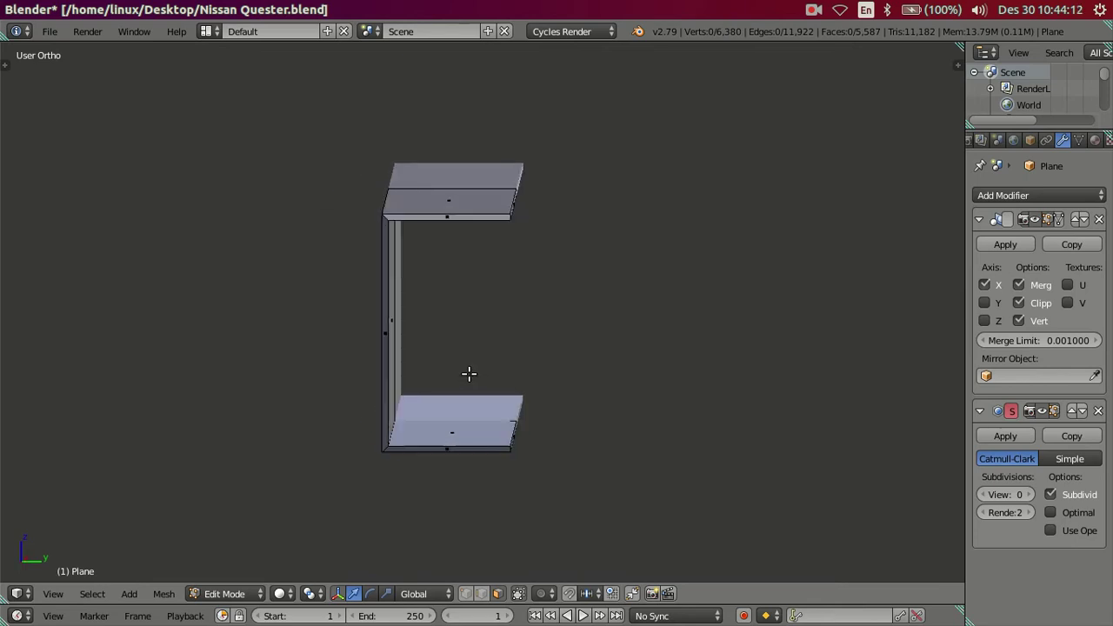
pyautogui.scroll(2, 400, 410)
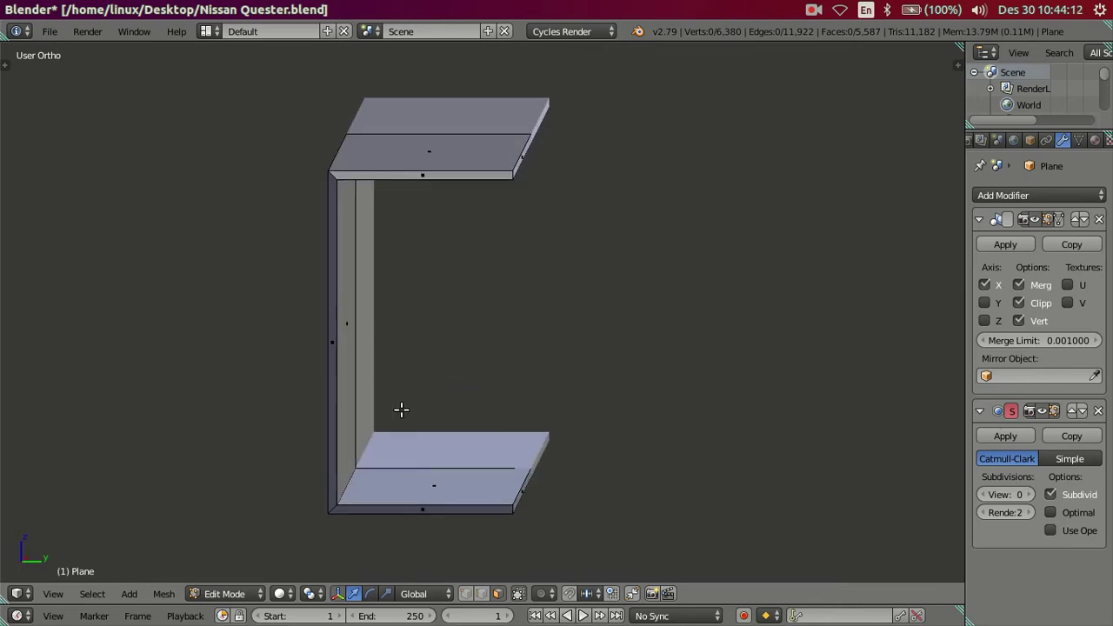
# Delete the channel's vertical web faces, leaving the top and bottom plates.
pyautogui.keyDown('alt'); pyautogui.rightClick(351, 359); pyautogui.keyUp('alt')
pyautogui.press('x')
pyautogui.click(535, 360)
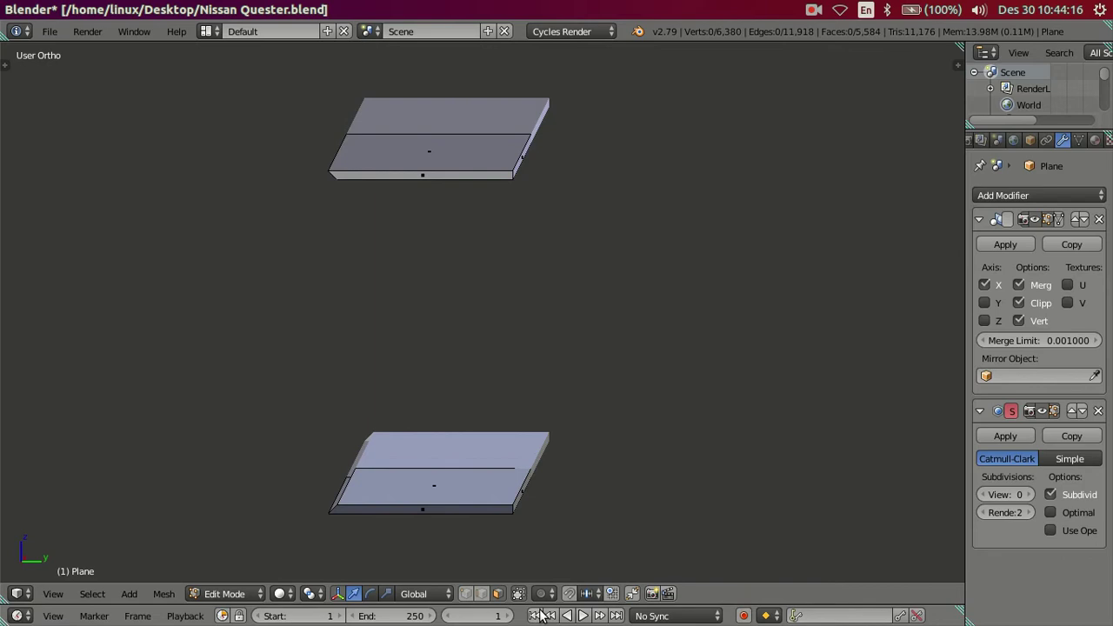
pyautogui.press('KP_4')
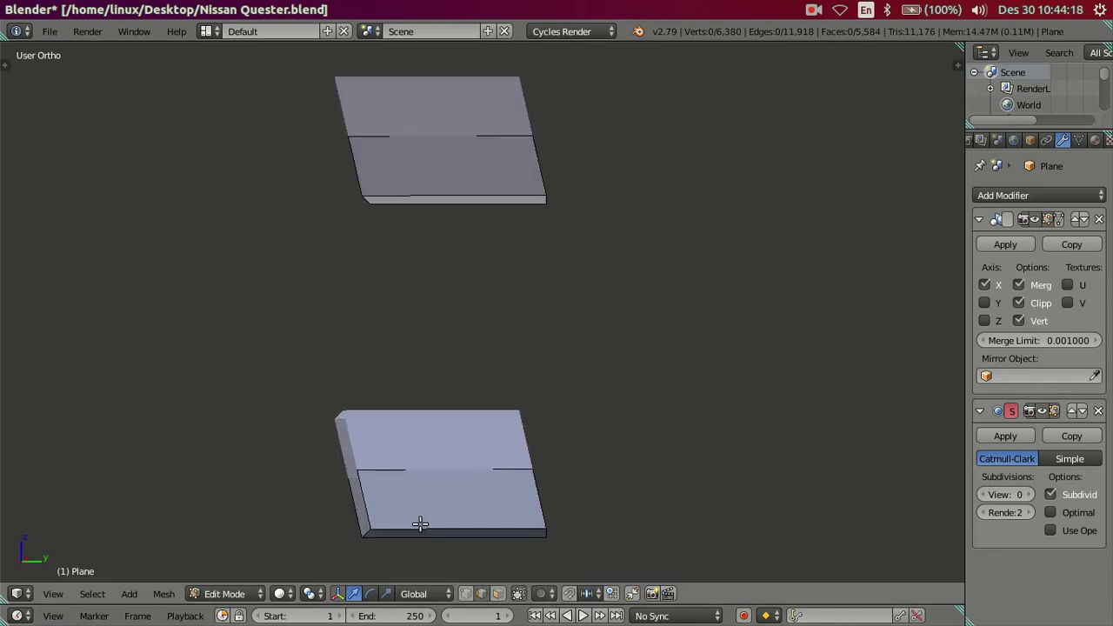
# Select the stray lower-left plate vertex and edit its Y coordinate in the sidebar.
pyautogui.press('n')
pyautogui.rightClick(310, 484)
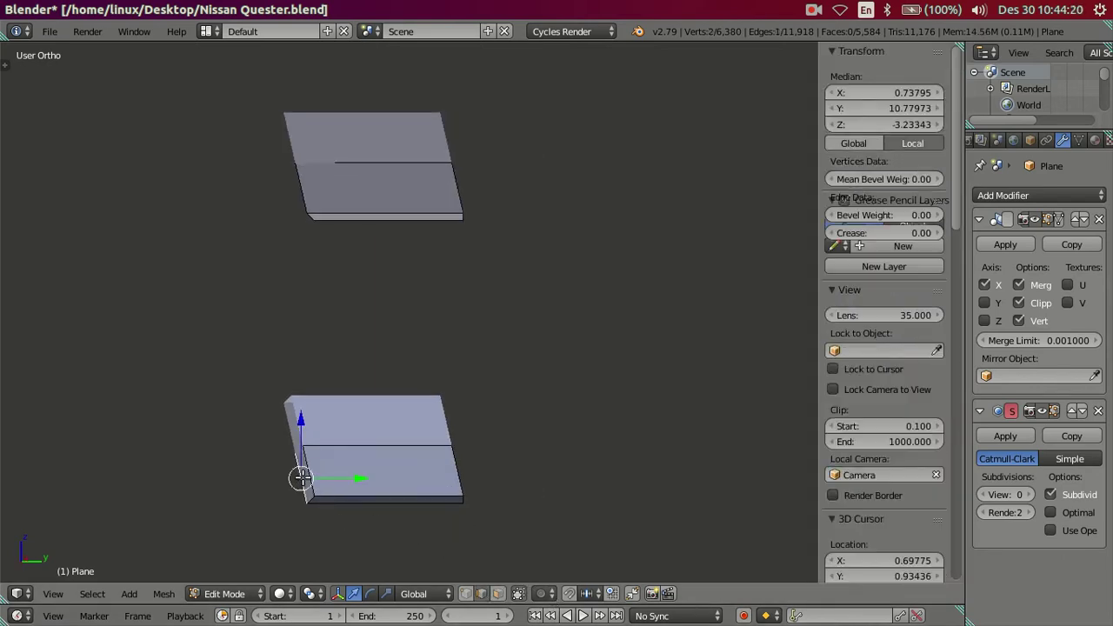
pyautogui.click(878, 108)
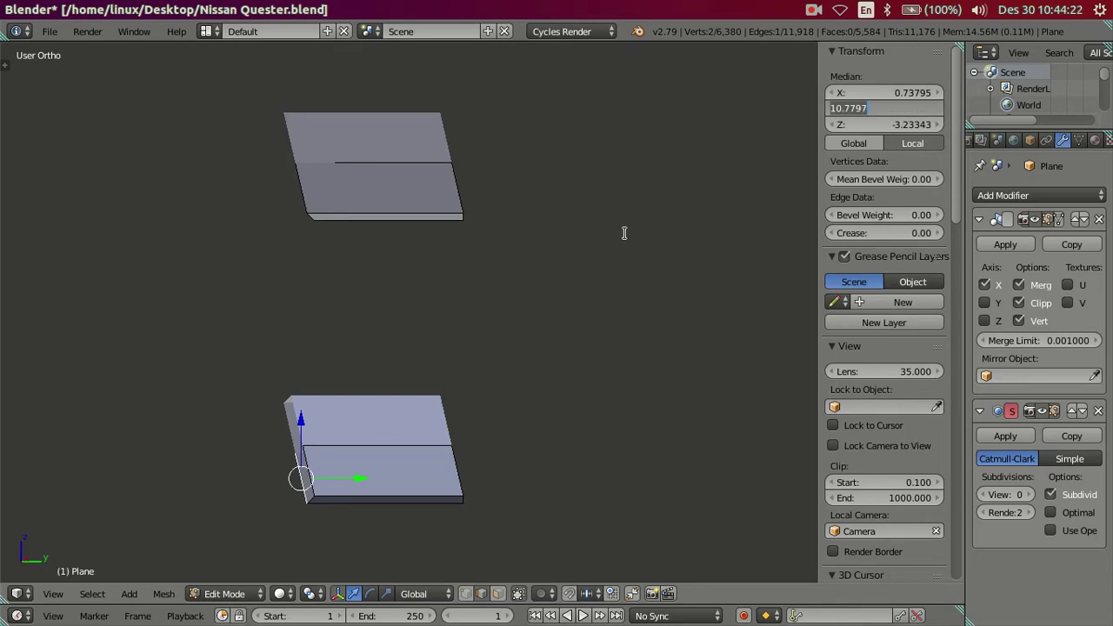
# Line up the stray corner vertex's Y position with the lower plate.
pyautogui.press('Return')
pyautogui.hotkey('ctrl', 'z')
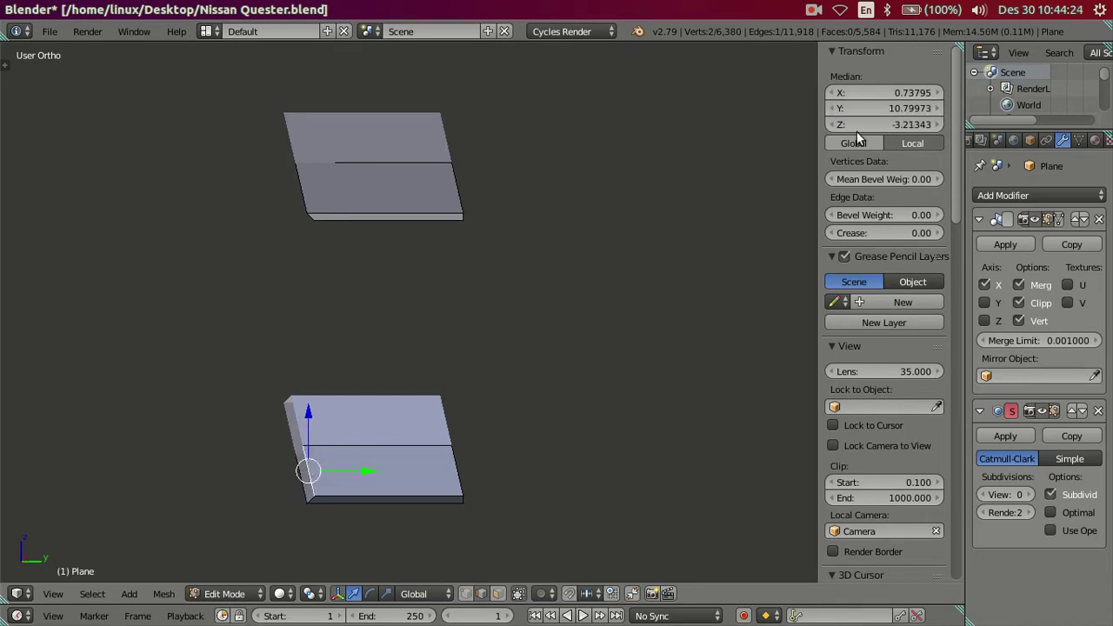
pyautogui.press('a')
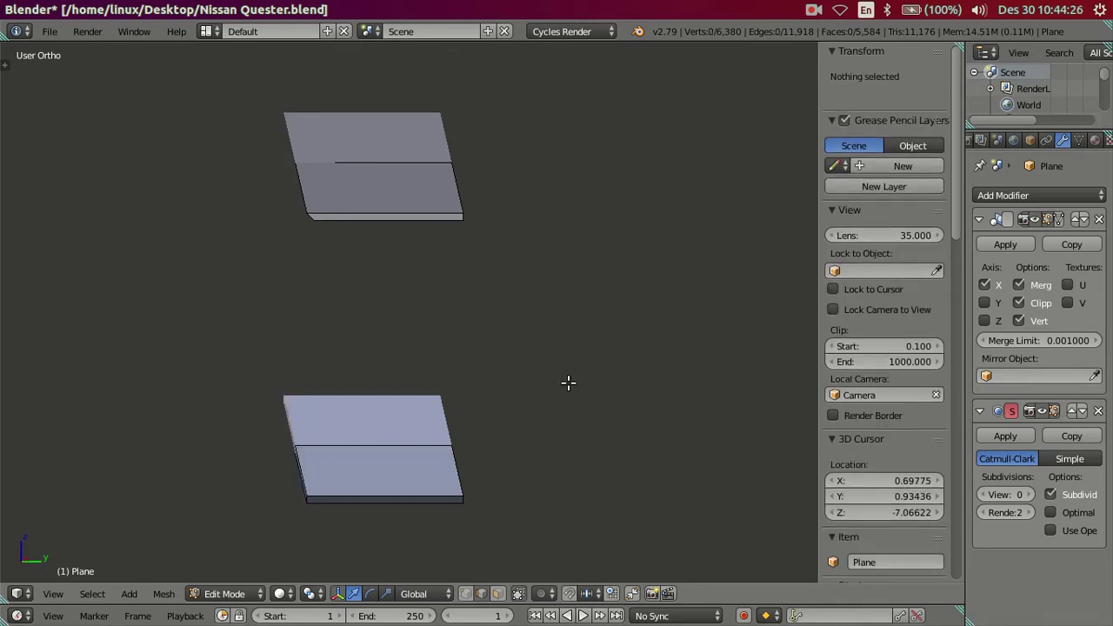
pyautogui.moveTo(569, 383); pyautogui.dragTo(370, 172, button='middle')
pyautogui.rightClick(312, 117)
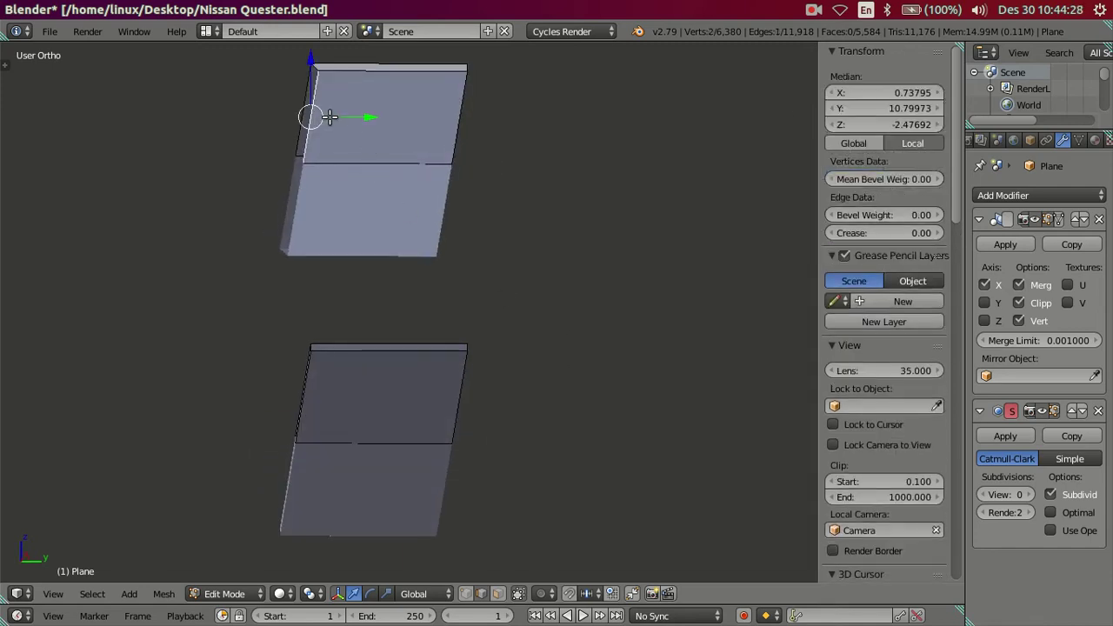
pyautogui.press('a')
# Fill a face between the lower plate's two side edges to close its open side.
pyautogui.moveTo(589, 194)
pyautogui.mouseDown(button='middle')
pyautogui.moveTo(609, 249)
pyautogui.moveTo(371, 142)
pyautogui.moveTo(376, 187)
pyautogui.mouseUp(button='middle')
pyautogui.keyDown('alt'); pyautogui.rightClick(374, 189); pyautogui.keyUp('alt')
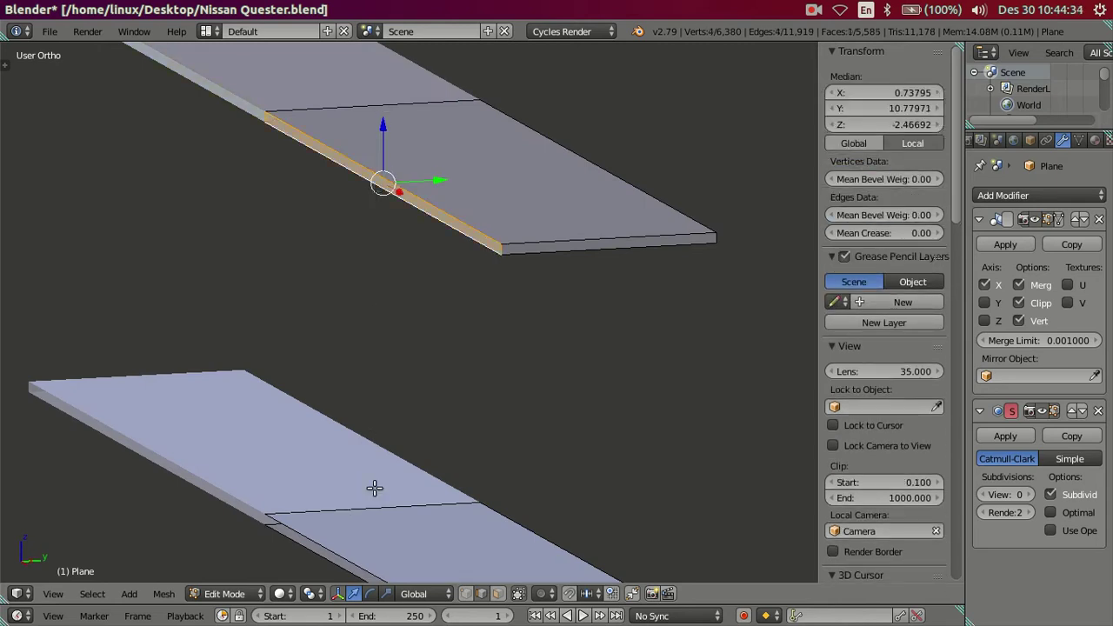
pyautogui.keyDown('shift'); pyautogui.scroll(-2, 370, 487); pyautogui.keyUp('shift')
pyautogui.keyDown('alt'); pyautogui.rightClick(346, 518); pyautogui.keyUp('alt')
pyautogui.keyDown('alt'); pyautogui.keyDown('shift'); pyautogui.rightClick(348, 513); pyautogui.keyUp('shift'); pyautogui.keyUp('alt')
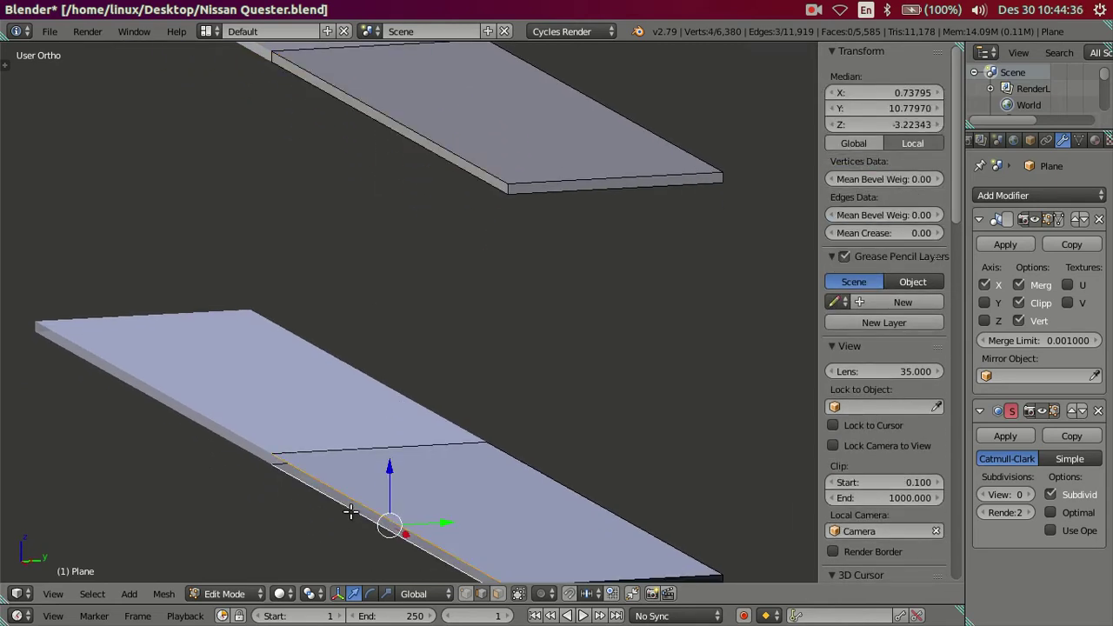
pyautogui.press('f')
pyautogui.press('a')
# Orbit and zoom to inspect the plates edge-on from the side.
pyautogui.scroll(-4, 522, 400)
pyautogui.moveTo(557, 385)
pyautogui.mouseDown(button='middle')
pyautogui.moveTo(489, 368)
pyautogui.moveTo(470, 353)
pyautogui.moveTo(485, 336)
pyautogui.moveTo(522, 385)
pyautogui.mouseUp(button='middle')
pyautogui.scroll(2, 434, 469)
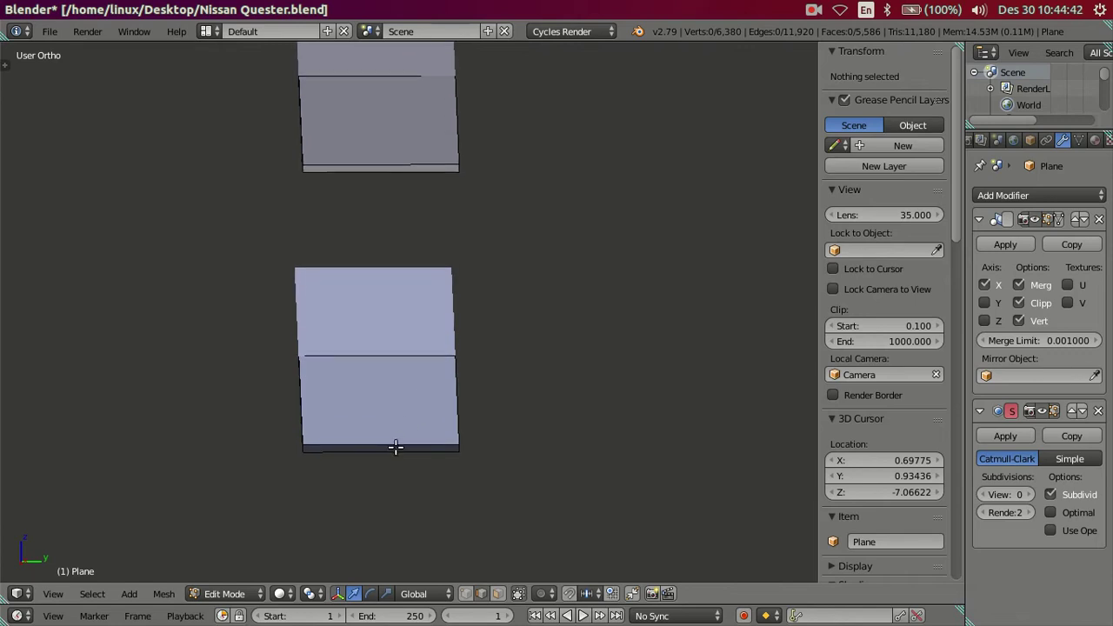
pyautogui.scroll(2, 393, 447)
pyautogui.moveTo(392, 447); pyautogui.dragTo(443, 367, button='middle')
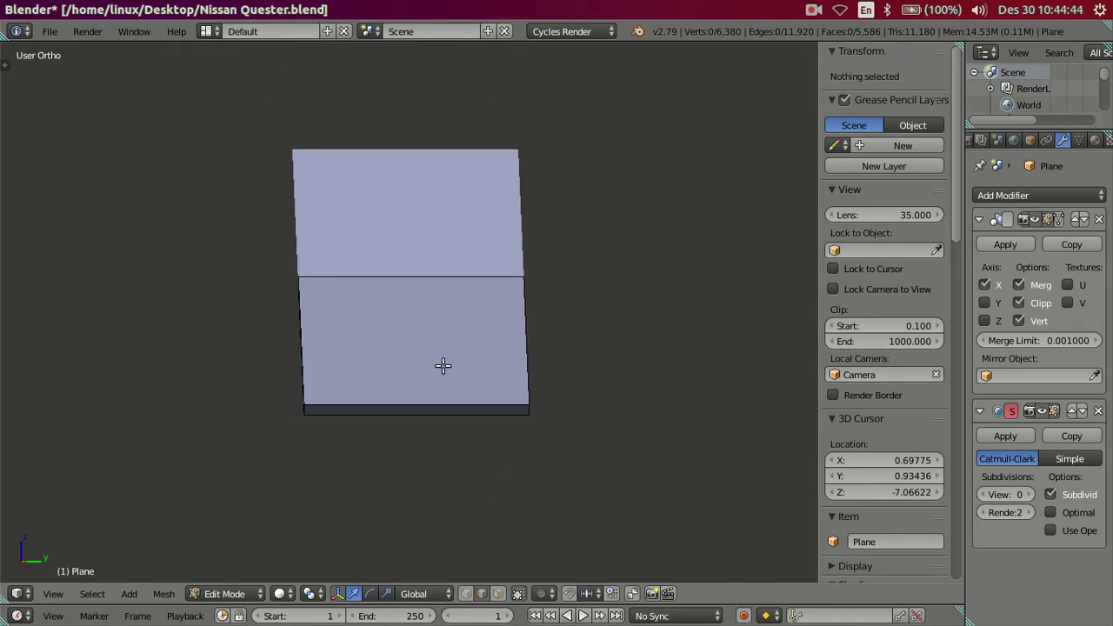
pyautogui.scroll(1, 363, 447)
pyautogui.scroll(1, 363, 447)
# Add centred vertical loop cuts to the lower and upper flange plates and select both.
pyautogui.hotkey('ctrl', 'r')
pyautogui.click(426, 445)
pyautogui.rightClick(426, 445)
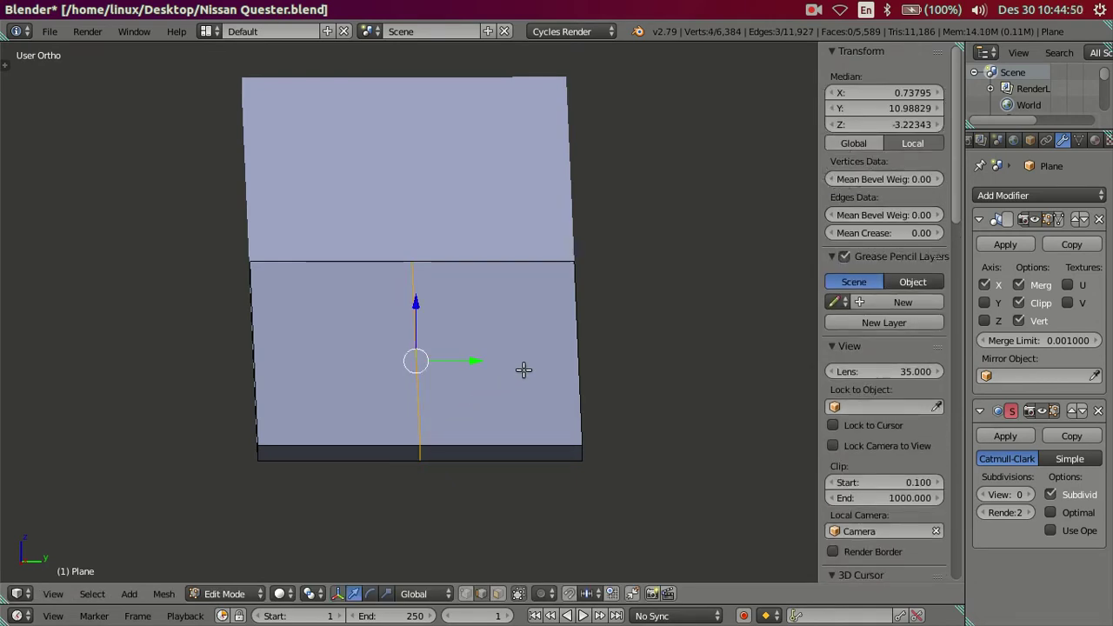
pyautogui.scroll(-3, 522, 374)
pyautogui.keyDown('shift'); pyautogui.moveTo(517, 218); pyautogui.dragTo(536, 374, button='middle'); pyautogui.keyUp('shift')
pyautogui.hotkey('ctrl', 'r')
pyautogui.click(427, 186)
pyautogui.rightClick(427, 186)
pyautogui.keyDown('alt'); pyautogui.keyDown('shift'); pyautogui.rightClick(445, 444); pyautogui.keyUp('shift'); pyautogui.keyUp('alt')
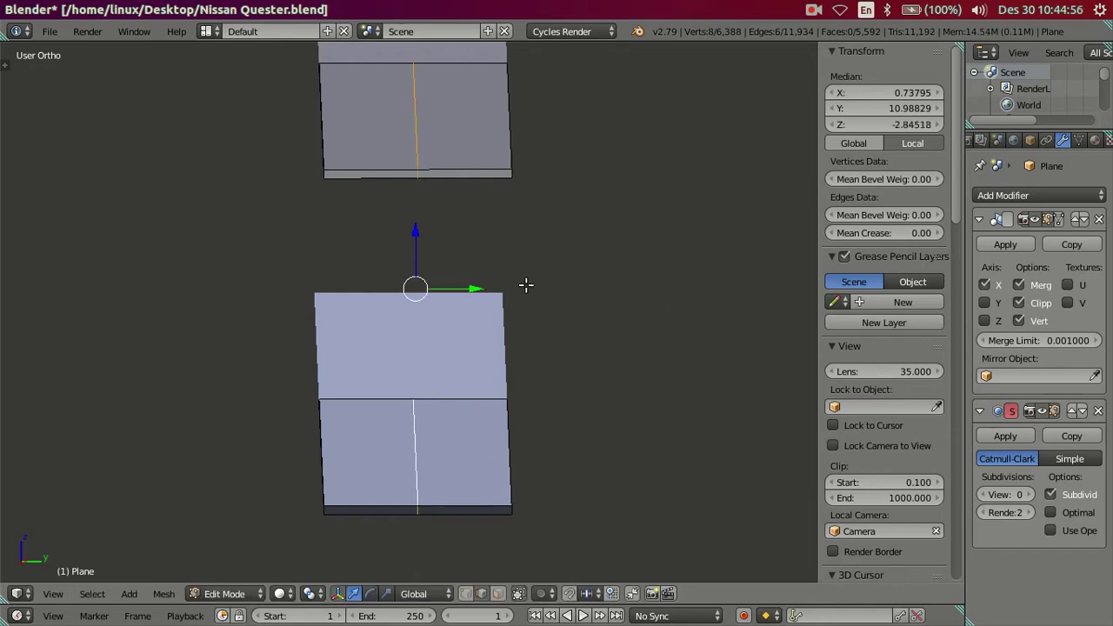
# Try shifting both new loops 0.01 along Y, then undo the shift.
pyautogui.click(483, 286)
pyautogui.rightClick(577, 278)
pyautogui.write('gy')
pyautogui.write('.0')
pyautogui.write('1')
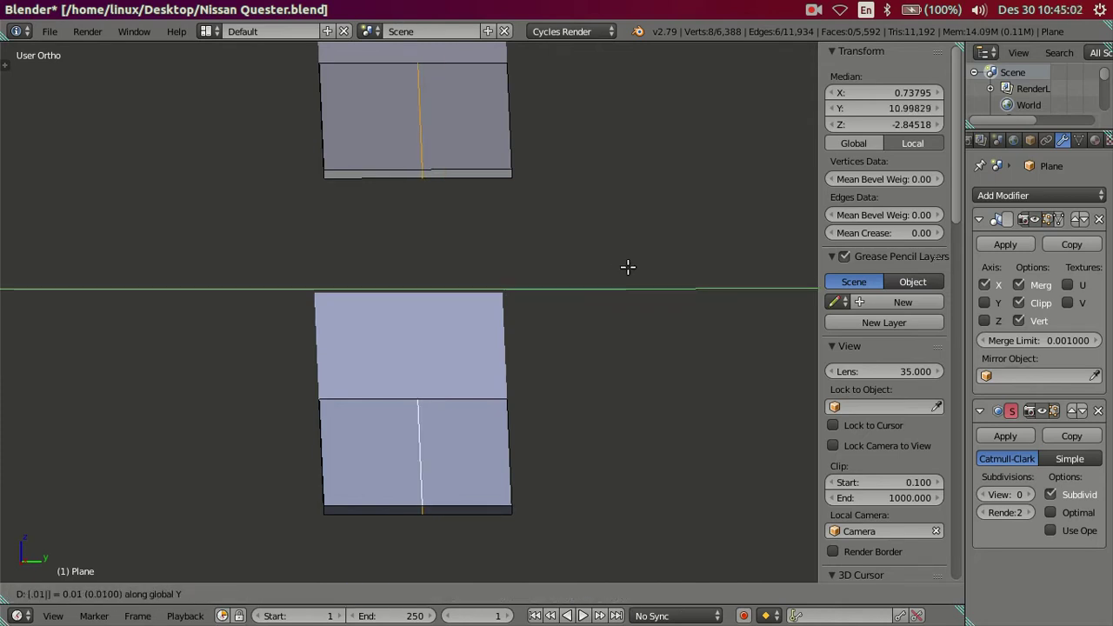
pyautogui.press('Return')
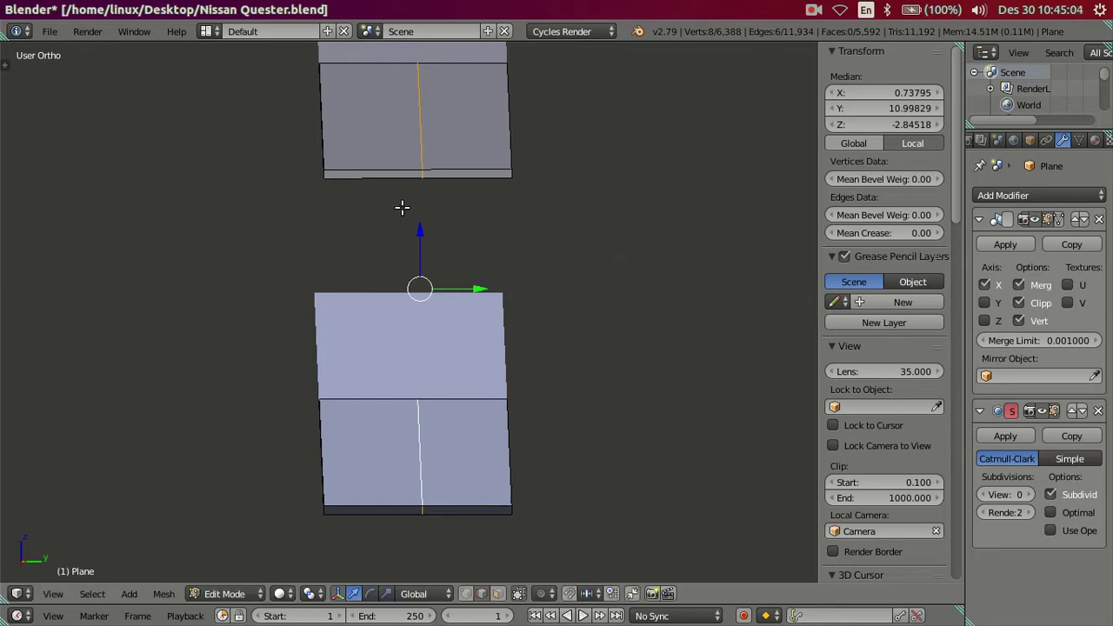
pyautogui.hotkey('ctrl', 'z')
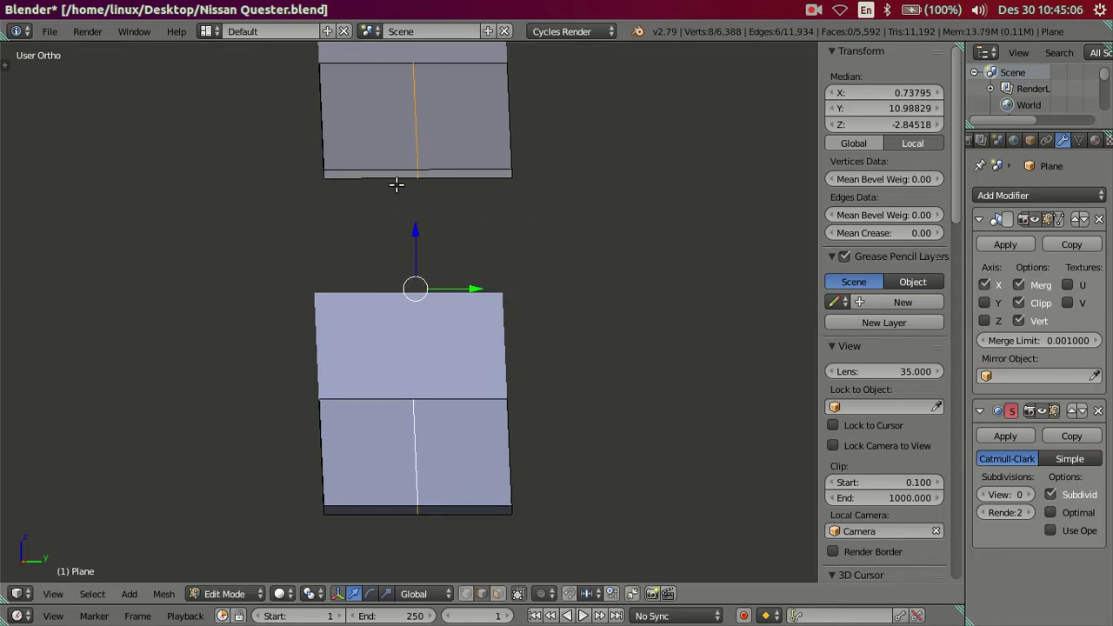
# Add a new loop cut in the top plate and move it 0.001 along Y.
pyautogui.hotkey('ctrl', 'r')
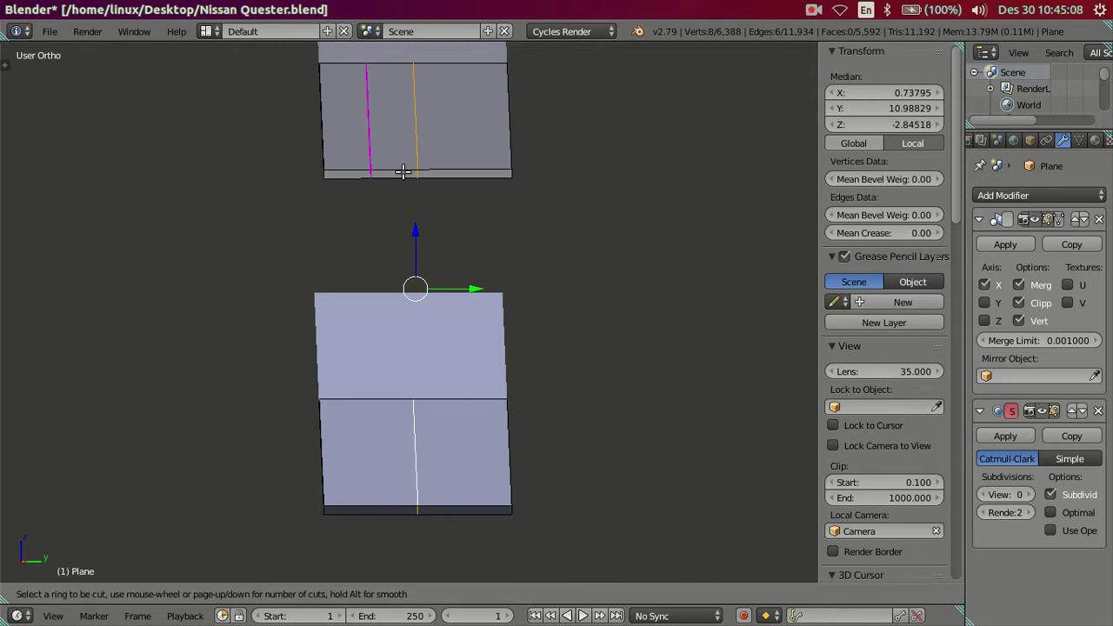
pyautogui.click(402, 171)
pyautogui.click(547, 189)
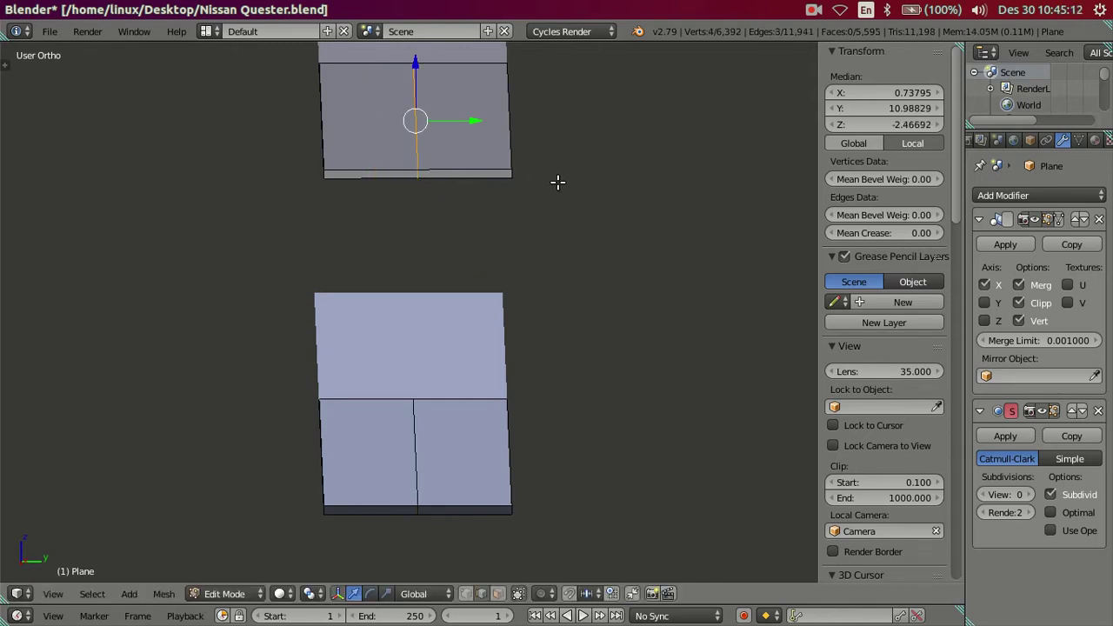
pyautogui.press('g')
pyautogui.press('y')
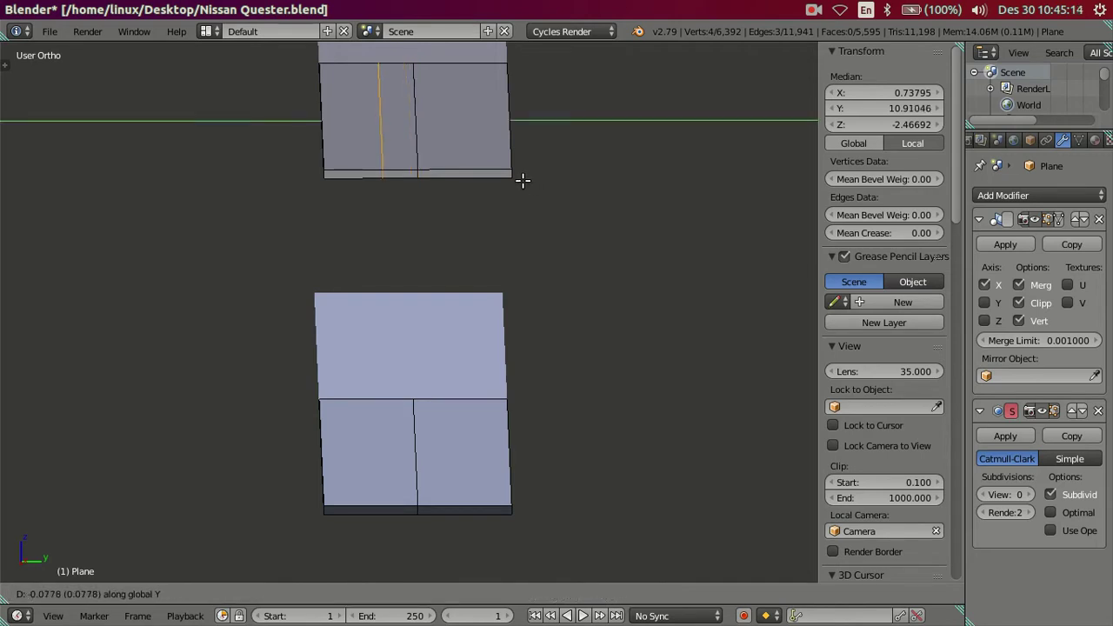
pyautogui.write('0.001')
pyautogui.press('Return')
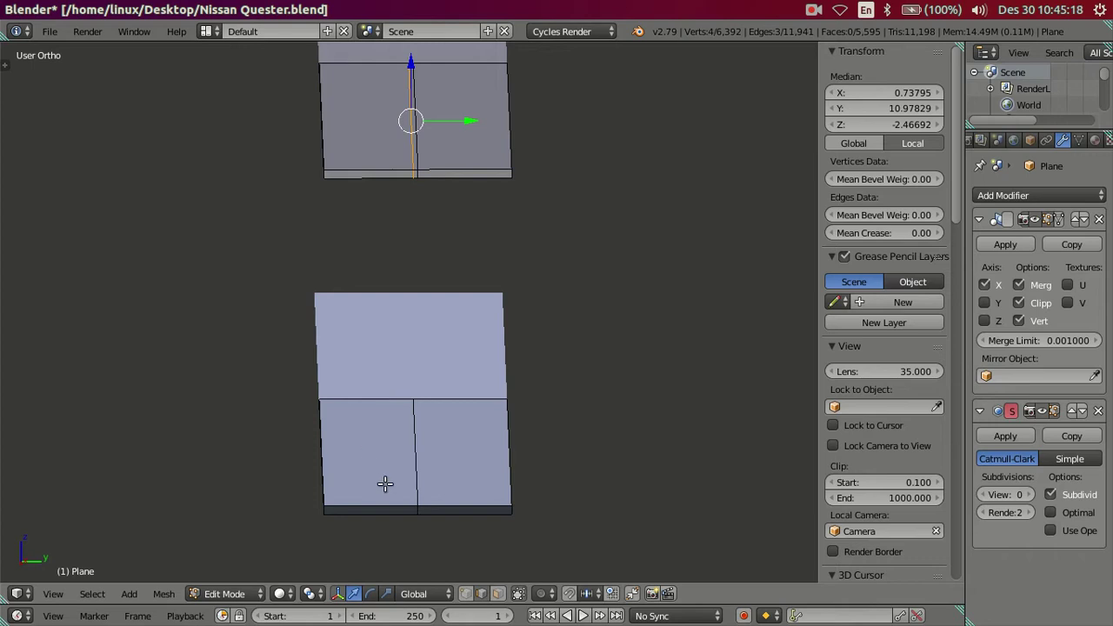
# Add a loop cut in the lower plate and nudge its edge -0.01 along Y.
pyautogui.hotkey('ctrl', 'r')
pyautogui.click(387, 487)
pyautogui.click(575, 500)
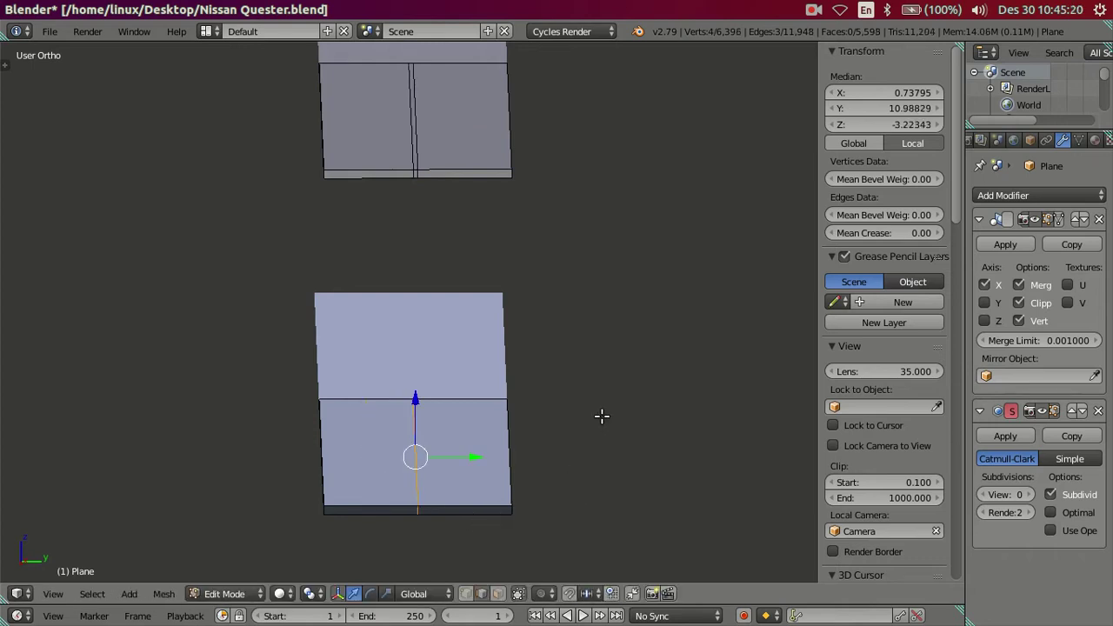
pyautogui.press('g')
pyautogui.press('y')
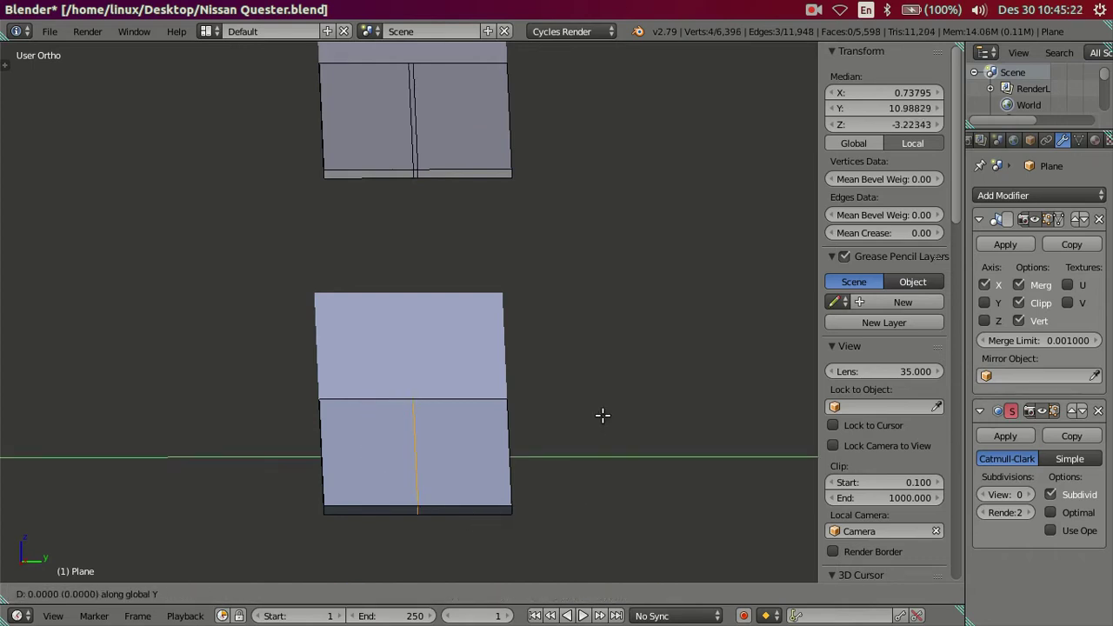
pyautogui.write('-0')
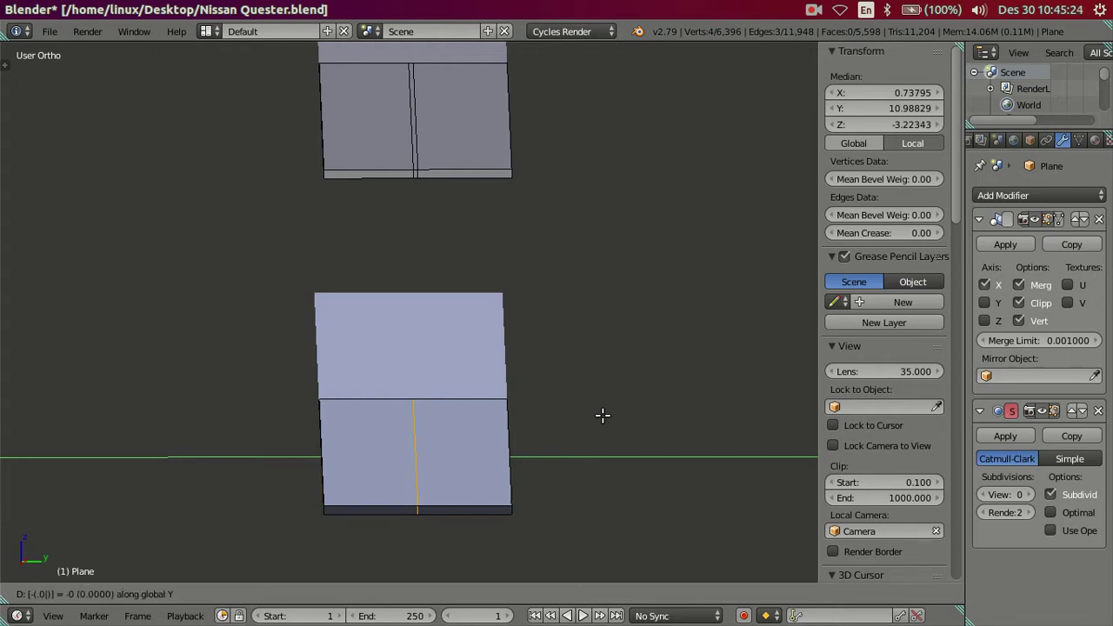
pyautogui.press('Return')
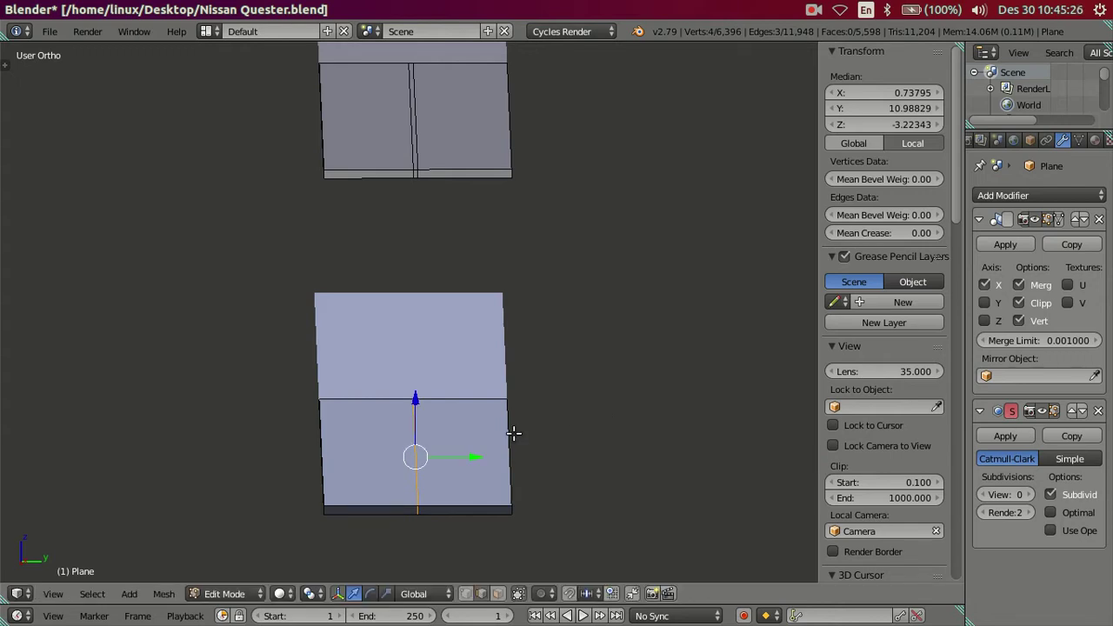
pyautogui.press('g')
pyautogui.press('y')
pyautogui.press('Escape')
pyautogui.write('gy')
pyautogui.write('-0.01')
pyautogui.press('Return')
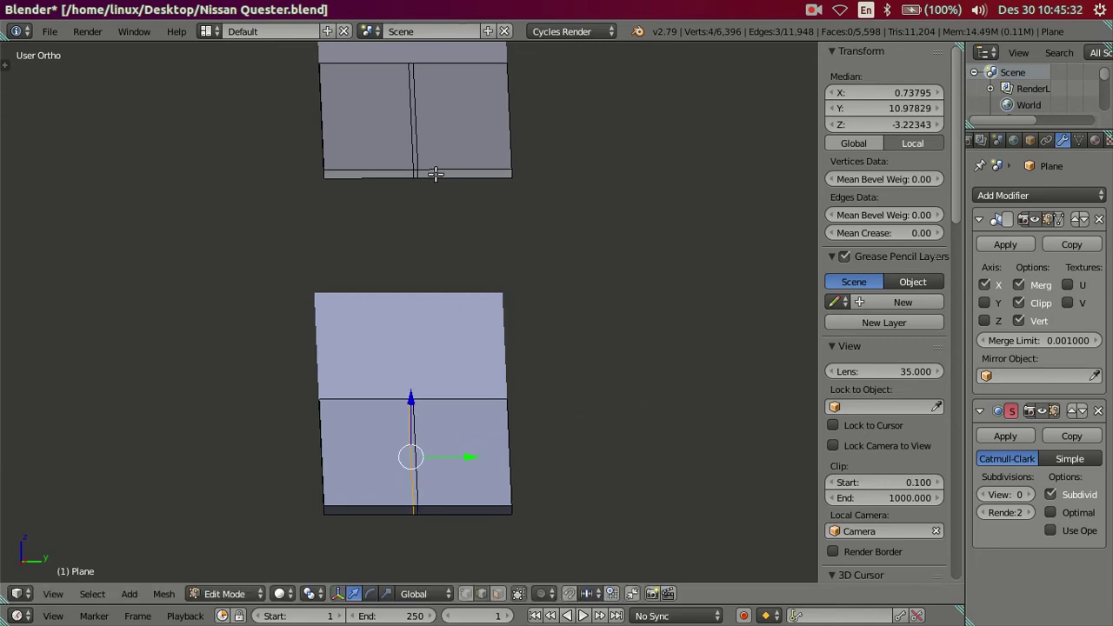
# Select the upper plate's top edge and the lower centre edge and move them 0 along Y.
pyautogui.press('a')
pyautogui.rightClick(423, 139)
pyautogui.keyDown('shift'); pyautogui.rightClick(420, 443); pyautogui.keyUp('shift')
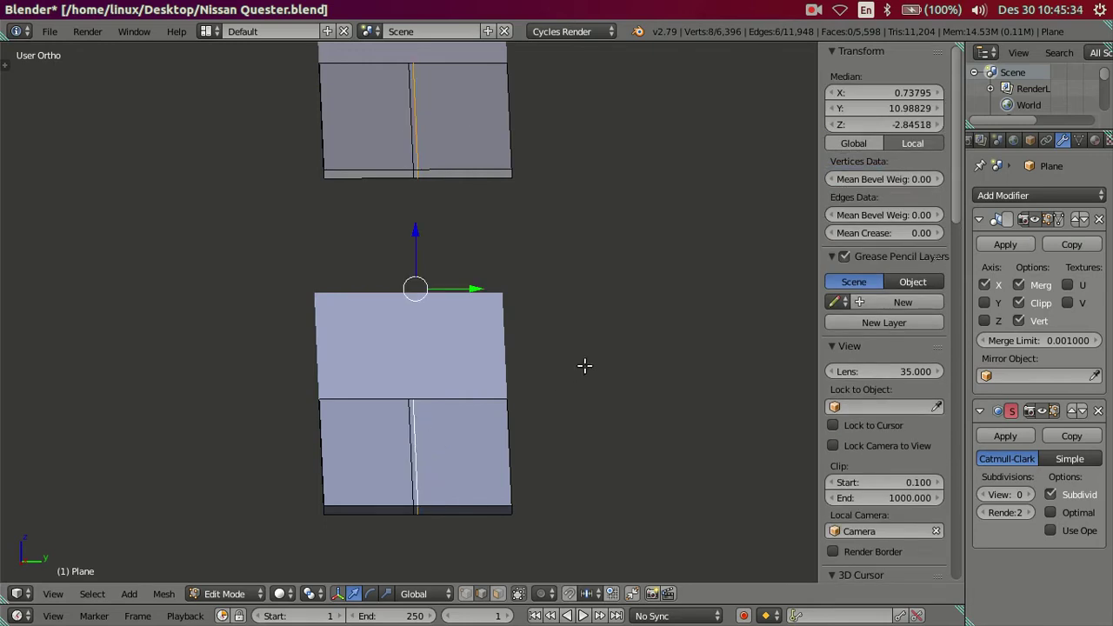
pyautogui.write('gy0')
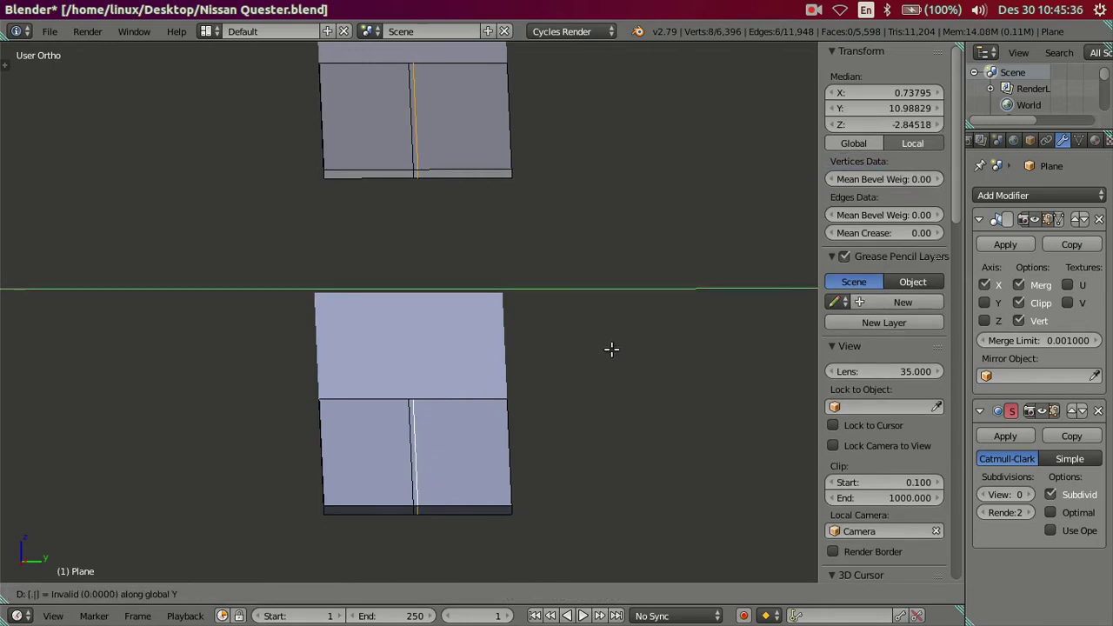
pyautogui.press('Return')
pyautogui.moveTo(612, 350); pyautogui.dragTo(490, 390, button='middle')
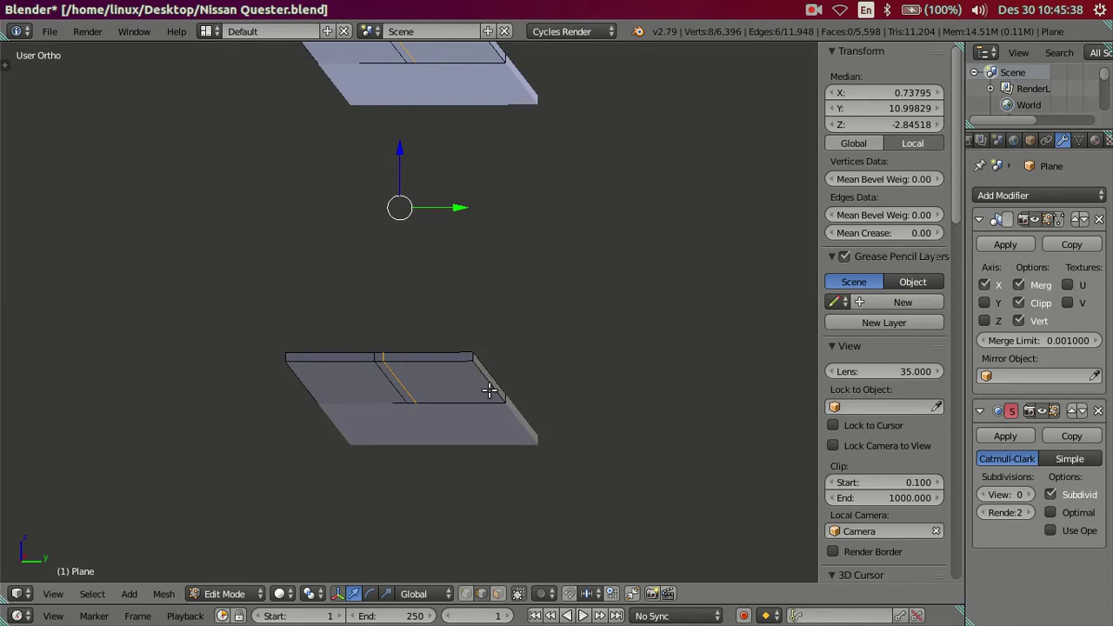
# Delete the centre strip faces from both the upper and lower flange planes.
pyautogui.press('KP_3')
pyautogui.scroll(3, 484, 420)
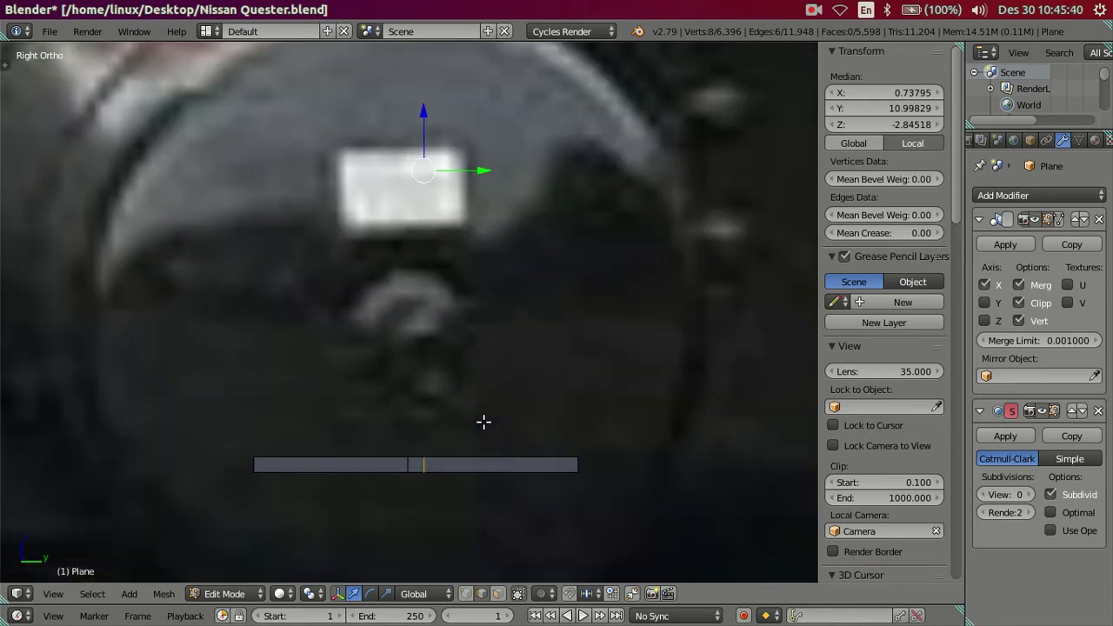
pyautogui.scroll(2, 484, 420)
pyautogui.scroll(-6, 483, 422)
pyautogui.moveTo(483, 422); pyautogui.dragTo(484, 435, button='middle')
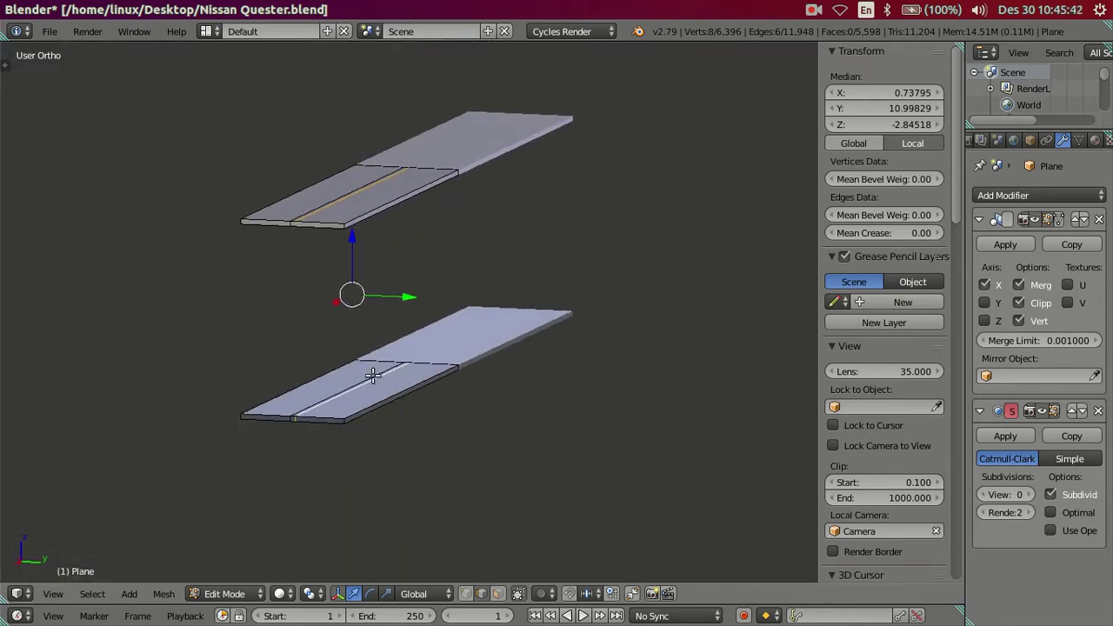
pyautogui.press('a')
pyautogui.moveTo(374, 376); pyautogui.dragTo(407, 380, button='middle')
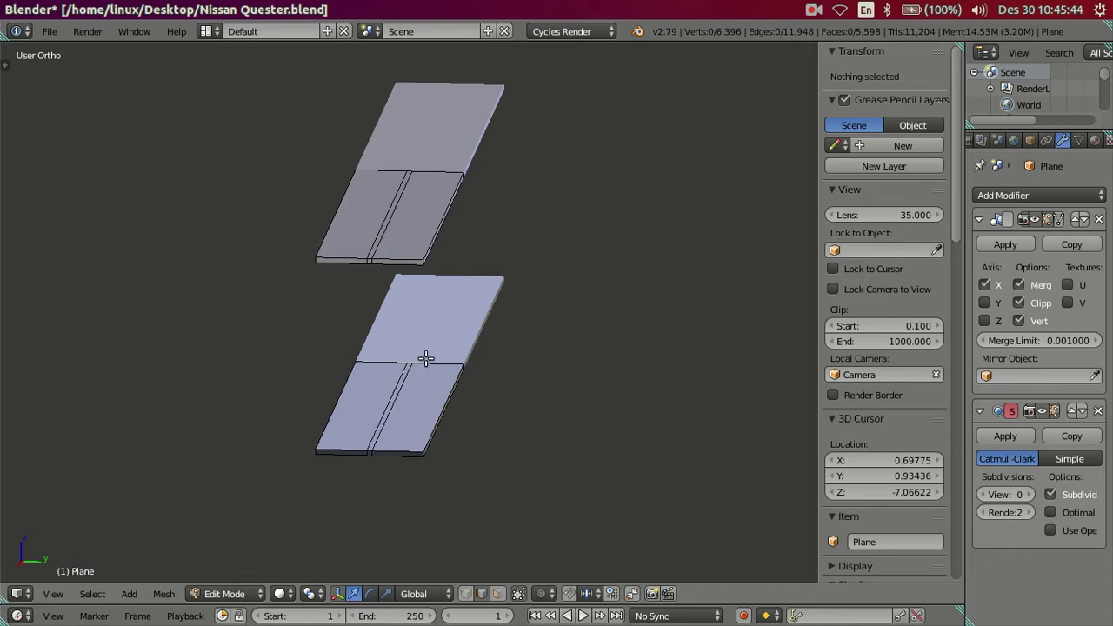
pyautogui.scroll(3, 346, 428)
pyautogui.click(497, 593)
pyautogui.rightClick(377, 464)
pyautogui.press('KP_Decimal')
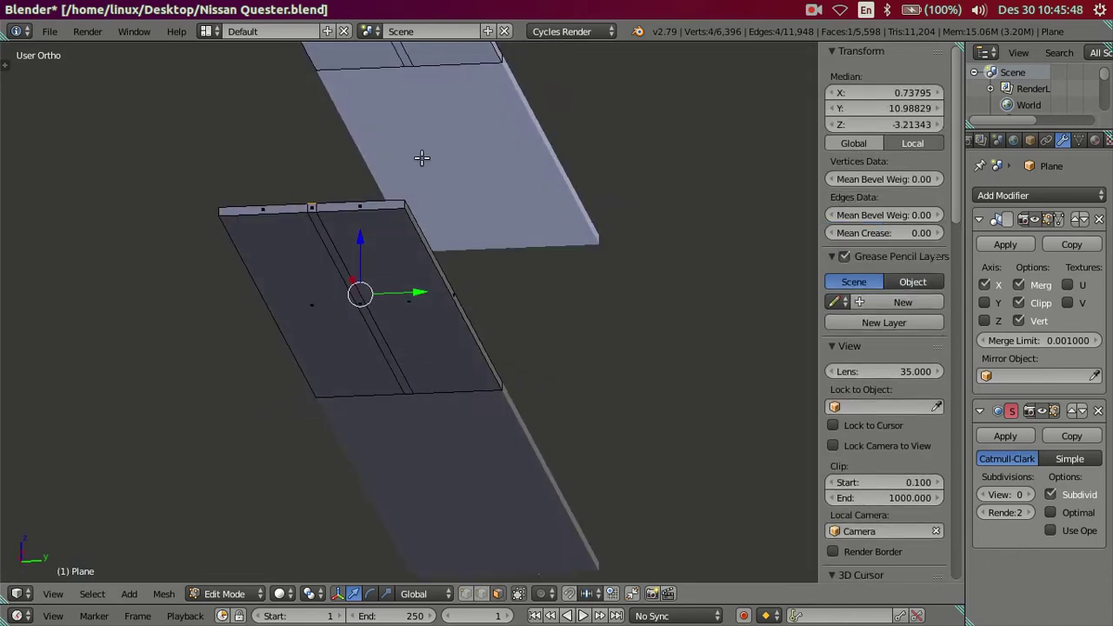
pyautogui.keyDown('shift'); pyautogui.moveTo(421, 157); pyautogui.dragTo(442, 358, button='middle'); pyautogui.keyUp('shift')
pyautogui.keyDown('shift'); pyautogui.rightClick(372, 170); pyautogui.keyUp('shift')
pyautogui.press('x')
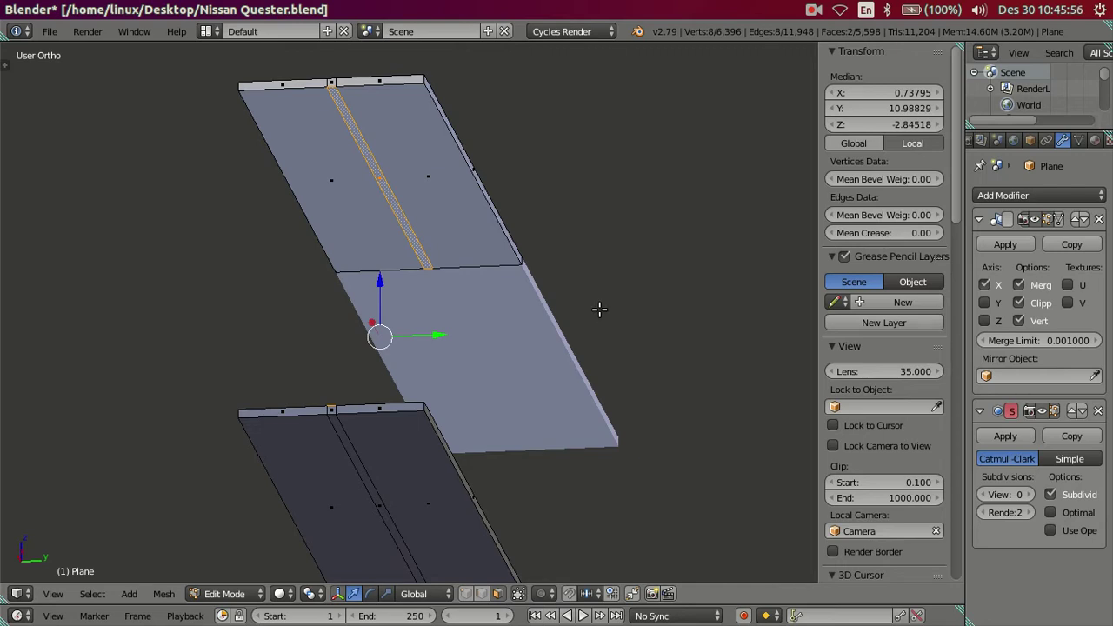
pyautogui.press('x')
pyautogui.click(599, 312)
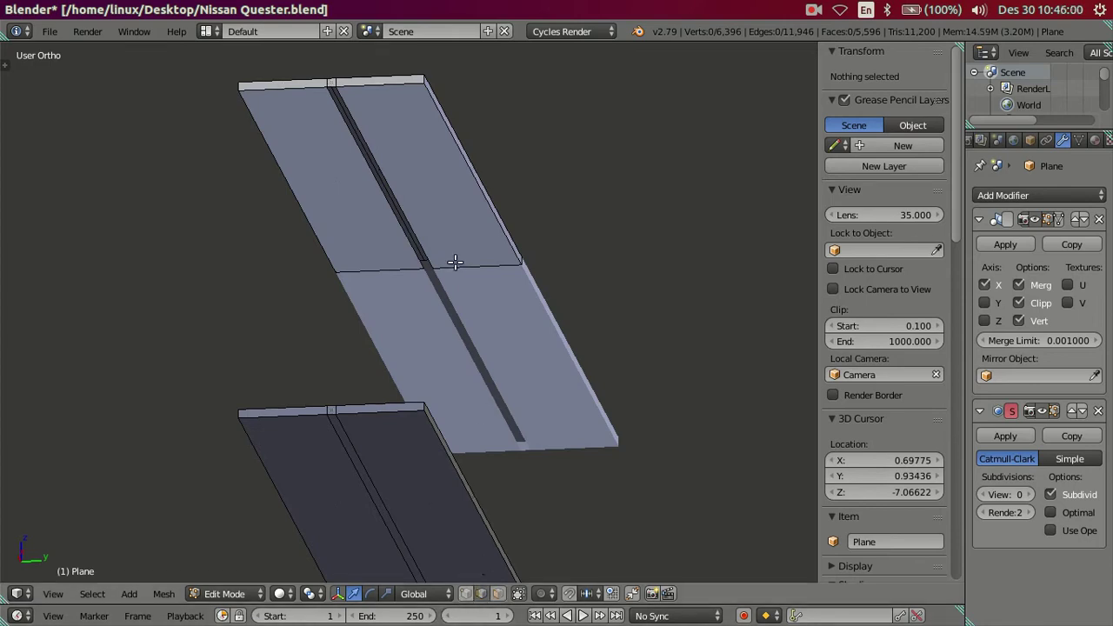
# Fill web faces between the top and bottom edges, including the diagonal pair.
pyautogui.rightClick(332, 82)
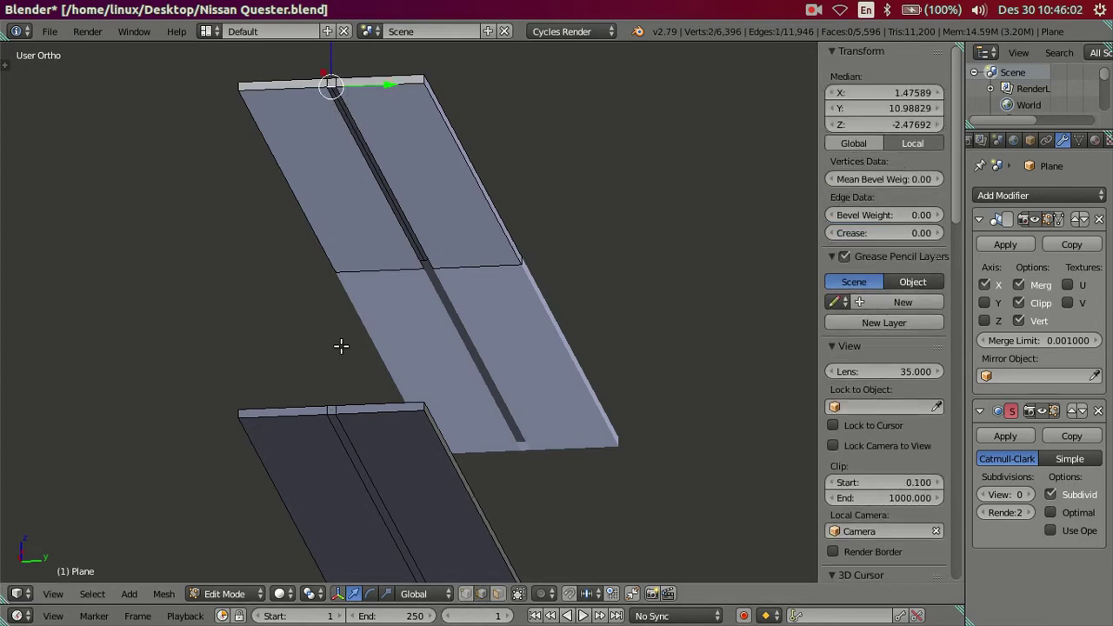
pyautogui.keyDown('shift'); pyautogui.rightClick(330, 406); pyautogui.keyUp('shift')
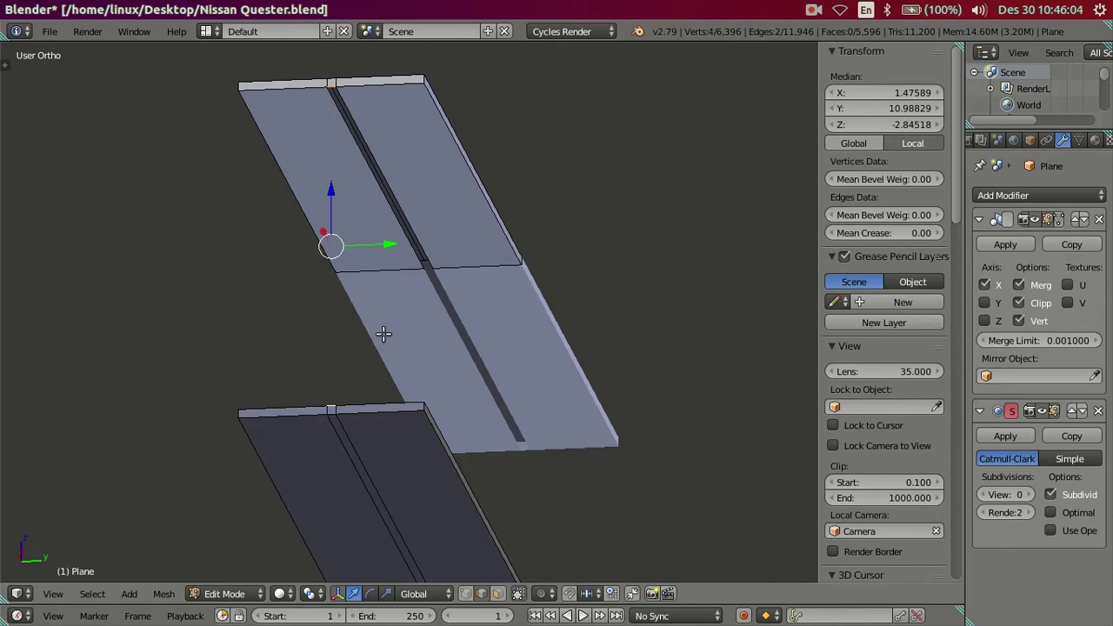
pyautogui.press('f')
pyautogui.moveTo(356, 121)
pyautogui.mouseDown(button='middle')
pyautogui.moveTo(412, 232)
pyautogui.moveTo(401, 205)
pyautogui.mouseUp(button='middle')
pyautogui.rightClick(371, 233)
pyautogui.moveTo(295, 307)
pyautogui.mouseDown(button='middle')
pyautogui.moveTo(330, 305)
pyautogui.moveTo(392, 487)
pyautogui.moveTo(392, 437)
pyautogui.mouseUp(button='middle')
pyautogui.keyDown('shift'); pyautogui.rightClick(385, 489); pyautogui.keyUp('shift')
pyautogui.press('f')
# Fill the remaining web face across three selected beam edges, then deselect everything.
pyautogui.moveTo(391, 398)
pyautogui.mouseDown(button='middle')
pyautogui.moveTo(408, 380)
pyautogui.moveTo(484, 363)
pyautogui.moveTo(479, 336)
pyautogui.moveTo(499, 311)
pyautogui.mouseUp(button='middle')
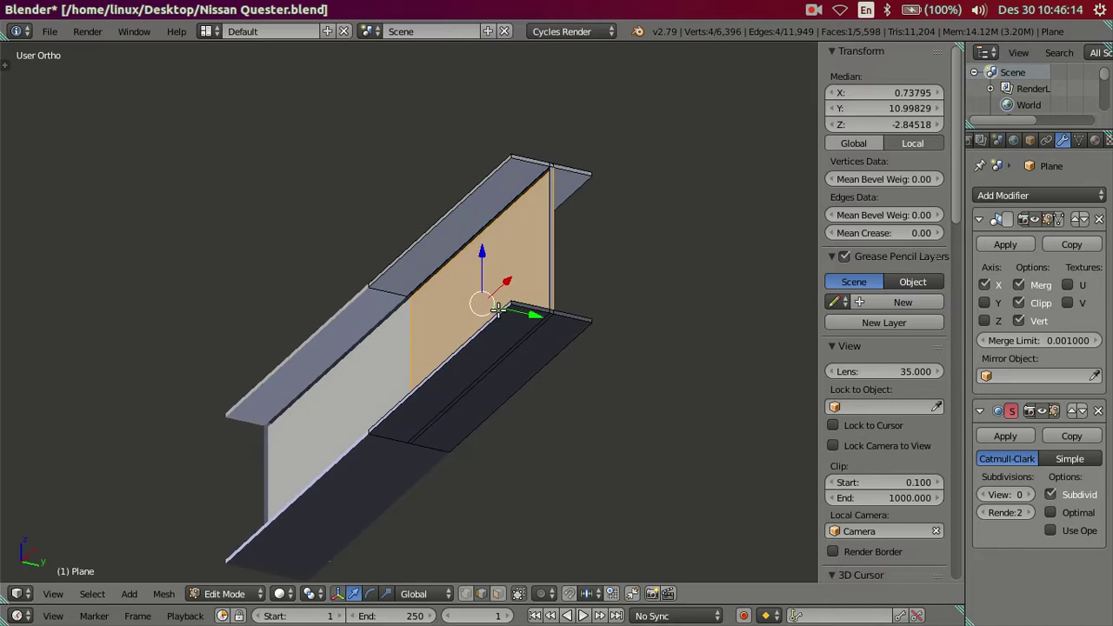
pyautogui.scroll(2, 559, 165)
pyautogui.scroll(1, 551, 153)
pyautogui.rightClick(543, 190)
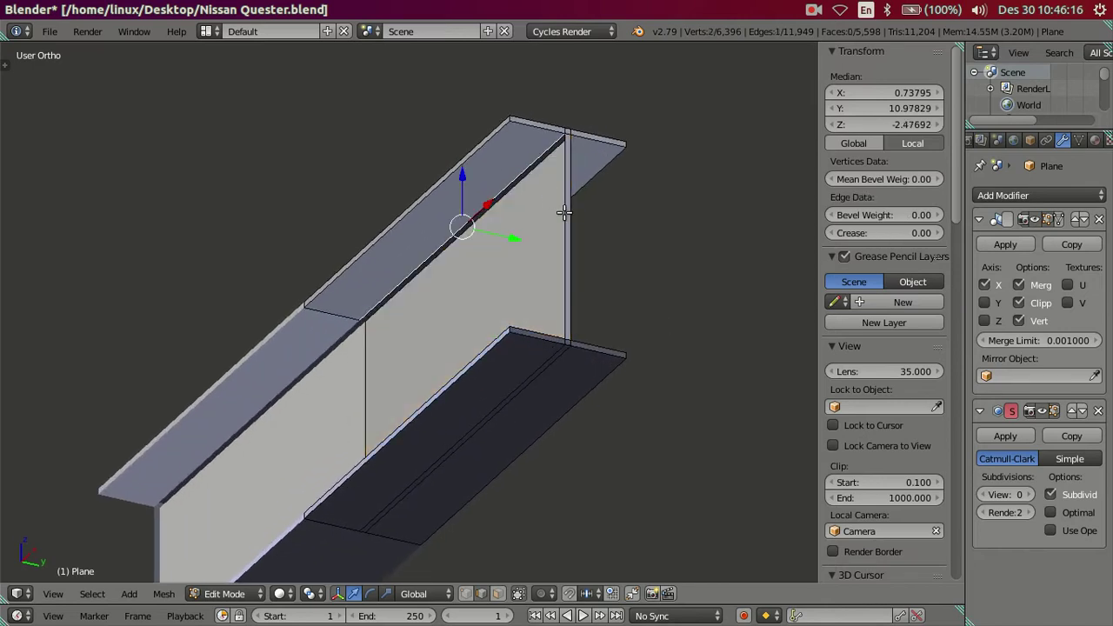
pyautogui.keyDown('shift'); pyautogui.rightClick(562, 210); pyautogui.keyUp('shift')
pyautogui.moveTo(562, 210); pyautogui.dragTo(509, 443, button='middle')
pyautogui.keyDown('shift'); pyautogui.rightClick(392, 534); pyautogui.keyUp('shift')
pyautogui.moveTo(393, 534); pyautogui.dragTo(451, 358, button='middle')
pyautogui.press('f')
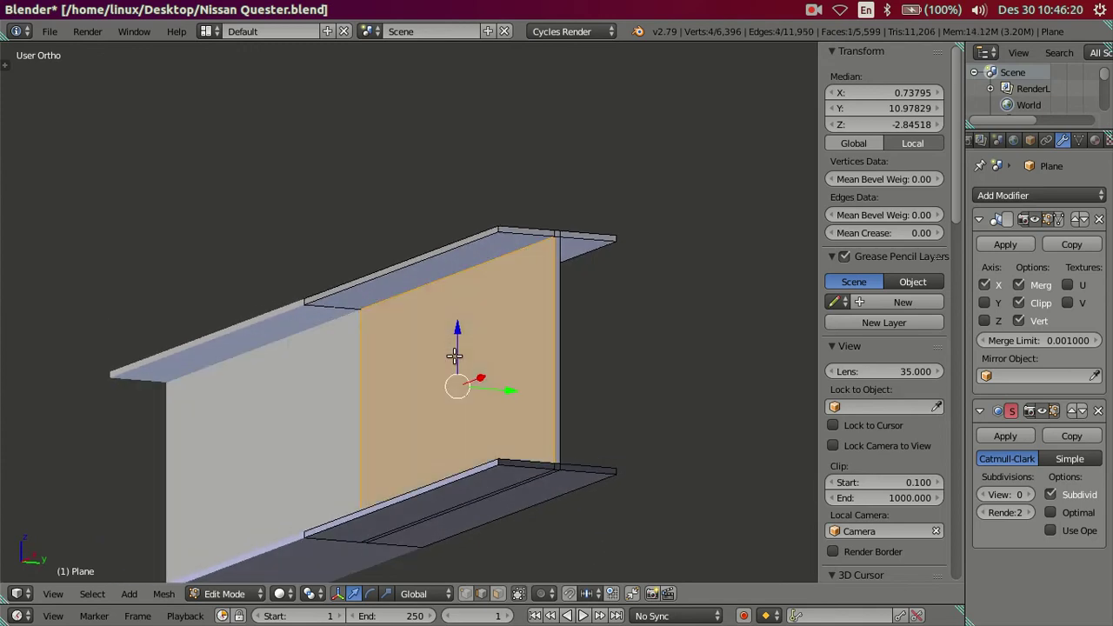
pyautogui.press('a')
pyautogui.scroll(-2, 427, 331)
pyautogui.scroll(-2, 400, 346)
pyautogui.scroll(-2, 400, 345)
pyautogui.moveTo(517, 368)
pyautogui.mouseDown(button='middle')
pyautogui.moveTo(453, 361)
pyautogui.moveTo(490, 343)
pyautogui.mouseUp(button='middle')
# Select the whole linked crossmember end piece and test sliding it along the rail.
pyautogui.scroll(-2, 438, 380)
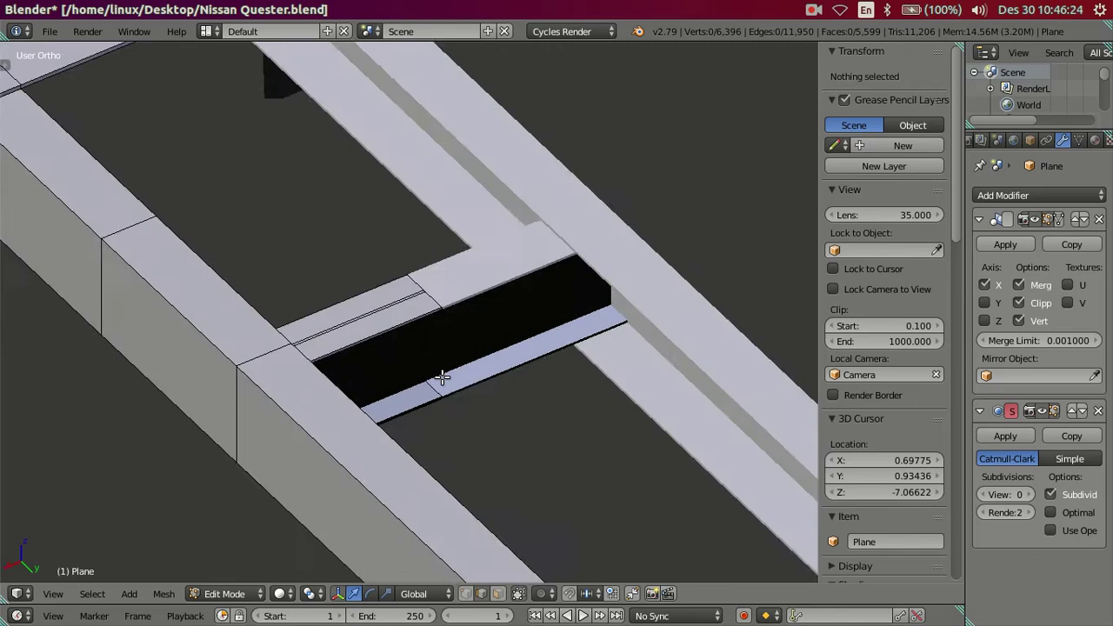
pyautogui.scroll(-2, 427, 353)
pyautogui.scroll(1, 399, 296)
pyautogui.moveTo(399, 296)
pyautogui.mouseDown(button='middle')
pyautogui.moveTo(348, 241)
pyautogui.moveTo(521, 374)
pyautogui.mouseUp(button='middle')
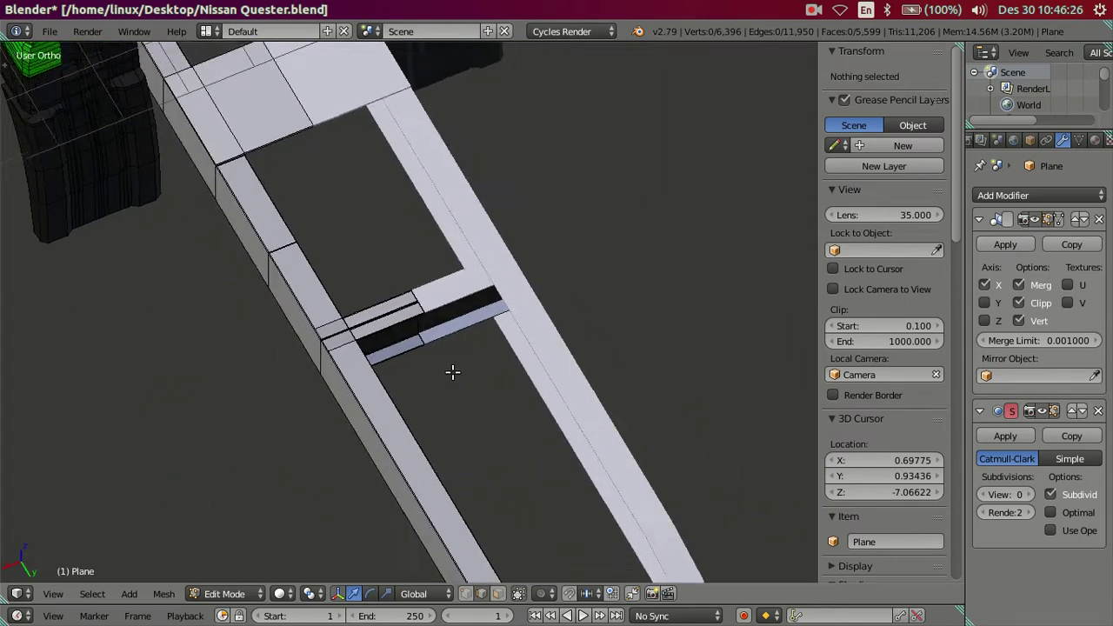
pyautogui.scroll(3, 428, 345)
pyautogui.click(401, 321)
pyautogui.hotkey('ctrl', 'l')
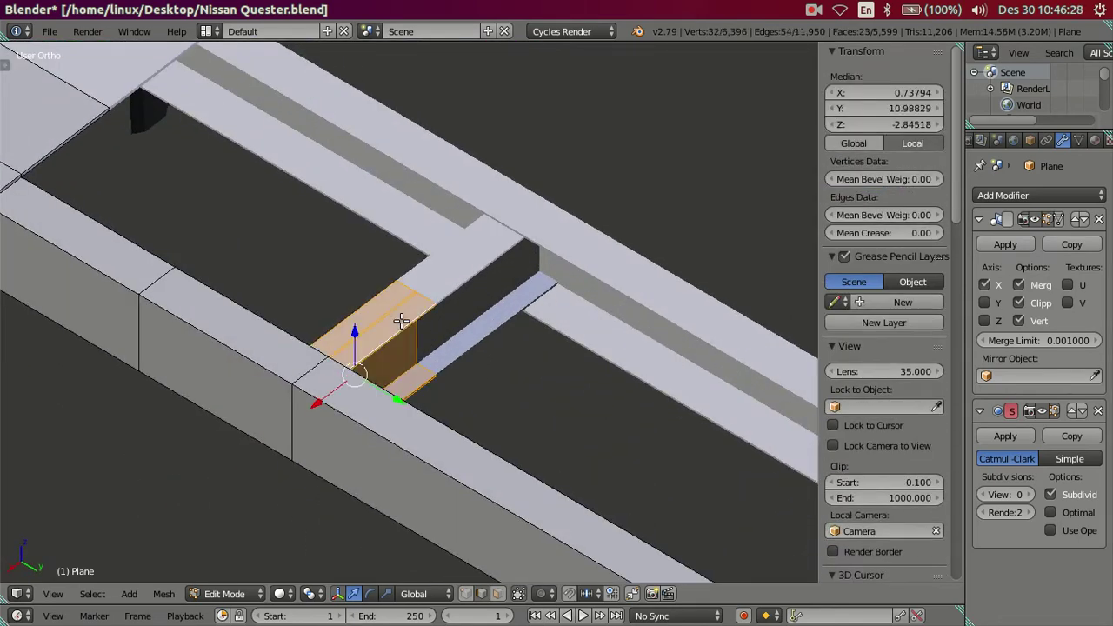
pyautogui.scroll(-4, 410, 348)
pyautogui.scroll(3, 425, 352)
pyautogui.moveTo(430, 350); pyautogui.dragTo(472, 385, button='middle')
pyautogui.scroll(1, 423, 341)
pyautogui.scroll(2, 374, 352)
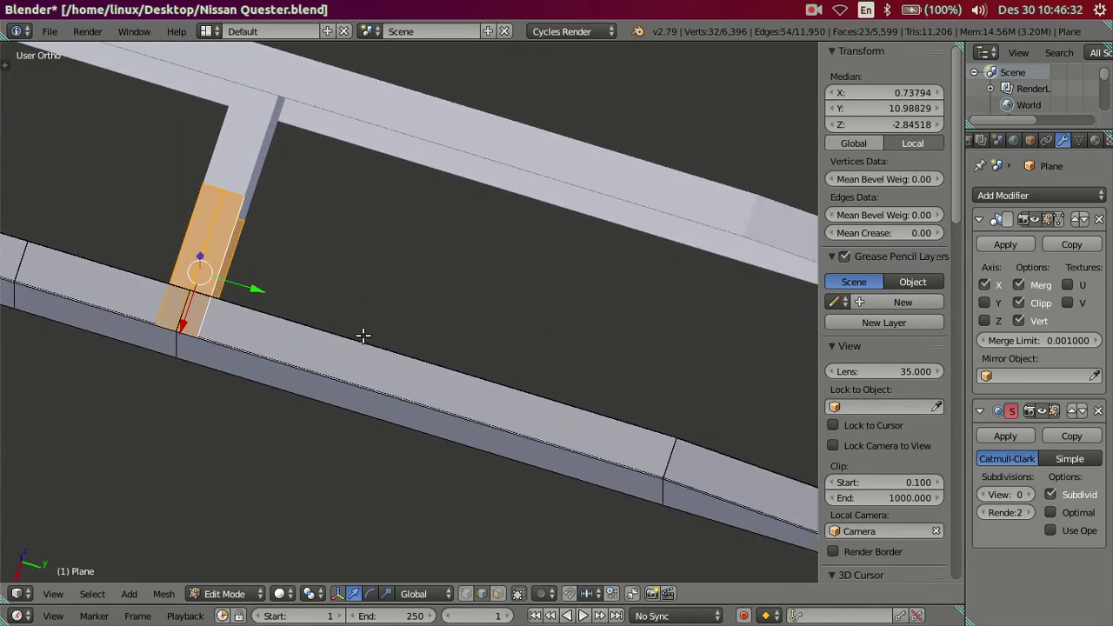
pyautogui.moveTo(362, 335); pyautogui.dragTo(259, 280, button='middle')
pyautogui.moveTo(260, 280)
pyautogui.mouseDown()
pyautogui.moveTo(494, 348)
pyautogui.moveTo(607, 401)
pyautogui.mouseUp()
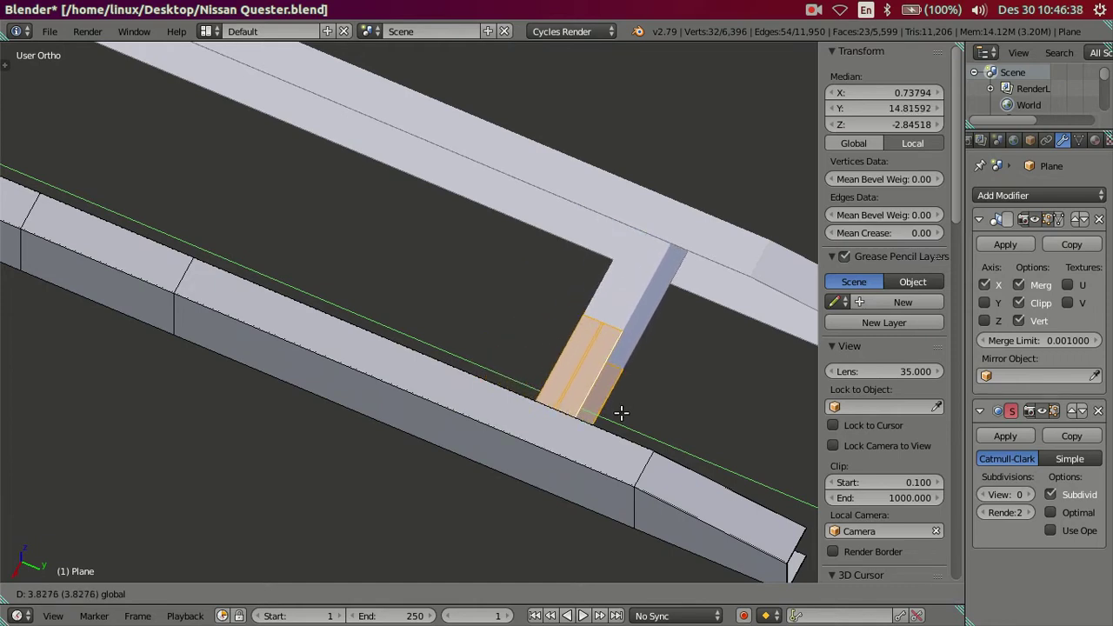
pyautogui.press('Escape')
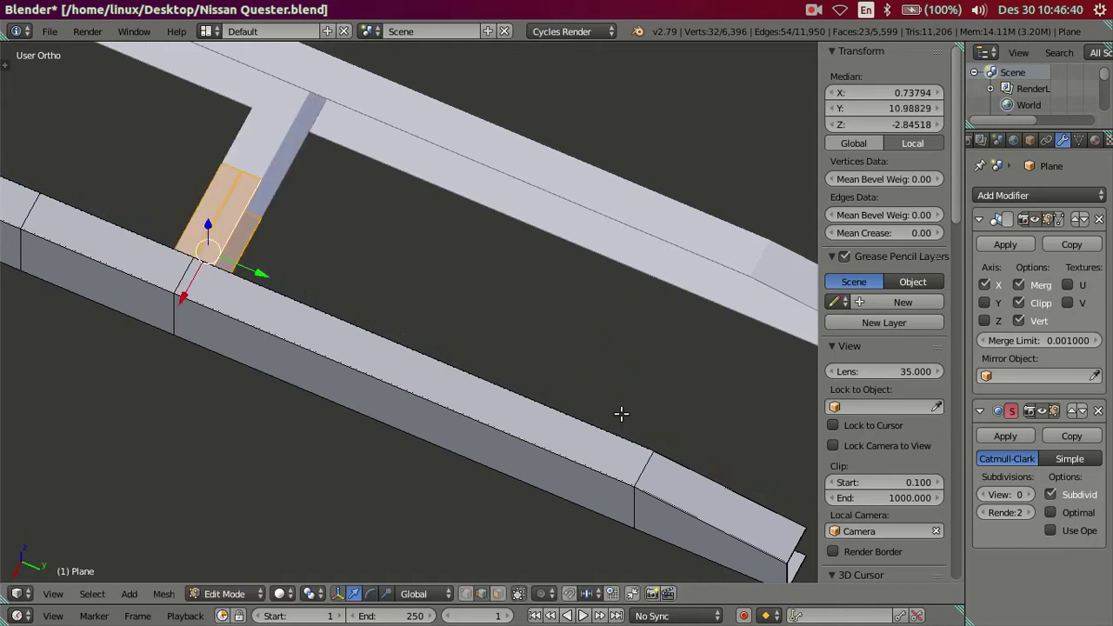
# Duplicate the end piece, place the copy about 4 units along Y, then open the chassis photo.
pyautogui.hotkey('shift', 'd')
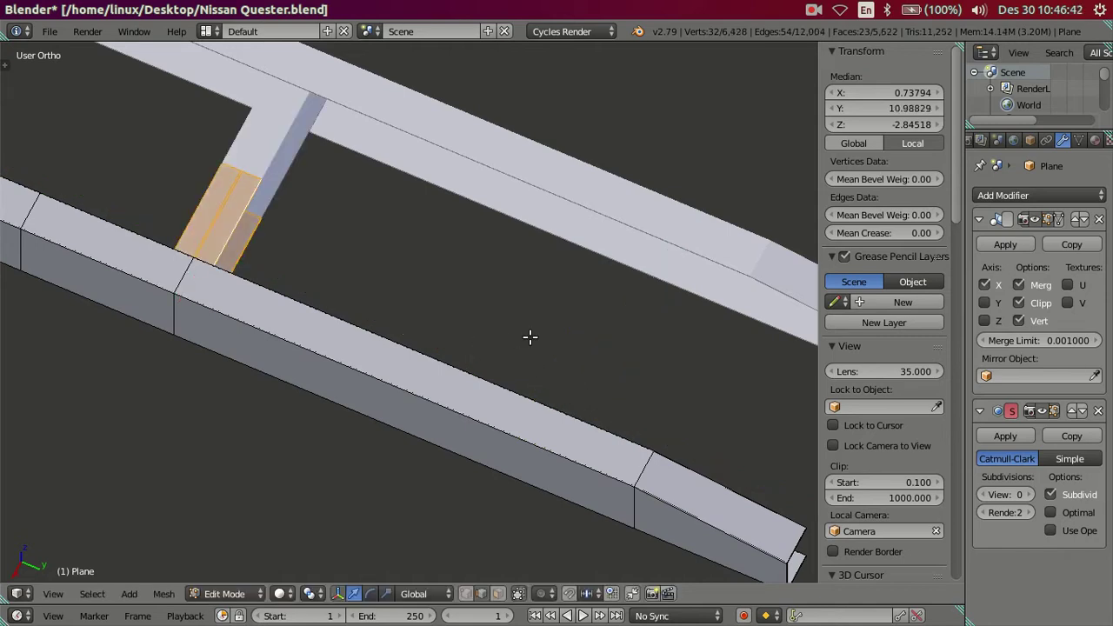
pyautogui.press('Escape')
pyautogui.press('g')
pyautogui.press('y')
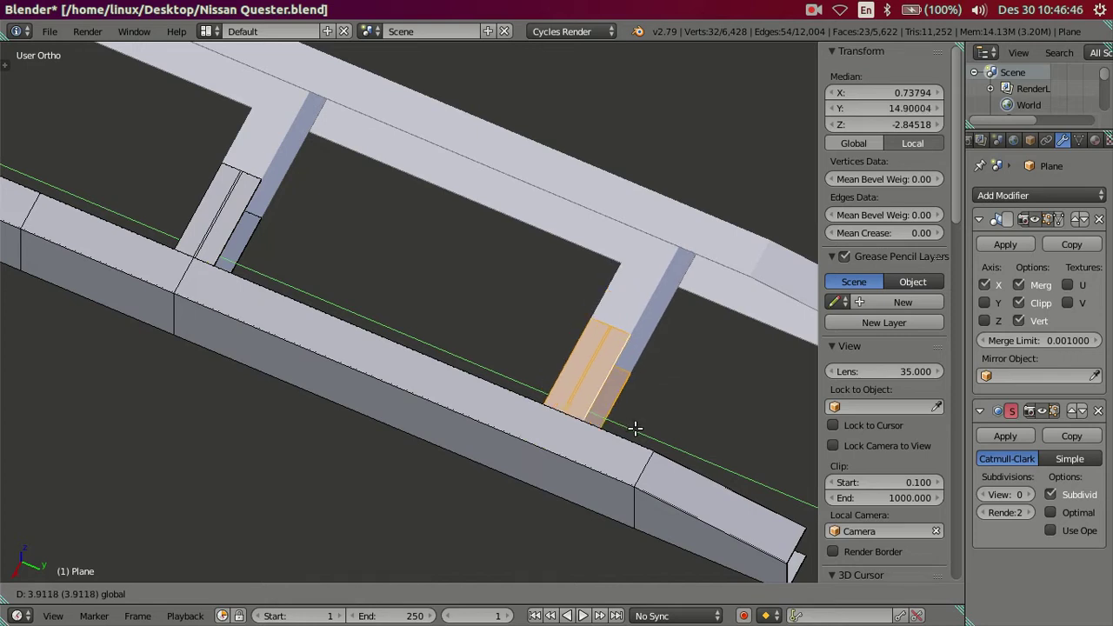
pyautogui.click(641, 435)
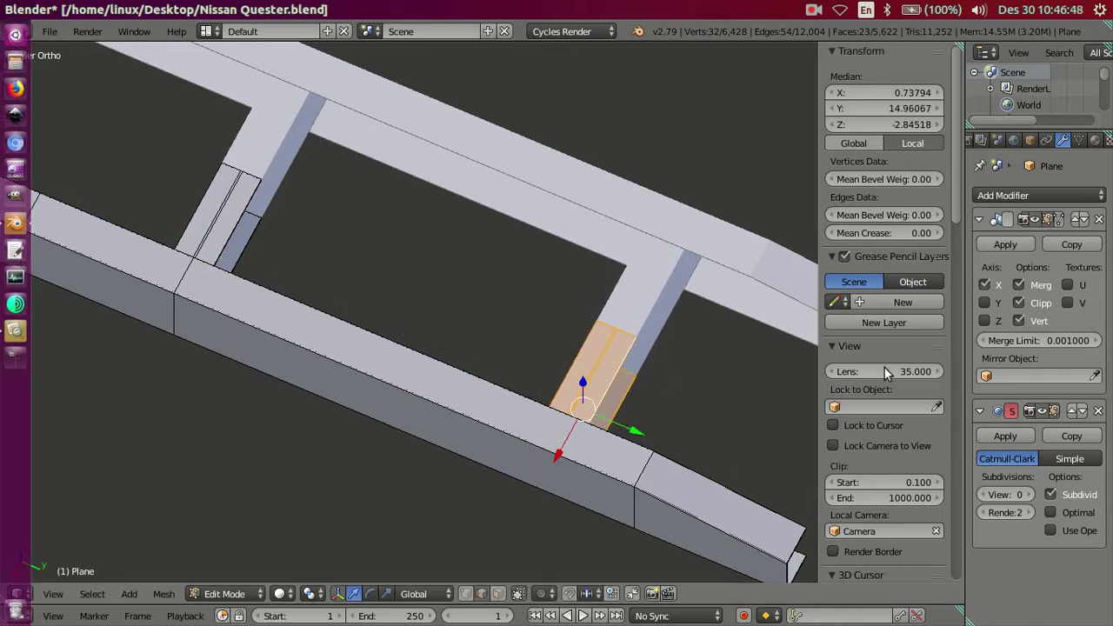
pyautogui.press('n')
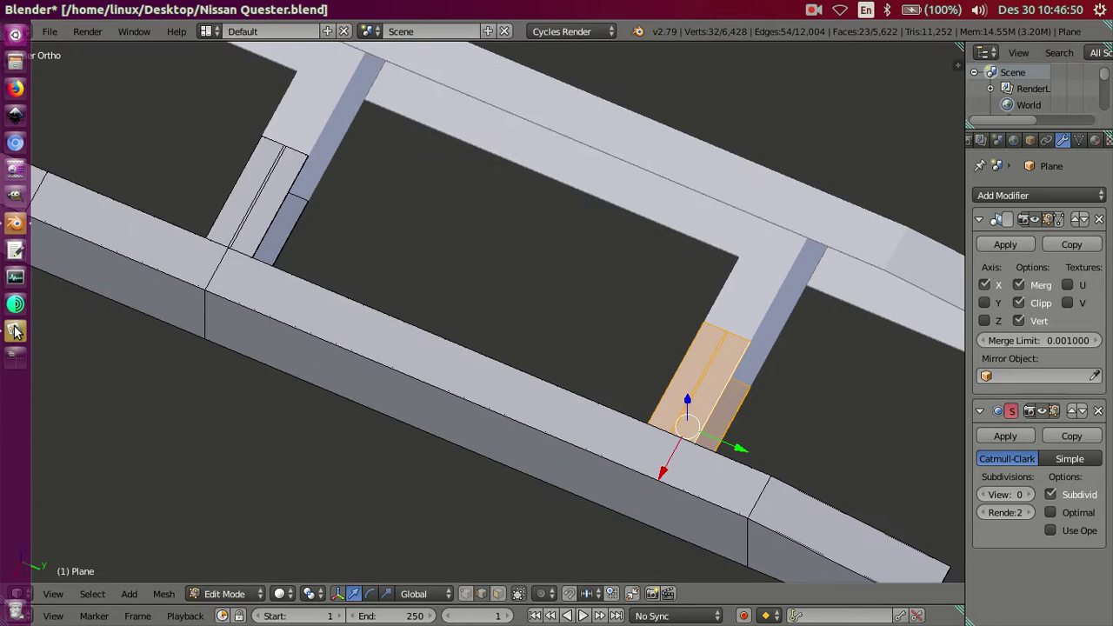
pyautogui.click(15, 330)
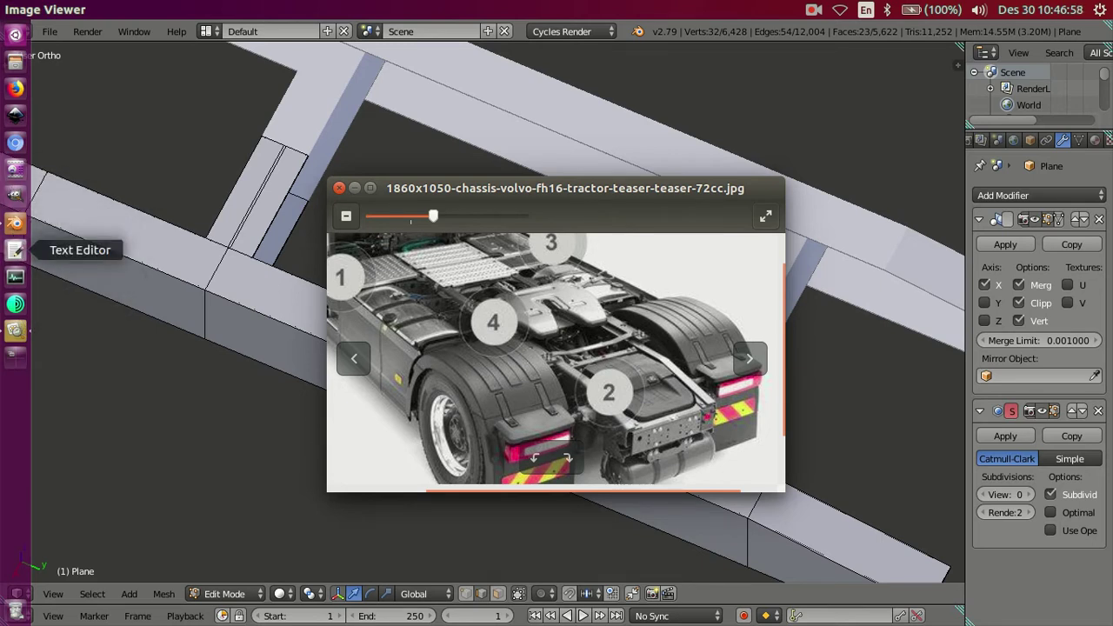
# Close the stray text window and return to Blender, viewing the chassis from a lower side angle.
pyautogui.rightClick(15, 250)
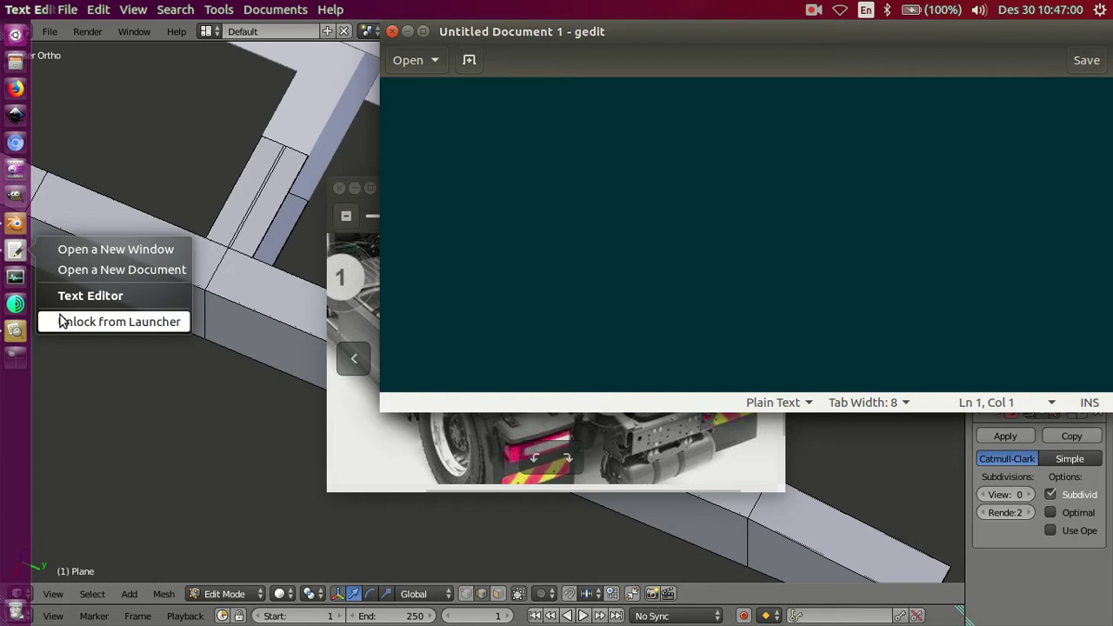
pyautogui.click(393, 32)
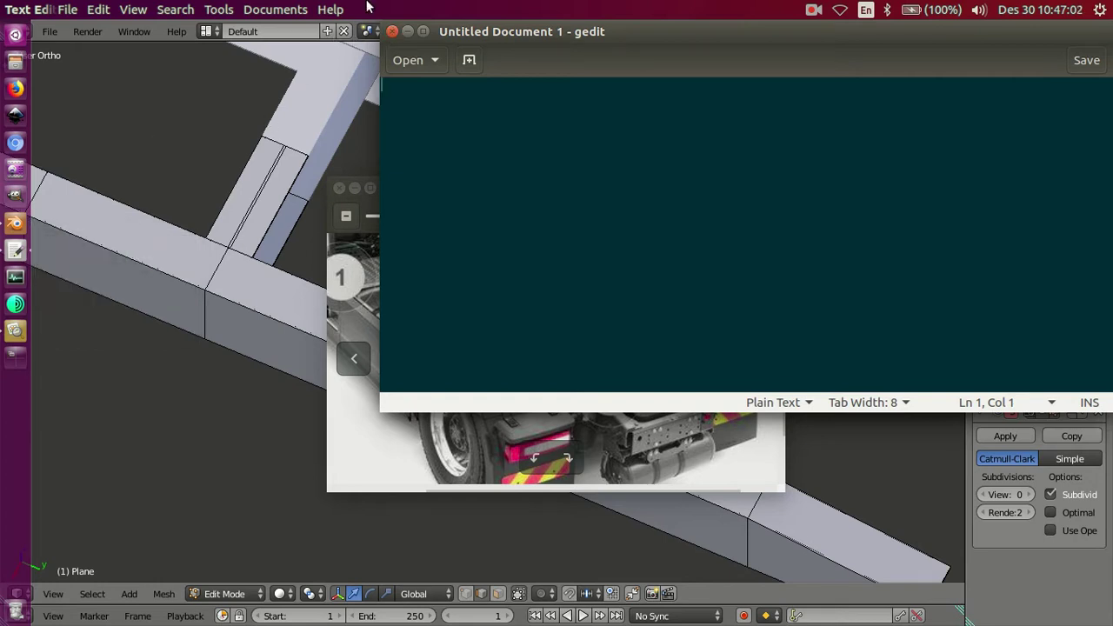
pyautogui.click(392, 31)
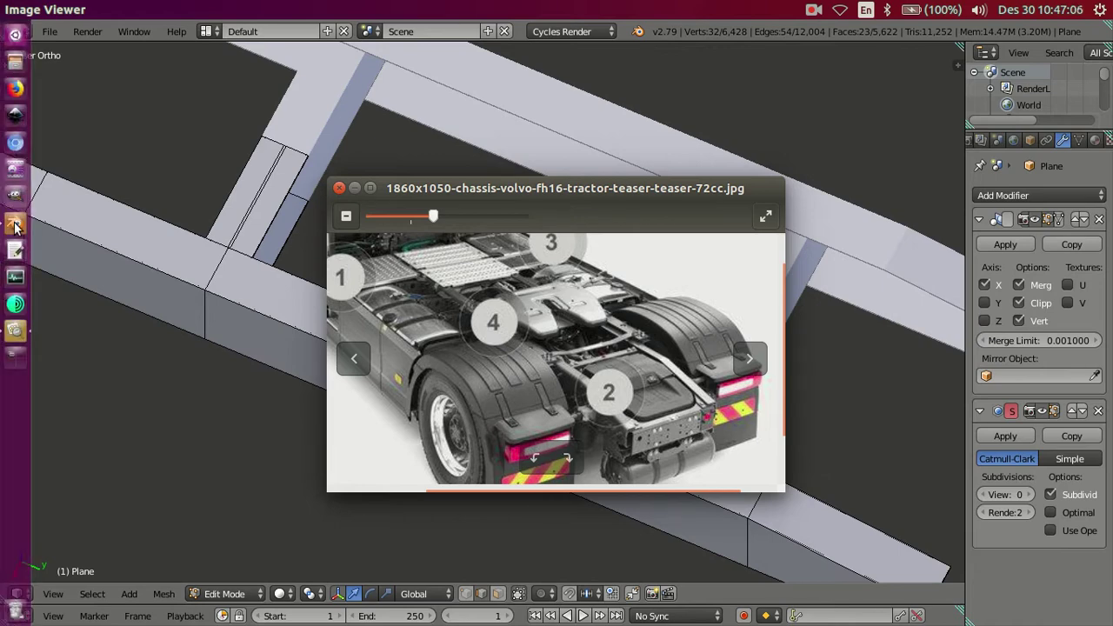
pyautogui.click(18, 229)
pyautogui.scroll(3, 262, 250)
pyautogui.scroll(-4, 262, 249)
pyautogui.moveTo(261, 250)
pyautogui.mouseDown(button='middle')
pyautogui.moveTo(385, 286)
pyautogui.moveTo(418, 343)
pyautogui.moveTo(490, 351)
pyautogui.moveTo(459, 354)
pyautogui.mouseUp(button='middle')
# Slide the first crossmember along the rails to match the truck photo in side view.
pyautogui.press('a')
pyautogui.scroll(2, 460, 355)
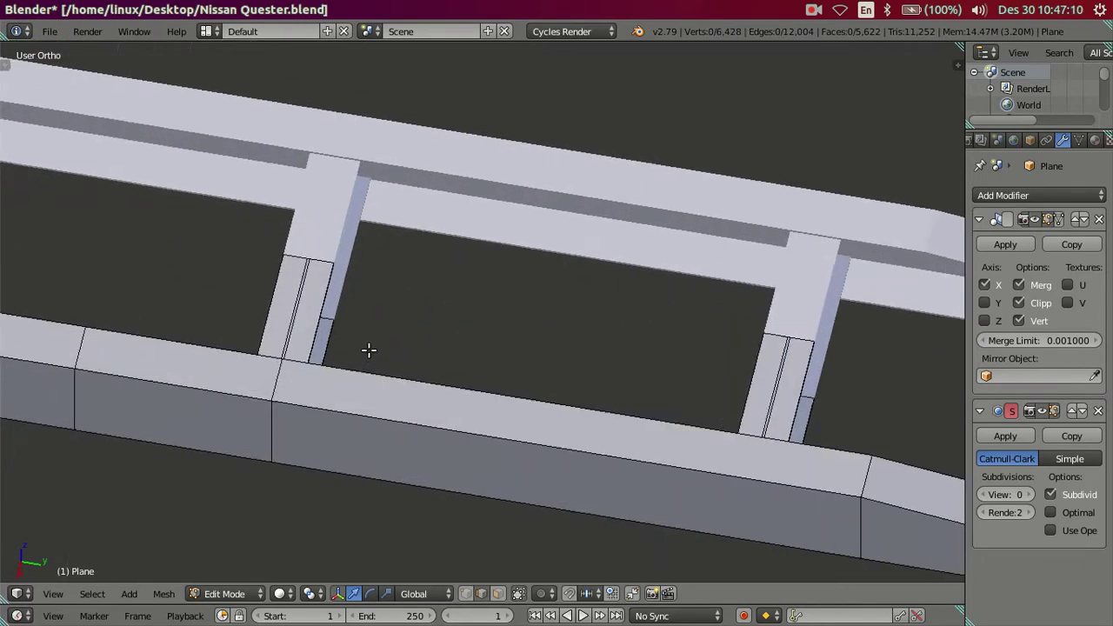
pyautogui.moveTo(368, 348); pyautogui.dragTo(335, 315, button='middle')
pyautogui.scroll(2, 323, 316)
pyautogui.rightClick(339, 288)
pyautogui.hotkey('ctrl', 'l')
pyautogui.scroll(-3, 347, 296)
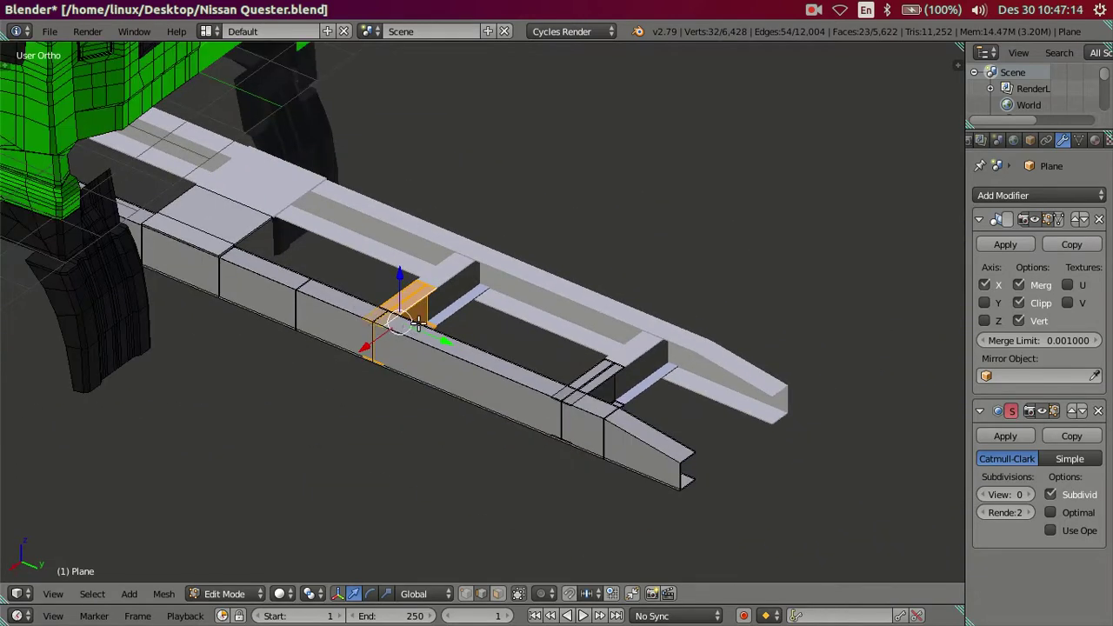
pyautogui.press('KP_3')
pyautogui.scroll(3, 534, 336)
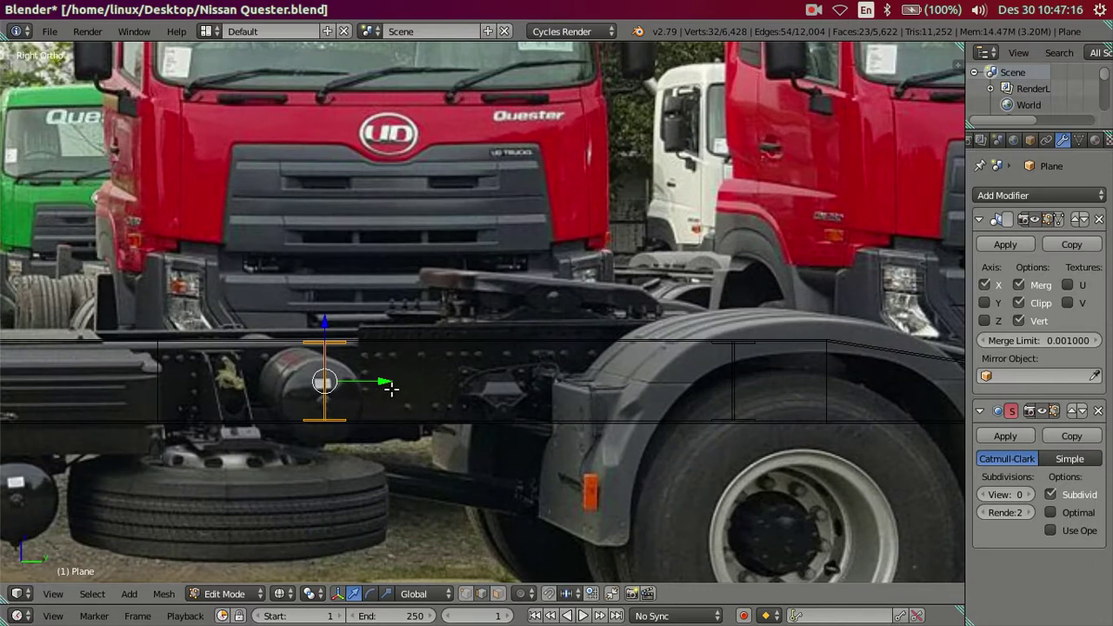
pyautogui.moveTo(385, 381); pyautogui.dragTo(316, 369)
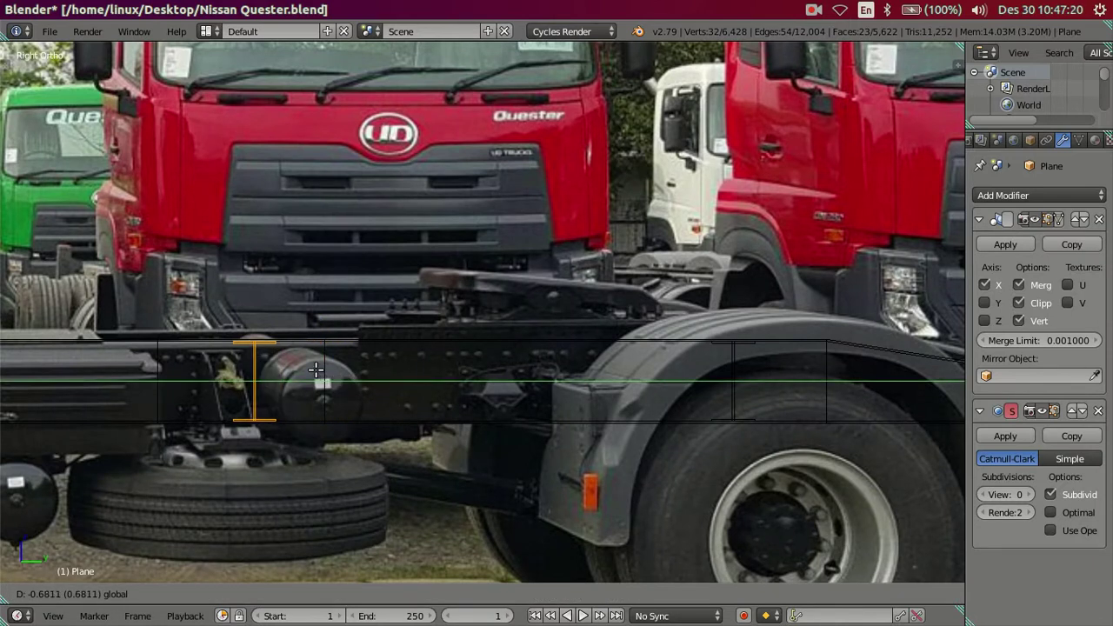
pyautogui.moveTo(316, 370); pyautogui.dragTo(360, 388)
pyautogui.moveTo(360, 388); pyautogui.dragTo(406, 450, button='middle')
# Move a second crossmember forward along the rails toward the cab.
pyautogui.press('a')
pyautogui.moveTo(426, 396)
pyautogui.mouseDown(button='middle')
pyautogui.moveTo(499, 467)
pyautogui.moveTo(443, 356)
pyautogui.moveTo(485, 326)
pyautogui.moveTo(421, 255)
pyautogui.moveTo(438, 316)
pyautogui.moveTo(443, 290)
pyautogui.moveTo(427, 348)
pyautogui.moveTo(561, 301)
pyautogui.mouseUp(button='middle')
pyautogui.rightClick(428, 310)
pyautogui.hotkey('ctrl', 'l')
pyautogui.press('KP_3')
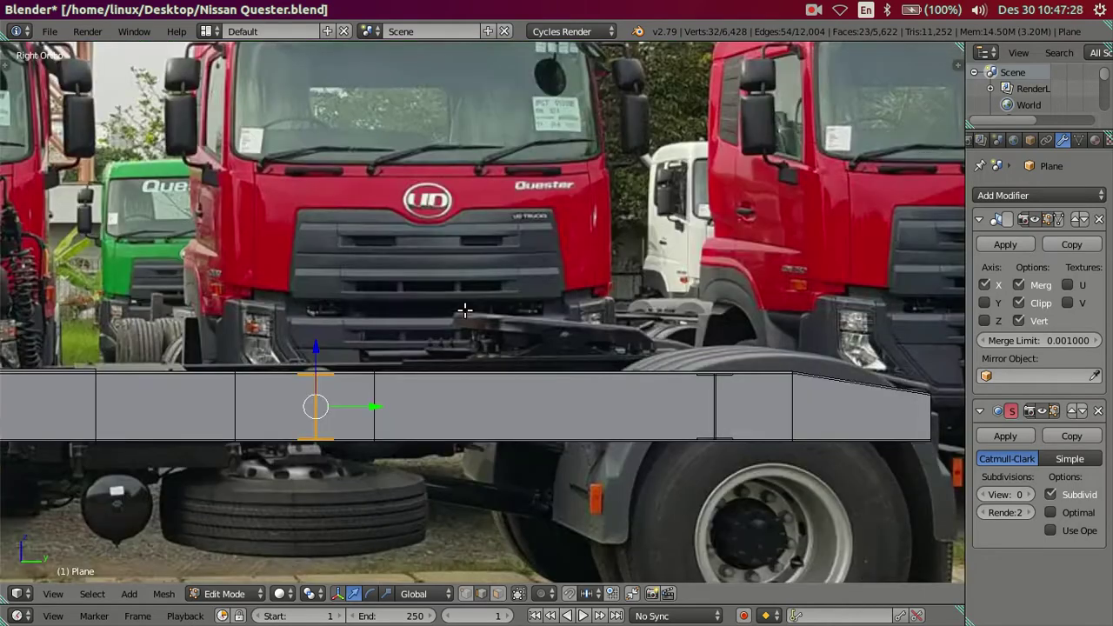
pyautogui.scroll(-4, 465, 310)
pyautogui.scroll(1, 393, 378)
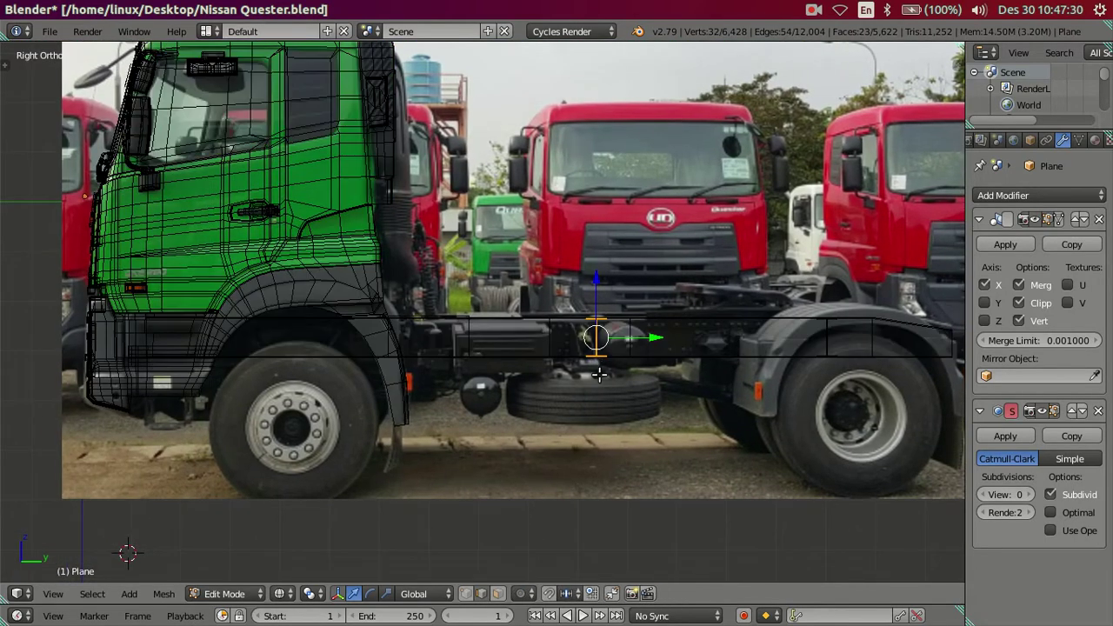
pyautogui.moveTo(651, 337); pyautogui.dragTo(251, 332)
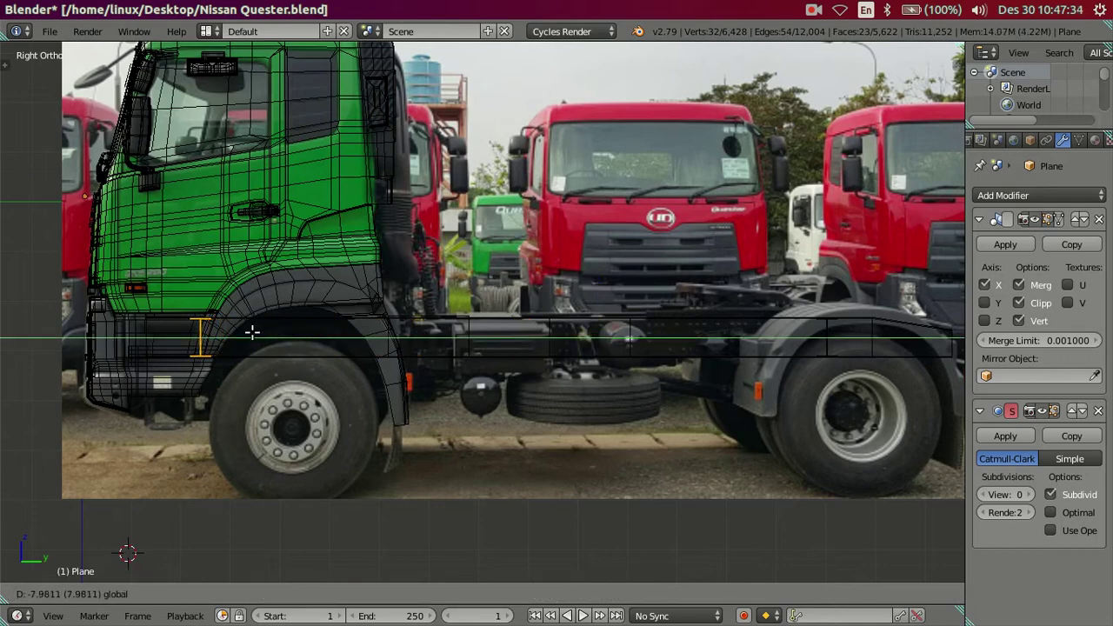
pyautogui.click(251, 331)
# Duplicate a ladder crossmember piece and move it along the chassis length.
pyautogui.moveTo(335, 336)
pyautogui.mouseDown(button='middle')
pyautogui.moveTo(348, 398)
pyautogui.moveTo(203, 357)
pyautogui.moveTo(162, 367)
pyautogui.moveTo(306, 407)
pyautogui.moveTo(480, 377)
pyautogui.moveTo(490, 323)
pyautogui.moveTo(435, 318)
pyautogui.moveTo(354, 281)
pyautogui.moveTo(463, 336)
pyautogui.moveTo(596, 351)
pyautogui.moveTo(586, 467)
pyautogui.mouseUp(button='middle')
pyautogui.press('a')
pyautogui.rightClick(390, 281)
pyautogui.rightClick(390, 281)
pyautogui.hotkey('shift', 'd')
pyautogui.rightClick(597, 347)
pyautogui.press('g')
pyautogui.press('y')
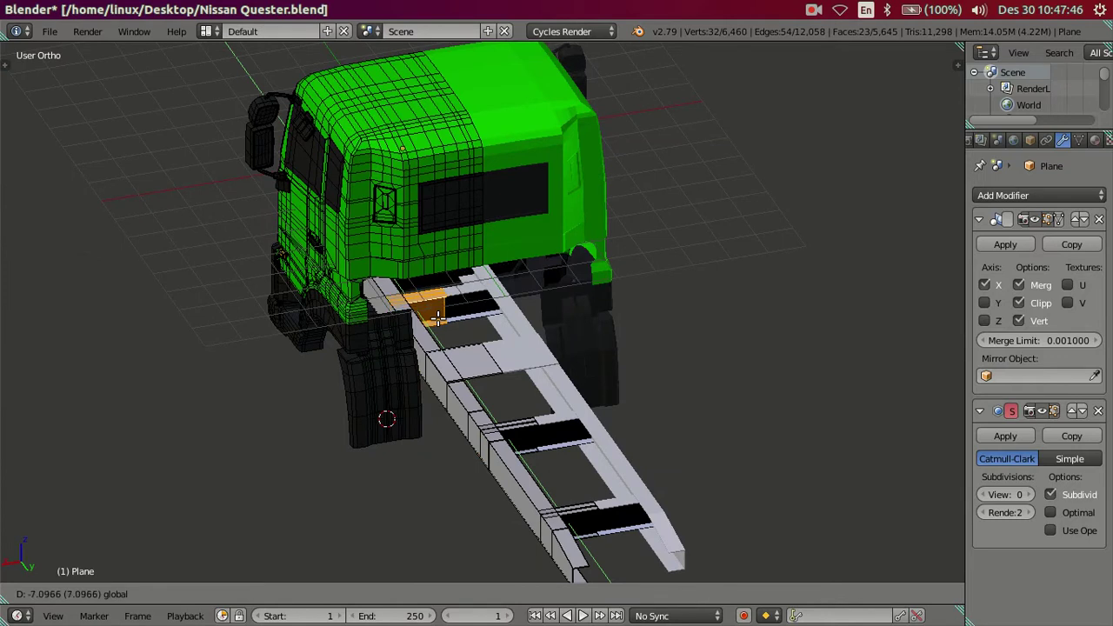
pyautogui.click(428, 318)
# Align the duplicated crossmember with the photo at the rails' front end in wireframe side view.
pyautogui.press('KP_3')
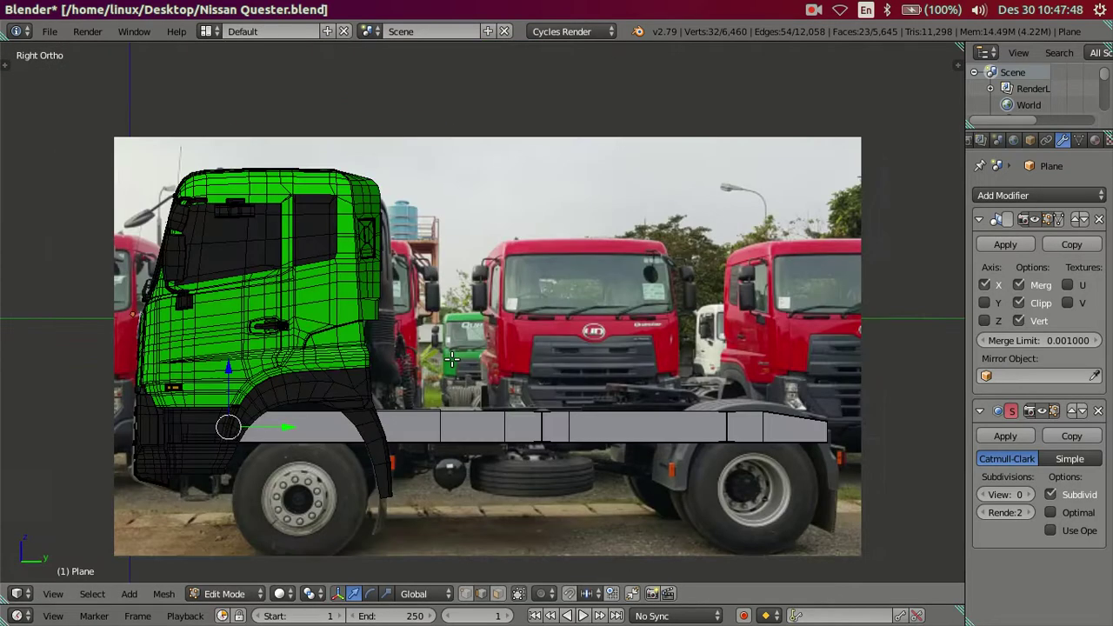
pyautogui.press('z')
pyautogui.press('g')
pyautogui.press('y')
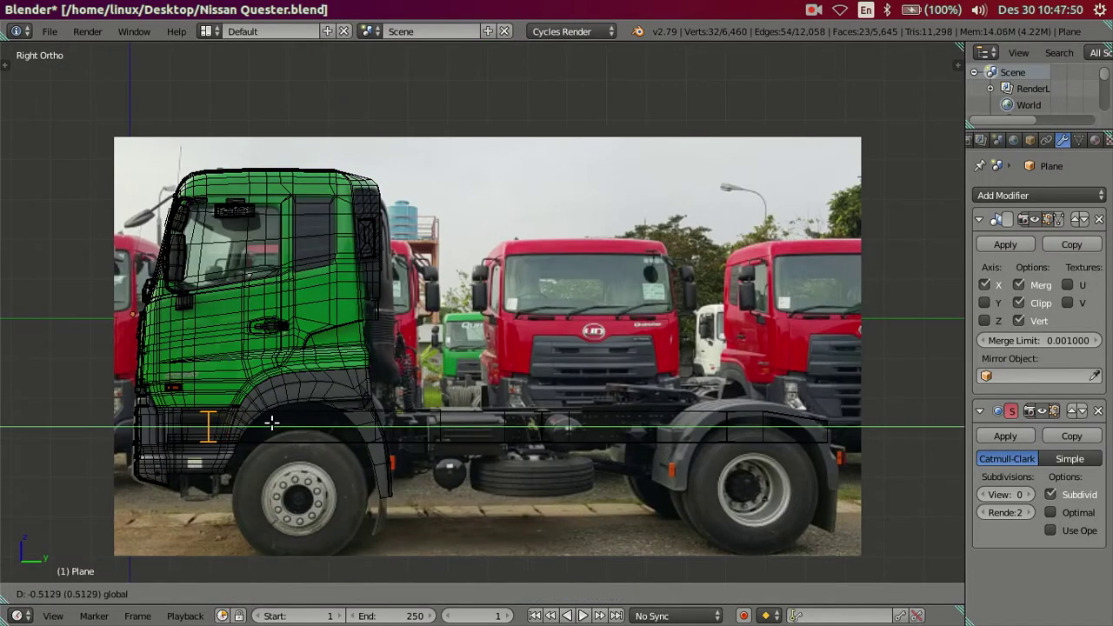
pyautogui.click(272, 423)
pyautogui.moveTo(318, 417)
pyautogui.mouseDown(button='middle')
pyautogui.moveTo(531, 440)
pyautogui.moveTo(393, 433)
pyautogui.mouseUp(button='middle')
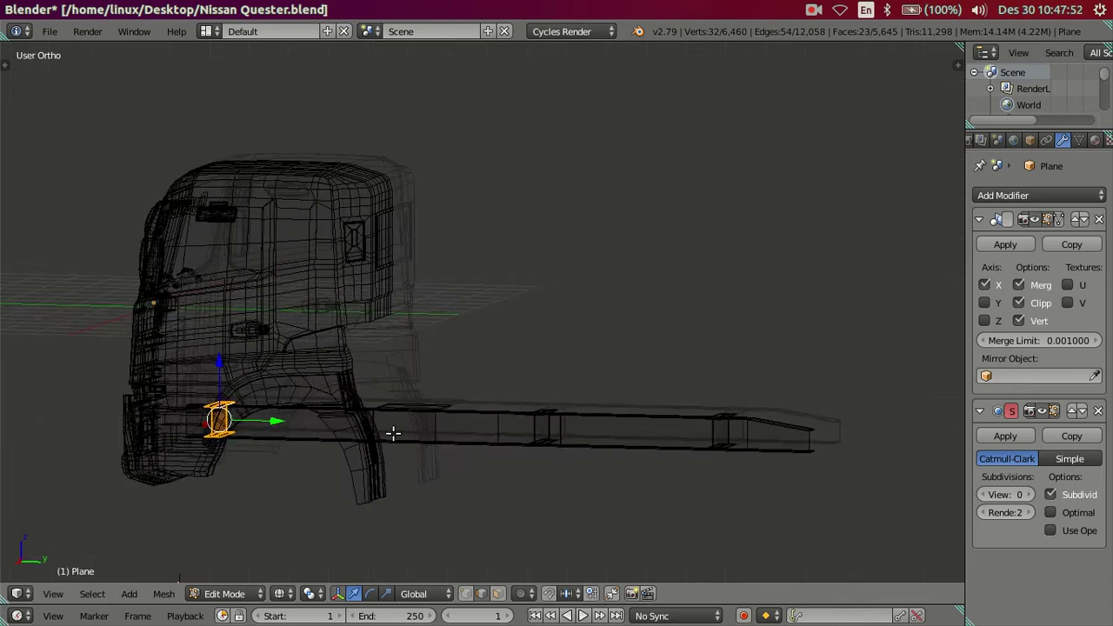
pyautogui.press('g')
pyautogui.press('y')
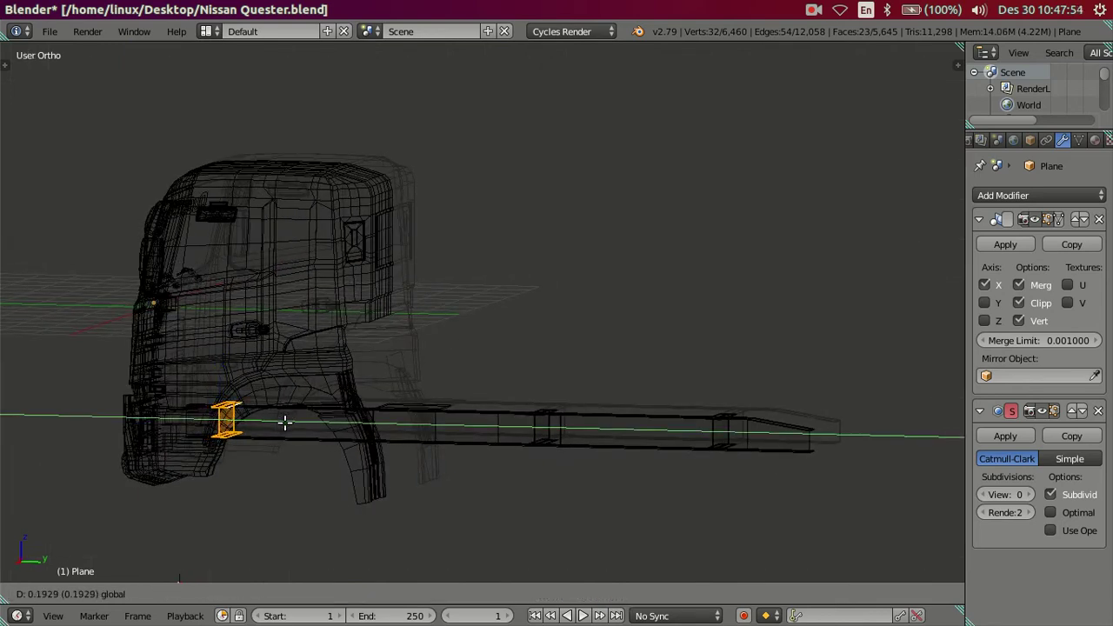
pyautogui.click(285, 422)
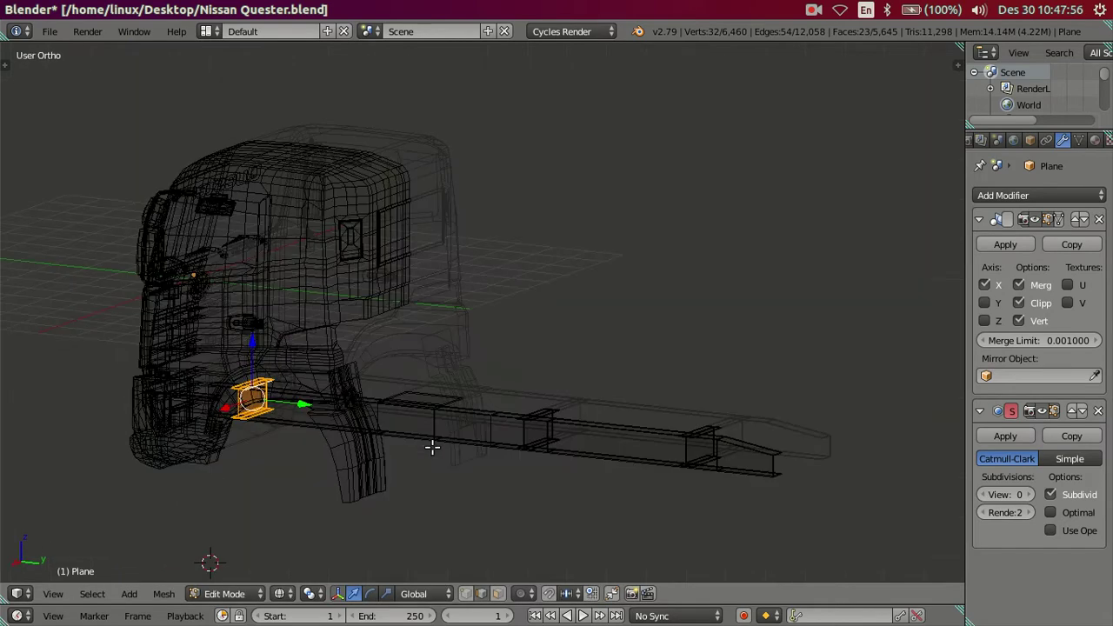
pyautogui.press('z')
pyautogui.press('a')
# Orbit to a rear view to inspect the chassis rails.
pyautogui.moveTo(430, 447); pyautogui.dragTo(510, 442, button='middle')
pyautogui.scroll(2, 517, 465)
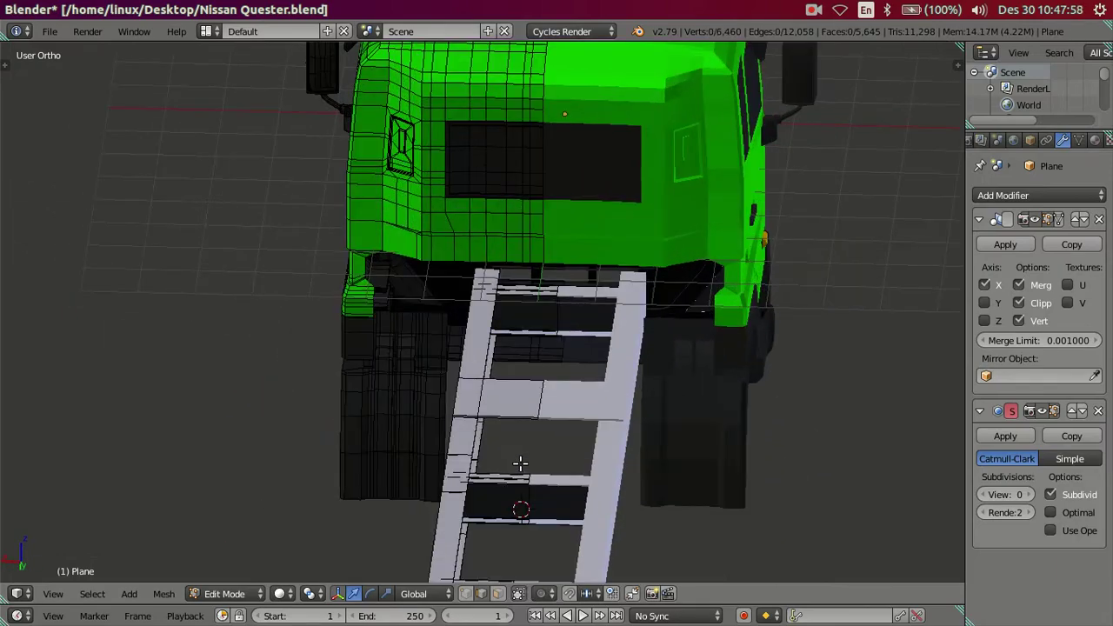
pyautogui.scroll(2, 514, 380)
pyautogui.moveTo(514, 380)
pyautogui.mouseDown(button='middle')
pyautogui.moveTo(590, 406)
pyautogui.moveTo(621, 380)
pyautogui.moveTo(638, 406)
pyautogui.moveTo(490, 365)
pyautogui.moveTo(479, 348)
pyautogui.moveTo(484, 363)
pyautogui.moveTo(560, 296)
pyautogui.moveTo(514, 286)
pyautogui.moveTo(552, 350)
pyautogui.mouseUp(button='middle')
pyautogui.scroll(2, 600, 391)
pyautogui.scroll(2, 445, 324)
# Duplicate the top plate patch on the rail and move the copy along it.
pyautogui.rightClick(340, 292)
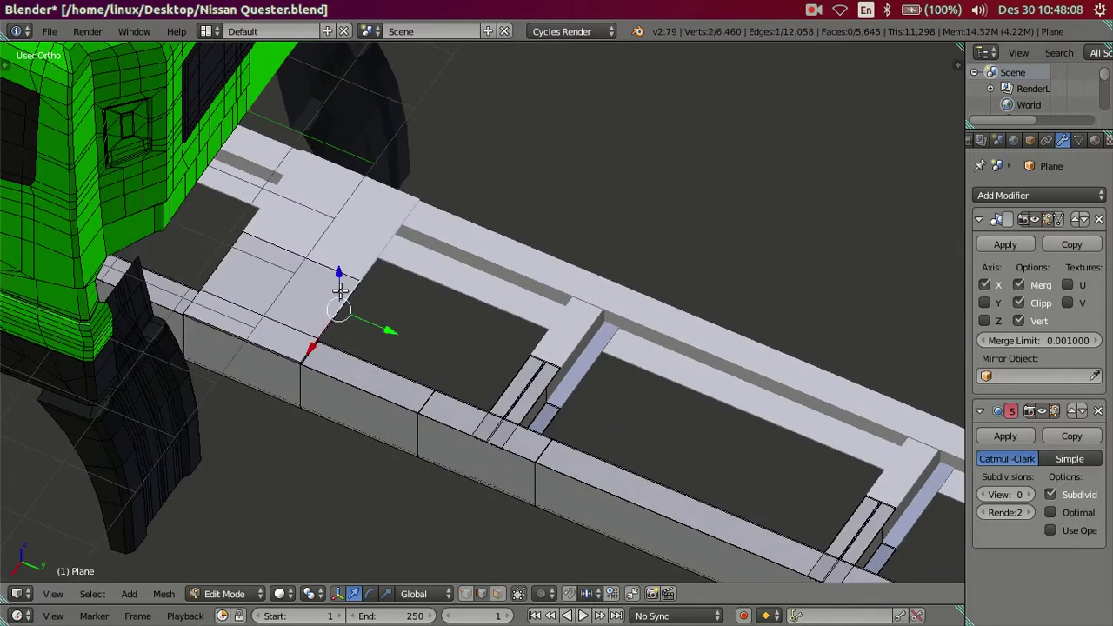
pyautogui.press('ctrl+KP_Add')
pyautogui.hotkey('shift', 'd')
pyautogui.rightClick(363, 329)
pyautogui.press('g')
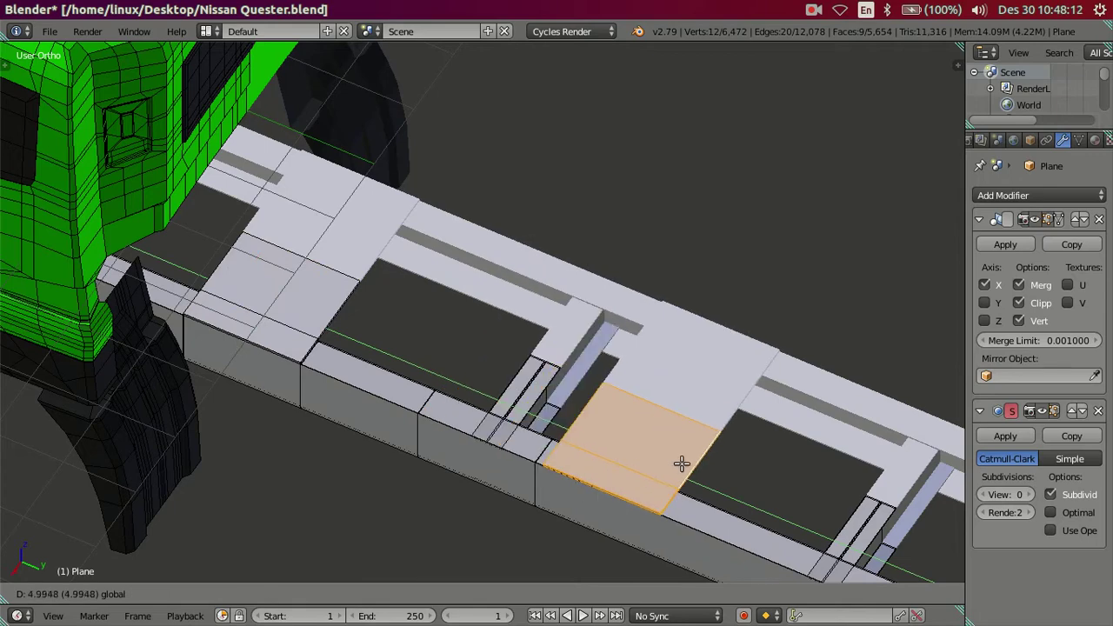
pyautogui.click(713, 478)
# Fine-tune the plate between the crossmembers in side view, then show the Volvo chassis photo.
pyautogui.press('KP_3')
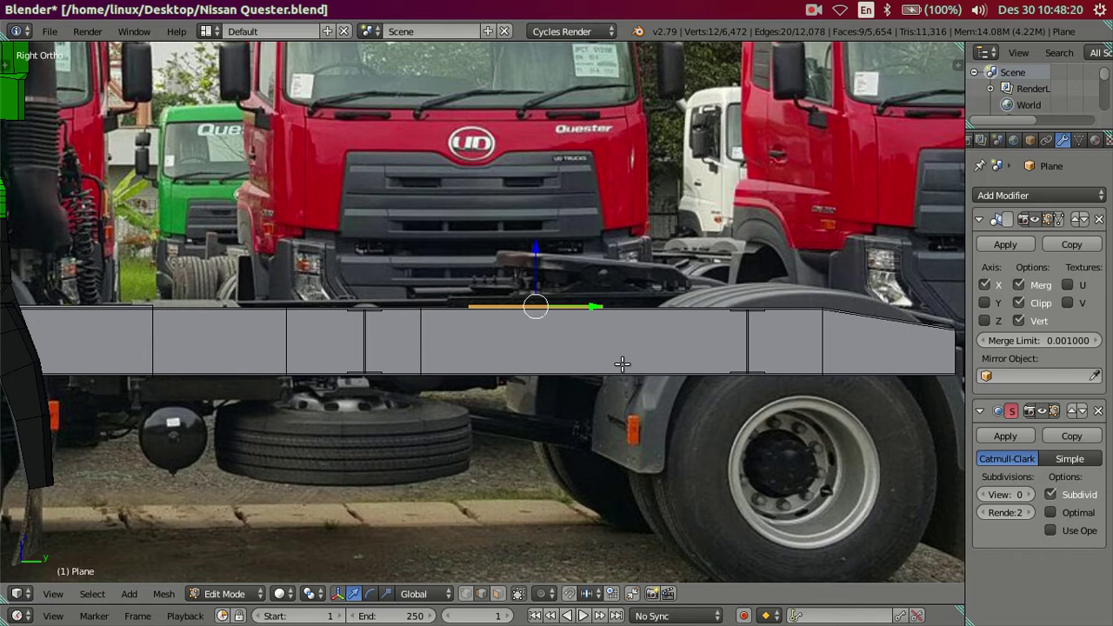
pyautogui.moveTo(579, 326); pyautogui.dragTo(580, 333, button='middle')
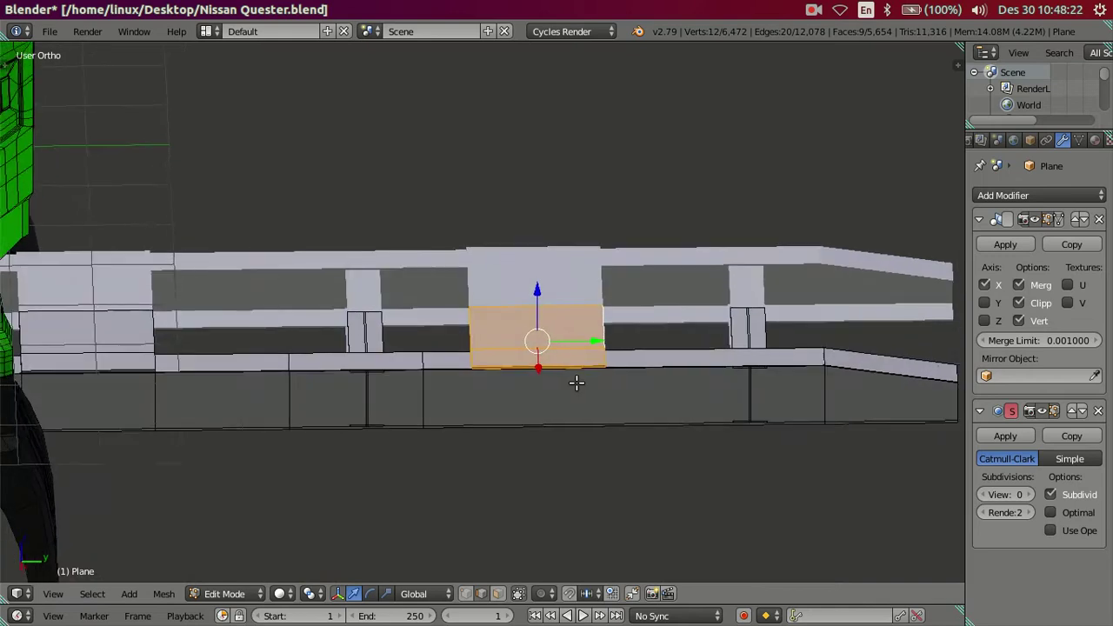
pyautogui.press('KP_3')
pyautogui.moveTo(592, 330)
pyautogui.mouseDown(button='middle')
pyautogui.moveTo(622, 342)
pyautogui.moveTo(614, 409)
pyautogui.mouseUp(button='middle')
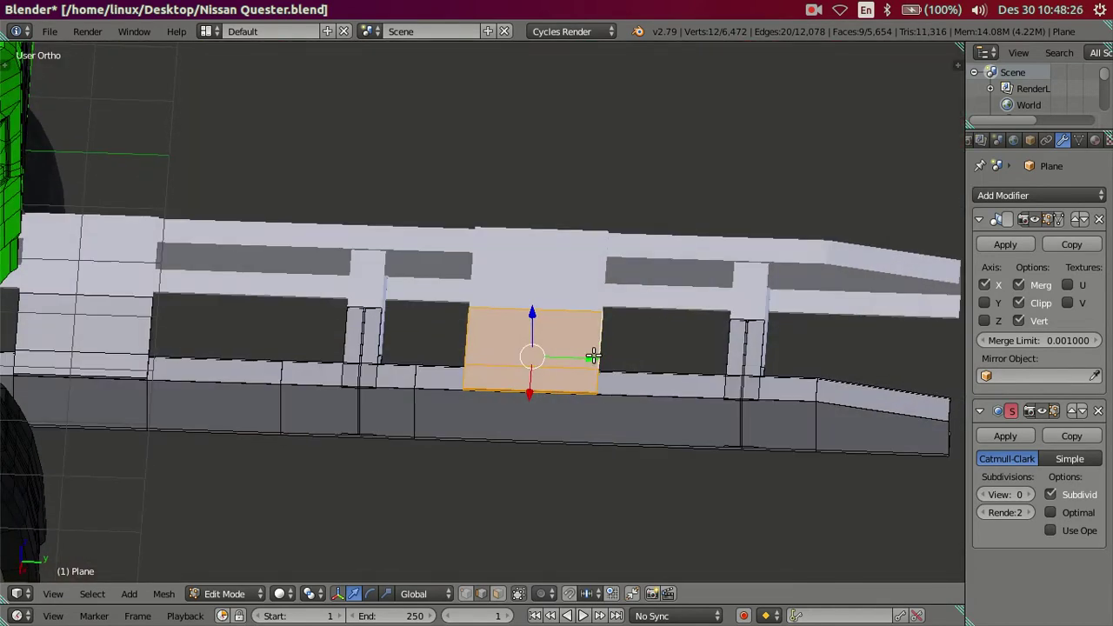
pyautogui.press('g')
pyautogui.press('y')
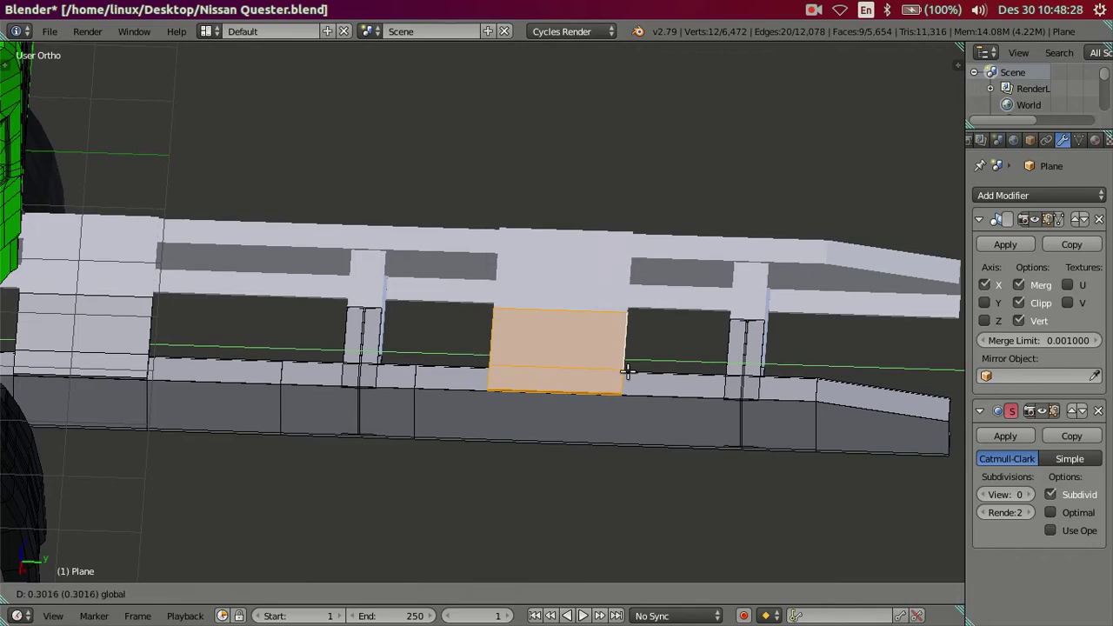
pyautogui.click(629, 373)
pyautogui.moveTo(631, 412)
pyautogui.mouseDown(button='middle')
pyautogui.moveTo(501, 361)
pyautogui.moveTo(462, 266)
pyautogui.moveTo(461, 359)
pyautogui.mouseUp(button='middle')
pyautogui.scroll(-5, 502, 361)
pyautogui.click(15, 330)
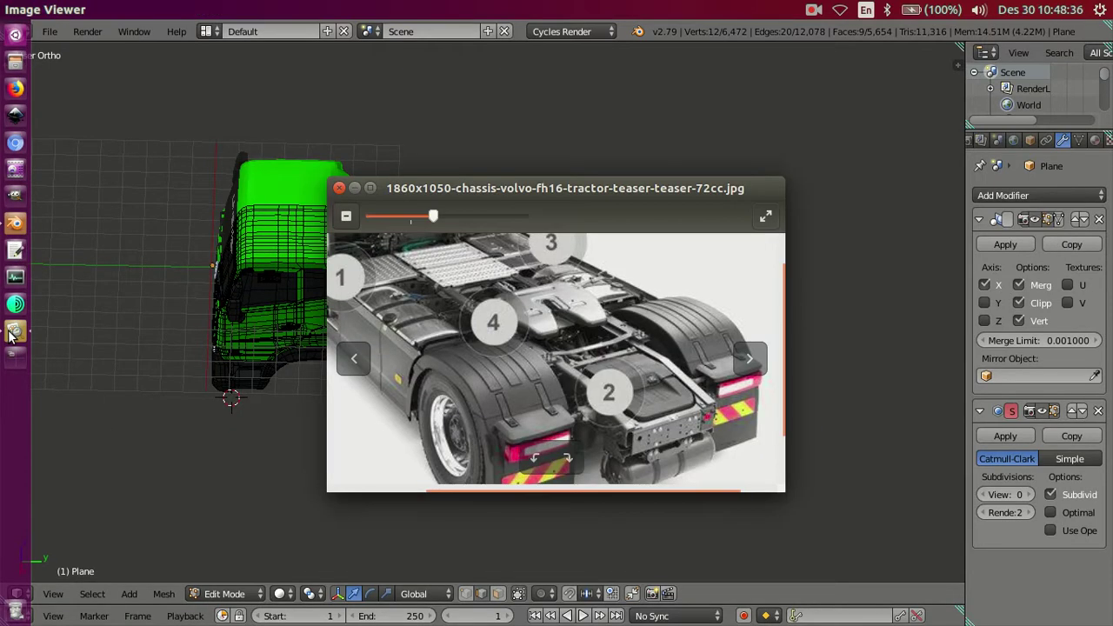
# Return to Blender and compare the chassis with the truck photo in solid and wireframe side views.
pyautogui.click(150, 193)
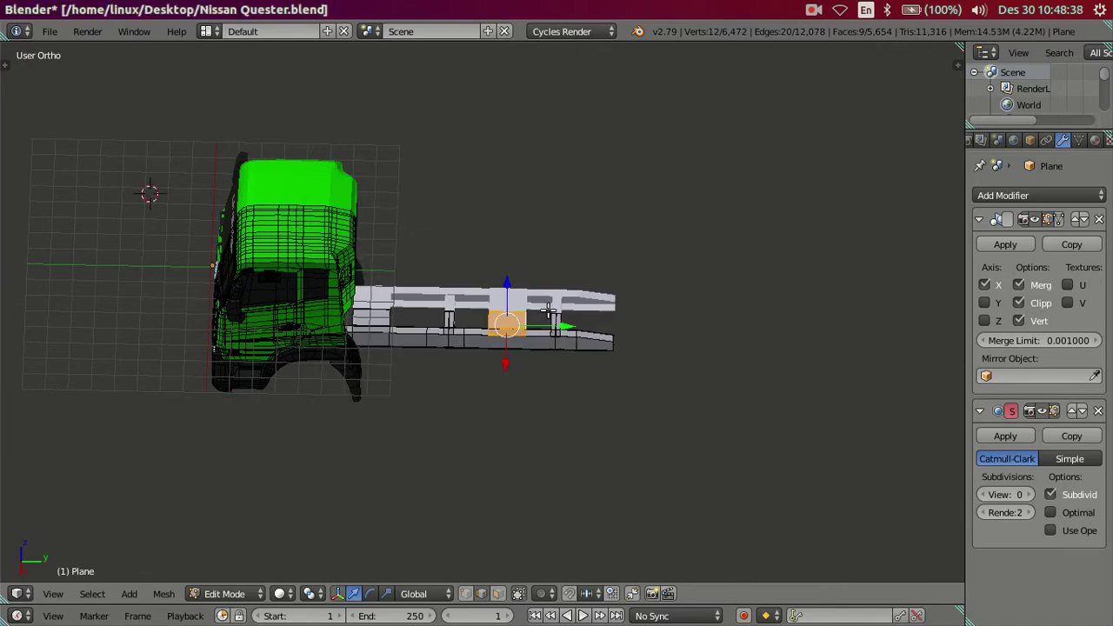
pyautogui.press('KP_3')
pyautogui.scroll(4, 550, 310)
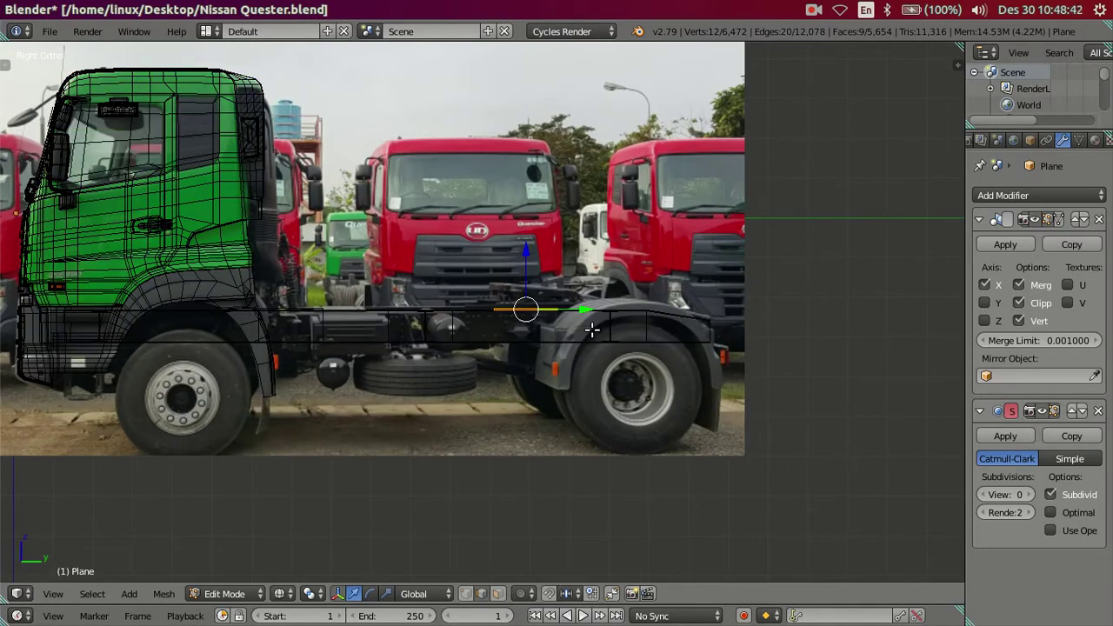
pyautogui.press('z')
pyautogui.moveTo(591, 330)
pyautogui.mouseDown(button='middle')
pyautogui.moveTo(589, 447)
pyautogui.moveTo(561, 478)
pyautogui.moveTo(585, 394)
pyautogui.mouseUp(button='middle')
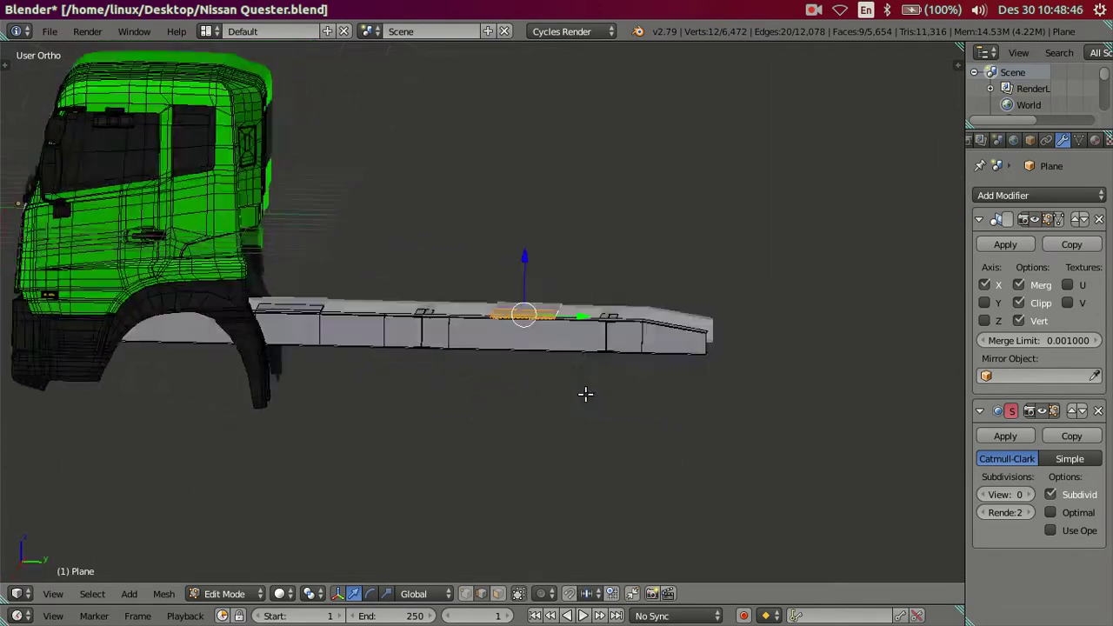
pyautogui.press('KP_3')
pyautogui.press('z')
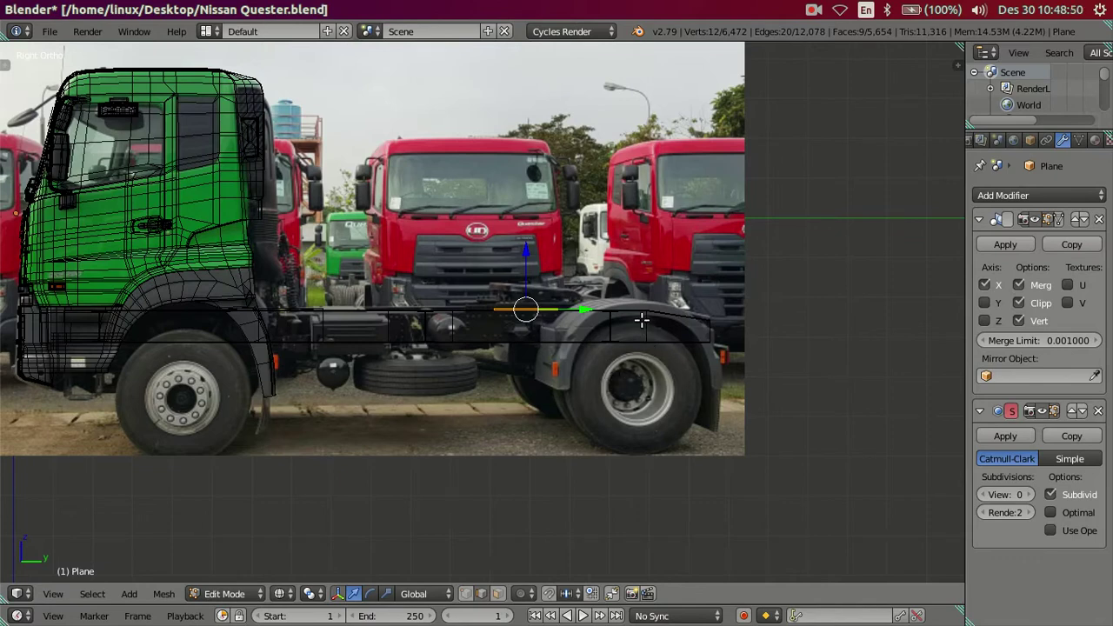
pyautogui.press('z')
# Deselect the plate, switch to face selection, and view the chassis obliquely.
pyautogui.moveTo(642, 315)
pyautogui.mouseDown(button='middle')
pyautogui.moveTo(517, 343)
pyautogui.moveTo(513, 409)
pyautogui.moveTo(507, 378)
pyautogui.moveTo(462, 469)
pyautogui.mouseUp(button='middle')
pyautogui.scroll(4, 513, 409)
pyautogui.scroll(2, 538, 399)
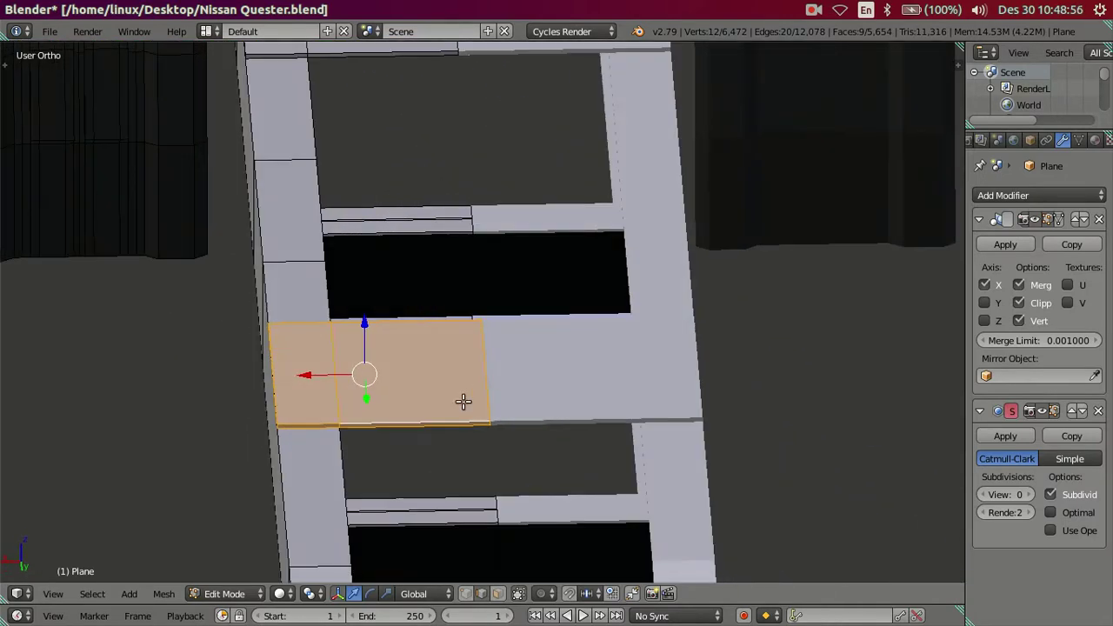
pyautogui.scroll(2, 467, 366)
pyautogui.keyDown('shift'); pyautogui.moveTo(468, 366); pyautogui.dragTo(533, 317, button='middle'); pyautogui.keyUp('shift')
pyautogui.click(497, 593)
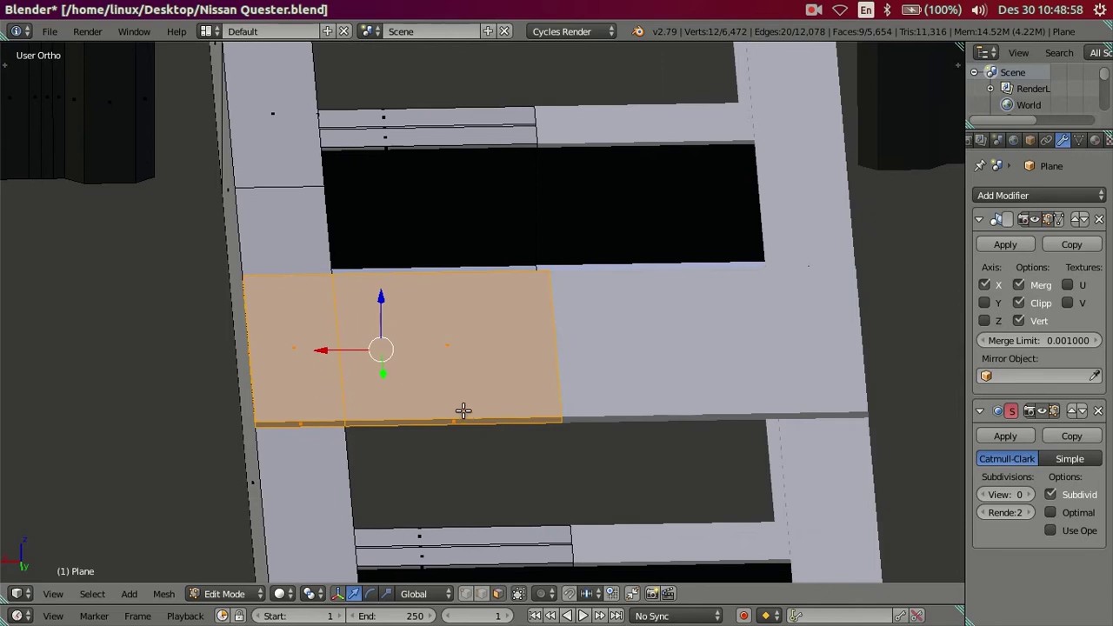
pyautogui.press('a')
pyautogui.moveTo(459, 410); pyautogui.dragTo(552, 406, button='middle')
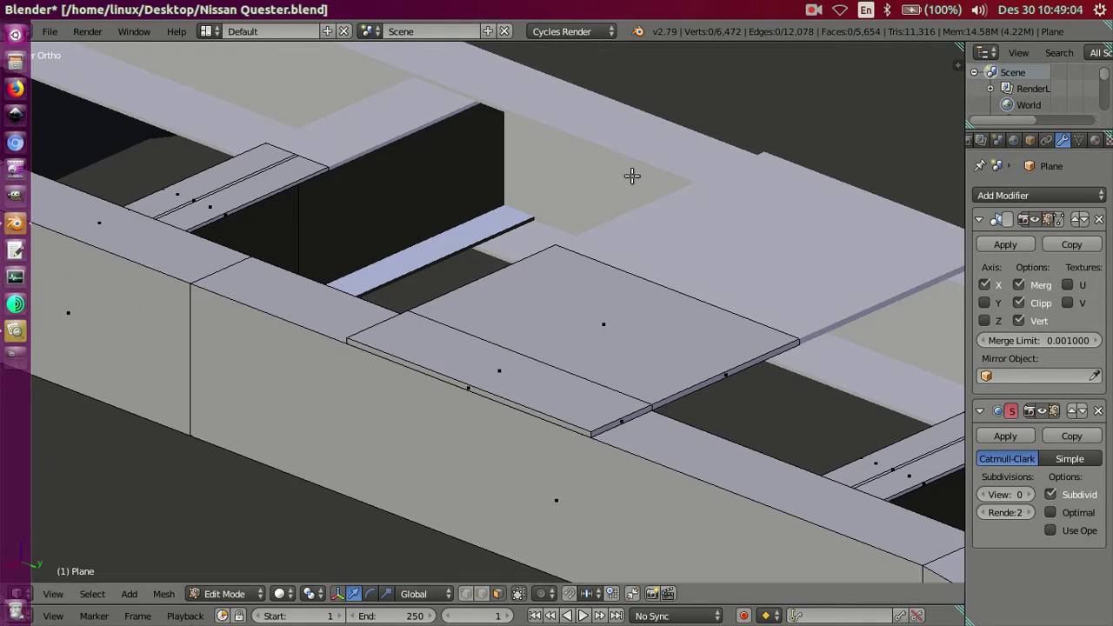
# Zoom out in Right Ortho view and bring up the Volvo FH16 chassis reference photo.
pyautogui.press('KP_3')
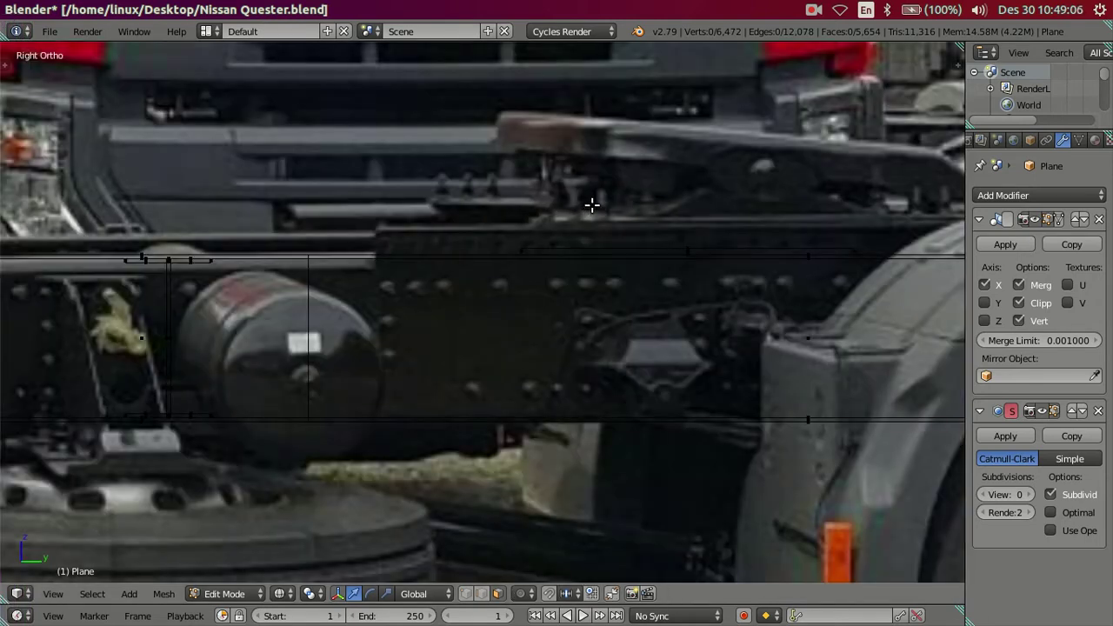
pyautogui.scroll(-2, 591, 204)
pyautogui.scroll(-1, 685, 191)
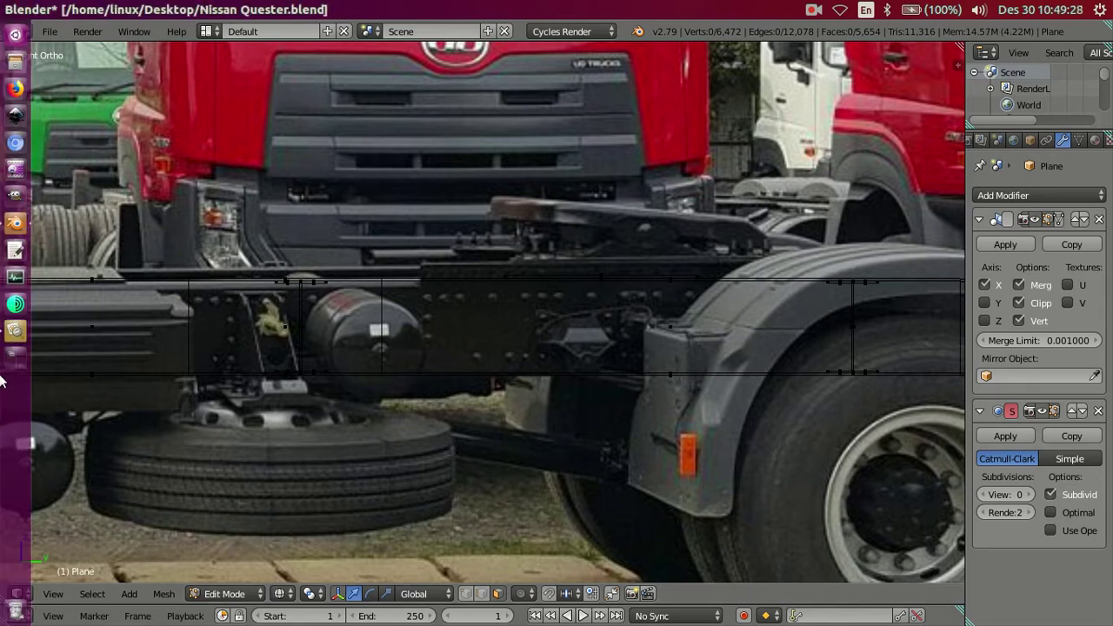
pyautogui.click(18, 329)
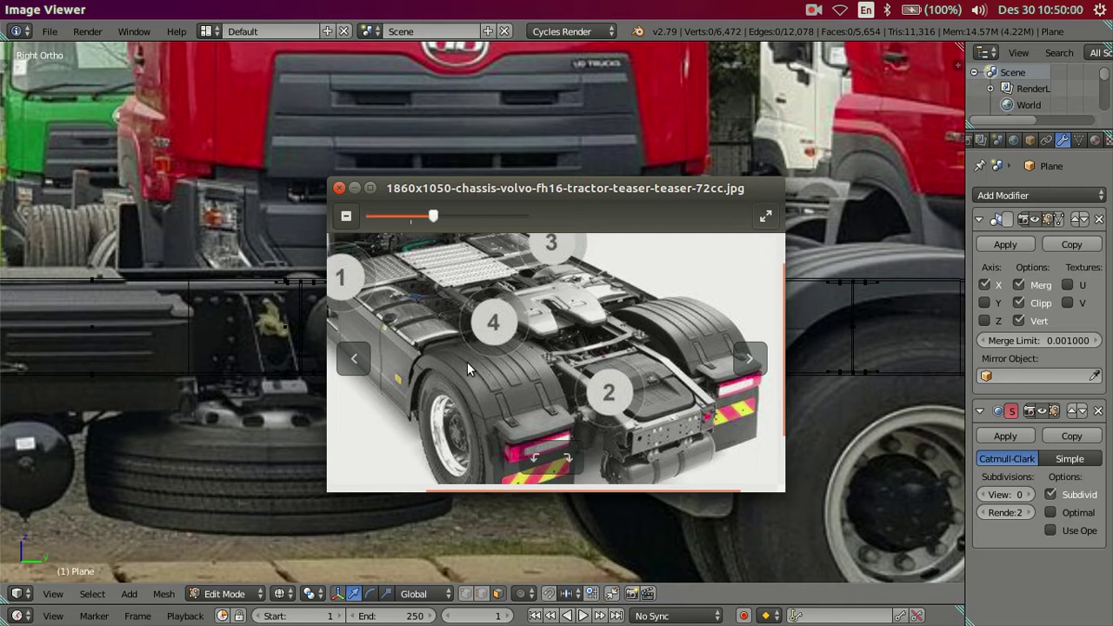
# Switch the chassis mesh to edge select mode and bring up the Volvo chassis reference image.
pyautogui.click(201, 136)
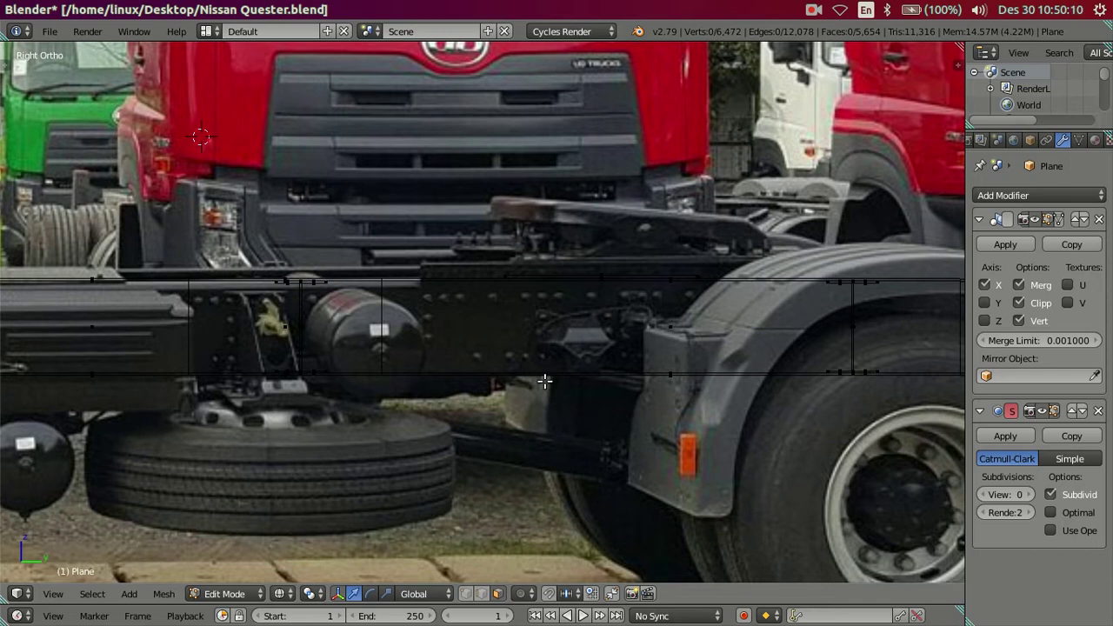
pyautogui.click(481, 594)
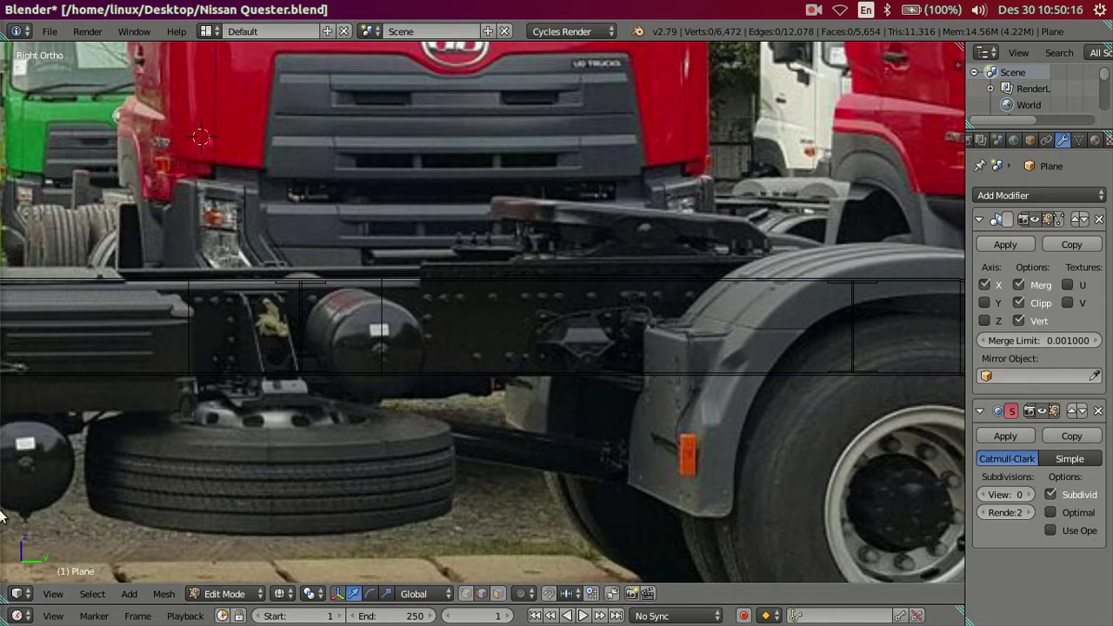
pyautogui.click(16, 331)
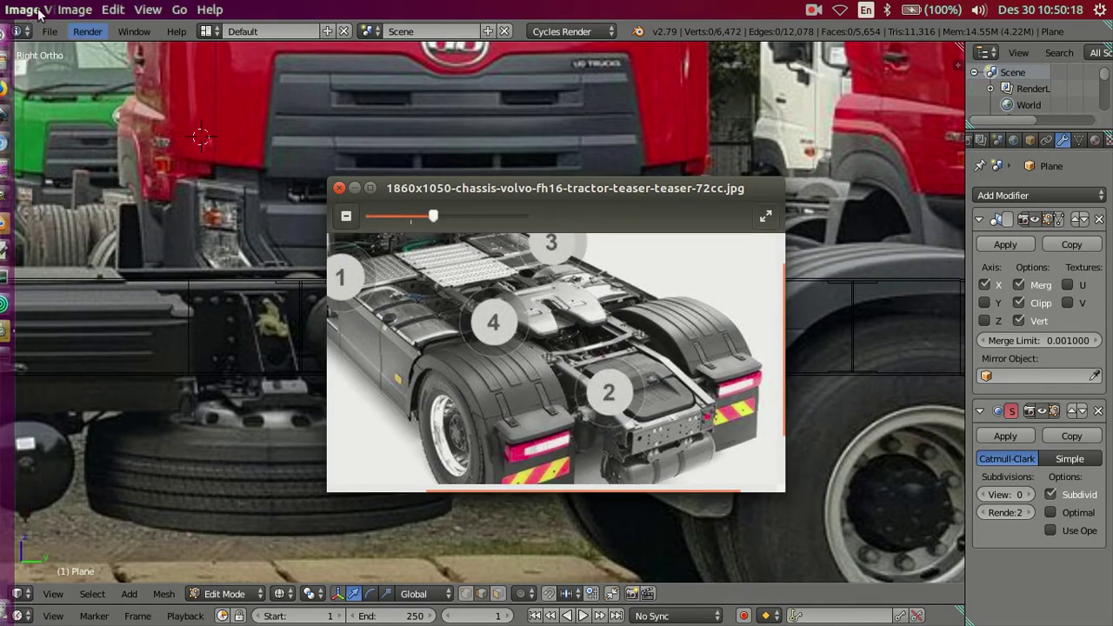
pyautogui.click(91, 126)
# Zoom into the white tractor rear-chassis photo beside the Volvo chassis image, then close both.
pyautogui.click(31, 9)
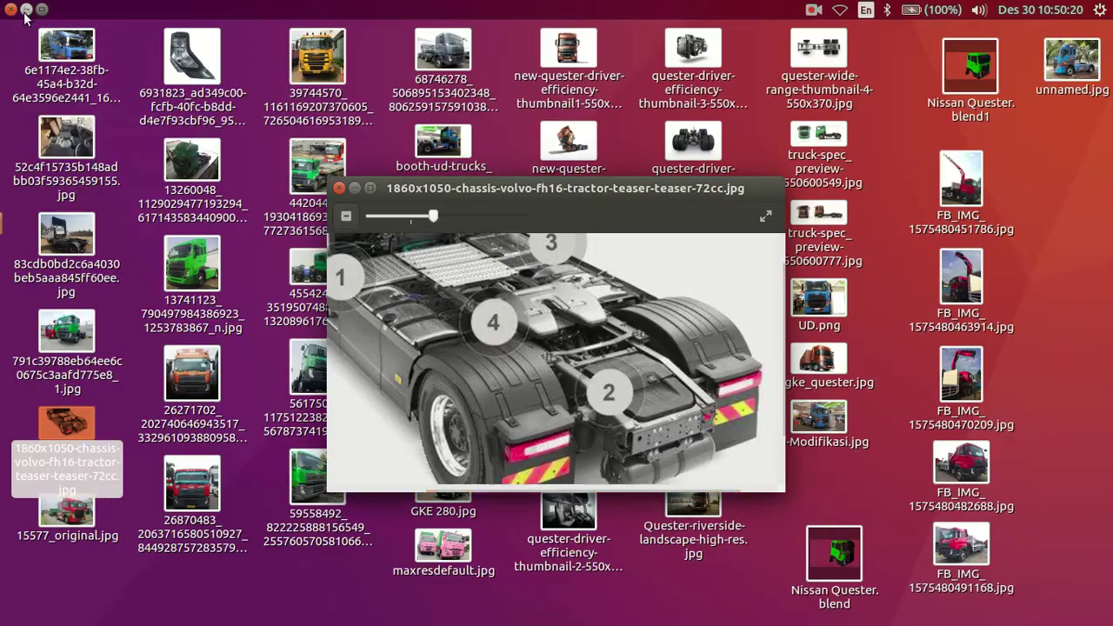
pyautogui.doubleClick(84, 248)
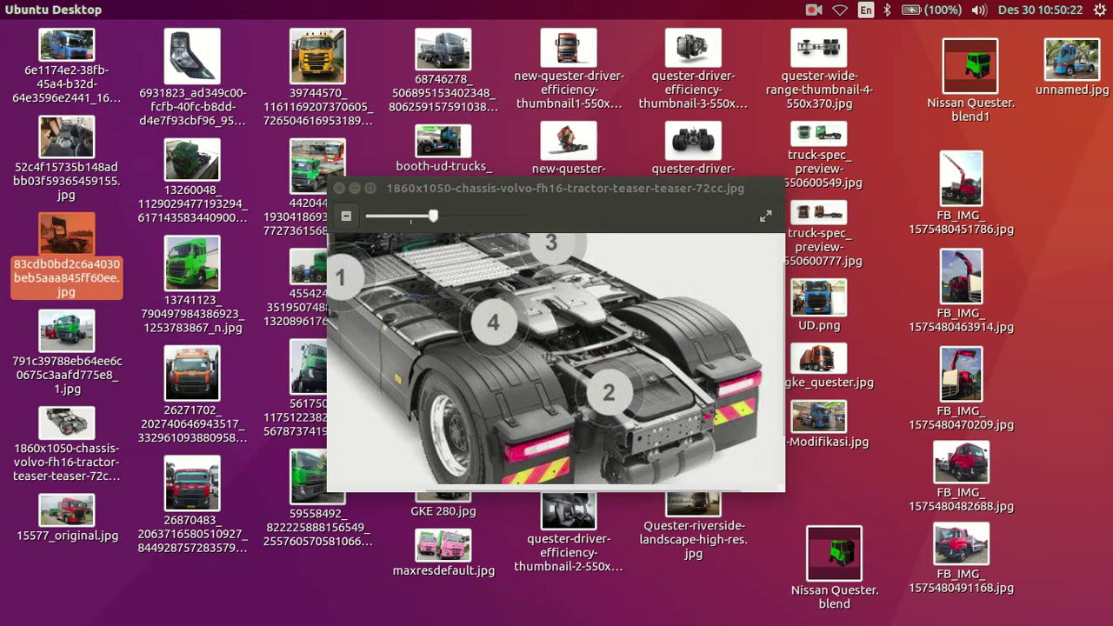
pyautogui.scroll(2, 726, 539)
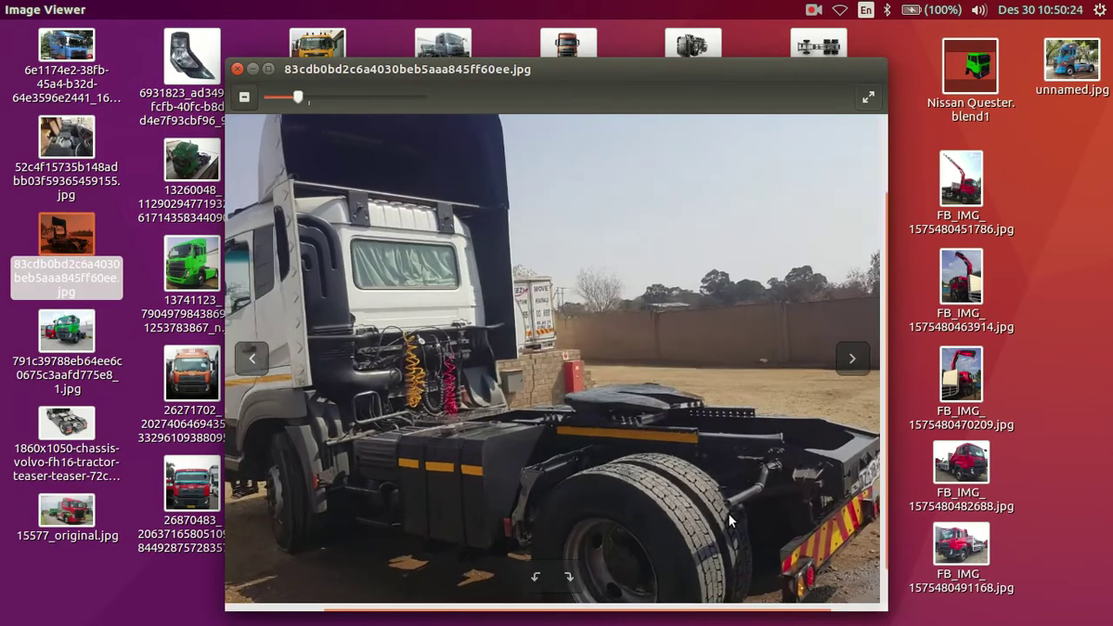
pyautogui.scroll(2, 722, 502)
pyautogui.scroll(2, 709, 483)
pyautogui.scroll(2, 687, 452)
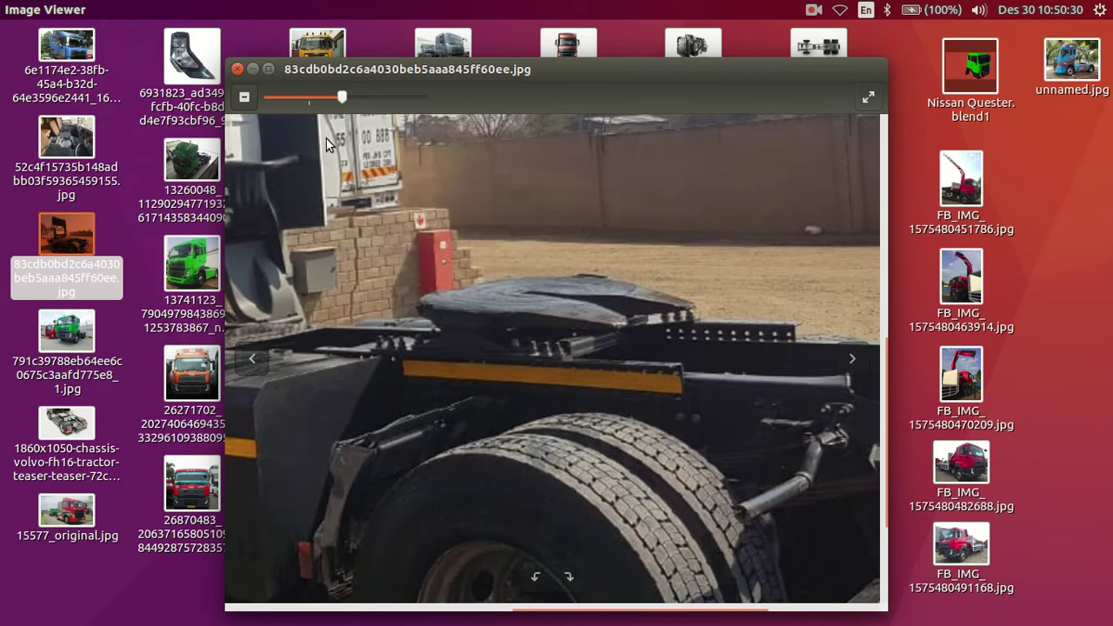
pyautogui.moveTo(400, 73); pyautogui.dragTo(597, 49)
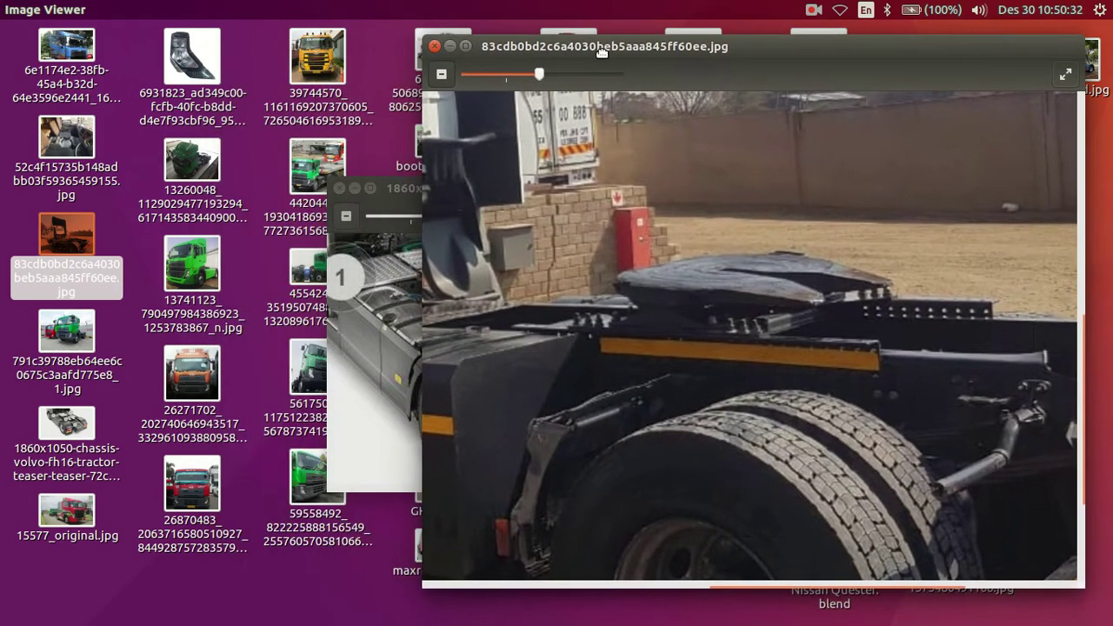
pyautogui.moveTo(371, 187); pyautogui.dragTo(68, 251)
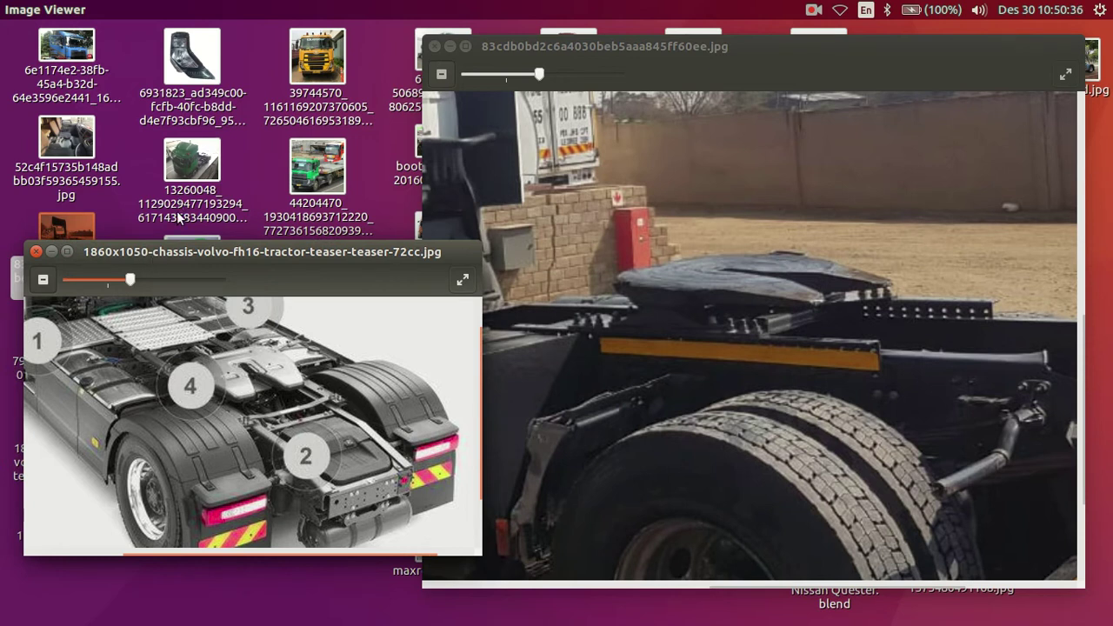
pyautogui.click(434, 46)
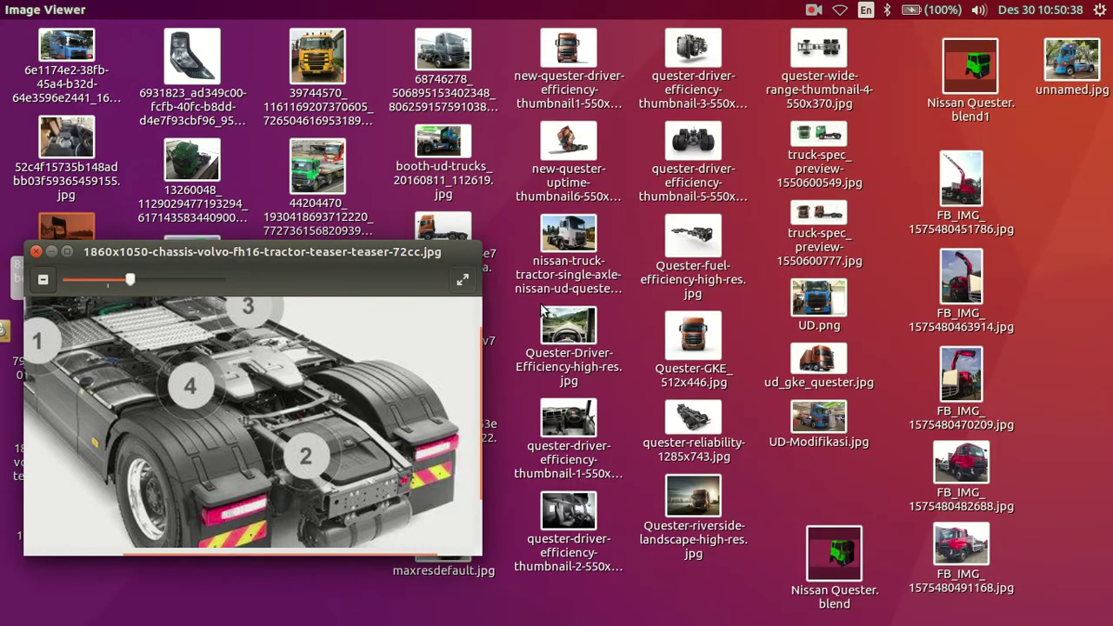
pyautogui.moveTo(252, 418)
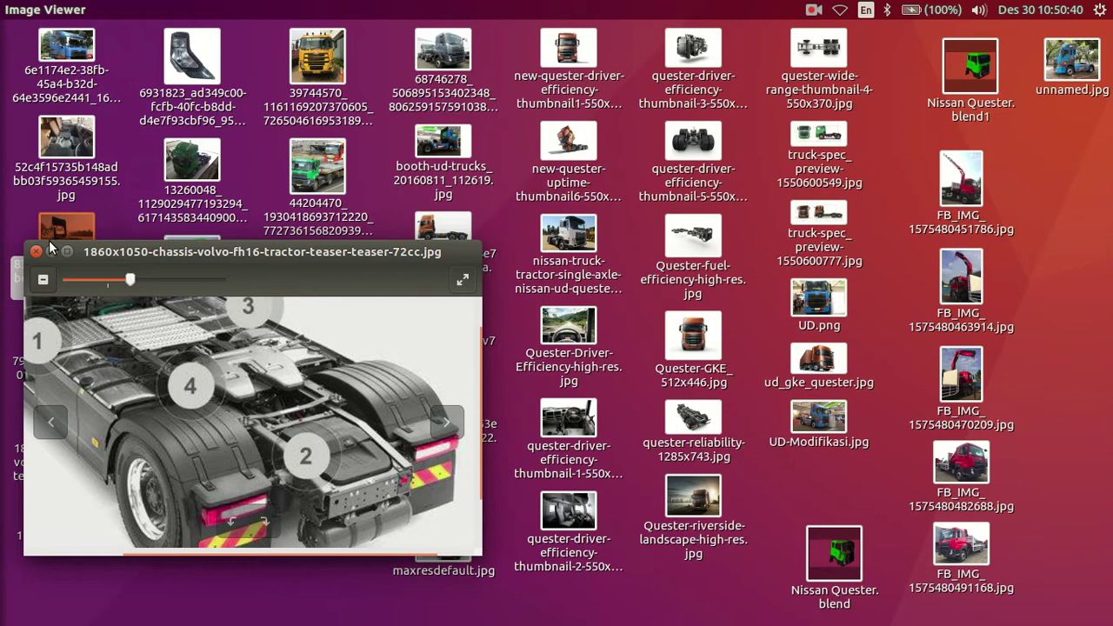
pyautogui.hotkey('ctrl', 'w')
# Open and zoom into a second tractor chassis photo, then close it.
pyautogui.doubleClick(456, 419)
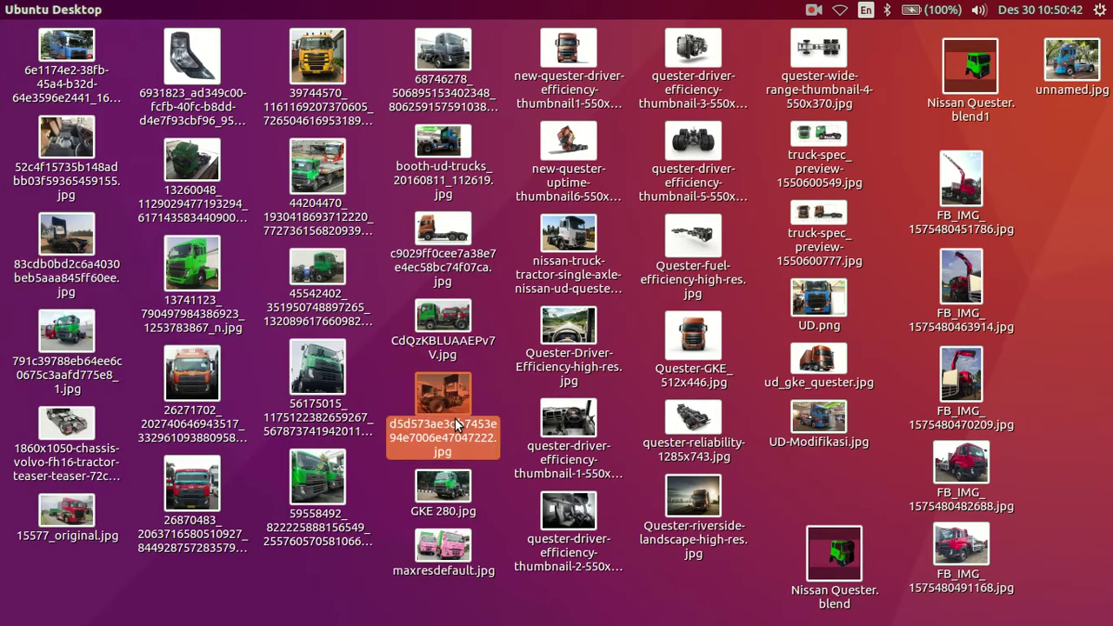
pyautogui.scroll(2, 496, 449)
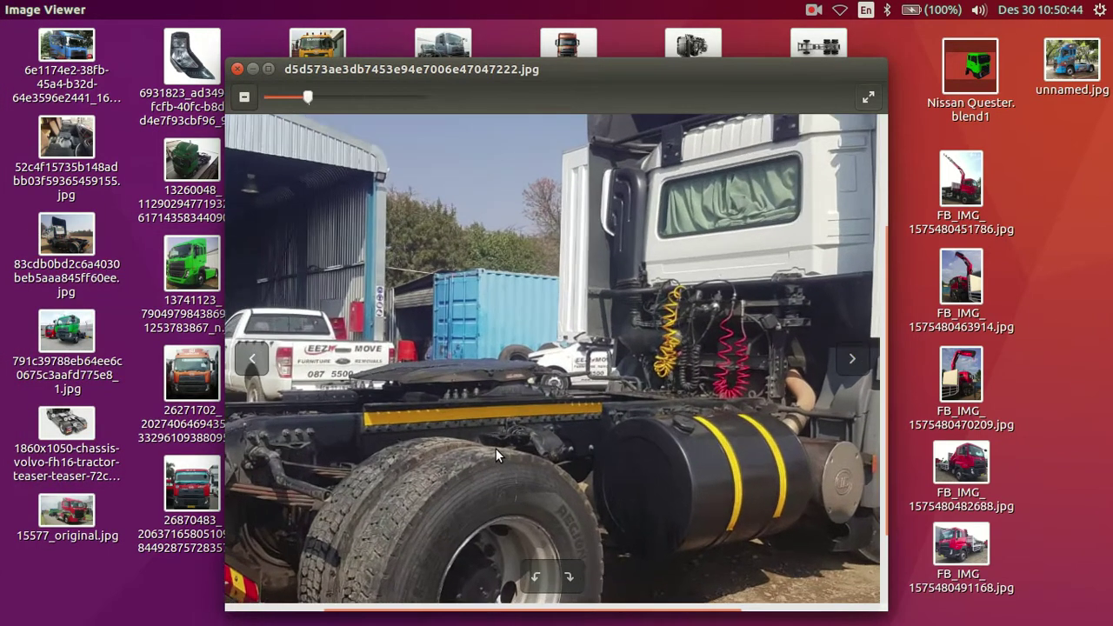
pyautogui.scroll(2, 497, 449)
pyautogui.scroll(1, 491, 445)
pyautogui.scroll(2, 485, 442)
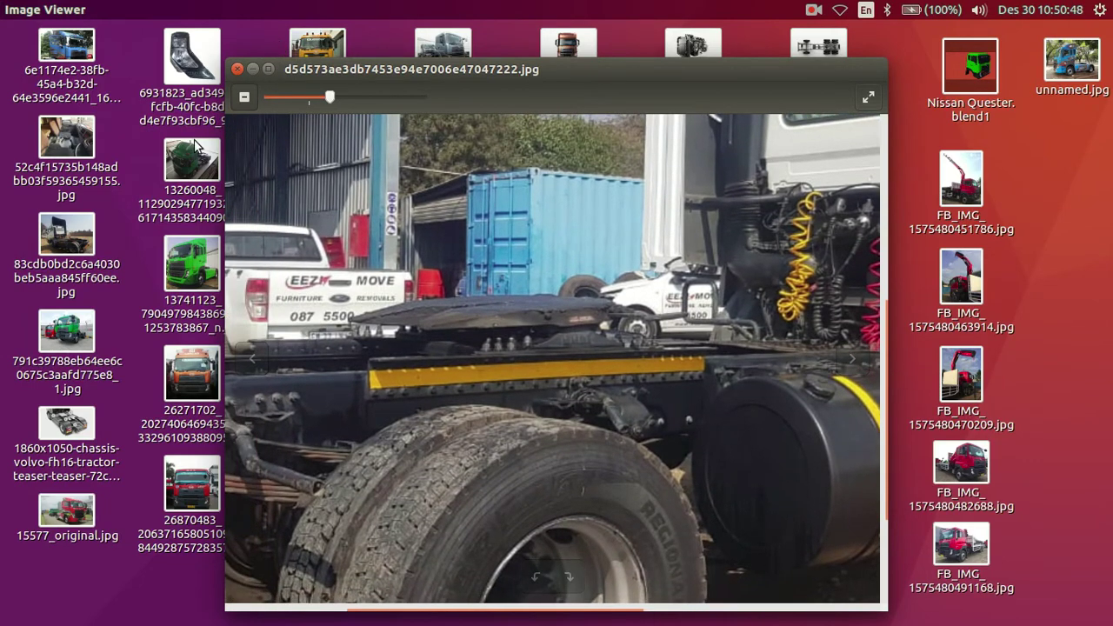
pyautogui.click(236, 68)
# Review the white tractor photo again, then return to Blender and orbit around the frame rails.
pyautogui.click(12, 331)
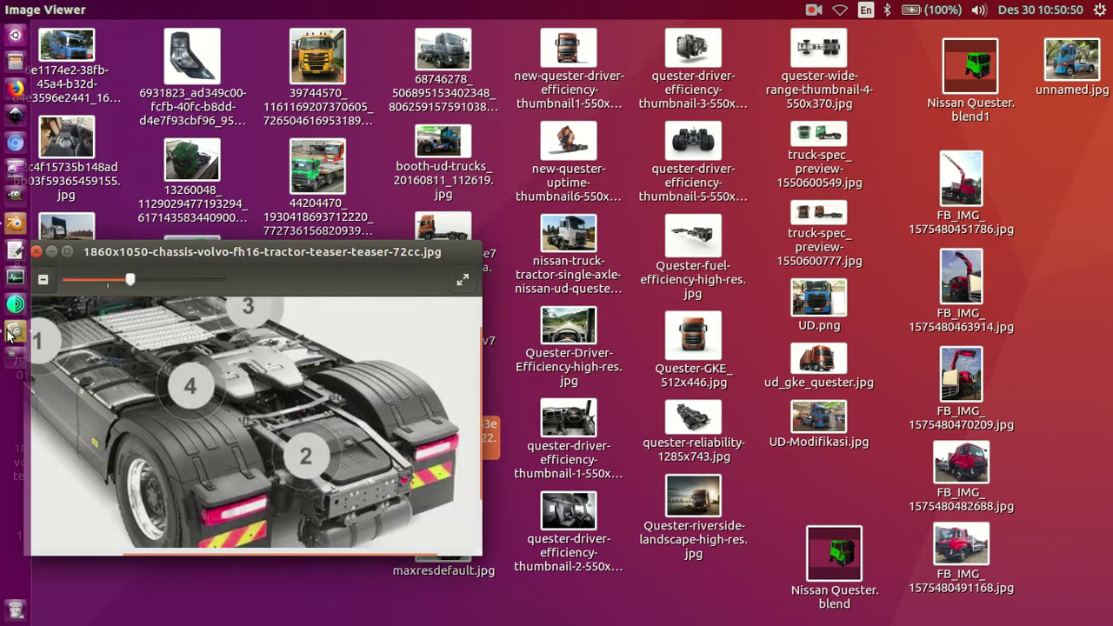
pyautogui.click(11, 332)
pyautogui.click(727, 319)
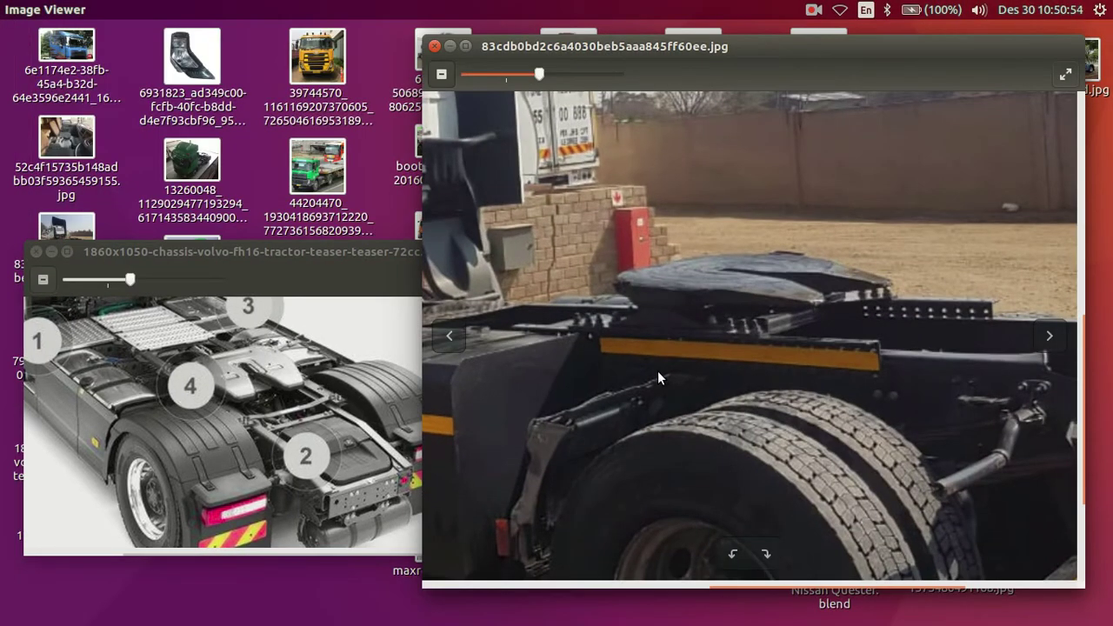
pyautogui.scroll(-2, 657, 371)
pyautogui.moveTo(848, 442); pyautogui.dragTo(818, 379)
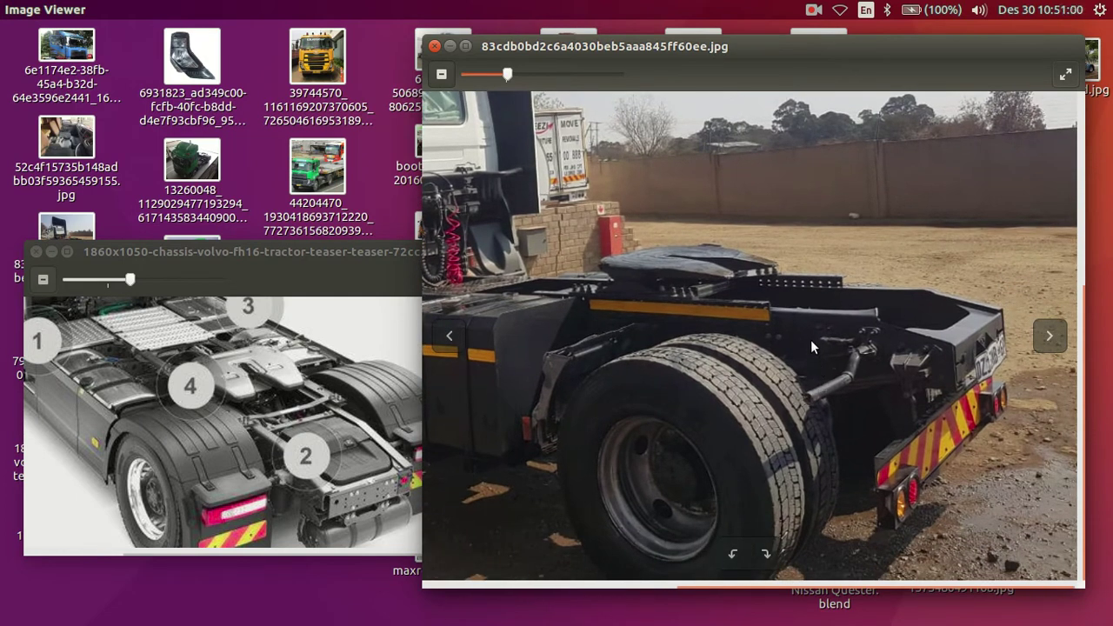
pyautogui.moveTo(638, 415)
pyautogui.mouseDown()
pyautogui.moveTo(743, 396)
pyautogui.moveTo(676, 385)
pyautogui.mouseUp()
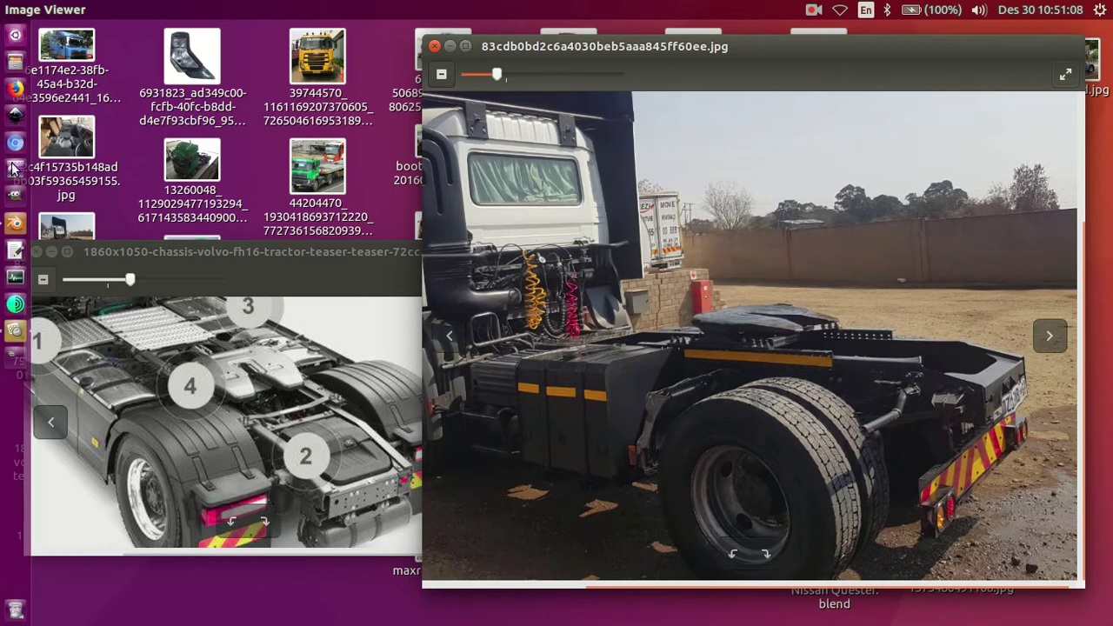
pyautogui.click(13, 223)
pyautogui.moveTo(671, 249)
pyautogui.mouseDown(button='middle')
pyautogui.moveTo(539, 281)
pyautogui.moveTo(615, 341)
pyautogui.moveTo(542, 252)
pyautogui.mouseUp(button='middle')
# Show the chassis in solid shading and orbit to a low side-on view of the rail.
pyautogui.press('z')
pyautogui.scroll(3, 542, 251)
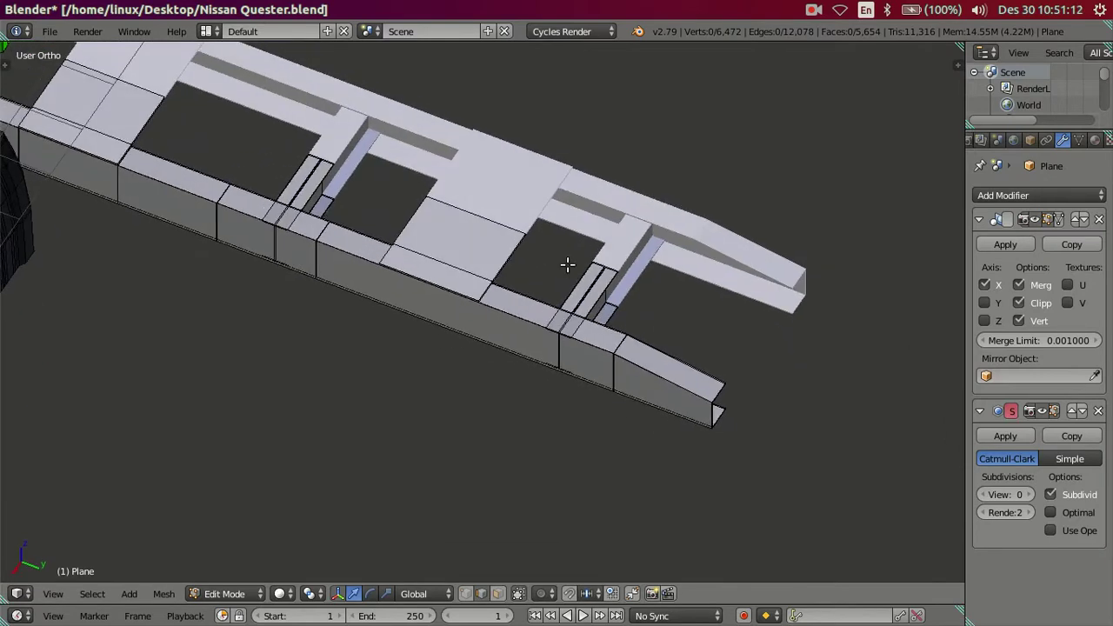
pyautogui.rightClick(303, 179)
pyautogui.scroll(2, 300, 180)
pyautogui.scroll(-2, 235, 104)
pyautogui.moveTo(261, 174); pyautogui.dragTo(329, 233, button='middle')
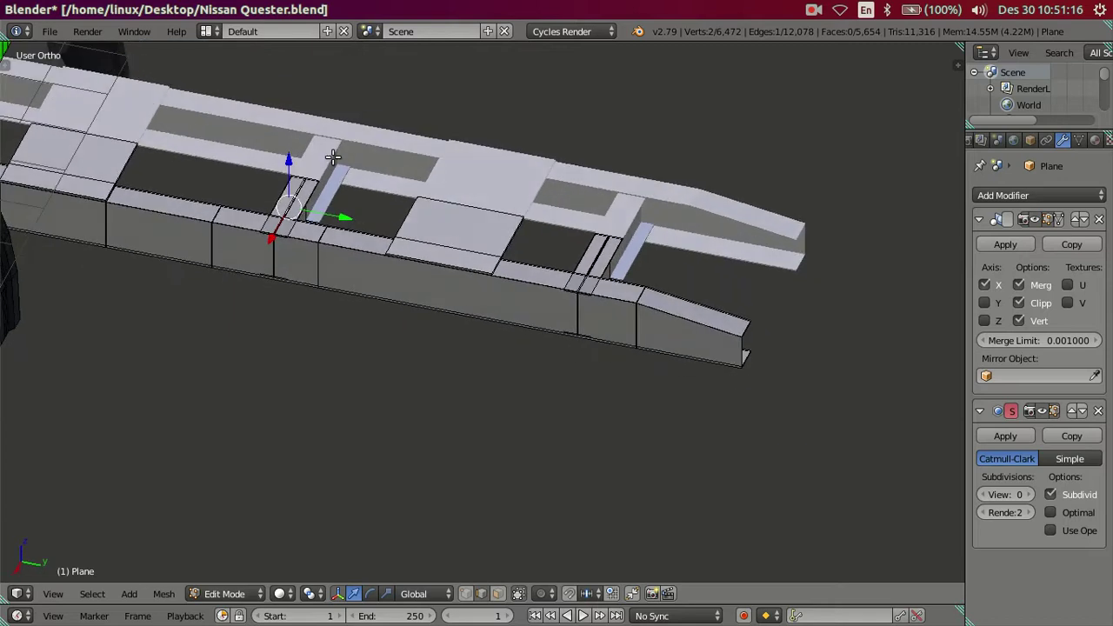
pyautogui.press('a')
pyautogui.scroll(3, 329, 233)
pyautogui.scroll(-2, 329, 233)
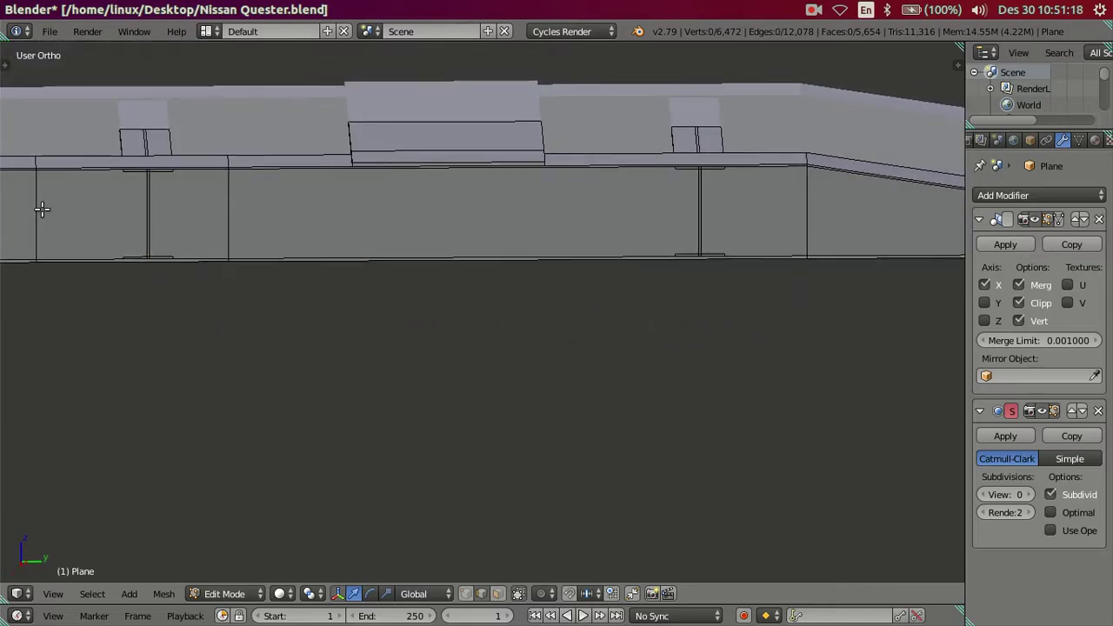
pyautogui.moveTo(38, 209); pyautogui.dragTo(174, 253, button='middle')
pyautogui.scroll(-1, 173, 253)
# Select the two vertical edge loops on the side rail and dissolve them.
pyautogui.keyDown('alt'); pyautogui.rightClick(220, 267); pyautogui.keyUp('alt')
pyautogui.keyDown('alt'); pyautogui.keyDown('shift'); pyautogui.rightClick(345, 254); pyautogui.keyUp('shift'); pyautogui.keyUp('alt')
pyautogui.moveTo(345, 252)
pyautogui.mouseDown(button='middle')
pyautogui.moveTo(493, 298)
pyautogui.moveTo(477, 268)
pyautogui.moveTo(382, 301)
pyautogui.mouseUp(button='middle')
pyautogui.scroll(2, 383, 300)
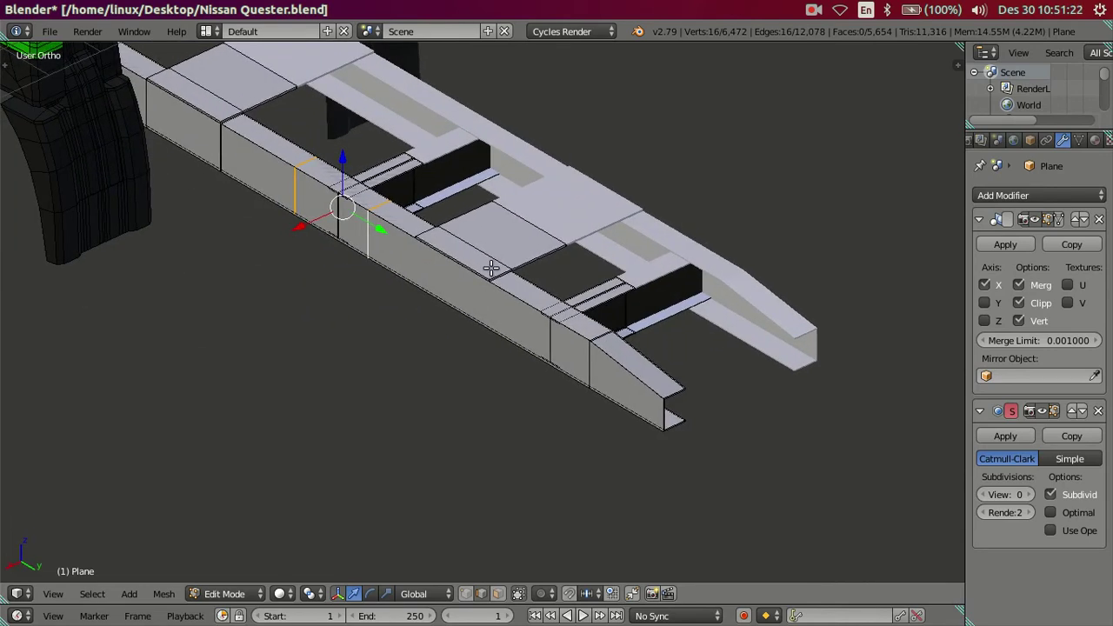
pyautogui.press('x')
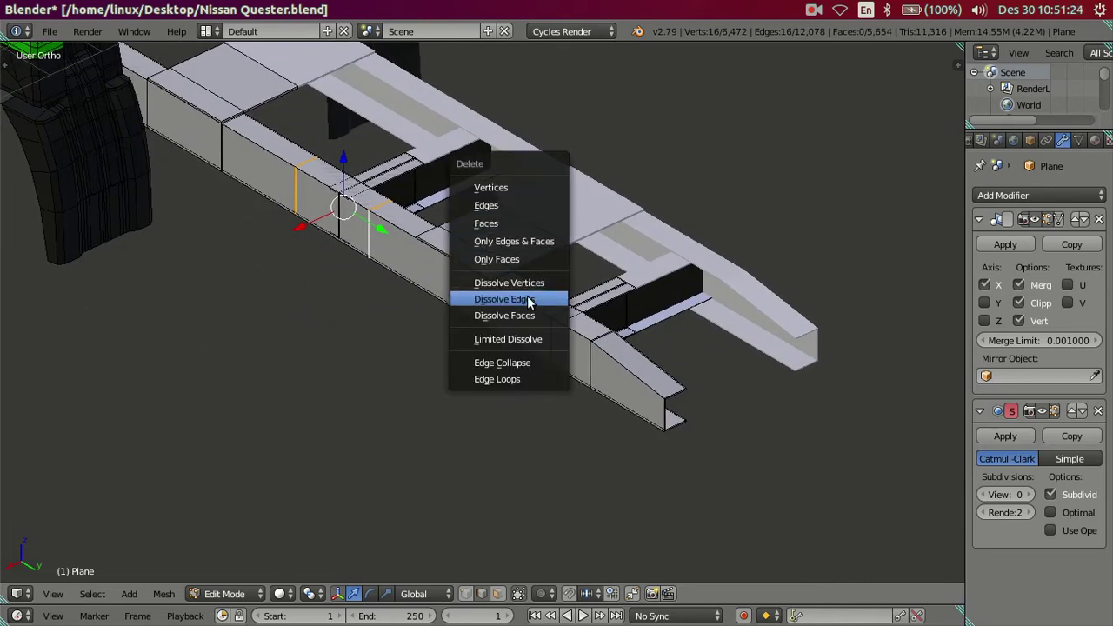
pyautogui.click(505, 299)
pyautogui.scroll(2, 386, 189)
pyautogui.scroll(-2, 386, 189)
pyautogui.scroll(-1, 403, 214)
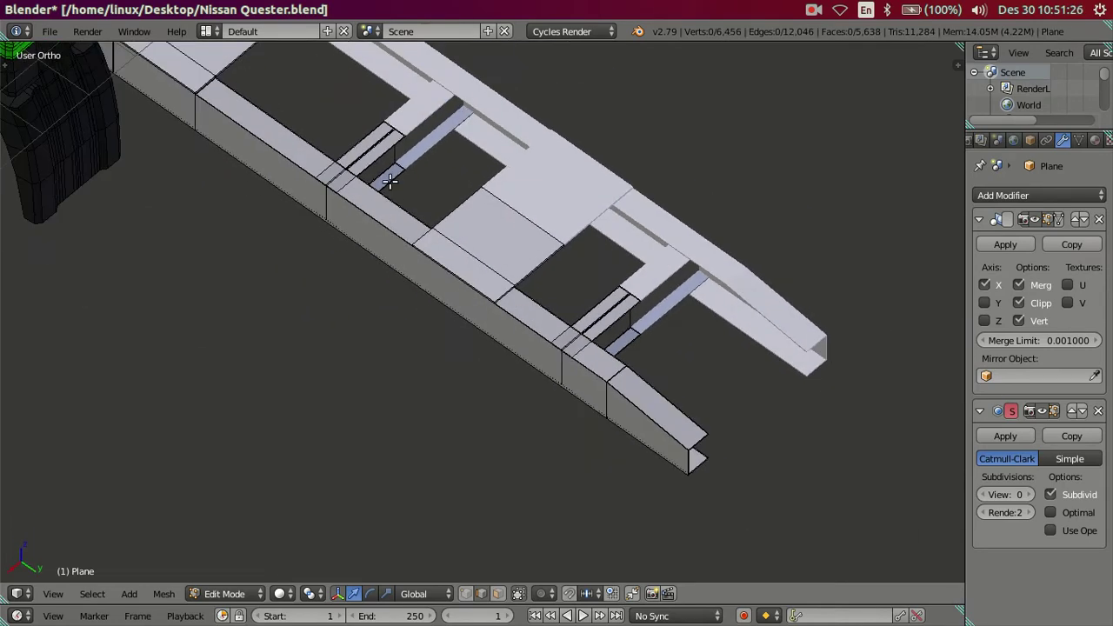
pyautogui.scroll(2, 387, 200)
# Select the left and right crossmember joint faces plus the raised flange block faces.
pyautogui.keyDown('alt'); pyautogui.click(379, 233); pyautogui.keyUp('alt')
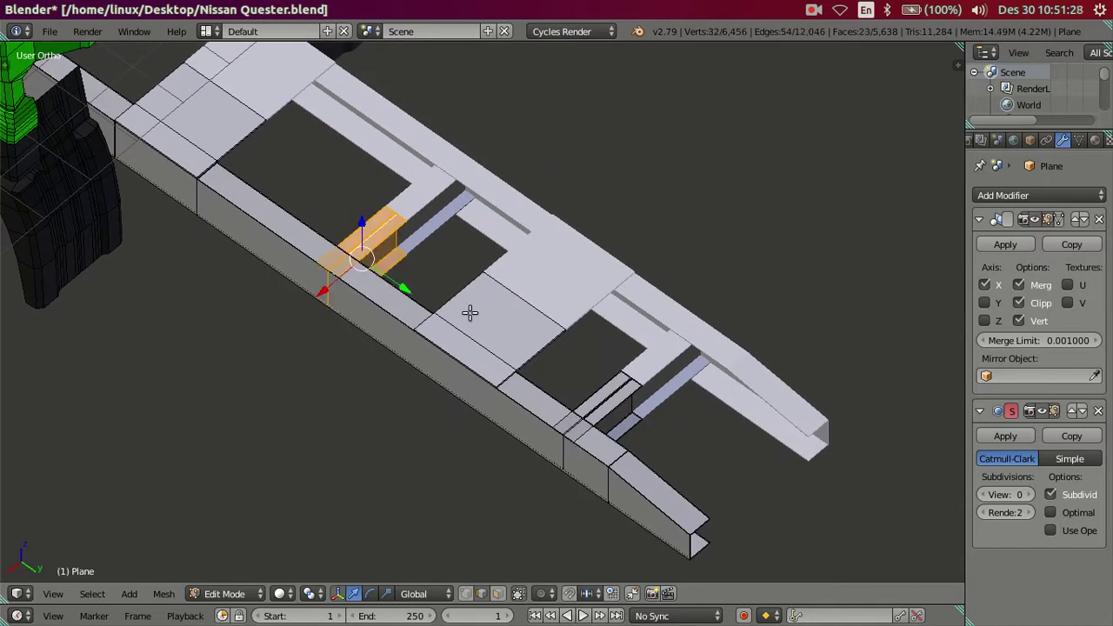
pyautogui.keyDown('alt'); pyautogui.keyDown('shift'); pyautogui.click(522, 330); pyautogui.keyUp('shift'); pyautogui.keyUp('alt')
pyautogui.keyDown('alt'); pyautogui.keyDown('shift'); pyautogui.click(598, 393); pyautogui.keyUp('shift'); pyautogui.keyUp('alt')
pyautogui.moveTo(636, 417); pyautogui.dragTo(664, 382, button='middle')
# In wireframe, brush-select the side-rail vertices and trial a move along Y, then cancel it.
pyautogui.press('z')
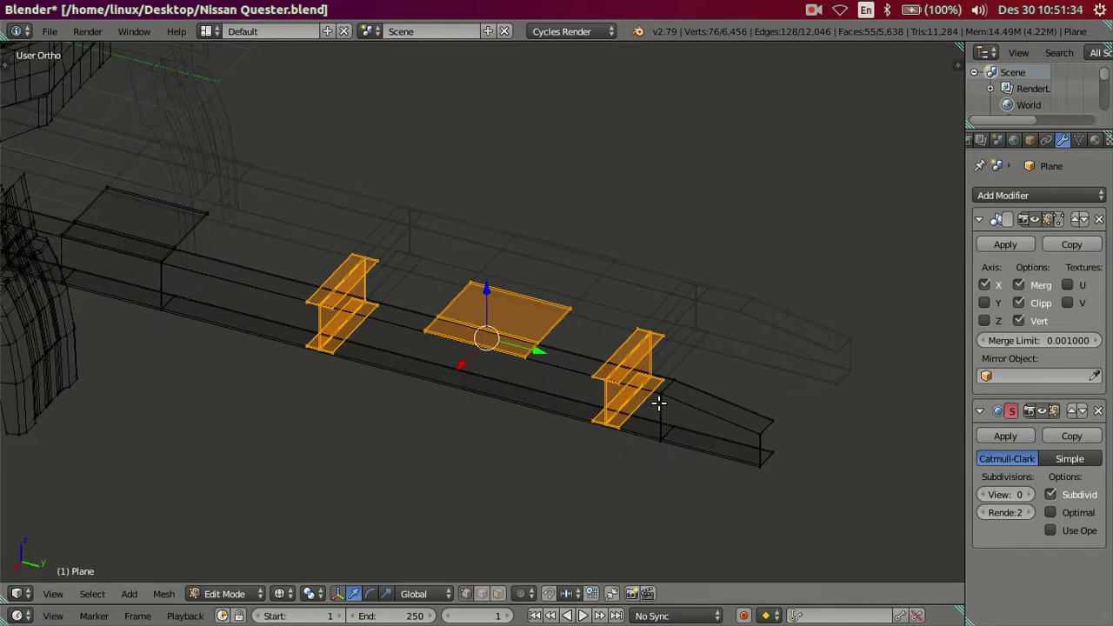
pyautogui.press('c')
pyautogui.scroll(-3, 660, 401)
pyautogui.moveTo(671, 393)
pyautogui.mouseDown()
pyautogui.moveTo(666, 427)
pyautogui.moveTo(758, 423)
pyautogui.mouseUp()
pyautogui.rightClick(748, 413)
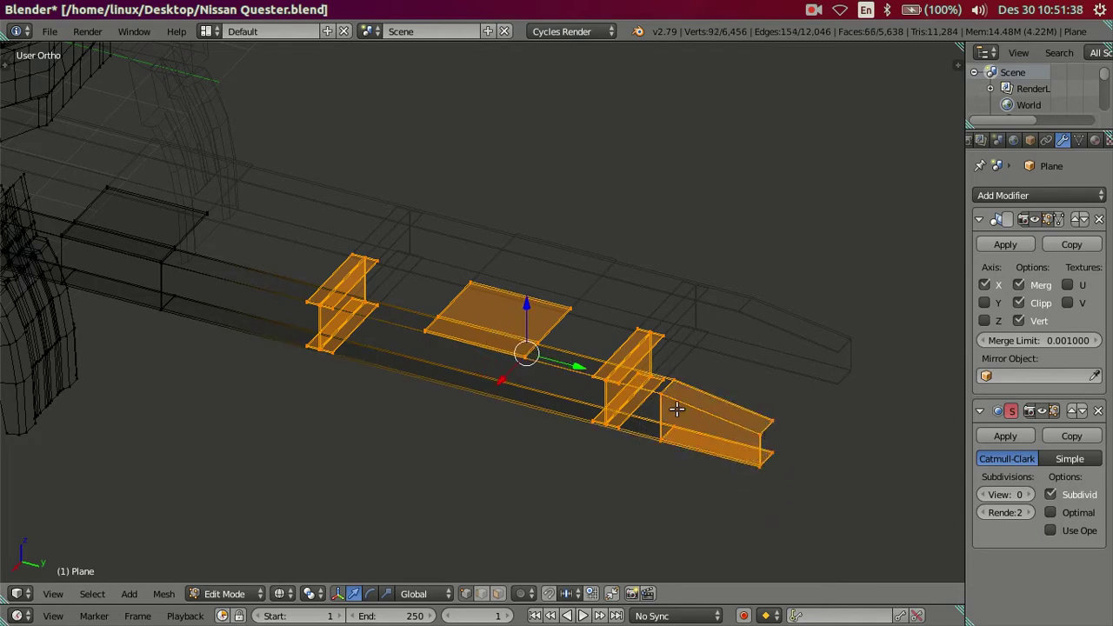
pyautogui.press('g')
pyautogui.press('y')
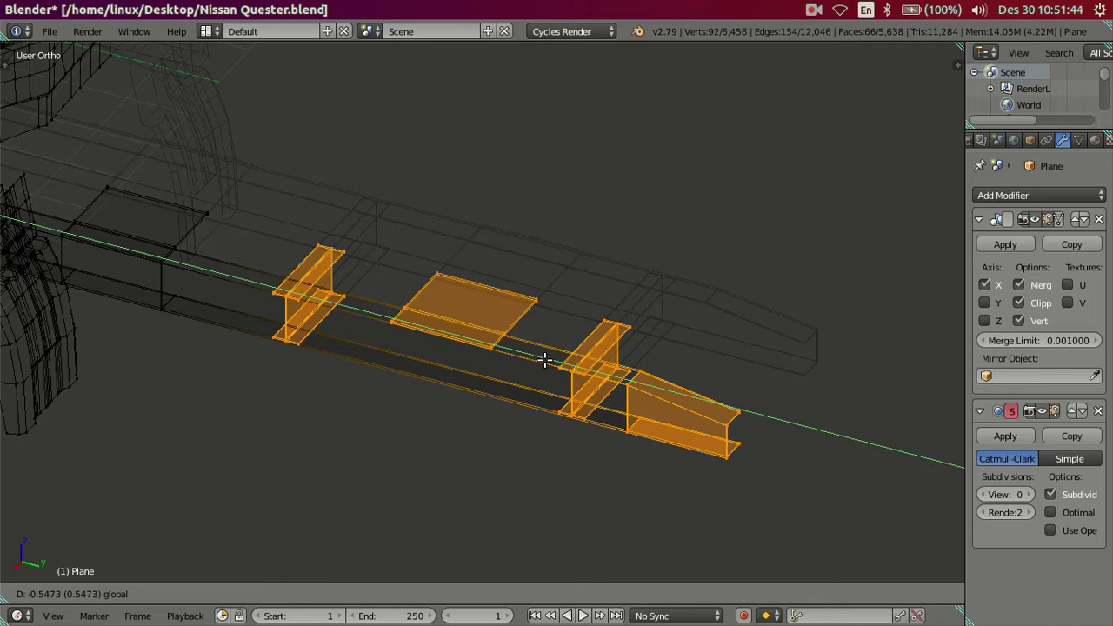
pyautogui.rightClick(545, 359)
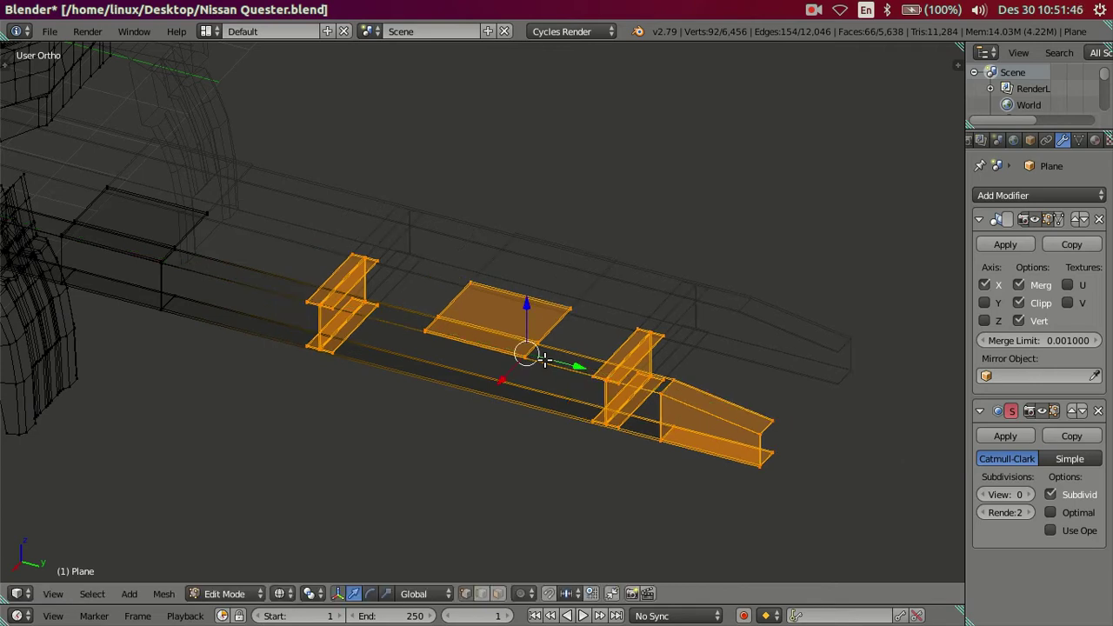
# In solid shading, cut a new vertical edge loop across the side rail and clear the selection.
pyautogui.press('a')
pyautogui.press('z')
pyautogui.scroll(2, 687, 365)
pyautogui.scroll(2, 635, 361)
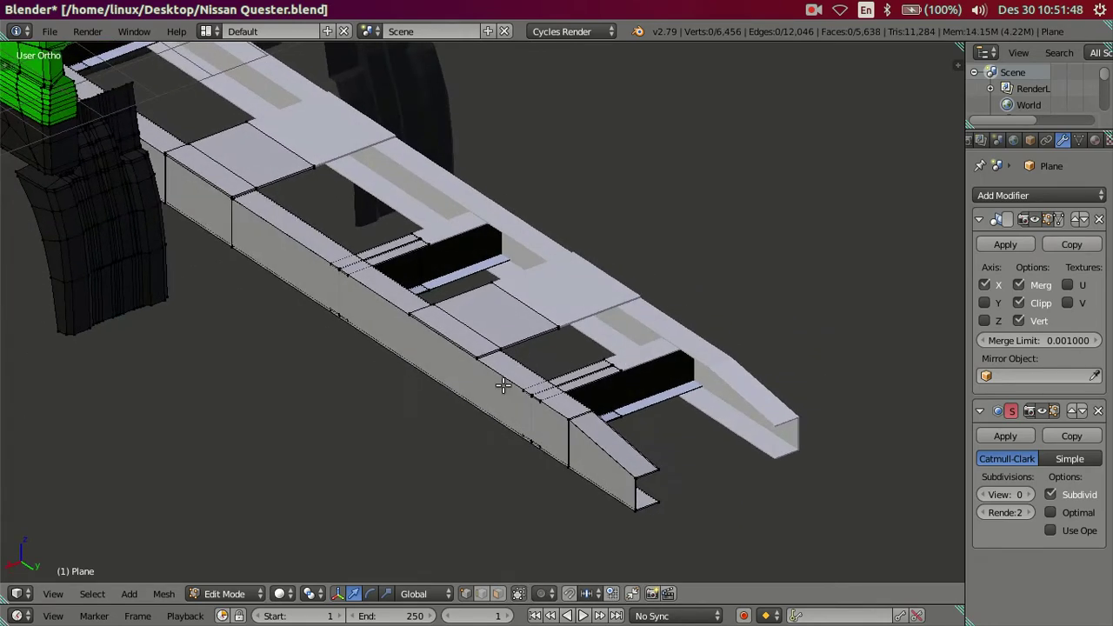
pyautogui.scroll(3, 500, 383)
pyautogui.moveTo(494, 365)
pyautogui.mouseDown(button='middle')
pyautogui.moveTo(479, 340)
pyautogui.moveTo(374, 296)
pyautogui.moveTo(340, 305)
pyautogui.moveTo(380, 303)
pyautogui.mouseUp(button='middle')
pyautogui.scroll(-2, 479, 340)
pyautogui.scroll(3, 358, 284)
pyautogui.hotkey('alt', 'h')
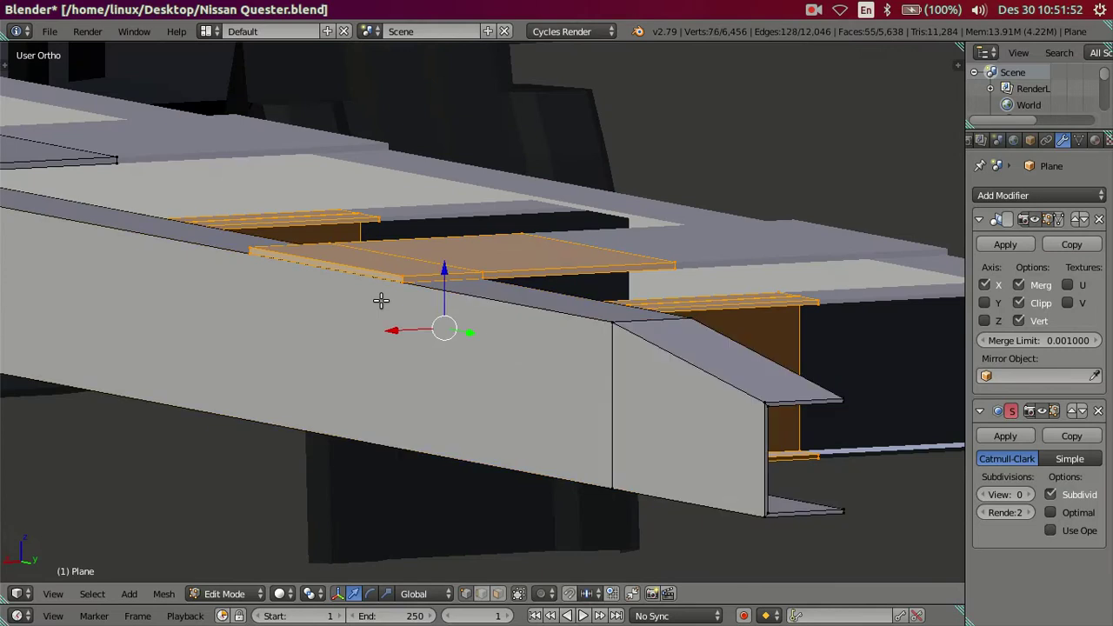
pyautogui.hotkey('alt', 'h')
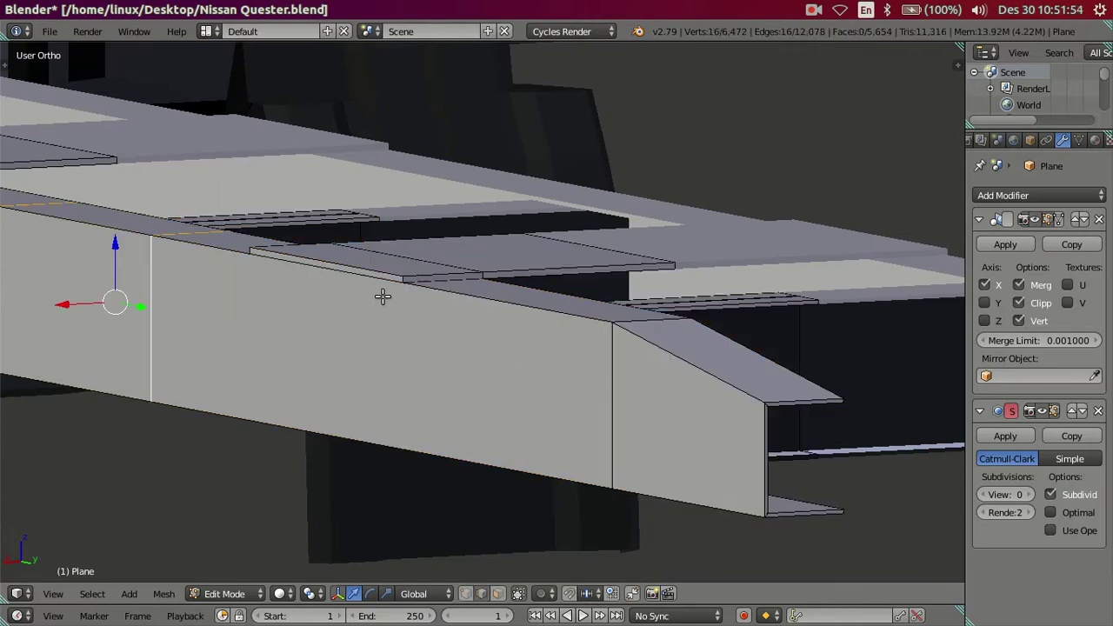
pyautogui.scroll(-3, 387, 298)
pyautogui.moveTo(393, 299)
pyautogui.mouseDown(button='middle')
pyautogui.moveTo(472, 330)
pyautogui.moveTo(506, 315)
pyautogui.mouseUp(button='middle')
pyautogui.press('a')
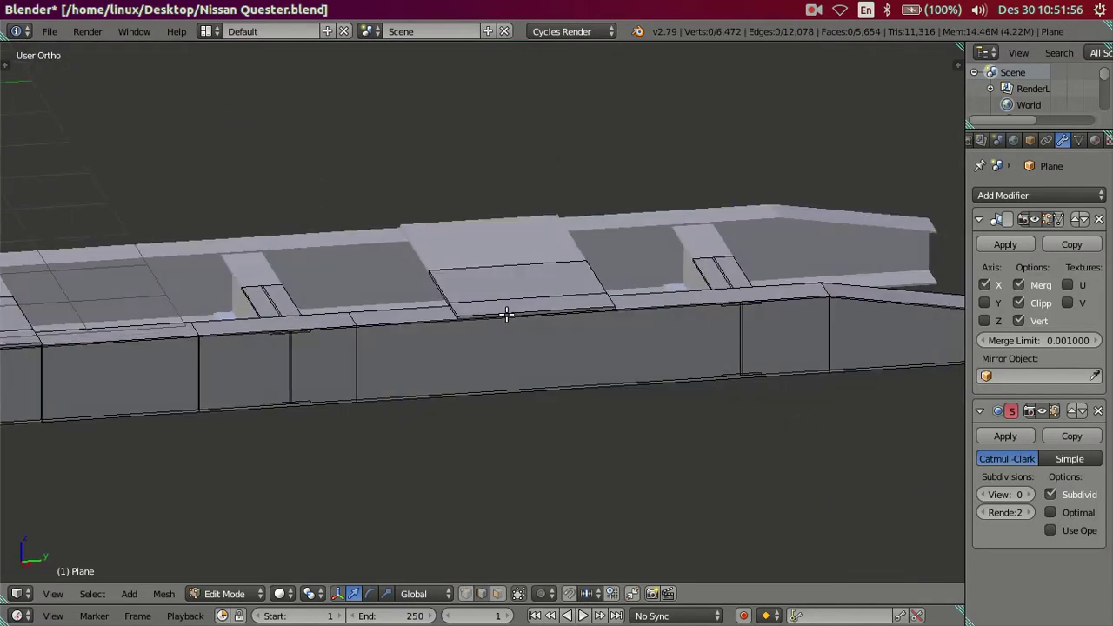
# Compare the truck reference photo against the side view of the chassis.
pyautogui.click(15, 329)
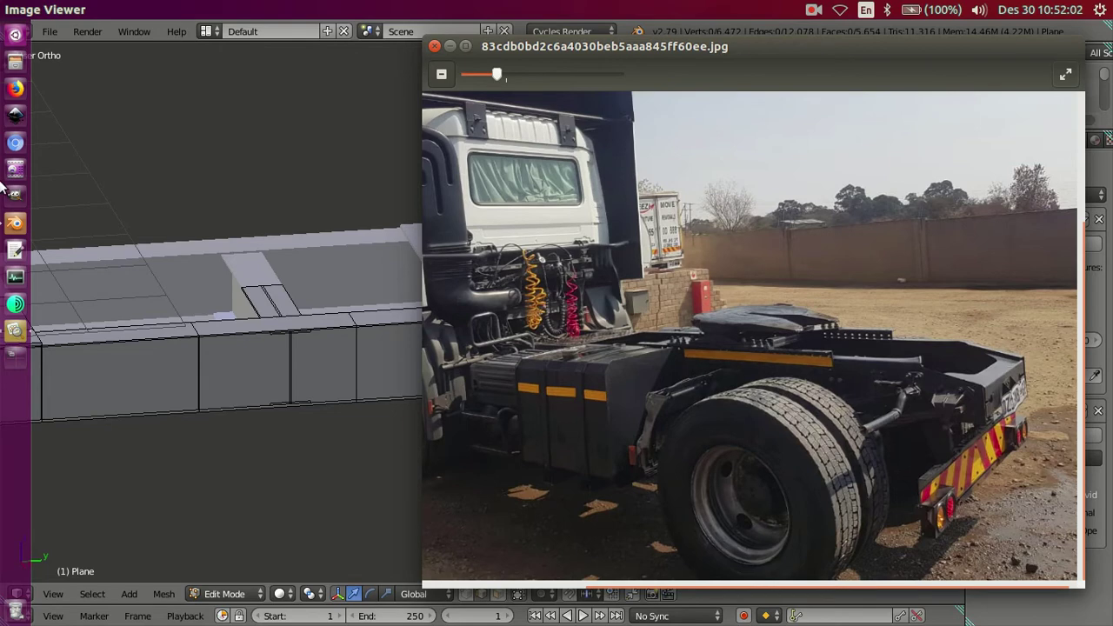
pyautogui.press('Escape')
pyautogui.press('KP_3')
pyautogui.press('z')
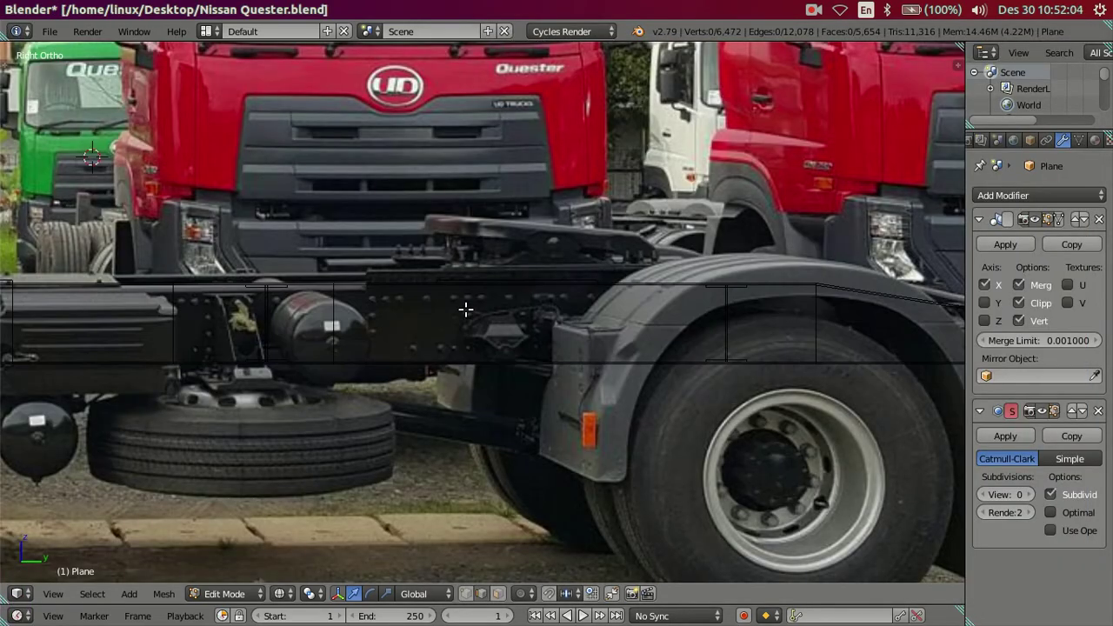
pyautogui.press('z')
pyautogui.moveTo(340, 323)
pyautogui.mouseDown(button='middle')
pyautogui.moveTo(373, 360)
pyautogui.moveTo(427, 470)
pyautogui.moveTo(473, 487)
pyautogui.moveTo(441, 435)
pyautogui.moveTo(354, 440)
pyautogui.mouseUp(button='middle')
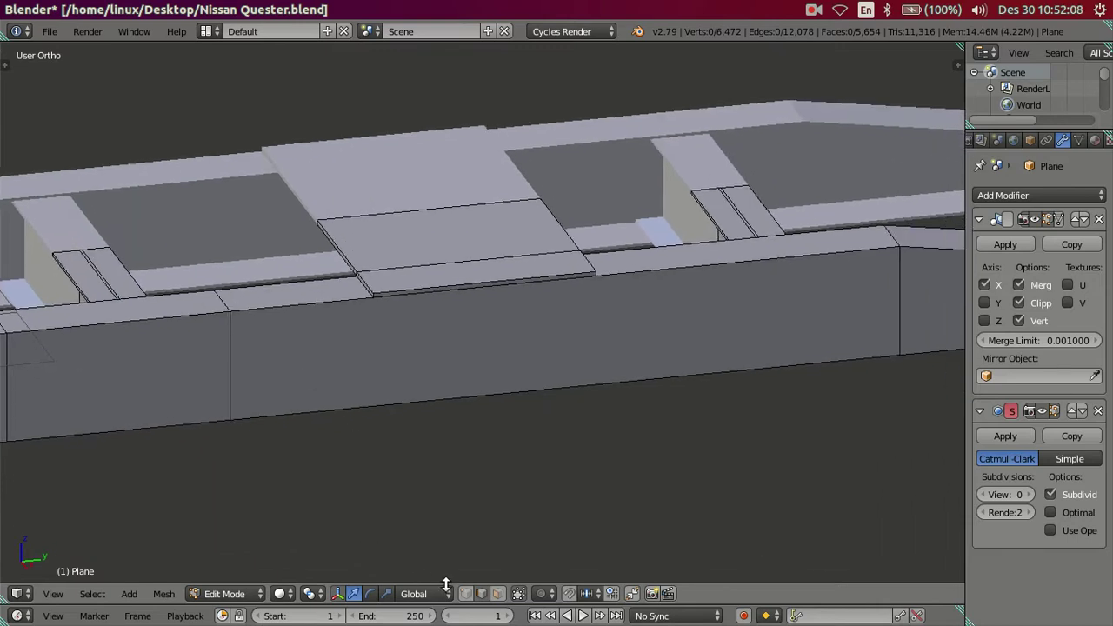
# Duplicate the side rail's outer face in place using face select mode.
pyautogui.click(502, 594)
pyautogui.rightClick(501, 357)
pyautogui.moveTo(502, 357)
pyautogui.mouseDown(button='middle')
pyautogui.moveTo(606, 386)
pyautogui.moveTo(557, 350)
pyautogui.moveTo(505, 392)
pyautogui.moveTo(464, 395)
pyautogui.moveTo(510, 405)
pyautogui.moveTo(652, 479)
pyautogui.moveTo(631, 417)
pyautogui.moveTo(701, 427)
pyautogui.mouseUp(button='middle')
pyautogui.hotkey('shift', 'd')
pyautogui.rightClick(495, 311)
# Hide the side rail beam and slide the copied plate right along the rail in side view.
pyautogui.rightClick(641, 470)
pyautogui.press('l')
pyautogui.press('h')
pyautogui.rightClick(426, 343)
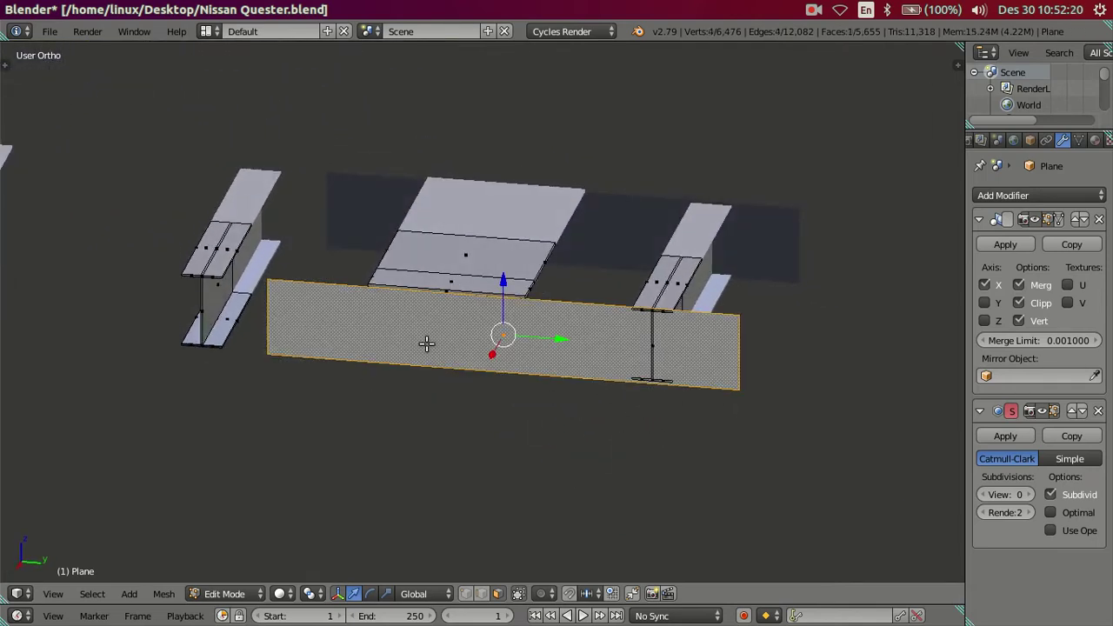
pyautogui.press('KP_3')
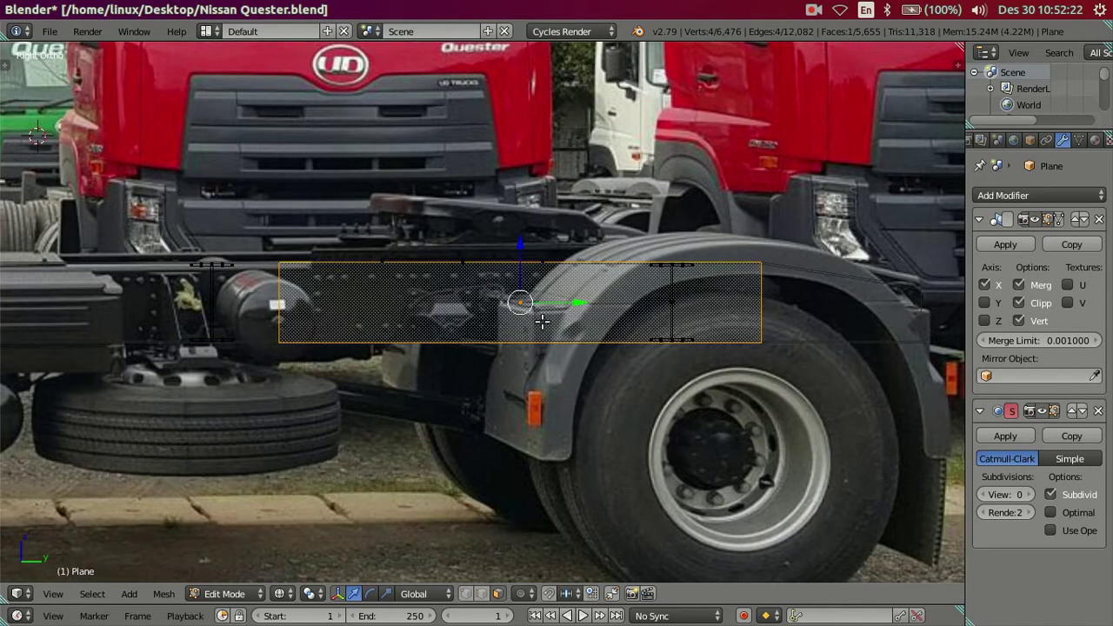
pyautogui.moveTo(576, 300); pyautogui.dragTo(609, 298)
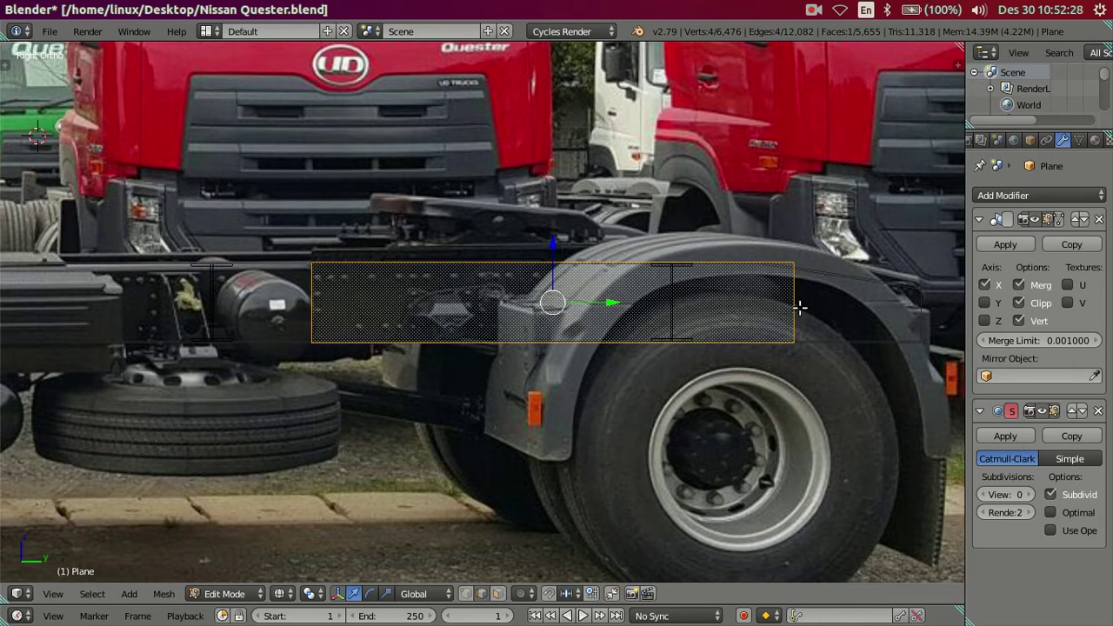
# Shorten the copied plate by moving its right vertical edge left.
pyautogui.rightClick(802, 304)
pyautogui.moveTo(851, 300); pyautogui.dragTo(698, 308)
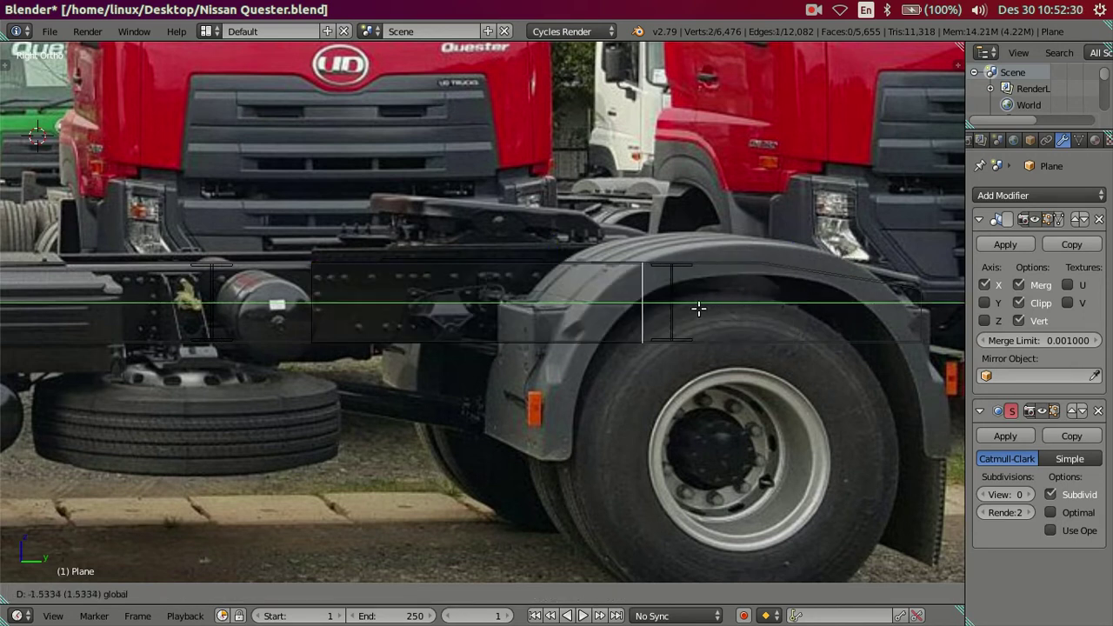
pyautogui.rightClick(749, 304)
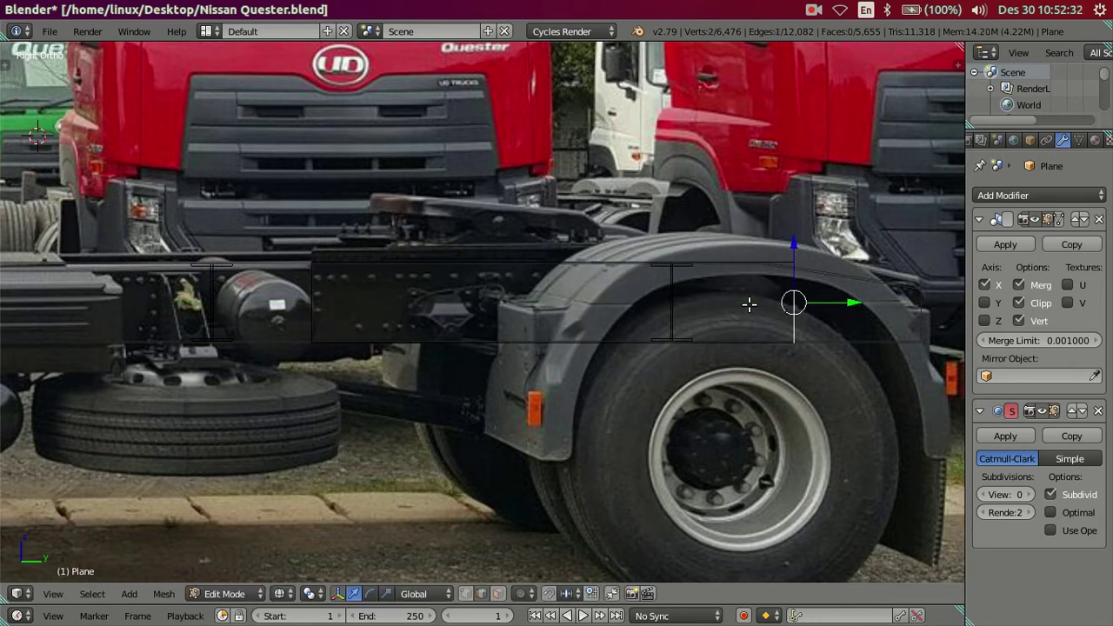
pyautogui.moveTo(850, 302); pyautogui.dragTo(769, 306)
pyautogui.moveTo(728, 293)
pyautogui.mouseDown(button='middle')
pyautogui.moveTo(722, 382)
pyautogui.moveTo(661, 348)
pyautogui.moveTo(676, 364)
pyautogui.moveTo(711, 331)
pyautogui.moveTo(714, 305)
pyautogui.mouseUp(button='middle')
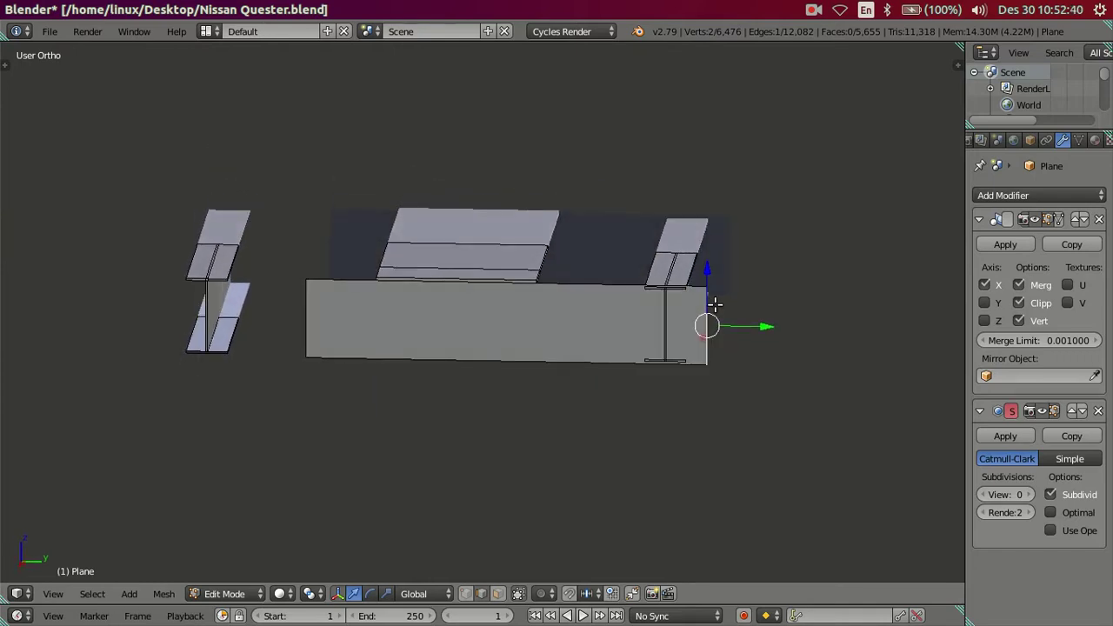
# Trial an extrusion of the plate's top edge, undo it, and bring up the truck photo.
pyautogui.moveTo(632, 305); pyautogui.dragTo(352, 327, button='middle')
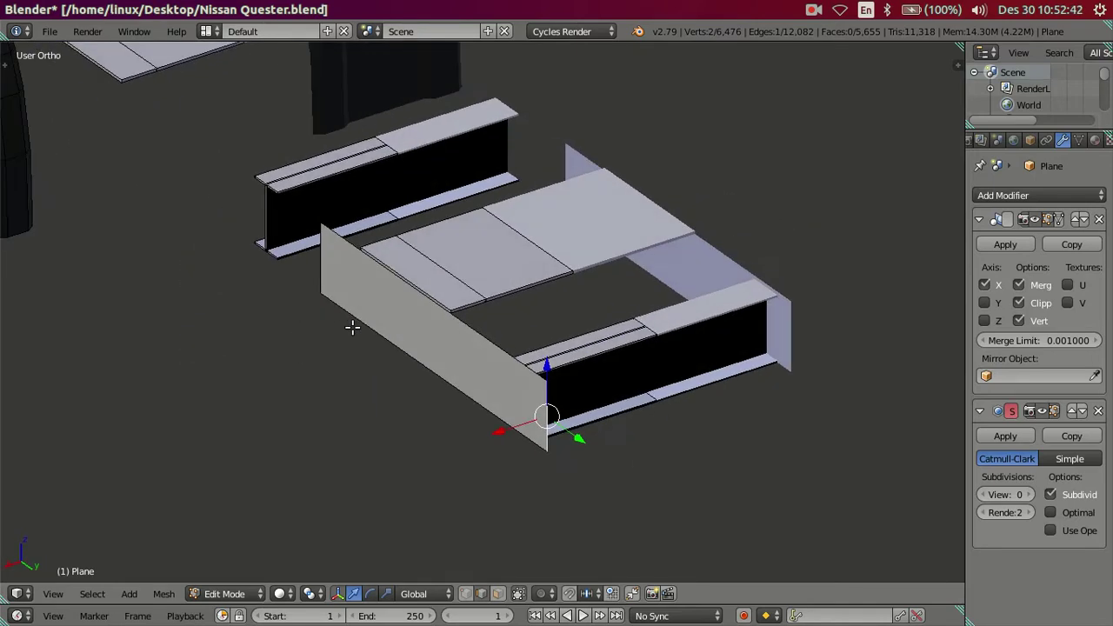
pyautogui.rightClick(418, 365)
pyautogui.moveTo(419, 369); pyautogui.dragTo(470, 313, button='middle')
pyautogui.rightClick(476, 311)
pyautogui.rightClick(461, 324)
pyautogui.press('e')
pyautogui.rightClick(458, 307)
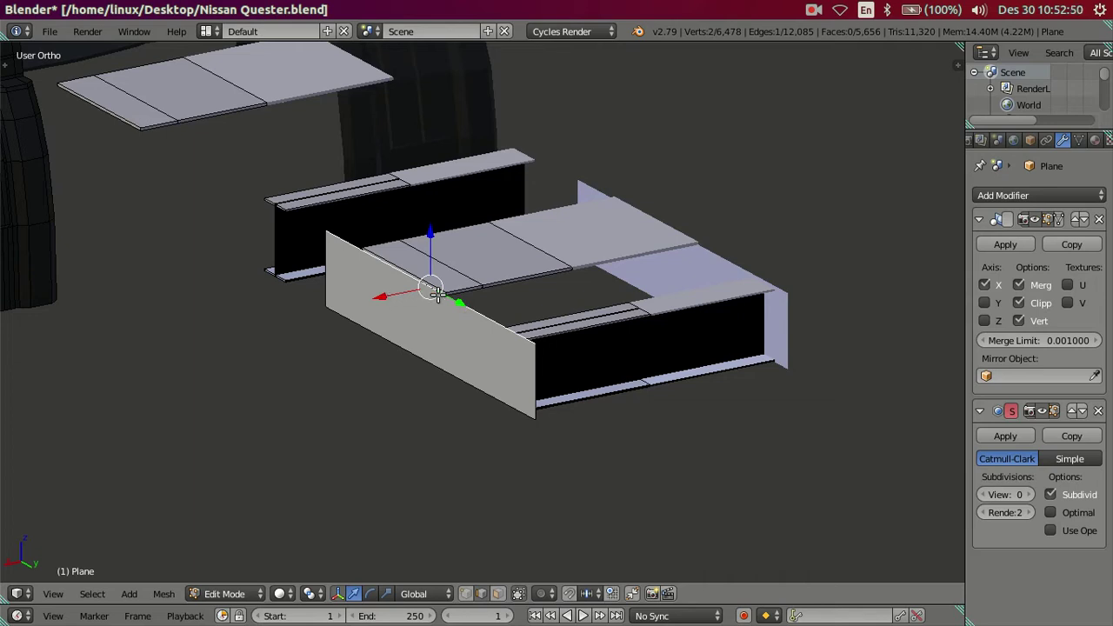
pyautogui.hotkey('ctrl', 'z')
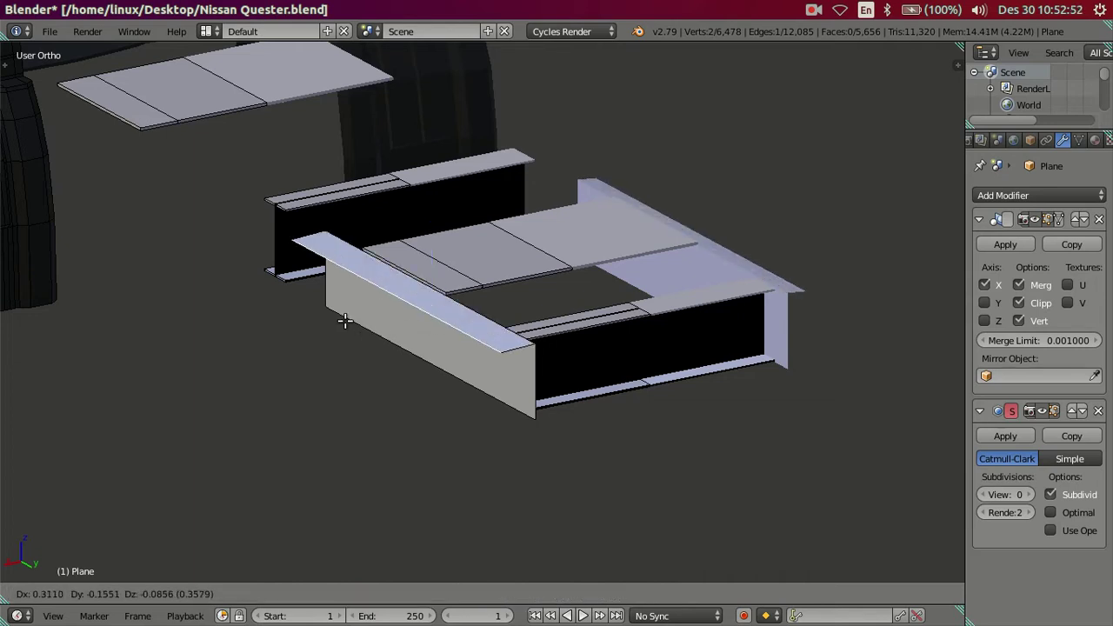
pyautogui.hotkey('ctrl', 'z')
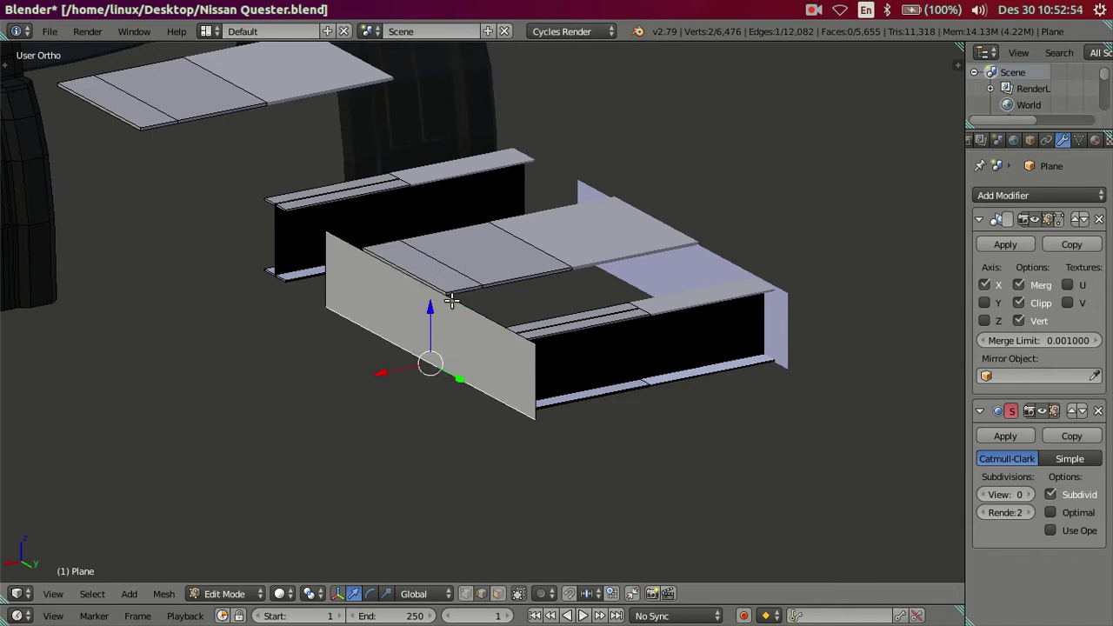
pyautogui.moveTo(460, 312); pyautogui.dragTo(510, 348, button='middle')
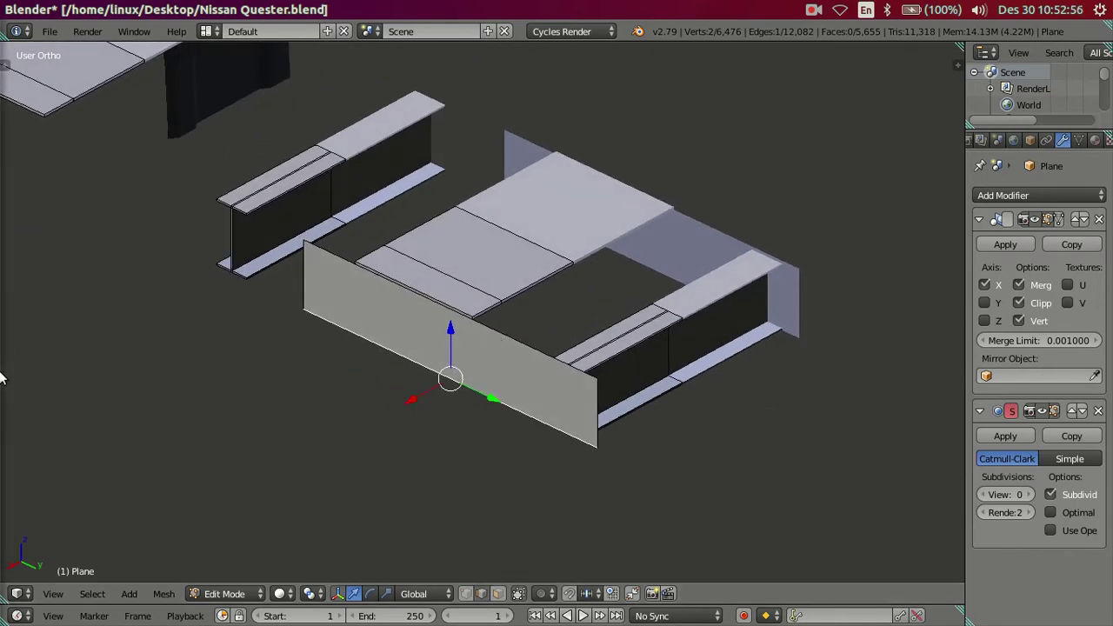
pyautogui.click(13, 341)
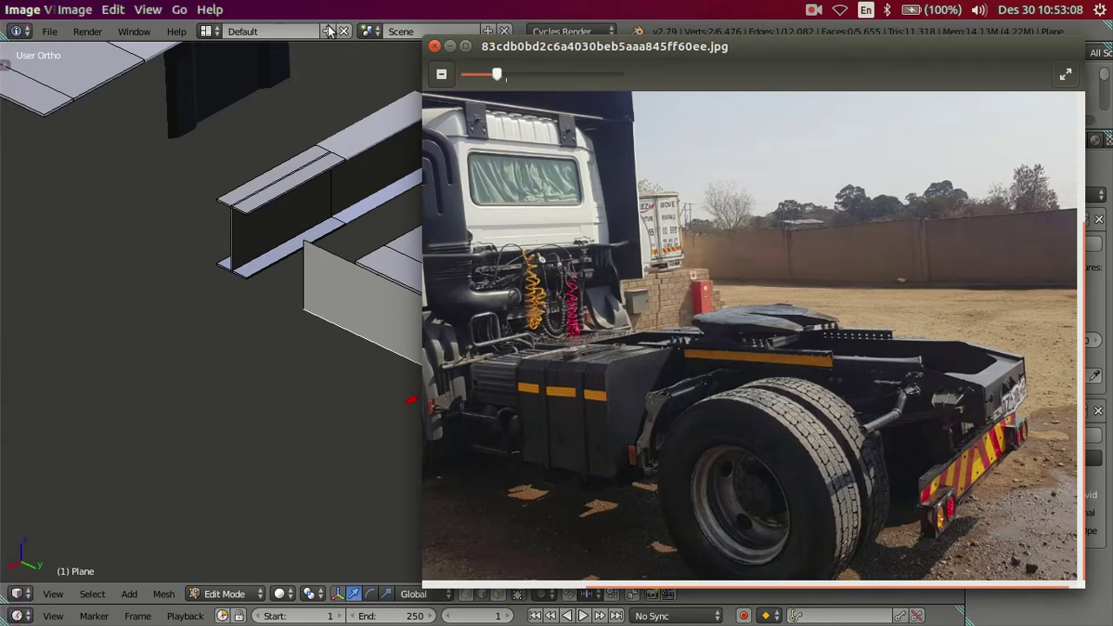
# Zoom into the fifth-wheel and rear frame rails in the truck photo, then return to Blender.
pyautogui.scroll(1, 770, 287)
pyautogui.scroll(1, 884, 356)
pyautogui.scroll(1, 883, 356)
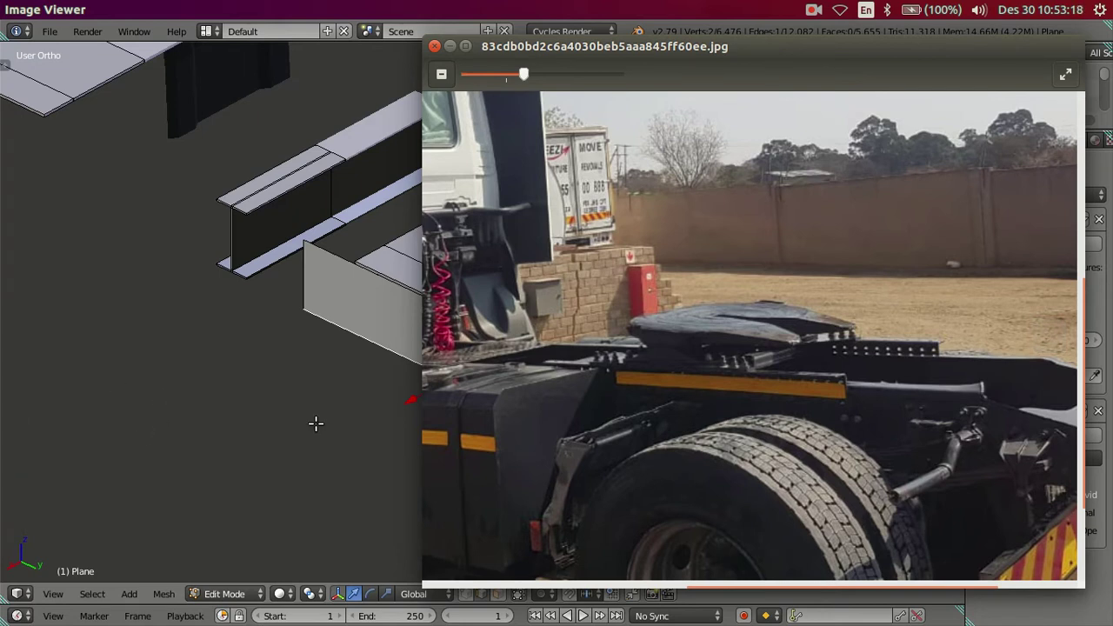
pyautogui.scroll(1, 505, 413)
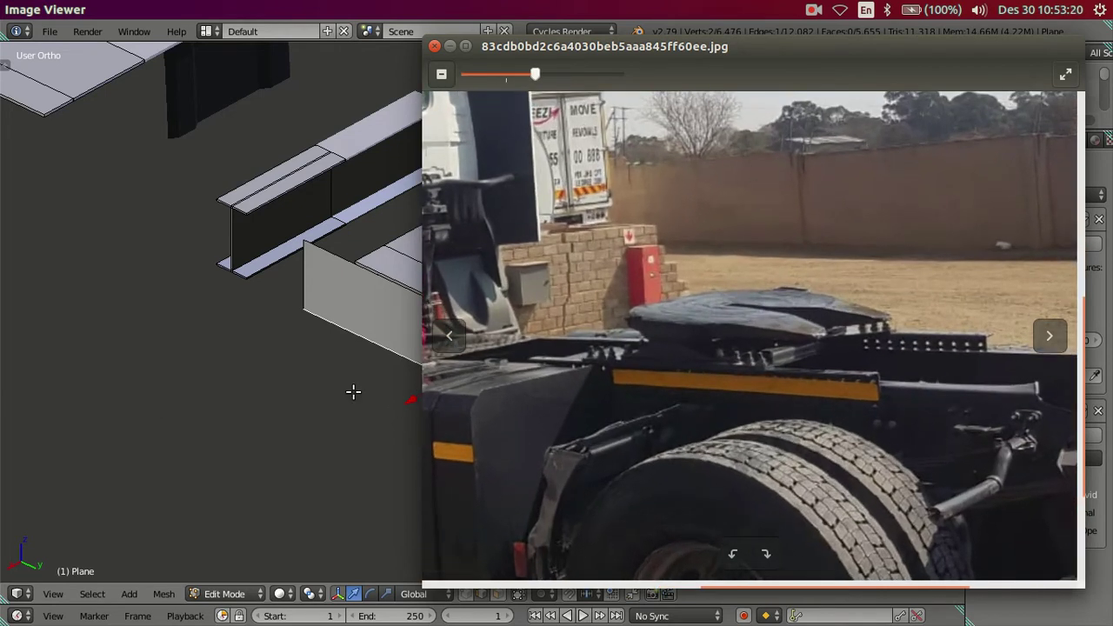
pyautogui.click(353, 391)
# Extrude the plate's top edge 0.13 straight up along Z.
pyautogui.scroll(3, 498, 320)
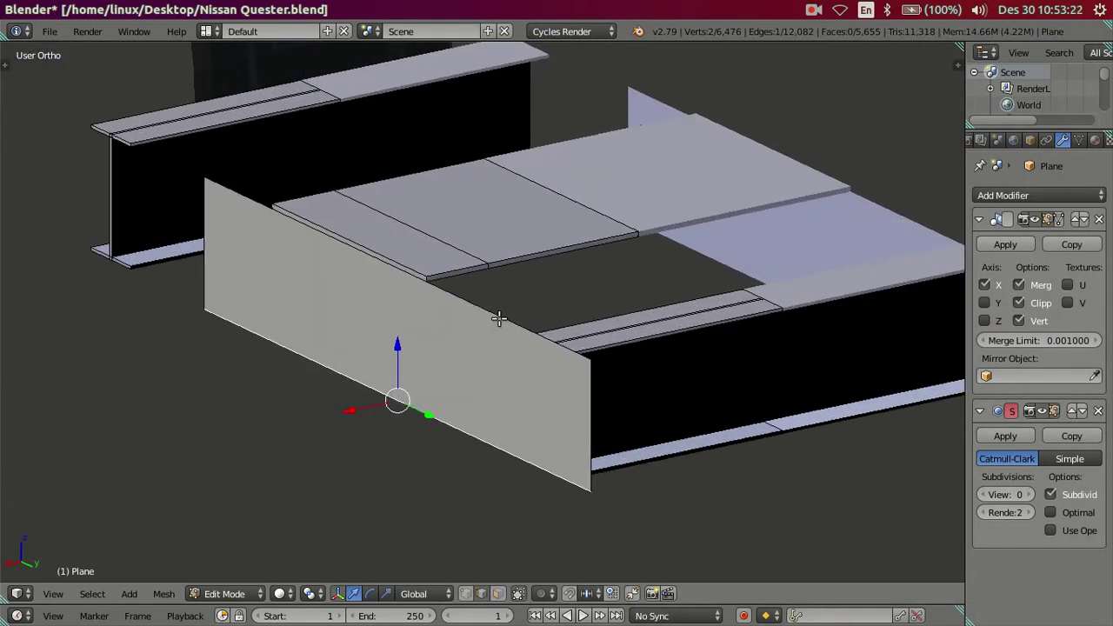
pyautogui.rightClick(465, 304)
pyautogui.moveTo(457, 302); pyautogui.dragTo(440, 261, button='middle')
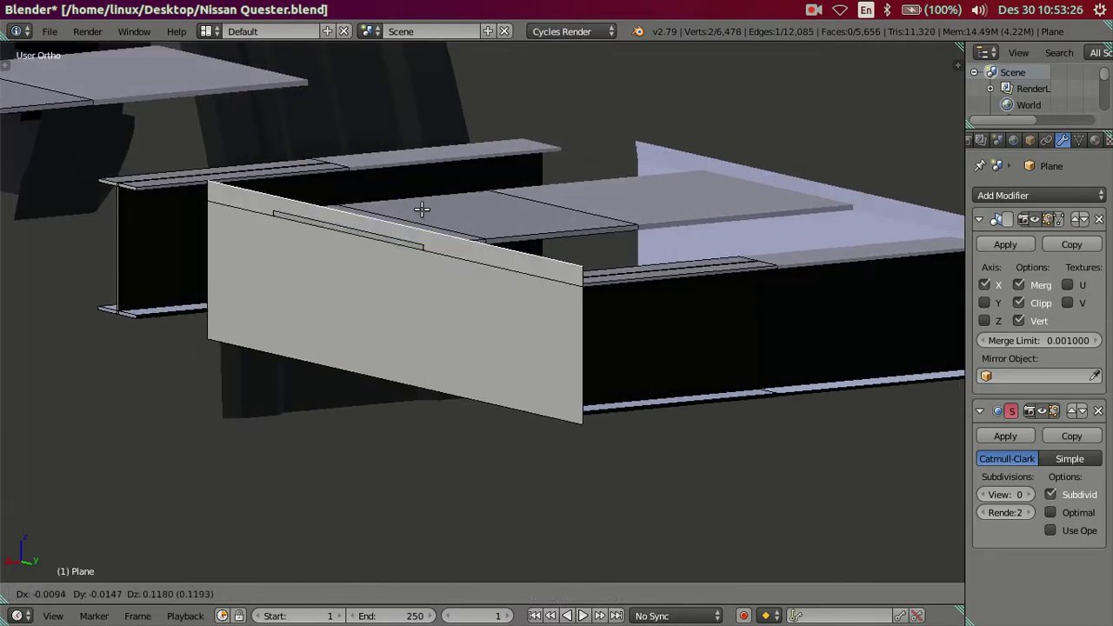
pyautogui.press('e')
pyautogui.press('z')
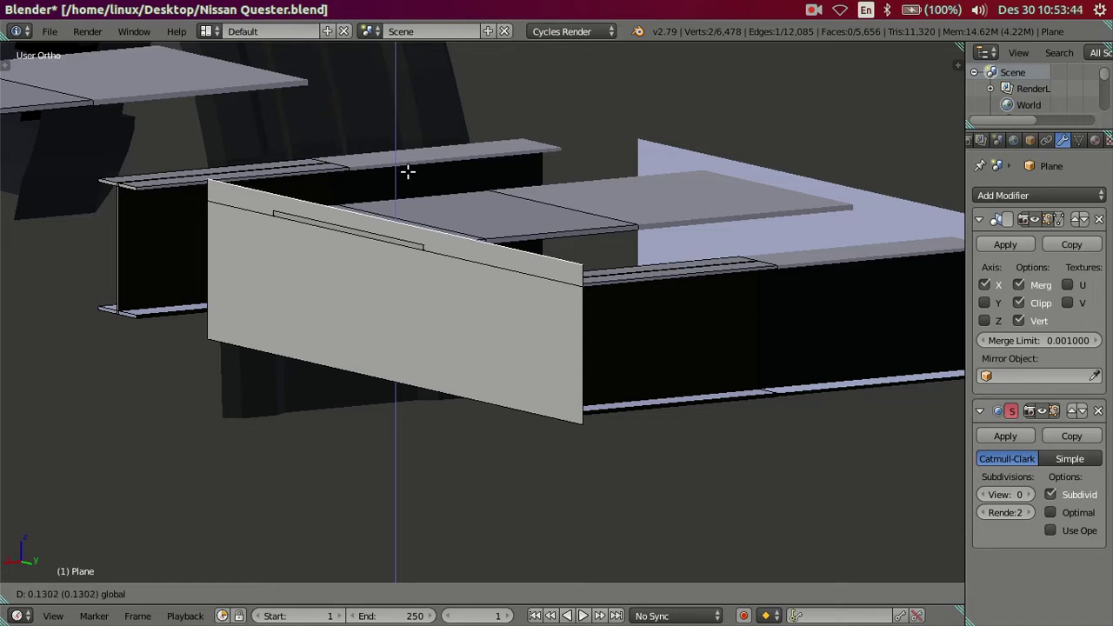
pyautogui.write('0.13')
pyautogui.press('Return')
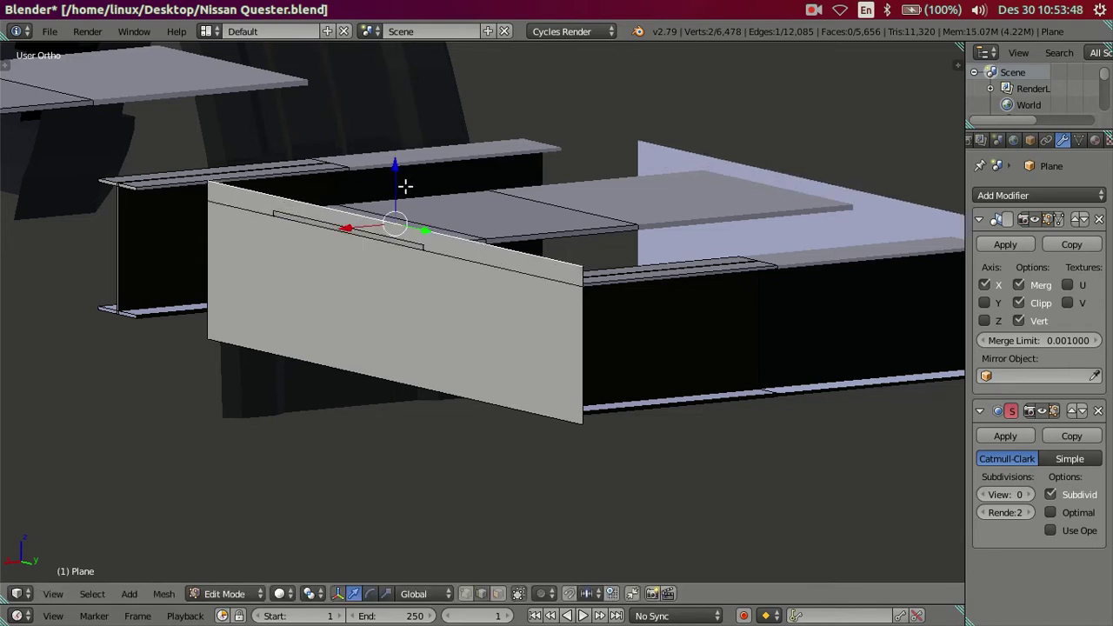
# Move the plate's new top edge outward along X and confirm the slide.
pyautogui.moveTo(510, 350)
pyautogui.mouseDown(button='middle')
pyautogui.moveTo(487, 348)
pyautogui.moveTo(450, 295)
pyautogui.mouseUp(button='middle')
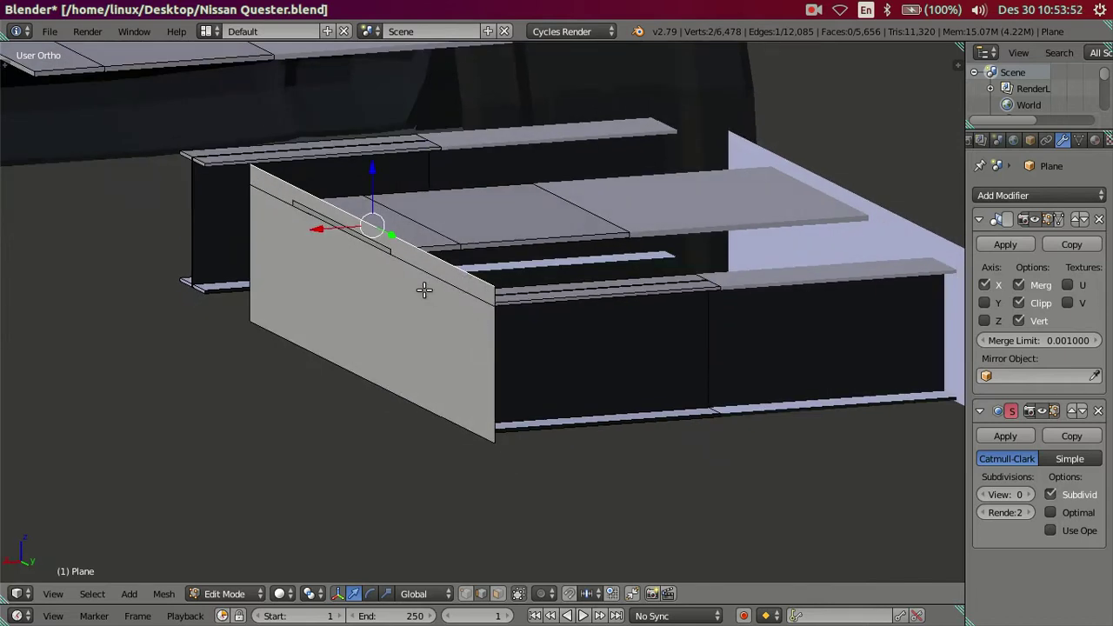
pyautogui.press('e')
pyautogui.press('Escape')
pyautogui.moveTo(319, 228); pyautogui.dragTo(285, 234)
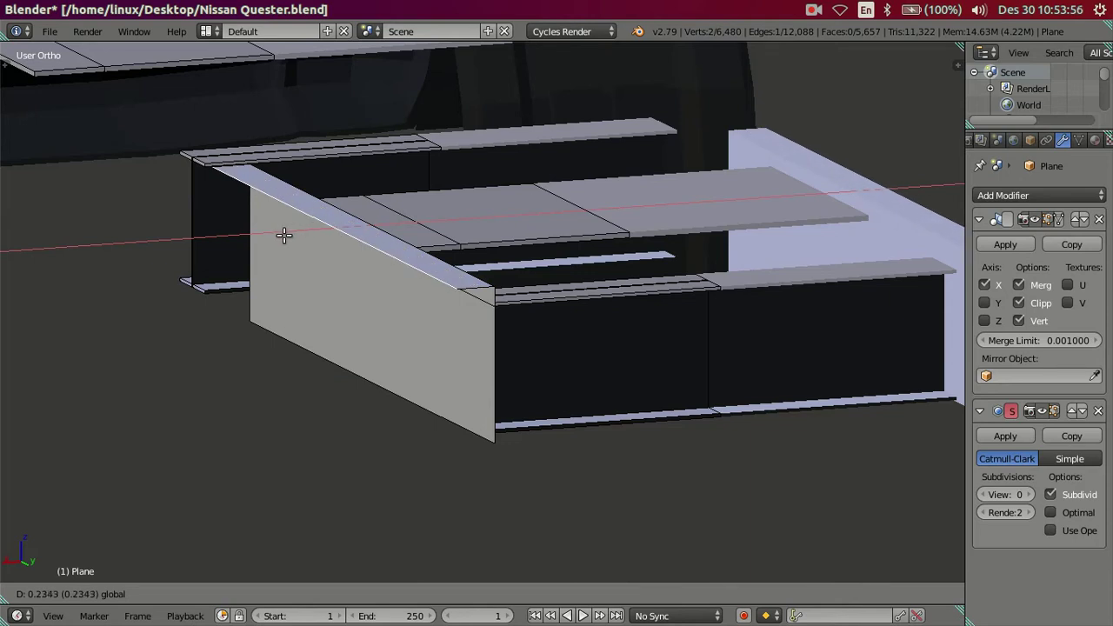
pyautogui.press('=')
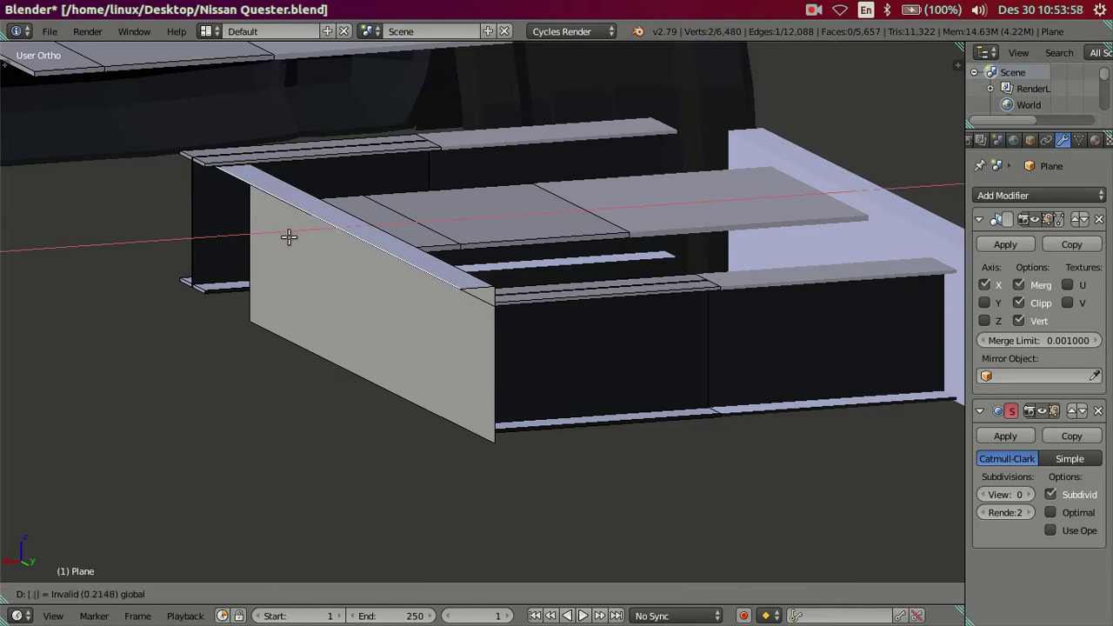
pyautogui.press('Escape')
pyautogui.moveTo(300, 237); pyautogui.dragTo(298, 251)
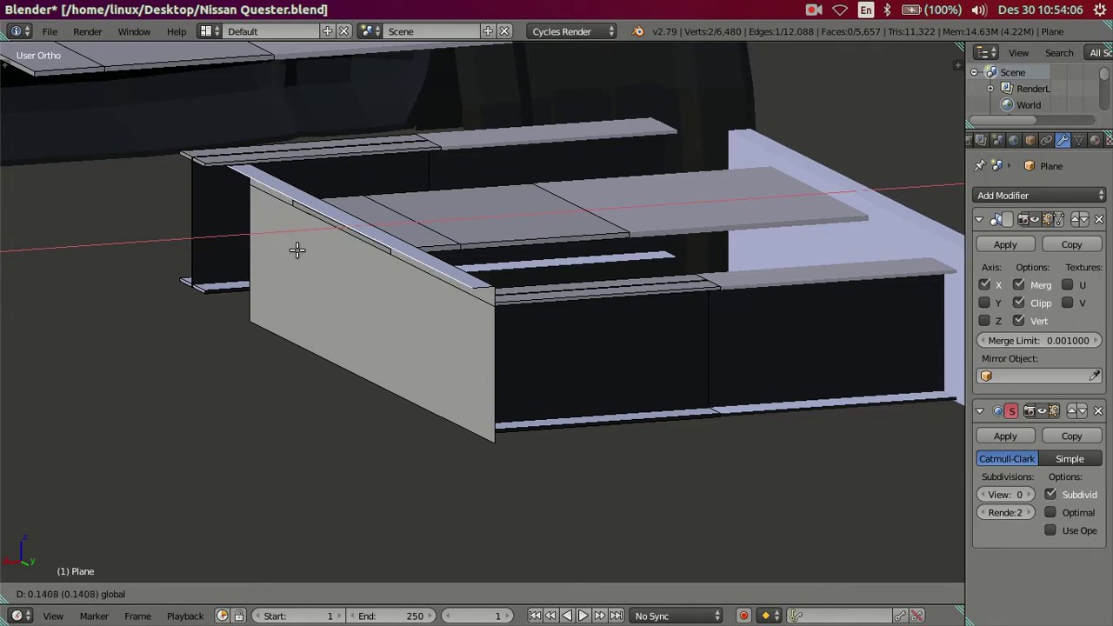
pyautogui.moveTo(297, 250); pyautogui.dragTo(296, 251)
pyautogui.press('=')
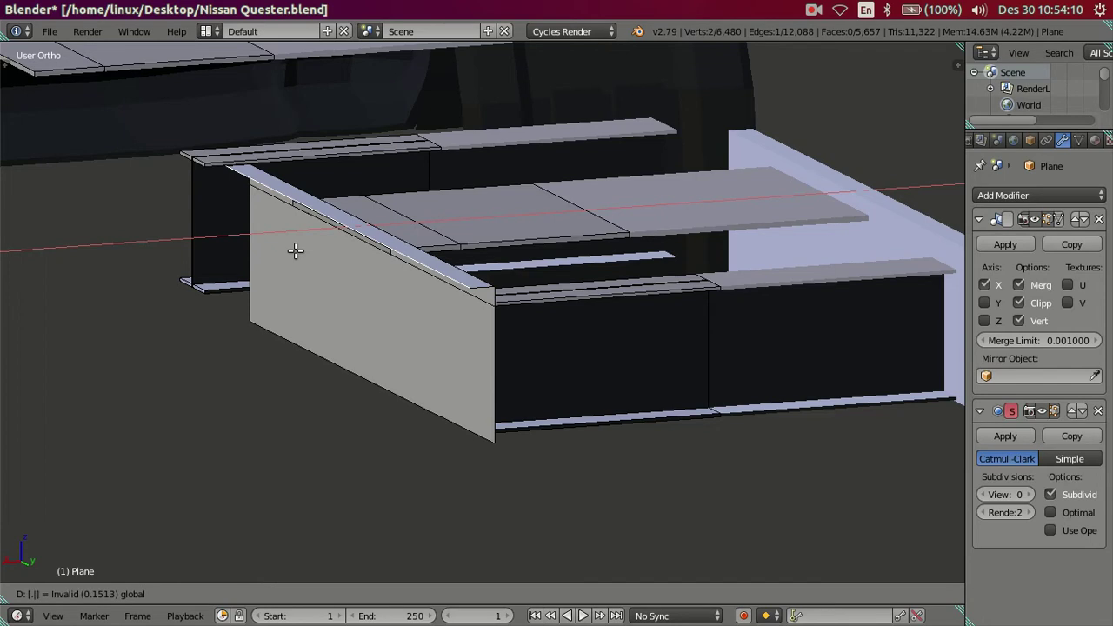
pyautogui.press('Return')
# Orbit to a top-down view and toggle between Object and Edit Mode to inspect the panel.
pyautogui.moveTo(294, 250)
pyautogui.mouseDown(button='middle')
pyautogui.moveTo(406, 310)
pyautogui.moveTo(448, 361)
pyautogui.moveTo(426, 365)
pyautogui.moveTo(416, 352)
pyautogui.moveTo(408, 308)
pyautogui.moveTo(325, 346)
pyautogui.moveTo(362, 410)
pyautogui.moveTo(522, 339)
pyautogui.moveTo(504, 308)
pyautogui.moveTo(403, 301)
pyautogui.moveTo(393, 340)
pyautogui.moveTo(487, 313)
pyautogui.moveTo(486, 287)
pyautogui.moveTo(514, 276)
pyautogui.moveTo(470, 348)
pyautogui.moveTo(486, 321)
pyautogui.moveTo(467, 340)
pyautogui.moveTo(472, 322)
pyautogui.moveTo(483, 363)
pyautogui.moveTo(471, 283)
pyautogui.mouseUp(button='middle')
pyautogui.press('Tab')
pyautogui.scroll(5, 413, 347)
pyautogui.press('Tab')
pyautogui.scroll(2, 470, 348)
pyautogui.press('Tab')
pyautogui.scroll(2, 471, 355)
pyautogui.press('Tab')
# Reselect the panel, refresh Edit Mode, and pick its long top strip in face select mode.
pyautogui.rightClick(456, 252)
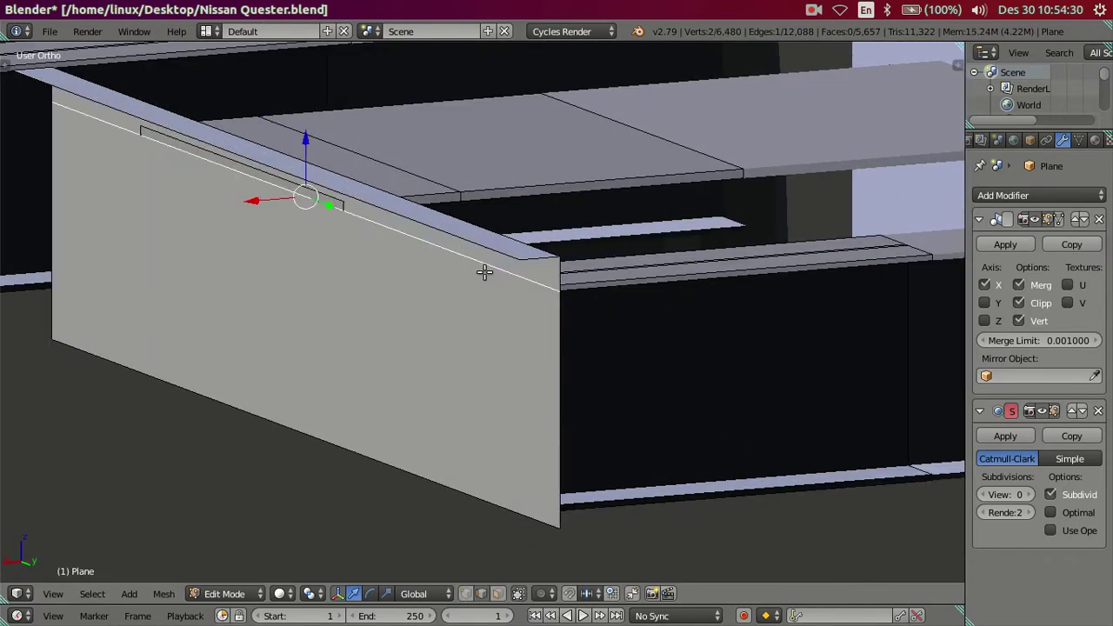
pyautogui.press('l')
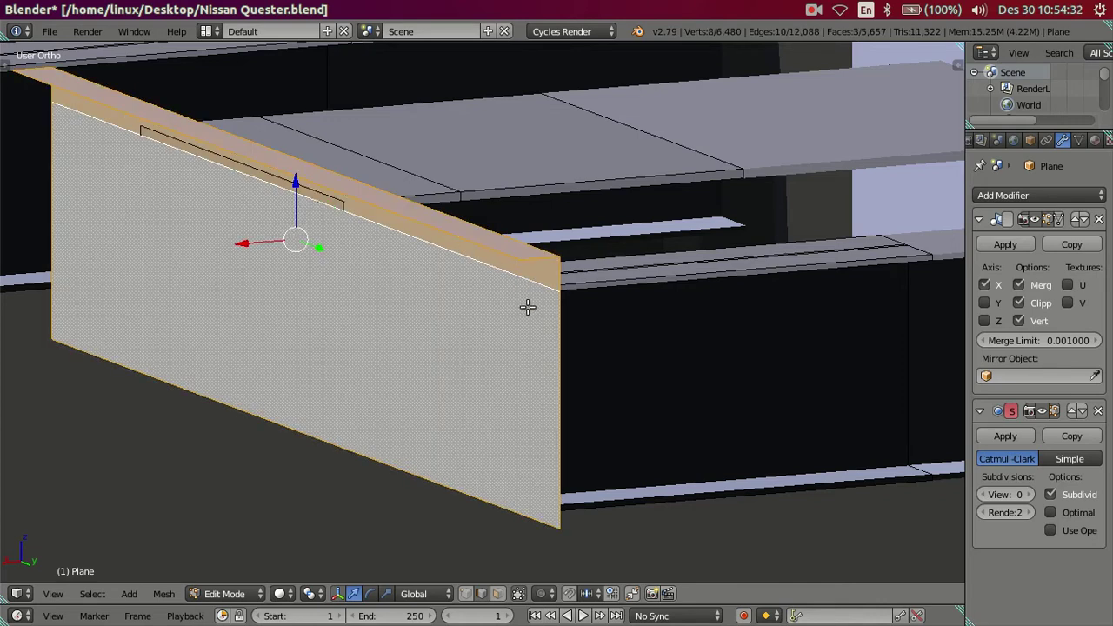
pyautogui.press('Tab')
pyautogui.press('Tab')
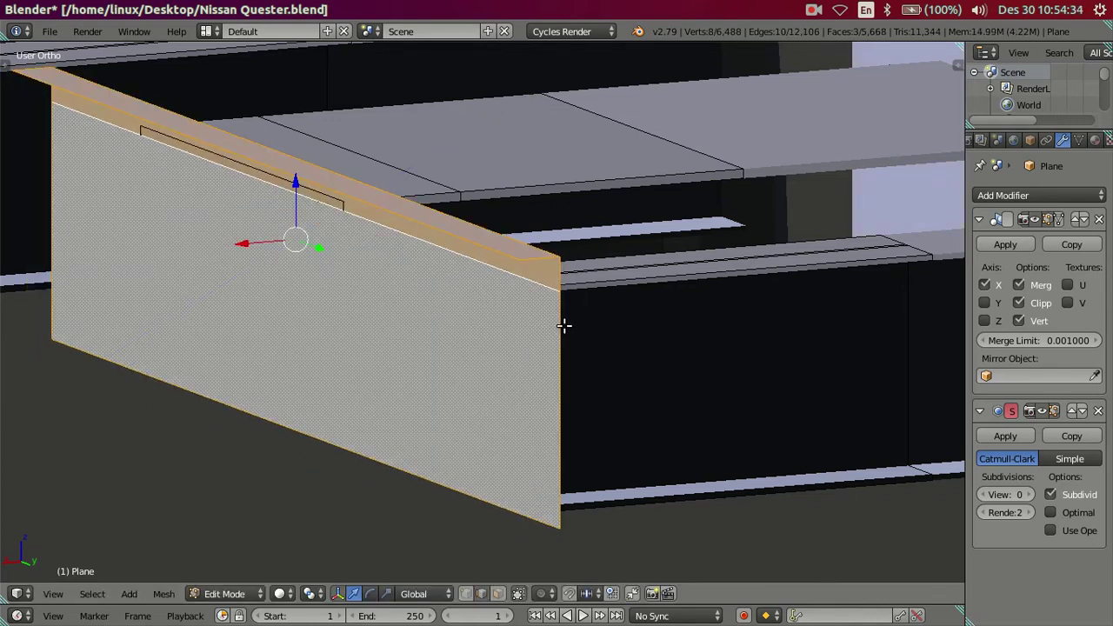
pyautogui.press('a')
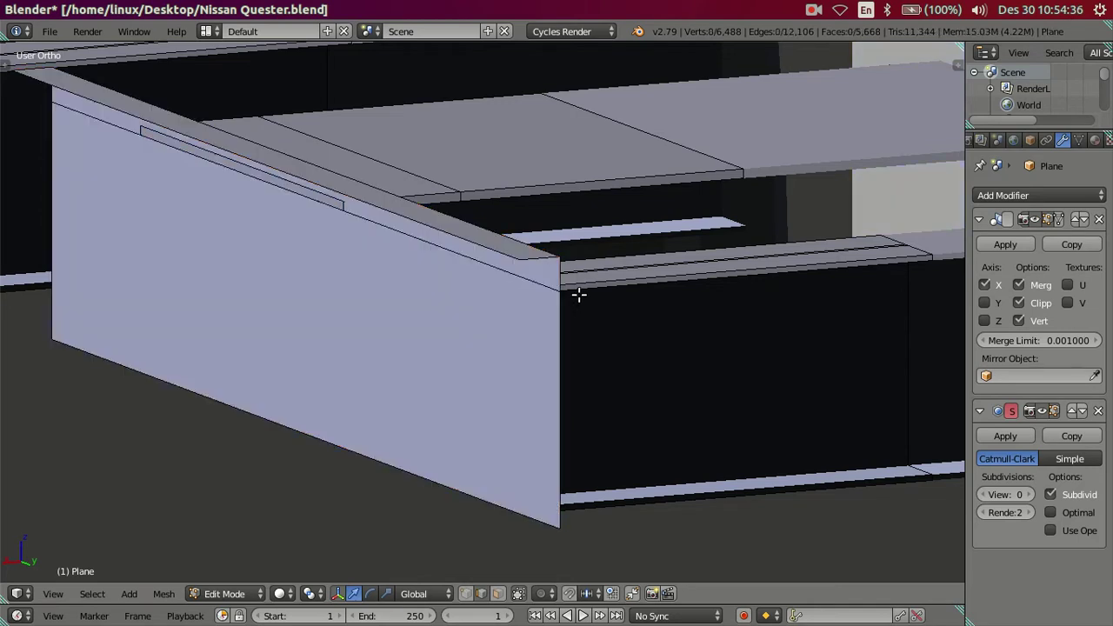
pyautogui.scroll(2, 495, 254)
pyautogui.scroll(2, 493, 288)
pyautogui.scroll(-1, 493, 288)
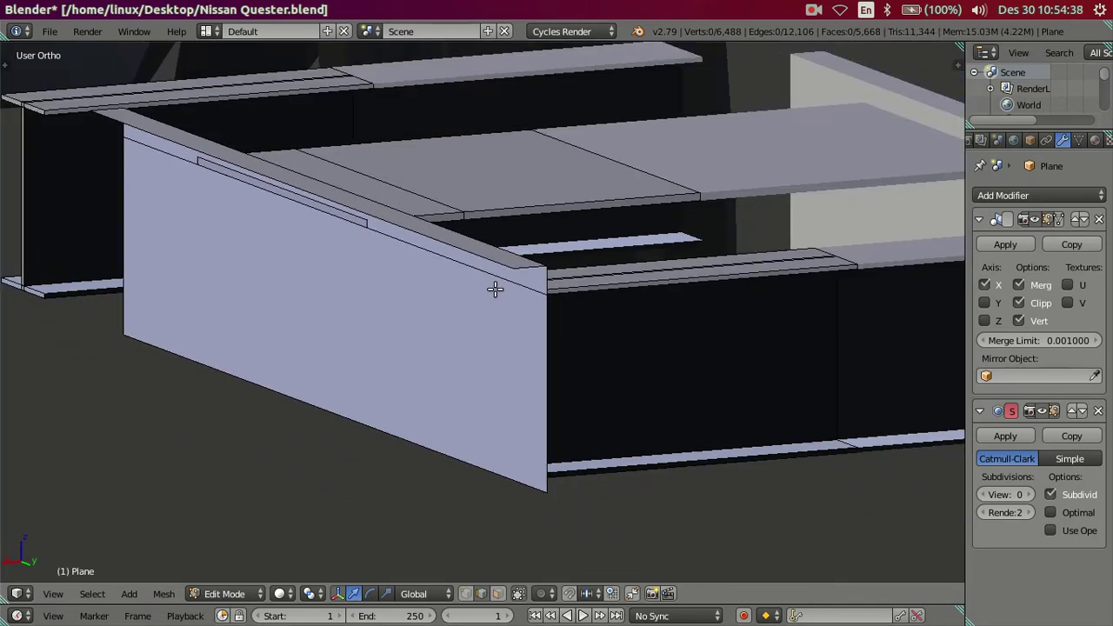
pyautogui.click(498, 594)
pyautogui.click(457, 247)
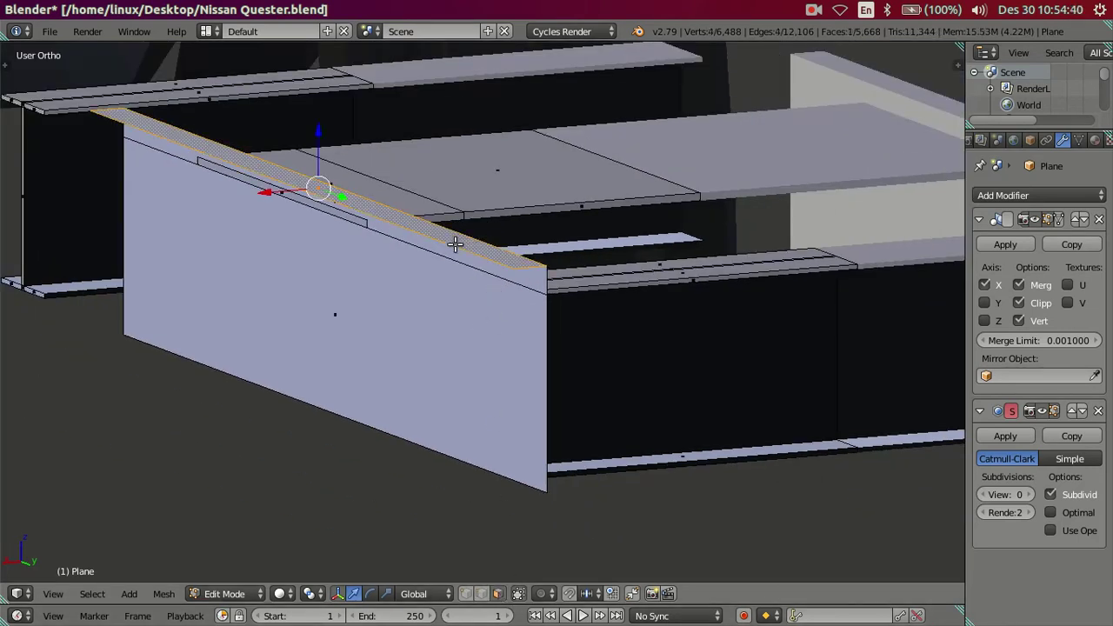
# Extrude the top strip face 0.02 downward along Z.
pyautogui.press('e')
pyautogui.press('z')
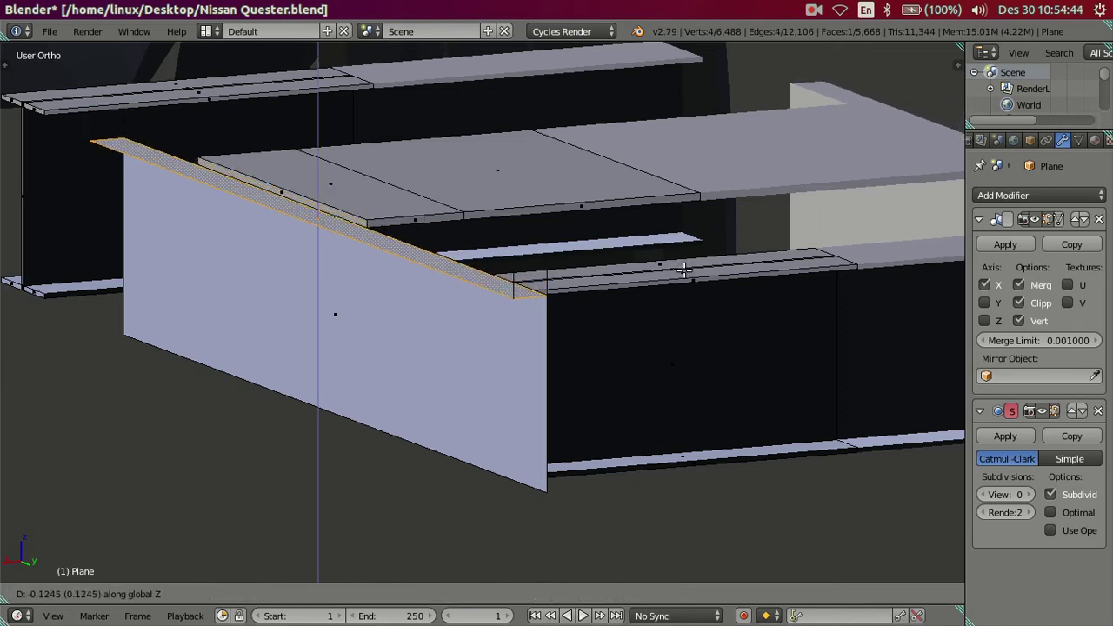
pyautogui.rightClick(683, 271)
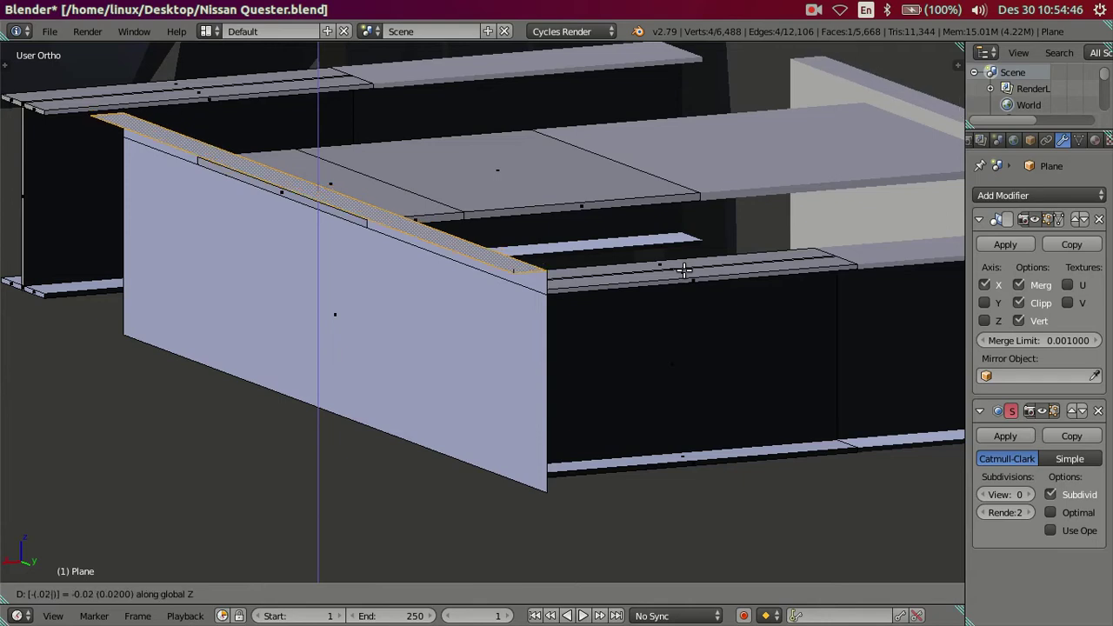
pyautogui.hotkey('ctrl', 'z')
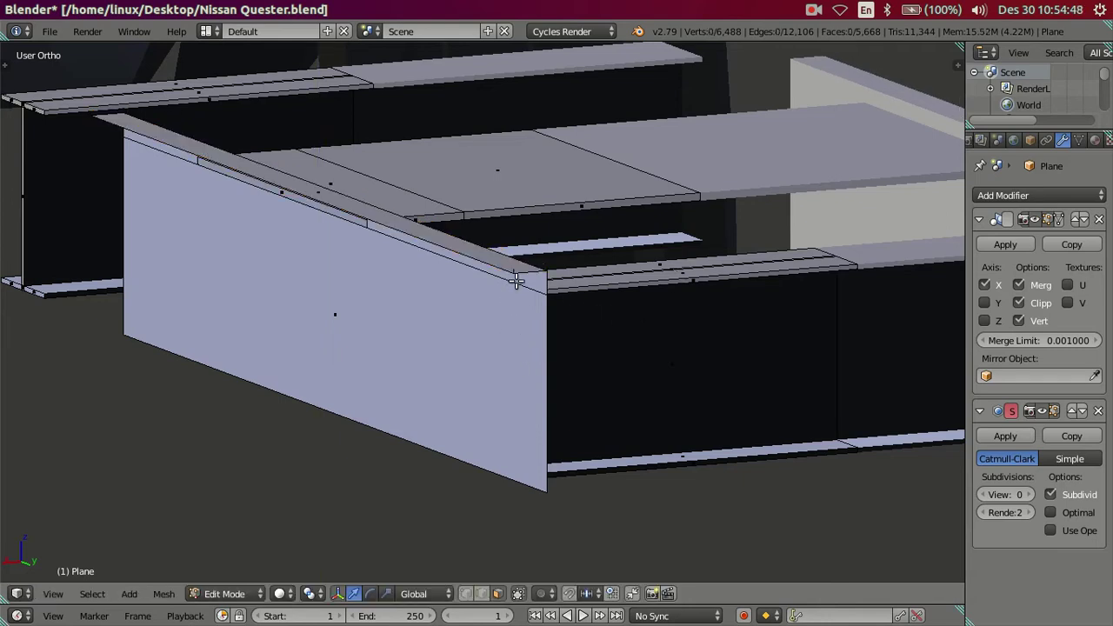
# Select the thin top face and the large front face, then move them 0 on X.
pyautogui.rightClick(515, 283)
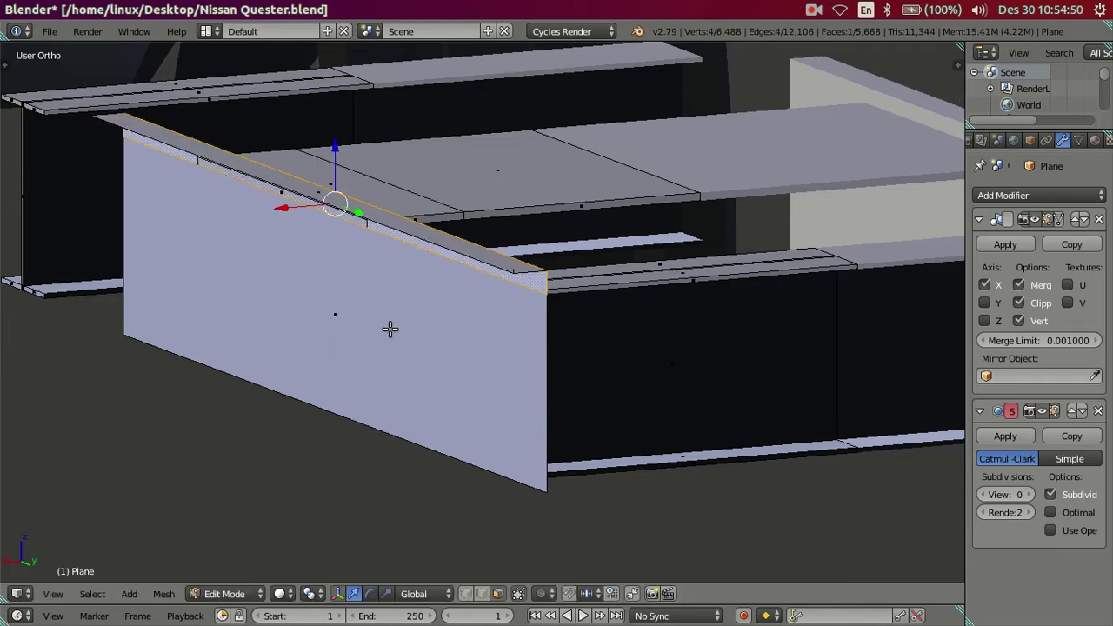
pyautogui.keyDown('shift'); pyautogui.rightClick(390, 328); pyautogui.keyUp('shift')
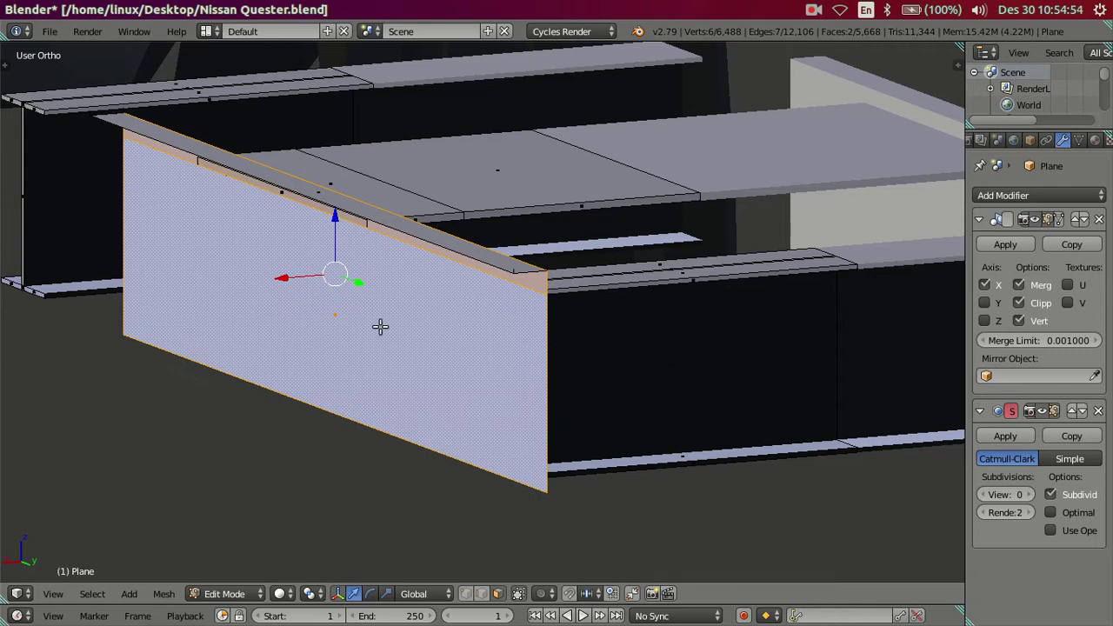
pyautogui.press('g')
pyautogui.press('x')
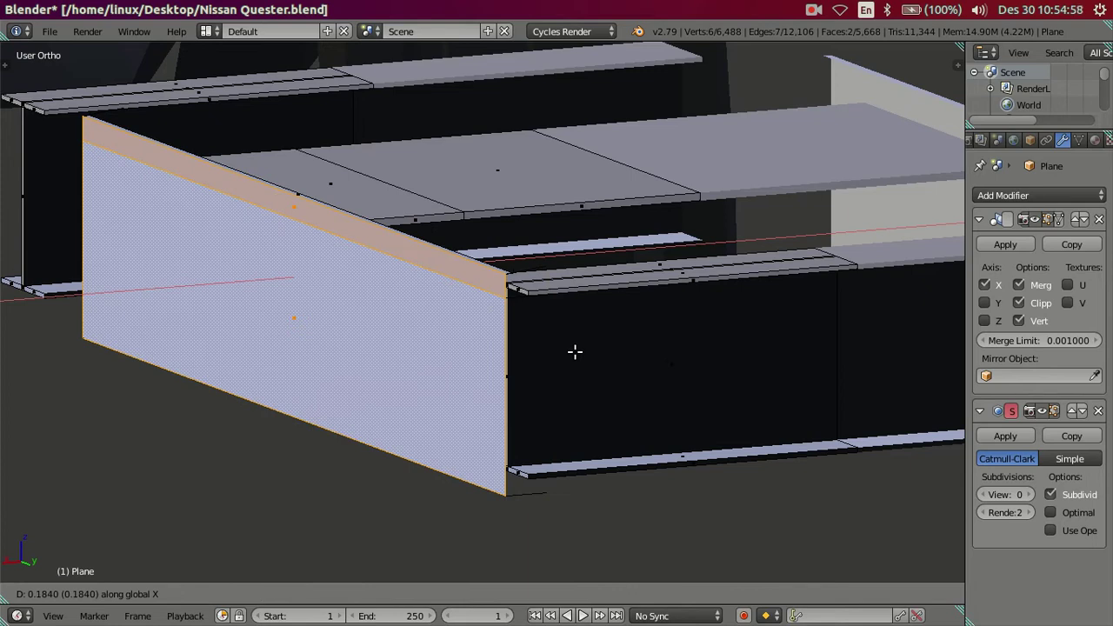
pyautogui.write('0')
pyautogui.press('Return')
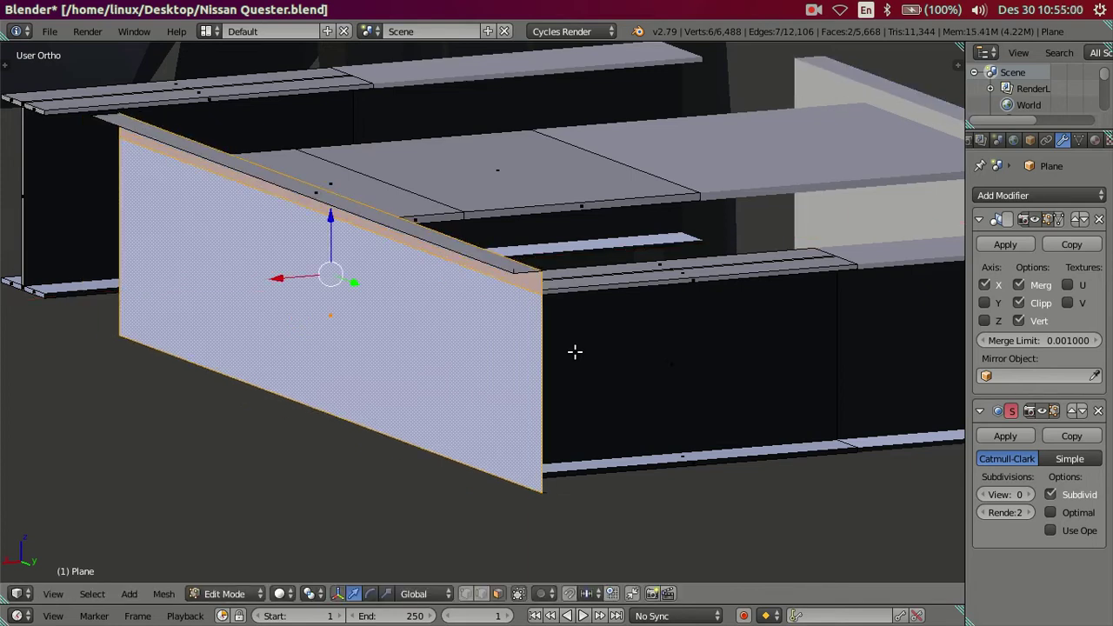
# Flip the normals of the panel's narrow top face and side face.
pyautogui.press('a')
pyautogui.press('a')
pyautogui.scroll(3, 507, 330)
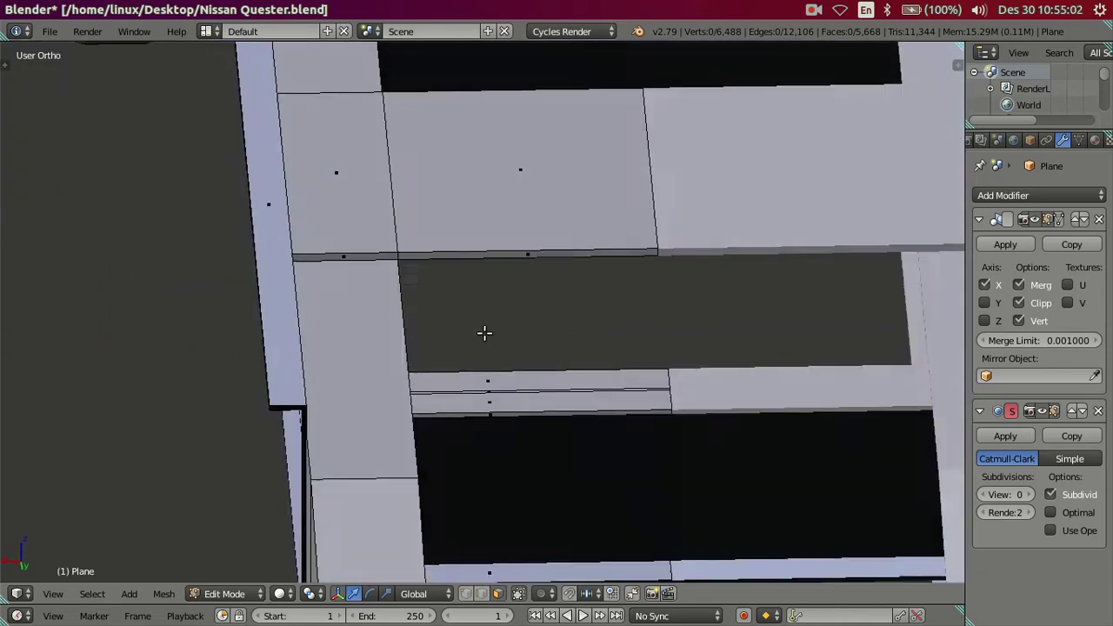
pyautogui.moveTo(484, 331); pyautogui.dragTo(349, 317, button='middle')
pyautogui.rightClick(292, 238)
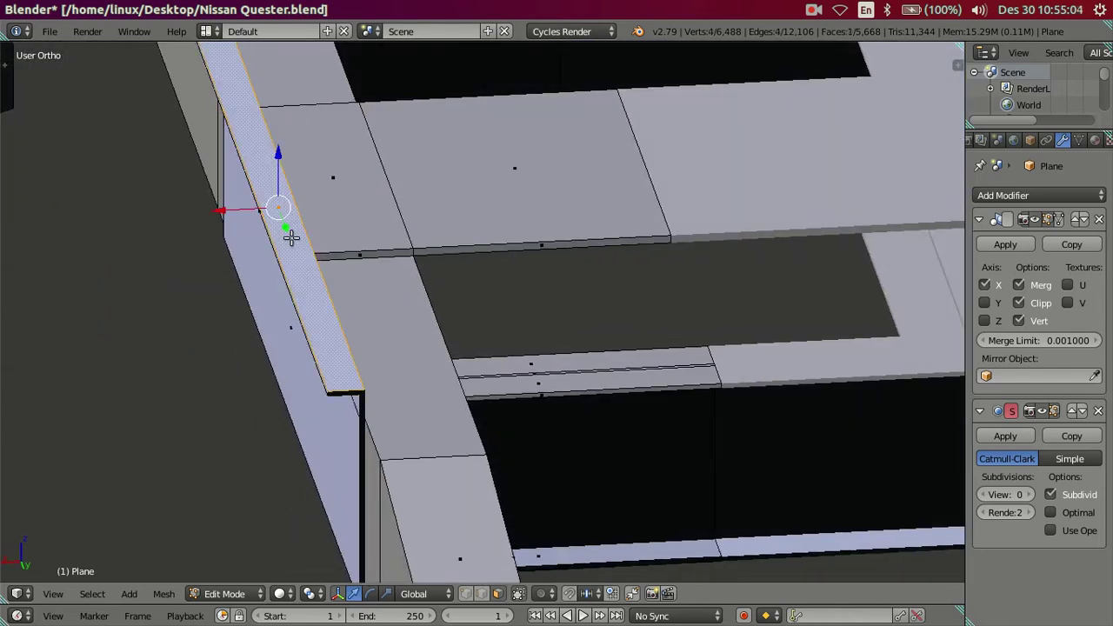
pyautogui.keyDown('shift'); pyautogui.rightClick(270, 261); pyautogui.keyUp('shift')
pyautogui.hotkey('ctrl', 'f')
pyautogui.click(259, 174)
pyautogui.press('a')
# Delete the strip of rail-top faces where the crossmember meets the rail.
pyautogui.scroll(-3, 364, 301)
pyautogui.moveTo(363, 301)
pyautogui.mouseDown(button='middle')
pyautogui.moveTo(197, 164)
pyautogui.moveTo(408, 243)
pyautogui.moveTo(522, 218)
pyautogui.moveTo(557, 190)
pyautogui.moveTo(554, 156)
pyautogui.moveTo(487, 162)
pyautogui.moveTo(403, 243)
pyautogui.moveTo(360, 244)
pyautogui.moveTo(330, 227)
pyautogui.moveTo(404, 243)
pyautogui.mouseUp(button='middle')
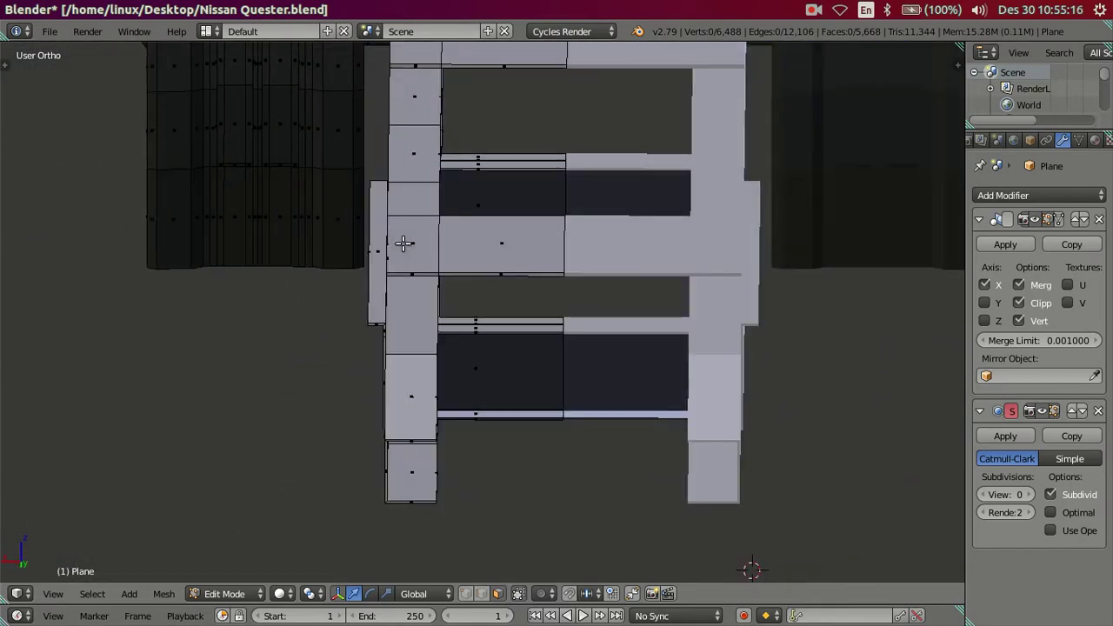
pyautogui.rightClick(402, 243)
pyautogui.keyDown('ctrl'); pyautogui.rightClick(502, 220); pyautogui.keyUp('ctrl')
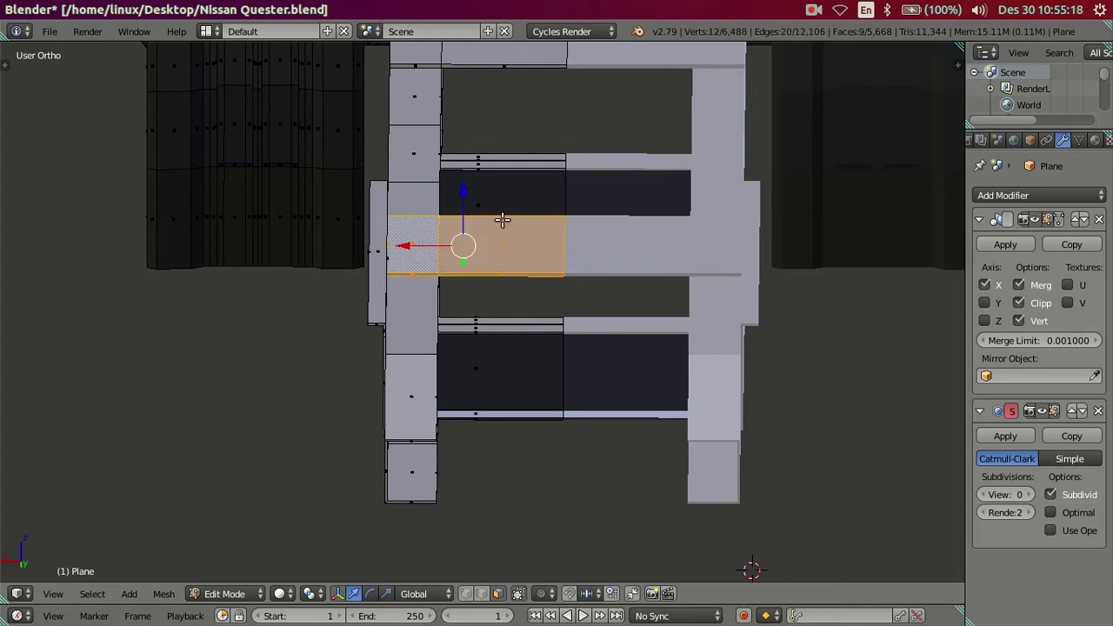
pyautogui.press('x')
pyautogui.click(462, 146)
pyautogui.moveTo(477, 238)
pyautogui.mouseDown(button='middle')
pyautogui.moveTo(558, 256)
pyautogui.moveTo(596, 241)
pyautogui.moveTo(610, 251)
pyautogui.mouseUp(button='middle')
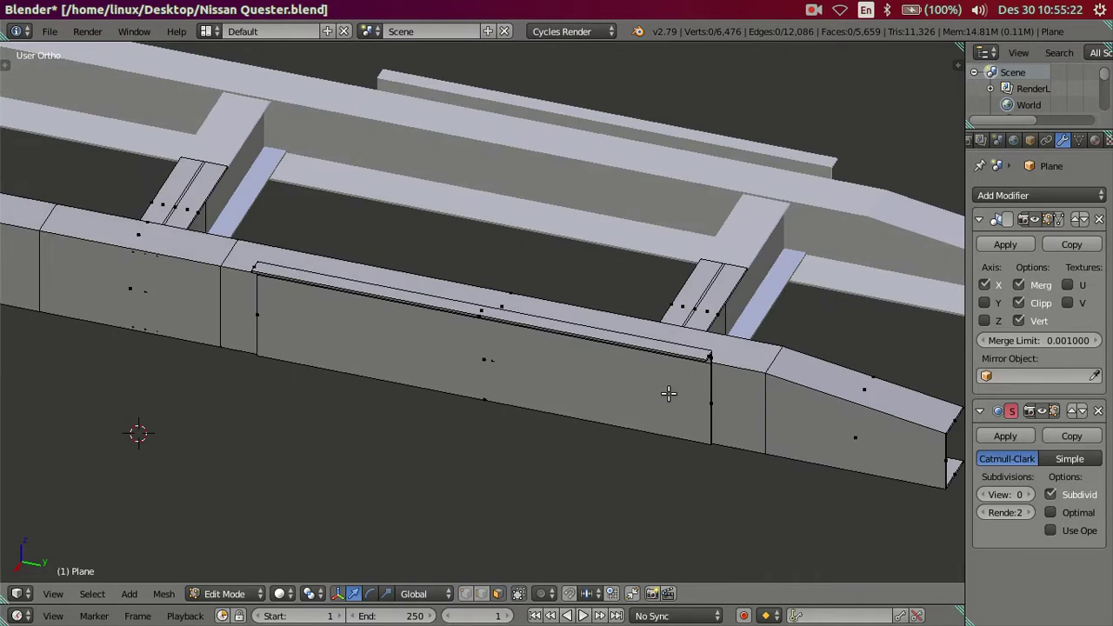
# Frame the side rail's vertical edge and slide it along the rail to the block's end.
pyautogui.scroll(1, 658, 377)
pyautogui.click(487, 375)
pyautogui.moveTo(766, 395)
pyautogui.mouseDown(button='middle')
pyautogui.moveTo(653, 345)
pyautogui.moveTo(693, 288)
pyautogui.mouseUp(button='middle')
pyautogui.scroll(2, 684, 363)
pyautogui.click(689, 263)
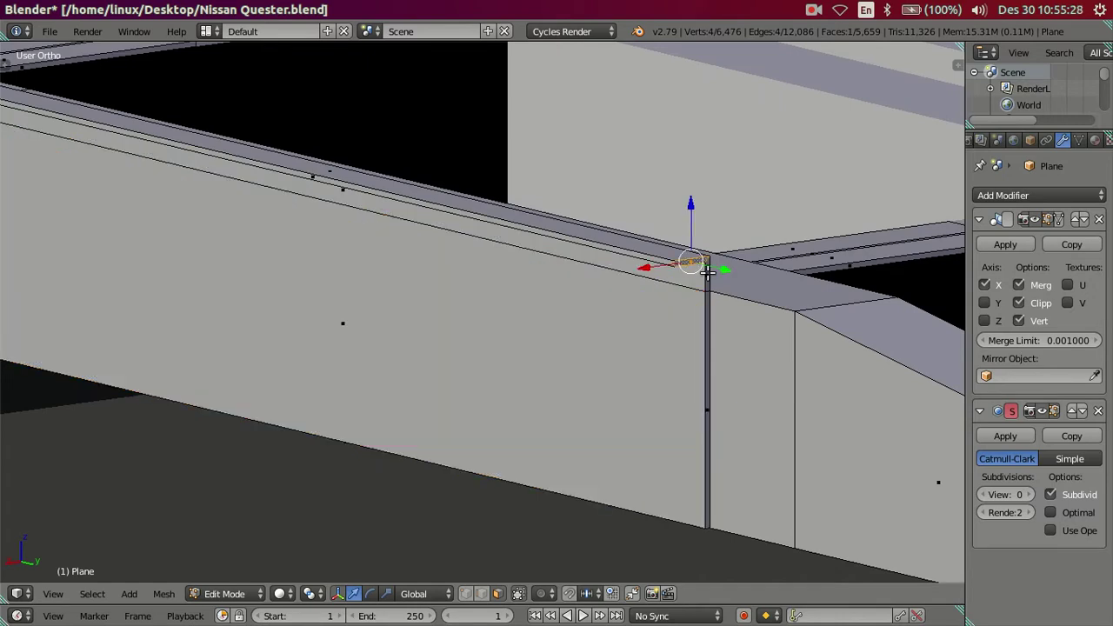
pyautogui.press('KP_Decimal')
pyautogui.scroll(-3, 706, 428)
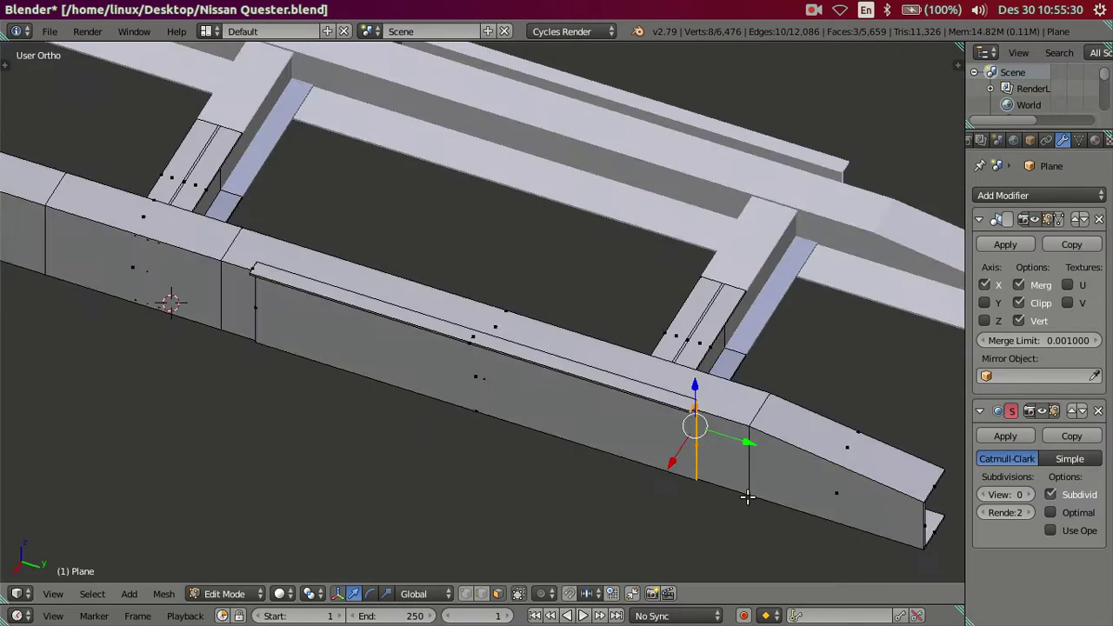
pyautogui.moveTo(706, 428); pyautogui.dragTo(783, 443, button='middle')
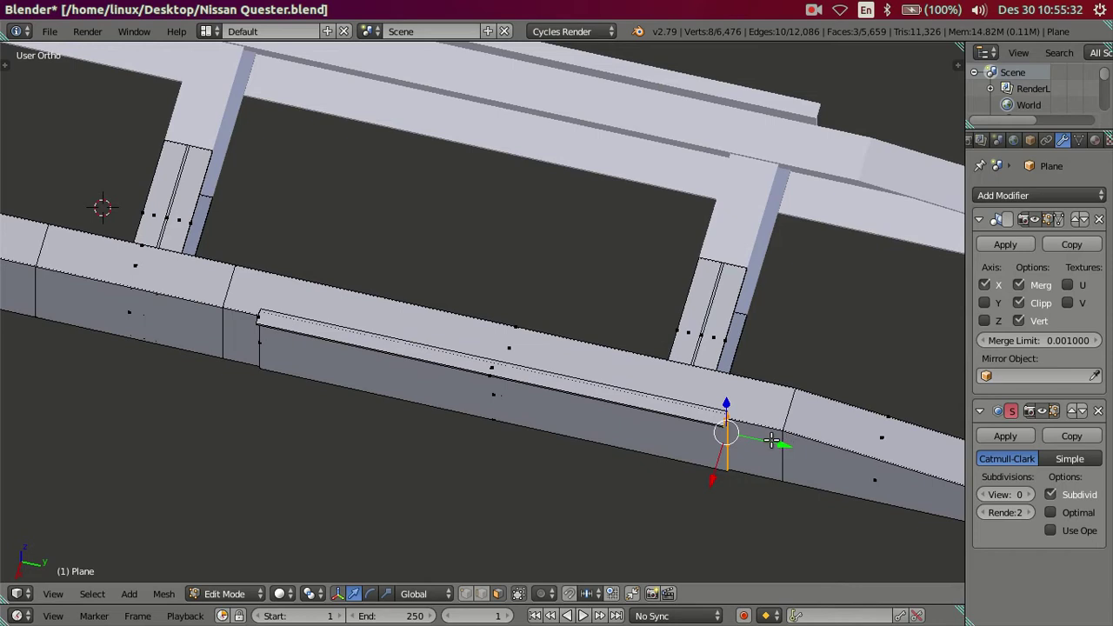
pyautogui.press('g')
pyautogui.press('g')
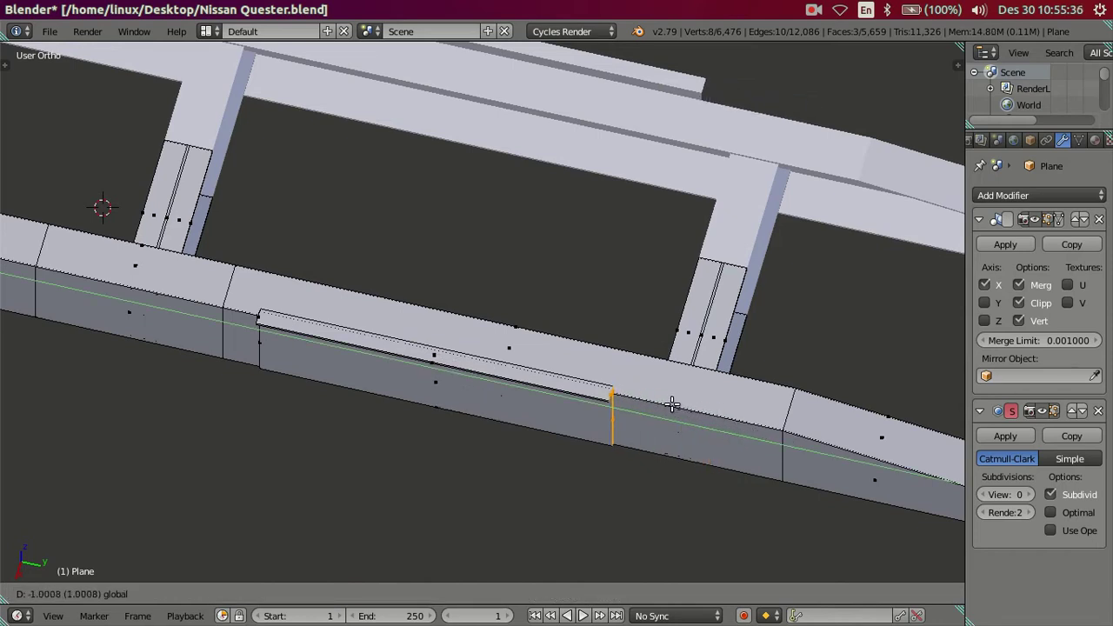
pyautogui.click(672, 404)
# Compare the rail against the truck reference photo, then return to the chassis model.
pyautogui.scroll(-3, 683, 427)
pyautogui.moveTo(683, 427)
pyautogui.mouseDown(button='middle')
pyautogui.moveTo(398, 306)
pyautogui.moveTo(457, 430)
pyautogui.moveTo(340, 467)
pyautogui.moveTo(429, 437)
pyautogui.moveTo(397, 303)
pyautogui.moveTo(691, 384)
pyautogui.moveTo(713, 383)
pyautogui.moveTo(710, 363)
pyautogui.moveTo(687, 424)
pyautogui.moveTo(698, 455)
pyautogui.moveTo(688, 453)
pyautogui.mouseUp(button='middle')
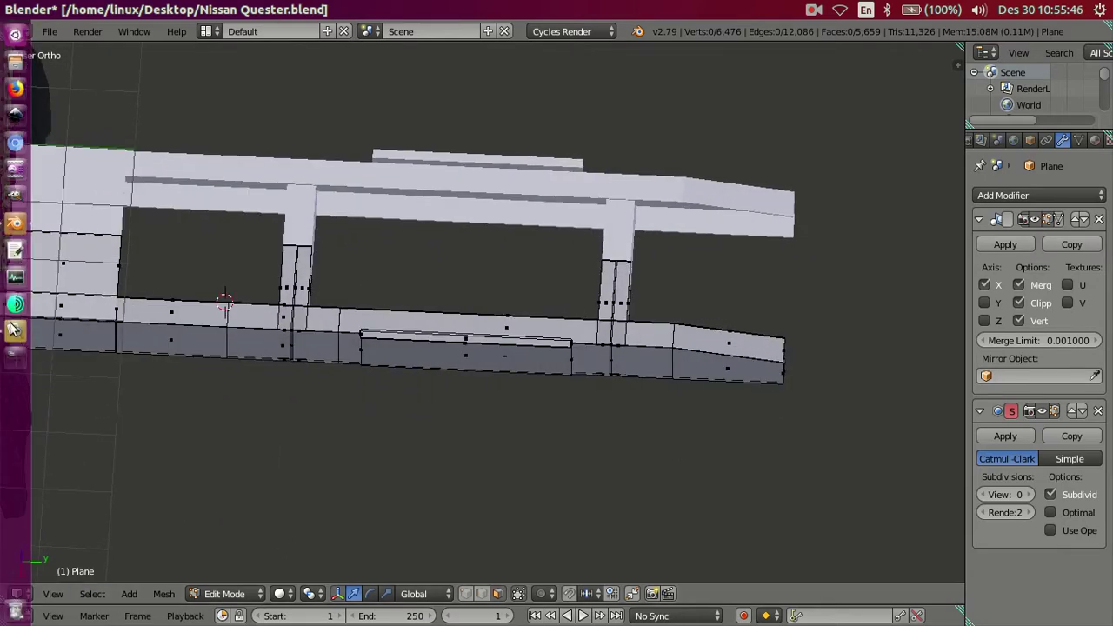
pyautogui.click(13, 329)
pyautogui.scroll(-2, 761, 339)
pyautogui.scroll(-1, 876, 405)
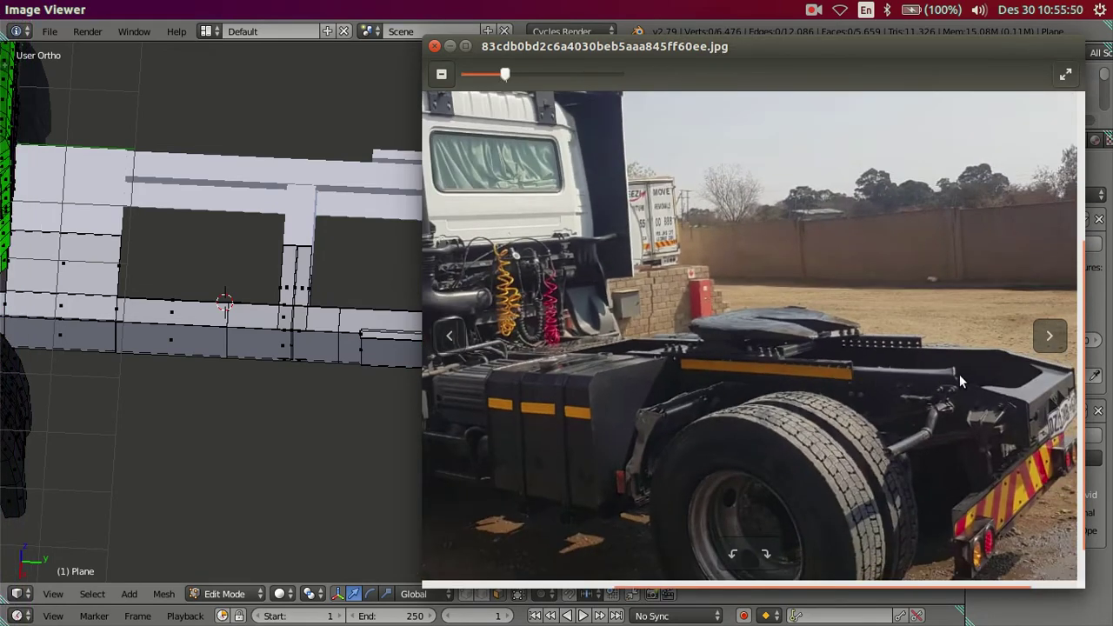
pyautogui.click(328, 406)
pyautogui.moveTo(497, 418)
pyautogui.mouseDown(button='middle')
pyautogui.moveTo(484, 447)
pyautogui.moveTo(528, 341)
pyautogui.mouseUp(button='middle')
# Cancel the move of the rail's vertical edge loop and deselect everything.
pyautogui.keyDown('alt'); pyautogui.rightClick(589, 360); pyautogui.keyUp('alt')
pyautogui.scroll(2, 609, 357)
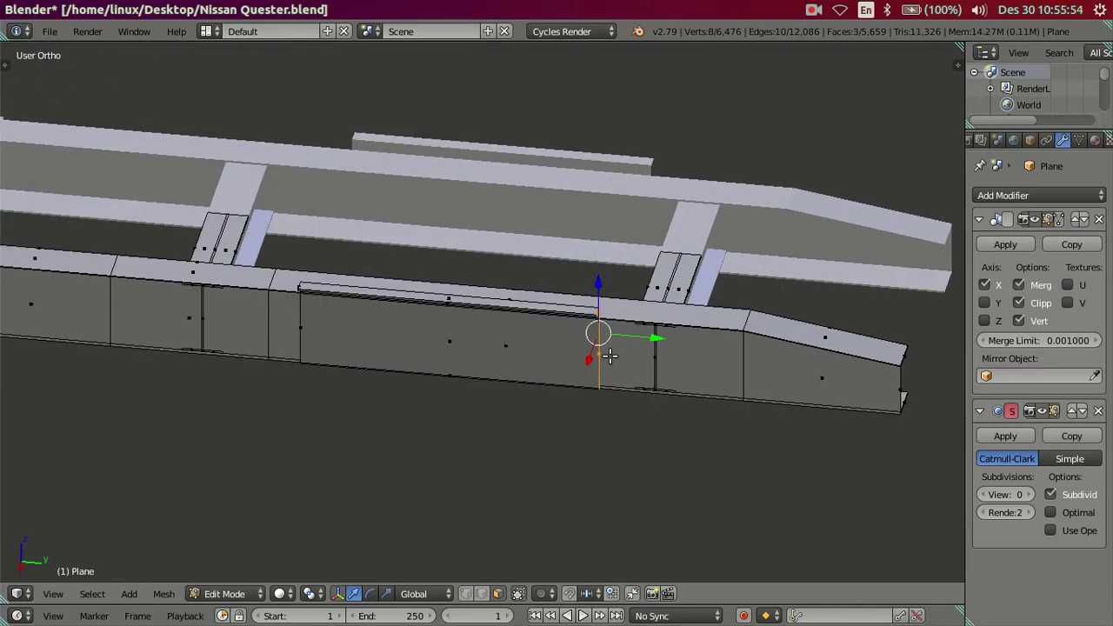
pyautogui.press('g')
pyautogui.press('Escape')
pyautogui.press('a')
pyautogui.moveTo(609, 348)
pyautogui.mouseDown(button='middle')
pyautogui.moveTo(552, 405)
pyautogui.moveTo(442, 301)
pyautogui.mouseUp(button='middle')
pyautogui.scroll(2, 441, 301)
pyautogui.scroll(2, 442, 304)
pyautogui.scroll(2, 440, 306)
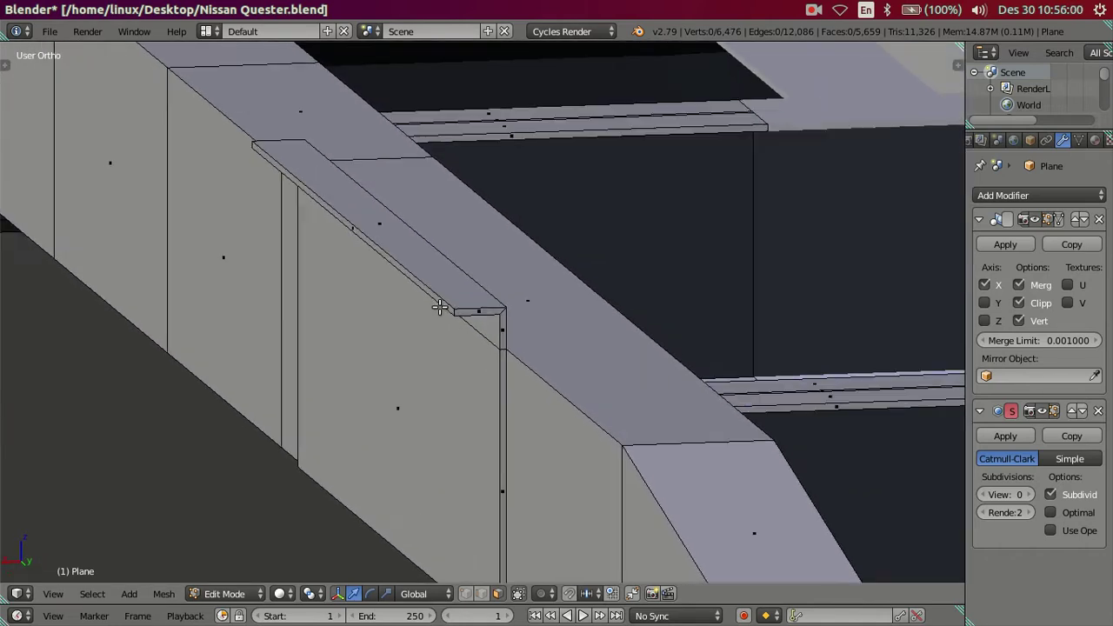
# Return to Object Mode and orbit to a low side view of the whole chassis.
pyautogui.keyDown('alt'); pyautogui.rightClick(364, 236); pyautogui.keyUp('alt')
pyautogui.moveTo(264, 225)
pyautogui.mouseDown(button='middle')
pyautogui.moveTo(310, 241)
pyautogui.moveTo(370, 226)
pyautogui.mouseUp(button='middle')
pyautogui.scroll(-3, 229, 323)
pyautogui.moveTo(229, 322); pyautogui.dragTo(265, 318, button='middle')
pyautogui.press('Tab')
pyautogui.scroll(2, 266, 314)
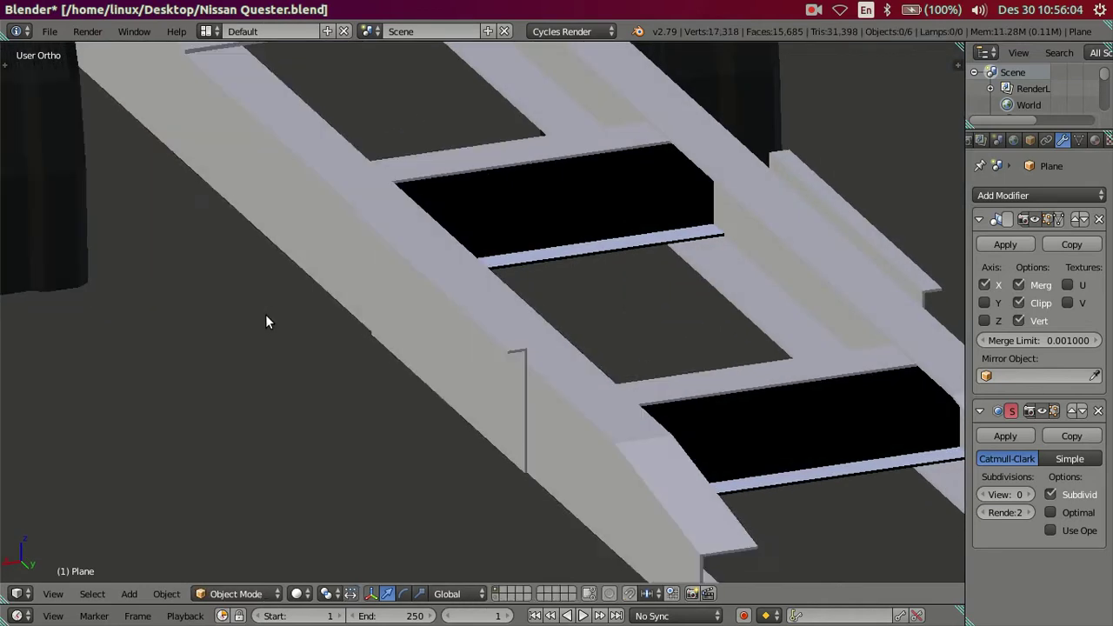
pyautogui.scroll(-2, 263, 313)
pyautogui.moveTo(388, 326)
pyautogui.mouseDown(button='middle')
pyautogui.moveTo(469, 350)
pyautogui.moveTo(522, 385)
pyautogui.moveTo(509, 343)
pyautogui.moveTo(469, 318)
pyautogui.moveTo(454, 330)
pyautogui.moveTo(449, 315)
pyautogui.moveTo(418, 377)
pyautogui.moveTo(411, 321)
pyautogui.moveTo(474, 329)
pyautogui.mouseUp(button='middle')
# Return to Edit Mode on the chassis mesh and zoom in on the rails.
pyautogui.press('Tab')
pyautogui.scroll(2, 613, 366)
pyautogui.scroll(2, 613, 366)
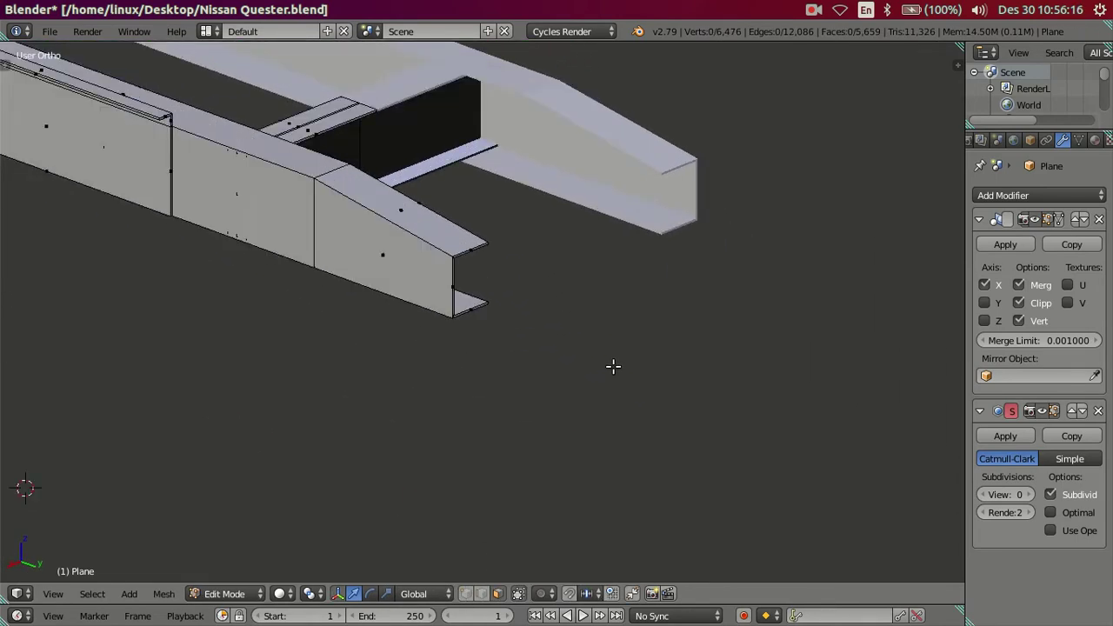
pyautogui.scroll(3, 591, 361)
pyautogui.scroll(1, 556, 348)
pyautogui.scroll(1, 435, 357)
pyautogui.scroll(1, 409, 383)
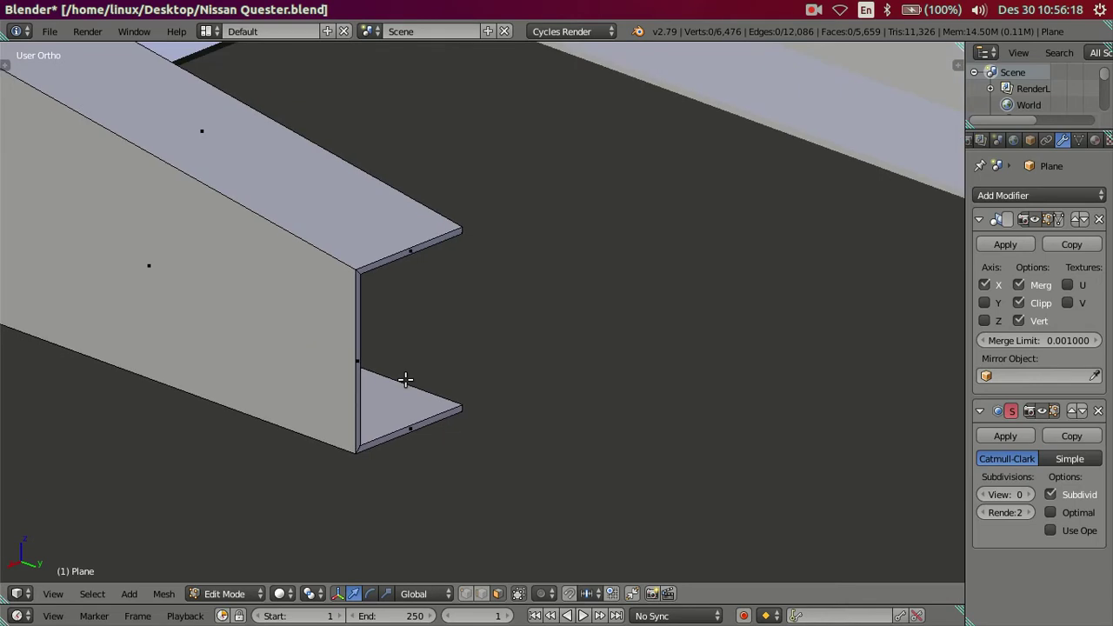
pyautogui.scroll(-1, 396, 404)
pyautogui.scroll(-1, 497, 360)
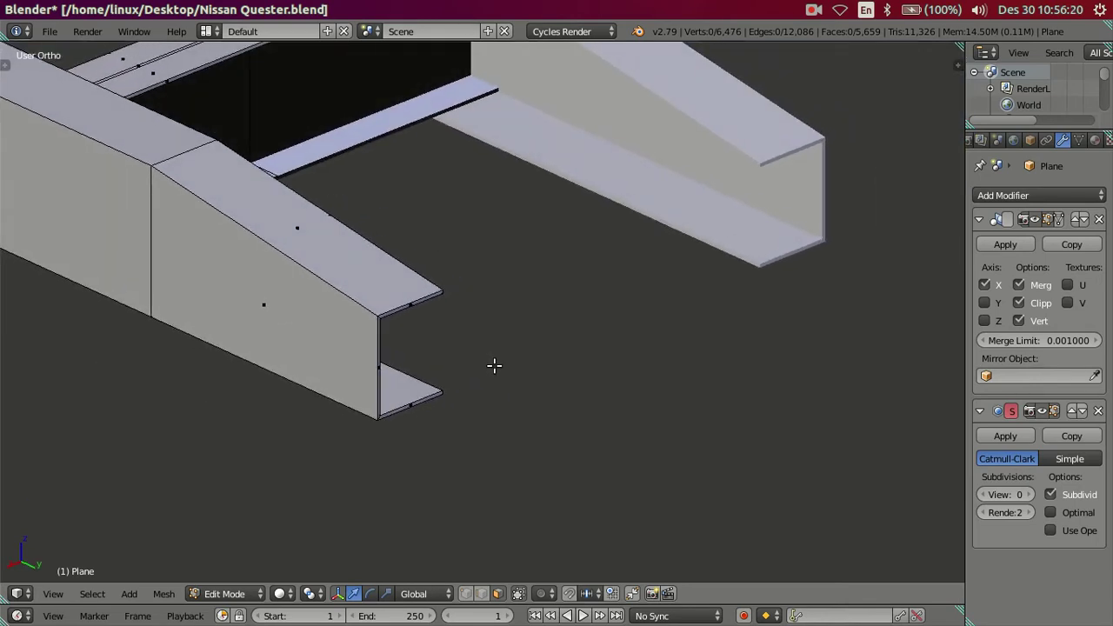
pyautogui.scroll(-1, 492, 360)
pyautogui.scroll(1, 370, 325)
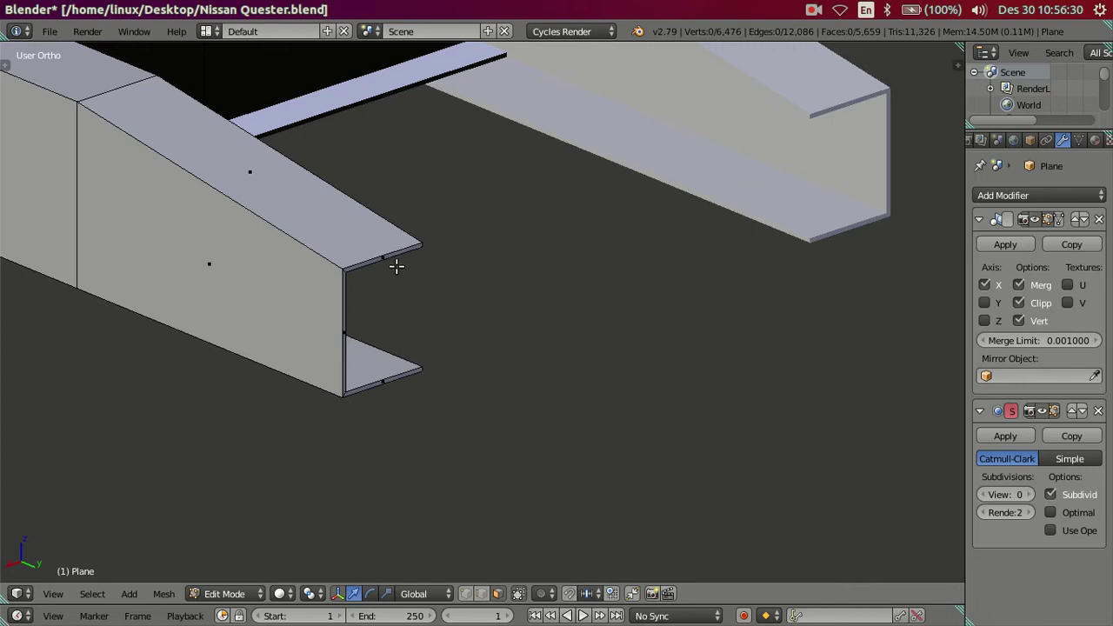
pyautogui.scroll(1, 396, 266)
pyautogui.scroll(1, 398, 261)
# Switch to edge select and get a low side view of the sloped rail end.
pyautogui.click(479, 594)
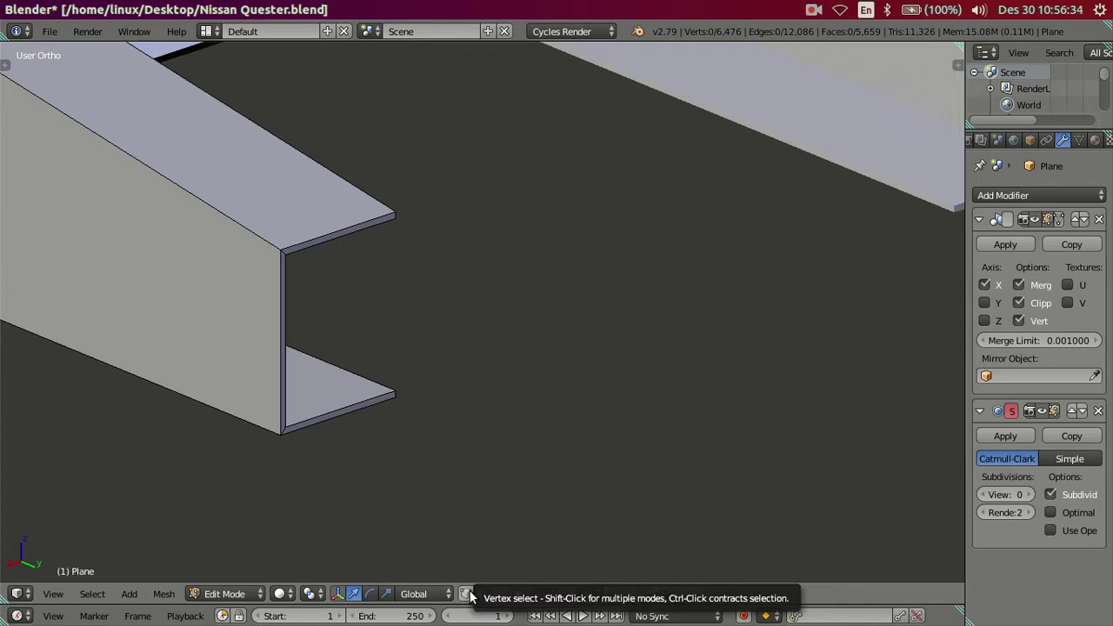
pyautogui.scroll(-3, 407, 448)
pyautogui.keyDown('shift'); pyautogui.moveTo(719, 217); pyautogui.dragTo(651, 313, button='middle'); pyautogui.keyUp('shift')
pyautogui.scroll(1, 651, 313)
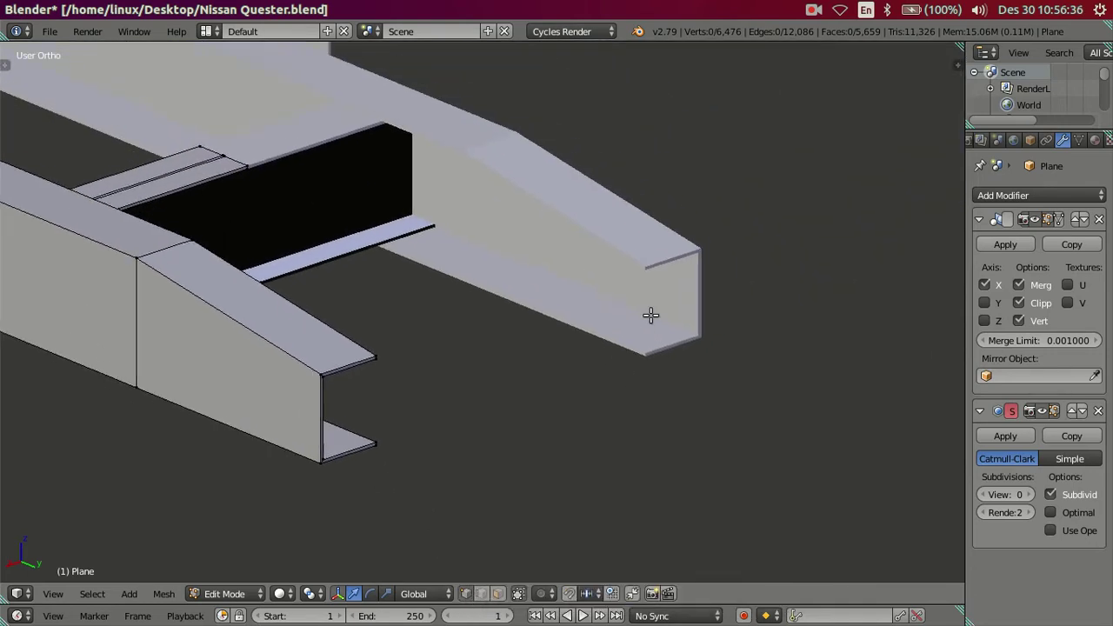
pyautogui.scroll(-1, 370, 316)
pyautogui.moveTo(368, 313)
pyautogui.mouseDown(button='middle')
pyautogui.moveTo(447, 338)
pyautogui.moveTo(484, 329)
pyautogui.mouseUp(button='middle')
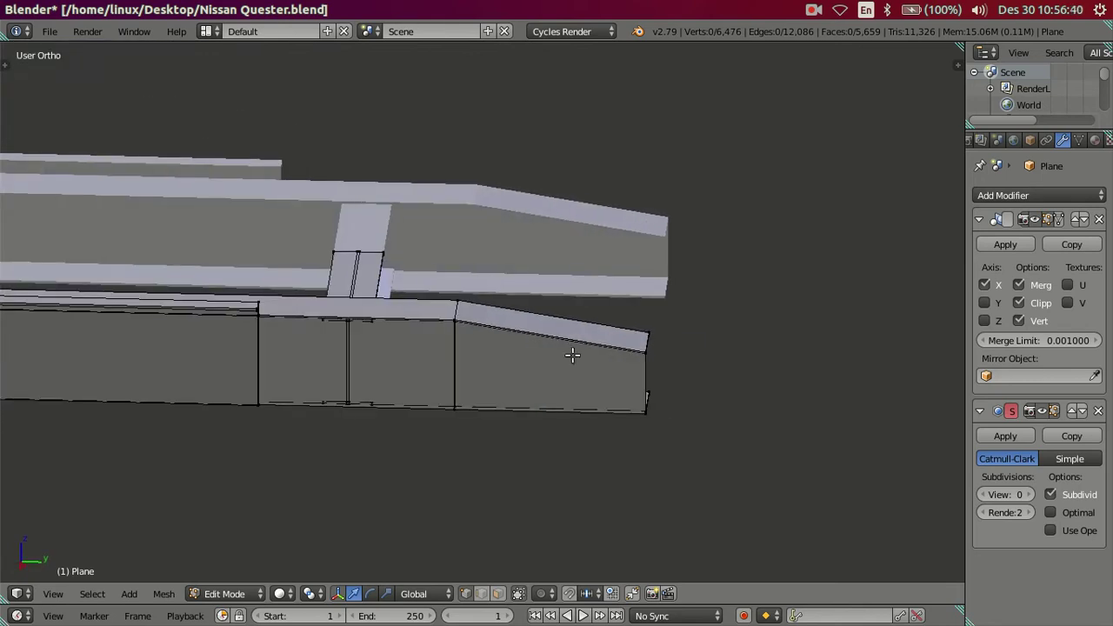
# Loop-cut two new edge loops across the sloped rail section.
pyautogui.hotkey('ctrl', 'r')
pyautogui.scroll(1, 586, 338)
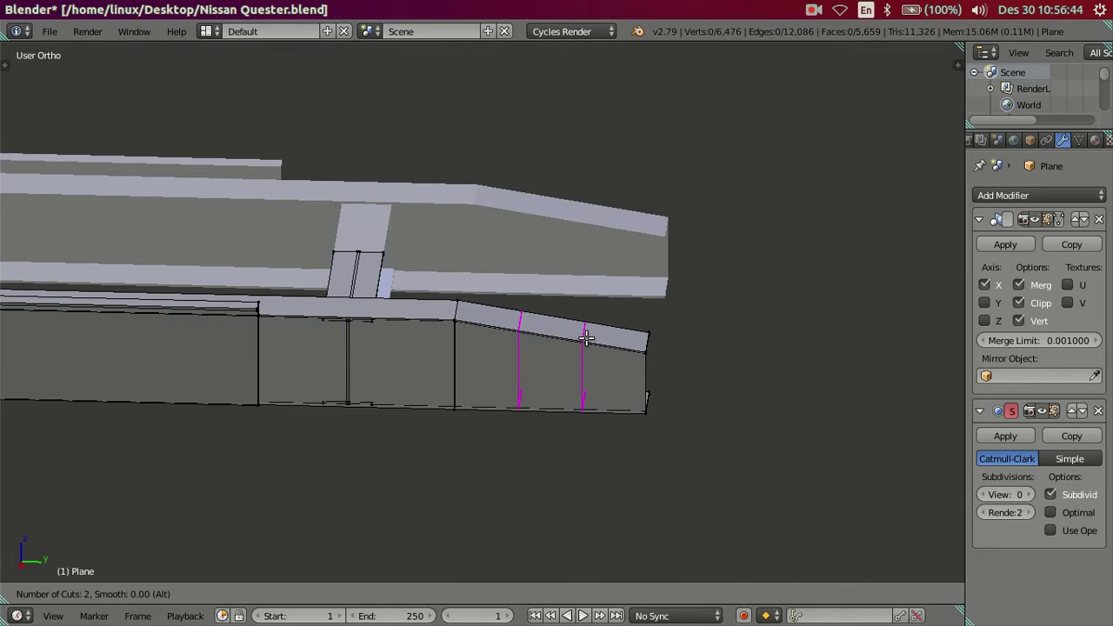
pyautogui.scroll(-1, 587, 338)
pyautogui.click(586, 339)
pyautogui.scroll(2, 587, 348)
# Dissolve one of the two new edge loops, then bring up the truck reference photo.
pyautogui.press('a')
pyautogui.keyDown('alt'); pyautogui.rightClick(586, 390); pyautogui.keyUp('alt')
pyautogui.press('x')
pyautogui.click(579, 465)
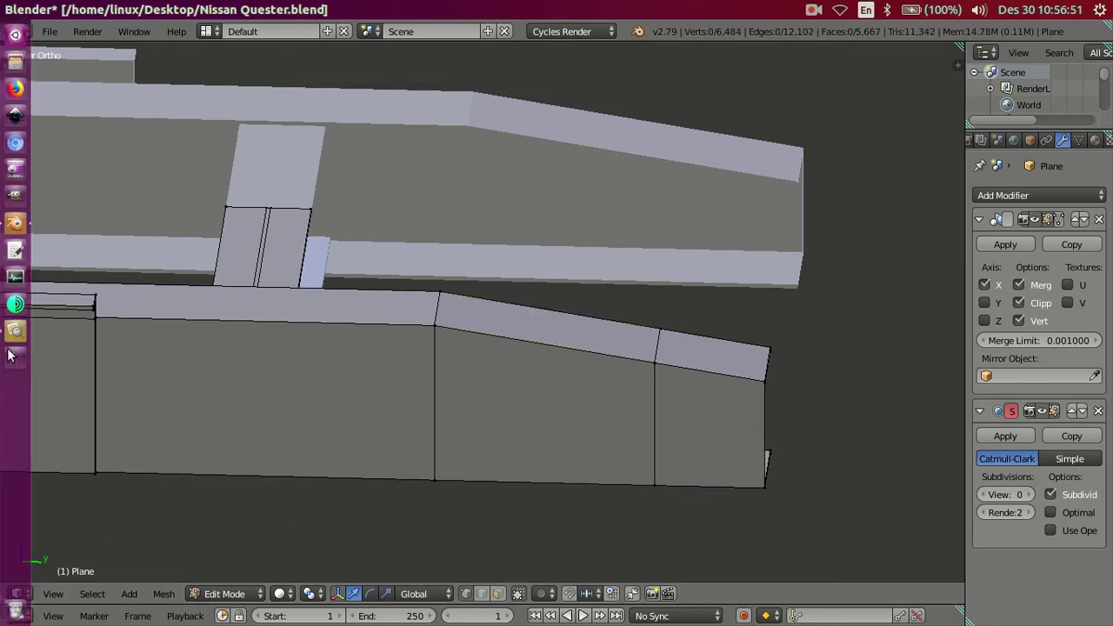
pyautogui.click(14, 332)
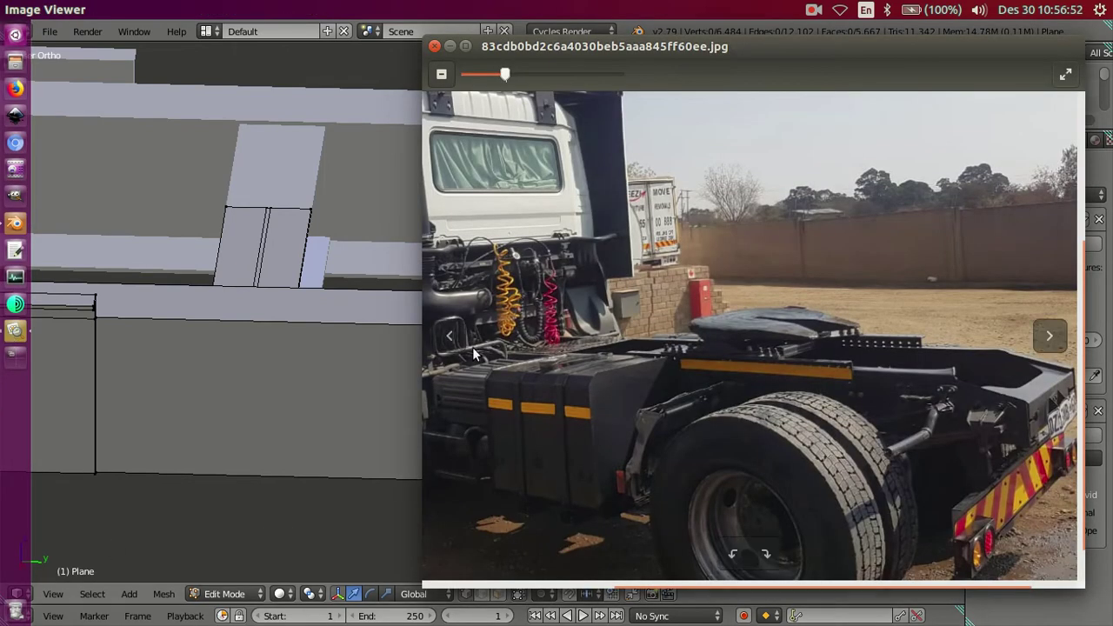
# Zoom out on the truck photo to study the rear chassis, then return to the Blender model.
pyautogui.scroll(-1, 602, 369)
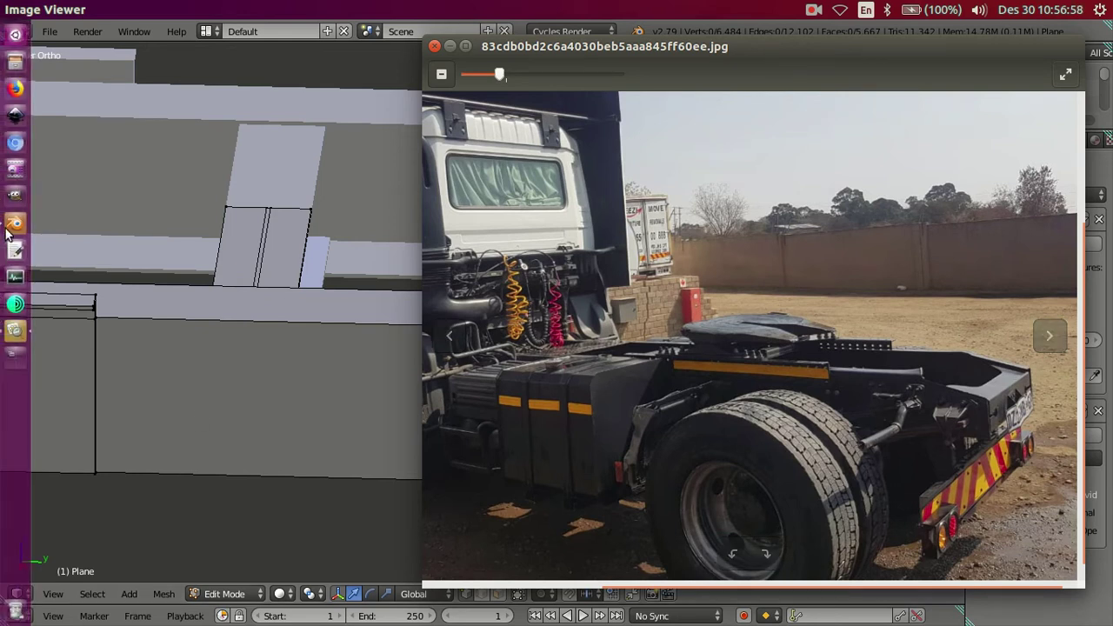
pyautogui.click(16, 224)
pyautogui.moveTo(691, 427)
pyautogui.mouseDown(button='middle')
pyautogui.moveTo(495, 360)
pyautogui.moveTo(623, 385)
pyautogui.moveTo(482, 336)
pyautogui.moveTo(656, 412)
pyautogui.mouseUp(button='middle')
pyautogui.scroll(3, 565, 387)
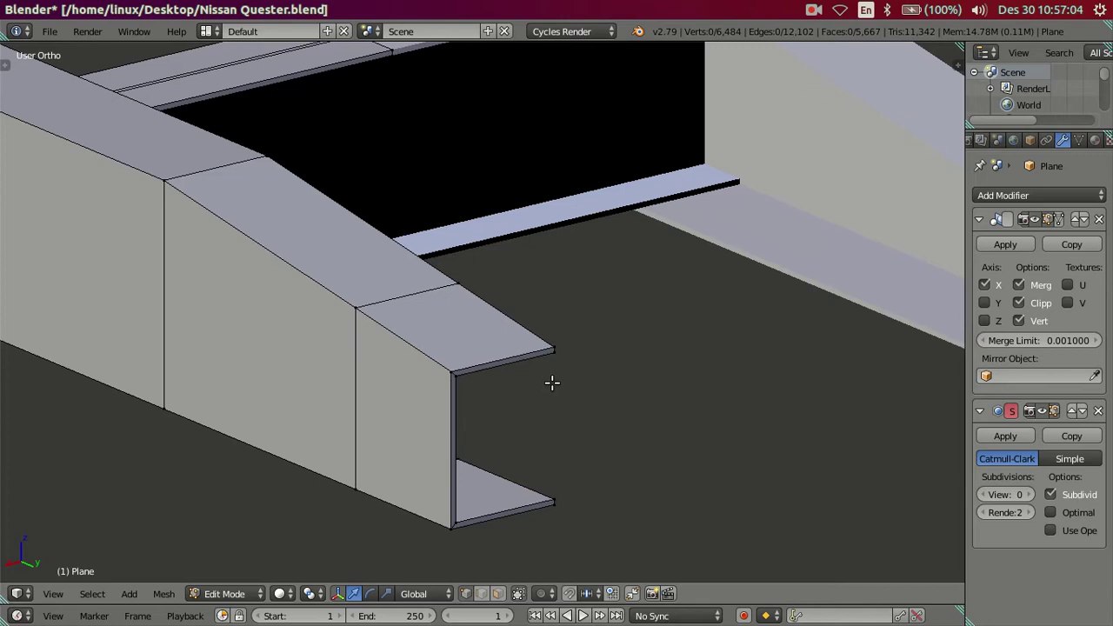
# Select the four end vertices of the rail's front end.
pyautogui.moveTo(552, 382)
pyautogui.mouseDown(button='middle')
pyautogui.moveTo(246, 346)
pyautogui.moveTo(604, 420)
pyautogui.moveTo(365, 385)
pyautogui.moveTo(483, 452)
pyautogui.mouseUp(button='middle')
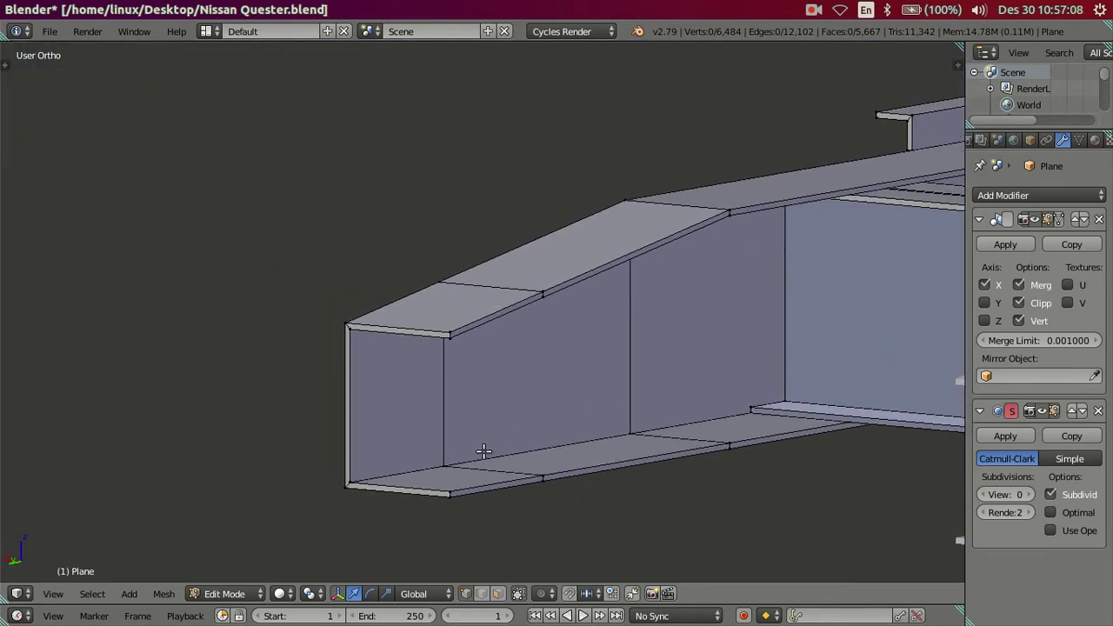
pyautogui.rightClick(443, 461)
pyautogui.keyDown('shift'); pyautogui.rightClick(396, 476); pyautogui.keyUp('shift')
pyautogui.keyDown('shift'); pyautogui.rightClick(355, 405); pyautogui.keyUp('shift')
pyautogui.moveTo(423, 410)
pyautogui.mouseDown(button='middle')
pyautogui.moveTo(509, 365)
pyautogui.moveTo(504, 328)
pyautogui.moveTo(380, 196)
pyautogui.moveTo(472, 348)
pyautogui.moveTo(454, 391)
pyautogui.moveTo(461, 414)
pyautogui.moveTo(464, 398)
pyautogui.mouseUp(button='middle')
pyautogui.keyDown('shift'); pyautogui.rightClick(380, 196); pyautogui.keyUp('shift')
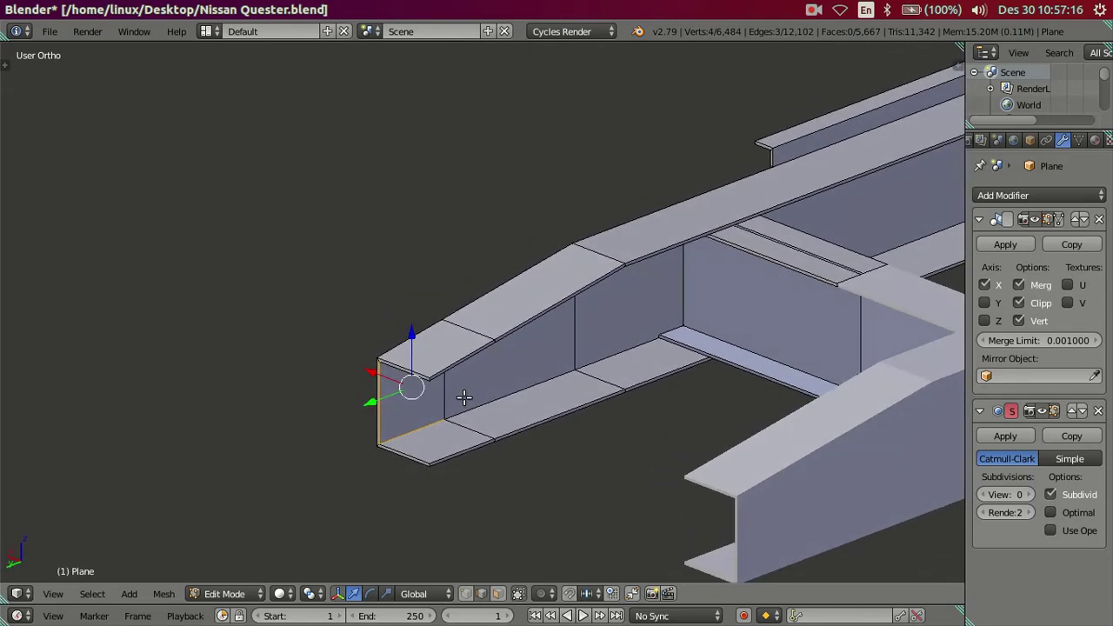
# Extrude the rail's end edges sideways toward the other rail to form a crossmember strip.
pyautogui.hotkey('shift', 'd')
pyautogui.rightClick(575, 461)
pyautogui.moveTo(548, 461); pyautogui.dragTo(567, 472, button='middle')
pyautogui.press('e')
pyautogui.click(623, 496)
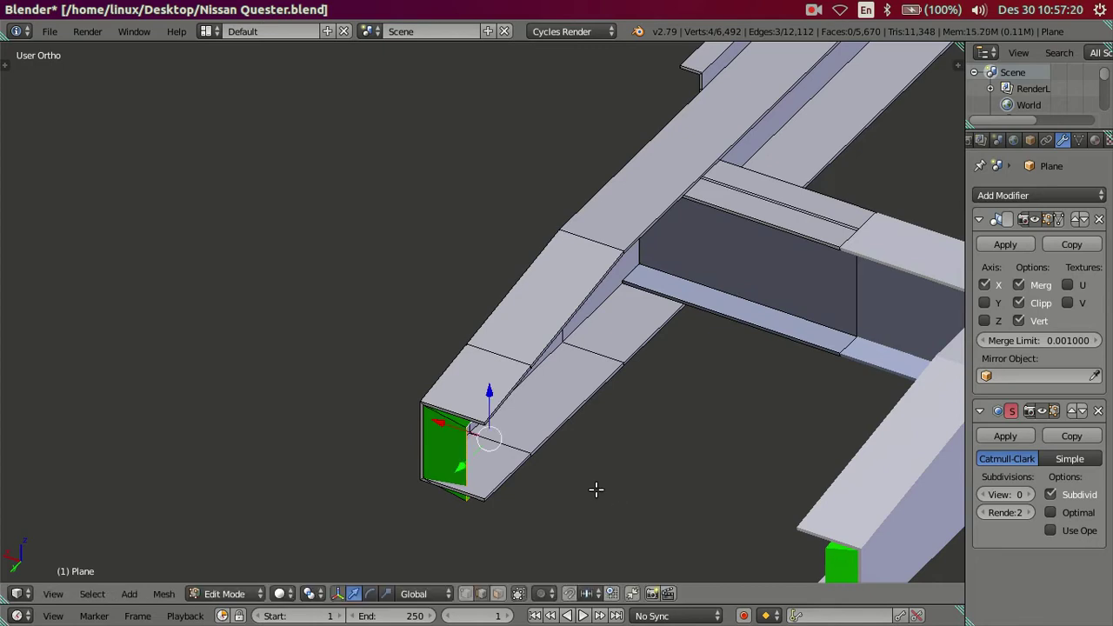
pyautogui.hotkey('ctrl', 'z')
pyautogui.press('g')
pyautogui.press('x')
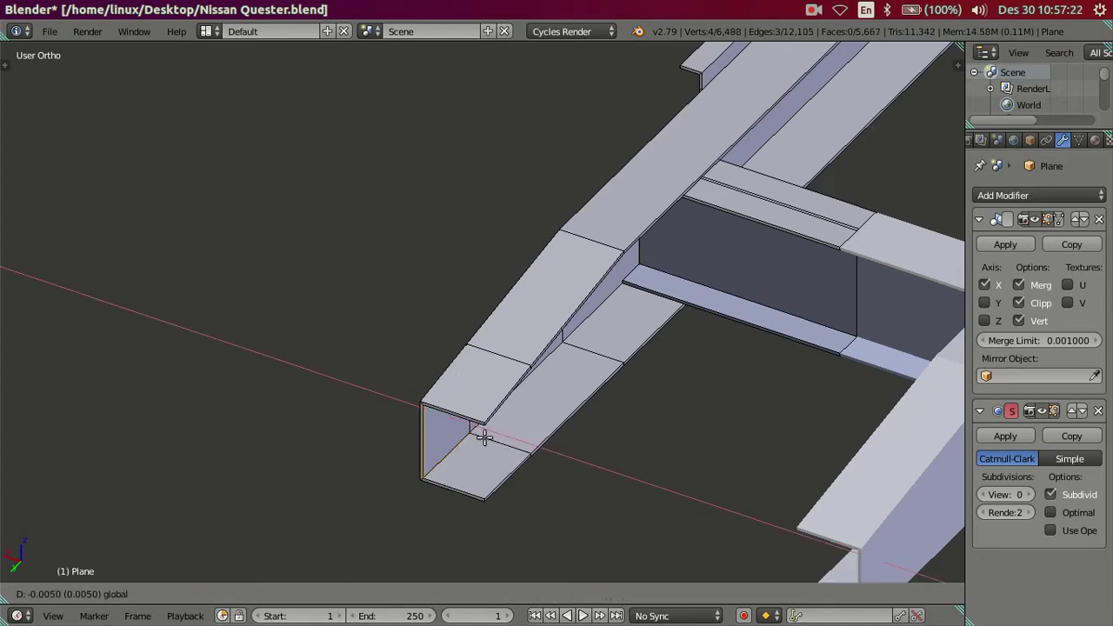
pyautogui.rightClick(576, 457)
pyautogui.press('e')
pyautogui.rightClick(433, 437)
pyautogui.press('g')
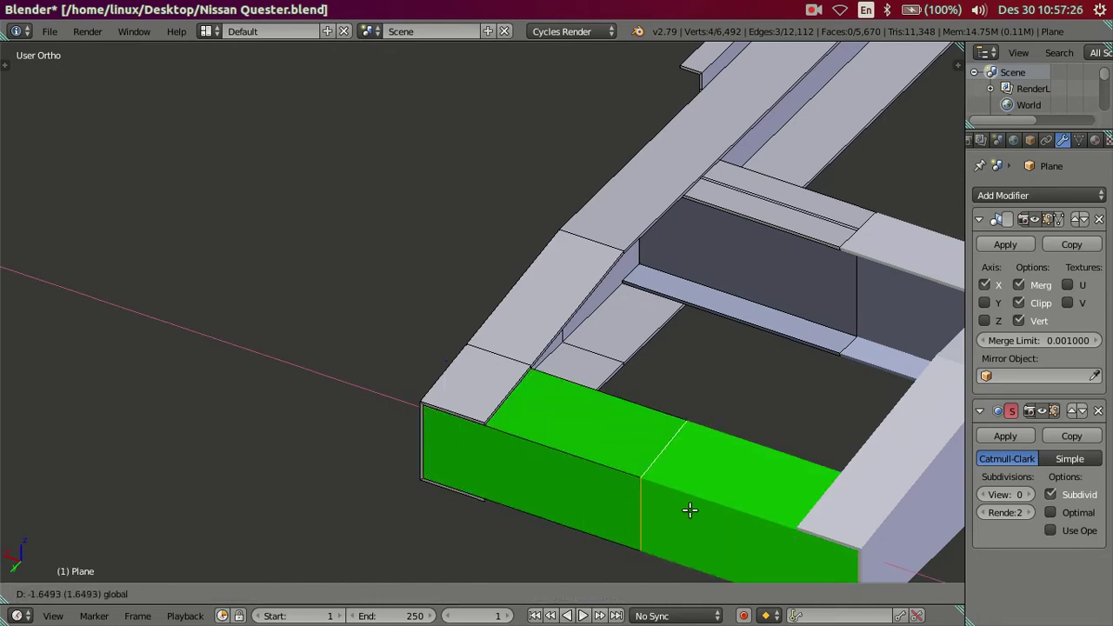
pyautogui.click(734, 519)
# Dissolve the extra edge loop across the new crossmember strip.
pyautogui.moveTo(687, 453)
pyautogui.mouseDown(button='middle')
pyautogui.moveTo(629, 447)
pyautogui.moveTo(693, 497)
pyautogui.moveTo(848, 443)
pyautogui.mouseUp(button='middle')
pyautogui.press('a')
pyautogui.keyDown('alt'); pyautogui.rightClick(567, 358); pyautogui.keyUp('alt')
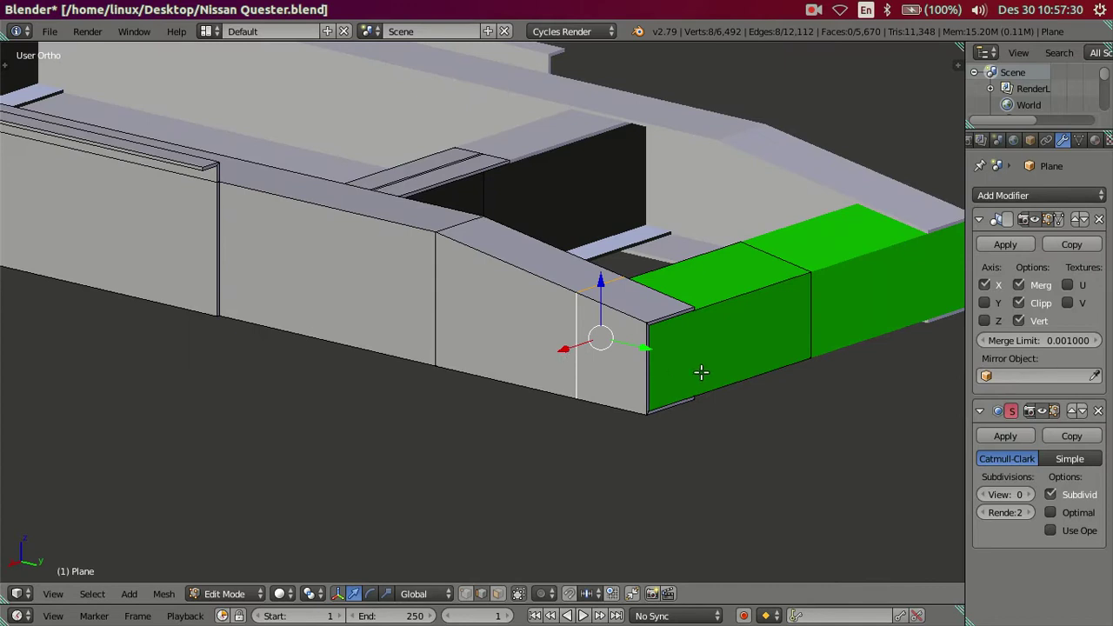
pyautogui.press('x')
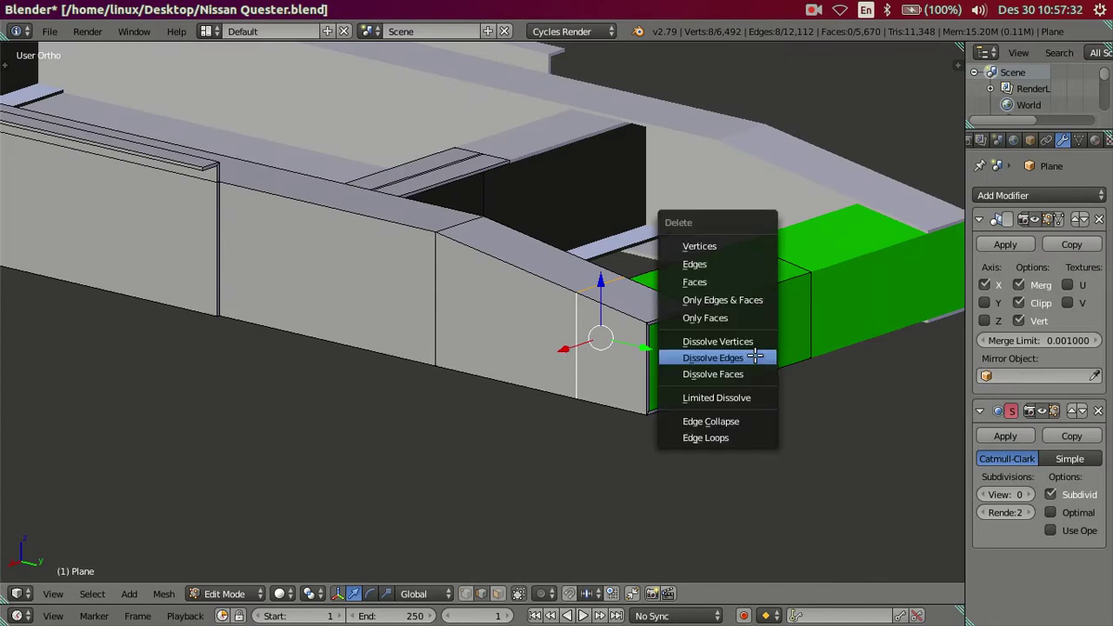
pyautogui.click(755, 357)
pyautogui.moveTo(708, 328)
pyautogui.mouseDown(button='middle')
pyautogui.moveTo(728, 377)
pyautogui.moveTo(618, 390)
pyautogui.moveTo(786, 356)
pyautogui.moveTo(607, 342)
pyautogui.mouseUp(button='middle')
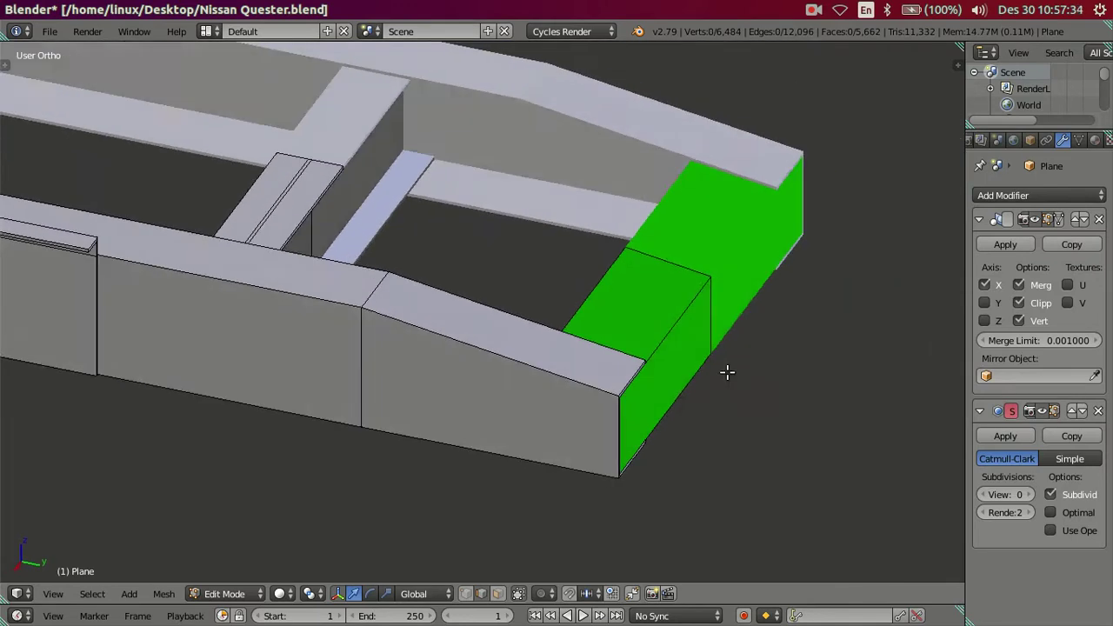
# Isolate the new box strip and assign it the white material.
pyautogui.scroll(2, 487, 361)
pyautogui.rightClick(442, 365)
pyautogui.press('h')
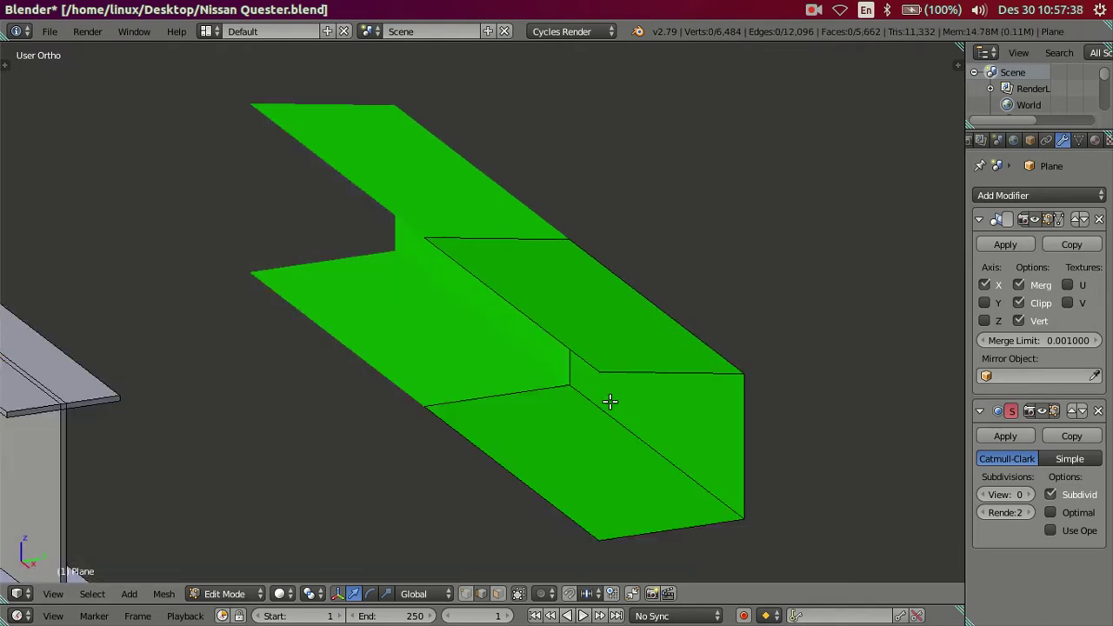
pyautogui.keyDown('shift'); pyautogui.moveTo(610, 401); pyautogui.dragTo(596, 380, button='middle'); pyautogui.keyUp('shift')
pyautogui.rightClick(620, 339)
pyautogui.hotkey('ctrl', 'l')
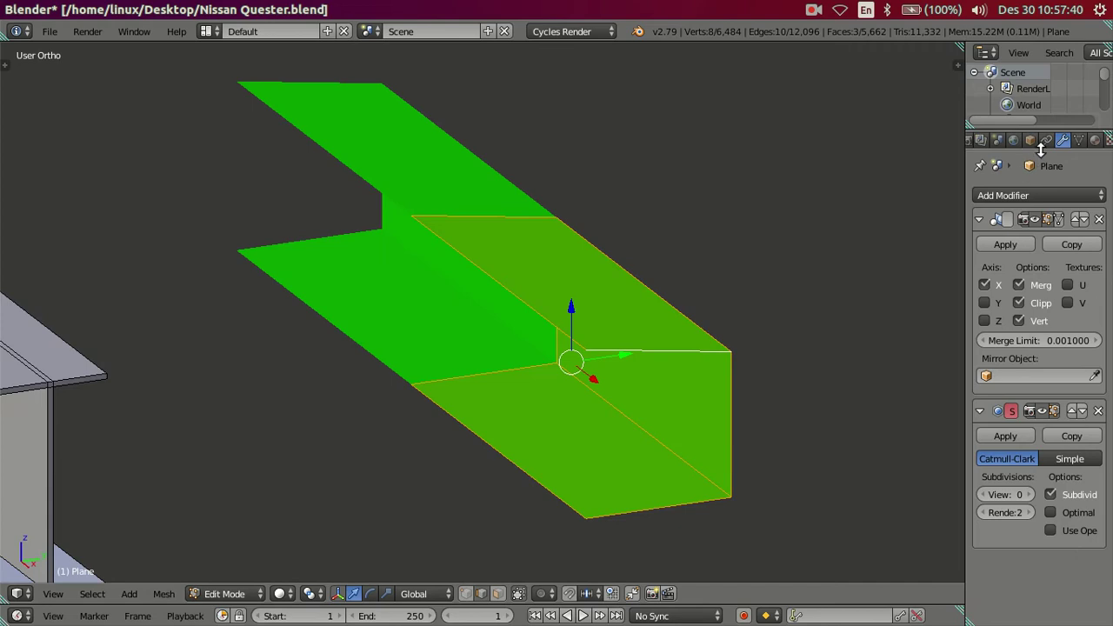
pyautogui.click(1092, 142)
pyautogui.click(994, 285)
pyautogui.rightClick(617, 355)
pyautogui.hotkey('ctrl', 'l')
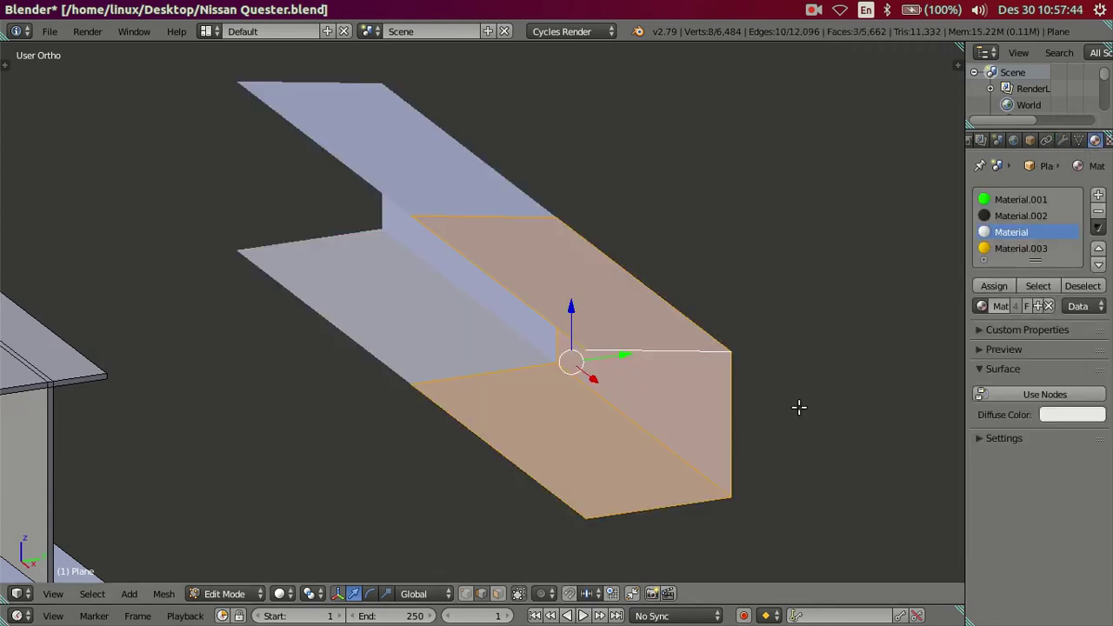
pyautogui.press('e')
pyautogui.rightClick(730, 417)
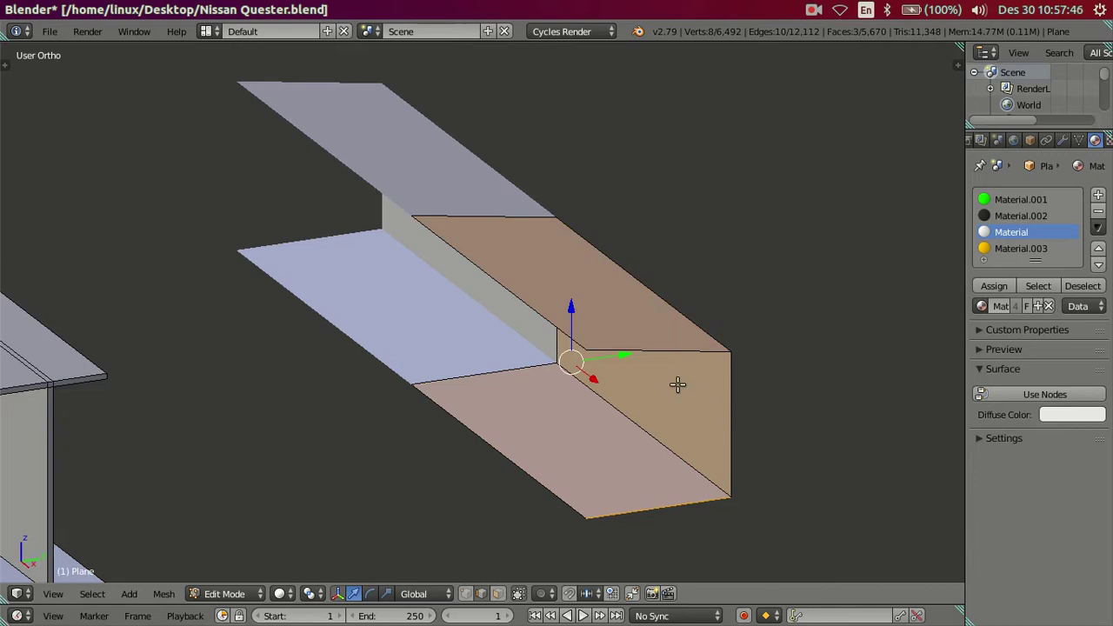
pyautogui.press('a')
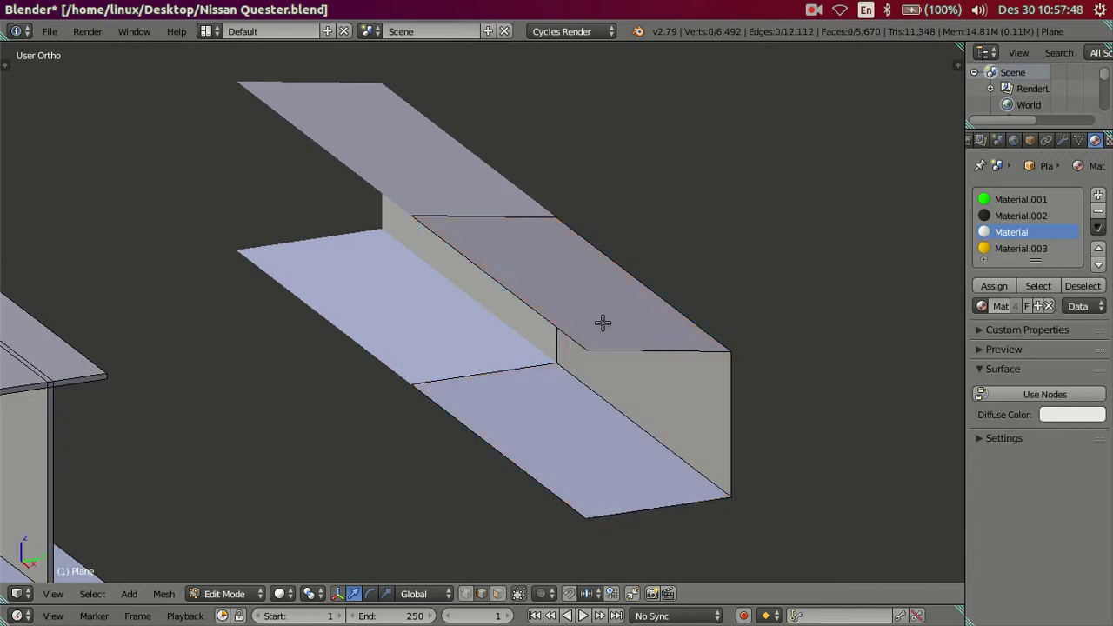
# Lower the box's top face by 0.1 and raise its bottom face by 0.1 on Z.
pyautogui.hotkey('ctrl', 'Tab')
pyautogui.click(592, 345)
pyautogui.rightClick(583, 287)
pyautogui.moveTo(672, 394); pyautogui.dragTo(764, 298, button='middle')
pyautogui.press('g')
pyautogui.write('z-0.1')
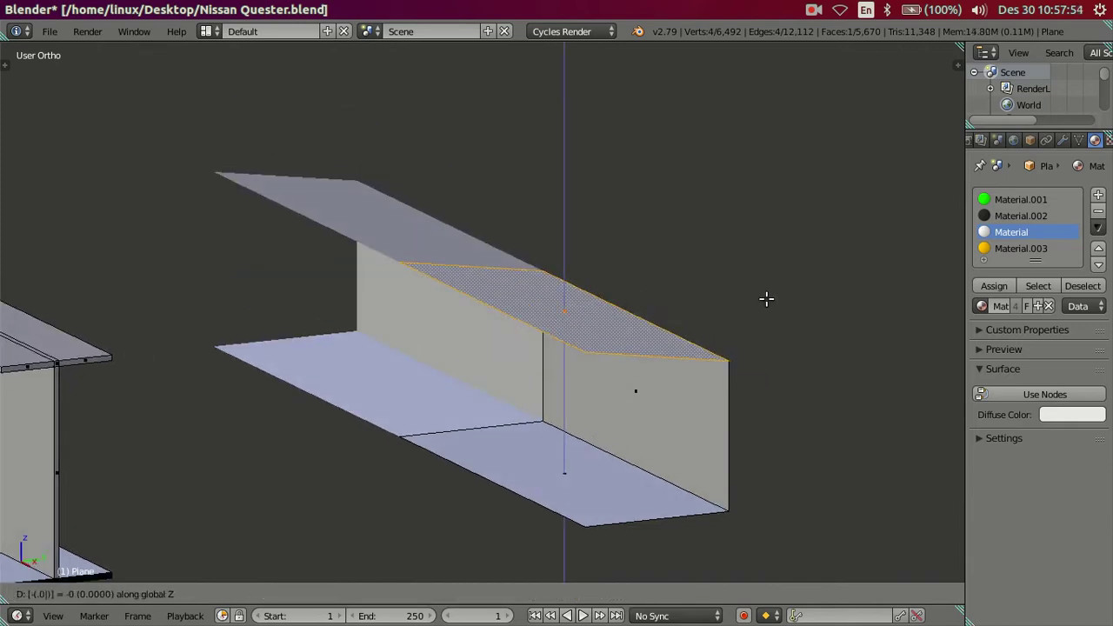
pyautogui.press('Return')
pyautogui.rightClick(570, 510)
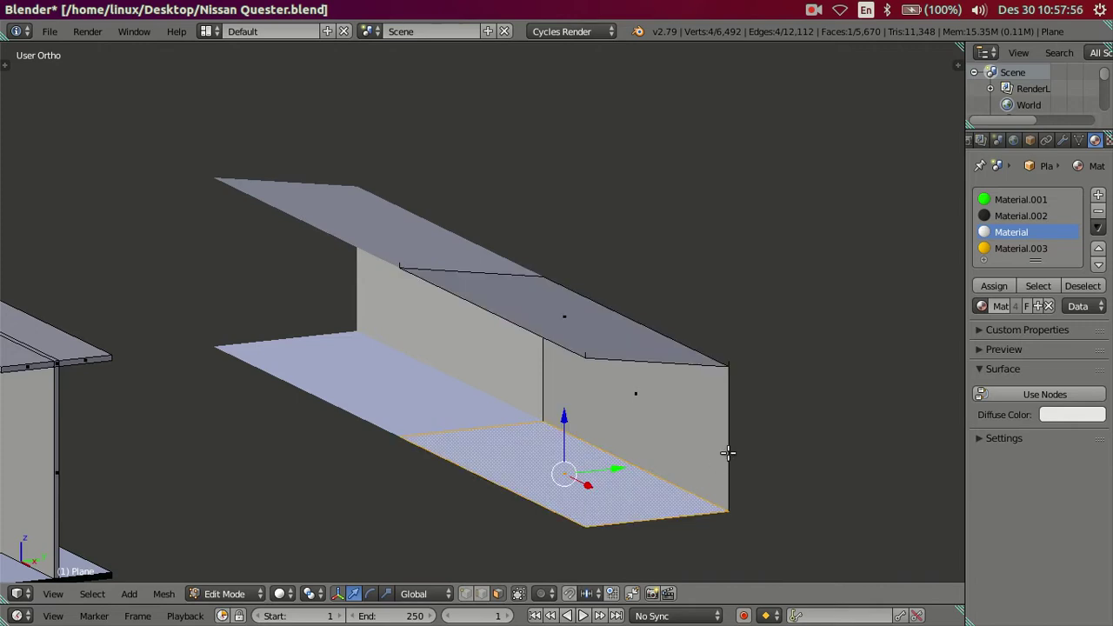
pyautogui.write('gz')
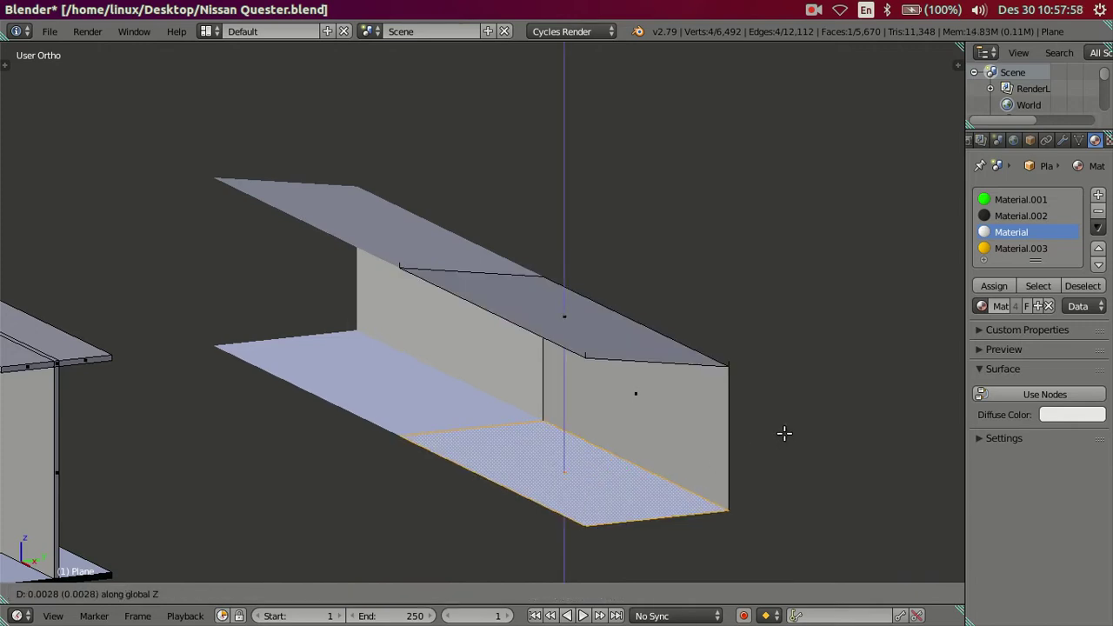
pyautogui.write('0.1')
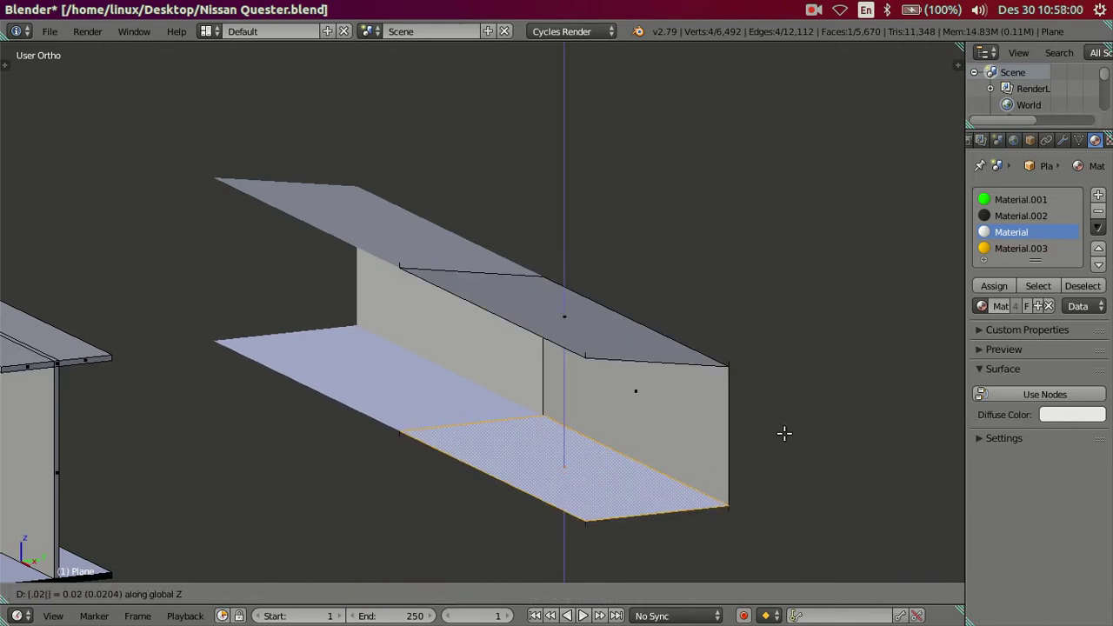
pyautogui.press('Return')
# Move the box's side face -0.05 along Y and reveal the whole mesh again.
pyautogui.rightClick(691, 436)
pyautogui.moveTo(839, 386); pyautogui.dragTo(785, 381, button='middle')
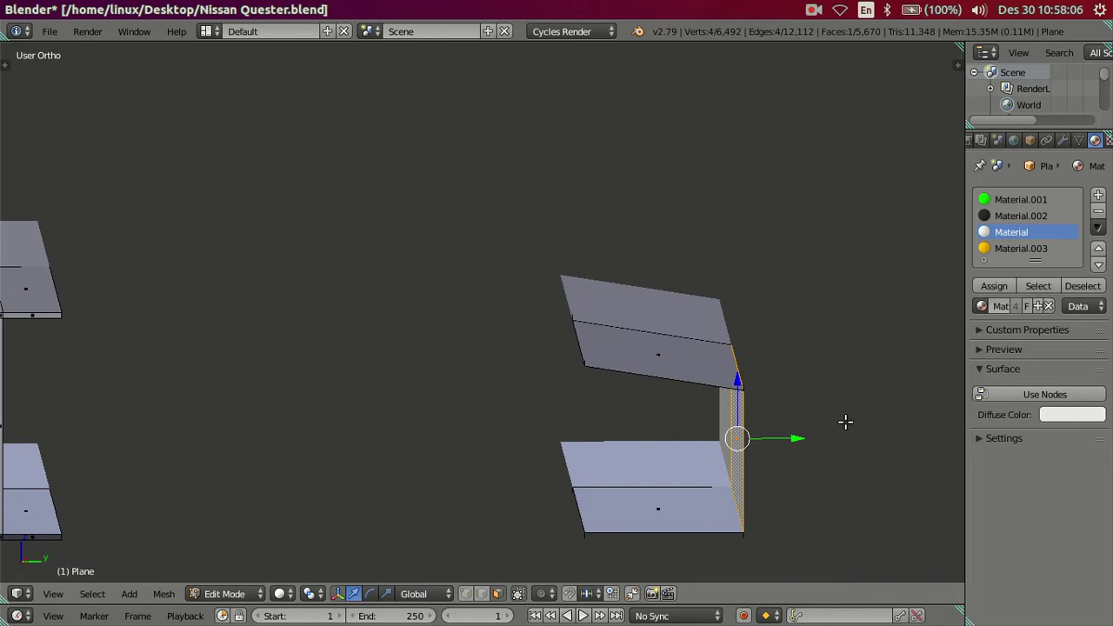
pyautogui.press('g')
pyautogui.press('y')
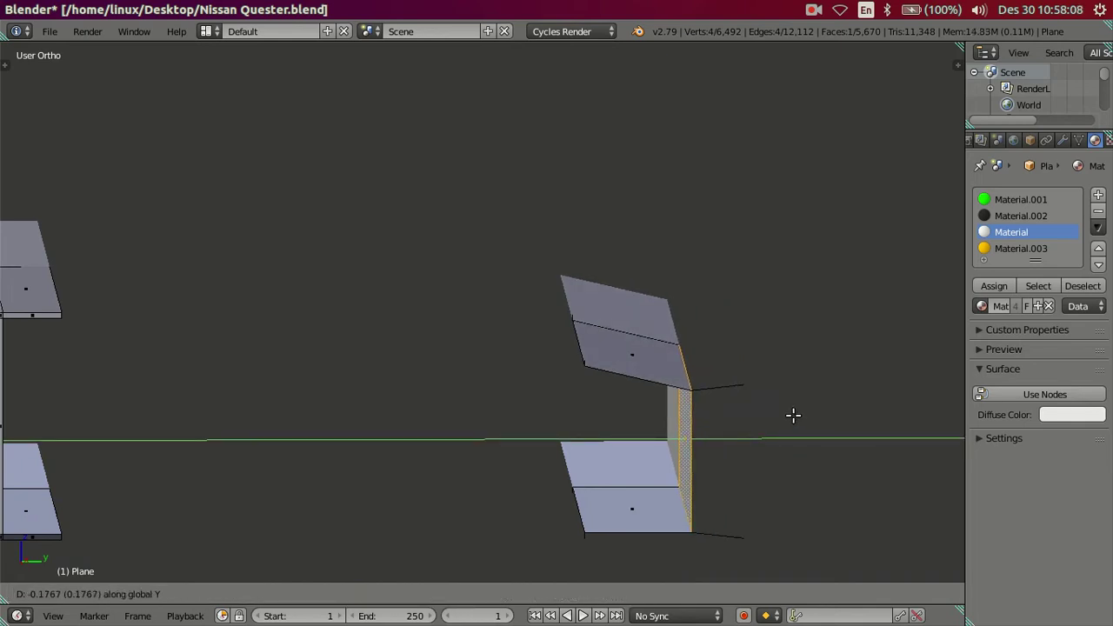
pyautogui.write('-')
pyautogui.write('0.05')
pyautogui.press('Return')
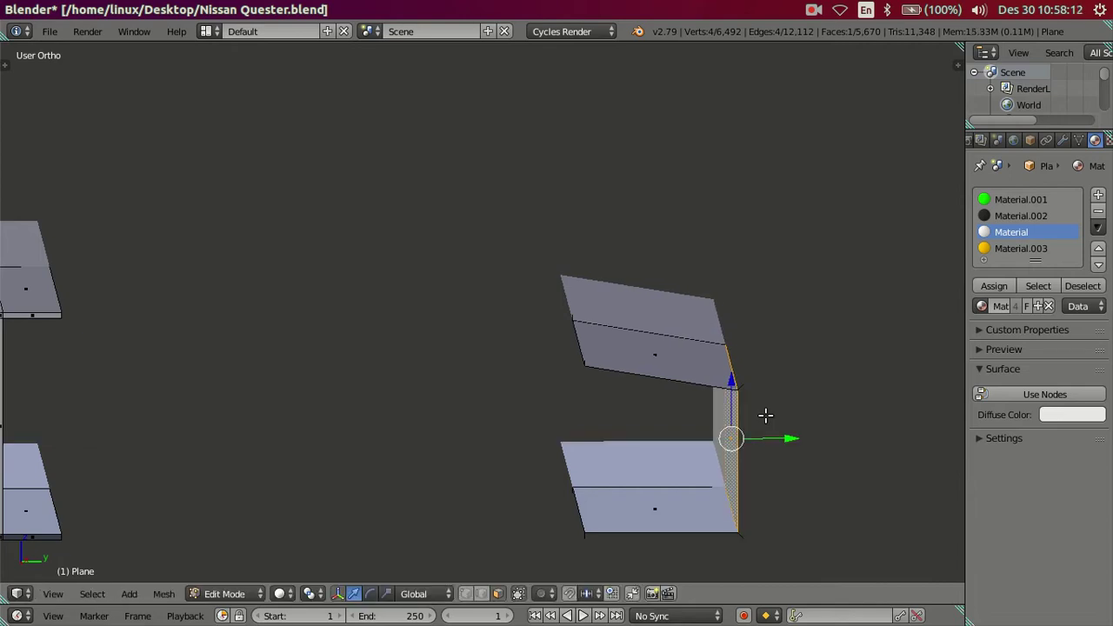
pyautogui.hotkey('alt', 'b')
# Cut a single edge loop across the crossmember near the side rail.
pyautogui.press('a')
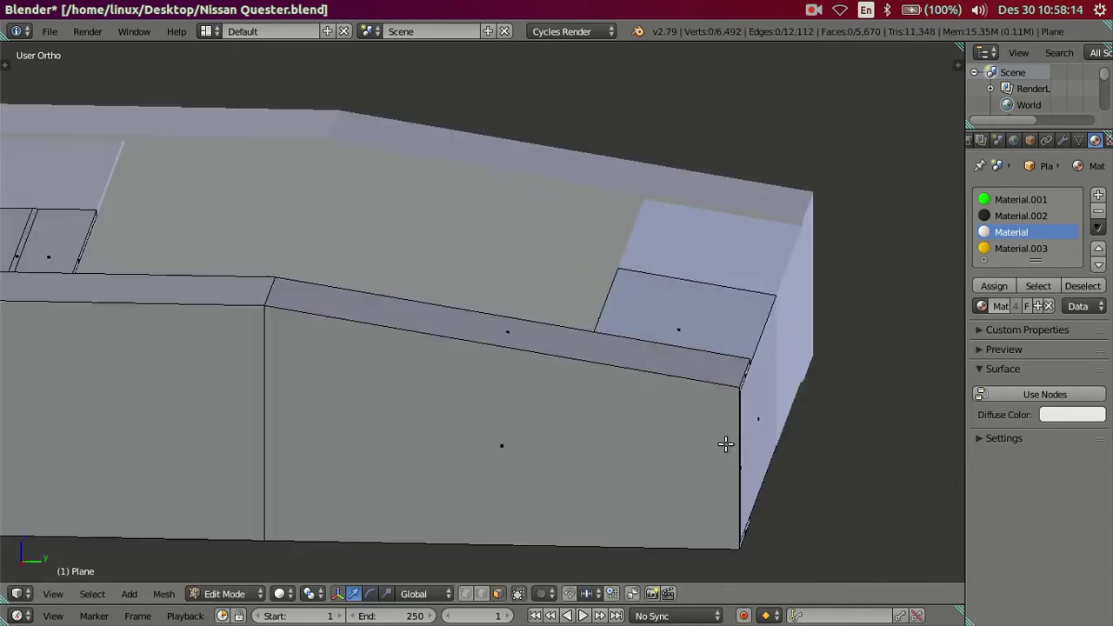
pyautogui.scroll(-3, 723, 443)
pyautogui.scroll(-3, 597, 423)
pyautogui.moveTo(677, 378)
pyautogui.mouseDown(button='middle')
pyautogui.moveTo(582, 447)
pyautogui.moveTo(566, 530)
pyautogui.moveTo(552, 531)
pyautogui.moveTo(496, 473)
pyautogui.moveTo(385, 427)
pyautogui.moveTo(304, 416)
pyautogui.moveTo(364, 459)
pyautogui.moveTo(8, 397)
pyautogui.mouseUp(button='middle')
pyautogui.moveTo(240, 401)
pyautogui.mouseDown(button='middle')
pyautogui.moveTo(490, 410)
pyautogui.moveTo(534, 423)
pyautogui.moveTo(542, 437)
pyautogui.mouseUp(button='middle')
pyautogui.hotkey('ctrl', 'r')
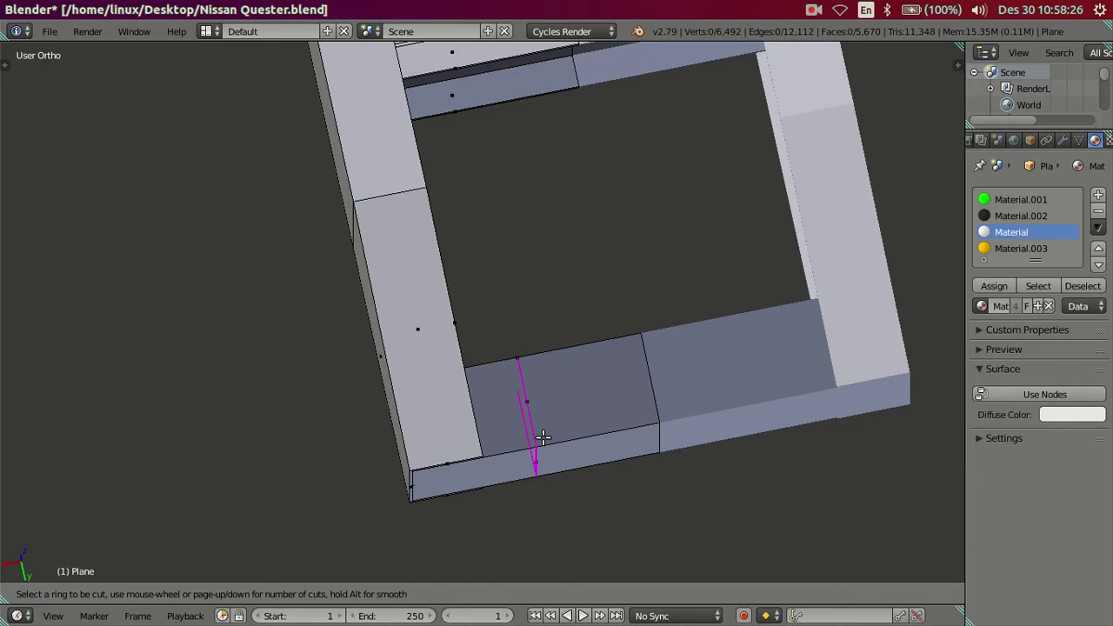
pyautogui.scroll(1, 542, 438)
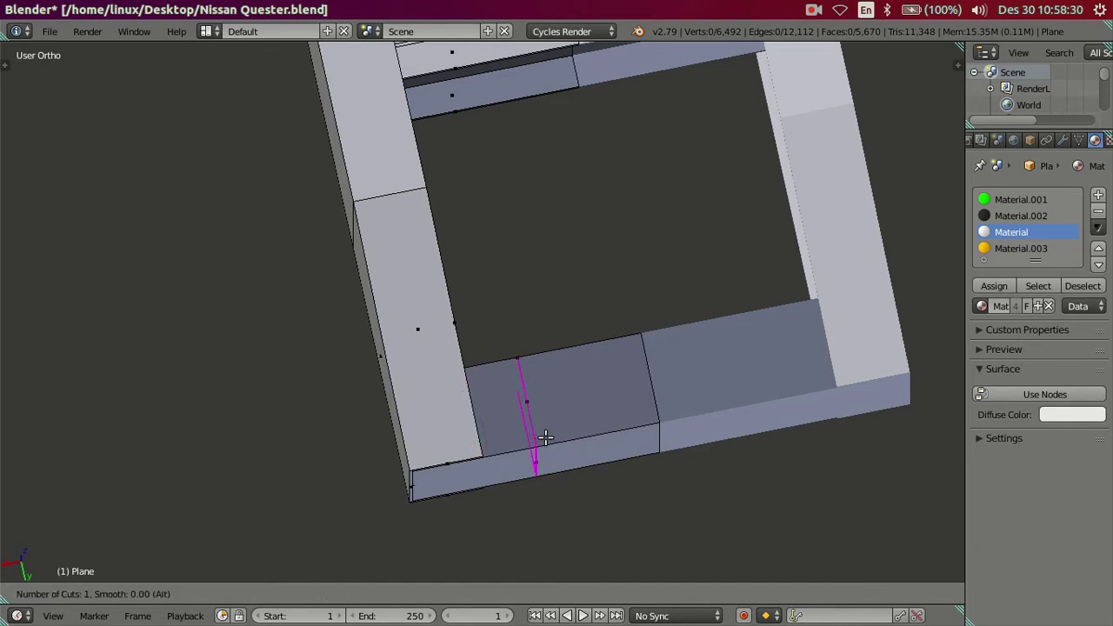
pyautogui.click(545, 437)
pyautogui.click(542, 440)
# Check the corner edge's Median X in the N panel, leaving it unchanged.
pyautogui.moveTo(542, 440)
pyautogui.mouseDown(button='middle')
pyautogui.moveTo(452, 386)
pyautogui.moveTo(447, 325)
pyautogui.mouseUp(button='middle')
pyautogui.scroll(2, 499, 473)
pyautogui.moveTo(499, 473)
pyautogui.keyDown('shift'); pyautogui.mouseDown(button='middle')
pyautogui.moveTo(490, 354)
pyautogui.moveTo(453, 295)
pyautogui.mouseUp(button='middle'); pyautogui.keyUp('shift')
pyautogui.scroll(2, 475, 357)
pyautogui.press('n')
pyautogui.scroll(1, 346, 302)
pyautogui.rightClick(244, 240)
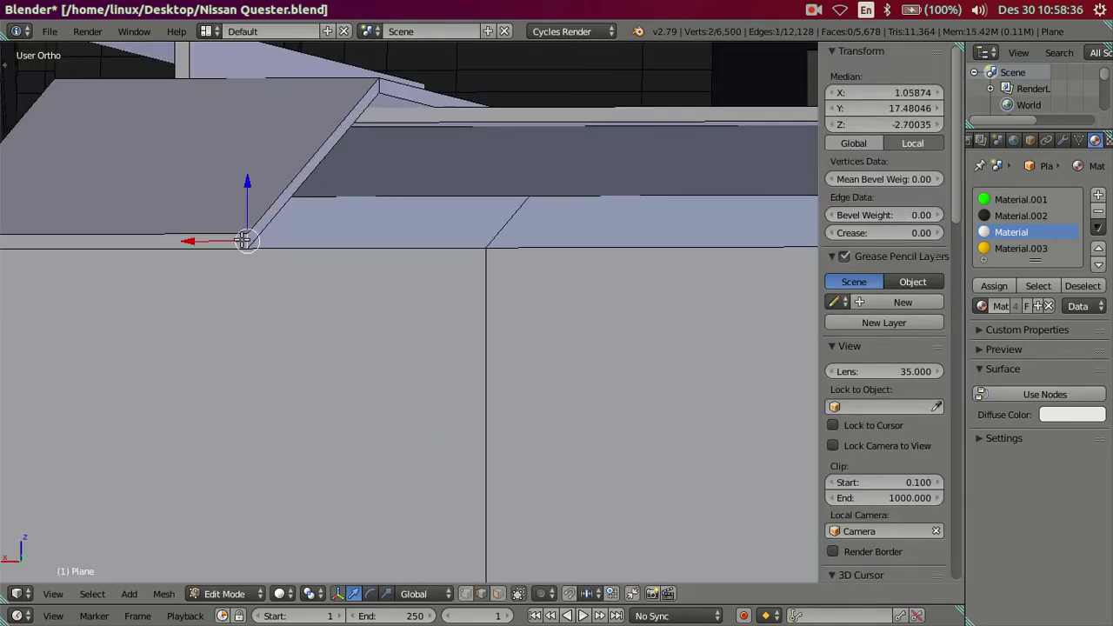
pyautogui.click(861, 92)
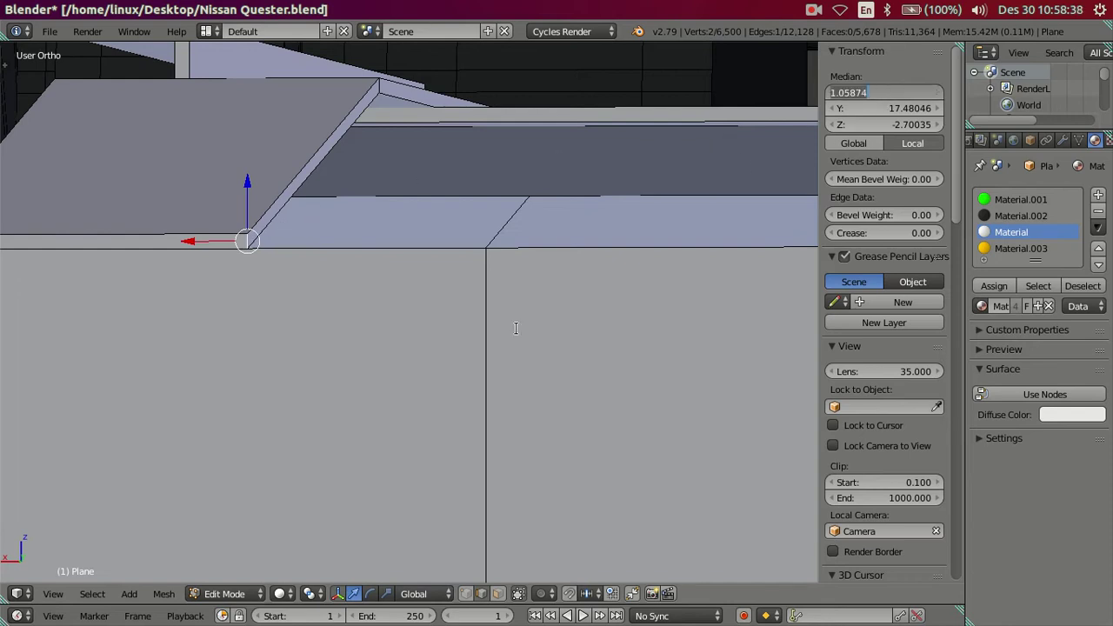
pyautogui.press('Return')
# Select the vertical edge loop, then clear the selection and look down on the rail.
pyautogui.press('a')
pyautogui.keyDown('alt'); pyautogui.rightClick(491, 368); pyautogui.keyUp('alt')
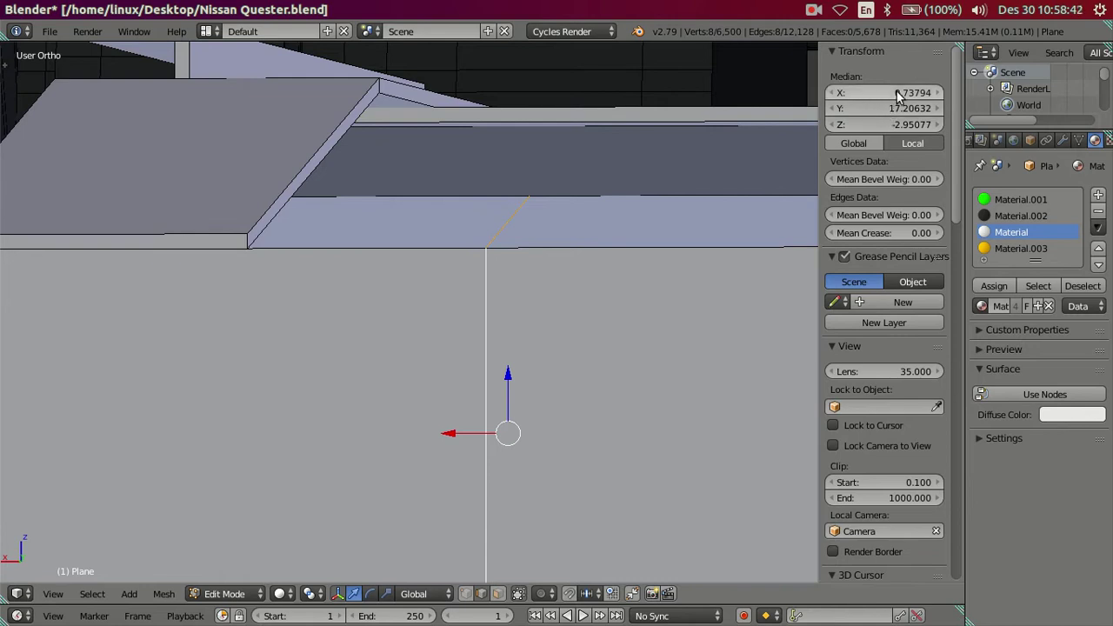
pyautogui.press('a')
pyautogui.scroll(-3, 485, 273)
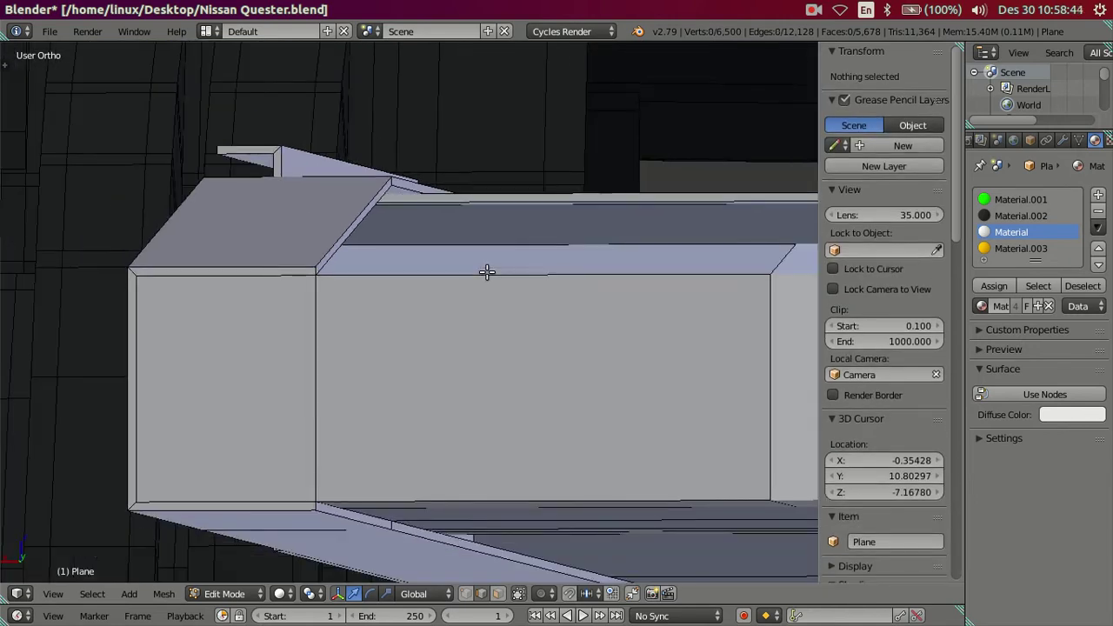
pyautogui.scroll(4, 523, 324)
pyautogui.moveTo(523, 324); pyautogui.dragTo(542, 367, button='middle')
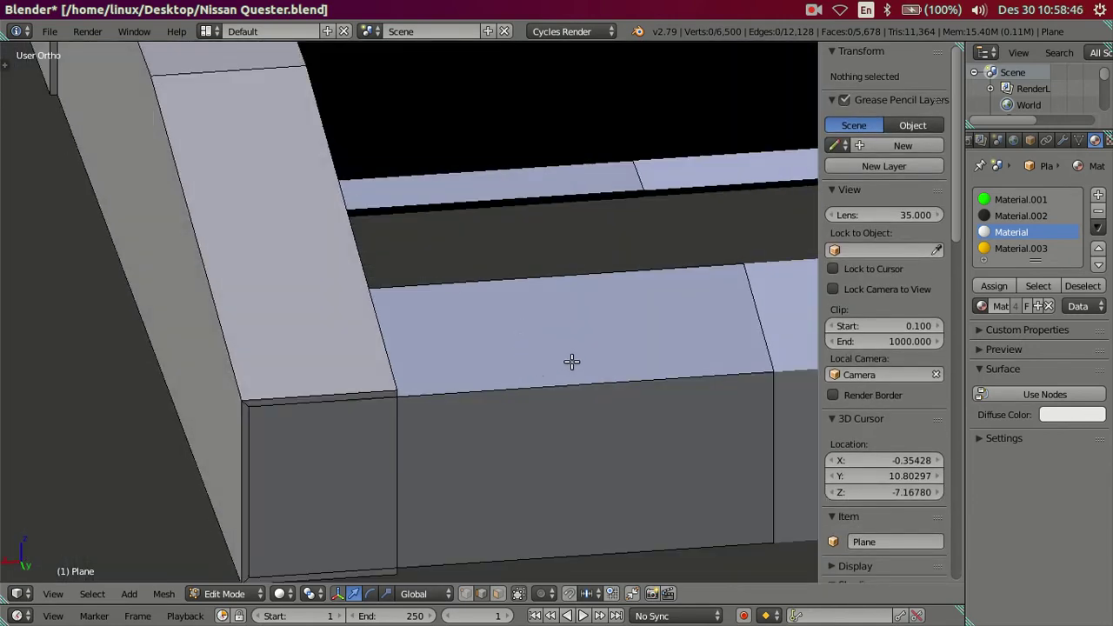
# Cut two edge loops into the side rail and dissolve an unwanted extra loop.
pyautogui.hotkey('ctrl', 'r')
pyautogui.scroll(1, 571, 360)
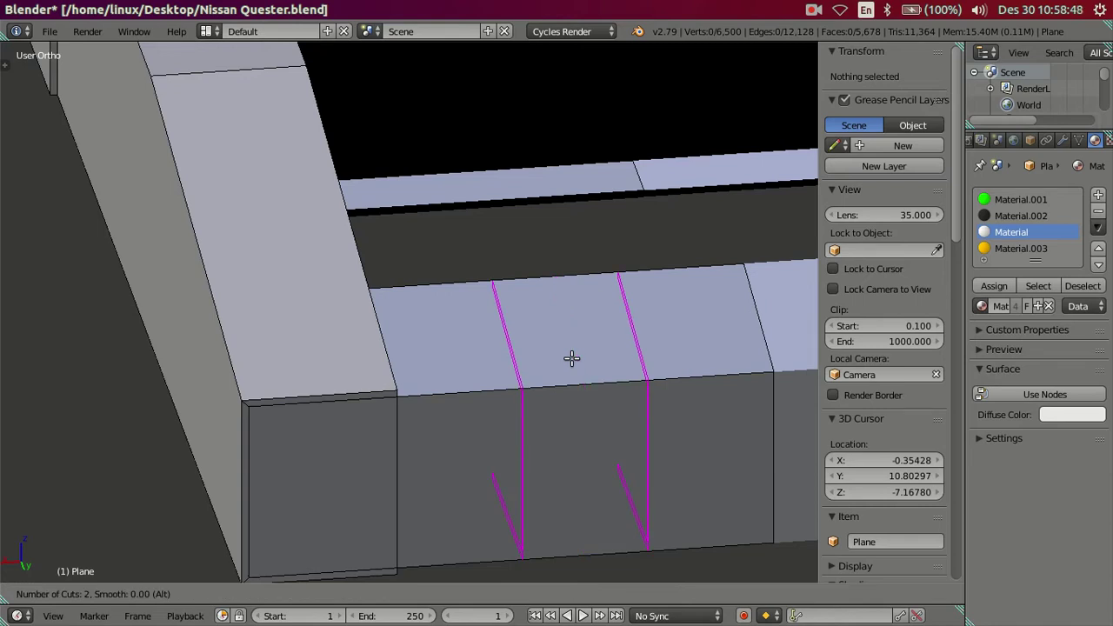
pyautogui.click(570, 355)
pyautogui.moveTo(571, 356)
pyautogui.mouseDown(button='middle')
pyautogui.moveTo(488, 397)
pyautogui.moveTo(344, 371)
pyautogui.moveTo(350, 388)
pyautogui.moveTo(270, 374)
pyautogui.mouseUp(button='middle')
pyautogui.hotkey('ctrl', 'r')
pyautogui.click(279, 375)
pyautogui.rightClick(279, 374)
pyautogui.press('a')
pyautogui.keyDown('alt'); pyautogui.rightClick(296, 390); pyautogui.keyUp('alt')
pyautogui.press('x')
pyautogui.click(422, 393)
pyautogui.moveTo(449, 408)
pyautogui.mouseDown(button='middle')
pyautogui.moveTo(462, 472)
pyautogui.moveTo(368, 392)
pyautogui.moveTo(385, 373)
pyautogui.moveTo(351, 364)
pyautogui.moveTo(603, 395)
pyautogui.moveTo(589, 375)
pyautogui.moveTo(561, 367)
pyautogui.moveTo(588, 365)
pyautogui.moveTo(646, 389)
pyautogui.moveTo(646, 370)
pyautogui.moveTo(614, 375)
pyautogui.moveTo(665, 370)
pyautogui.moveTo(564, 345)
pyautogui.moveTo(518, 348)
pyautogui.mouseUp(button='middle')
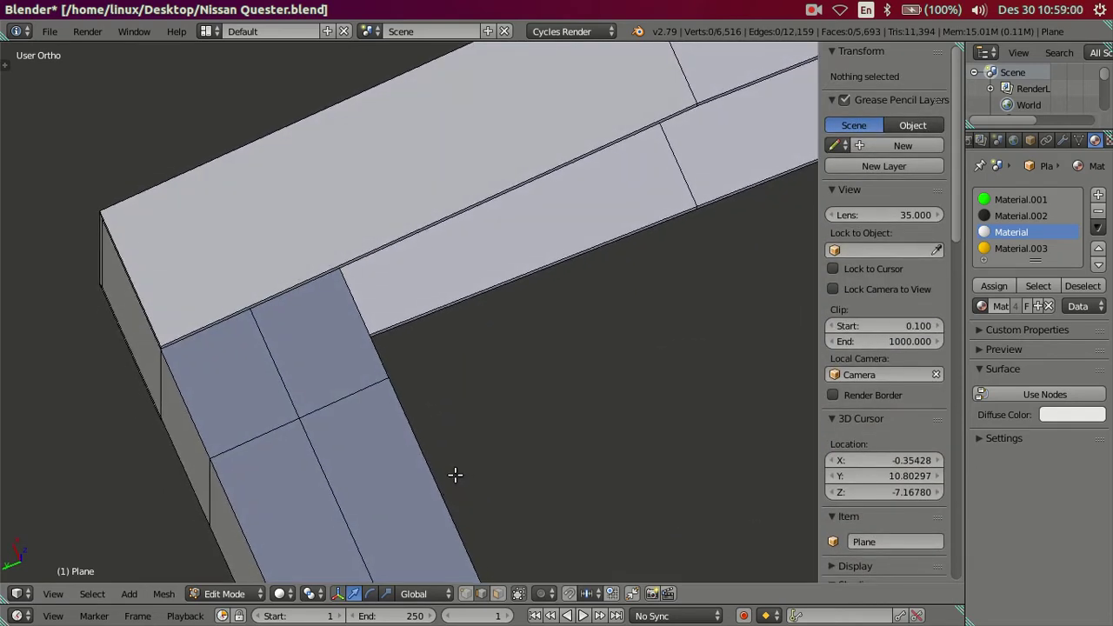
# In wireframe vertex mode, merge the first corner vertices At Last.
pyautogui.press('z')
pyautogui.scroll(3, 563, 345)
pyautogui.press('n')
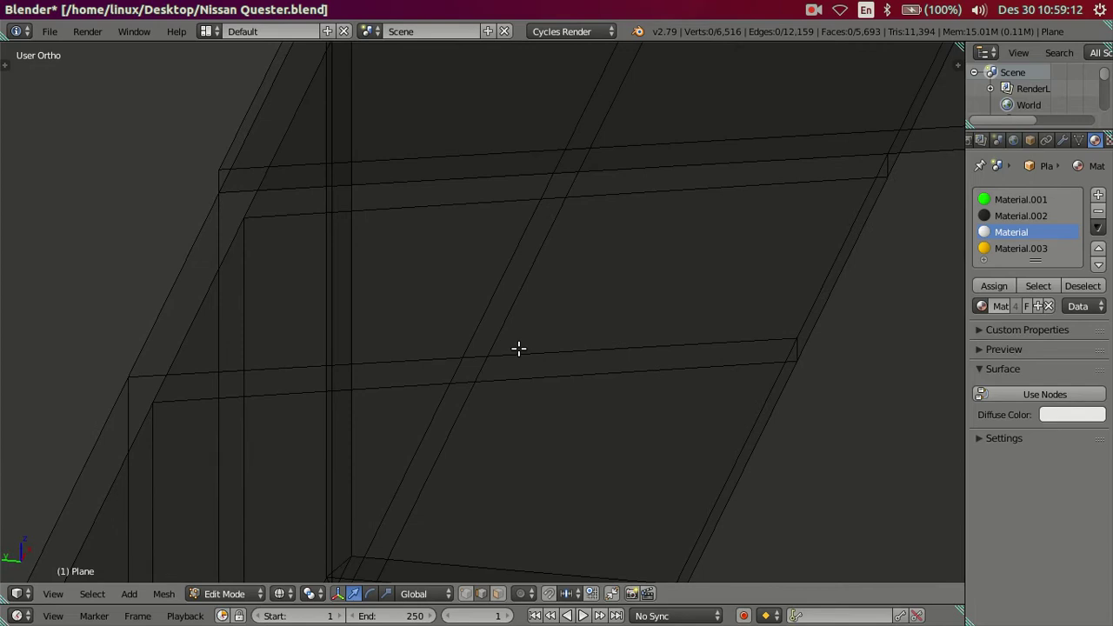
pyautogui.hotkey('ctrl', 'Tab')
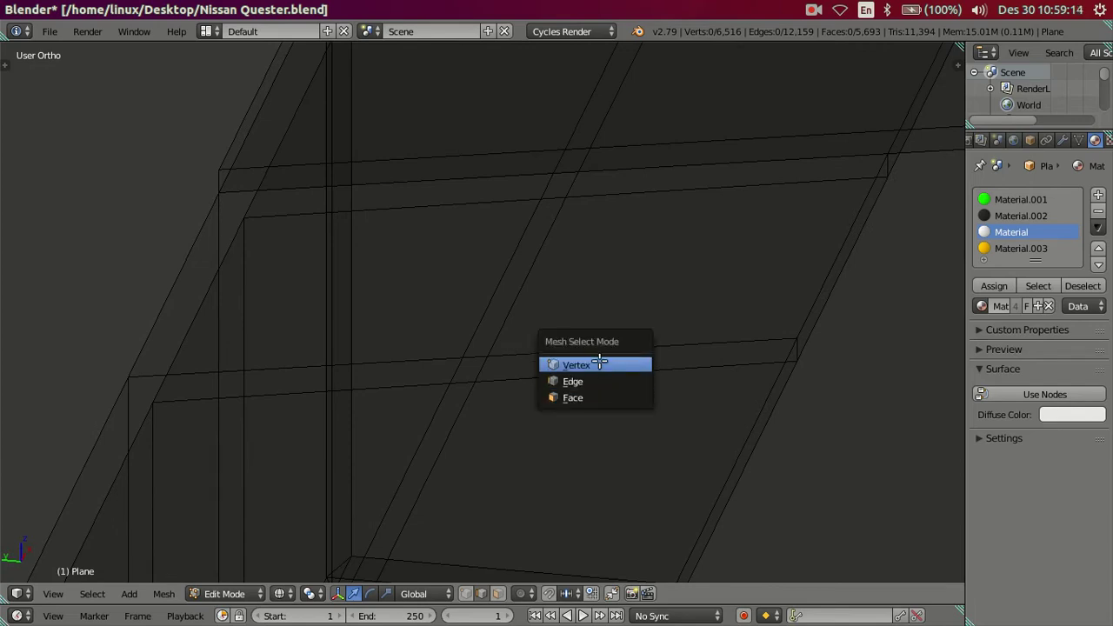
pyautogui.click(600, 363)
pyautogui.rightClick(787, 341)
pyautogui.keyDown('shift'); pyautogui.rightClick(473, 352); pyautogui.keyUp('shift')
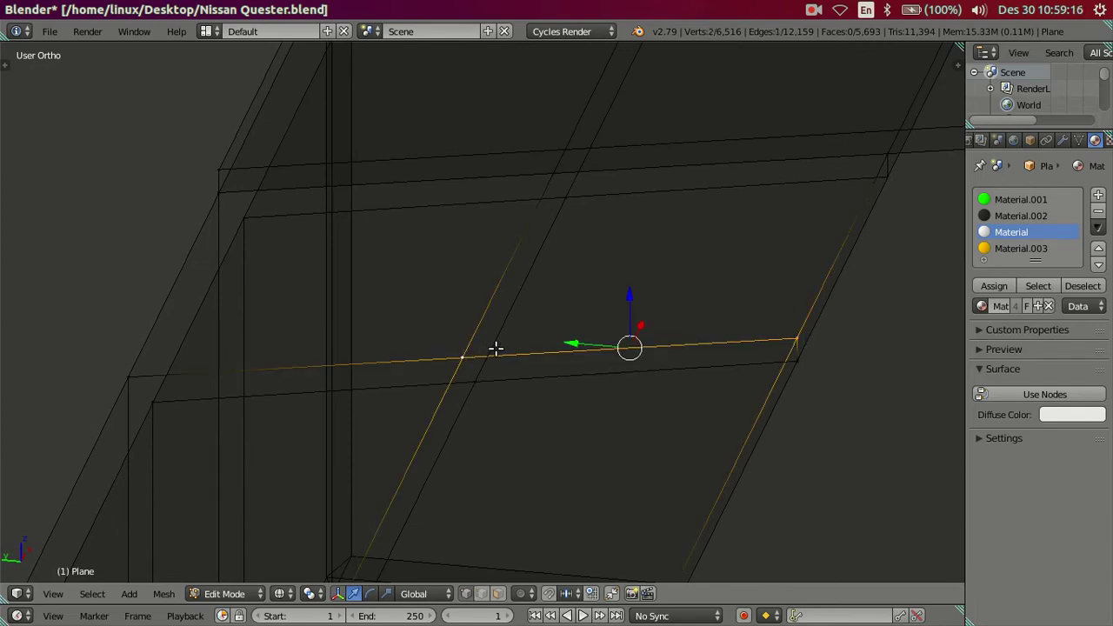
pyautogui.hotkey('alt', 'm')
pyautogui.click(497, 371)
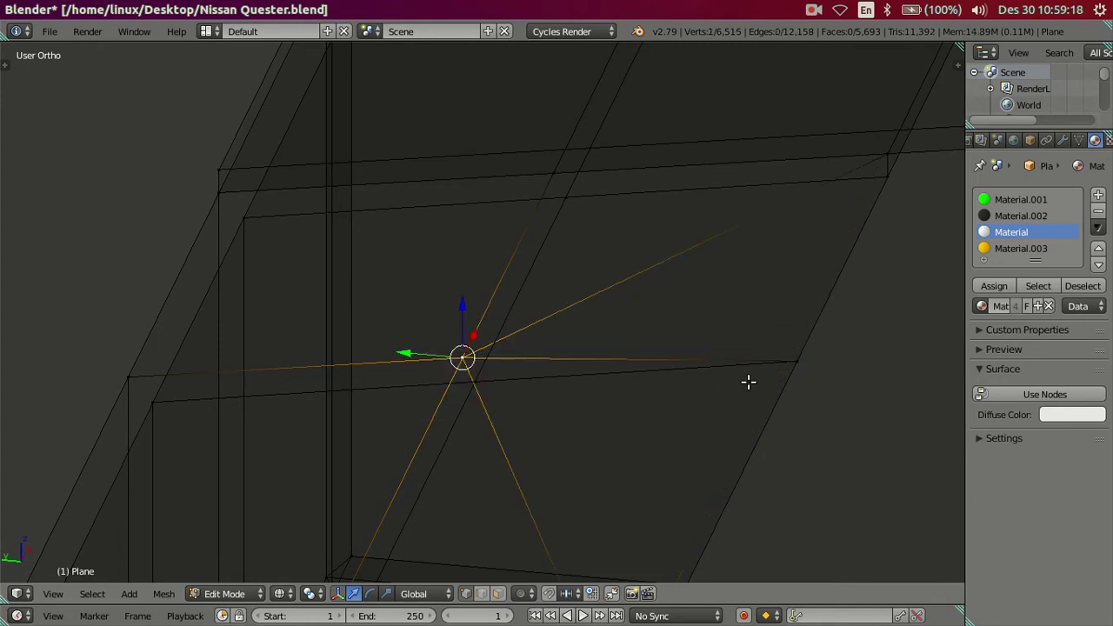
pyautogui.keyDown('shift'); pyautogui.rightClick(471, 387); pyautogui.keyUp('shift')
pyautogui.hotkey('alt', 'm')
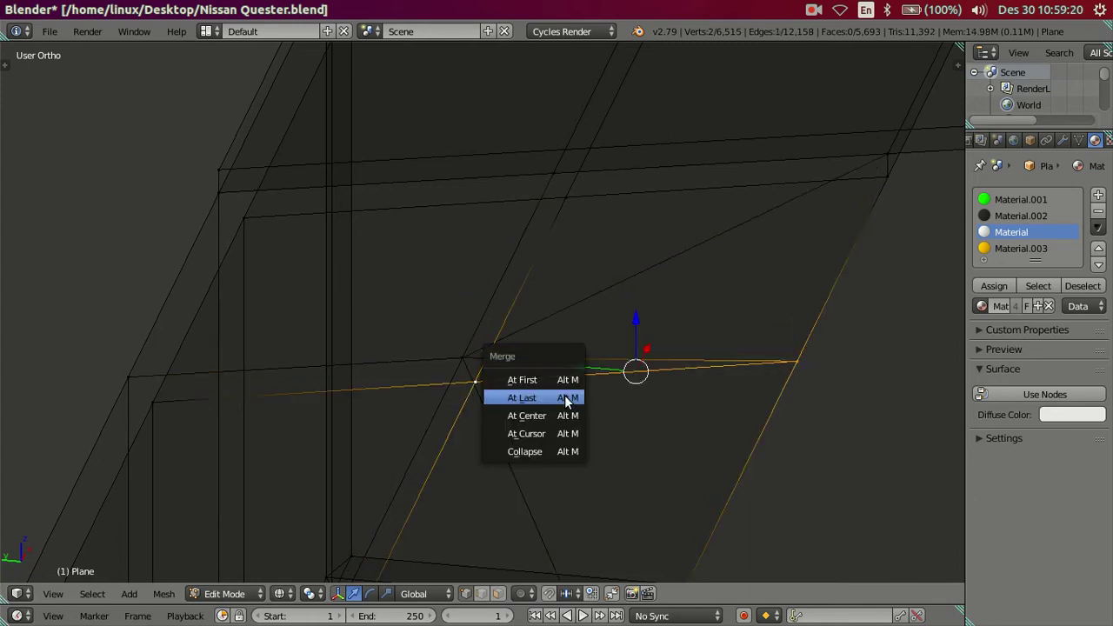
pyautogui.click(566, 397)
# Merge two more vertex pairs at the rail corner At Last.
pyautogui.scroll(-3, 563, 392)
pyautogui.press('z')
pyautogui.press('z')
pyautogui.moveTo(552, 479)
pyautogui.mouseDown(button='middle')
pyautogui.moveTo(601, 406)
pyautogui.moveTo(610, 408)
pyautogui.mouseUp(button='middle')
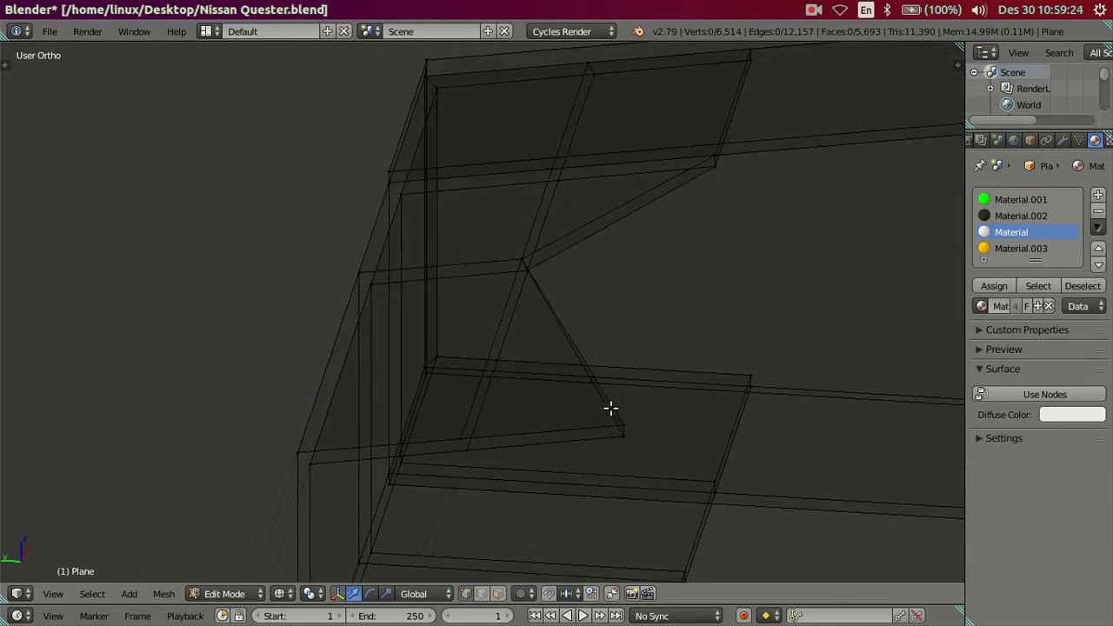
pyautogui.press('z')
pyautogui.press('z')
pyautogui.rightClick(638, 407)
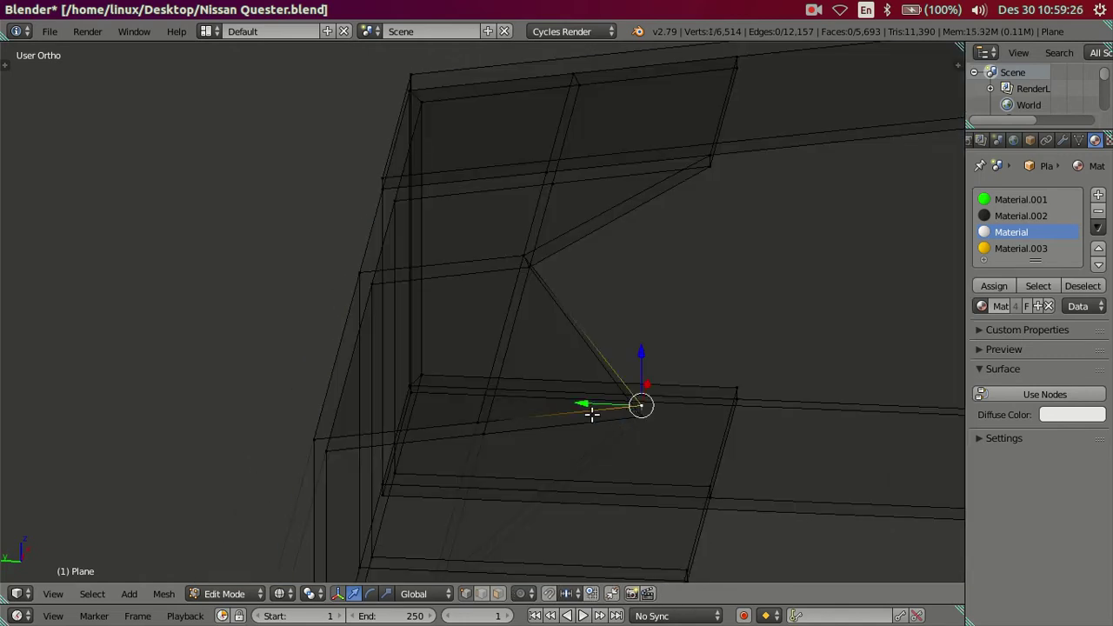
pyautogui.keyDown('shift'); pyautogui.rightClick(474, 415); pyautogui.keyUp('shift')
pyautogui.hotkey('alt', 'm')
pyautogui.click(476, 420)
pyautogui.rightClick(643, 417)
pyautogui.keyDown('shift'); pyautogui.rightClick(489, 437); pyautogui.keyUp('shift')
pyautogui.hotkey('alt', 'm')
pyautogui.click(498, 437)
# Switch to edge selection and select the stray edge chain on the rail.
pyautogui.hotkey('ctrl', 'Tab')
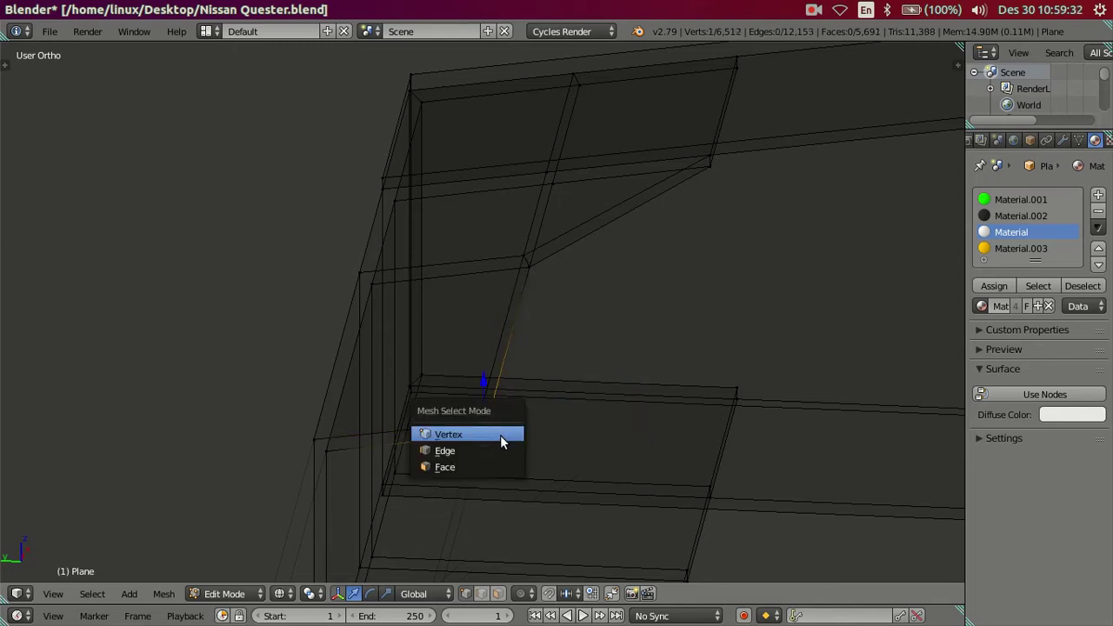
pyautogui.click(497, 451)
pyautogui.keyDown('alt'); pyautogui.rightClick(528, 196); pyautogui.keyUp('alt')
pyautogui.press('a')
pyautogui.press('z')
pyautogui.keyDown('alt'); pyautogui.rightClick(518, 201); pyautogui.keyUp('alt')
# Dissolve the selected stray edges and exit edit mode.
pyautogui.press('x')
pyautogui.click(723, 293)
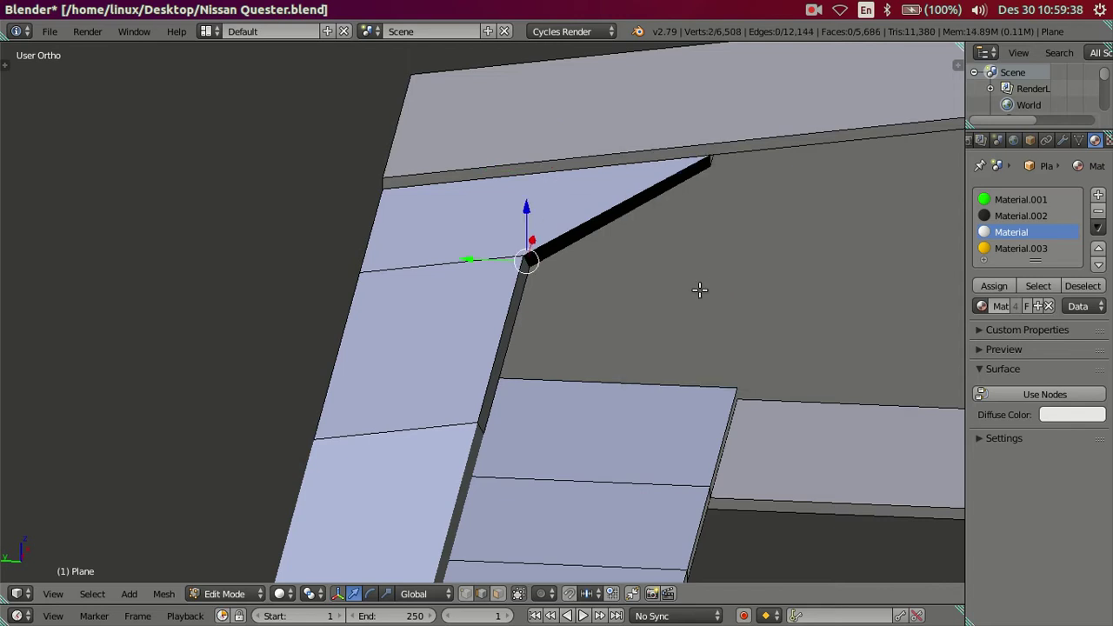
pyautogui.press('z')
pyautogui.moveTo(674, 306)
pyautogui.mouseDown(button='middle')
pyautogui.moveTo(707, 273)
pyautogui.moveTo(756, 286)
pyautogui.moveTo(636, 279)
pyautogui.moveTo(818, 397)
pyautogui.moveTo(706, 325)
pyautogui.moveTo(684, 278)
pyautogui.moveTo(594, 330)
pyautogui.moveTo(703, 269)
pyautogui.moveTo(623, 261)
pyautogui.mouseUp(button='middle')
pyautogui.press('z')
pyautogui.press('Tab')
pyautogui.press('Tab')
# Cut near the beam corner, then dissolve the extra corner edges.
pyautogui.moveTo(614, 323)
pyautogui.mouseDown(button='middle')
pyautogui.moveTo(677, 407)
pyautogui.moveTo(688, 462)
pyautogui.moveTo(715, 363)
pyautogui.moveTo(797, 375)
pyautogui.moveTo(812, 425)
pyautogui.moveTo(860, 377)
pyautogui.moveTo(758, 197)
pyautogui.moveTo(733, 171)
pyautogui.moveTo(699, 172)
pyautogui.moveTo(649, 202)
pyautogui.moveTo(591, 318)
pyautogui.moveTo(634, 487)
pyautogui.moveTo(509, 399)
pyautogui.mouseUp(button='middle')
pyautogui.moveTo(532, 252); pyautogui.dragTo(549, 82, button='middle')
pyautogui.scroll(3, 578, 254)
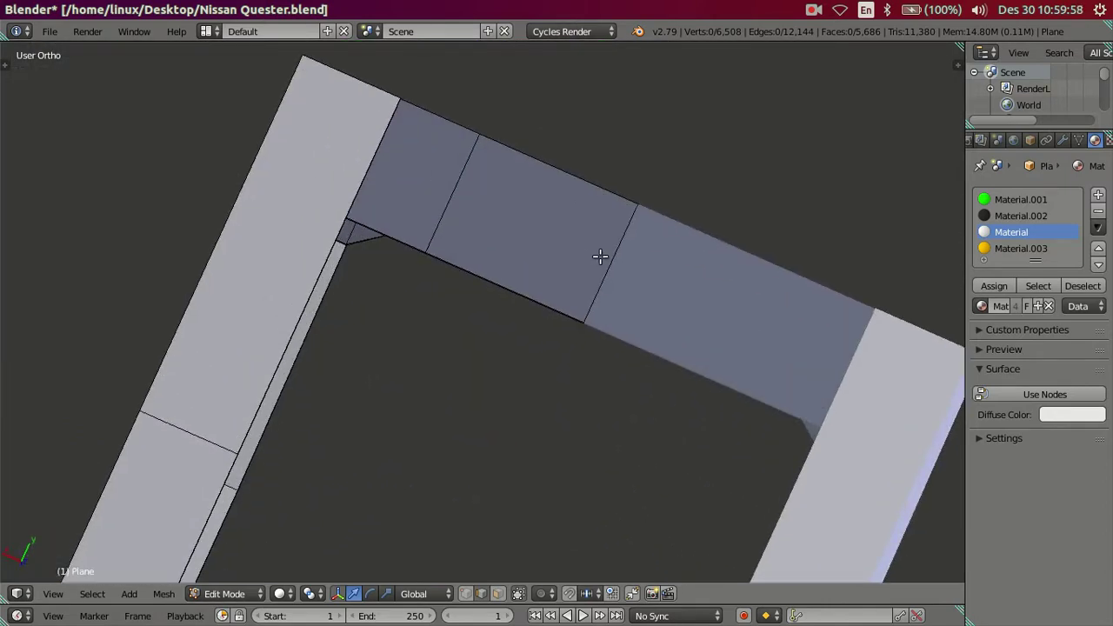
pyautogui.hotkey('ctrl', 'r')
pyautogui.click(603, 257)
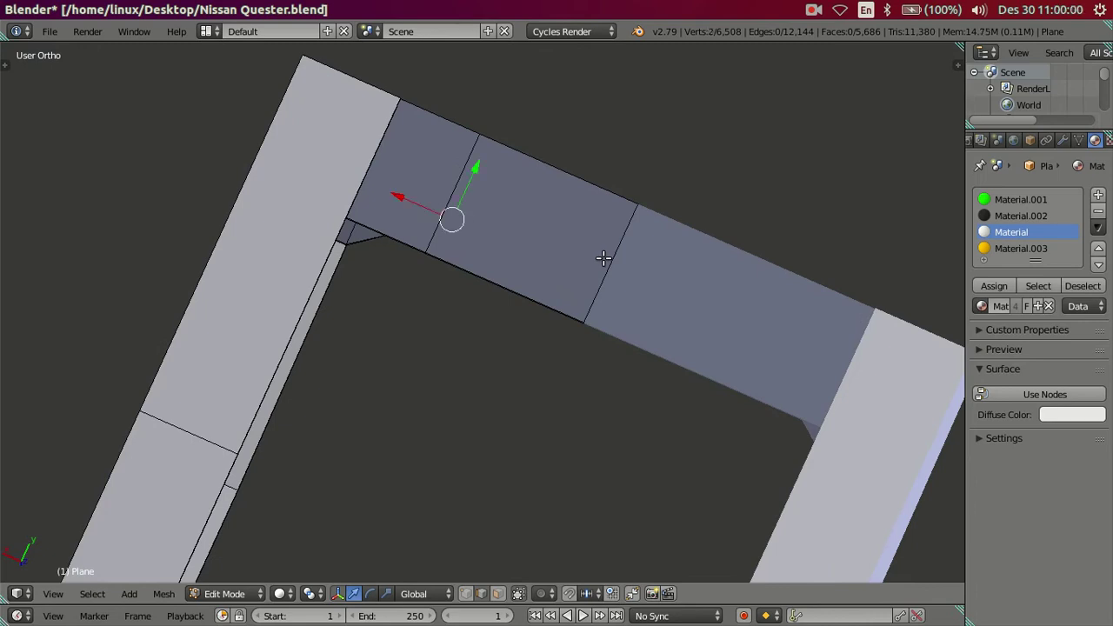
pyautogui.press('a')
pyautogui.moveTo(603, 253)
pyautogui.mouseDown(button='middle')
pyautogui.moveTo(514, 440)
pyautogui.moveTo(539, 539)
pyautogui.moveTo(565, 492)
pyautogui.moveTo(710, 524)
pyautogui.moveTo(545, 419)
pyautogui.mouseUp(button='middle')
pyautogui.keyDown('alt'); pyautogui.rightClick(544, 418); pyautogui.keyUp('alt')
pyautogui.hotkey('ctrl', 'x')
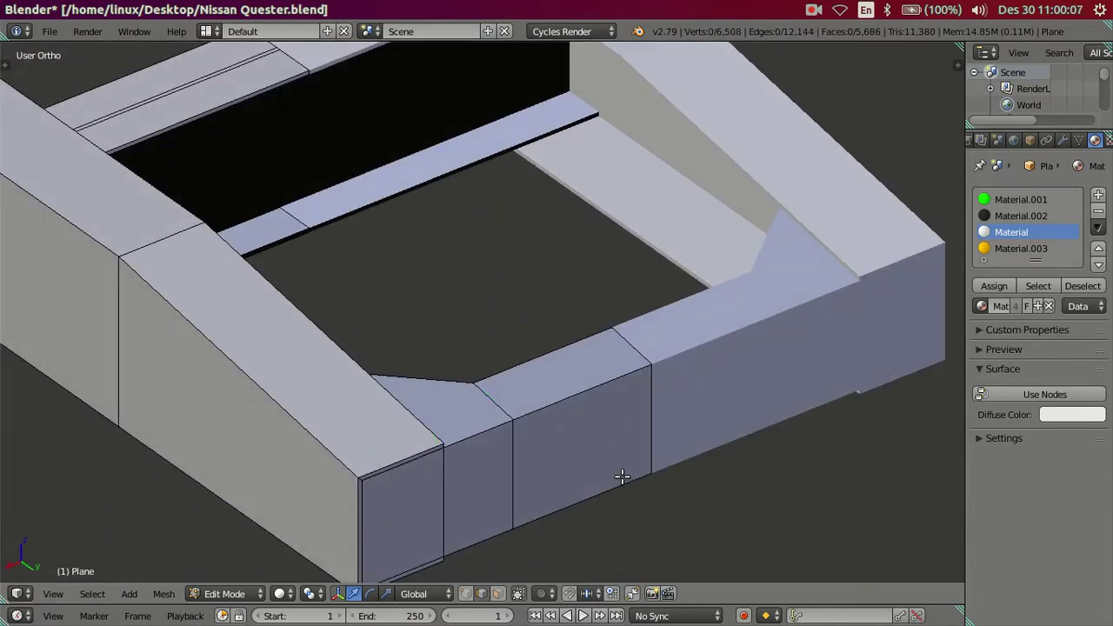
# Add a centred edge loop across the beam and inspect it in wireframe.
pyautogui.moveTo(622, 477)
pyautogui.mouseDown(button='middle')
pyautogui.moveTo(617, 231)
pyautogui.moveTo(541, 199)
pyautogui.mouseUp(button='middle')
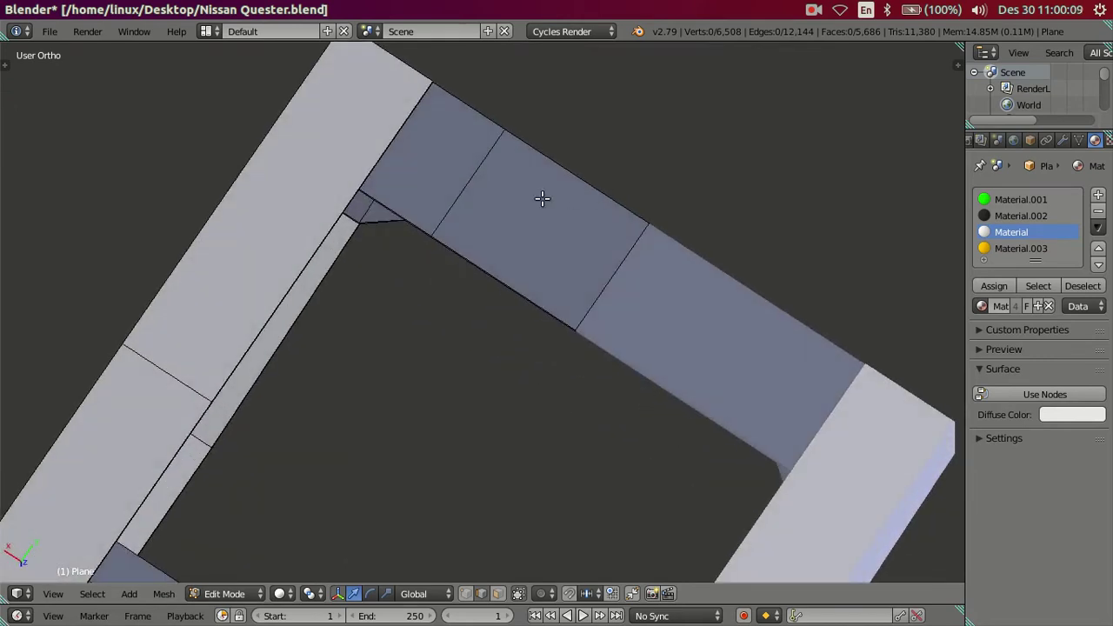
pyautogui.hotkey('ctrl', 'r')
pyautogui.click(477, 174)
pyautogui.rightClick(477, 174)
pyautogui.moveTo(476, 174)
pyautogui.mouseDown(button='middle')
pyautogui.moveTo(634, 412)
pyautogui.moveTo(638, 527)
pyautogui.moveTo(545, 402)
pyautogui.moveTo(540, 374)
pyautogui.moveTo(534, 430)
pyautogui.moveTo(510, 358)
pyautogui.moveTo(498, 430)
pyautogui.moveTo(478, 234)
pyautogui.moveTo(490, 154)
pyautogui.moveTo(545, 180)
pyautogui.moveTo(584, 241)
pyautogui.moveTo(641, 232)
pyautogui.mouseUp(button='middle')
pyautogui.press('z')
pyautogui.press('z')
pyautogui.scroll(4, 601, 345)
# Check the new loop's Median Y in the N panel, then dissolve the loop.
pyautogui.moveTo(601, 346)
pyautogui.mouseDown(button='middle')
pyautogui.moveTo(566, 256)
pyautogui.moveTo(534, 276)
pyautogui.moveTo(691, 247)
pyautogui.mouseUp(button='middle')
pyautogui.press('n')
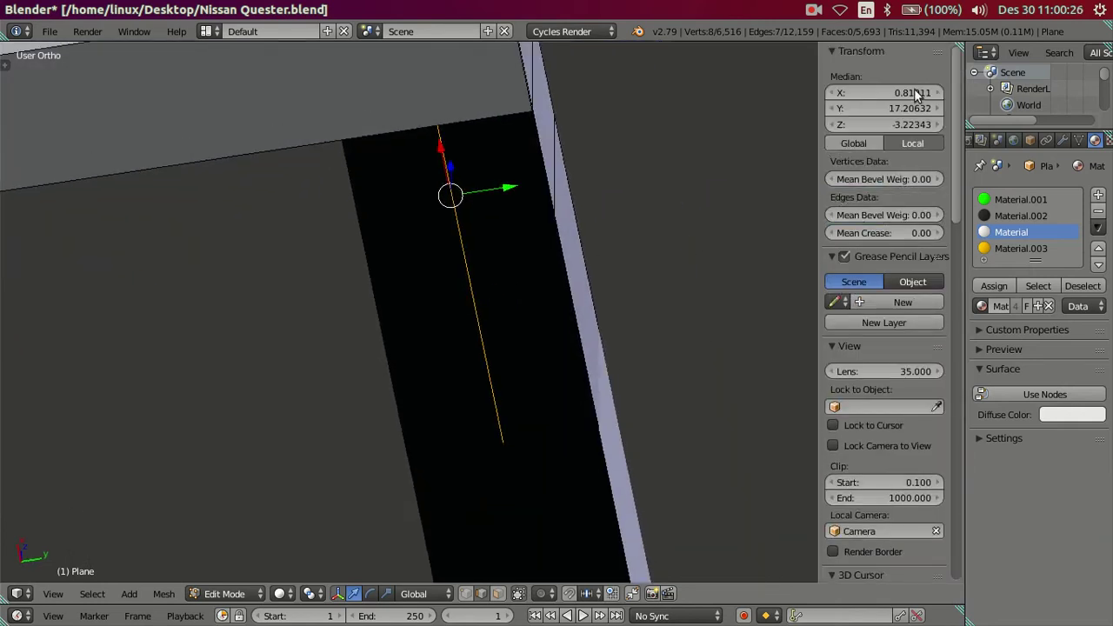
pyautogui.click(861, 108)
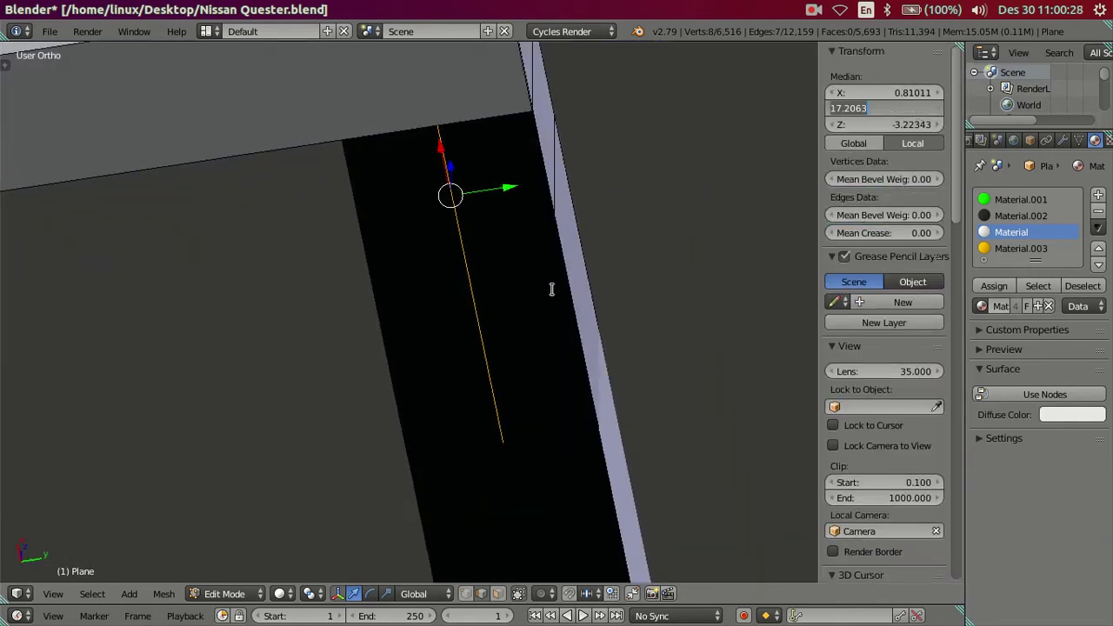
pyautogui.click(281, 323)
pyautogui.moveTo(296, 315)
pyautogui.mouseDown(button='middle')
pyautogui.moveTo(454, 327)
pyautogui.moveTo(539, 381)
pyautogui.moveTo(549, 407)
pyautogui.mouseUp(button='middle')
pyautogui.hotkey('ctrl', 'x')
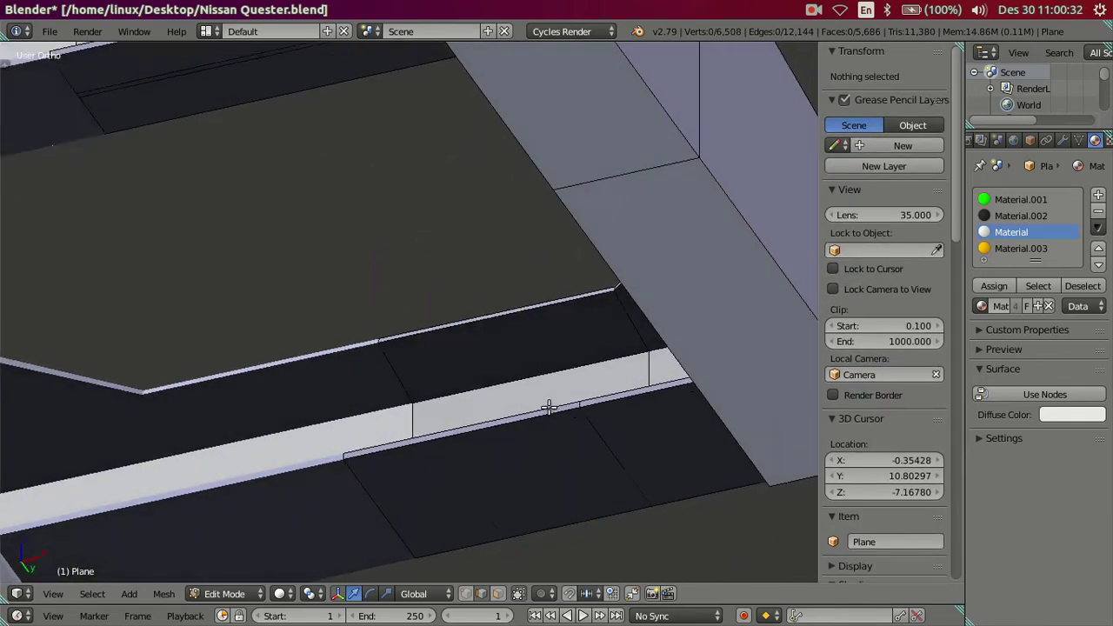
# Set the bottom edge strip's Median Y to 16.94218, then deselect it.
pyautogui.scroll(2, 486, 467)
pyautogui.keyDown('alt'); pyautogui.rightClick(505, 483); pyautogui.keyUp('alt')
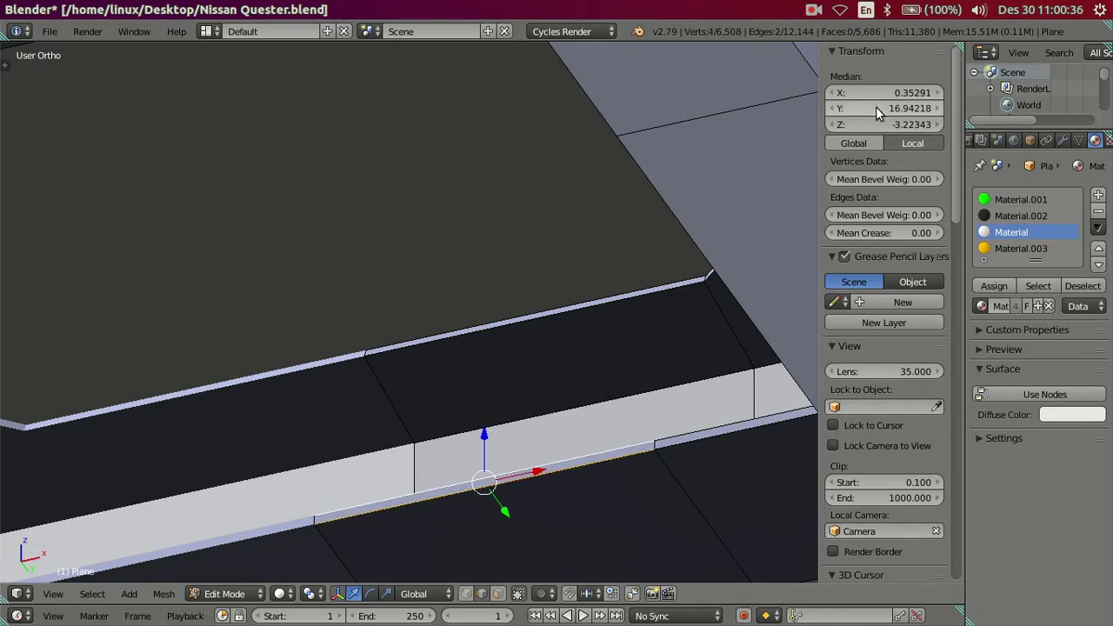
pyautogui.moveTo(876, 106); pyautogui.dragTo(896, 106)
pyautogui.press('a')
pyautogui.moveTo(586, 403)
pyautogui.mouseDown(button='middle')
pyautogui.moveTo(475, 370)
pyautogui.moveTo(653, 467)
pyautogui.moveTo(529, 405)
pyautogui.moveTo(452, 392)
pyautogui.moveTo(281, 319)
pyautogui.moveTo(565, 401)
pyautogui.mouseUp(button='middle')
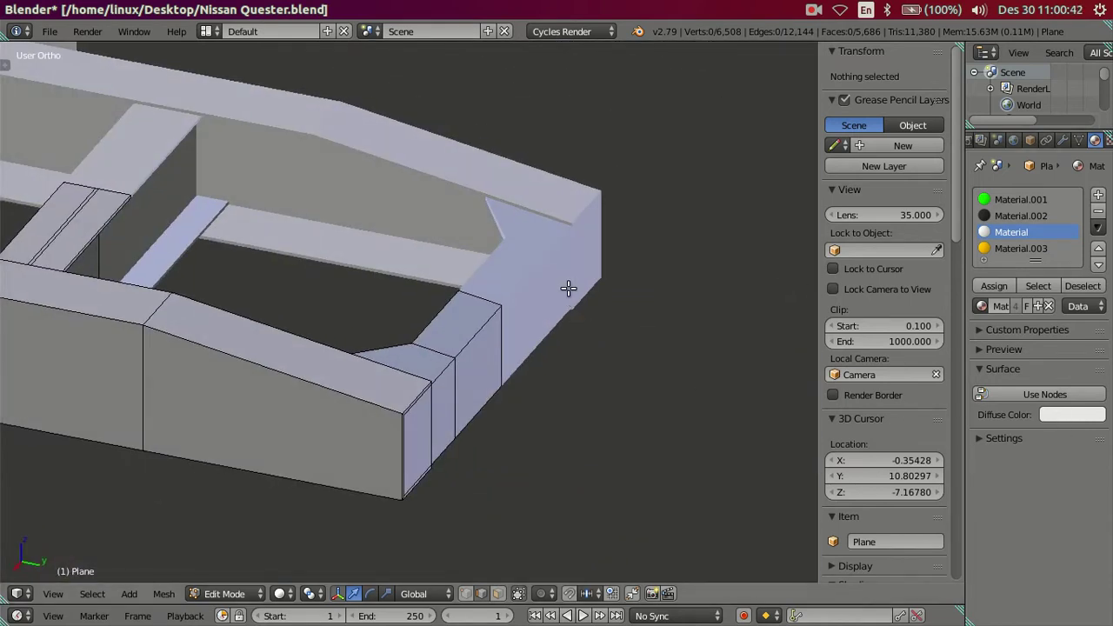
# Flip the normals of the crossmember end-face loop and clear the selection.
pyautogui.press('n')
pyautogui.scroll(3, 595, 313)
pyautogui.scroll(-1, 594, 313)
pyautogui.rightClick(510, 365)
pyautogui.keyDown('alt'); pyautogui.rightClick(507, 366); pyautogui.keyUp('alt')
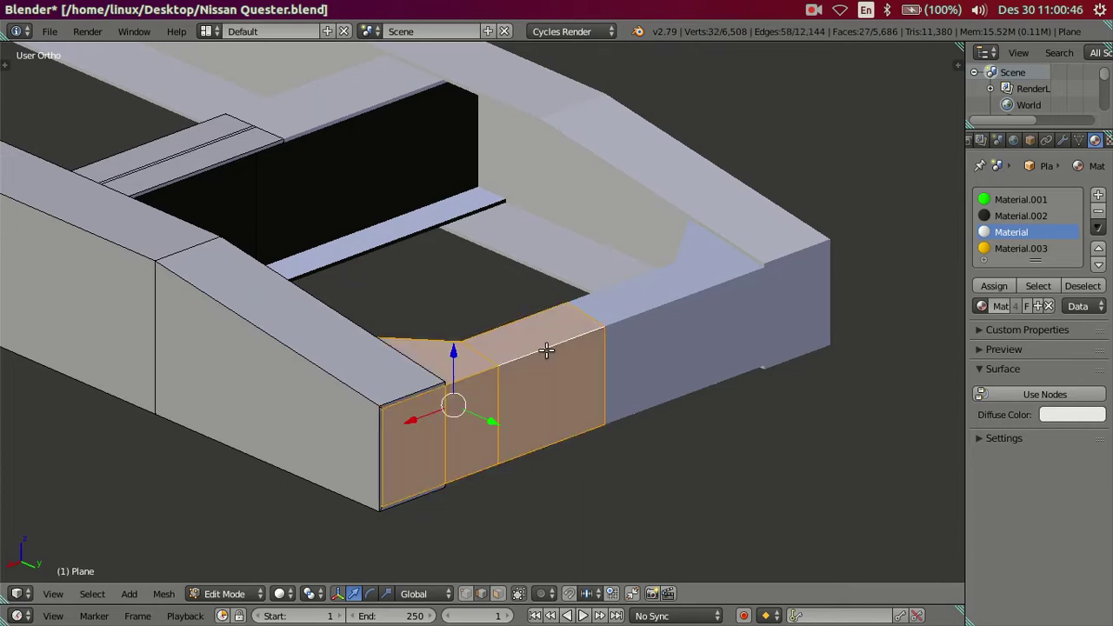
pyautogui.hotkey('ctrl', 'f')
pyautogui.click(498, 179)
pyautogui.press('a')
# Return to Object Mode and orbit to view the finished frame from behind.
pyautogui.moveTo(494, 240)
pyautogui.mouseDown(button='middle')
pyautogui.moveTo(527, 229)
pyautogui.moveTo(460, 194)
pyautogui.moveTo(381, 246)
pyautogui.moveTo(644, 325)
pyautogui.moveTo(629, 248)
pyautogui.moveTo(450, 238)
pyautogui.moveTo(334, 206)
pyautogui.moveTo(298, 181)
pyautogui.moveTo(310, 199)
pyautogui.mouseUp(button='middle')
pyautogui.scroll(-3, 582, 241)
pyautogui.press('Tab')
pyautogui.moveTo(406, 280)
pyautogui.mouseDown(button='middle')
pyautogui.moveTo(429, 225)
pyautogui.moveTo(594, 351)
pyautogui.moveTo(577, 397)
pyautogui.moveTo(487, 323)
pyautogui.moveTo(567, 380)
pyautogui.moveTo(507, 385)
pyautogui.moveTo(495, 362)
pyautogui.moveTo(479, 368)
pyautogui.moveTo(477, 351)
pyautogui.moveTo(472, 373)
pyautogui.moveTo(638, 323)
pyautogui.moveTo(570, 317)
pyautogui.moveTo(612, 273)
pyautogui.moveTo(601, 351)
pyautogui.moveTo(582, 336)
pyautogui.moveTo(613, 274)
pyautogui.moveTo(618, 330)
pyautogui.mouseUp(button='middle')
pyautogui.scroll(1, 675, 315)
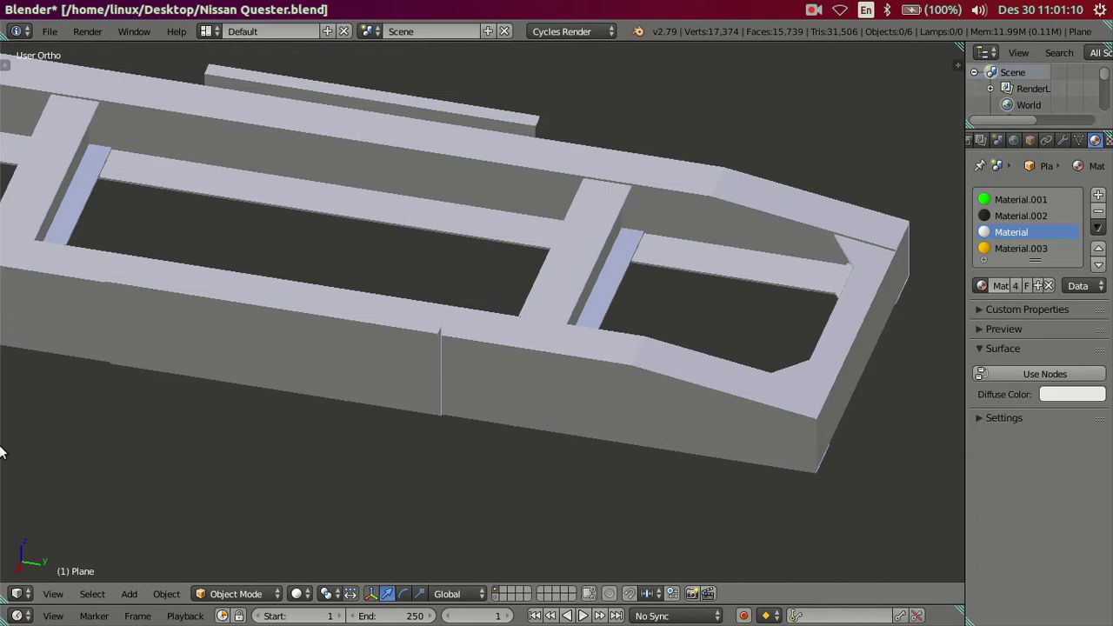
# Show the open truck reference photos side by side in Image Viewer.
pyautogui.moveTo(0, 453)
pyautogui.click(14, 332)
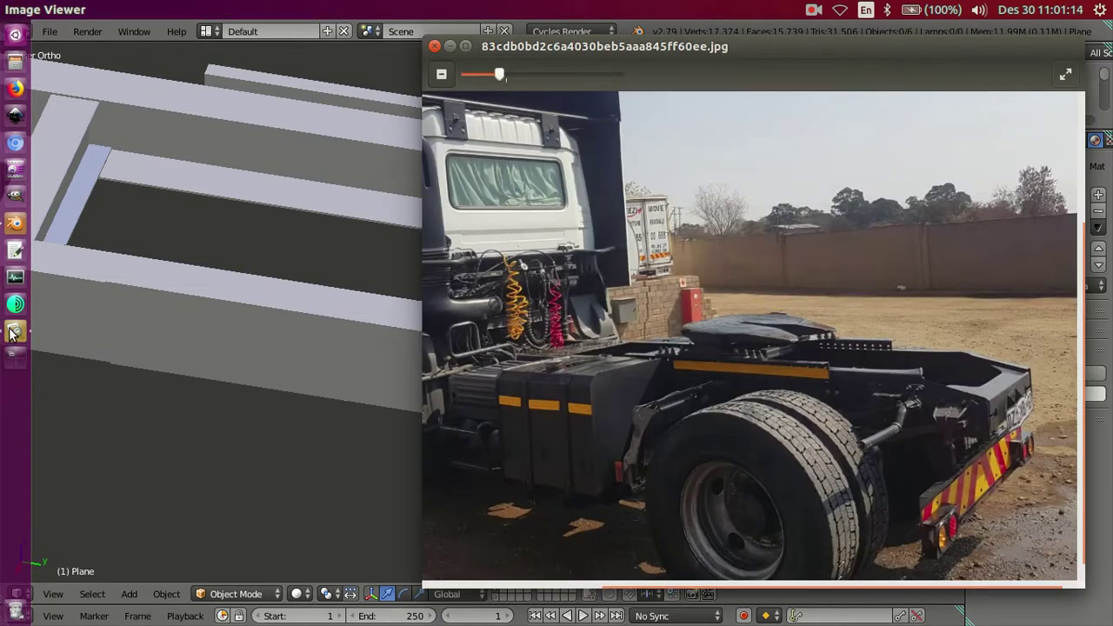
pyautogui.click(14, 333)
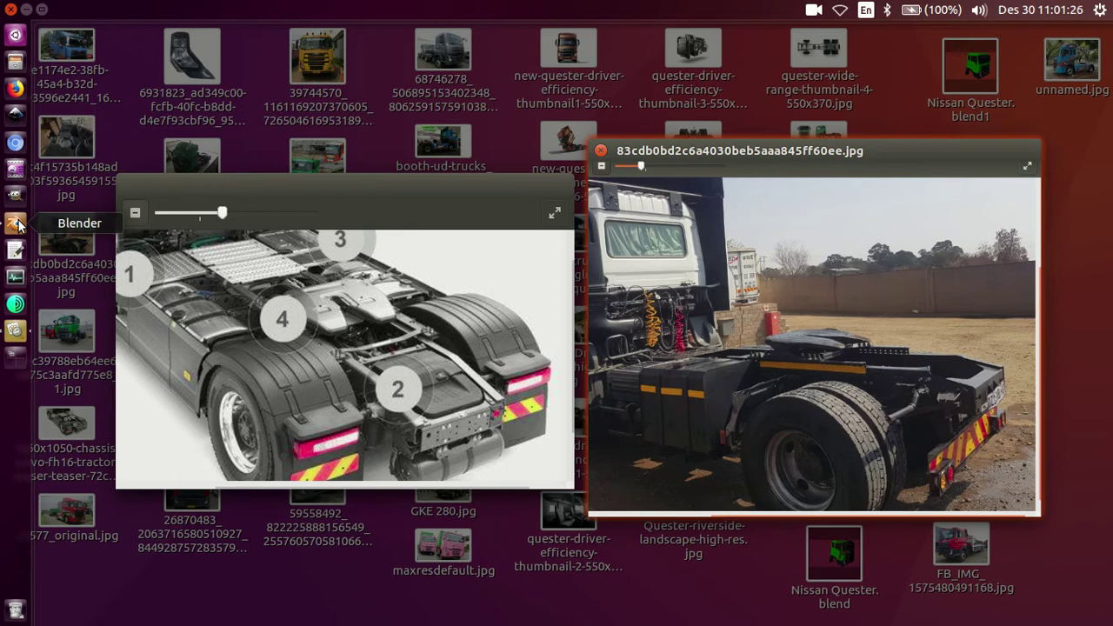
# Bring Blender forward and edit the frame mesh in face select mode.
pyautogui.click(17, 225)
pyautogui.moveTo(60, 266)
pyautogui.mouseDown(button='middle')
pyautogui.moveTo(313, 380)
pyautogui.moveTo(286, 336)
pyautogui.moveTo(466, 369)
pyautogui.mouseUp(button='middle')
pyautogui.press('Tab')
pyautogui.scroll(3, 461, 368)
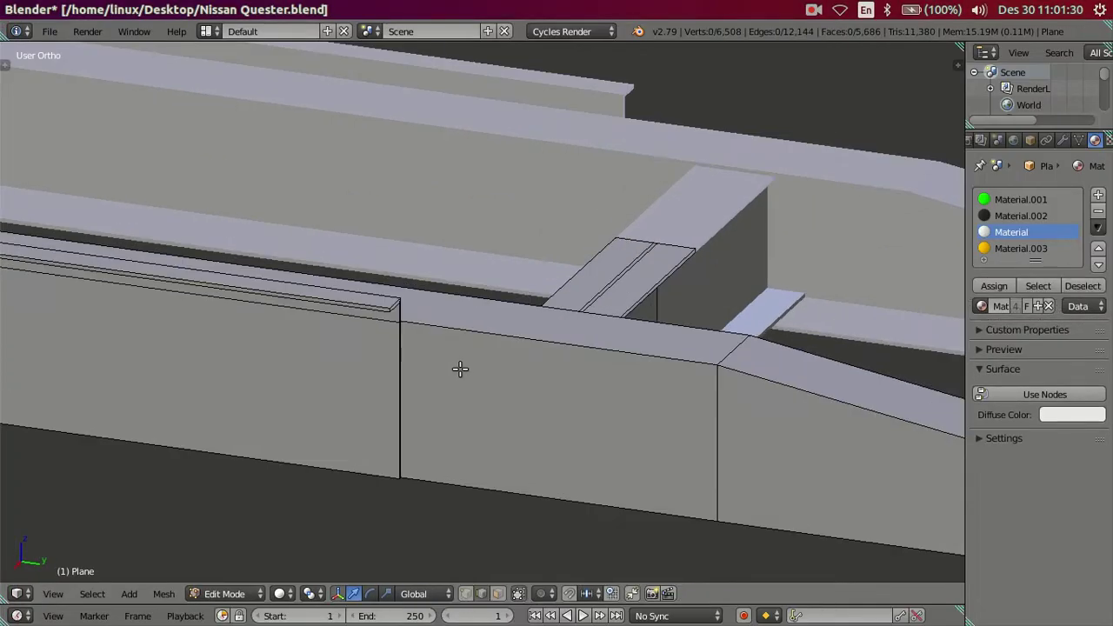
pyautogui.scroll(3, 438, 342)
pyautogui.scroll(3, 356, 308)
pyautogui.hotkey('ctrl', 'Tab')
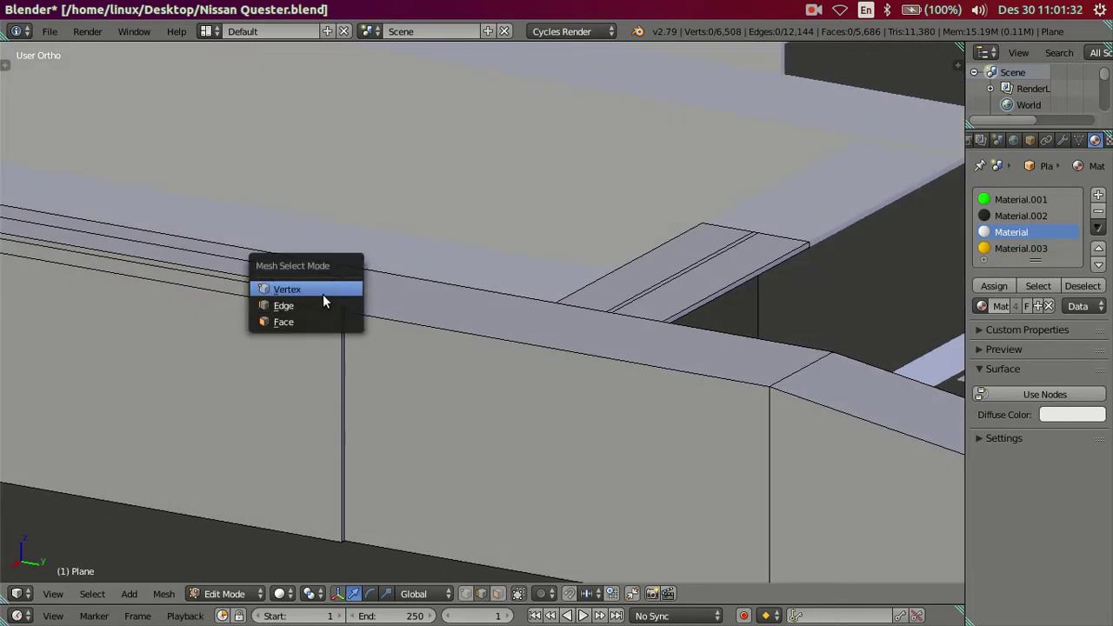
pyautogui.click(316, 320)
# Select the beam-tip end face and vertical post faces and move them along Y.
pyautogui.rightClick(331, 285)
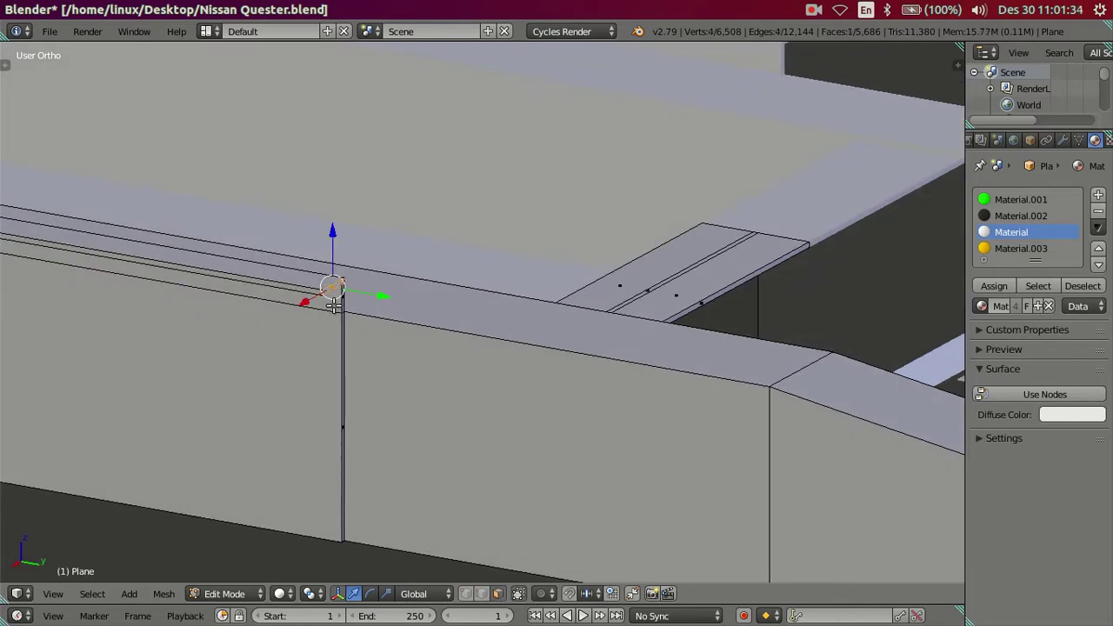
pyautogui.scroll(3, 344, 421)
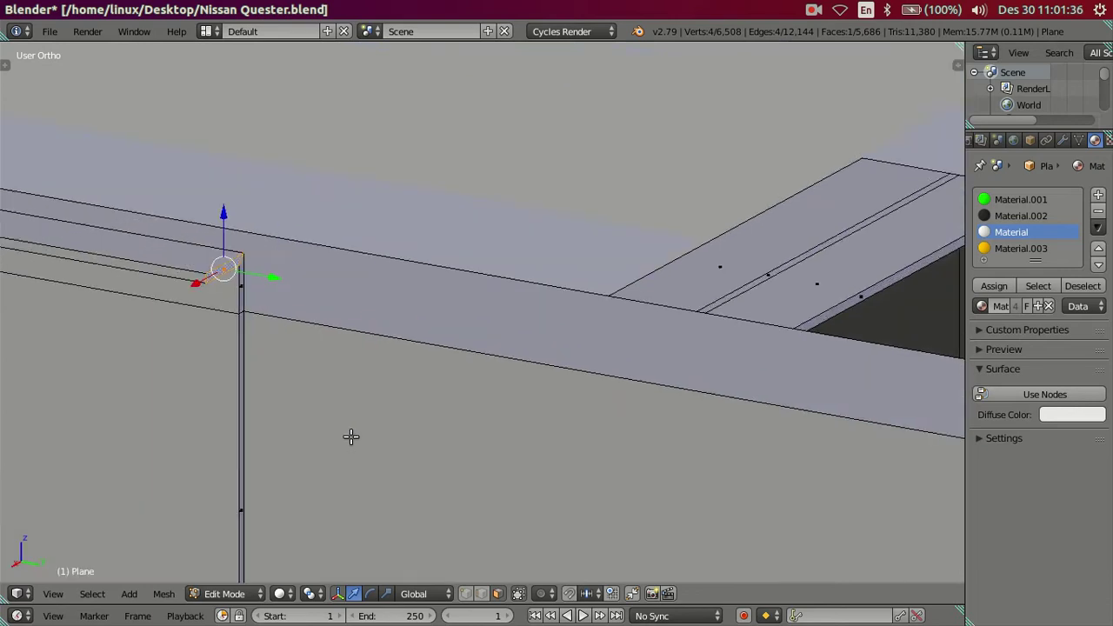
pyautogui.keyDown('ctrl'); pyautogui.rightClick(245, 479); pyautogui.keyUp('ctrl')
pyautogui.moveTo(244, 479); pyautogui.dragTo(293, 477, button='middle')
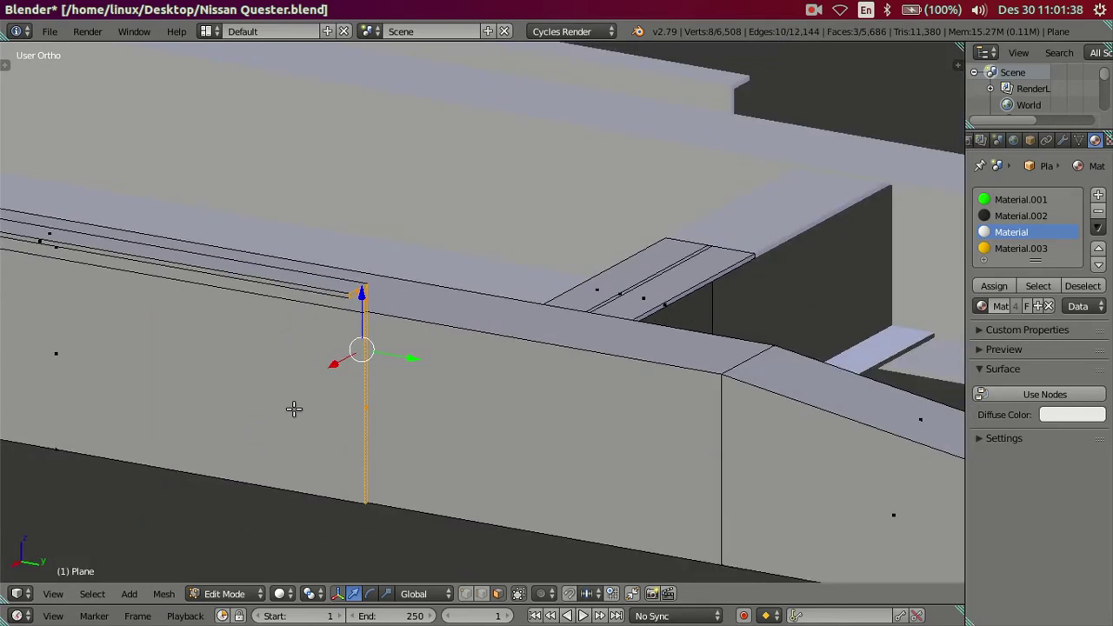
pyautogui.press('g')
pyautogui.press('y')
pyautogui.click(473, 382)
pyautogui.scroll(-3, 572, 442)
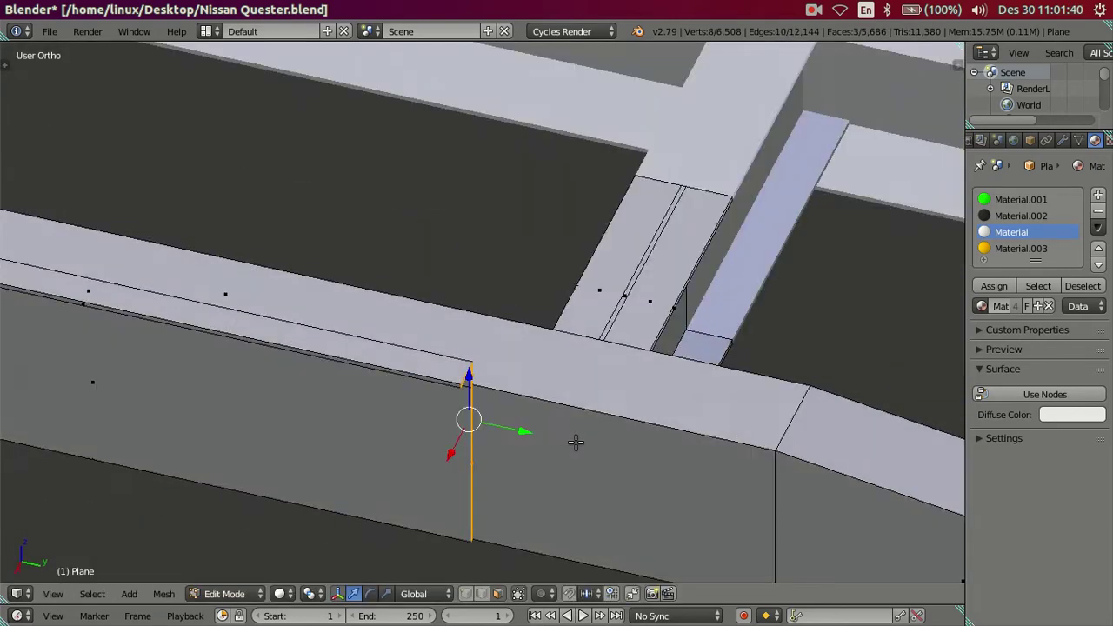
pyautogui.press('a')
pyautogui.scroll(-3, 577, 427)
pyautogui.scroll(-2, 844, 225)
pyautogui.moveTo(843, 226)
pyautogui.mouseDown(button='middle')
pyautogui.moveTo(775, 236)
pyautogui.moveTo(505, 208)
pyautogui.moveTo(487, 196)
pyautogui.mouseUp(button='middle')
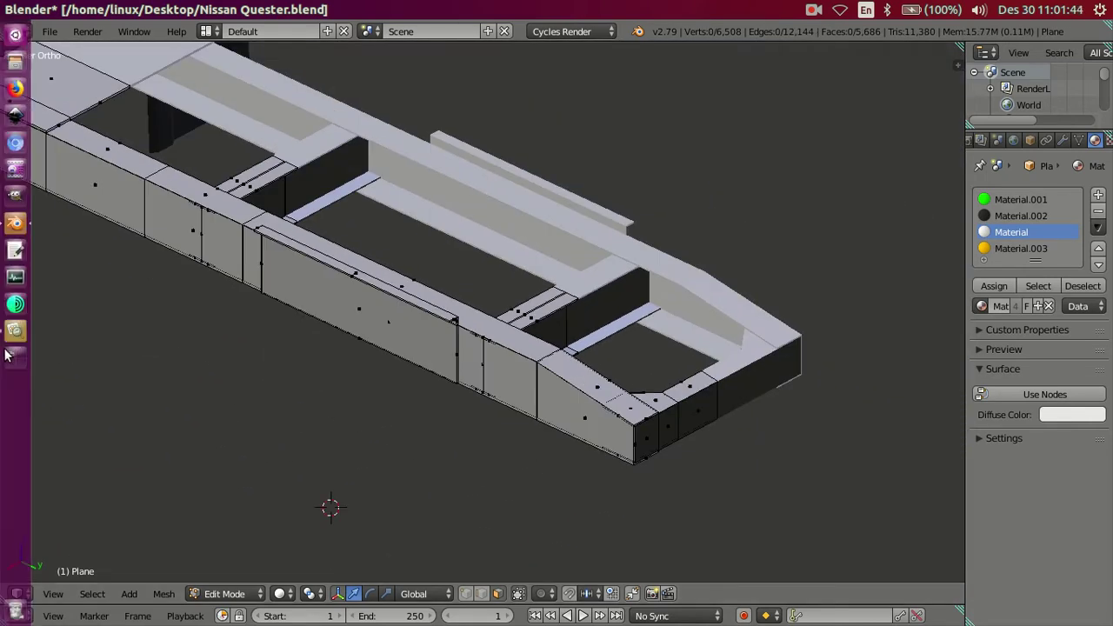
# Open the truck reference photo and zoom in on the fifth wheel and rail.
pyautogui.click(16, 332)
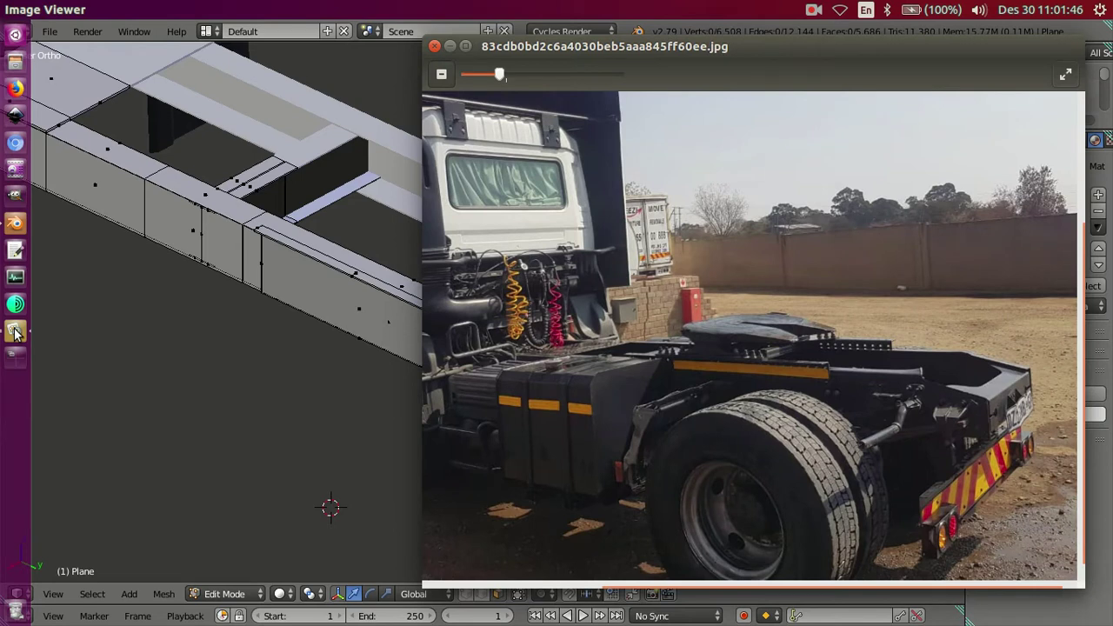
pyautogui.moveTo(749, 386)
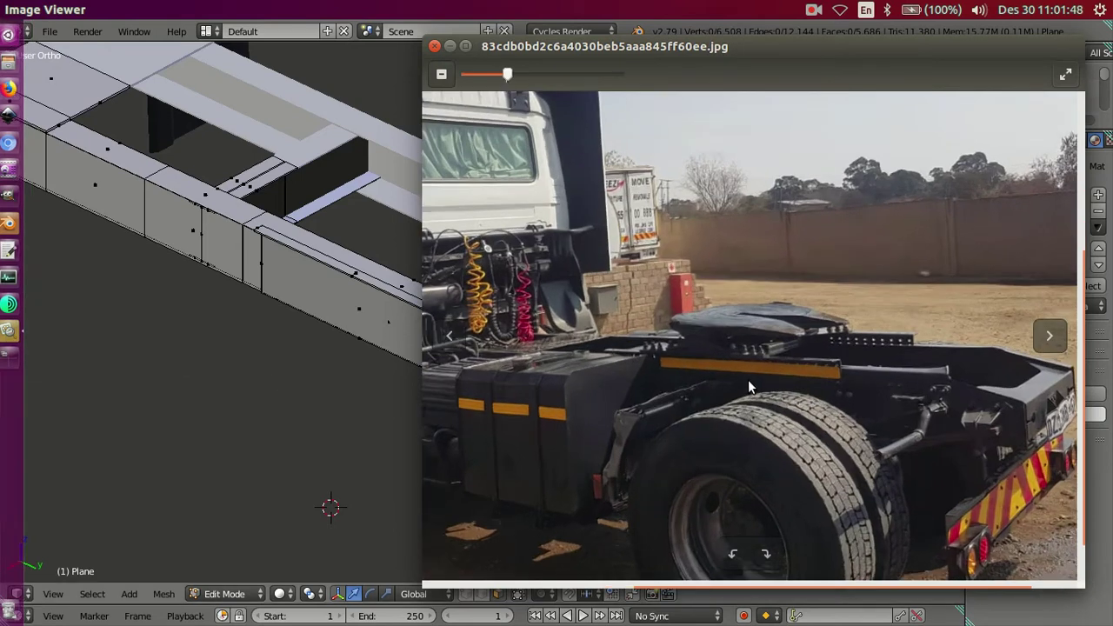
pyautogui.scroll(2, 747, 377)
pyautogui.scroll(2, 752, 372)
pyautogui.scroll(1, 759, 365)
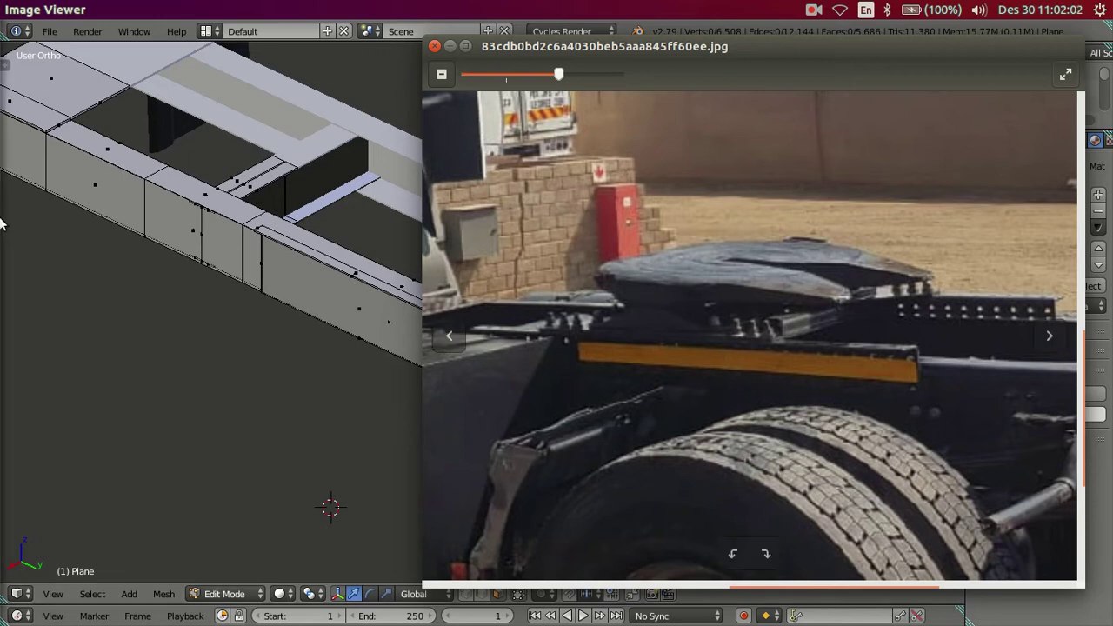
# Minimise Blender and the Volvo chassis diagram, leaving the truck photo file selected.
pyautogui.moveTo(3, 225)
pyautogui.click(16, 331)
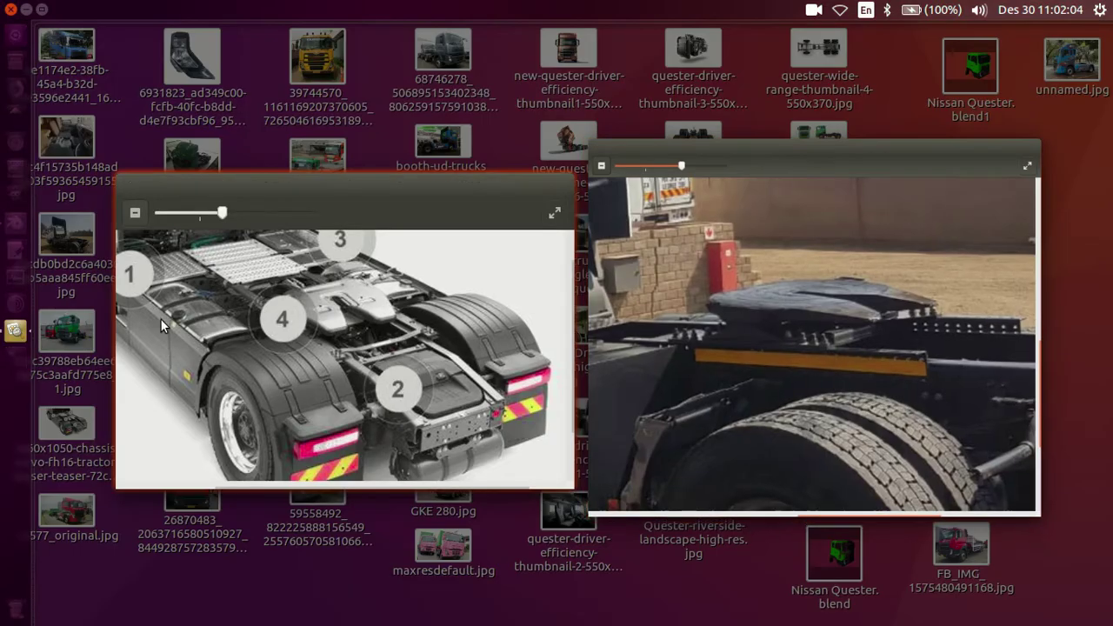
pyautogui.click(224, 324)
pyautogui.scroll(1, 261, 406)
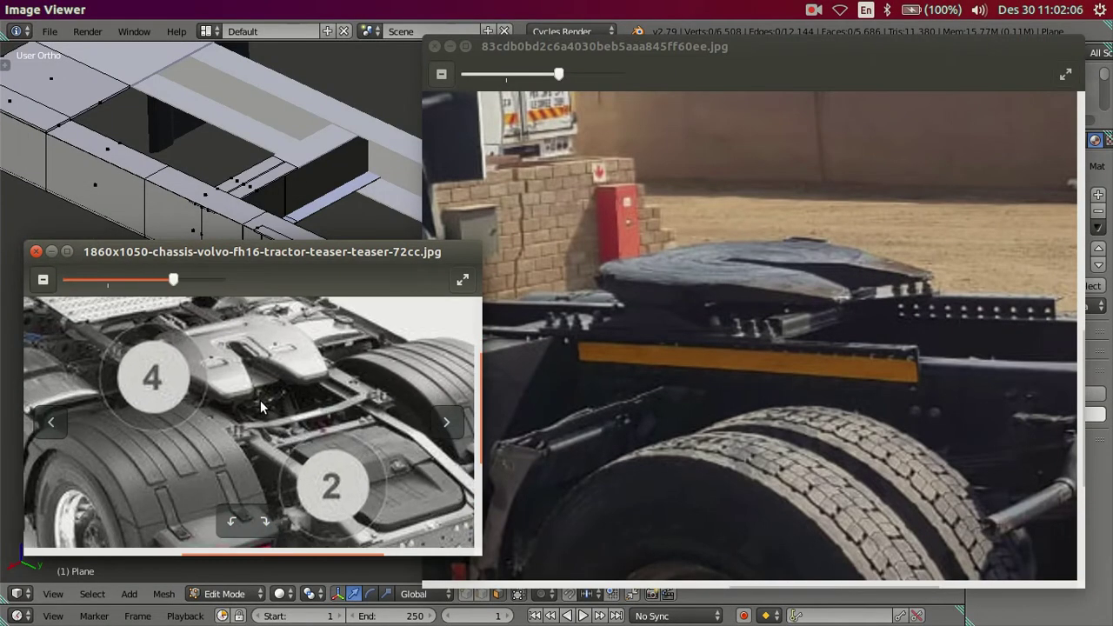
pyautogui.scroll(-2, 261, 407)
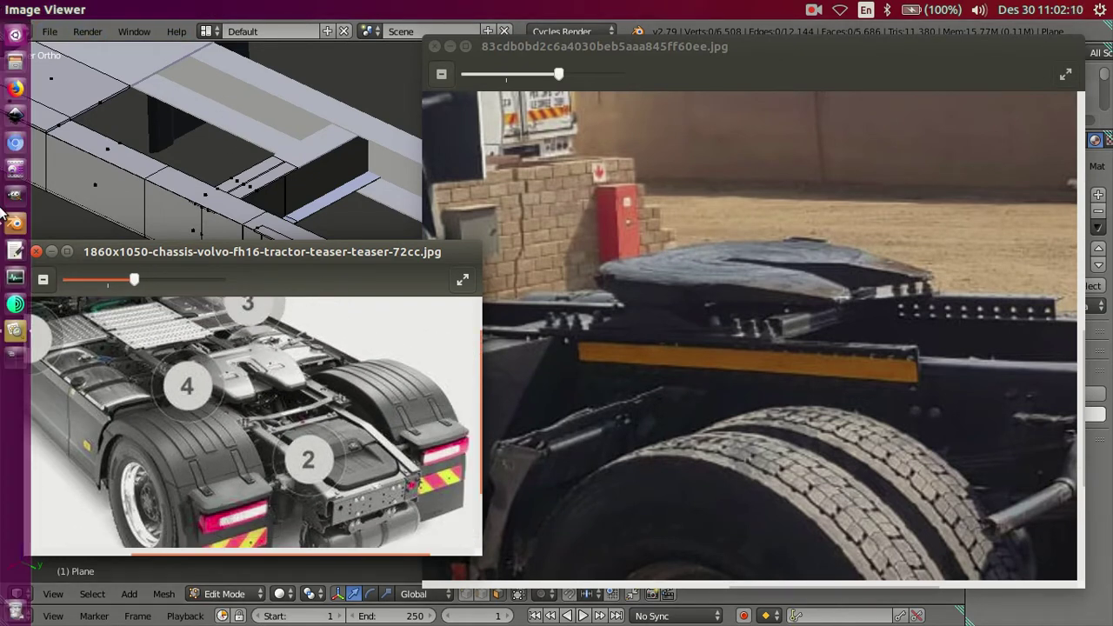
pyautogui.click(10, 224)
pyautogui.click(11, 225)
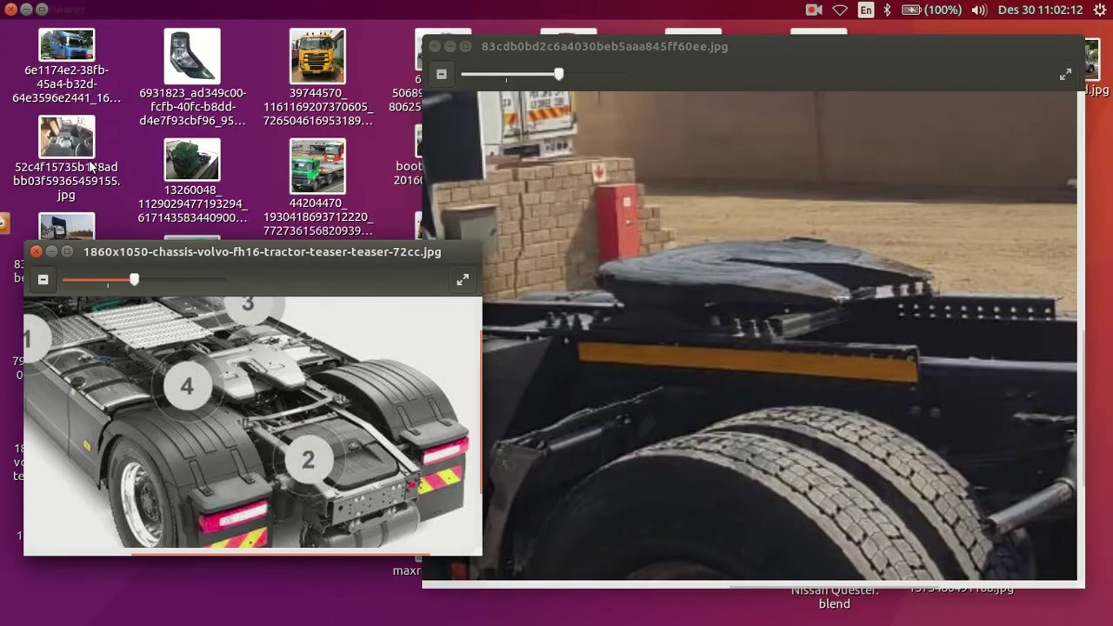
pyautogui.click(52, 252)
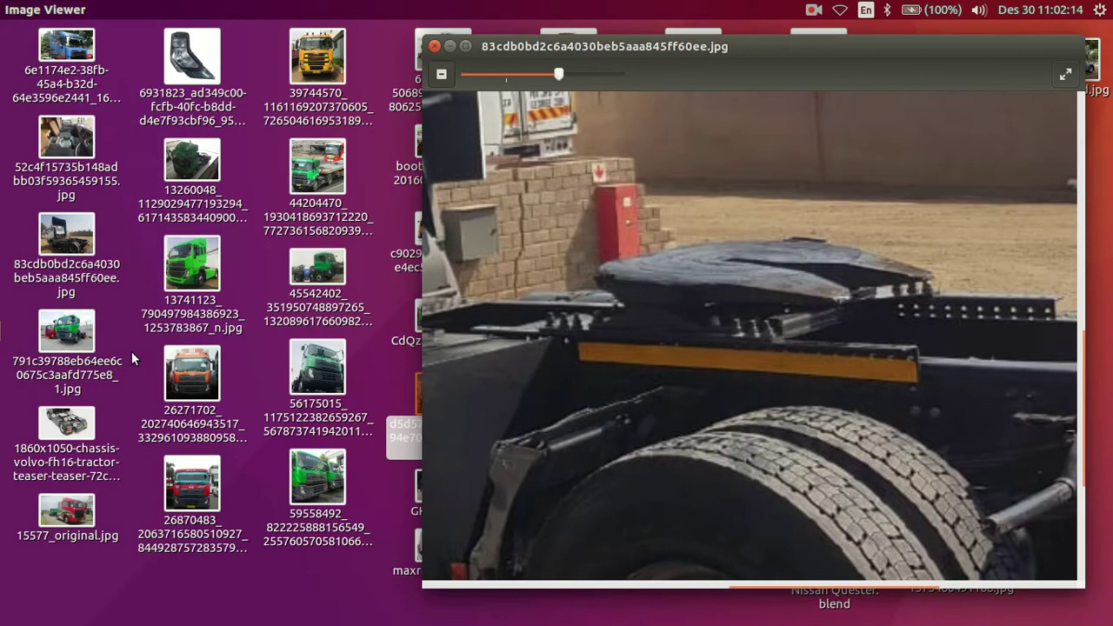
pyautogui.click(87, 233)
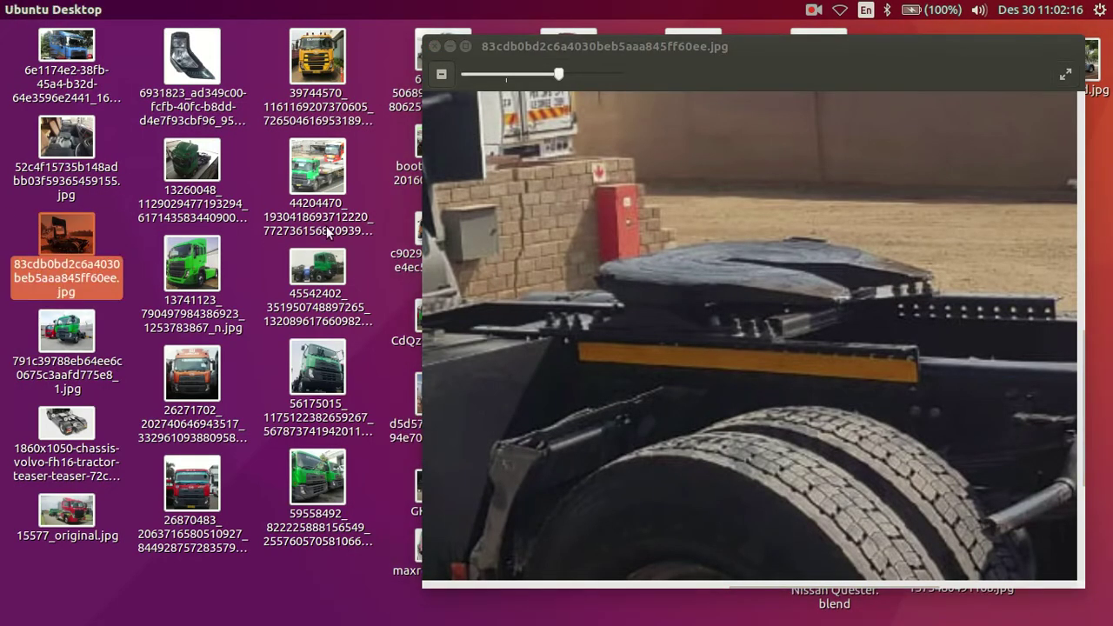
# Close the first photo, open the d5d573 truck photo and zoom on its yellow-striped rail.
pyautogui.click(439, 85)
pyautogui.click(434, 46)
pyautogui.click(443, 391)
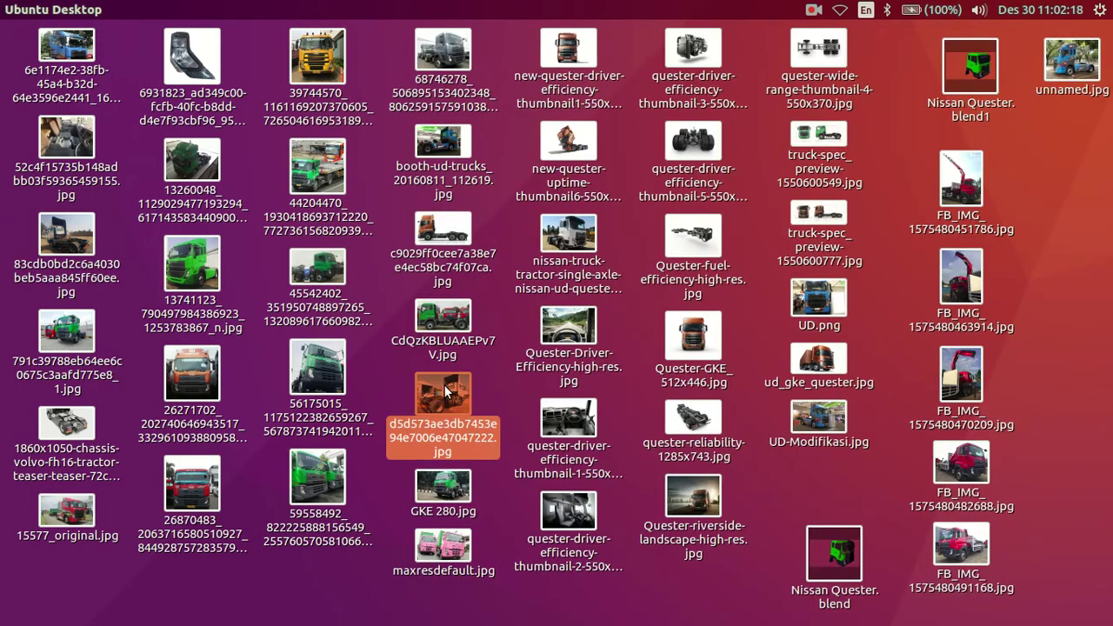
pyautogui.doubleClick(449, 396)
pyautogui.scroll(2, 565, 439)
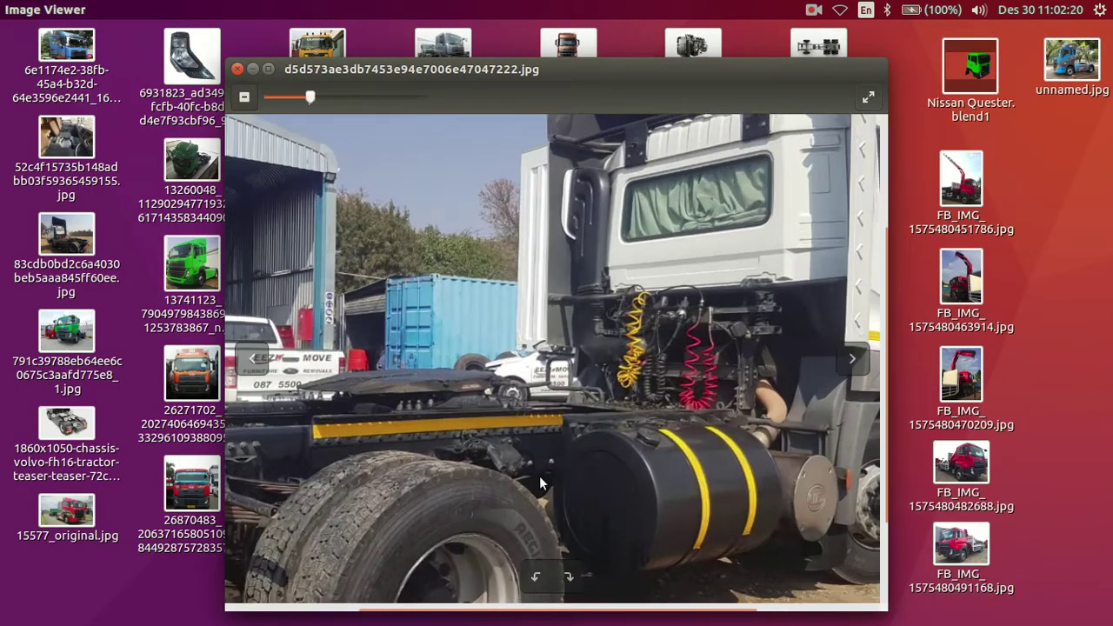
pyautogui.scroll(2, 527, 486)
pyautogui.scroll(1, 504, 469)
pyautogui.moveTo(472, 450); pyautogui.dragTo(626, 430)
pyautogui.scroll(1, 644, 427)
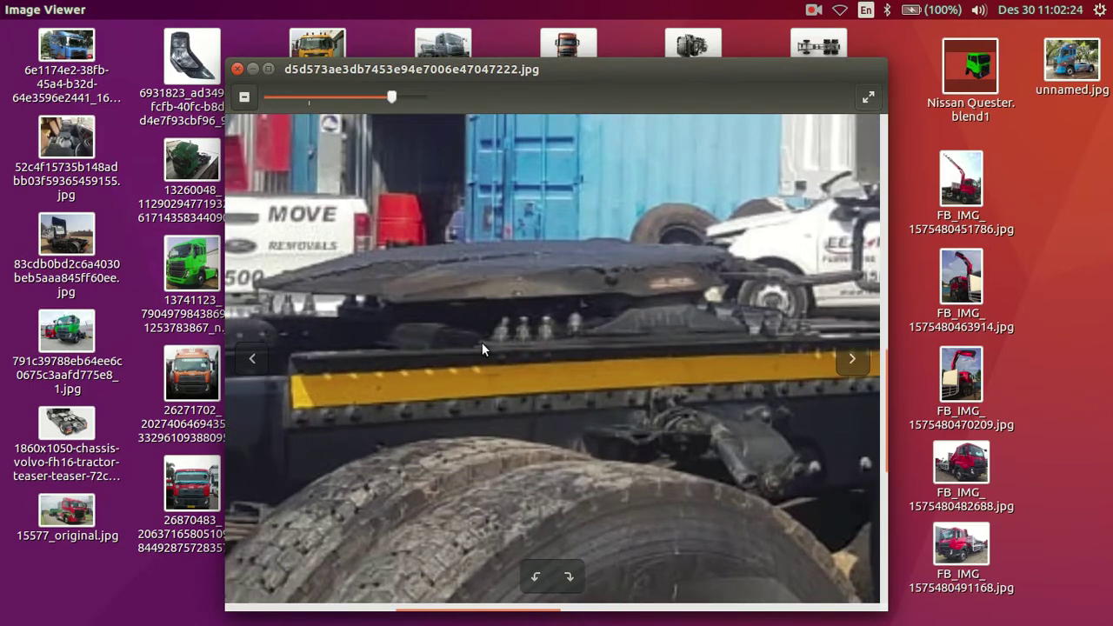
pyautogui.scroll(-1, 581, 352)
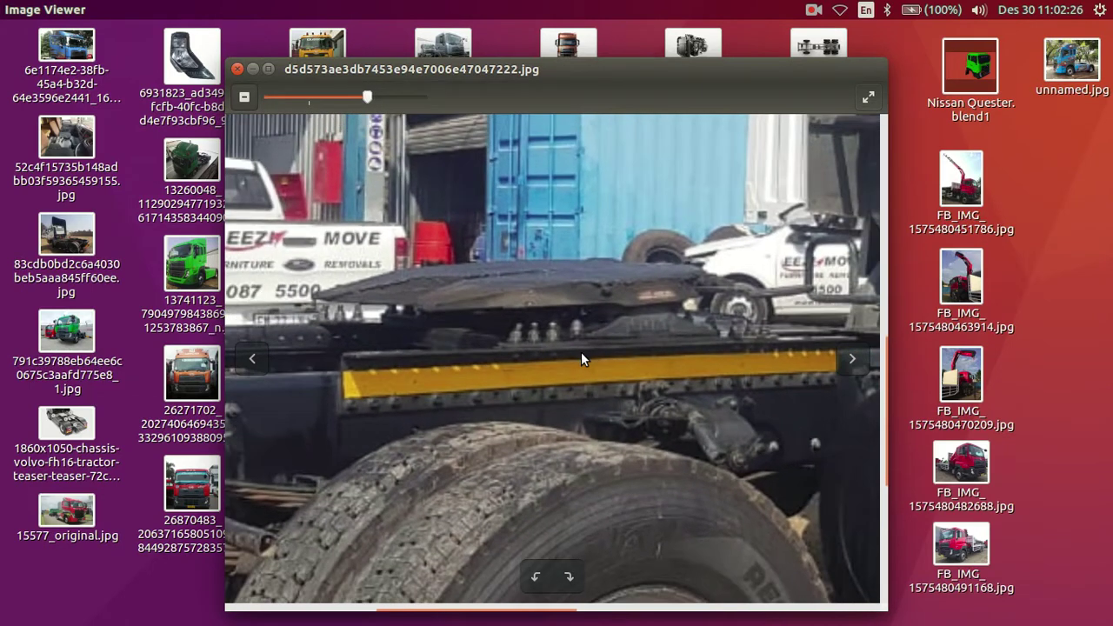
pyautogui.scroll(-1, 580, 351)
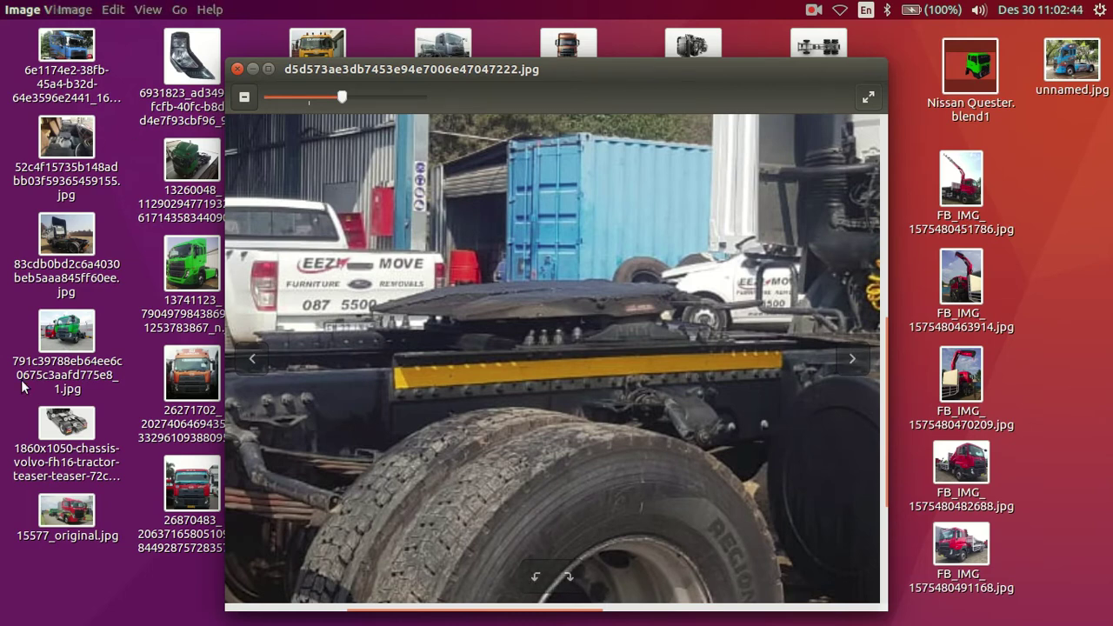
# Bring the 83cdb truck photo to the front for comparison.
pyautogui.click(14, 330)
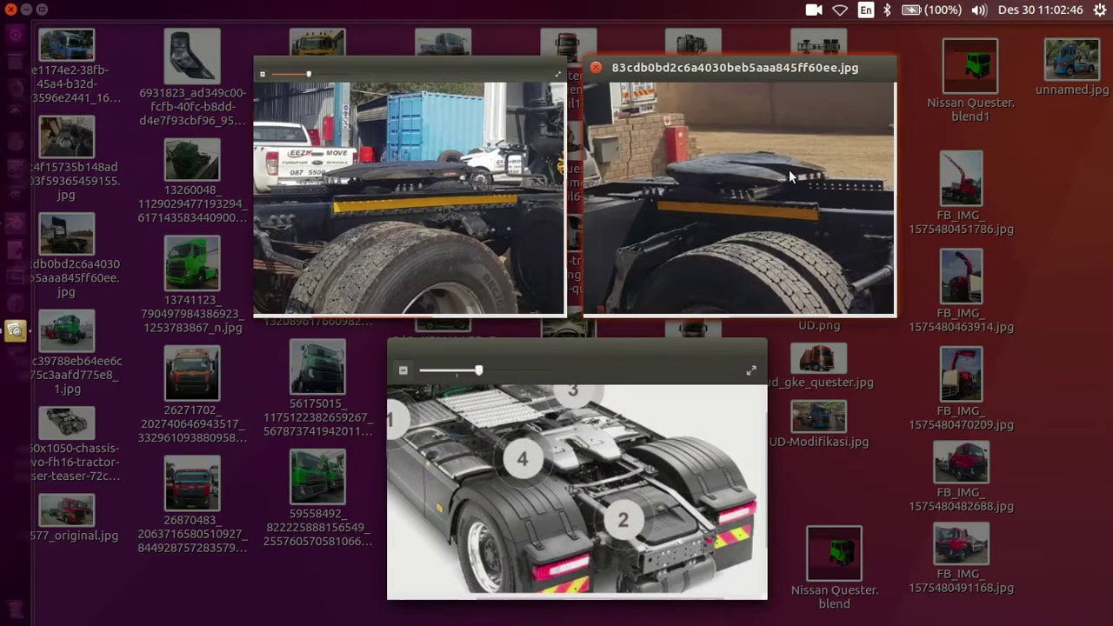
pyautogui.click(803, 219)
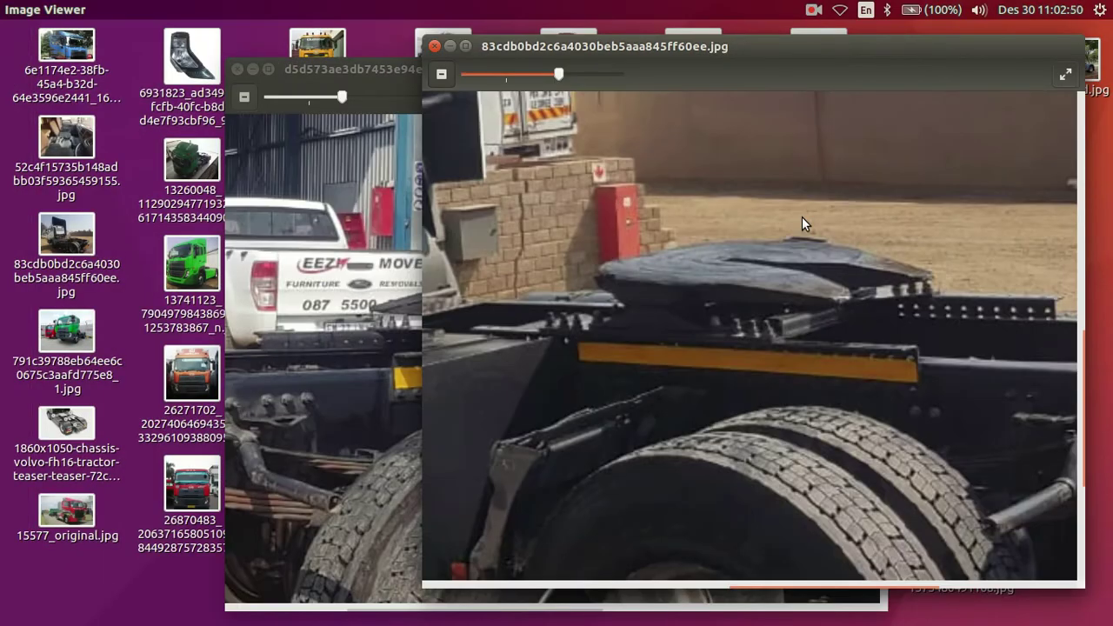
pyautogui.moveTo(738, 198)
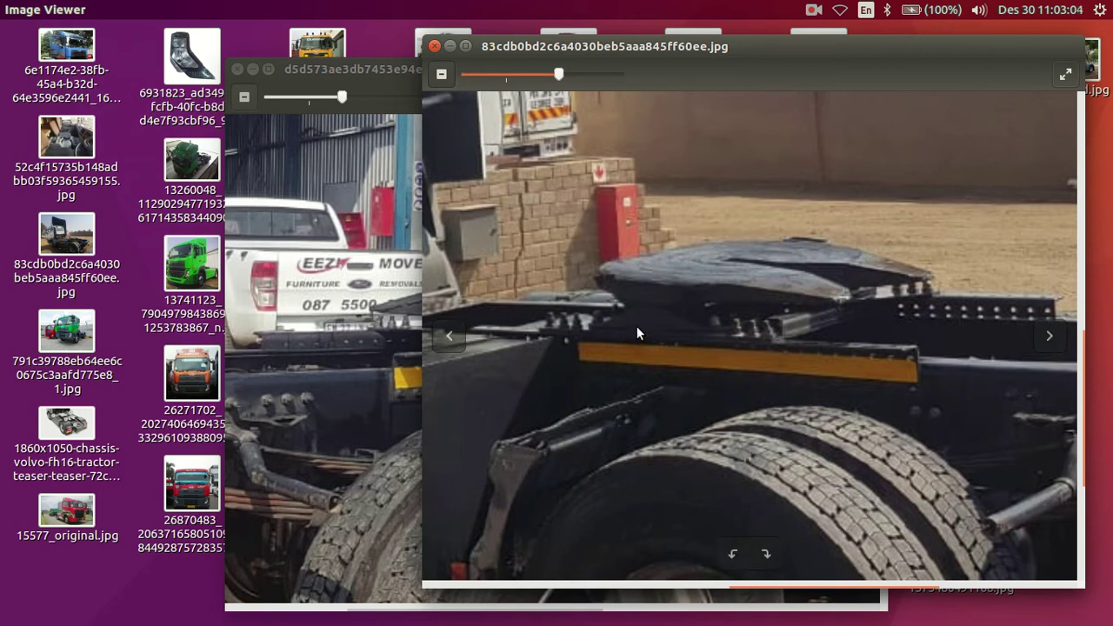
pyautogui.scroll(-1, 636, 326)
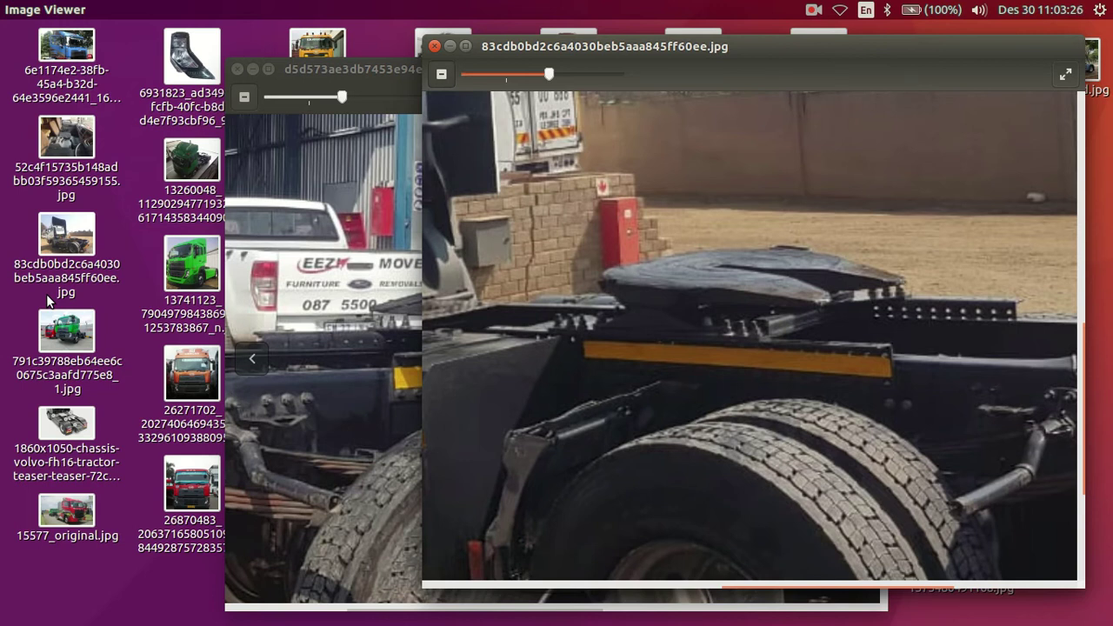
# Save the Nissan Quester chassis file in Blender, overwriting the existing copy.
pyautogui.click(14, 225)
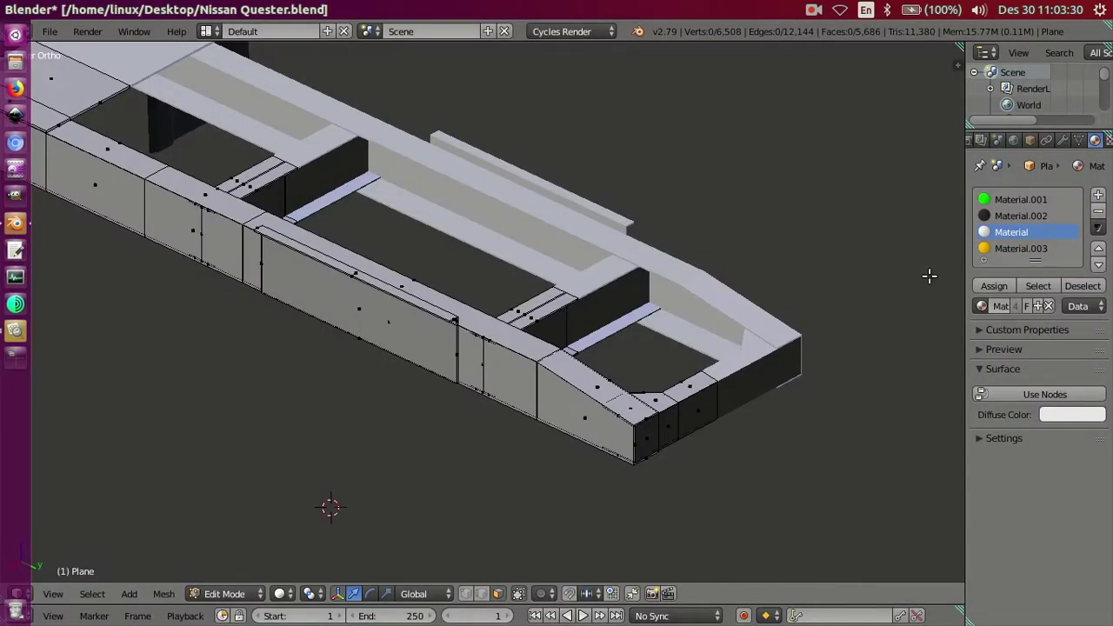
pyautogui.scroll(-3, 904, 261)
pyautogui.scroll(3, 454, 290)
pyautogui.moveTo(454, 290); pyautogui.dragTo(453, 251, button='middle')
pyautogui.hotkey('ctrl', 's')
pyautogui.click(498, 293)
pyautogui.scroll(3, 452, 286)
pyautogui.moveTo(434, 287)
pyautogui.mouseDown(button='middle')
pyautogui.moveTo(431, 328)
pyautogui.moveTo(410, 295)
pyautogui.mouseUp(button='middle')
pyautogui.scroll(-3, 542, 313)
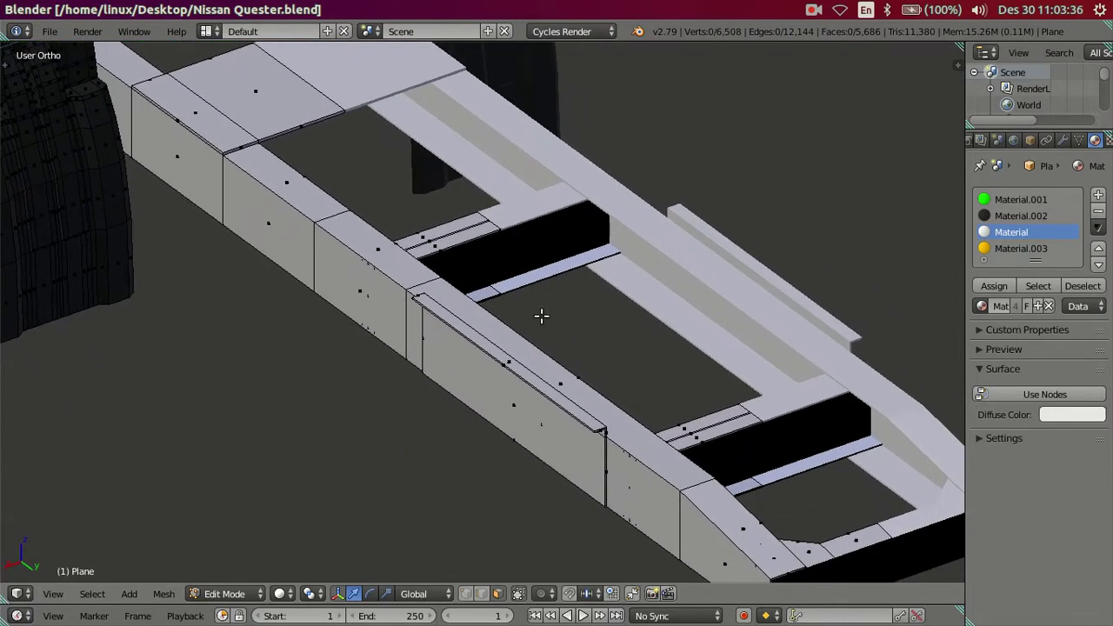
pyautogui.moveTo(587, 288); pyautogui.dragTo(599, 298, button='middle')
pyautogui.scroll(2, 483, 271)
# Toggle modes with Tab and zoom in on the strip on the rail flange.
pyautogui.scroll(2, 483, 271)
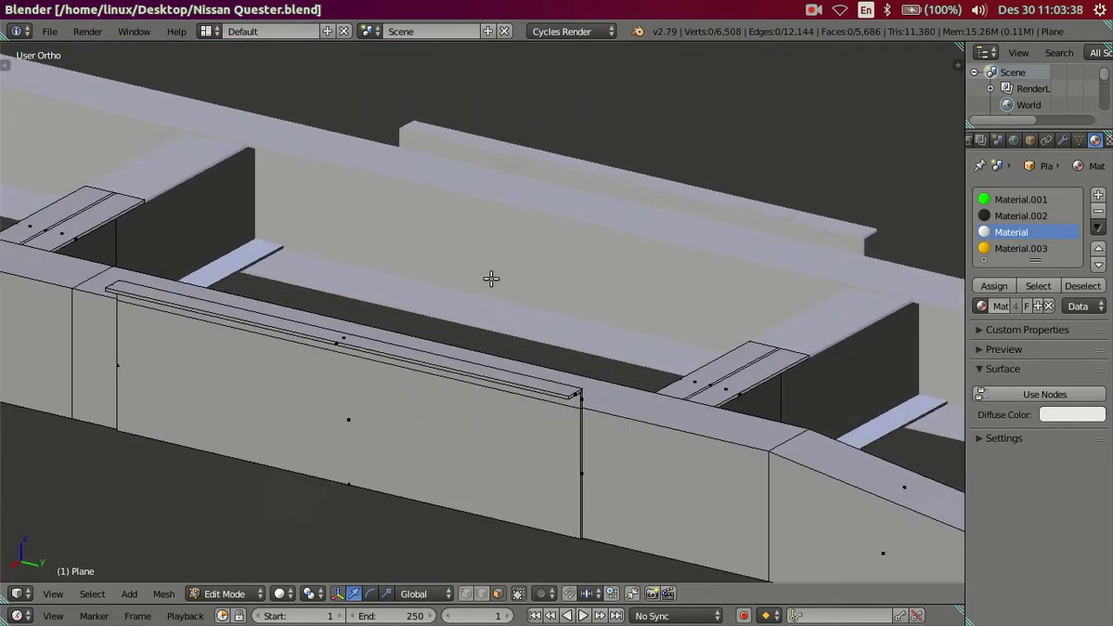
pyautogui.scroll(2, 485, 278)
pyautogui.scroll(2, 490, 292)
pyautogui.press('Tab')
pyautogui.press('Tab')
pyautogui.scroll(-2, 490, 292)
pyautogui.moveTo(484, 279)
pyautogui.mouseDown(button='middle')
pyautogui.moveTo(475, 266)
pyautogui.moveTo(479, 308)
pyautogui.moveTo(505, 298)
pyautogui.moveTo(420, 288)
pyautogui.mouseUp(button='middle')
pyautogui.scroll(1, 489, 281)
pyautogui.scroll(2, 479, 309)
pyautogui.scroll(-2, 479, 309)
pyautogui.scroll(2, 506, 298)
pyautogui.scroll(-2, 474, 293)
pyautogui.scroll(2, 420, 293)
pyautogui.scroll(1, 246, 360)
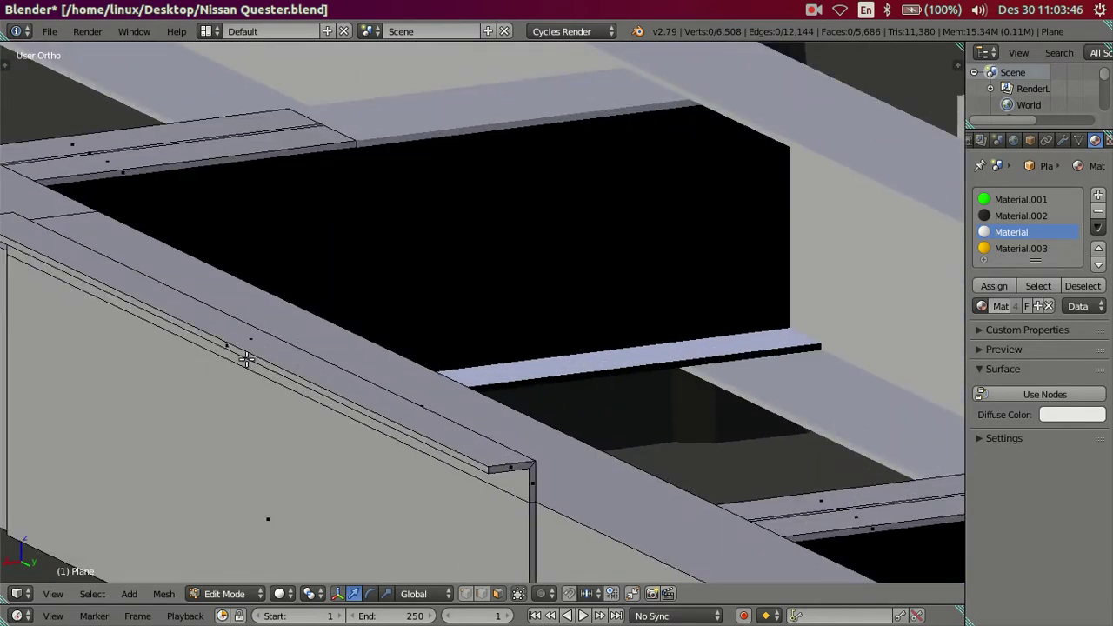
# Edge-slide the strip's end edge 0.0563 along the rail.
pyautogui.keyDown('alt'); pyautogui.rightClick(237, 348); pyautogui.keyUp('alt')
pyautogui.moveTo(239, 348)
pyautogui.mouseDown(button='middle')
pyautogui.moveTo(405, 351)
pyautogui.moveTo(385, 339)
pyautogui.moveTo(542, 249)
pyautogui.moveTo(524, 316)
pyautogui.moveTo(514, 306)
pyautogui.mouseUp(button='middle')
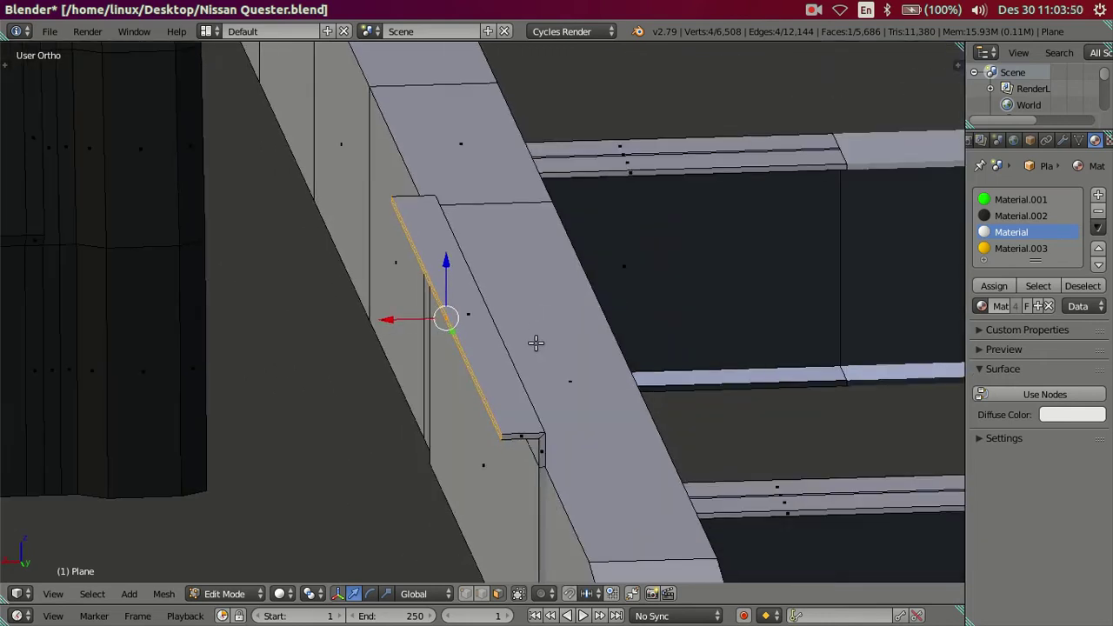
pyautogui.scroll(-2, 535, 344)
pyautogui.moveTo(552, 358)
pyautogui.mouseDown(button='middle')
pyautogui.moveTo(527, 368)
pyautogui.moveTo(522, 347)
pyautogui.moveTo(537, 355)
pyautogui.mouseUp(button='middle')
pyautogui.moveTo(405, 340); pyautogui.dragTo(384, 335)
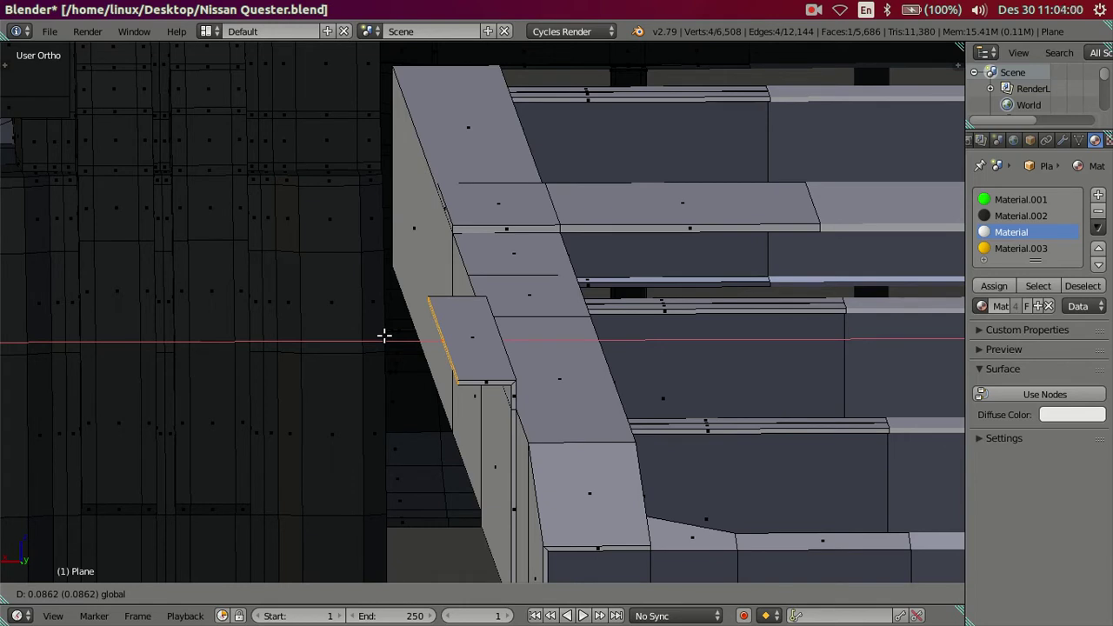
pyautogui.moveTo(385, 336); pyautogui.dragTo(391, 337)
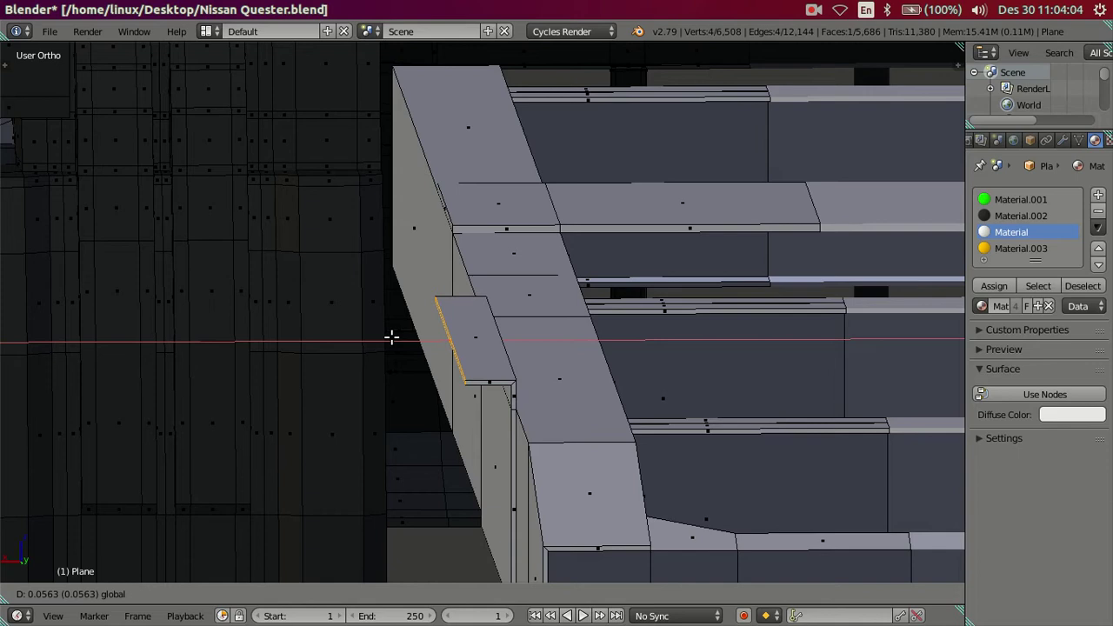
pyautogui.press('=')
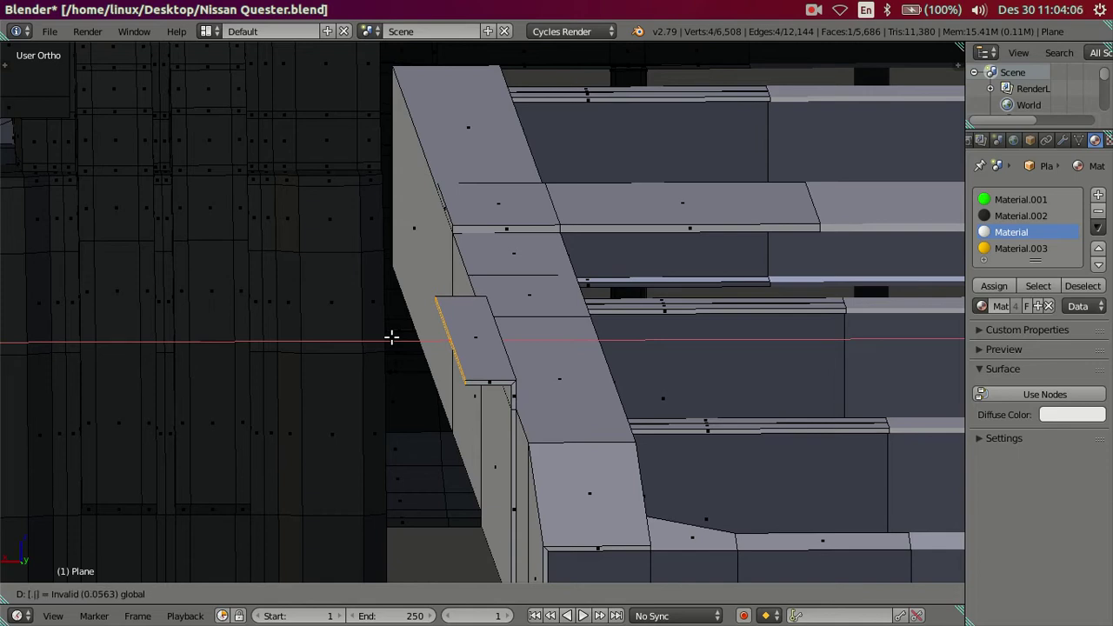
pyautogui.press('Return')
# Deselect all, then select the attached side wall via linked selection and hide it.
pyautogui.moveTo(392, 336); pyautogui.dragTo(426, 323, button='middle')
pyautogui.press('a')
pyautogui.moveTo(534, 322)
pyautogui.mouseDown(button='middle')
pyautogui.moveTo(582, 348)
pyautogui.moveTo(566, 377)
pyautogui.moveTo(580, 333)
pyautogui.mouseUp(button='middle')
pyautogui.scroll(-3, 577, 340)
pyautogui.scroll(2, 626, 407)
pyautogui.scroll(-2, 626, 406)
pyautogui.scroll(4, 514, 345)
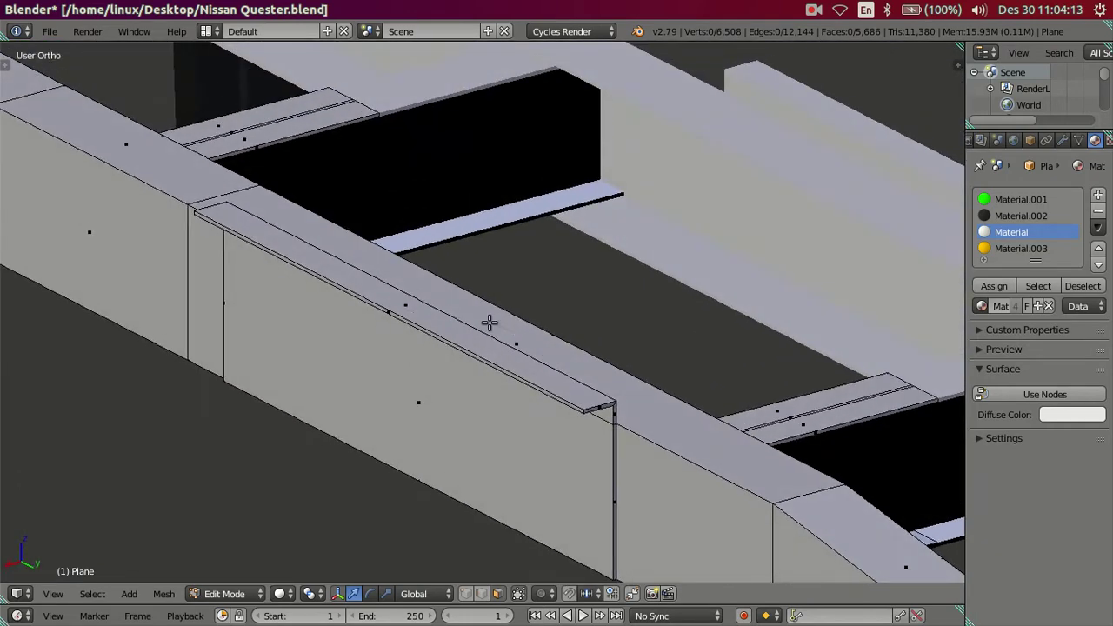
pyautogui.moveTo(514, 344)
pyautogui.mouseDown(button='middle')
pyautogui.moveTo(422, 316)
pyautogui.moveTo(485, 334)
pyautogui.mouseUp(button='middle')
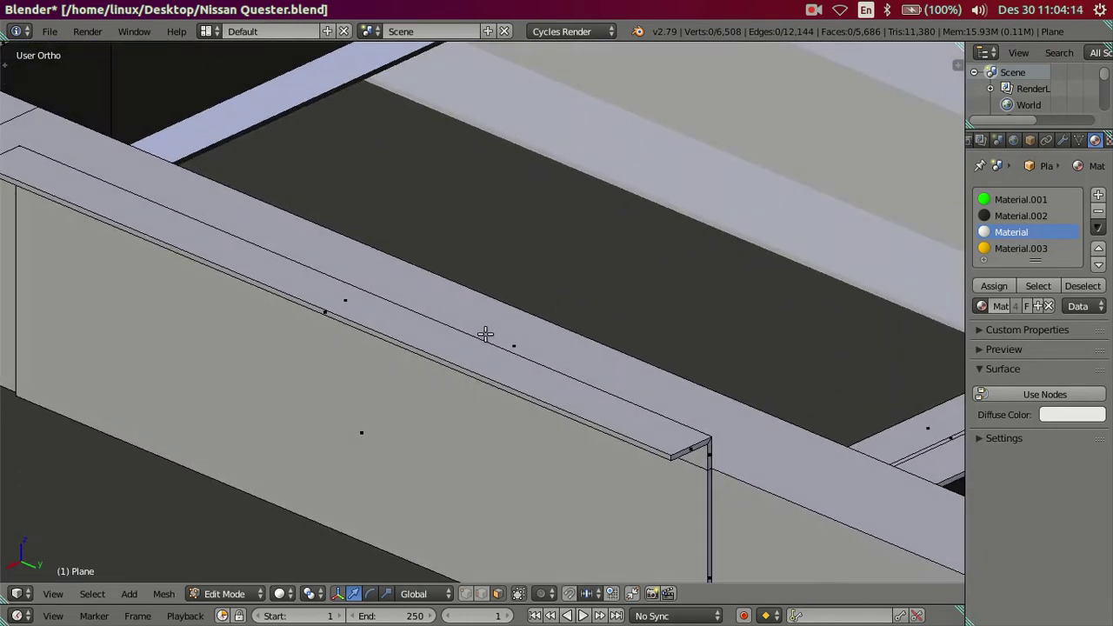
pyautogui.scroll(-2, 485, 334)
pyautogui.moveTo(348, 367); pyautogui.dragTo(810, 479, button='middle')
pyautogui.rightClick(803, 422)
pyautogui.press('l')
pyautogui.press('h')
# Start a loop cut across the front wall, then cancel it.
pyautogui.moveTo(802, 422)
pyautogui.mouseDown(button='middle')
pyautogui.moveTo(746, 413)
pyautogui.moveTo(697, 385)
pyautogui.mouseUp(button='middle')
pyautogui.scroll(2, 746, 412)
pyautogui.scroll(-2, 746, 412)
pyautogui.scroll(2, 574, 432)
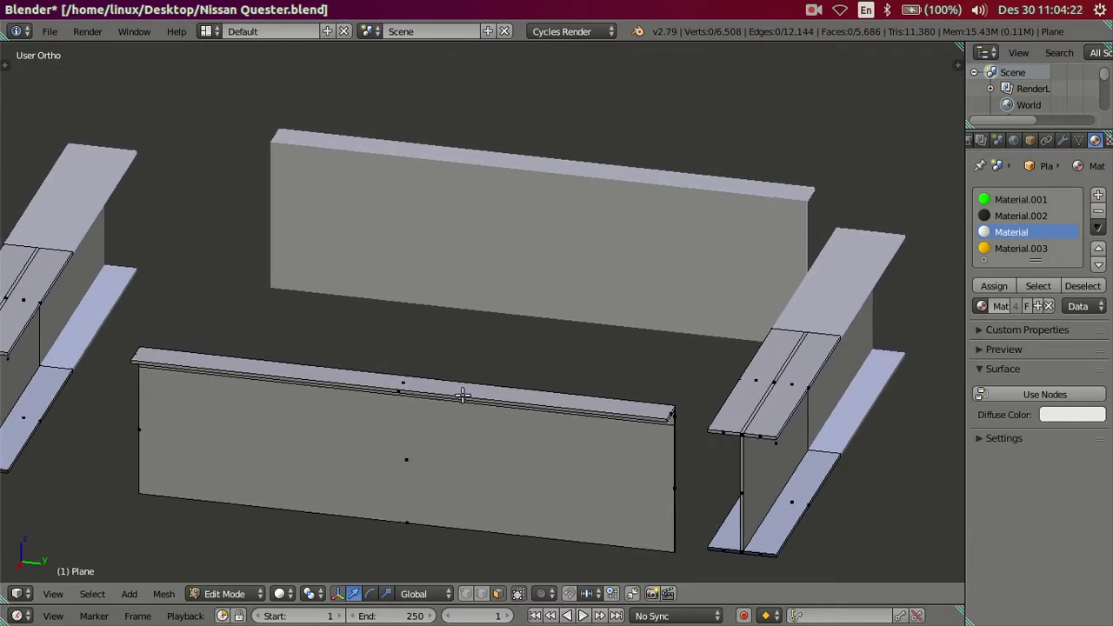
pyautogui.hotkey('ctrl', 'r')
pyautogui.scroll(1, 463, 396)
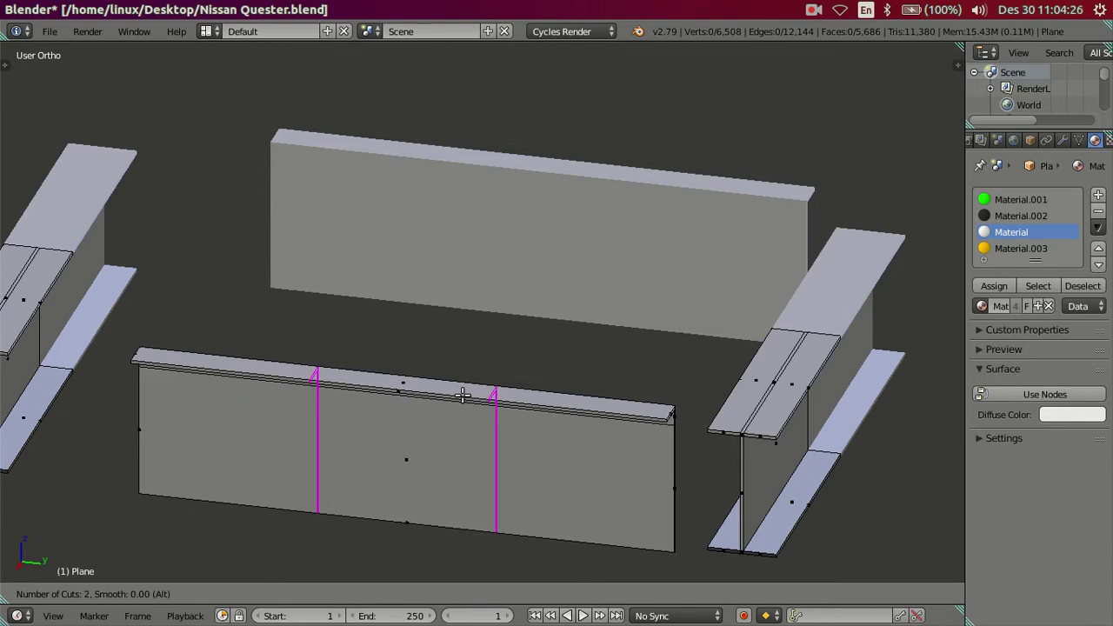
pyautogui.press('Escape')
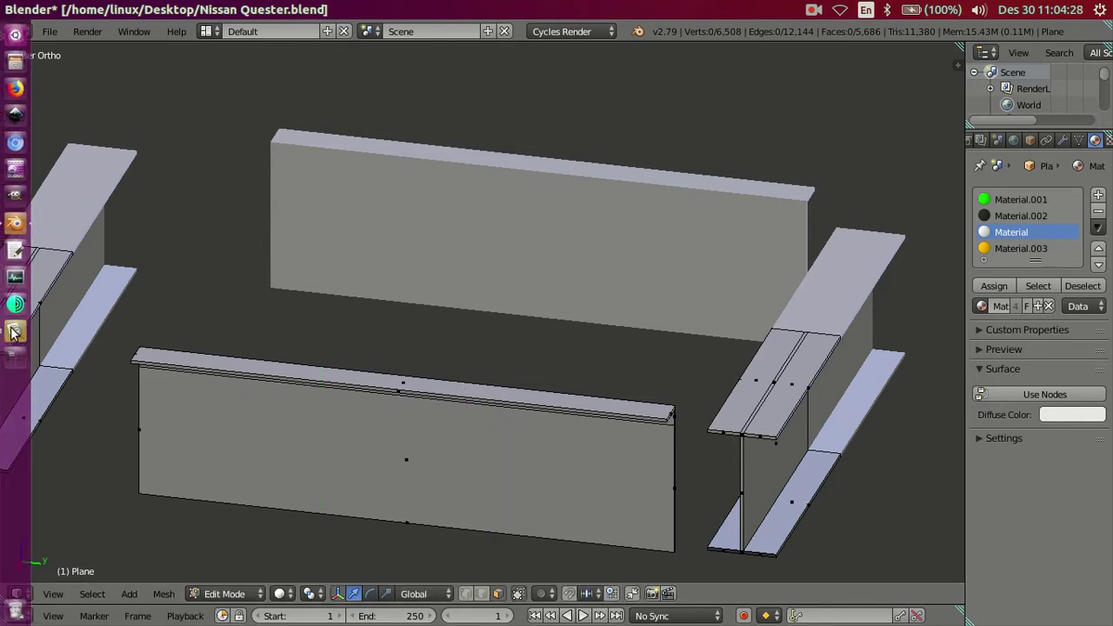
pyautogui.click(14, 331)
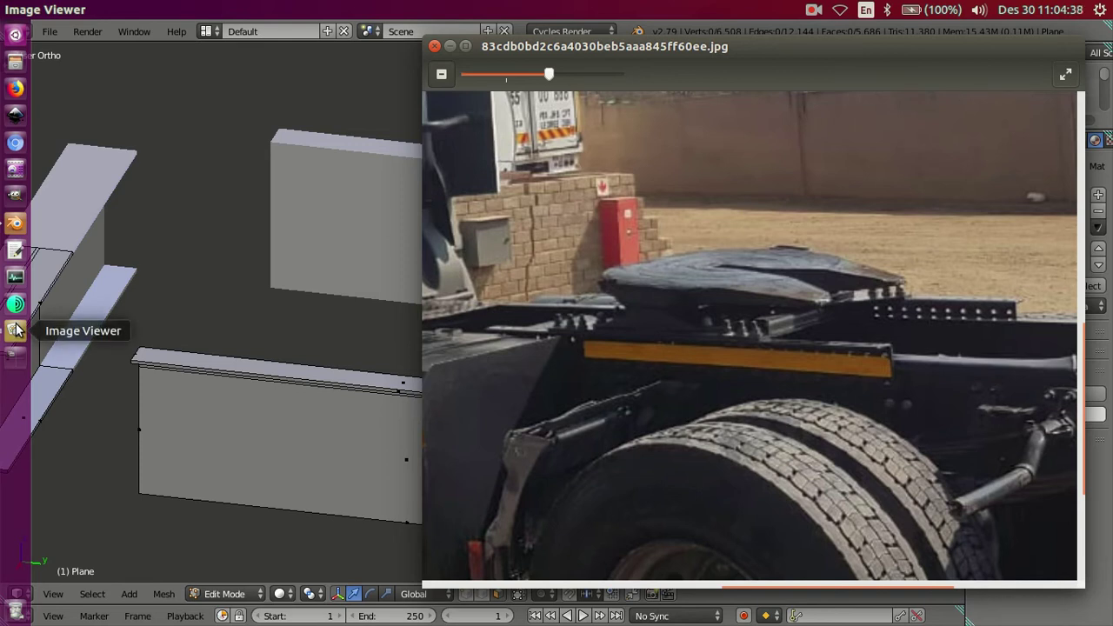
pyautogui.click(130, 396)
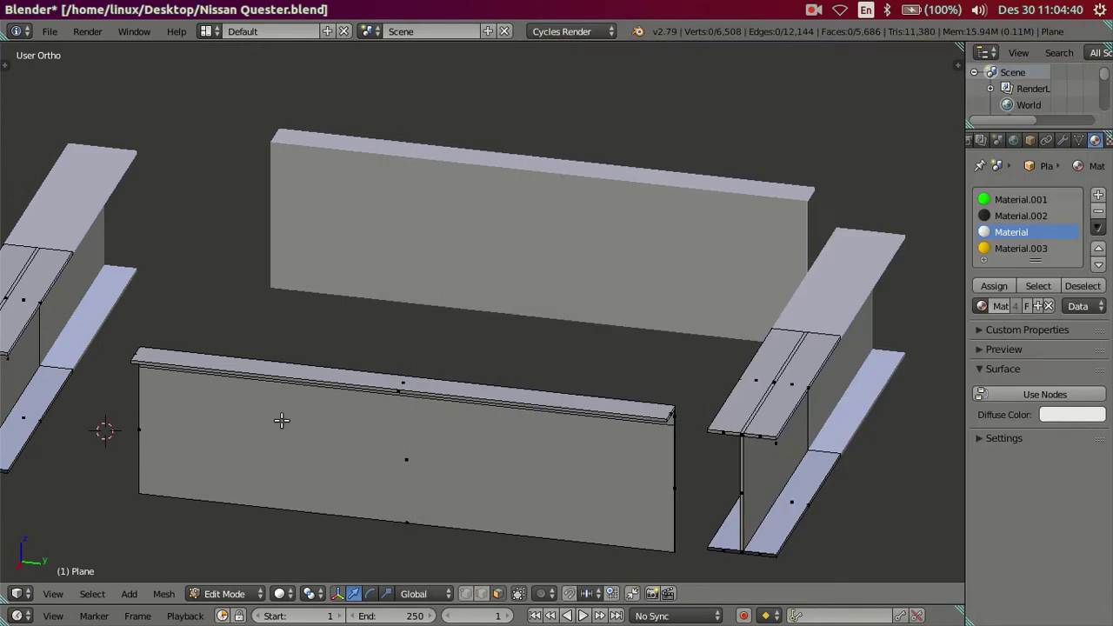
# Add a vertical loop cut across the front panel and dissolve the extra six-cut loops.
pyautogui.hotkey('ctrl', 'r')
pyautogui.click(429, 395)
pyautogui.rightClick(430, 396)
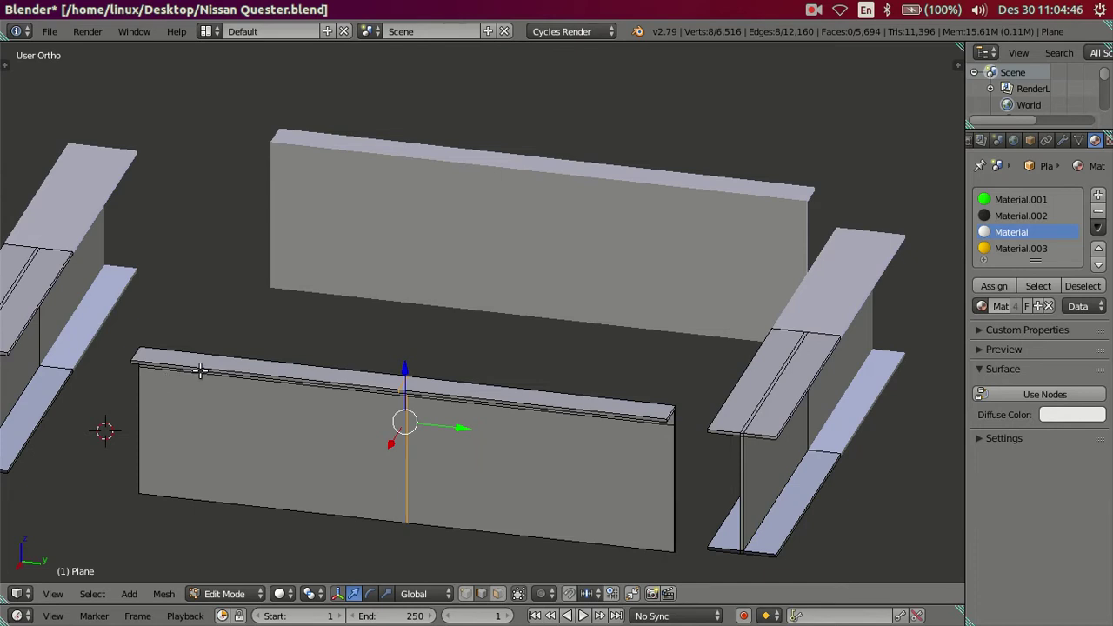
pyautogui.hotkey('ctrl', 'r')
pyautogui.press('6')
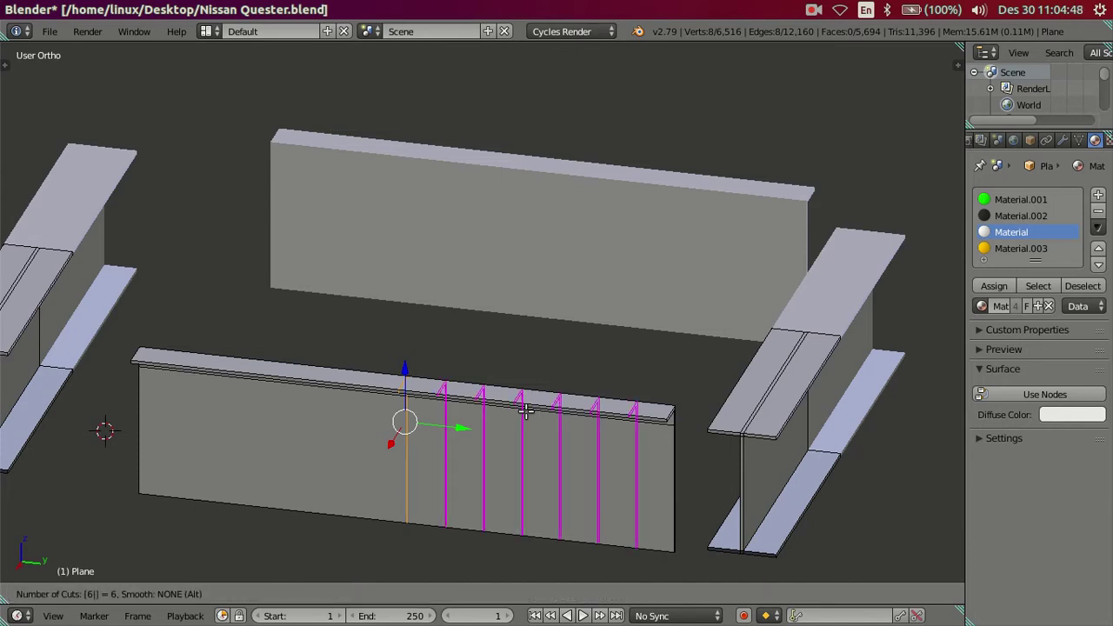
pyautogui.click(525, 411)
pyautogui.rightClick(525, 410)
pyautogui.press('x')
pyautogui.click(464, 449)
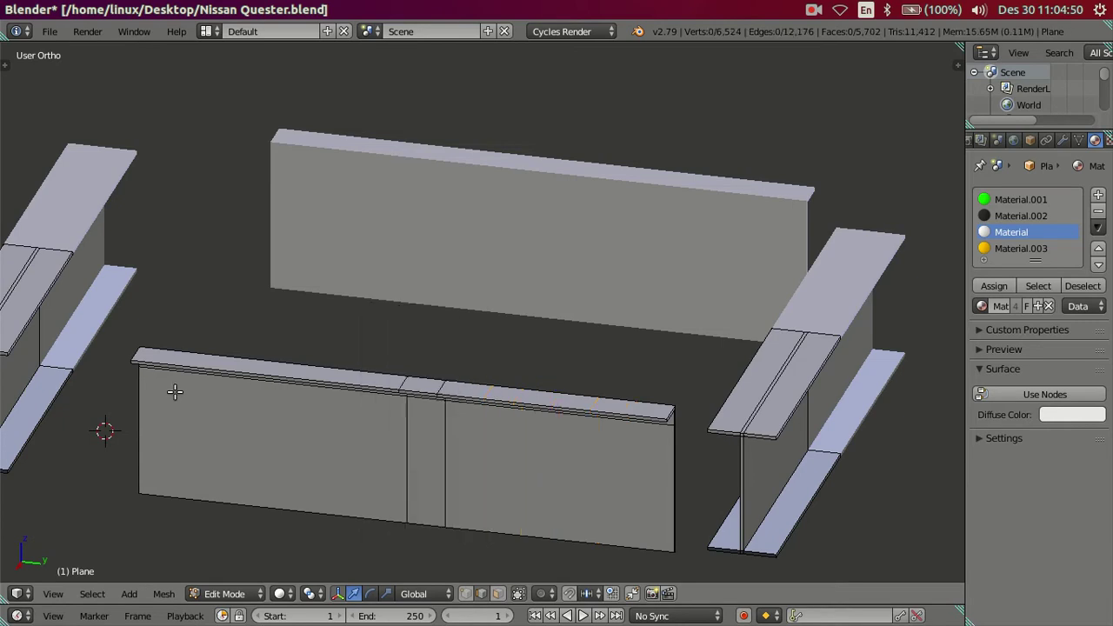
# Add six loop cuts on the panel's left part, then dissolve those six extra loops.
pyautogui.hotkey('ctrl', 'r')
pyautogui.press('6')
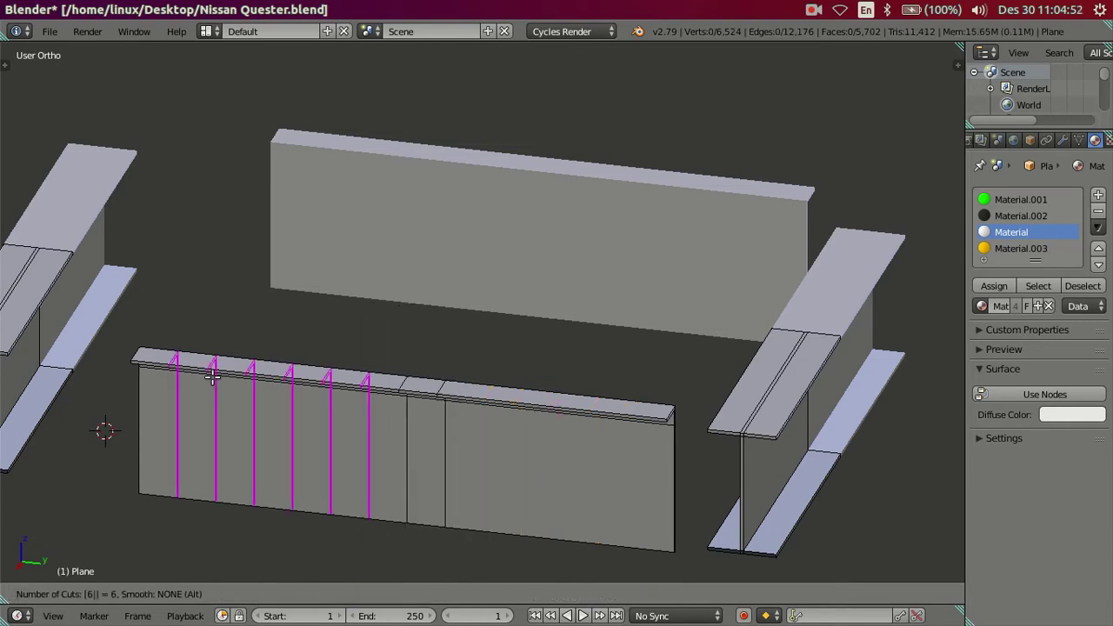
pyautogui.click(213, 375)
pyautogui.rightClick(213, 375)
pyautogui.press('x')
pyautogui.click(423, 442)
pyautogui.moveTo(423, 443)
pyautogui.mouseDown(button='middle')
pyautogui.moveTo(449, 432)
pyautogui.moveTo(405, 422)
pyautogui.moveTo(386, 447)
pyautogui.moveTo(398, 437)
pyautogui.mouseUp(button='middle')
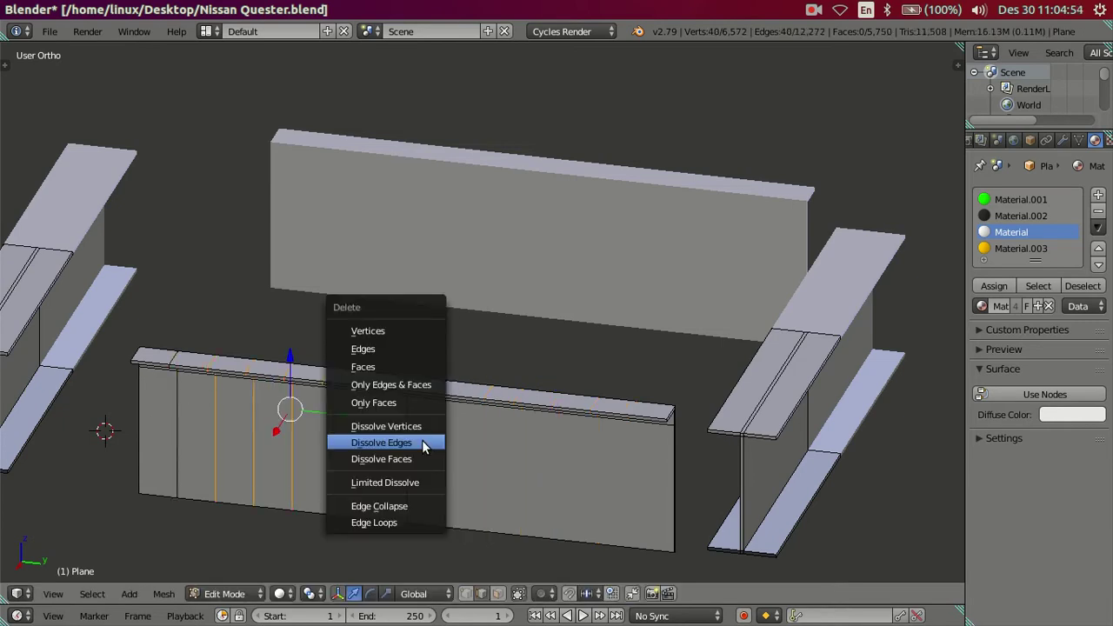
pyautogui.moveTo(385, 390)
pyautogui.mouseDown(button='middle')
pyautogui.moveTo(480, 479)
pyautogui.moveTo(402, 388)
pyautogui.moveTo(418, 398)
pyautogui.mouseUp(button='middle')
# Select the top flange face of the panel's left section.
pyautogui.click(418, 414)
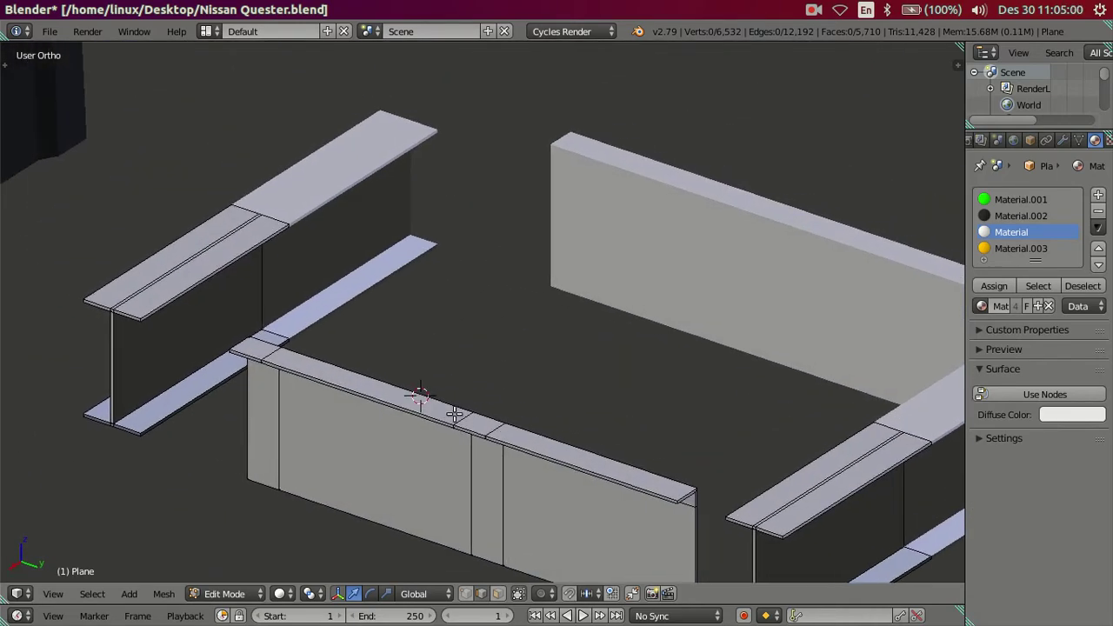
pyautogui.scroll(3, 418, 397)
pyautogui.rightClick(448, 494)
pyautogui.keyDown('shift'); pyautogui.rightClick(216, 412); pyautogui.keyUp('shift')
pyautogui.keyDown('shift'); pyautogui.rightClick(135, 401); pyautogui.keyUp('shift')
pyautogui.keyDown('shift'); pyautogui.rightClick(113, 386); pyautogui.keyUp('shift')
pyautogui.moveTo(340, 393)
pyautogui.mouseDown(button='middle')
pyautogui.moveTo(504, 410)
pyautogui.moveTo(510, 450)
pyautogui.moveTo(493, 340)
pyautogui.mouseUp(button='middle')
pyautogui.scroll(2, 508, 405)
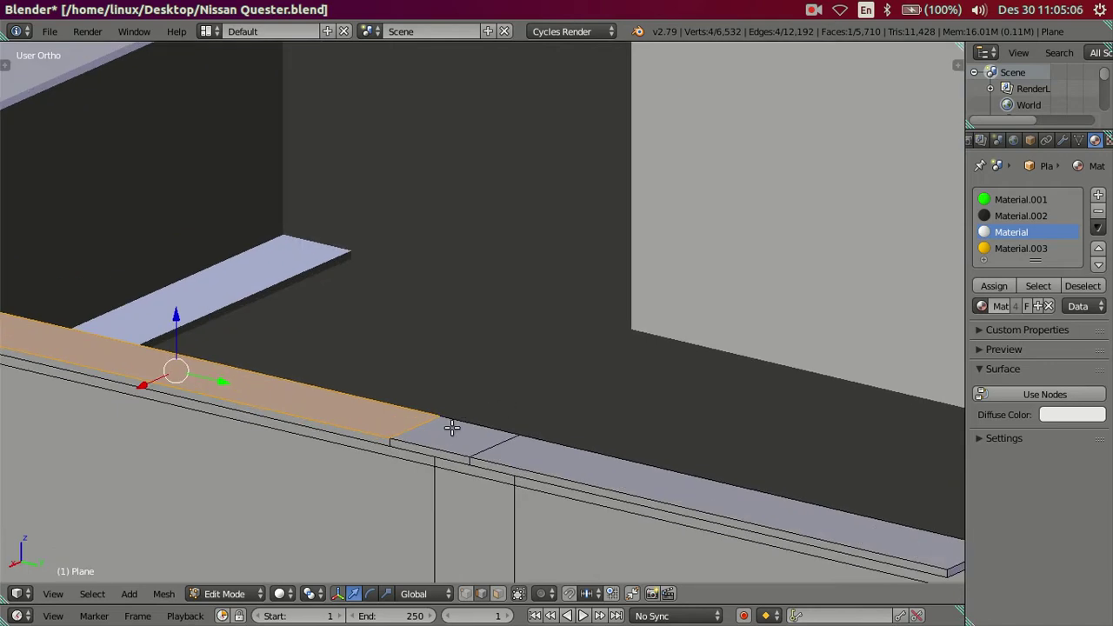
pyautogui.moveTo(443, 415)
pyautogui.mouseDown(button='middle')
pyautogui.moveTo(368, 390)
pyautogui.moveTo(423, 390)
pyautogui.moveTo(402, 394)
pyautogui.moveTo(403, 384)
pyautogui.mouseUp(button='middle')
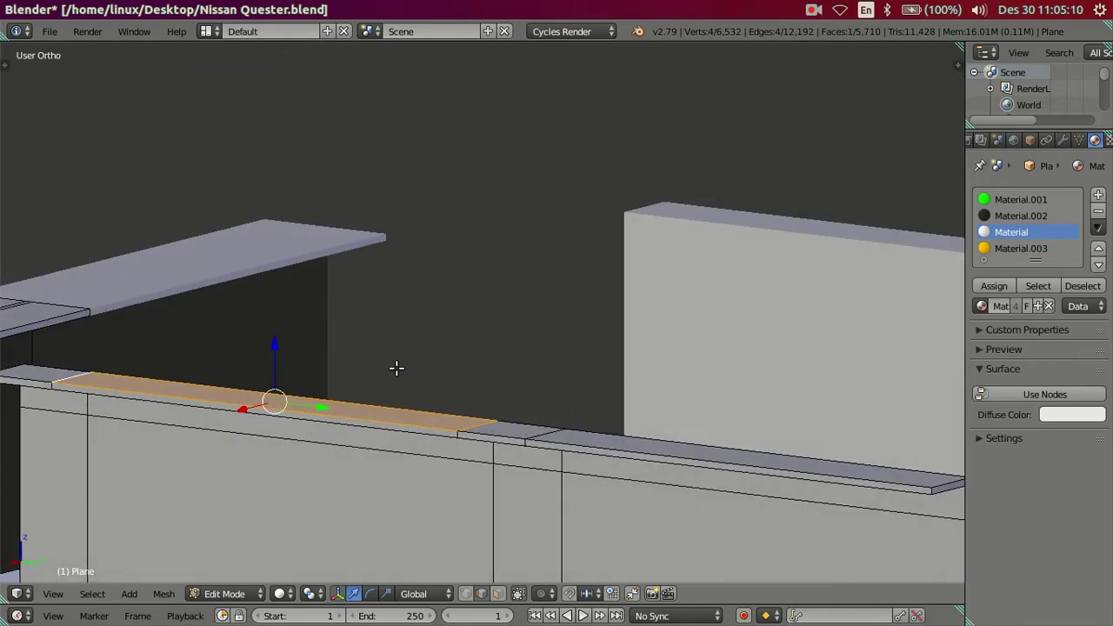
# Duplicate the top flange face in place, extrude it, and level it with G Z 0.
pyautogui.hotkey('shift', 'd')
pyautogui.press('Escape')
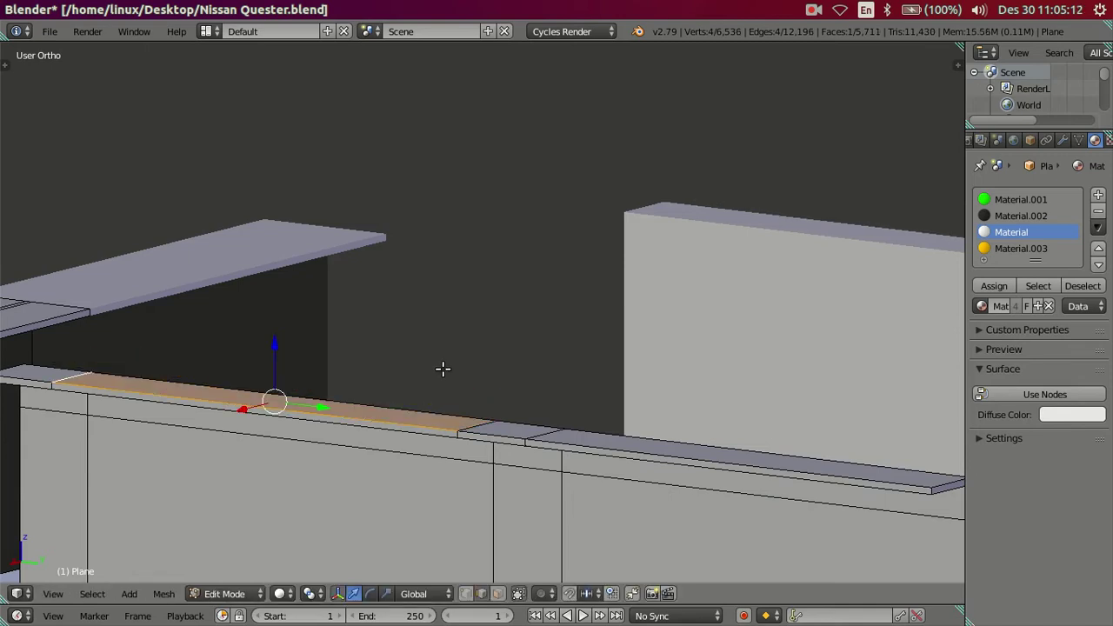
pyautogui.press('e')
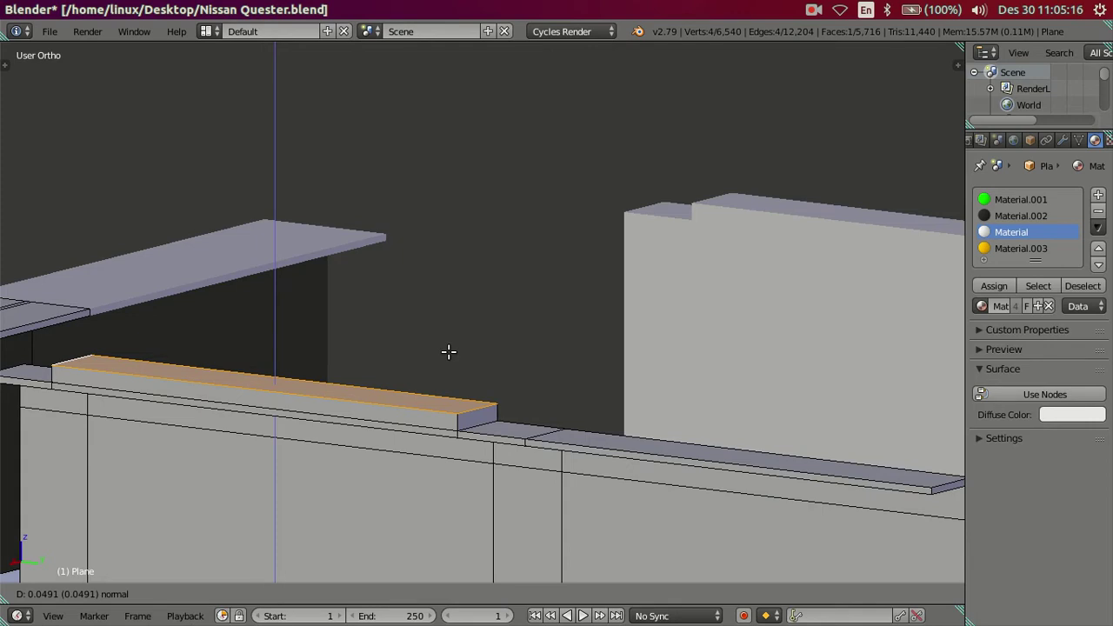
pyautogui.click(448, 351)
pyautogui.press('g')
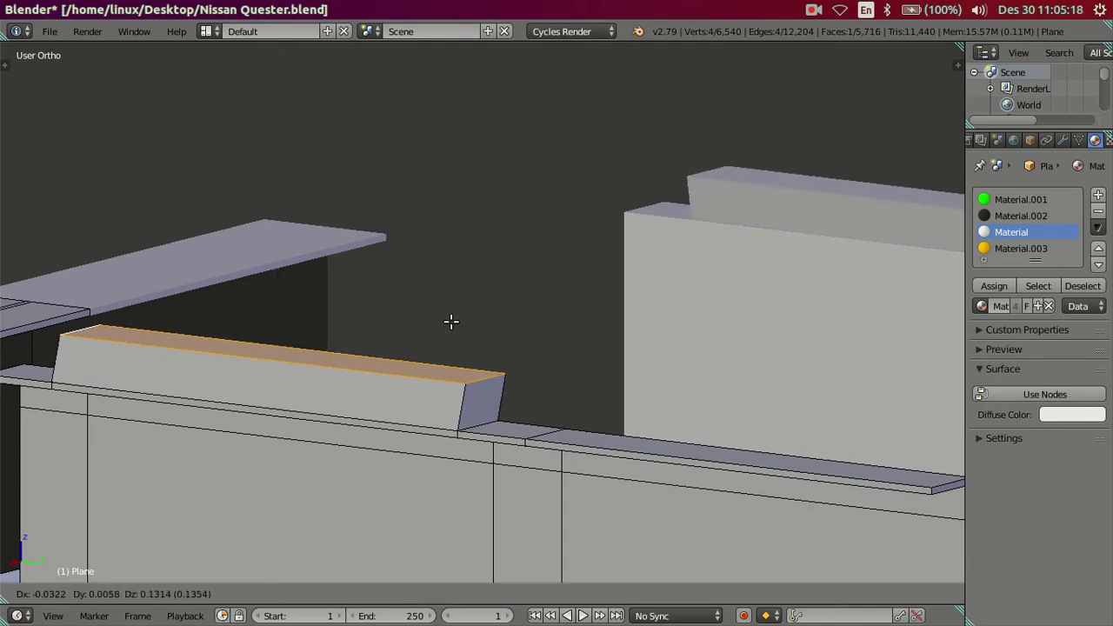
pyautogui.press('z')
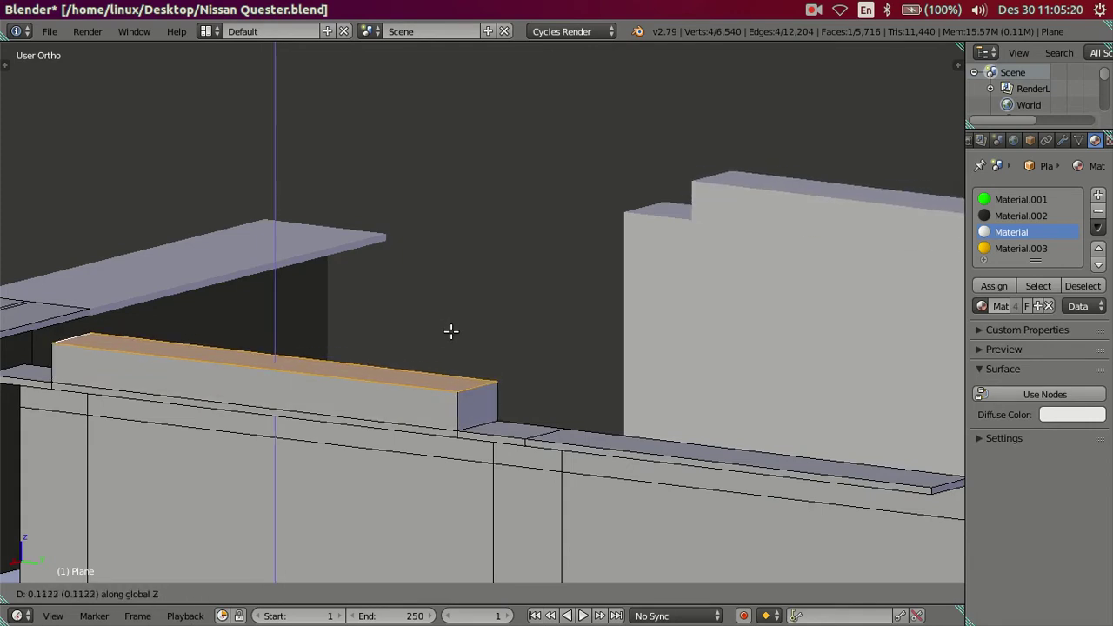
pyautogui.write('02')
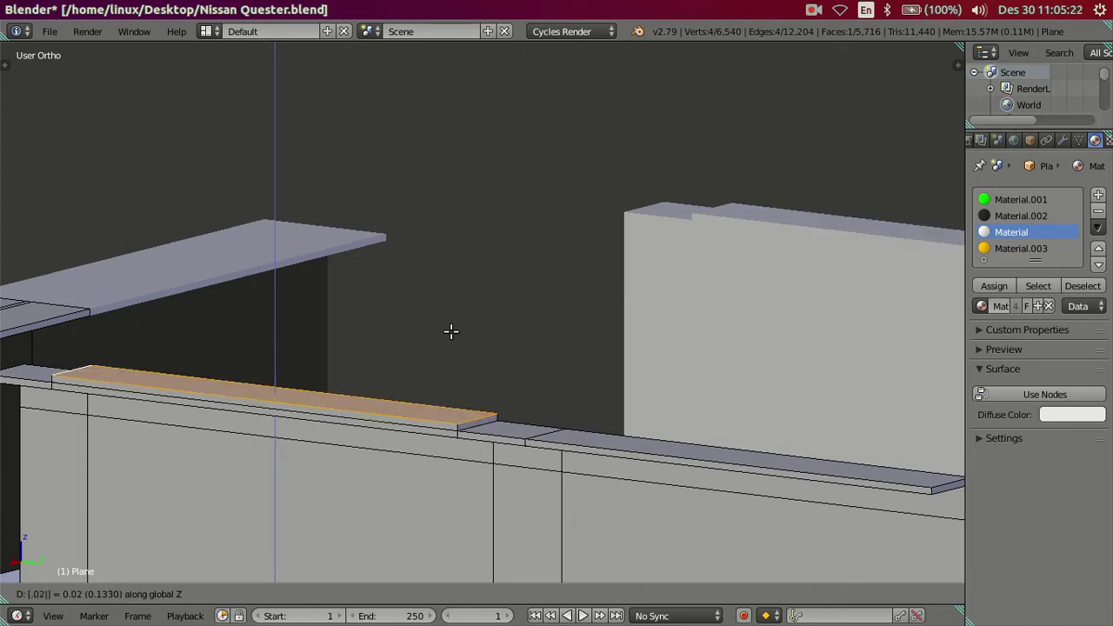
pyautogui.press('Return')
pyautogui.press('a')
pyautogui.moveTo(459, 373)
pyautogui.mouseDown(button='middle')
pyautogui.moveTo(509, 442)
pyautogui.moveTo(500, 399)
pyautogui.moveTo(457, 502)
pyautogui.moveTo(457, 417)
pyautogui.moveTo(447, 414)
pyautogui.moveTo(527, 432)
pyautogui.moveTo(514, 406)
pyautogui.moveTo(491, 396)
pyautogui.moveTo(457, 404)
pyautogui.mouseUp(button='middle')
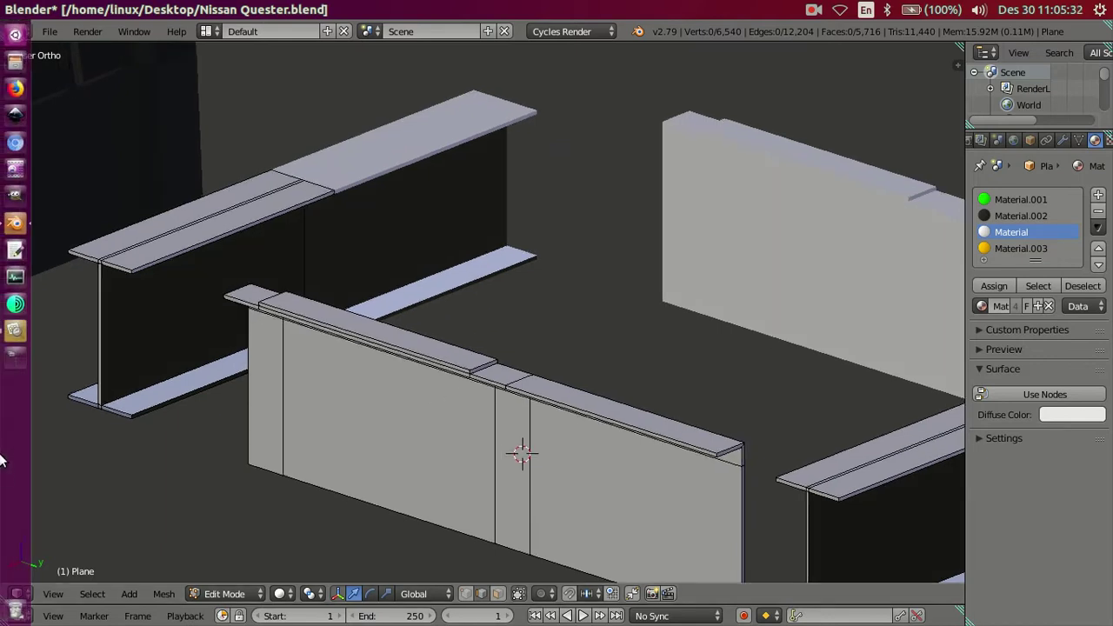
# Show the truck chassis reference photo in Image Viewer, then return to Blender.
pyautogui.click(14, 330)
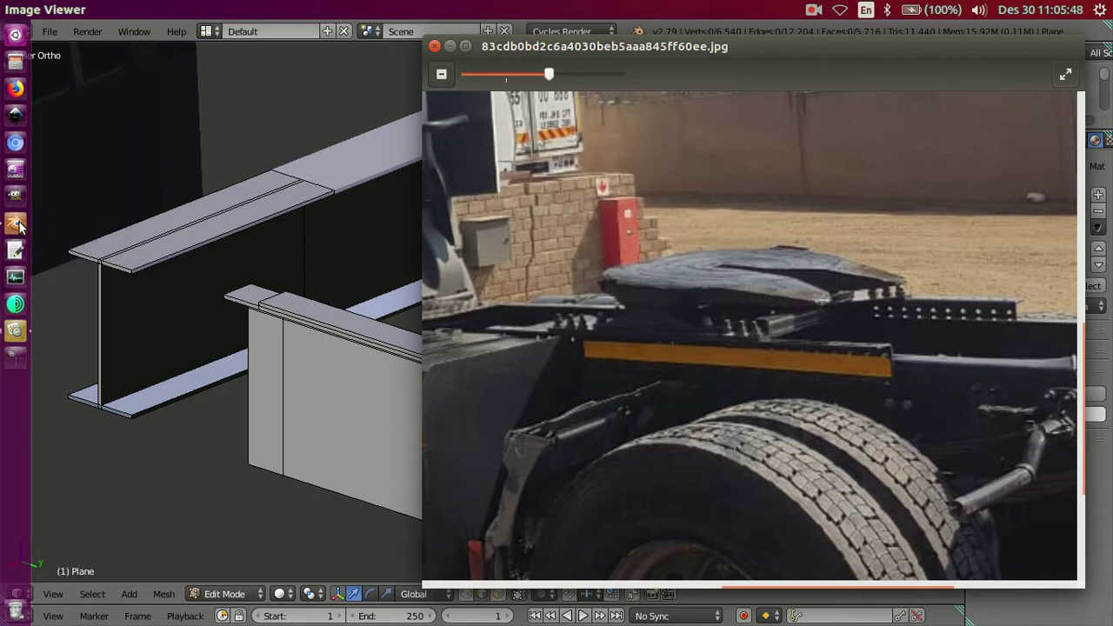
pyautogui.click(15, 223)
# Undo the raised notch and copy the flange's top faces in place with a zero-height extrusion.
pyautogui.rightClick(474, 318)
pyautogui.hotkey('ctrl', 'z')
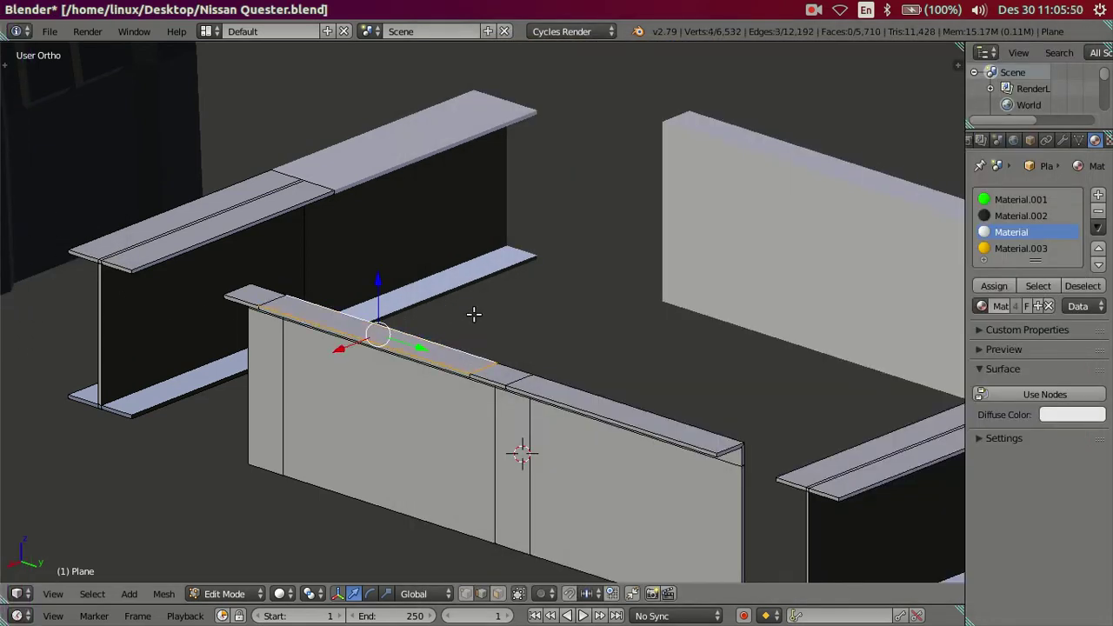
pyautogui.scroll(2, 261, 317)
pyautogui.keyDown('shift'); pyautogui.rightClick(189, 295); pyautogui.keyUp('shift')
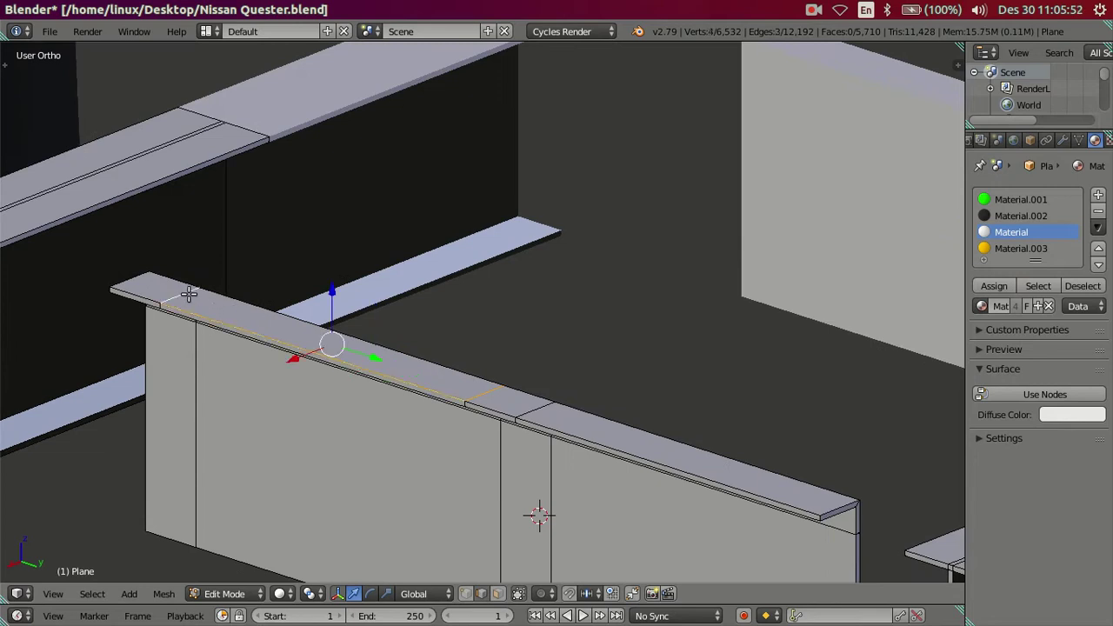
pyautogui.keyDown('shift'); pyautogui.rightClick(521, 409); pyautogui.keyUp('shift')
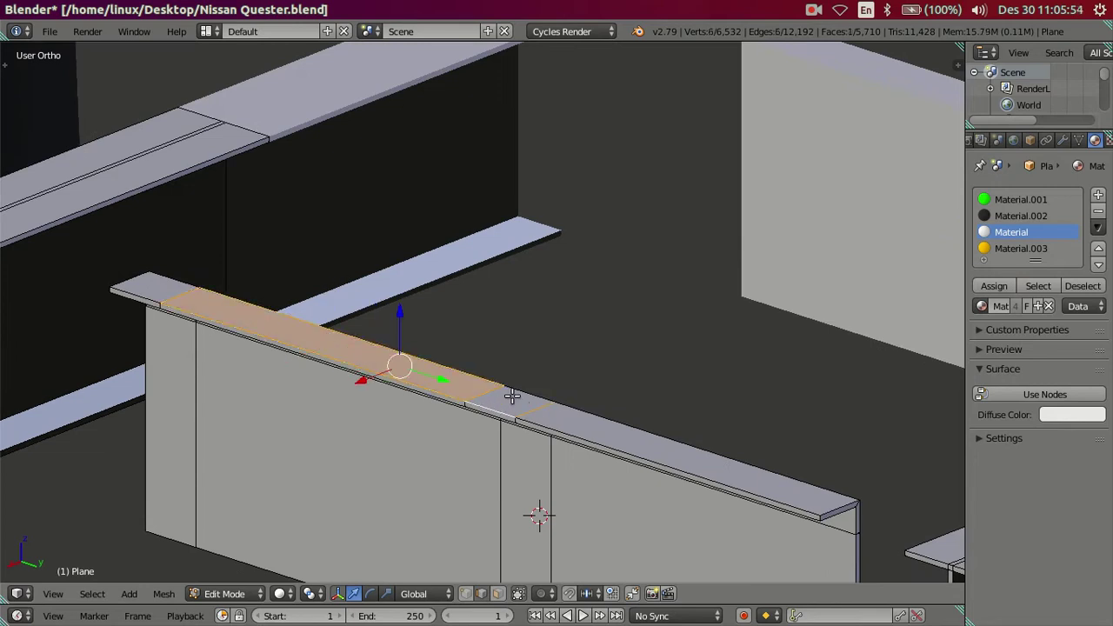
pyautogui.hotkey('shift', 'd')
pyautogui.rightClick(507, 301)
pyautogui.press('e')
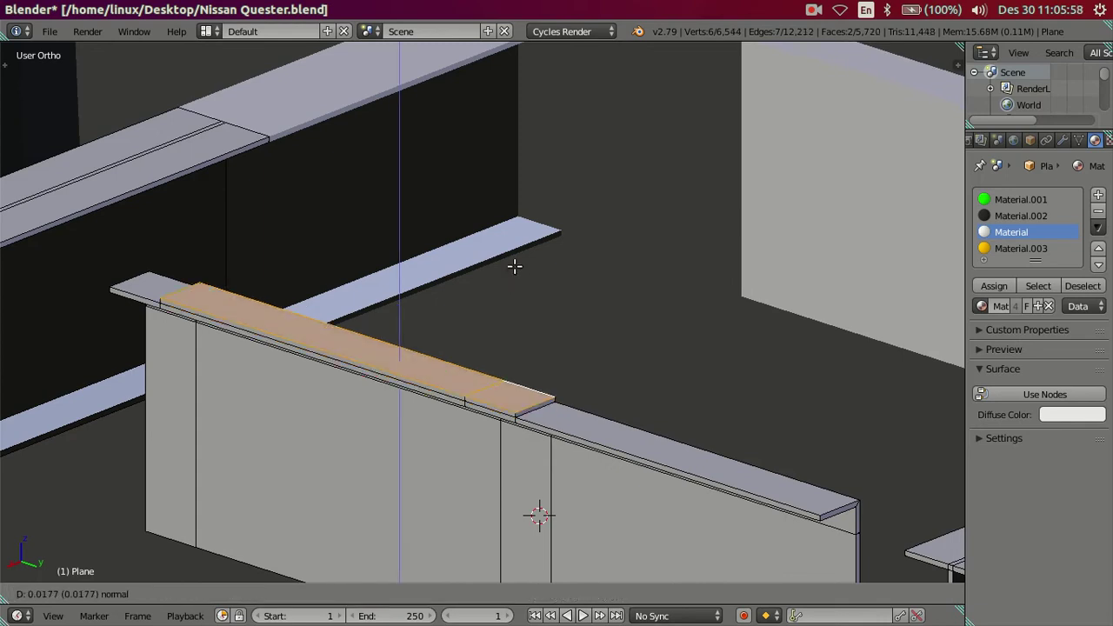
pyautogui.press('0')
pyautogui.write('.02')
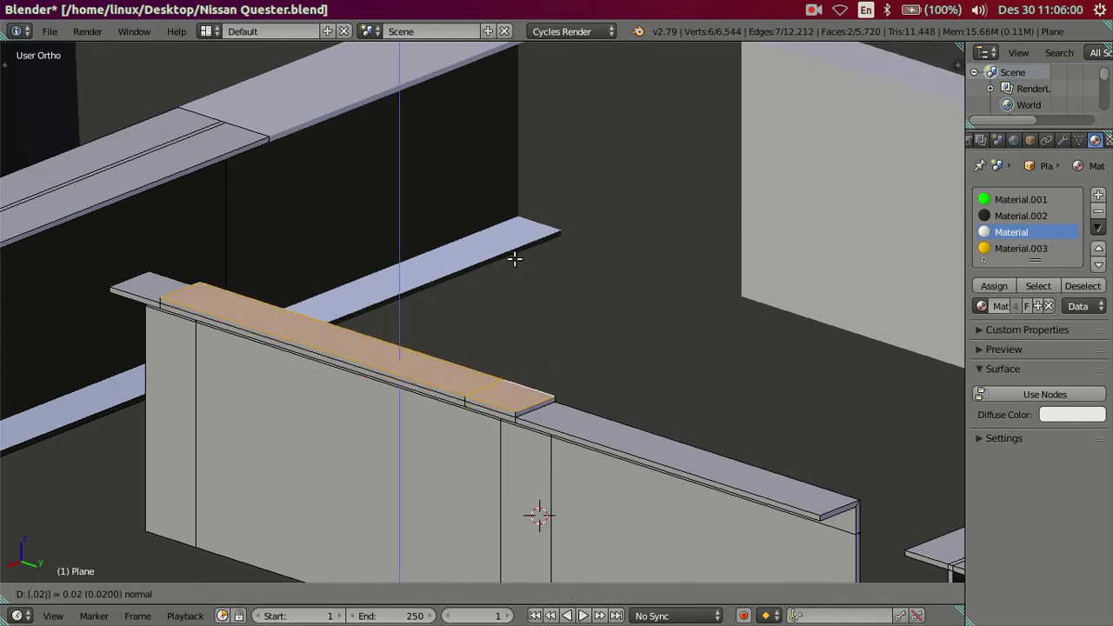
pyautogui.press('Return')
# Extrude the side rail's thin top face outward into a short flat tab.
pyautogui.moveTo(614, 381)
pyautogui.mouseDown(button='middle')
pyautogui.moveTo(482, 403)
pyautogui.moveTo(398, 370)
pyautogui.moveTo(487, 416)
pyautogui.mouseUp(button='middle')
pyautogui.scroll(2, 487, 416)
pyautogui.moveTo(525, 469); pyautogui.dragTo(427, 439, button='middle')
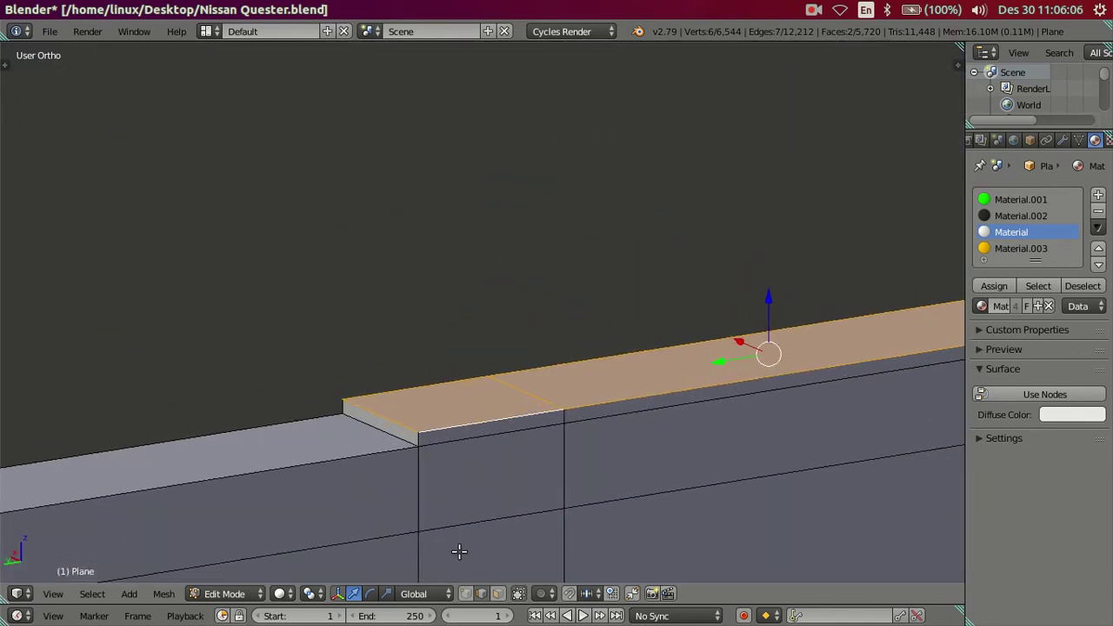
pyautogui.click(497, 594)
pyautogui.rightClick(481, 433)
pyautogui.scroll(-3, 481, 433)
pyautogui.moveTo(481, 433)
pyautogui.mouseDown(button='middle')
pyautogui.moveTo(513, 534)
pyautogui.moveTo(524, 530)
pyautogui.mouseUp(button='middle')
pyautogui.press('e')
pyautogui.click(679, 513)
pyautogui.scroll(-3, 557, 409)
pyautogui.moveTo(557, 410)
pyautogui.mouseDown(button='middle')
pyautogui.moveTo(588, 412)
pyautogui.moveTo(584, 365)
pyautogui.mouseUp(button='middle')
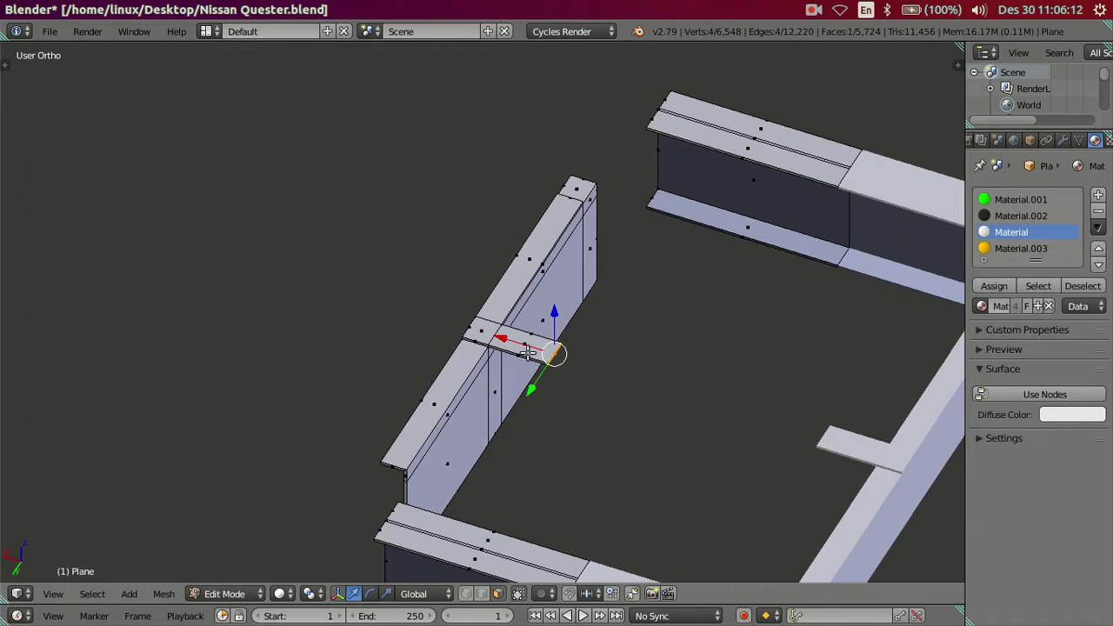
# Move the thin face along X, then delete the stray face.
pyautogui.press('g')
pyautogui.press('x')
pyautogui.click(685, 384)
pyautogui.press('x')
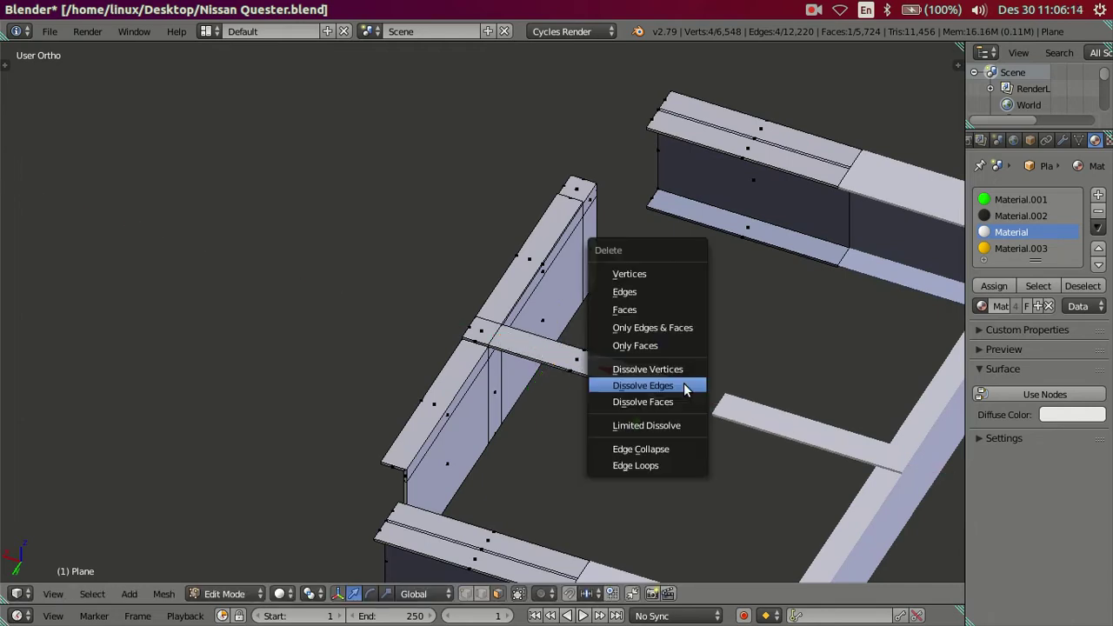
pyautogui.click(652, 311)
# Extrude the strip's end edge loop along X across to the far rail.
pyautogui.scroll(3, 666, 368)
pyautogui.hotkey('ctrl', 'Tab')
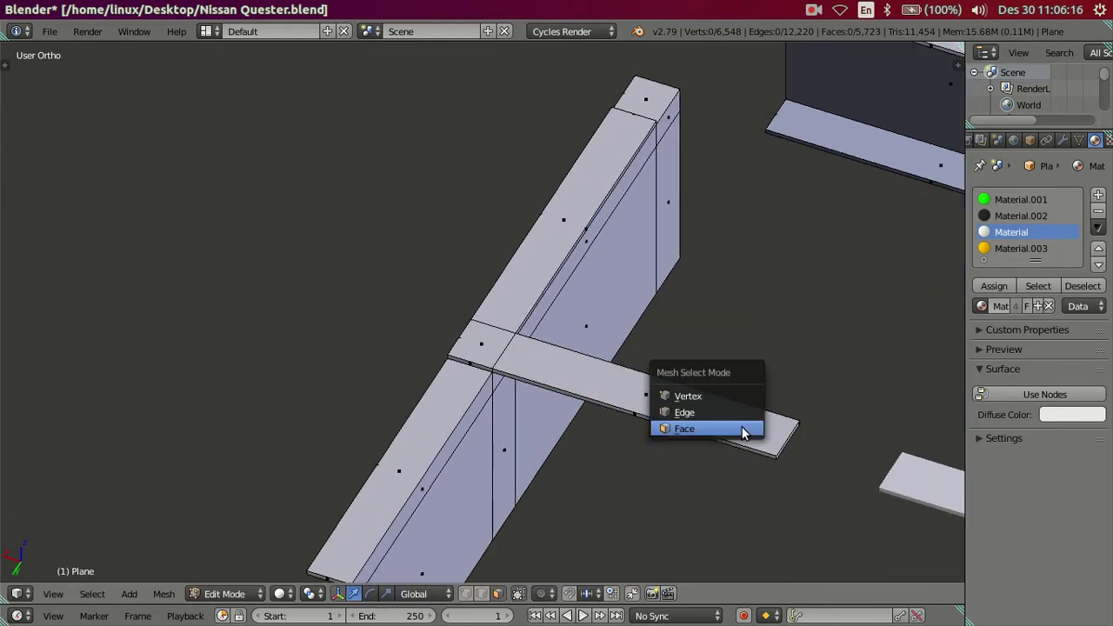
pyautogui.click(736, 418)
pyautogui.keyDown('alt'); pyautogui.rightClick(773, 442); pyautogui.keyUp('alt')
pyautogui.press('e')
pyautogui.press('x')
pyautogui.click(912, 490)
pyautogui.scroll(-2, 582, 465)
pyautogui.press('a')
pyautogui.scroll(-2, 572, 427)
pyautogui.moveTo(572, 428)
pyautogui.mouseDown(button='middle')
pyautogui.moveTo(671, 293)
pyautogui.moveTo(522, 335)
pyautogui.moveTo(480, 336)
pyautogui.mouseUp(button='middle')
pyautogui.scroll(3, 425, 365)
pyautogui.scroll(1, 415, 387)
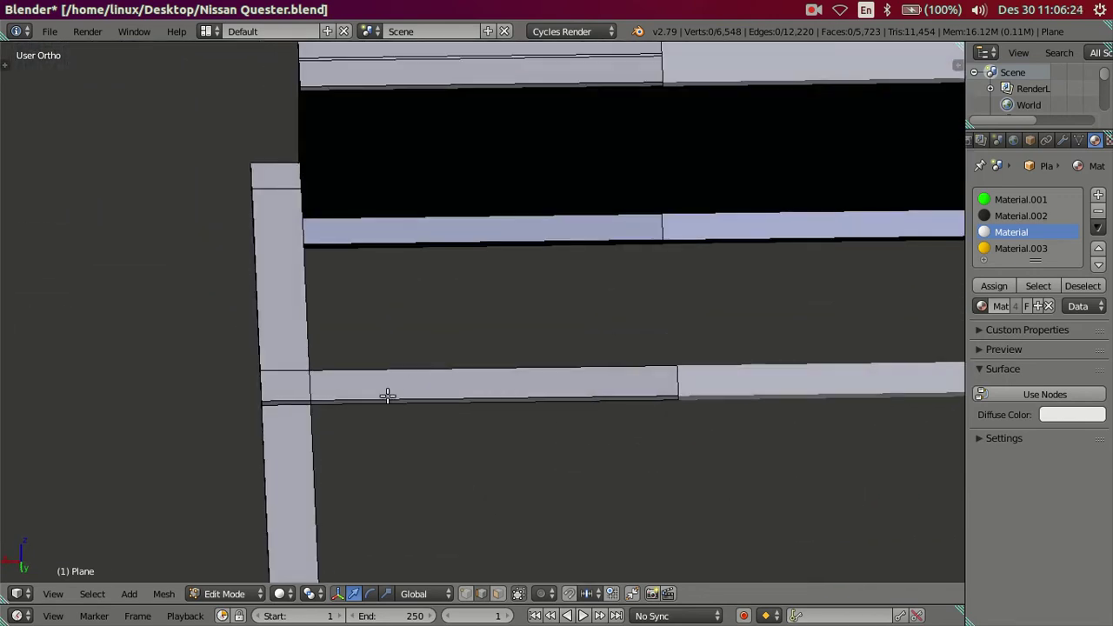
pyautogui.scroll(2, 383, 391)
# Add a cross loop cut on the strip and dissolve the extra six-cut and leftover loops.
pyautogui.hotkey('ctrl', 'r')
pyautogui.click(334, 398)
pyautogui.rightClick(334, 399)
pyautogui.hotkey('ctrl', 'r')
pyautogui.press('6')
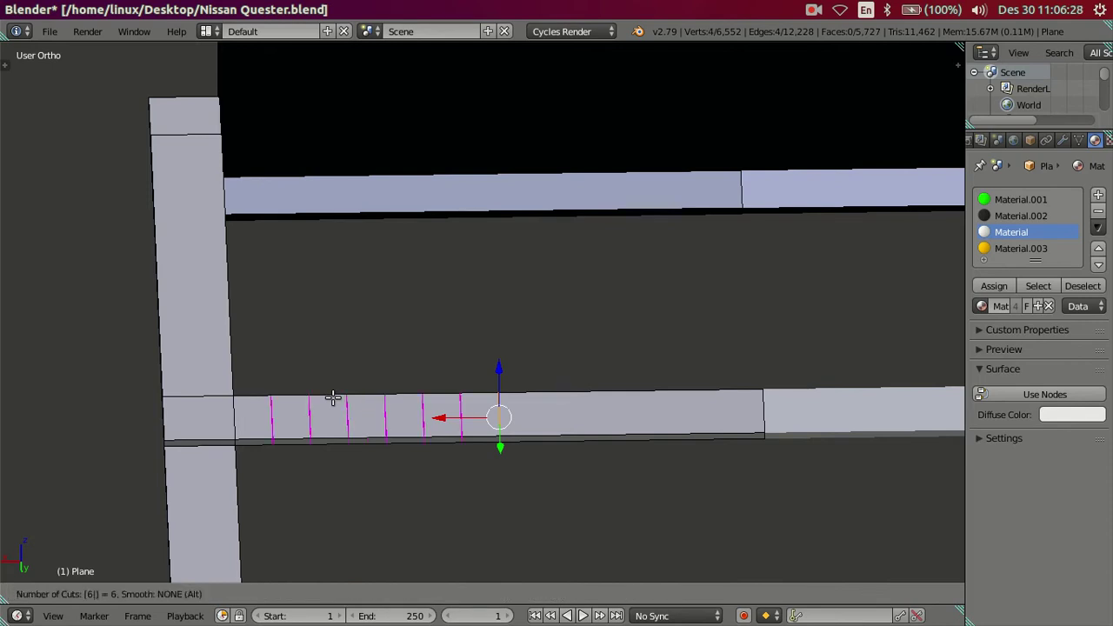
pyautogui.click(333, 397)
pyautogui.rightClick(333, 398)
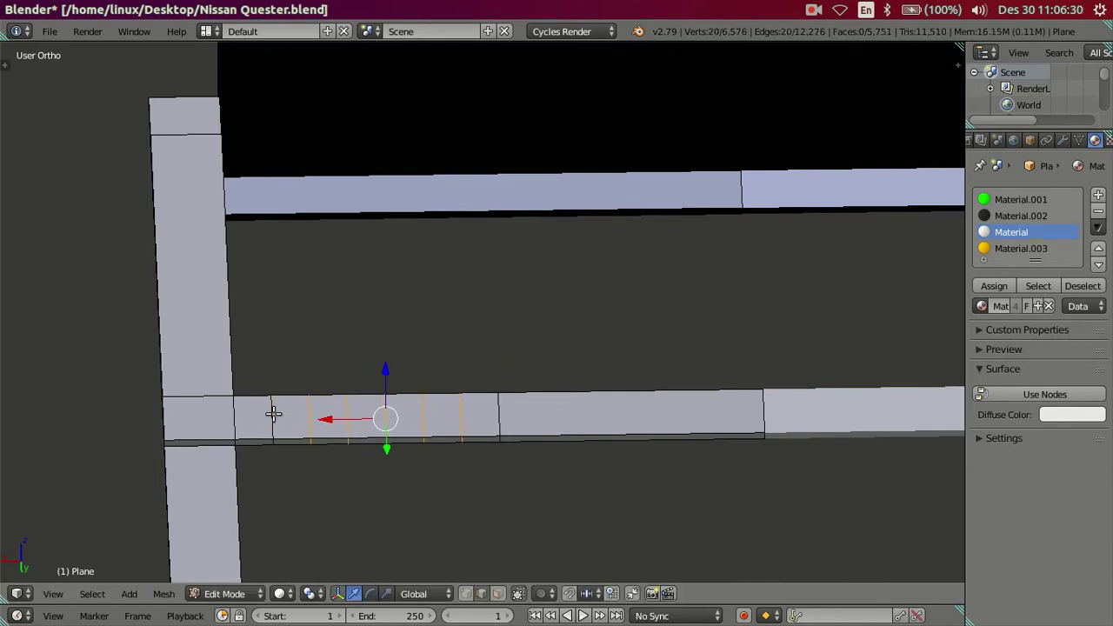
pyautogui.press('x')
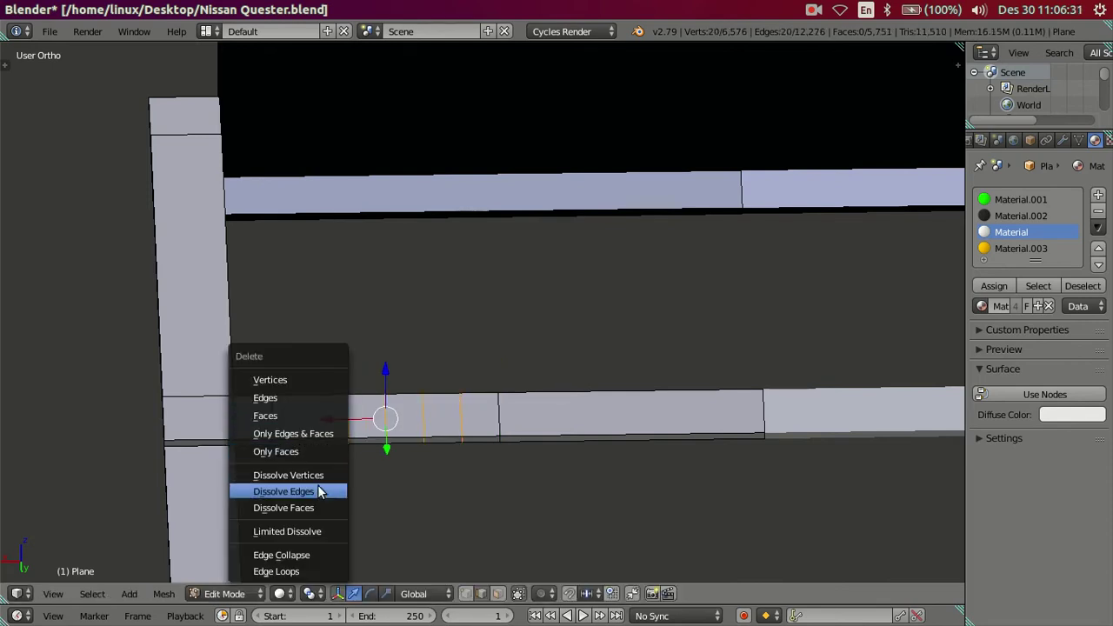
pyautogui.click(320, 492)
pyautogui.moveTo(331, 442); pyautogui.dragTo(408, 434, button='middle')
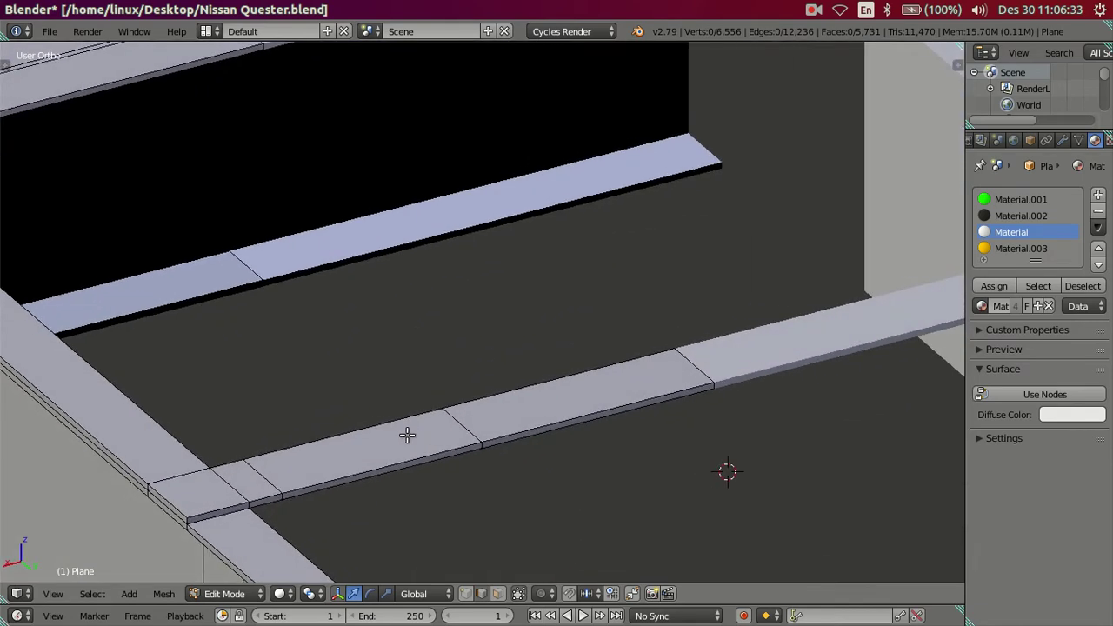
pyautogui.rightClick(450, 431)
pyautogui.press('x')
pyautogui.click(575, 456)
pyautogui.moveTo(509, 461); pyautogui.dragTo(514, 447, button='middle')
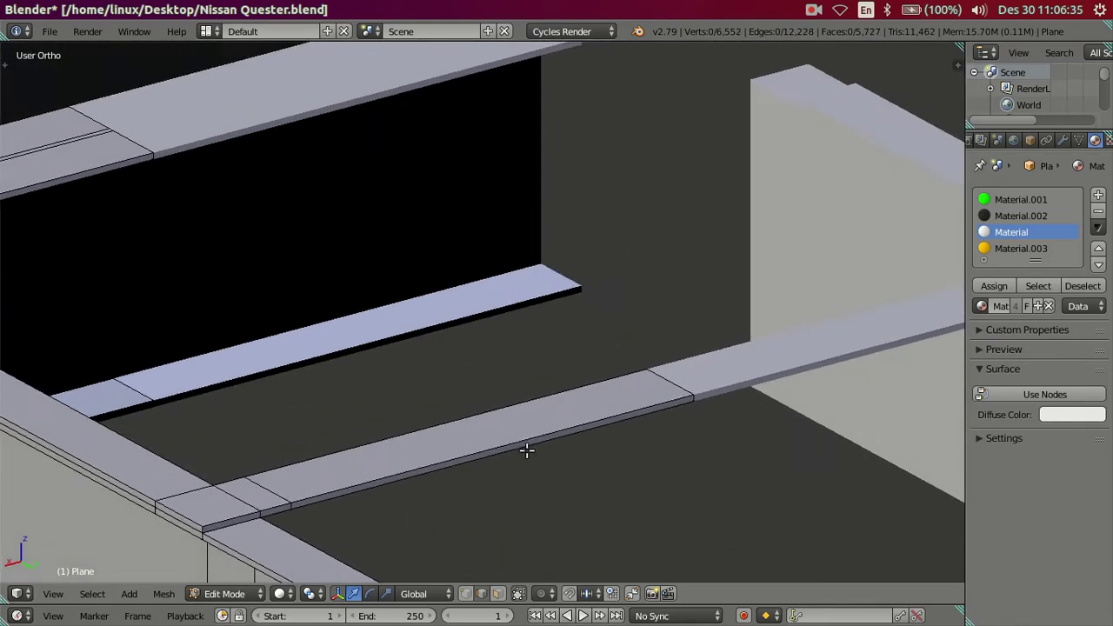
pyautogui.moveTo(526, 450)
pyautogui.mouseDown(button='middle')
pyautogui.moveTo(576, 465)
pyautogui.moveTo(597, 457)
pyautogui.moveTo(556, 359)
pyautogui.moveTo(408, 423)
pyautogui.moveTo(415, 415)
pyautogui.moveTo(412, 455)
pyautogui.moveTo(400, 442)
pyautogui.moveTo(446, 359)
pyautogui.moveTo(412, 432)
pyautogui.mouseUp(button='middle')
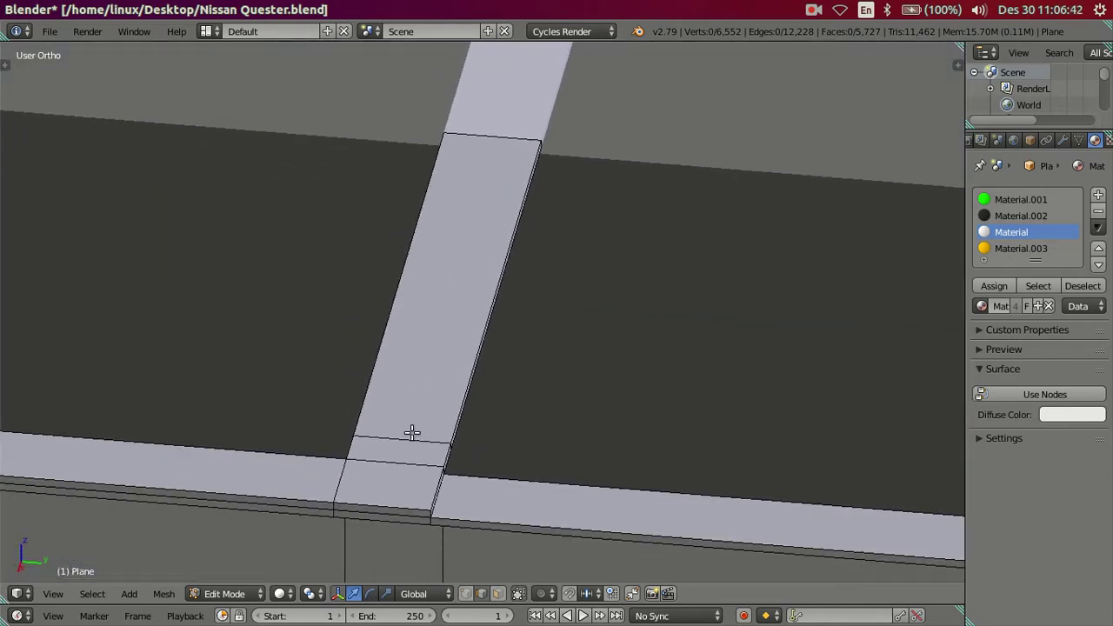
# Add a lengthwise edge loop on the strip and shift it -0.02 along Y.
pyautogui.hotkey('ctrl', 'r')
pyautogui.click(411, 432)
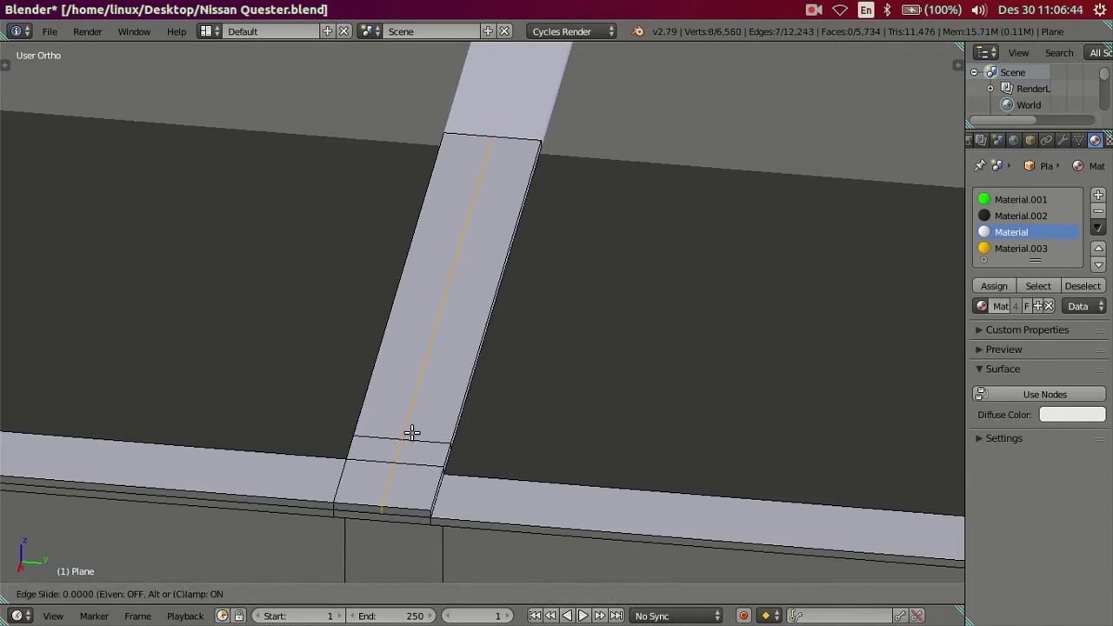
pyautogui.click(743, 476)
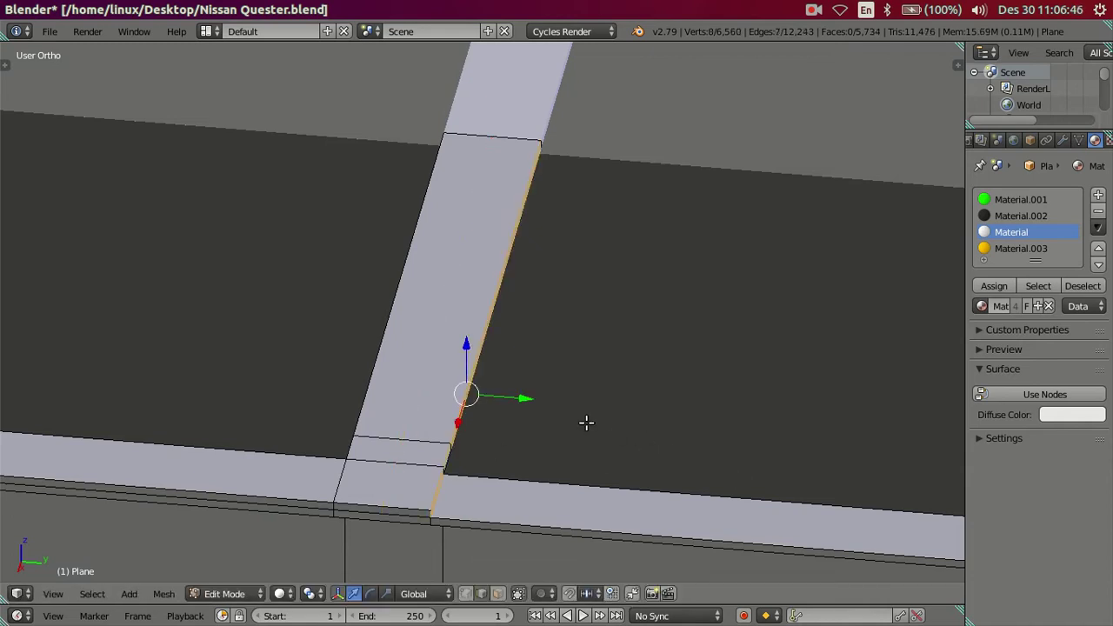
pyautogui.moveTo(528, 399); pyautogui.dragTo(518, 397)
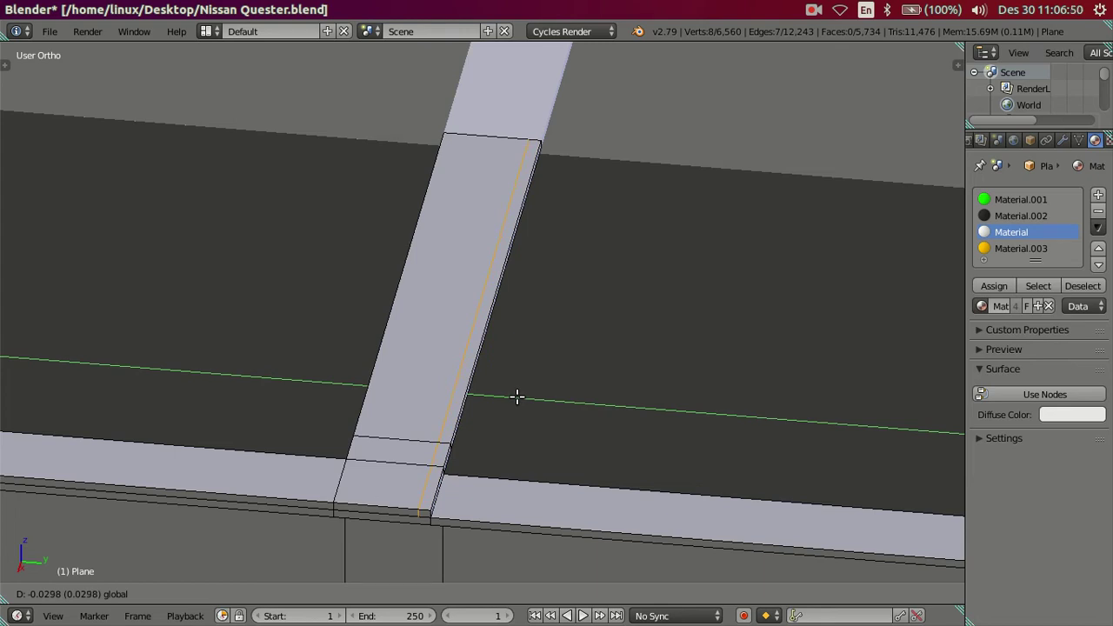
pyautogui.write('-.02')
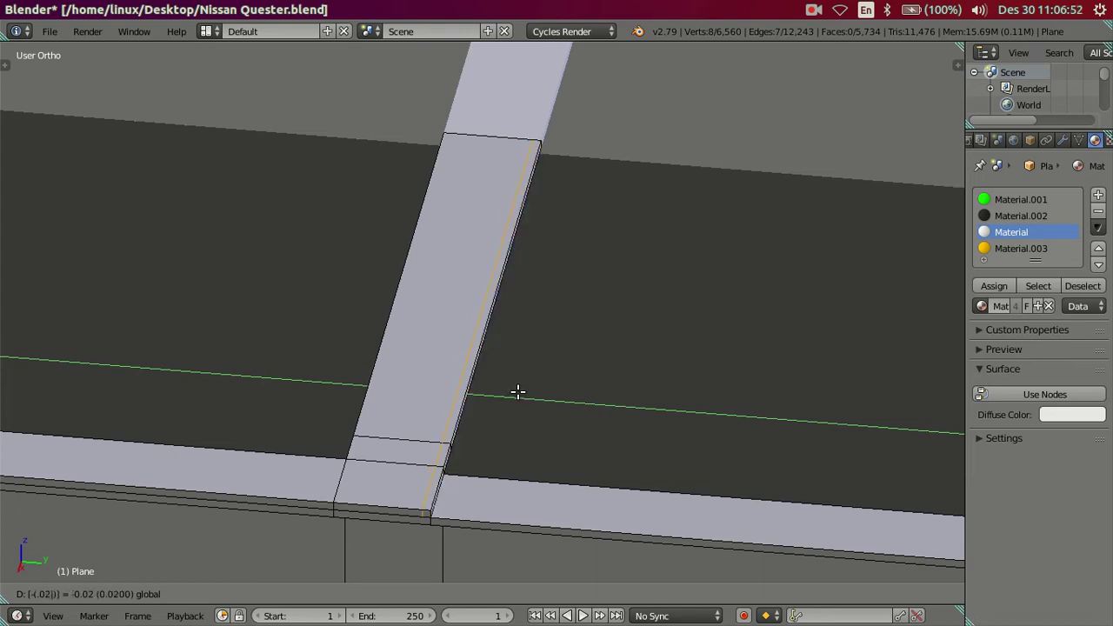
pyautogui.press('Return')
pyautogui.moveTo(306, 425); pyautogui.dragTo(318, 398, button='middle')
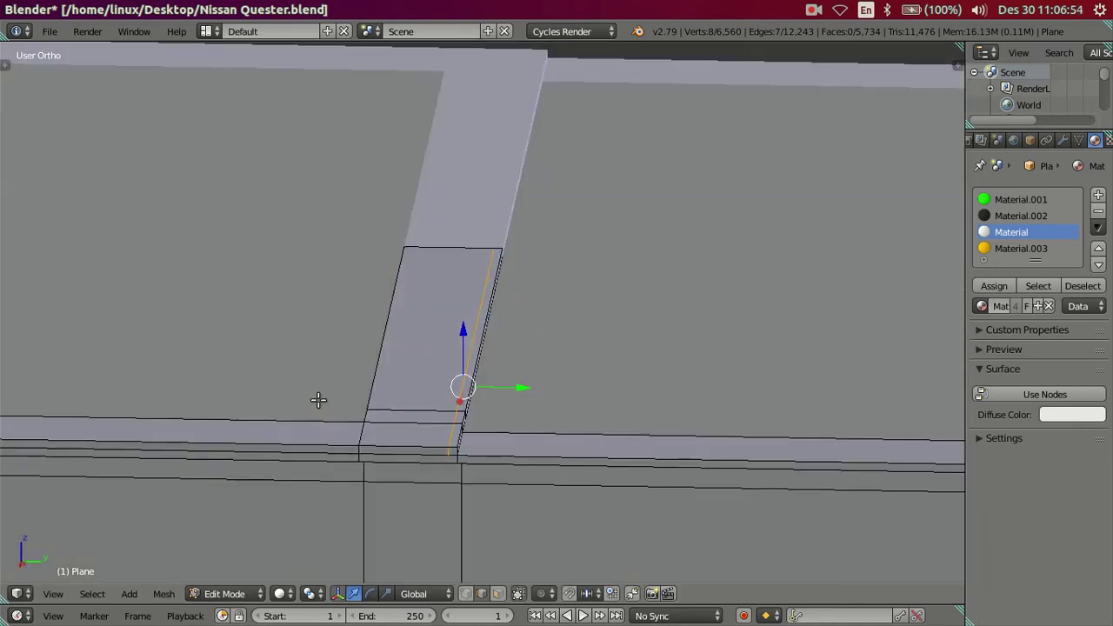
pyautogui.press('a')
pyautogui.moveTo(397, 424)
pyautogui.mouseDown(button='middle')
pyautogui.moveTo(447, 461)
pyautogui.moveTo(447, 391)
pyautogui.mouseUp(button='middle')
# Add a second lengthwise edge loop and move it 0.02 along Y.
pyautogui.hotkey('ctrl', 'r')
pyautogui.click(447, 390)
pyautogui.click(306, 360)
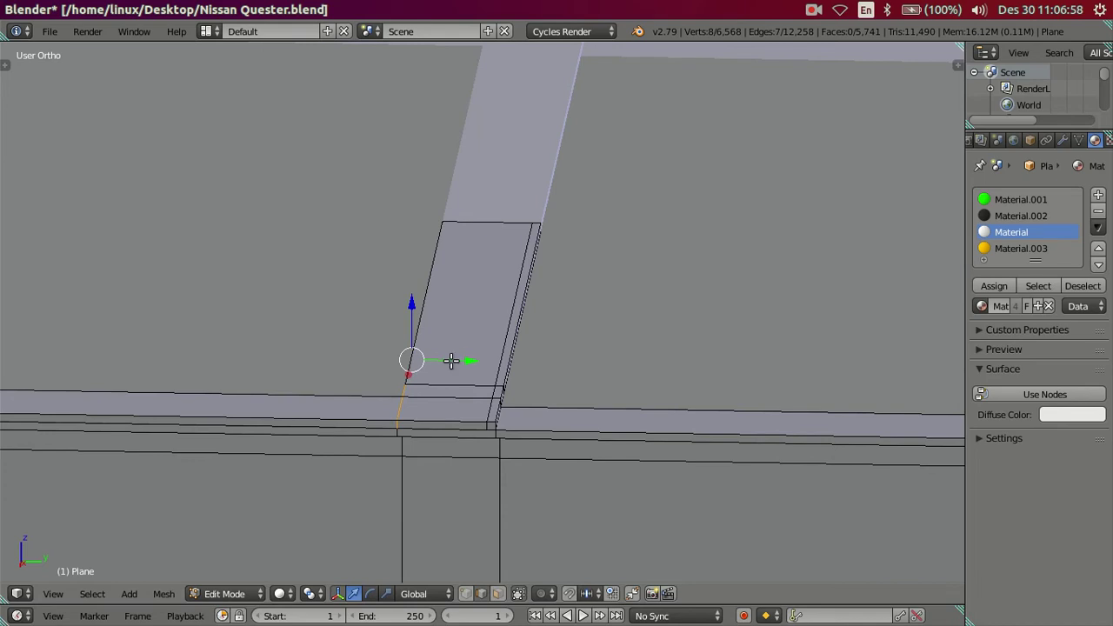
pyautogui.write('gy')
pyautogui.write('.02')
pyautogui.press('Return')
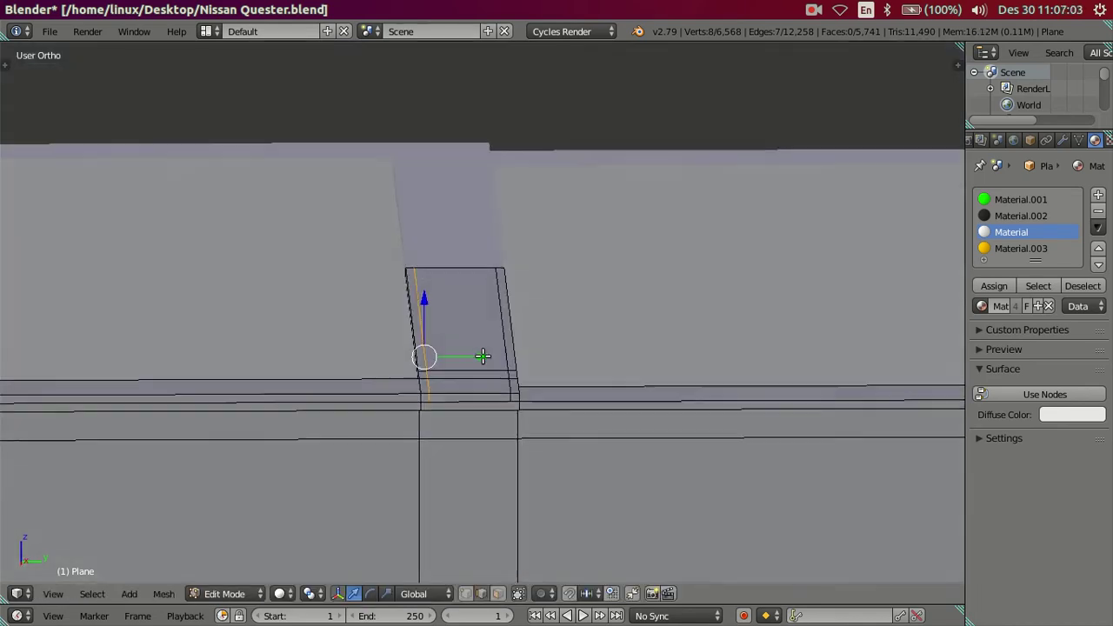
pyautogui.moveTo(479, 355)
pyautogui.mouseDown(button='middle')
pyautogui.moveTo(453, 375)
pyautogui.moveTo(485, 434)
pyautogui.moveTo(462, 422)
pyautogui.mouseUp(button='middle')
pyautogui.press('a')
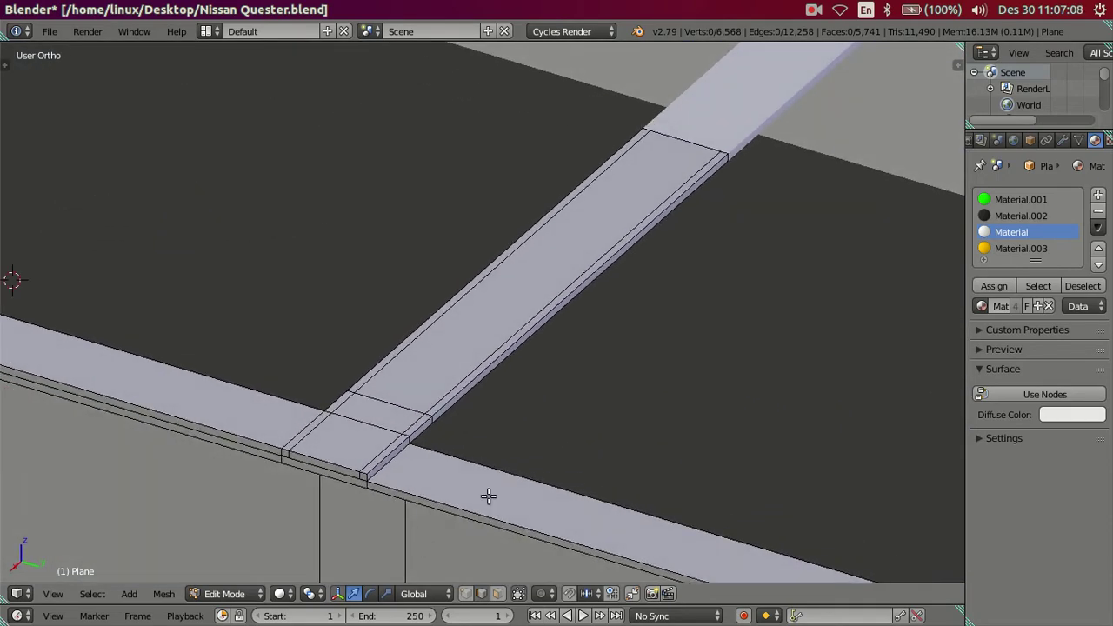
pyautogui.hotkey('ctrl', 'Tab')
# In face mode, select the strip's centre face and both narrow side faces.
pyautogui.click(513, 449)
pyautogui.rightClick(476, 369)
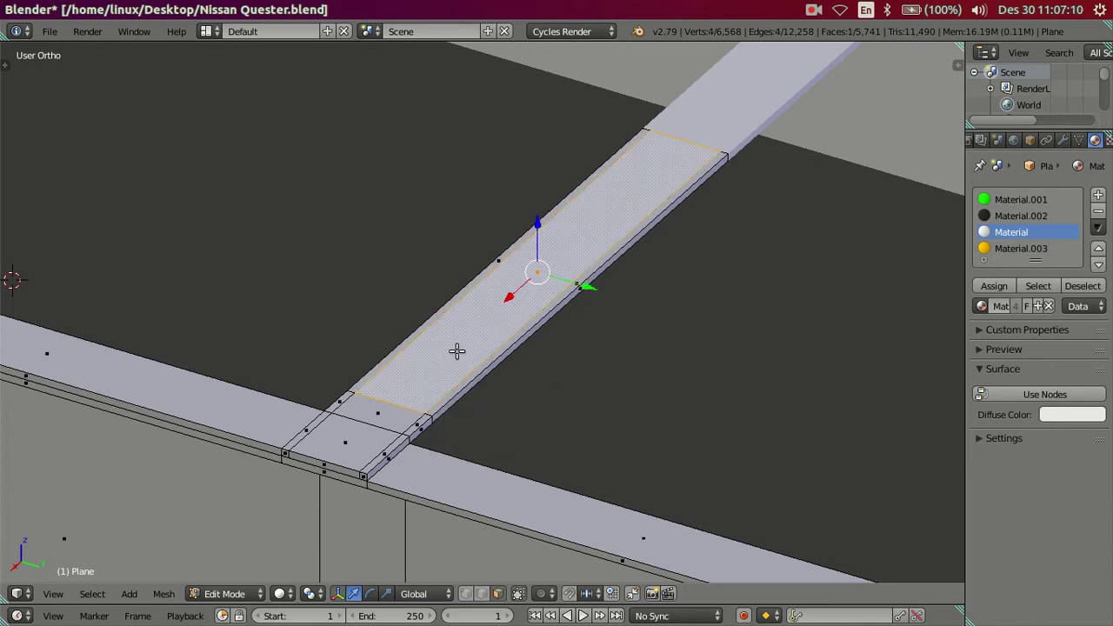
pyautogui.keyDown('shift'); pyautogui.rightClick(457, 297); pyautogui.keyUp('shift')
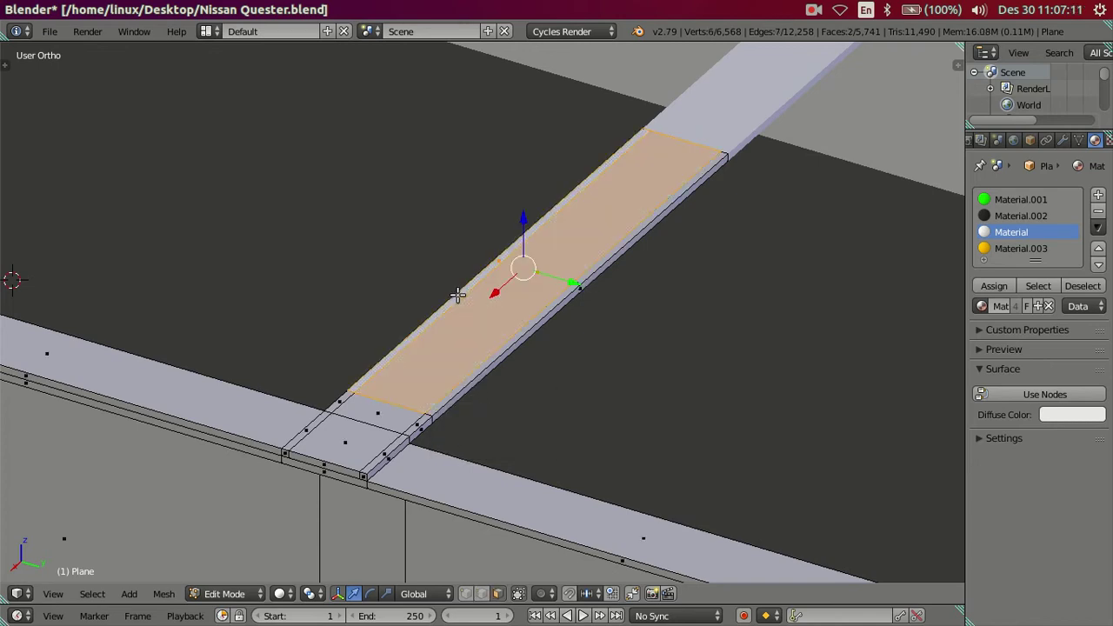
pyautogui.keyDown('shift'); pyautogui.rightClick(519, 337); pyautogui.keyUp('shift')
pyautogui.moveTo(585, 335); pyautogui.dragTo(599, 311, button='middle')
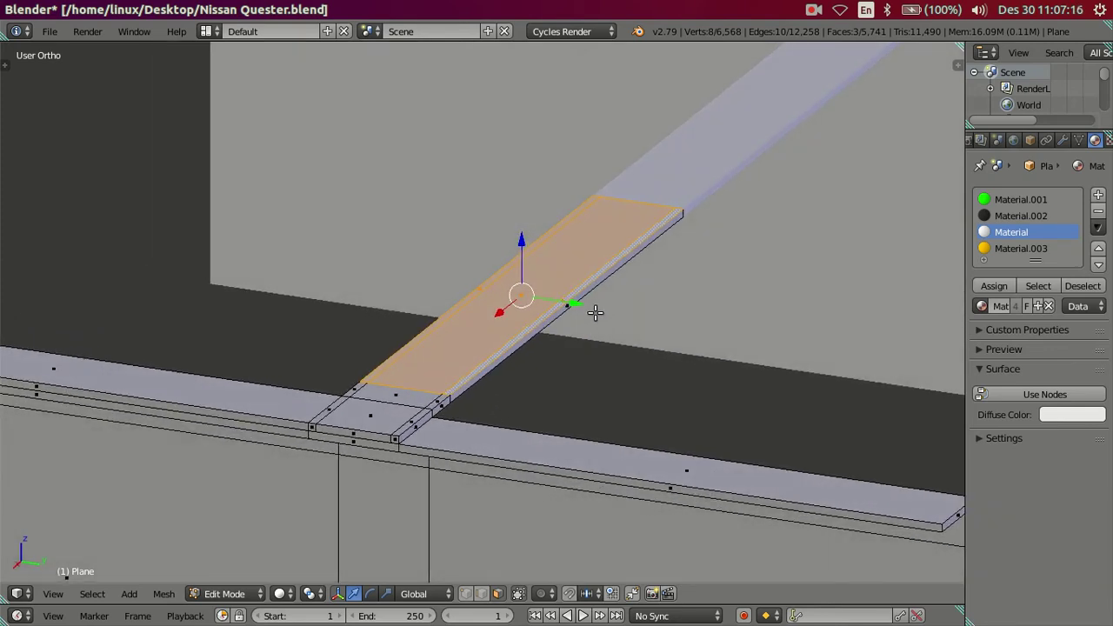
pyautogui.moveTo(532, 341)
pyautogui.mouseDown(button='middle')
pyautogui.moveTo(591, 339)
pyautogui.moveTo(443, 350)
pyautogui.mouseUp(button='middle')
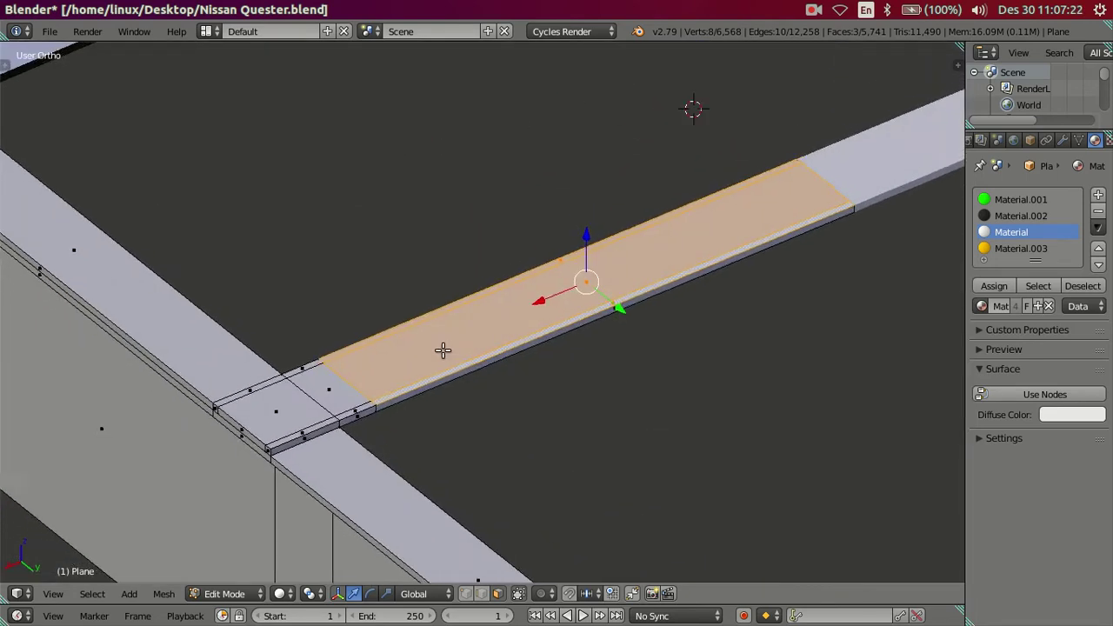
pyautogui.moveTo(689, 347)
pyautogui.mouseDown(button='middle')
pyautogui.moveTo(704, 347)
pyautogui.moveTo(628, 322)
pyautogui.mouseUp(button='middle')
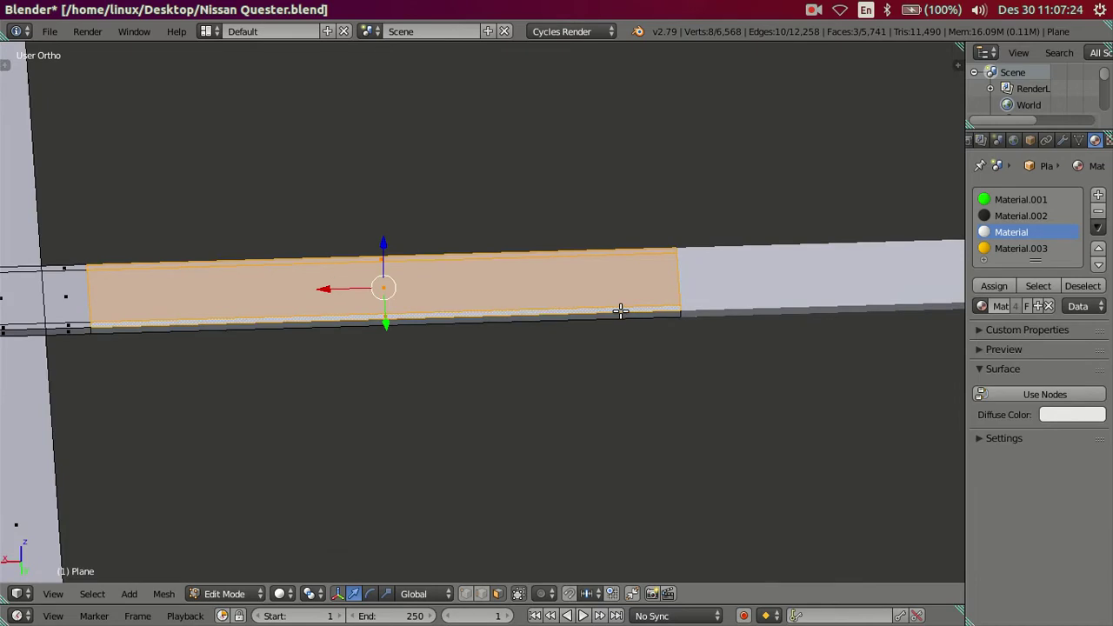
# Add a cross loop cut near the beam end, then extrude both narrow side faces upward.
pyautogui.hotkey('ctrl', 'r')
pyautogui.click(620, 310)
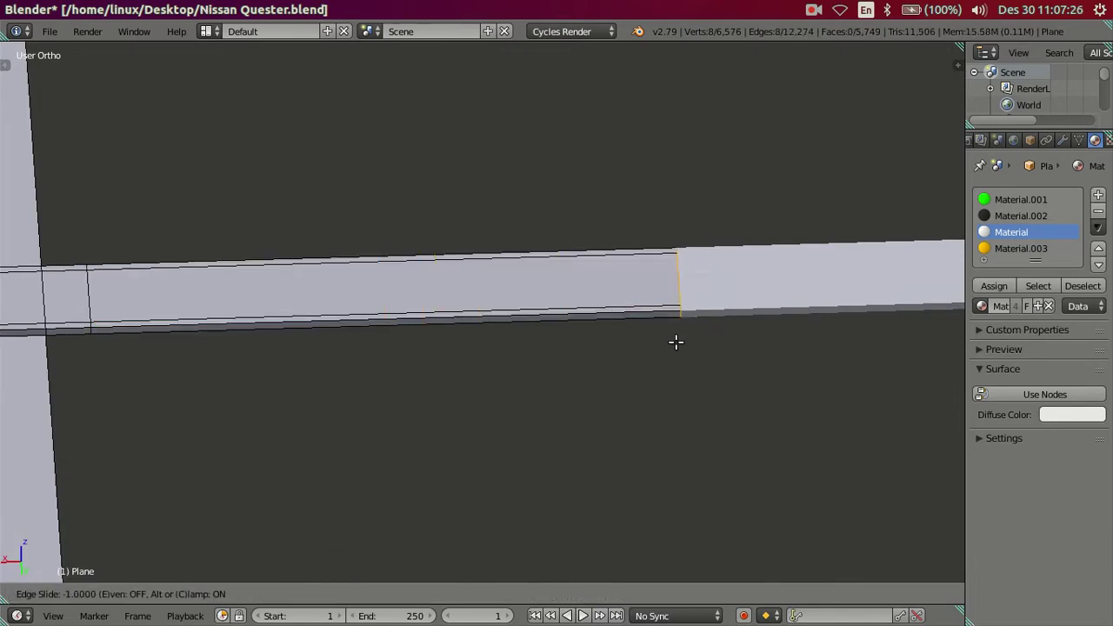
pyautogui.click(733, 368)
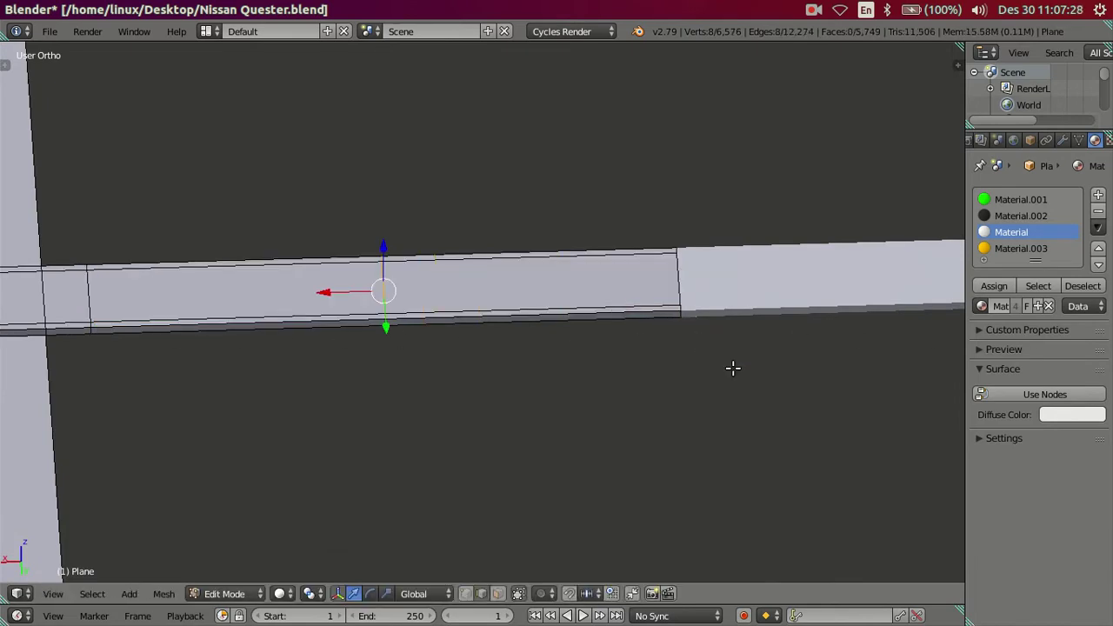
pyautogui.moveTo(368, 355)
pyautogui.mouseDown(button='middle')
pyautogui.moveTo(450, 363)
pyautogui.moveTo(408, 378)
pyautogui.mouseUp(button='middle')
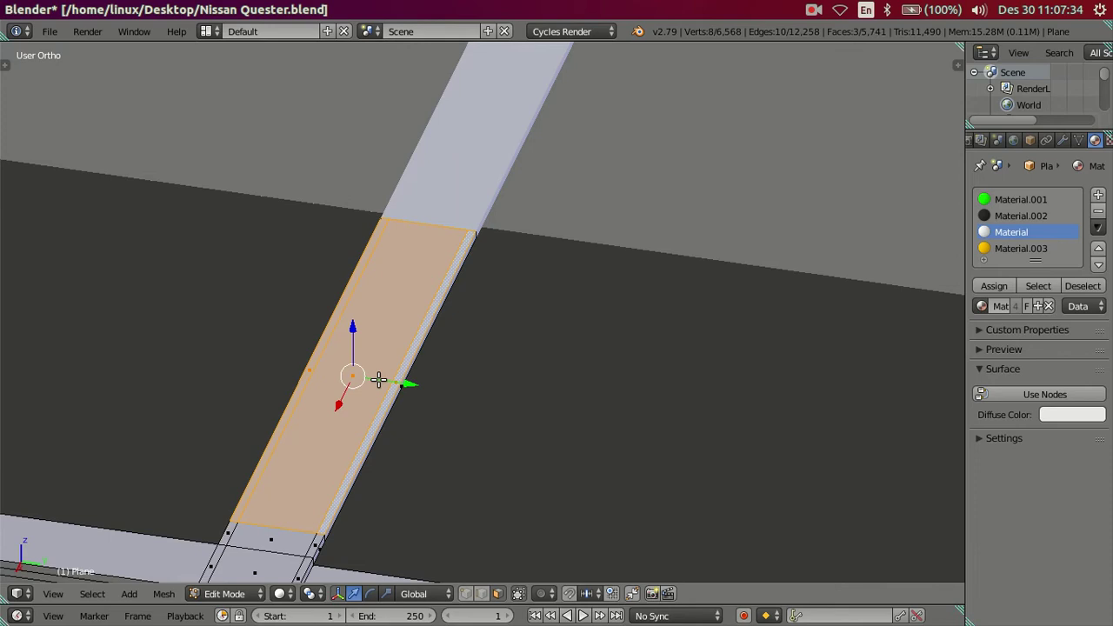
pyautogui.moveTo(497, 417)
pyautogui.mouseDown(button='middle')
pyautogui.moveTo(492, 397)
pyautogui.moveTo(515, 388)
pyautogui.mouseUp(button='middle')
pyautogui.moveTo(385, 373); pyautogui.dragTo(400, 374, button='middle')
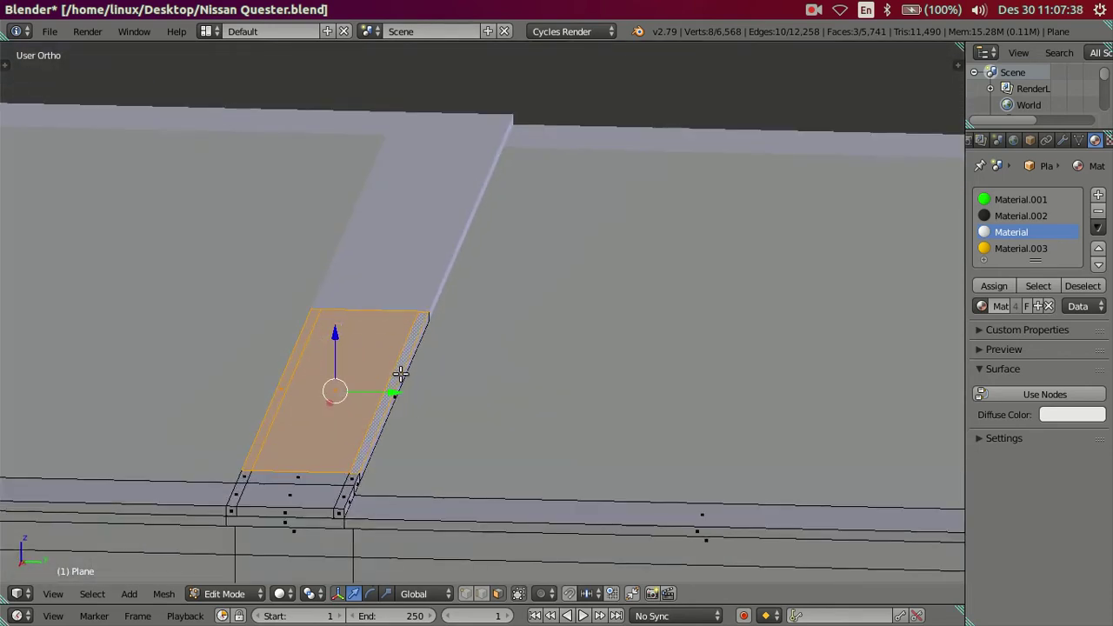
pyautogui.rightClick(396, 376)
pyautogui.keyDown('shift'); pyautogui.rightClick(274, 398); pyautogui.keyUp('shift')
pyautogui.moveTo(520, 420)
pyautogui.mouseDown(button='middle')
pyautogui.moveTo(634, 400)
pyautogui.moveTo(605, 387)
pyautogui.mouseUp(button='middle')
pyautogui.press('e')
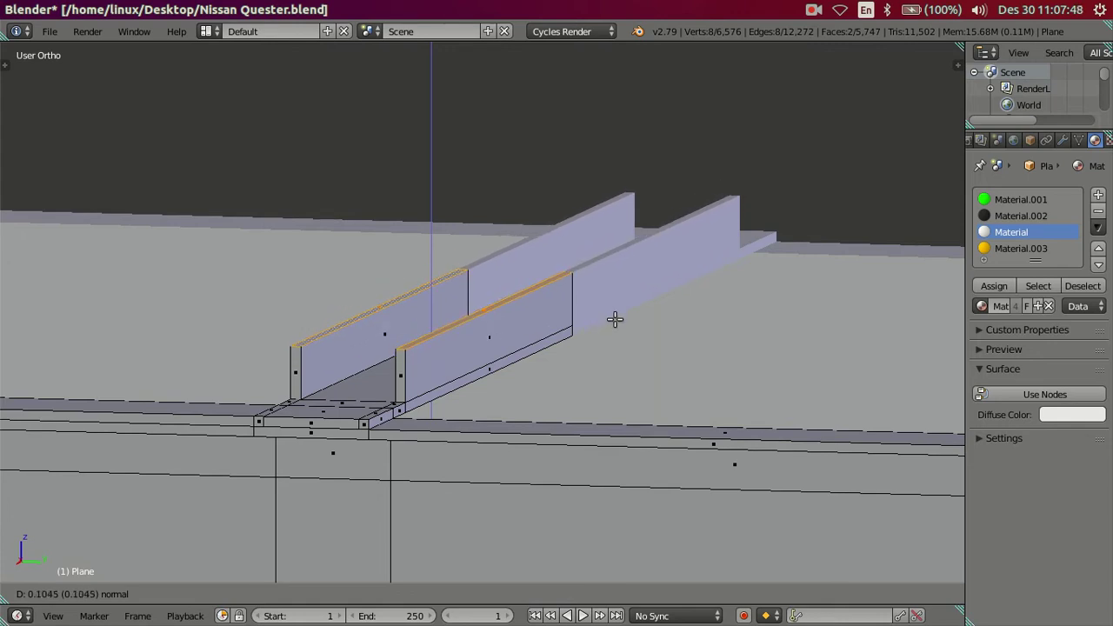
# Set the channel wall extrusion to exactly 0.1.
pyautogui.press('BackSpace')
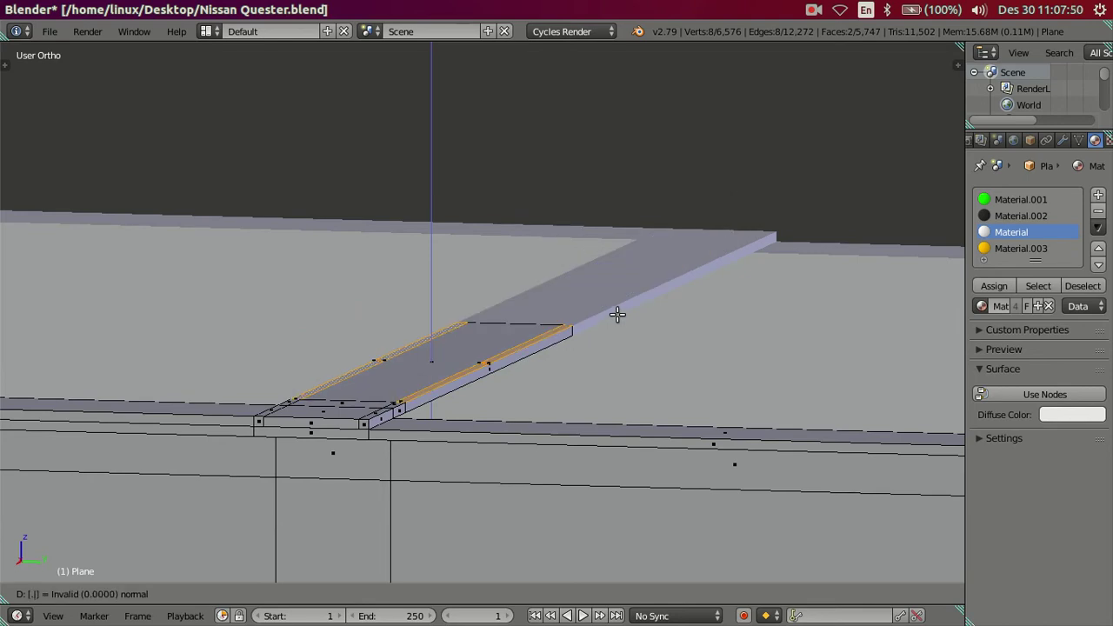
pyautogui.write('0.1')
pyautogui.press('Return')
pyautogui.press('KP_6')
pyautogui.press('KP_6')
pyautogui.press('KP_6')
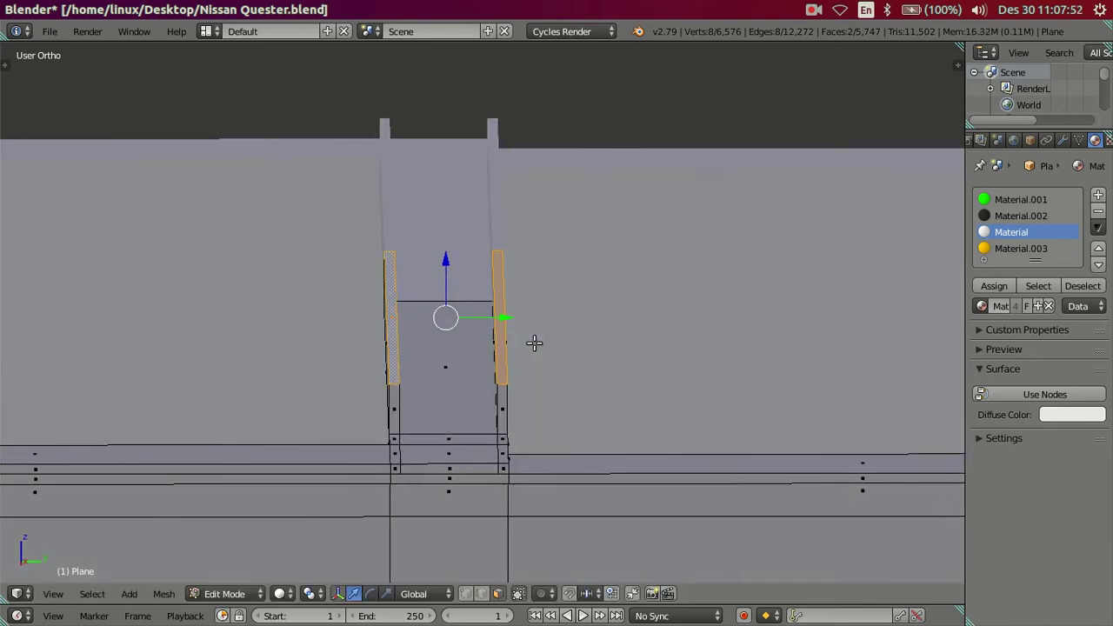
pyautogui.press('KP_6')
pyautogui.press('KP_8')
pyautogui.press('KP_8')
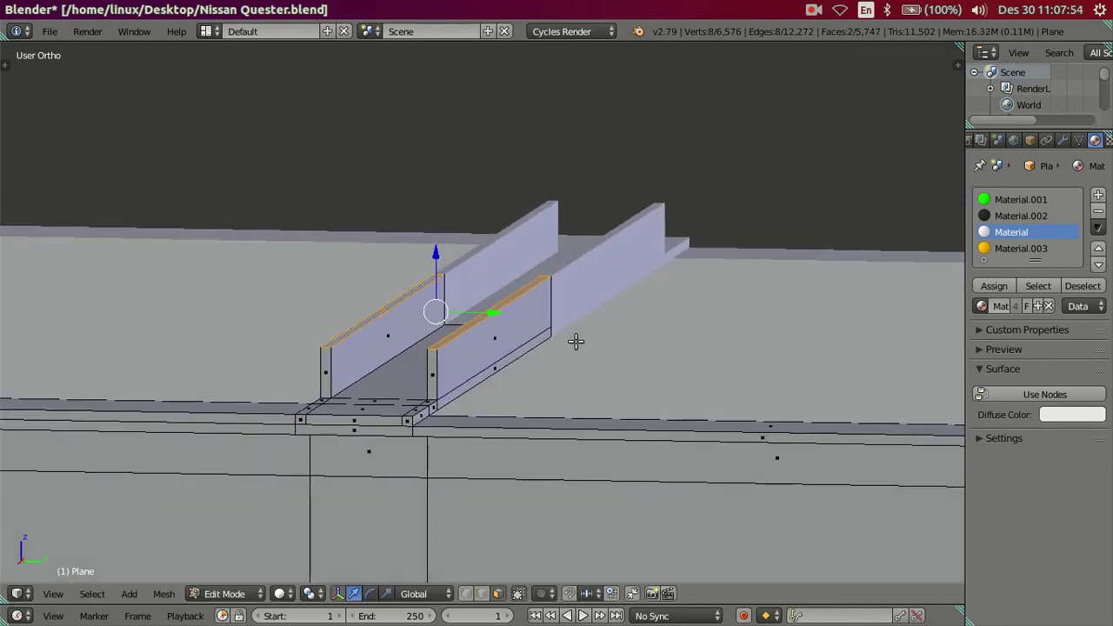
# Extrude the wall-top faces up by a further 0.02.
pyautogui.press('e')
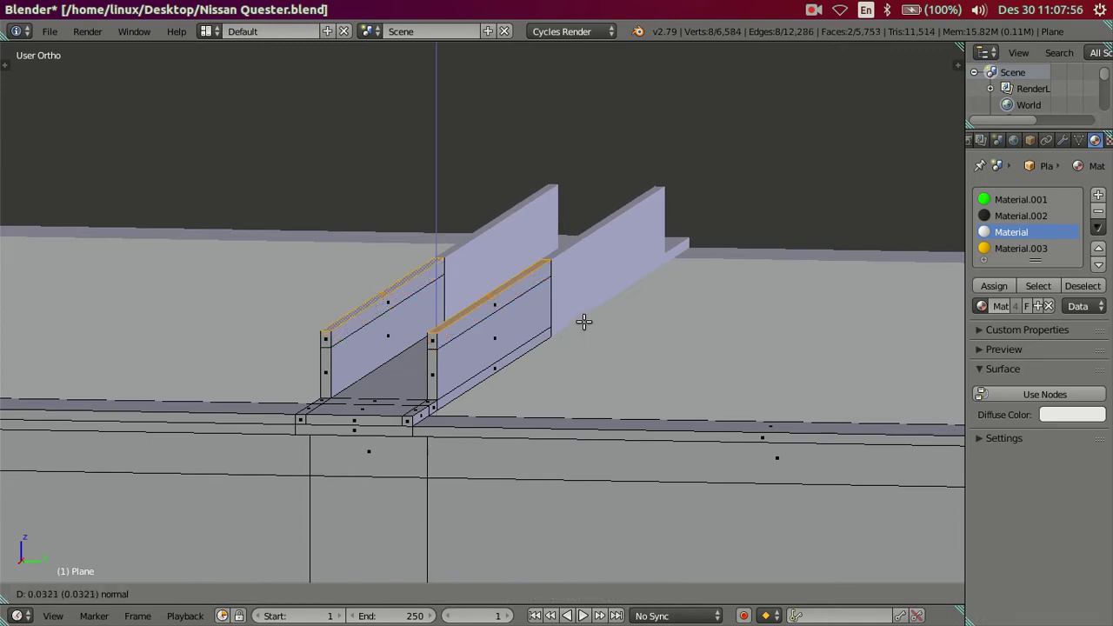
pyautogui.write('.02')
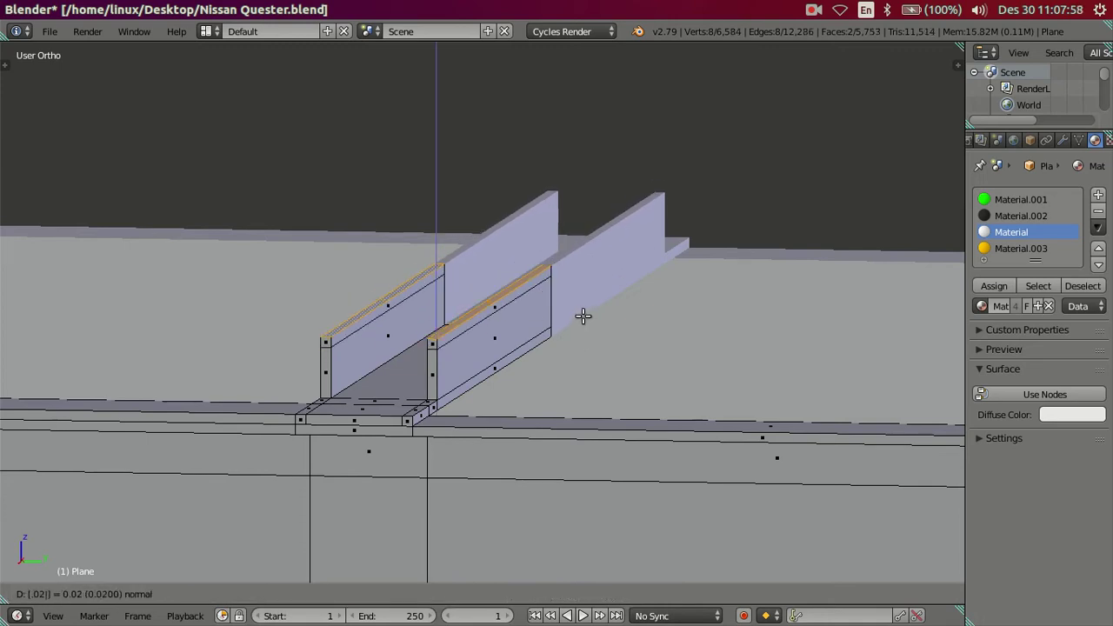
pyautogui.press('Return')
pyautogui.press('KP_4')
pyautogui.press('KP_8')
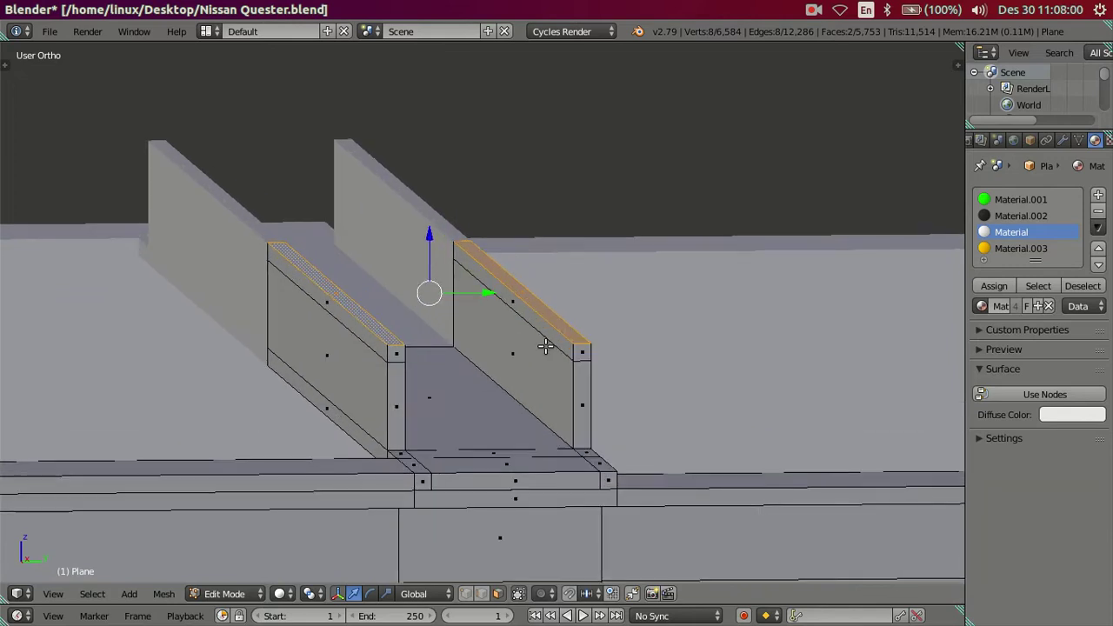
pyautogui.moveTo(545, 346)
pyautogui.mouseDown(button='middle')
pyautogui.moveTo(617, 342)
pyautogui.moveTo(572, 305)
pyautogui.mouseUp(button='middle')
# Delete the top faces of the two channel walls.
pyautogui.rightClick(572, 305)
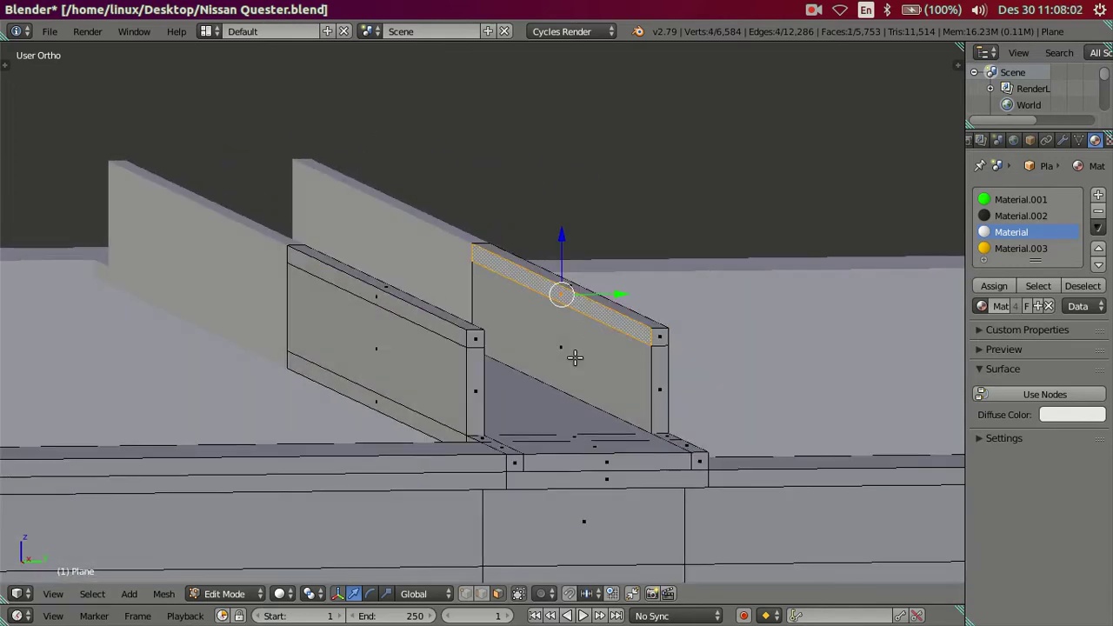
pyautogui.moveTo(575, 356); pyautogui.dragTo(510, 367, button='middle')
pyautogui.keyDown('shift'); pyautogui.rightClick(341, 300); pyautogui.keyUp('shift')
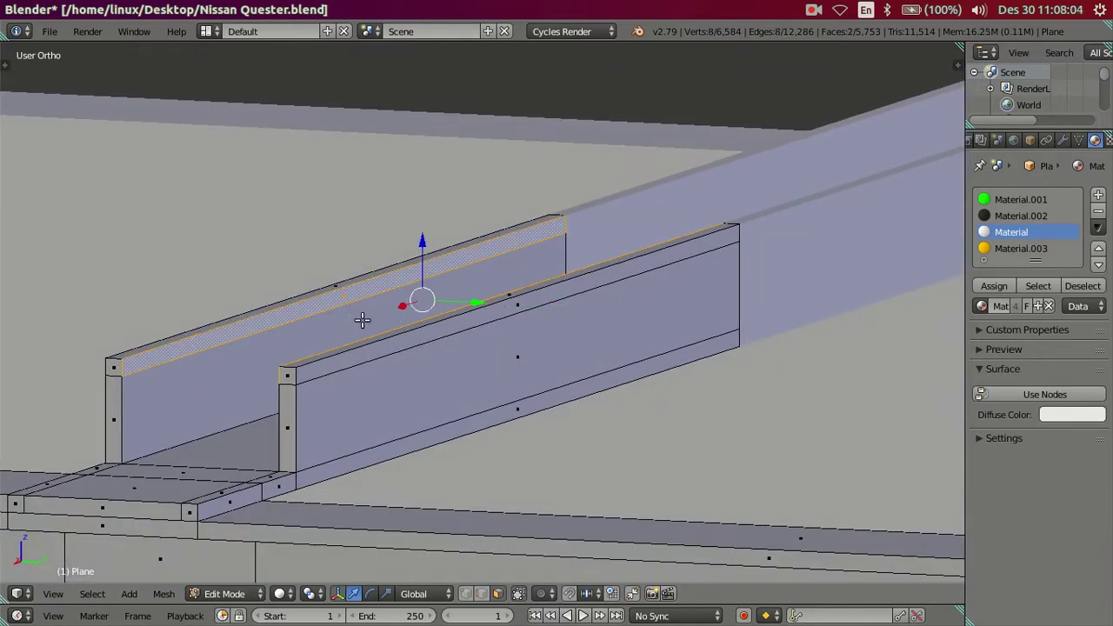
pyautogui.press('x')
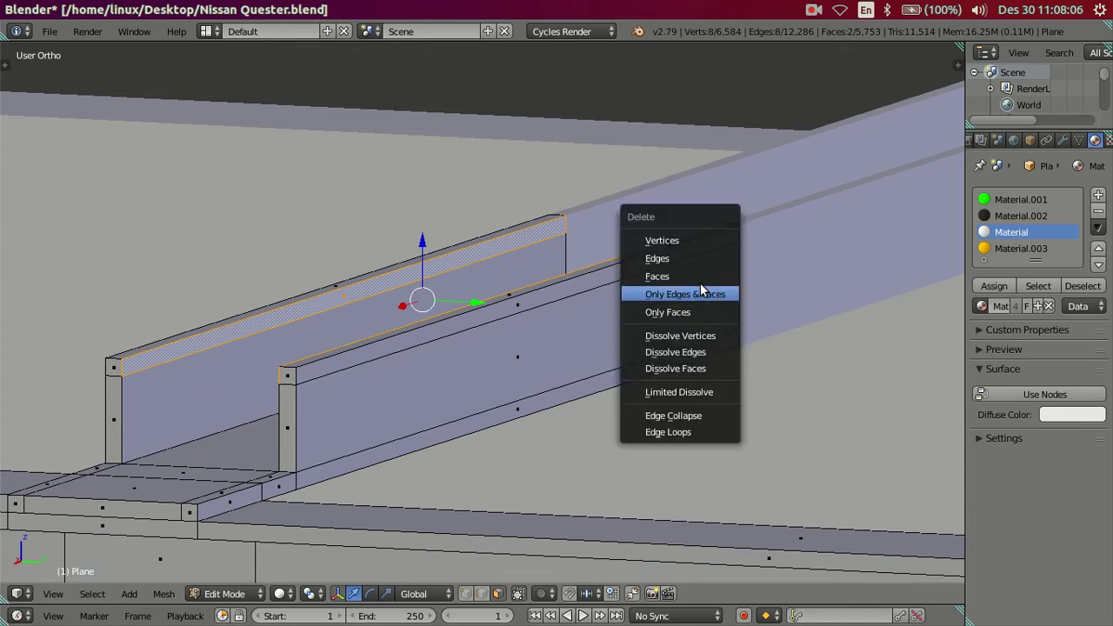
pyautogui.click(698, 276)
# In edge mode, fill a face between the first pair of wall-top edges.
pyautogui.click(499, 593)
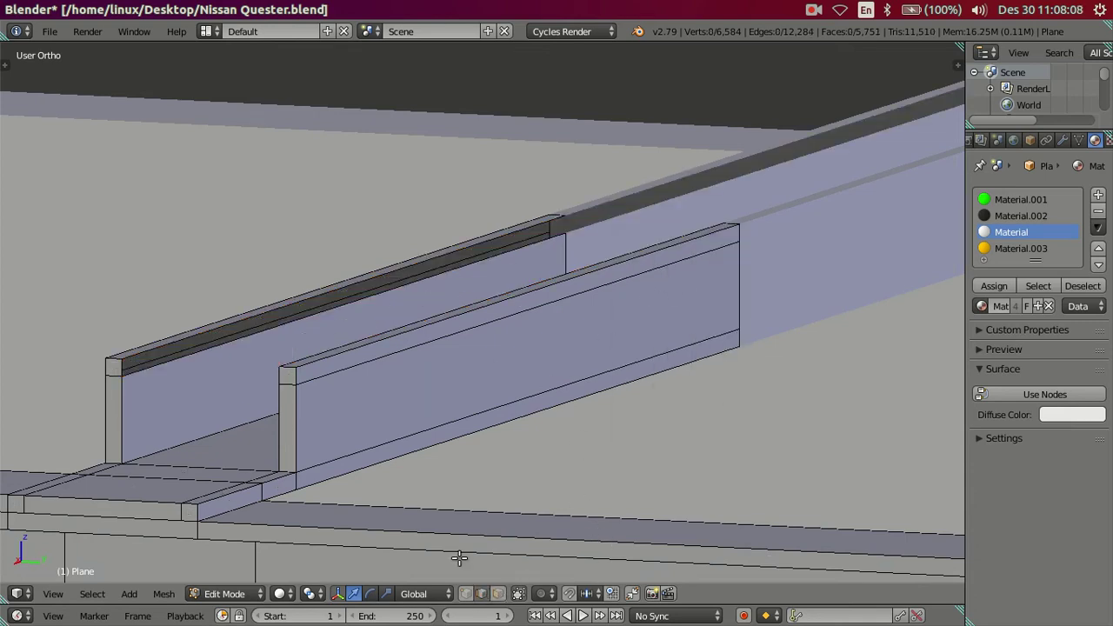
pyautogui.rightClick(177, 357)
pyautogui.moveTo(177, 357)
pyautogui.mouseDown(button='middle')
pyautogui.moveTo(322, 402)
pyautogui.moveTo(380, 464)
pyautogui.mouseUp(button='middle')
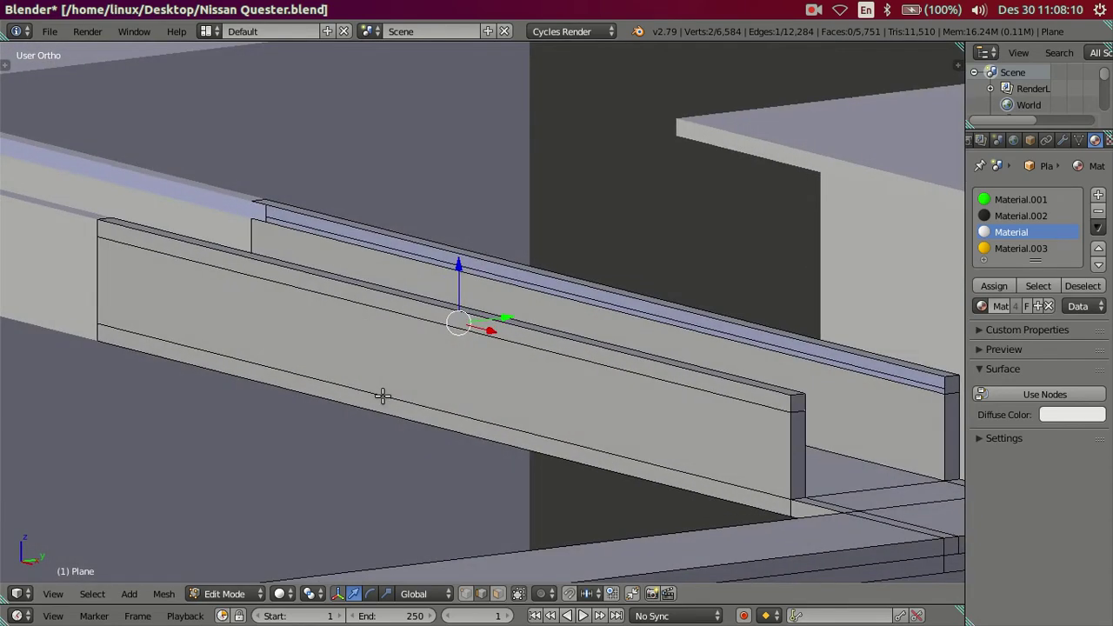
pyautogui.keyDown('shift'); pyautogui.rightClick(542, 296); pyautogui.keyUp('shift')
pyautogui.moveTo(542, 296)
pyautogui.mouseDown(button='middle')
pyautogui.moveTo(614, 390)
pyautogui.moveTo(557, 390)
pyautogui.mouseUp(button='middle')
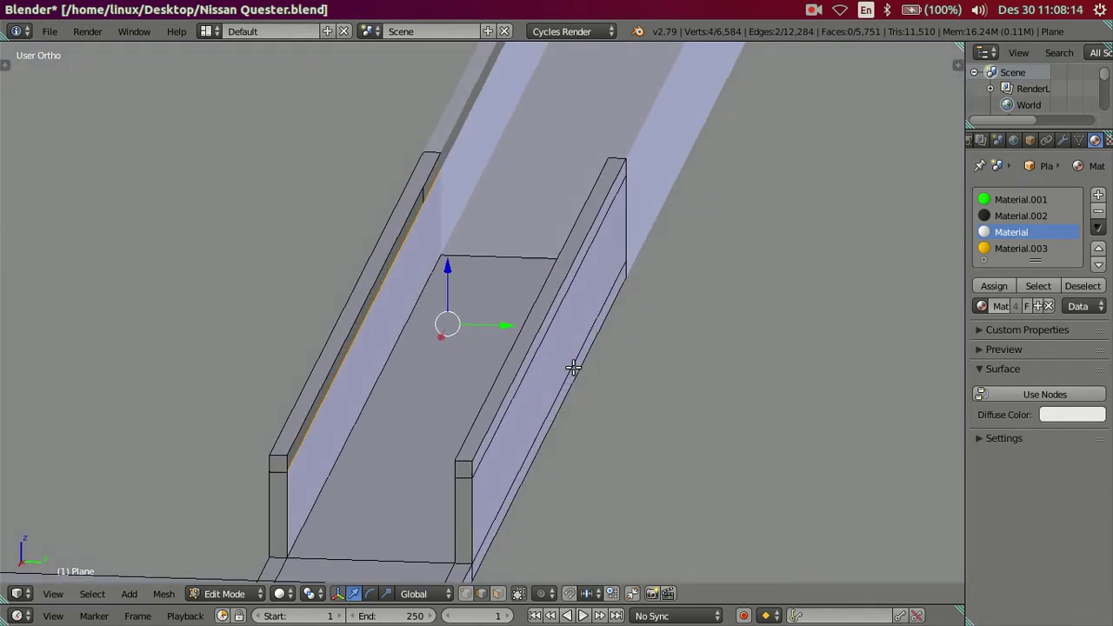
pyautogui.press('f')
pyautogui.moveTo(370, 469); pyautogui.dragTo(274, 493, button='middle')
# Fill the front end and the long top span between the remaining wall-top edges.
pyautogui.rightClick(238, 493)
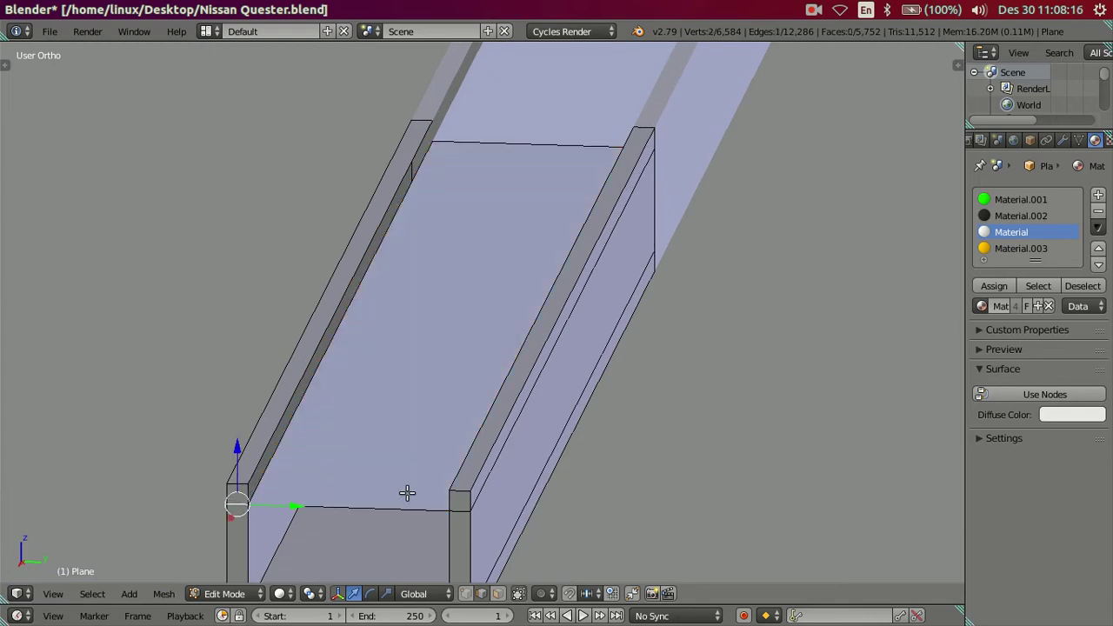
pyautogui.keyDown('shift'); pyautogui.rightClick(449, 496); pyautogui.keyUp('shift')
pyautogui.press('f')
pyautogui.rightClick(295, 383)
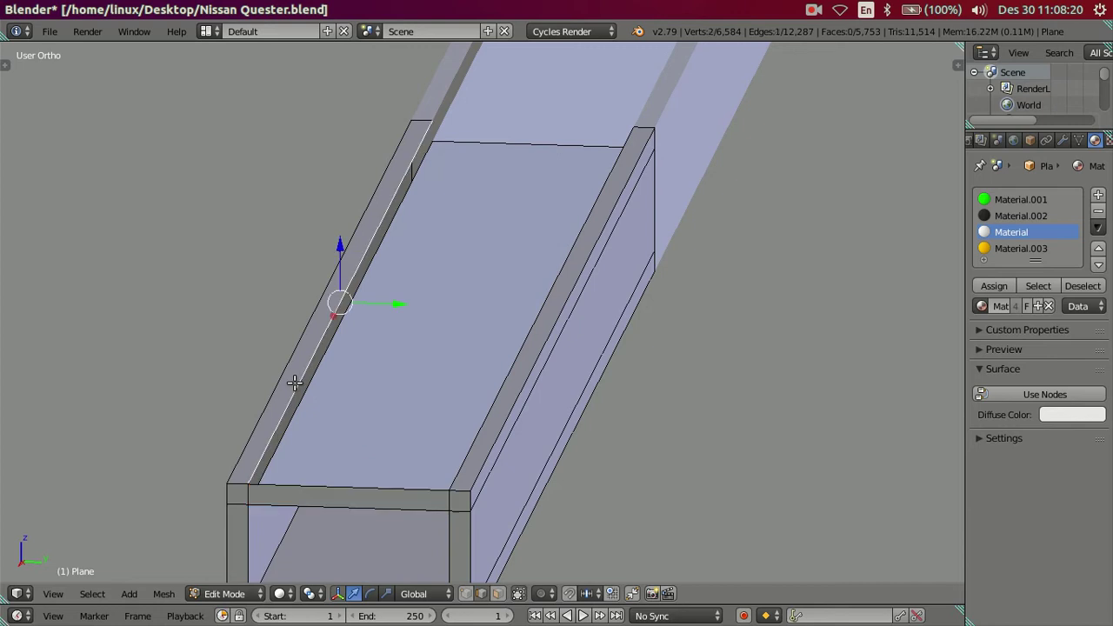
pyautogui.keyDown('shift'); pyautogui.rightClick(499, 403); pyautogui.keyUp('shift')
pyautogui.scroll(-1, 519, 398)
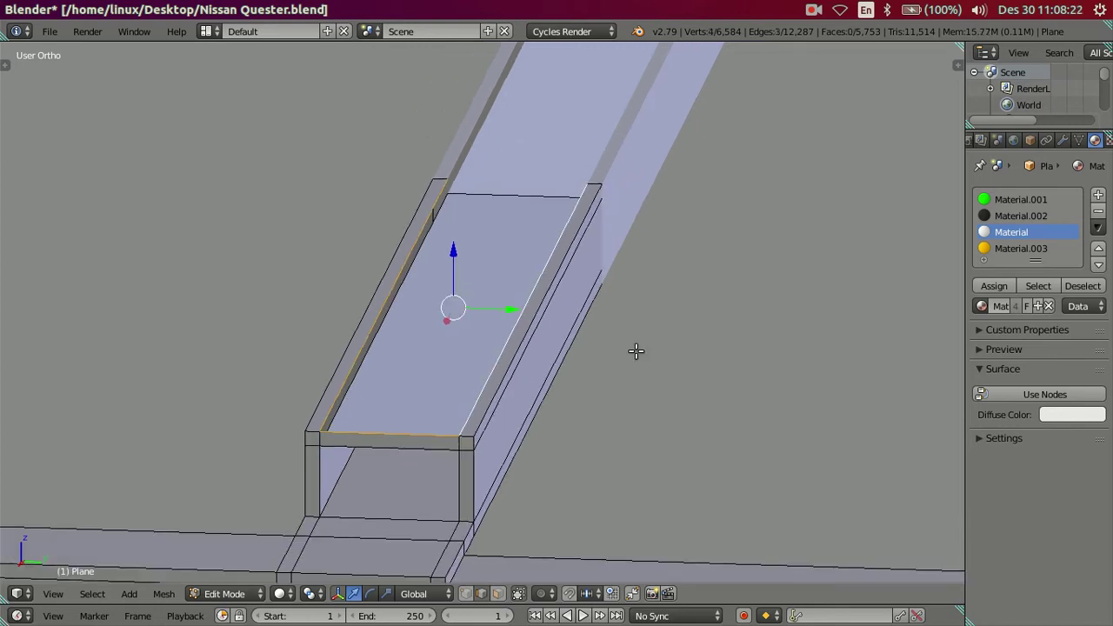
pyautogui.press('f')
pyautogui.press('a')
pyautogui.moveTo(641, 339)
pyautogui.mouseDown(button='middle')
pyautogui.moveTo(576, 345)
pyautogui.moveTo(551, 319)
pyautogui.moveTo(581, 361)
pyautogui.moveTo(554, 337)
pyautogui.moveTo(360, 322)
pyautogui.moveTo(403, 385)
pyautogui.moveTo(427, 318)
pyautogui.moveTo(435, 414)
pyautogui.moveTo(305, 465)
pyautogui.mouseUp(button='middle')
pyautogui.scroll(2, 385, 447)
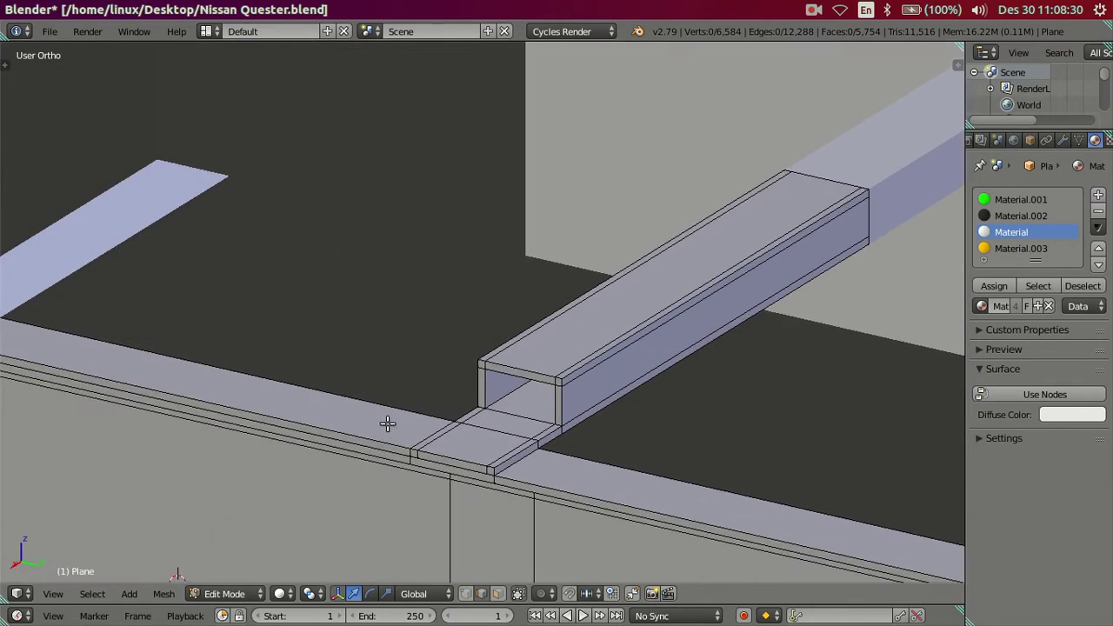
# Add three evenly spaced loop cuts across the side rail's top flange.
pyautogui.moveTo(386, 422); pyautogui.dragTo(491, 390, button='middle')
pyautogui.scroll(-2, 360, 316)
pyautogui.scroll(-2, 370, 321)
pyautogui.moveTo(371, 321)
pyautogui.mouseDown(button='middle')
pyautogui.moveTo(475, 288)
pyautogui.moveTo(443, 320)
pyautogui.moveTo(462, 330)
pyautogui.moveTo(499, 308)
pyautogui.moveTo(673, 349)
pyautogui.moveTo(562, 337)
pyautogui.moveTo(616, 334)
pyautogui.mouseUp(button='middle')
pyautogui.scroll(2, 378, 352)
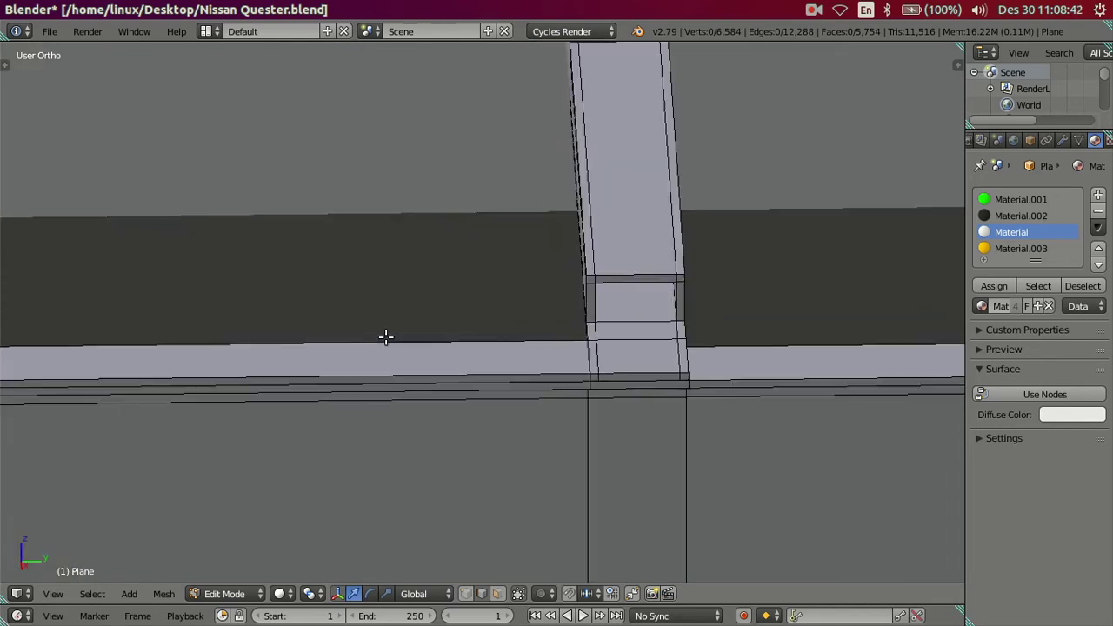
pyautogui.scroll(-3, 413, 341)
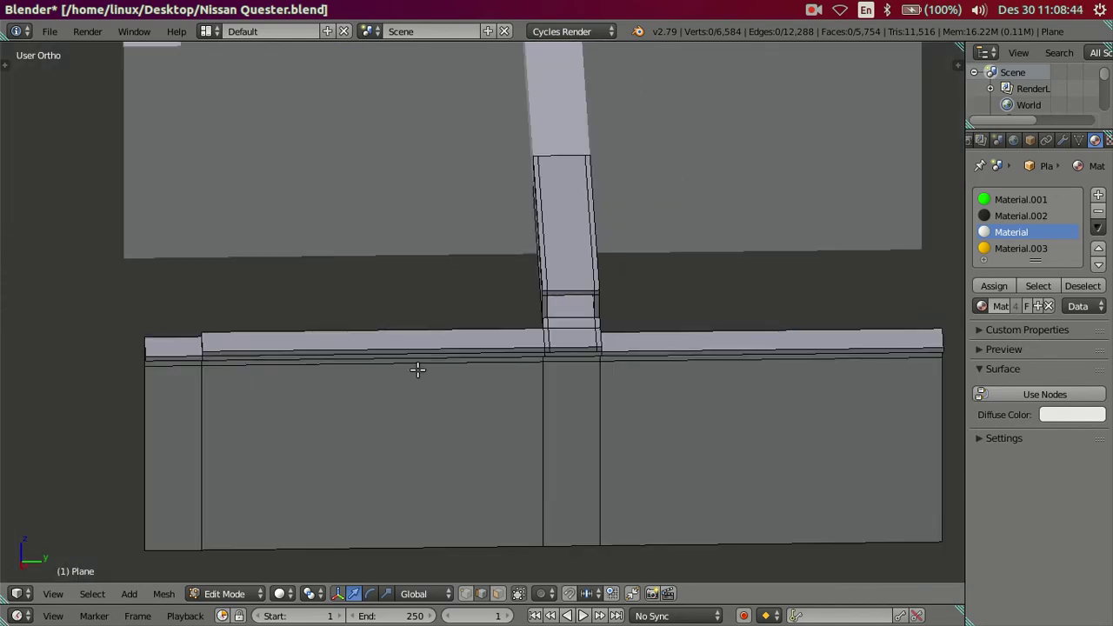
pyautogui.moveTo(417, 370); pyautogui.dragTo(390, 371, button='middle')
pyautogui.hotkey('ctrl', 'r')
pyautogui.scroll(1, 361, 325)
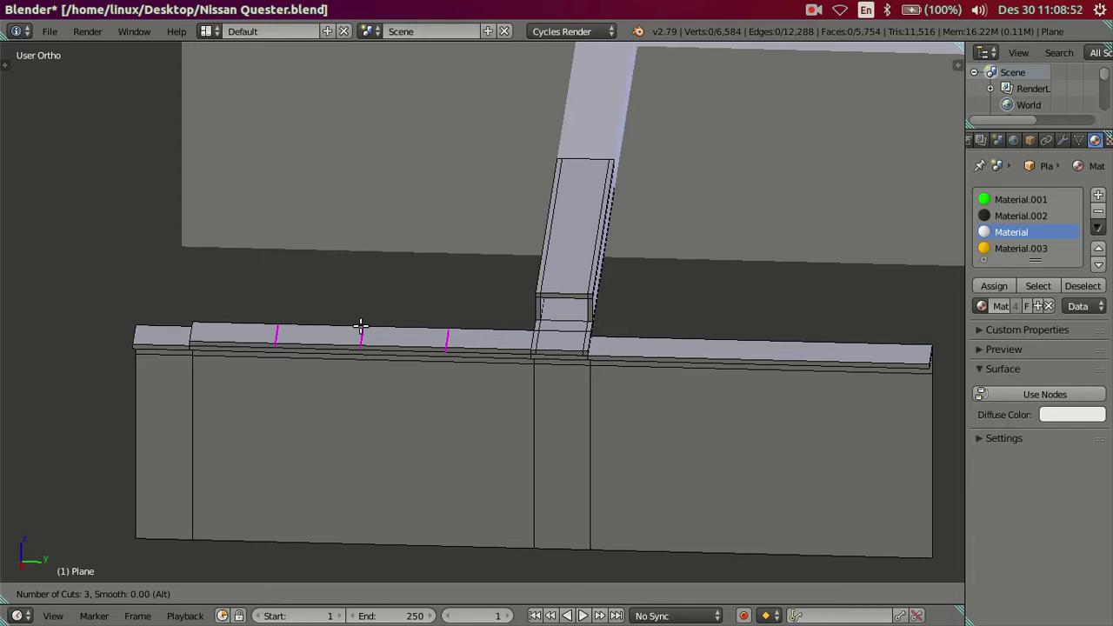
pyautogui.click(361, 326)
pyautogui.rightClick(372, 325)
pyautogui.moveTo(372, 325)
pyautogui.mouseDown(button='middle')
pyautogui.moveTo(455, 355)
pyautogui.moveTo(444, 333)
pyautogui.moveTo(423, 355)
pyautogui.moveTo(452, 362)
pyautogui.moveTo(435, 357)
pyautogui.mouseUp(button='middle')
# Dissolve one of the new edge loops on the flange.
pyautogui.keyDown('alt'); pyautogui.rightClick(223, 346); pyautogui.keyUp('alt')
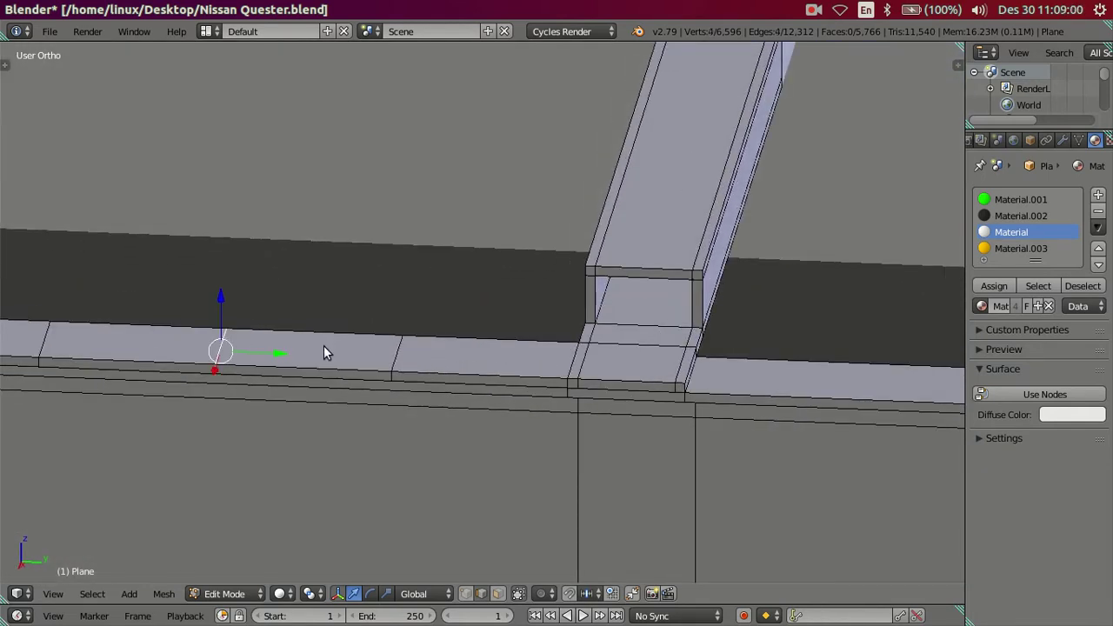
pyautogui.press('x')
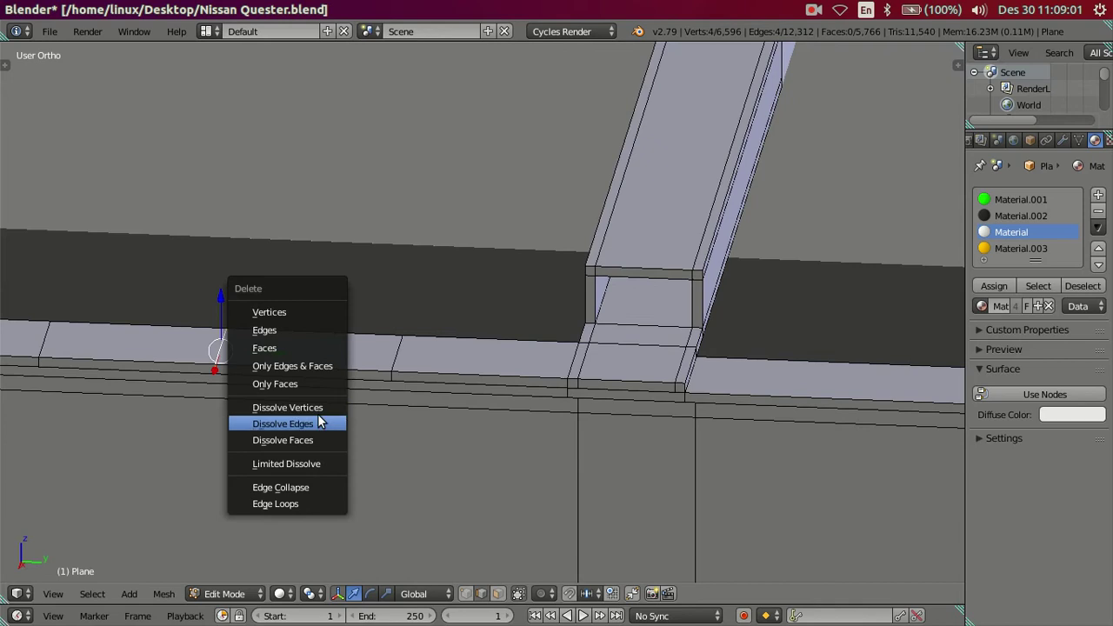
pyautogui.click(320, 422)
pyautogui.keyDown('shift'); pyautogui.moveTo(412, 356); pyautogui.dragTo(472, 348, button='middle'); pyautogui.keyUp('shift')
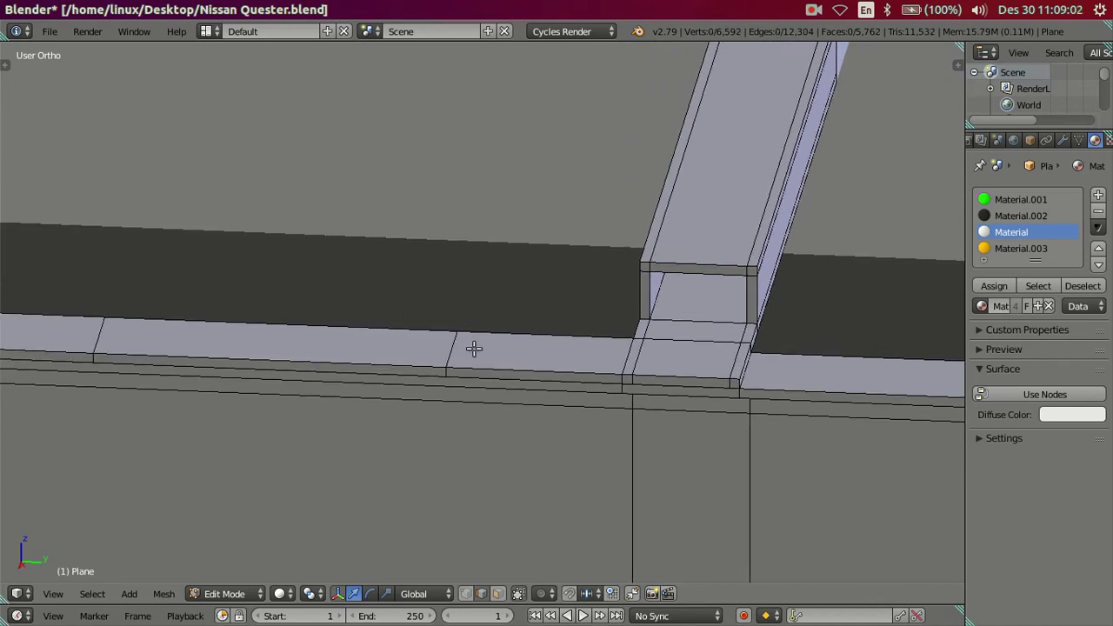
pyautogui.press('g')
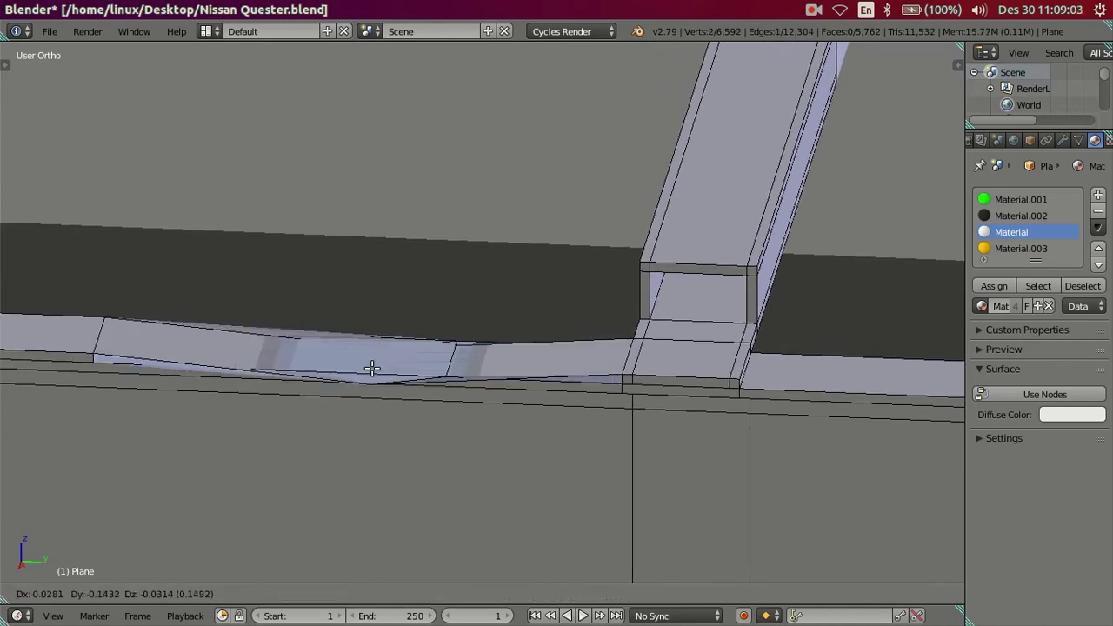
pyautogui.press('Escape')
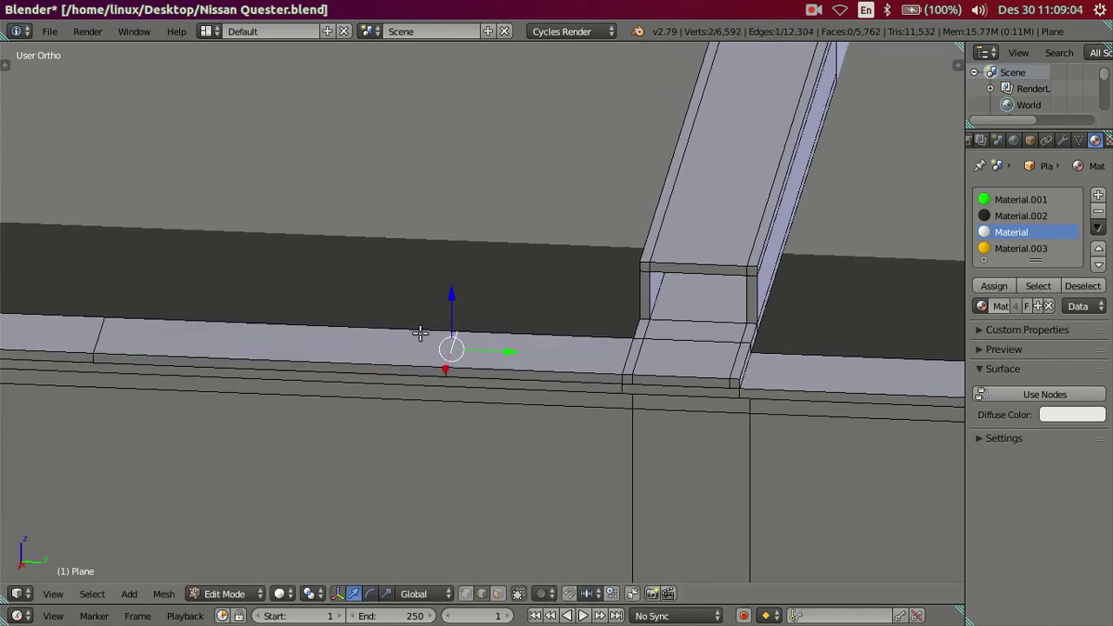
# Select the flange section's four edges and duplicate them in place.
pyautogui.press('a')
pyautogui.rightClick(452, 348)
pyautogui.keyDown('shift'); pyautogui.rightClick(352, 360); pyautogui.keyUp('shift')
pyautogui.keyDown('shift'); pyautogui.rightClick(217, 329); pyautogui.keyUp('shift')
pyautogui.keyDown('shift'); pyautogui.rightClick(102, 332); pyautogui.keyUp('shift')
pyautogui.hotkey('shift', 'd')
pyautogui.press('Escape')
pyautogui.moveTo(401, 264); pyautogui.dragTo(427, 326, button='middle')
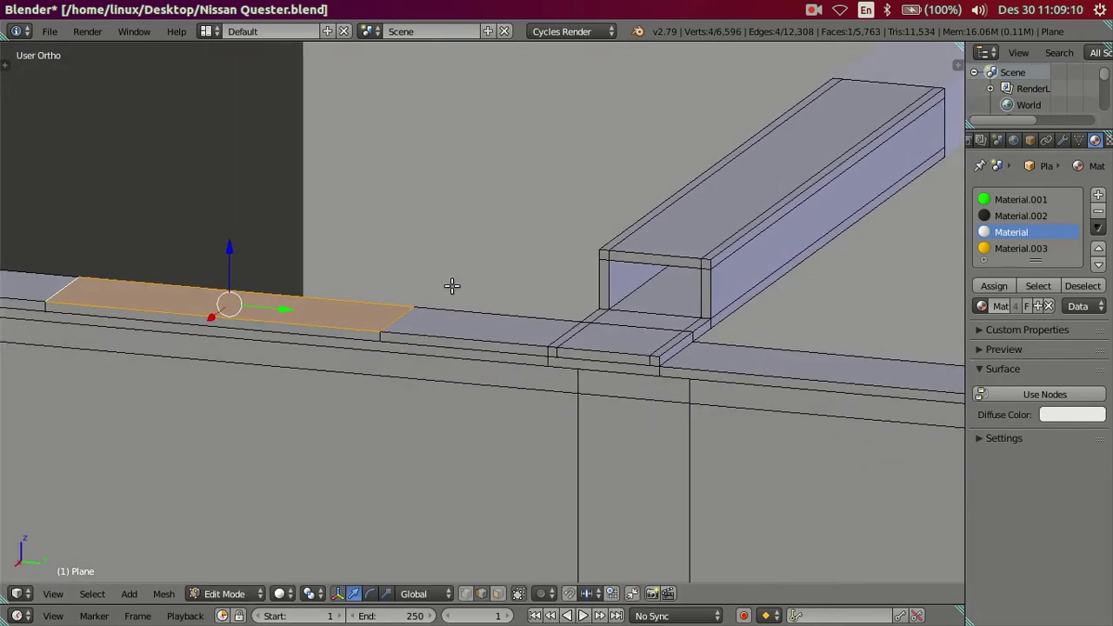
pyautogui.moveTo(539, 301)
pyautogui.mouseDown(button='middle')
pyautogui.moveTo(559, 325)
pyautogui.moveTo(592, 318)
pyautogui.moveTo(632, 344)
pyautogui.moveTo(577, 315)
pyautogui.moveTo(568, 257)
pyautogui.mouseUp(button='middle')
# Extrude the copied flange face upward into a raised block about 0.0742 high.
pyautogui.press('e')
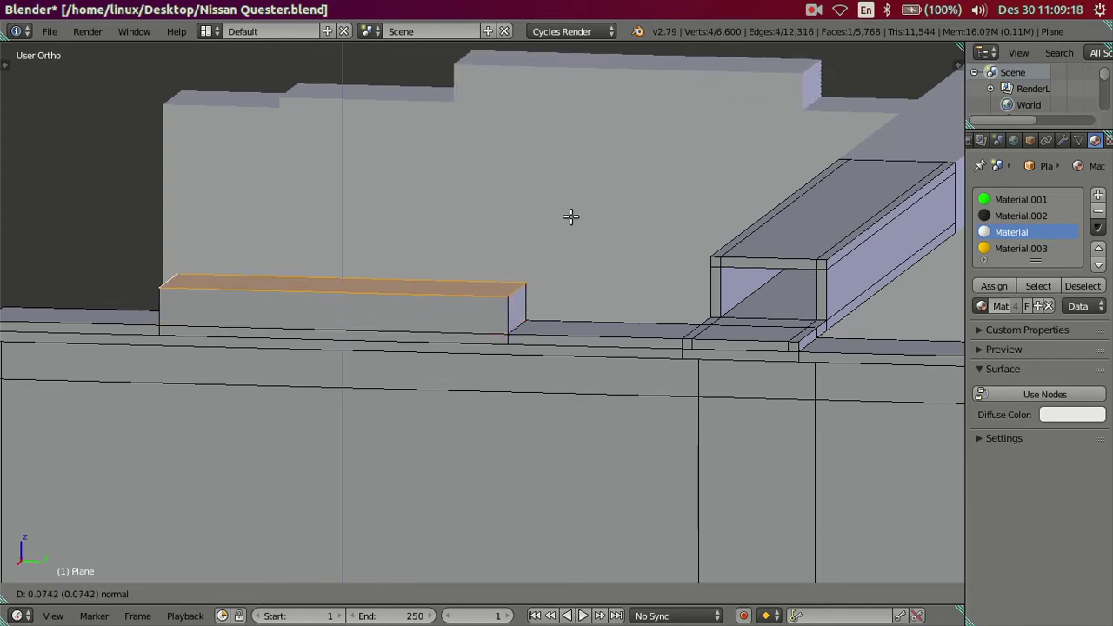
pyautogui.press('-')
pyautogui.press('Return')
pyautogui.moveTo(548, 346)
pyautogui.mouseDown(button='middle')
pyautogui.moveTo(388, 396)
pyautogui.moveTo(413, 391)
pyautogui.moveTo(405, 377)
pyautogui.mouseUp(button='middle')
pyautogui.press('a')
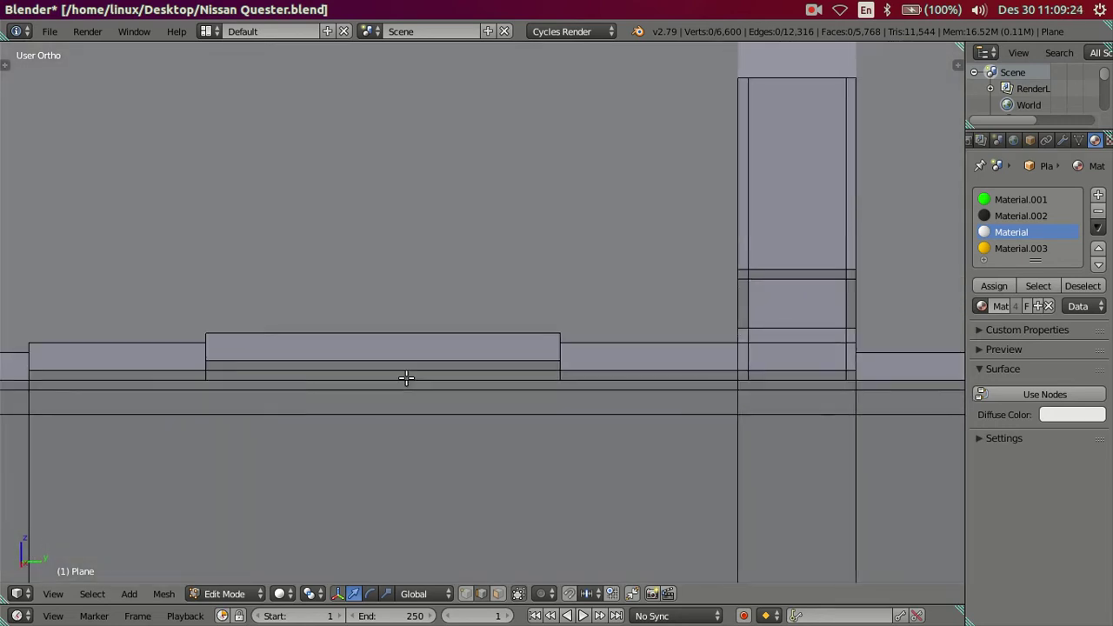
# Add 15 loop cuts to the block, dissolve them, then open the reference truck photo.
pyautogui.hotkey('ctrl', 'r')
pyautogui.write('15')
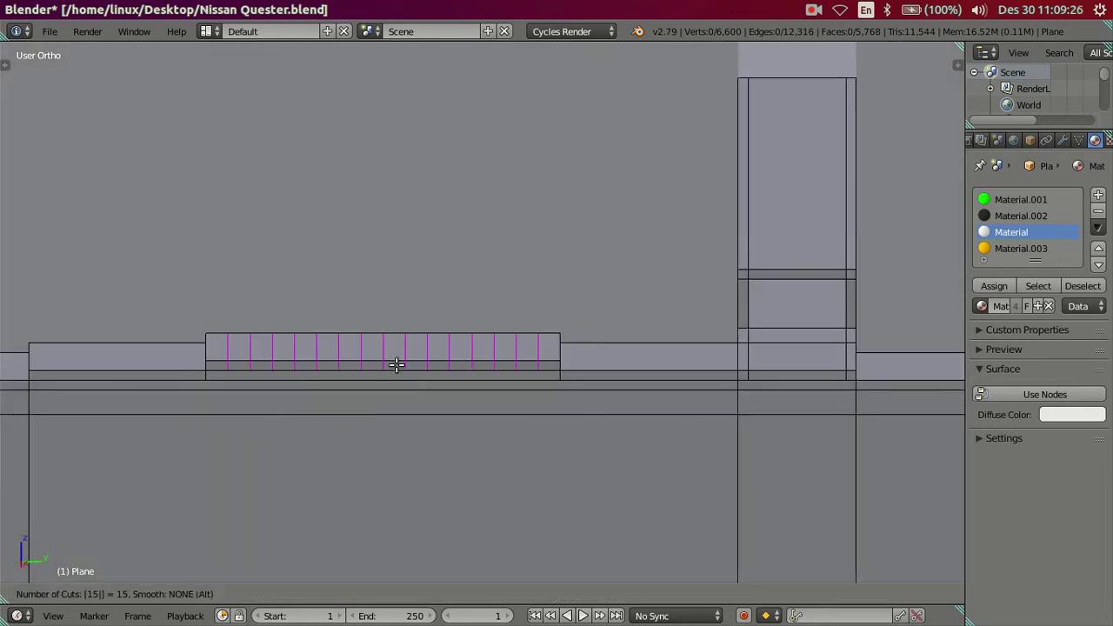
pyautogui.click(393, 366)
pyautogui.rightClick(261, 350)
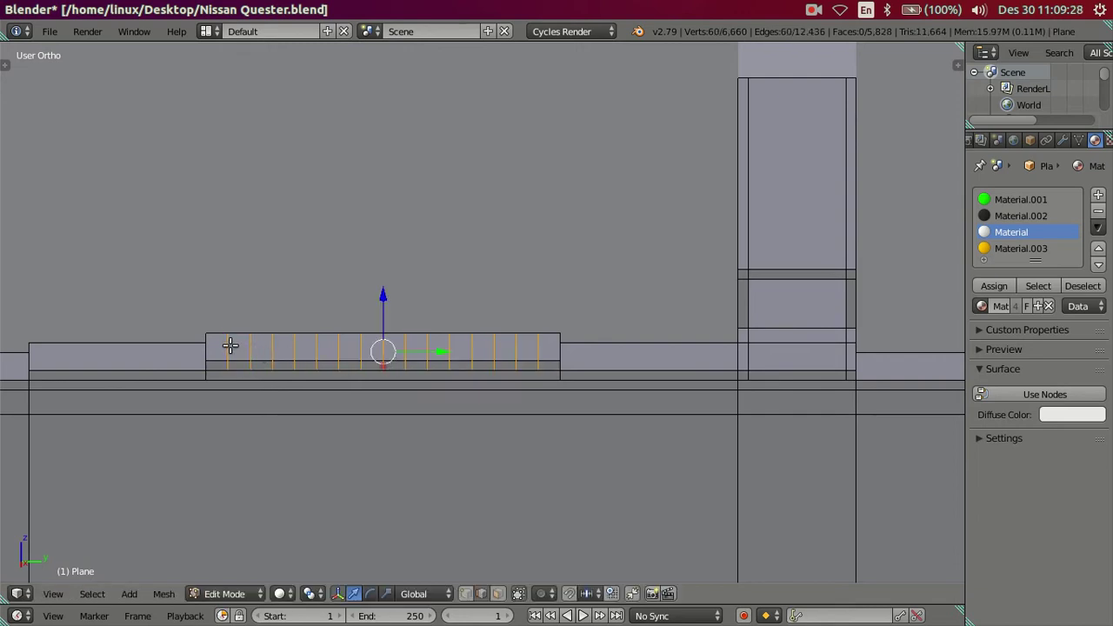
pyautogui.press('x')
pyautogui.click(719, 358)
pyautogui.moveTo(718, 358)
pyautogui.mouseDown(button='middle')
pyautogui.moveTo(637, 383)
pyautogui.moveTo(511, 394)
pyautogui.moveTo(511, 456)
pyautogui.mouseUp(button='middle')
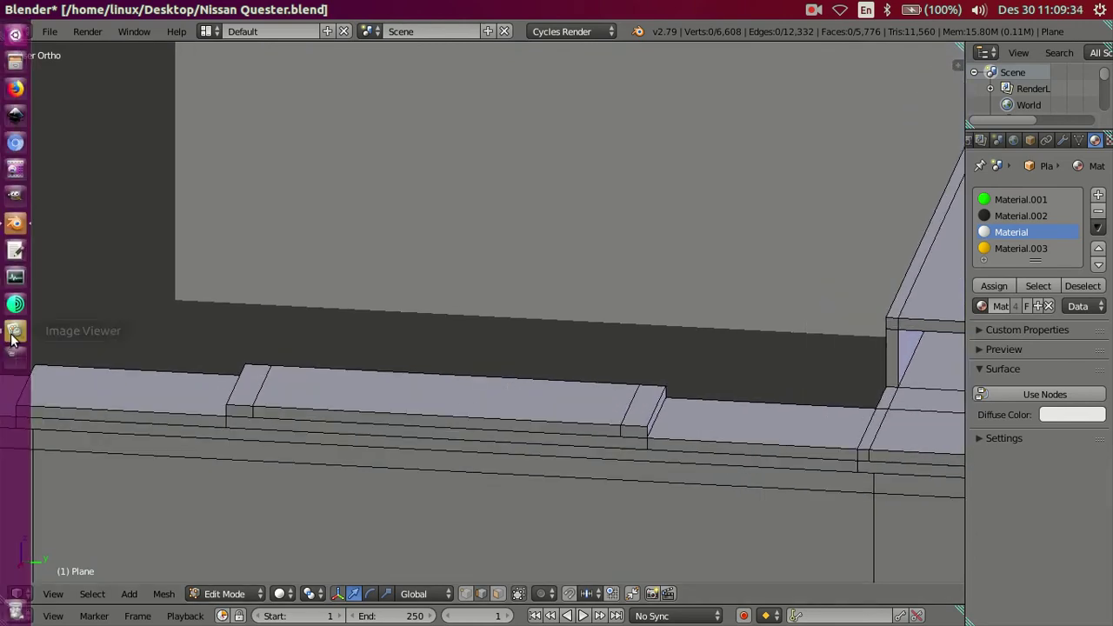
pyautogui.click(13, 333)
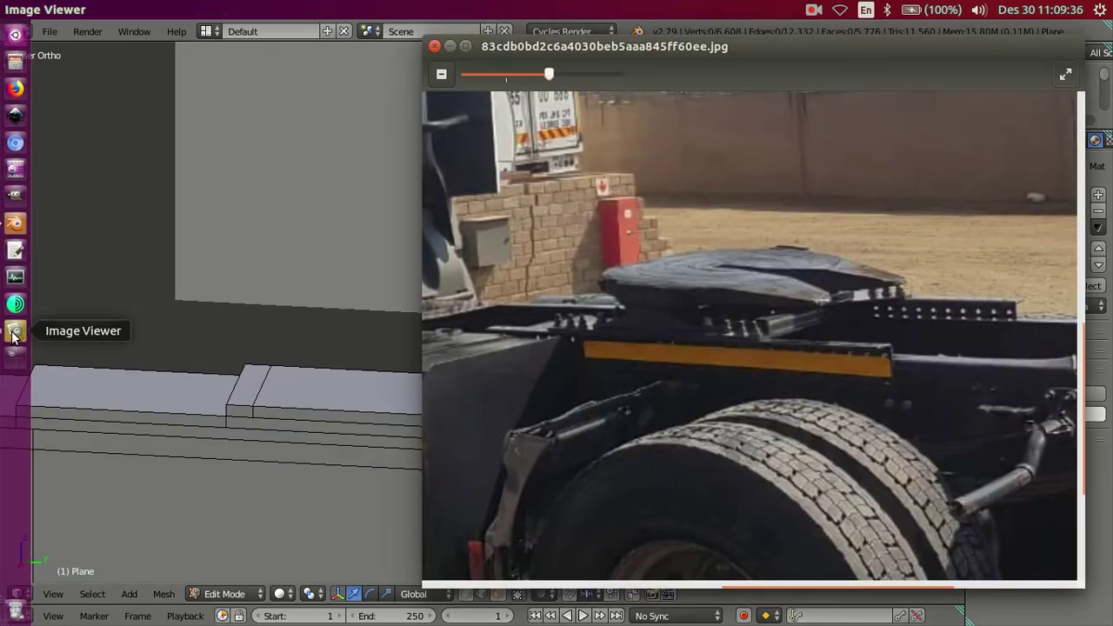
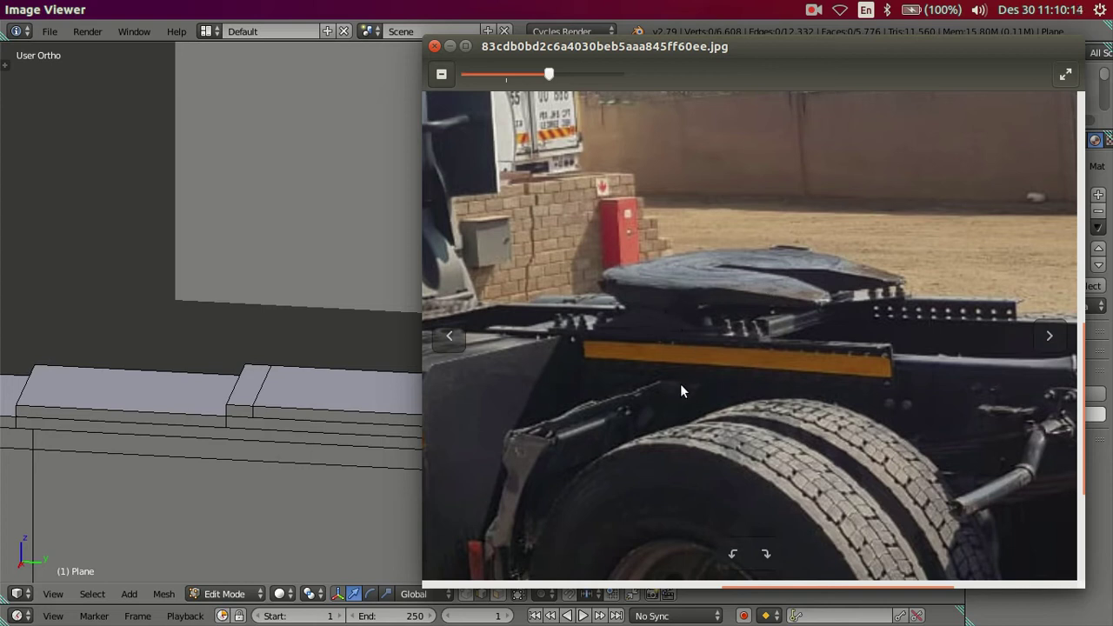
# Add an edge loop across the sloped top plank and shift it along X.
pyautogui.click(408, 409)
pyautogui.moveTo(300, 427)
pyautogui.mouseDown(button='middle')
pyautogui.moveTo(266, 427)
pyautogui.moveTo(577, 435)
pyautogui.moveTo(519, 455)
pyautogui.mouseUp(button='middle')
pyautogui.hotkey('ctrl', 'r')
pyautogui.click(537, 463)
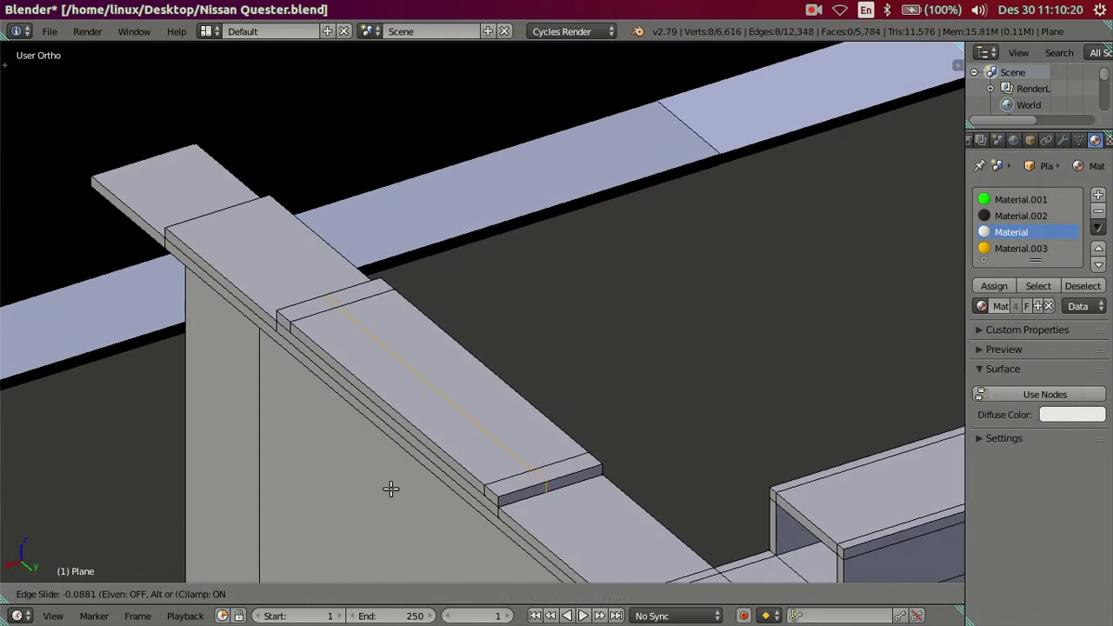
pyautogui.rightClick(366, 497)
pyautogui.press('g')
pyautogui.press('x')
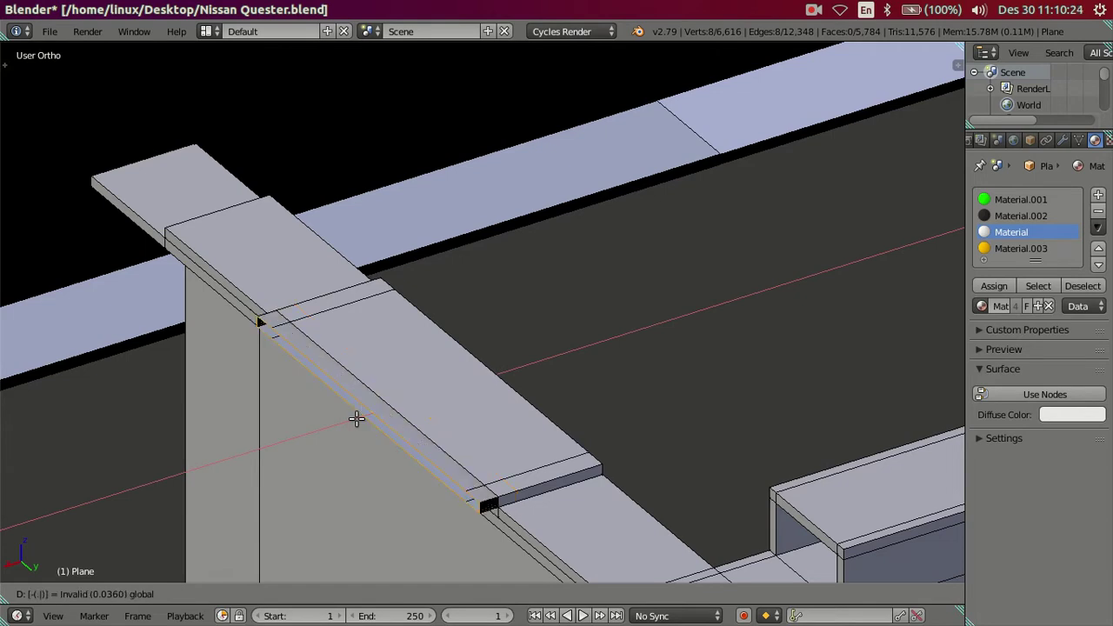
pyautogui.press('Return')
# Check the bracket against the truck reference photo and add a second plank loop cut.
pyautogui.moveTo(437, 424)
pyautogui.mouseDown(button='middle')
pyautogui.moveTo(479, 504)
pyautogui.moveTo(467, 507)
pyautogui.moveTo(454, 452)
pyautogui.moveTo(765, 166)
pyautogui.moveTo(559, 459)
pyautogui.mouseUp(button='middle')
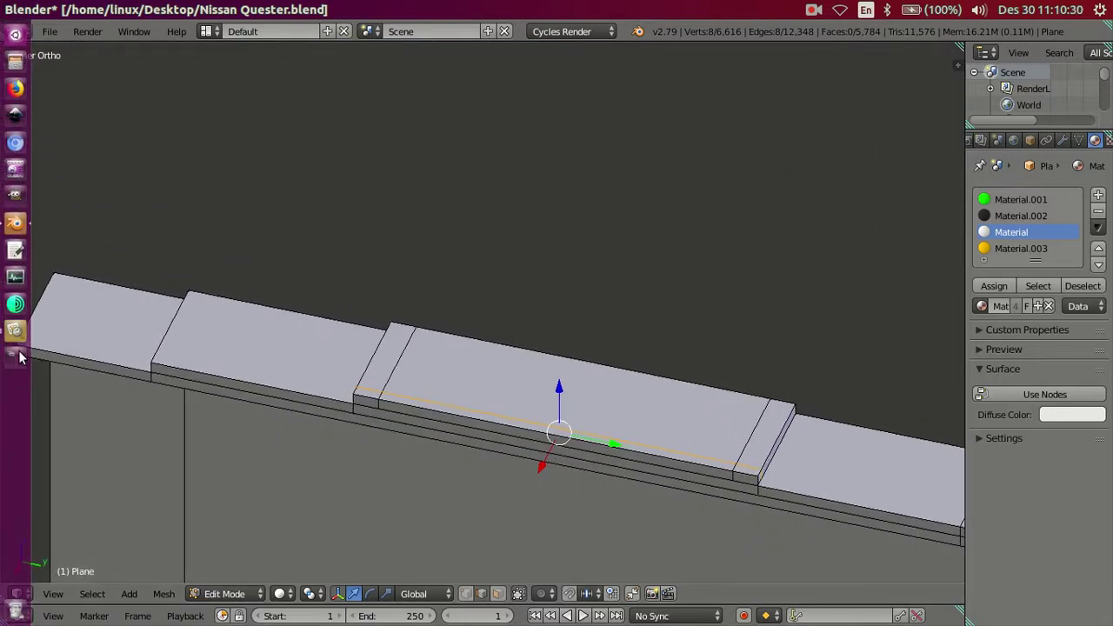
pyautogui.click(16, 331)
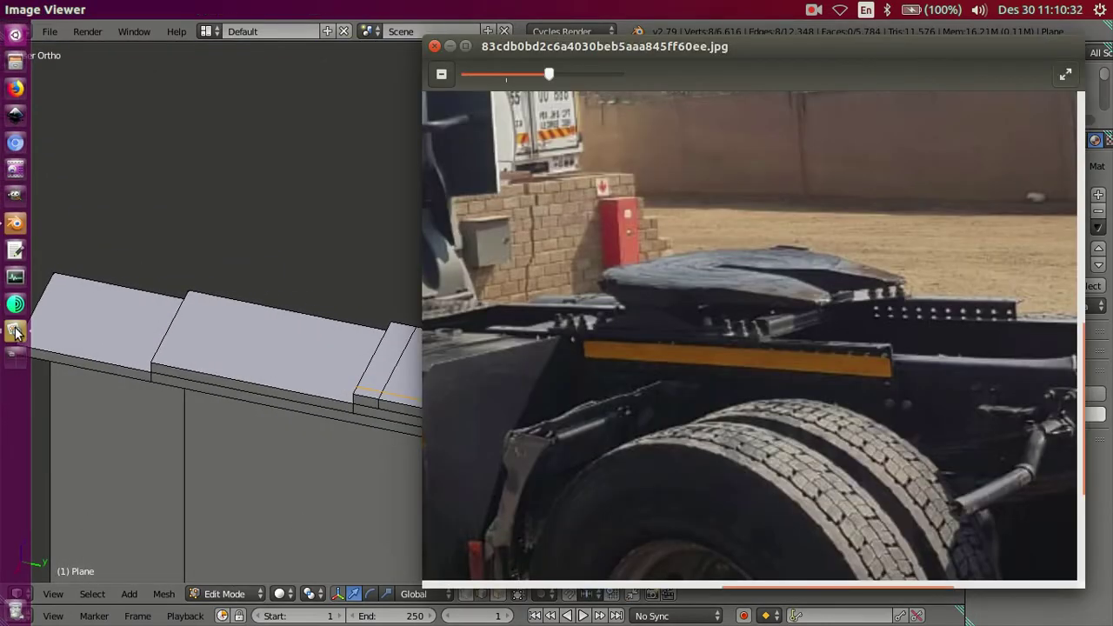
pyautogui.click(156, 456)
pyautogui.hotkey('ctrl', 'r')
pyautogui.click(389, 359)
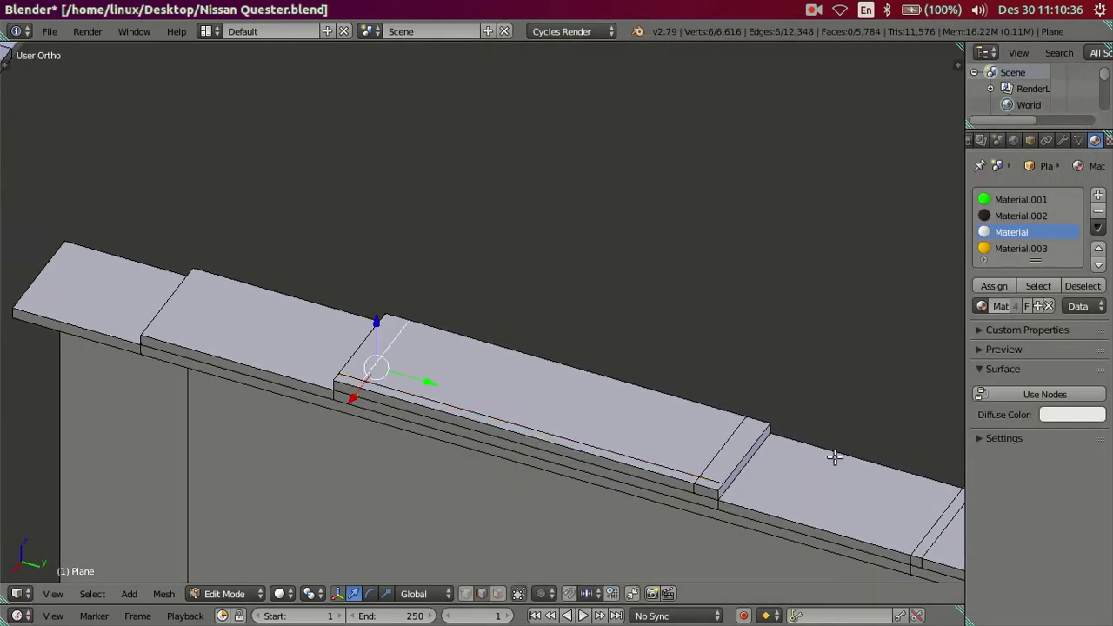
# Dissolve the stray edge loop from the plank.
pyautogui.click(736, 444)
pyautogui.press('x')
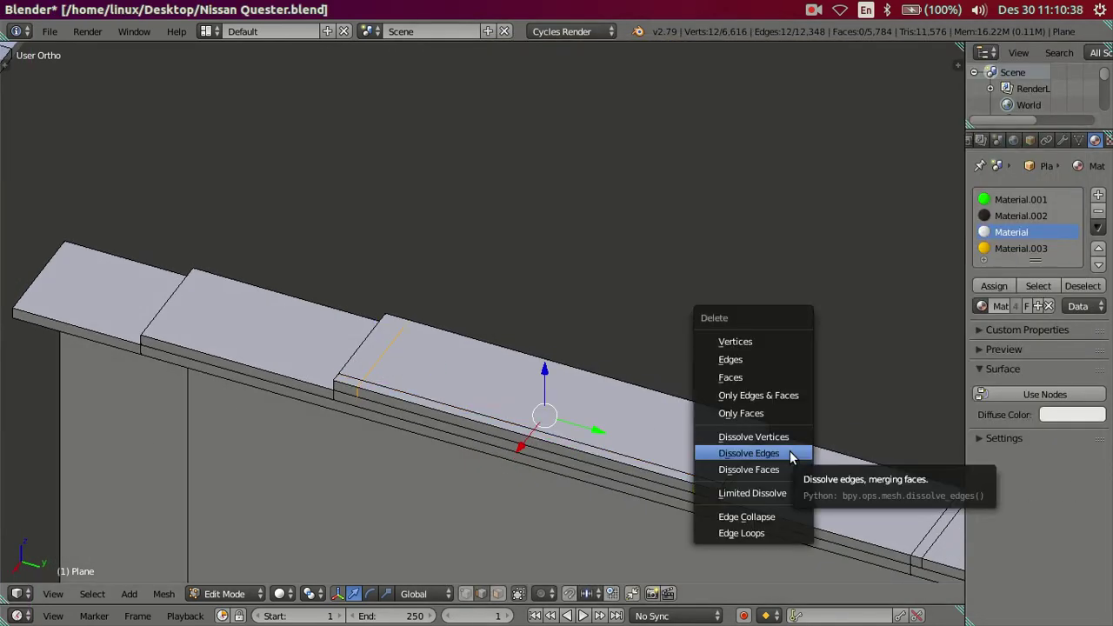
pyautogui.click(774, 454)
pyautogui.keyDown('shift'); pyautogui.moveTo(674, 448); pyautogui.dragTo(644, 426, button='middle'); pyautogui.keyUp('shift')
# Add loop cuts near both ends of the middle plank, sliding each along Y.
pyautogui.hotkey('ctrl', 'r')
pyautogui.click(647, 378)
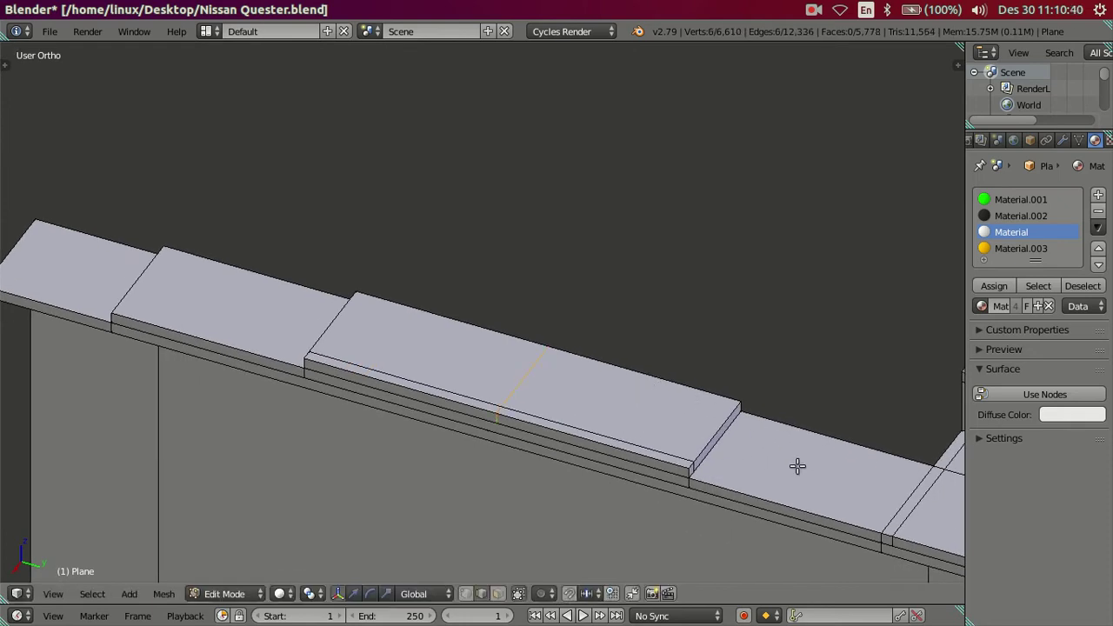
pyautogui.click(327, 201)
pyautogui.moveTo(768, 464); pyautogui.dragTo(725, 446)
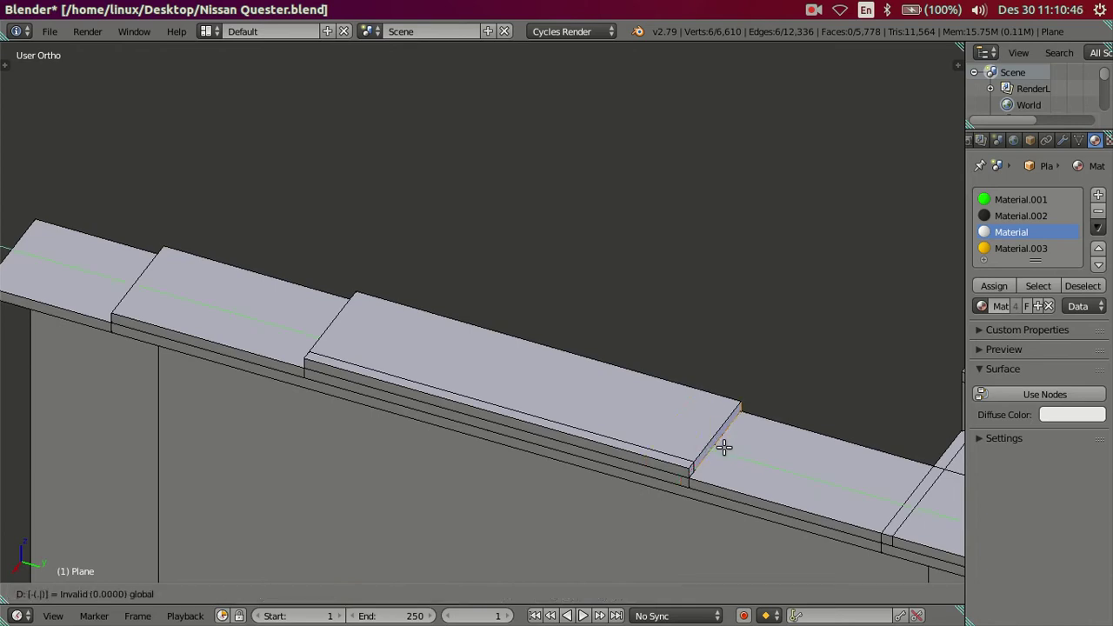
pyautogui.moveTo(724, 446); pyautogui.dragTo(723, 446)
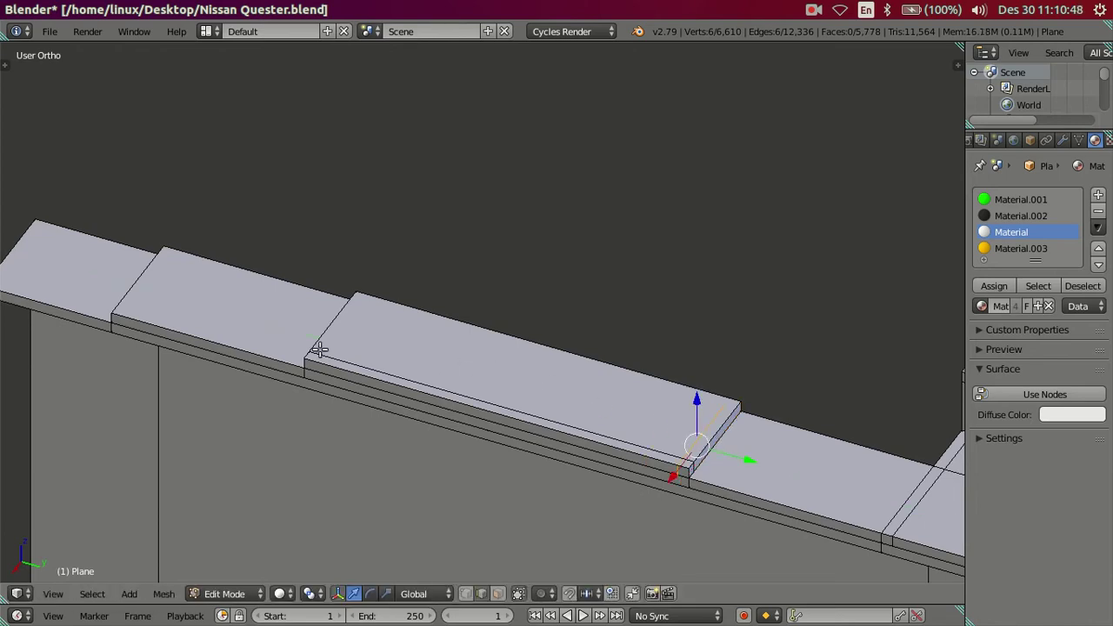
pyautogui.hotkey('ctrl', 'r')
pyautogui.click(348, 357)
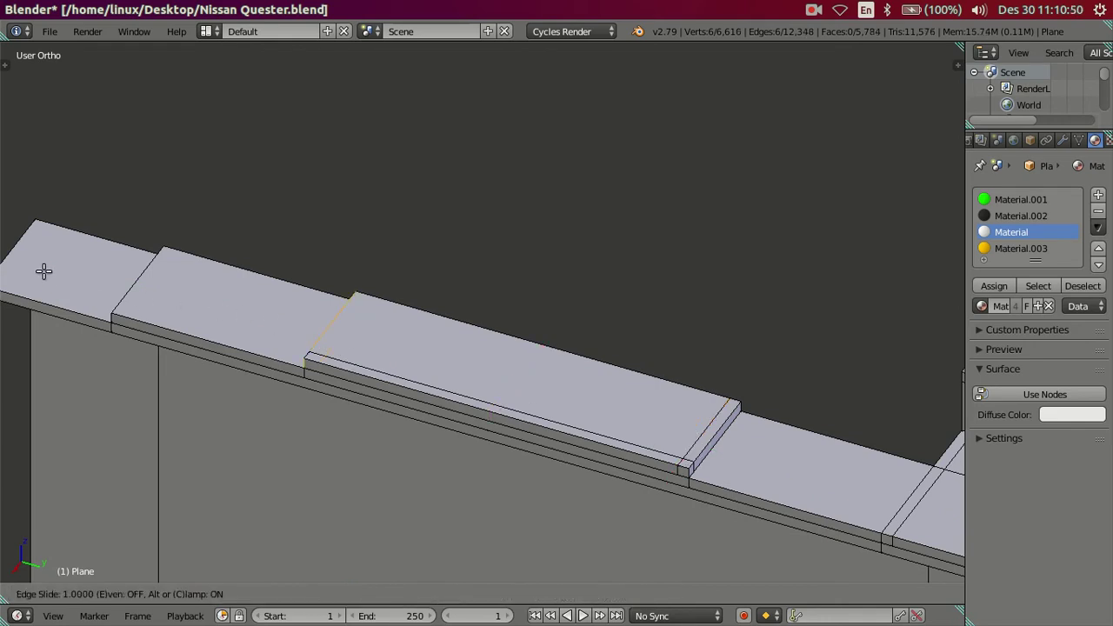
pyautogui.click(259, 326)
pyautogui.press('g')
pyautogui.press('y')
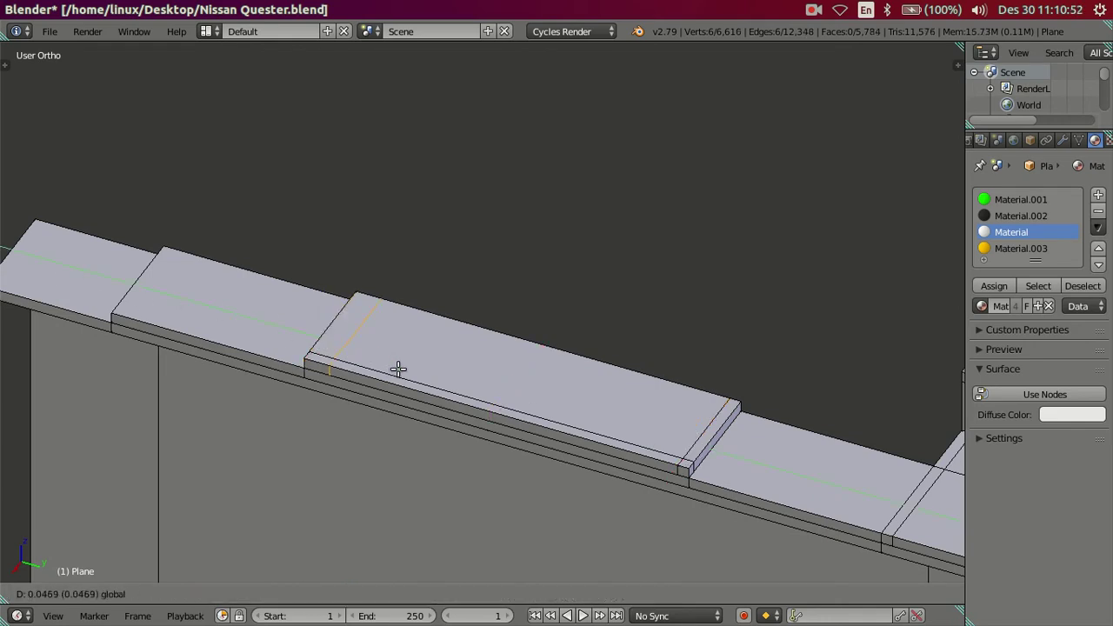
pyautogui.write('.02')
pyautogui.press('Return')
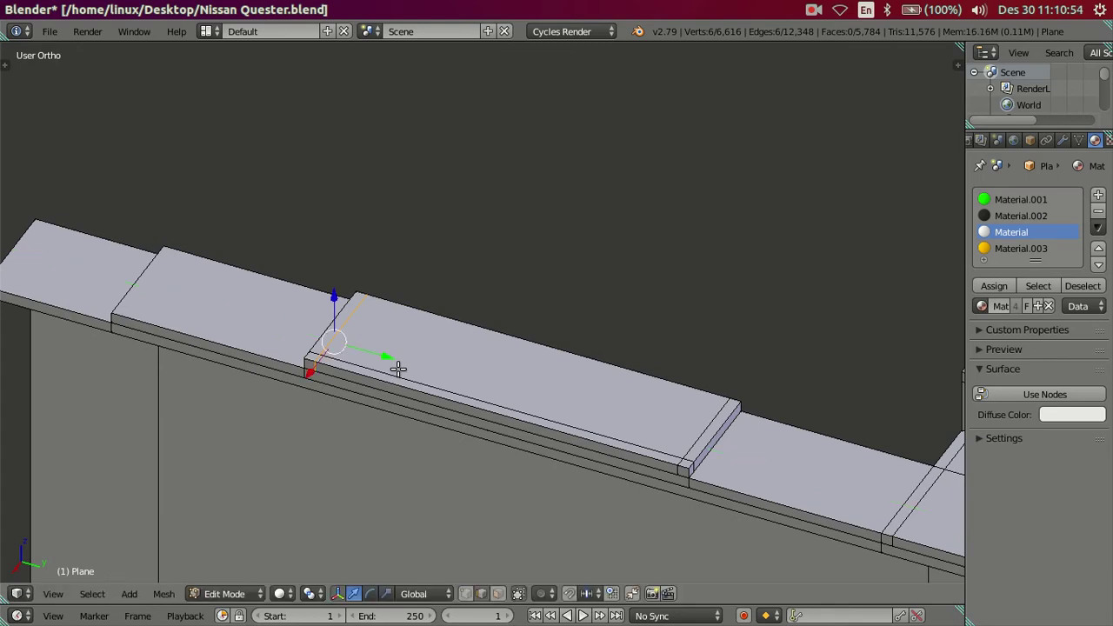
# Select the inner border edges on the middle plank's top.
pyautogui.moveTo(523, 396); pyautogui.dragTo(548, 392, button='middle')
pyautogui.press('a')
pyautogui.moveTo(684, 423)
pyautogui.mouseDown(button='middle')
pyautogui.moveTo(605, 388)
pyautogui.moveTo(611, 437)
pyautogui.mouseUp(button='middle')
pyautogui.rightClick(611, 438)
pyautogui.keyDown('shift'); pyautogui.rightClick(543, 421); pyautogui.keyUp('shift')
pyautogui.keyDown('shift'); pyautogui.rightClick(323, 293); pyautogui.keyUp('shift')
pyautogui.moveTo(522, 417)
pyautogui.mouseDown(button='middle')
pyautogui.moveTo(559, 459)
pyautogui.moveTo(583, 383)
pyautogui.moveTo(560, 368)
pyautogui.moveTo(589, 394)
pyautogui.moveTo(551, 377)
pyautogui.moveTo(568, 348)
pyautogui.mouseUp(button='middle')
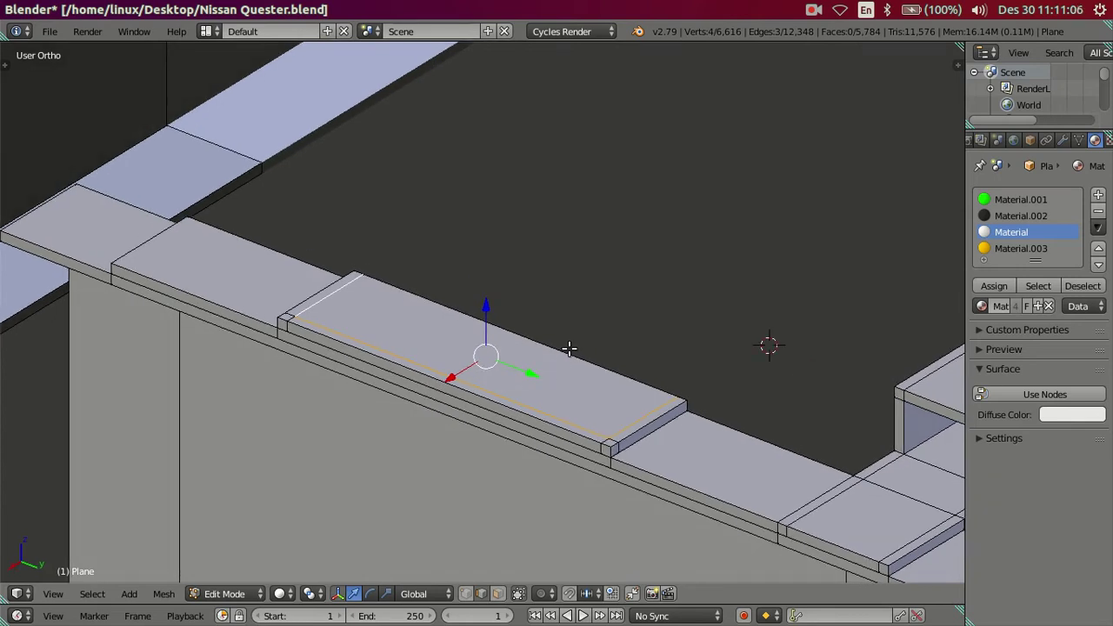
# Add a lengthwise loop on the sloped plank, shifted exactly 0.01 along X.
pyautogui.press('a')
pyautogui.moveTo(720, 446); pyautogui.dragTo(652, 450, button='middle')
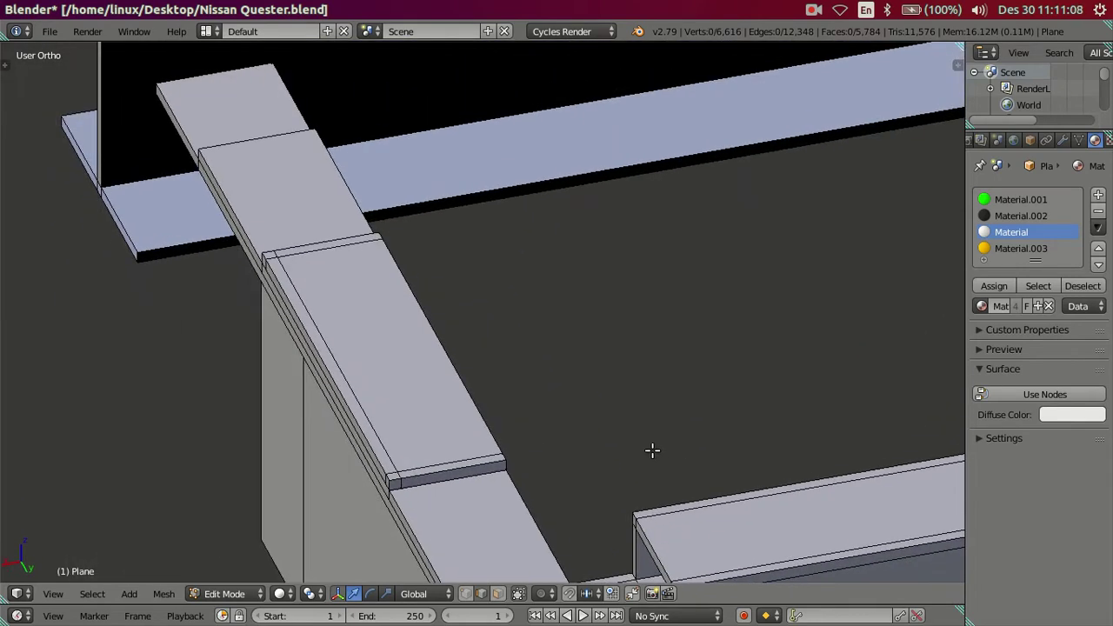
pyautogui.keyDown('shift'); pyautogui.moveTo(551, 435); pyautogui.dragTo(563, 454, button='middle'); pyautogui.keyUp('shift')
pyautogui.hotkey('ctrl', 'r')
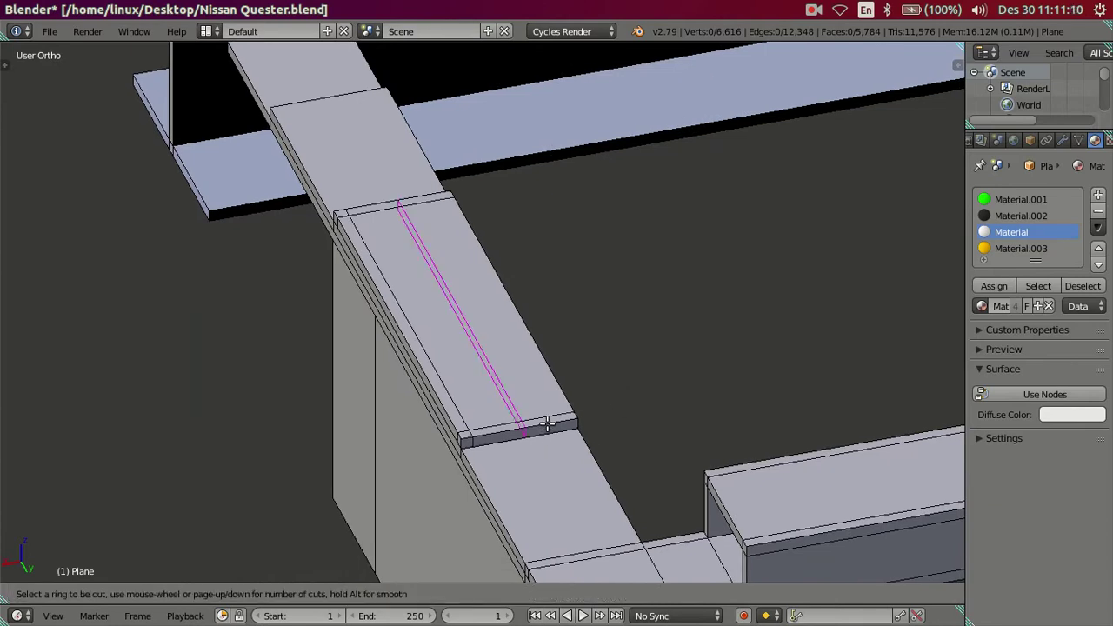
pyautogui.click(678, 406)
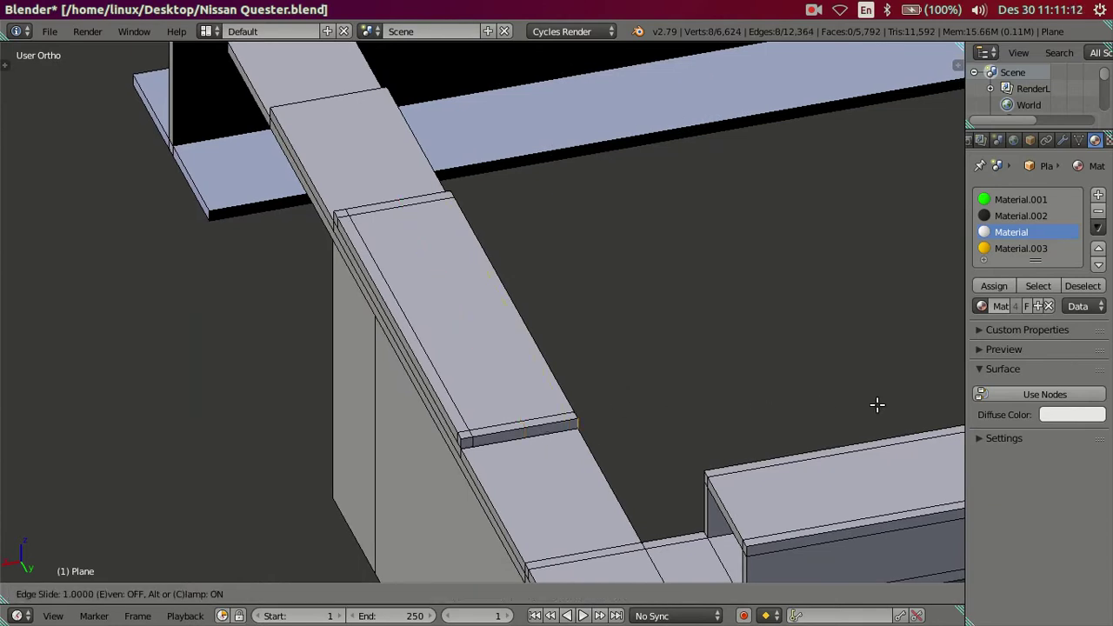
pyautogui.click(878, 404)
pyautogui.write('gx')
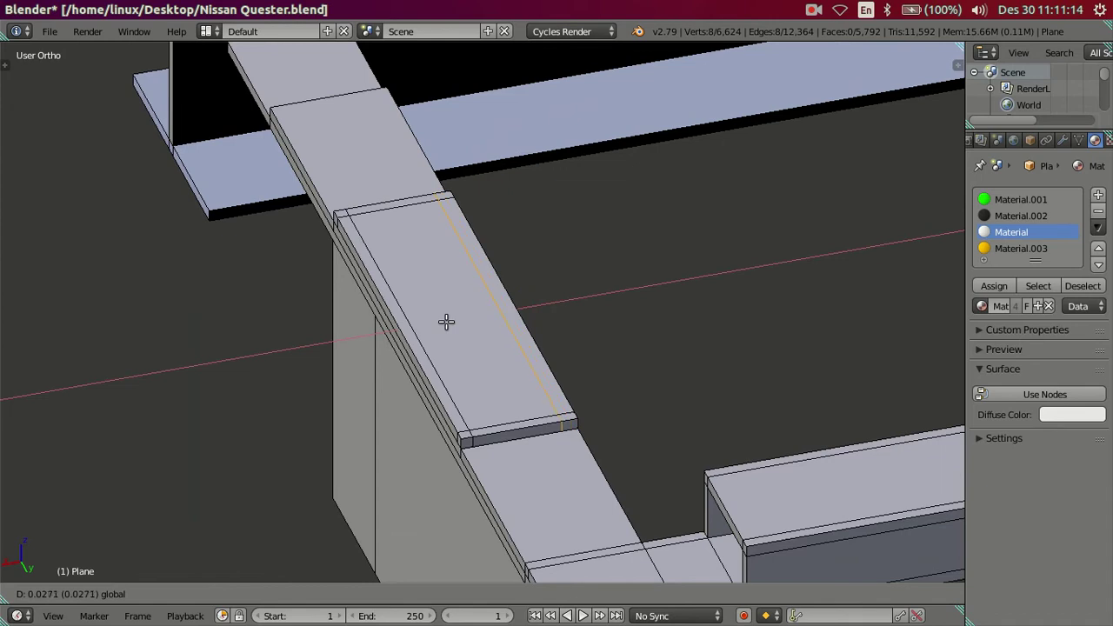
pyautogui.write('.01')
pyautogui.press('Return')
# Select the four edges outlining the inner face on the plank top.
pyautogui.press('a')
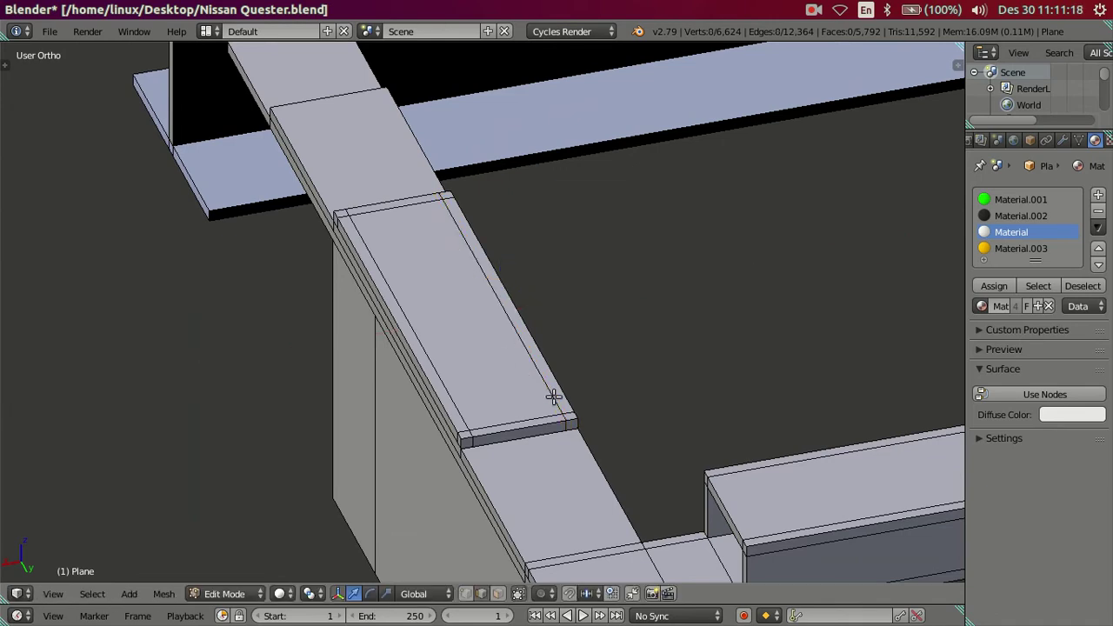
pyautogui.moveTo(554, 397); pyautogui.dragTo(564, 426, button='middle')
pyautogui.rightClick(563, 433)
pyautogui.keyDown('shift'); pyautogui.rightClick(490, 398); pyautogui.keyUp('shift')
pyautogui.keyDown('shift'); pyautogui.rightClick(532, 336); pyautogui.keyUp('shift')
pyautogui.keyDown('shift'); pyautogui.rightClick(396, 220); pyautogui.keyUp('shift')
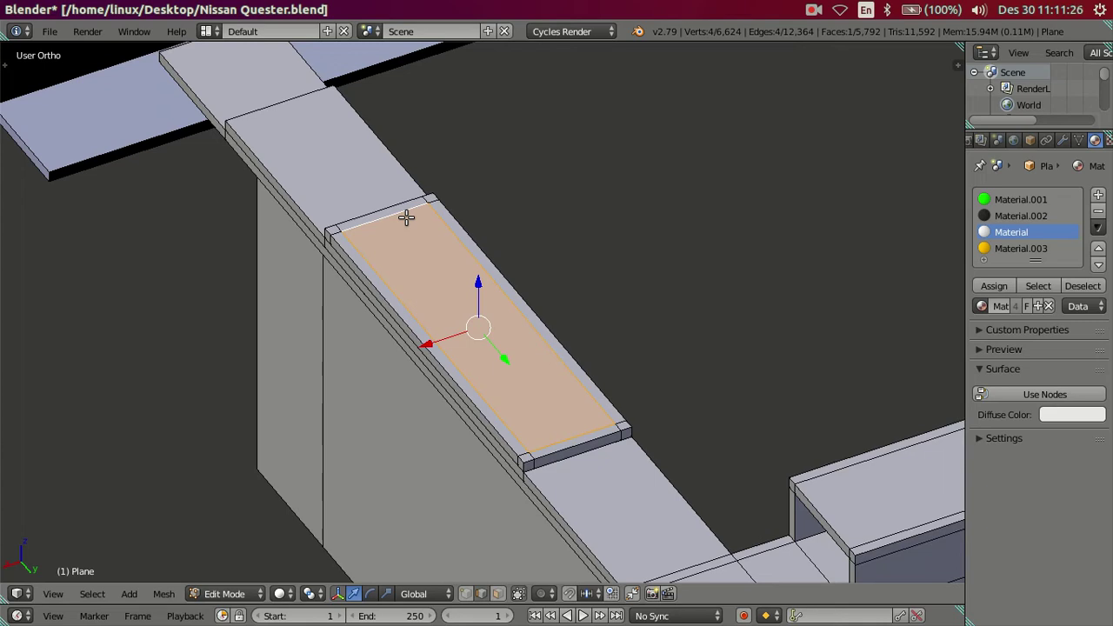
# Switch to Right Ortho view and extrude the inner face upward.
pyautogui.moveTo(455, 176)
pyautogui.mouseDown(button='middle')
pyautogui.moveTo(504, 214)
pyautogui.moveTo(524, 259)
pyautogui.moveTo(570, 267)
pyautogui.moveTo(568, 255)
pyautogui.moveTo(517, 246)
pyautogui.moveTo(443, 243)
pyautogui.moveTo(447, 261)
pyautogui.moveTo(434, 248)
pyautogui.moveTo(522, 224)
pyautogui.moveTo(582, 258)
pyautogui.mouseUp(button='middle')
pyautogui.scroll(-2, 539, 224)
pyautogui.press('KP_3')
pyautogui.press('e')
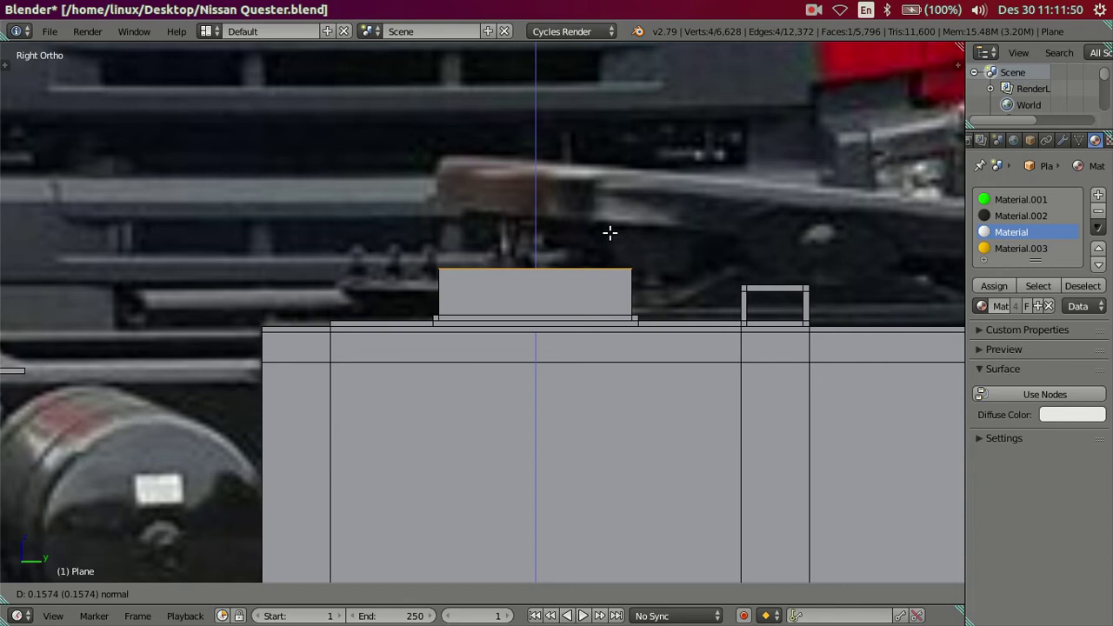
# Confirm the extrusion and scale the block's top edge narrower along Y.
pyautogui.click(610, 233)
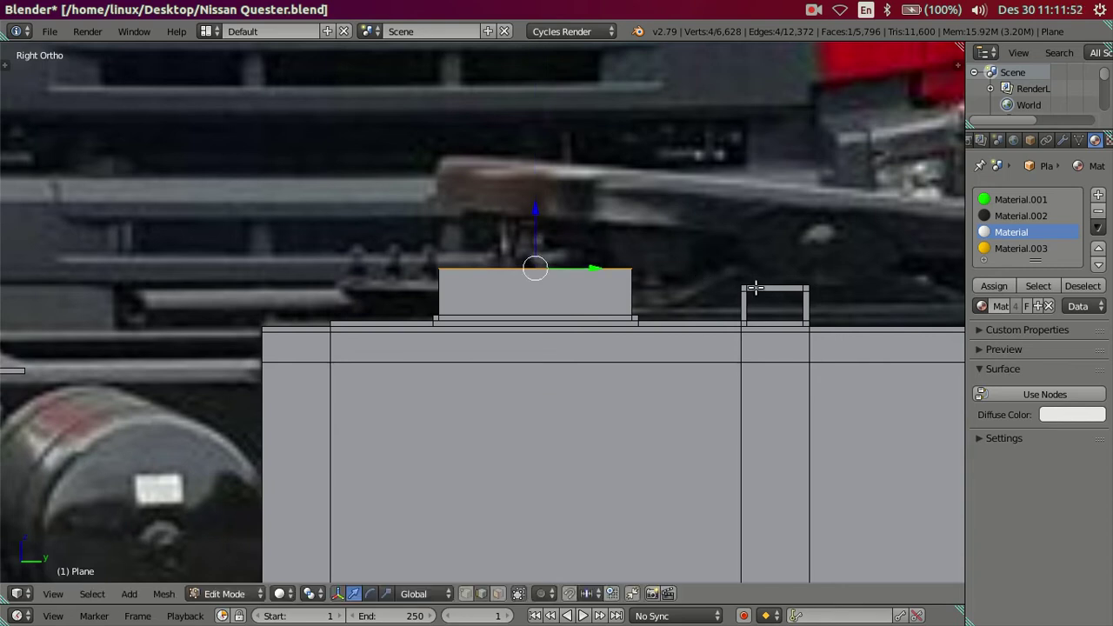
pyautogui.press('s')
pyautogui.press('y')
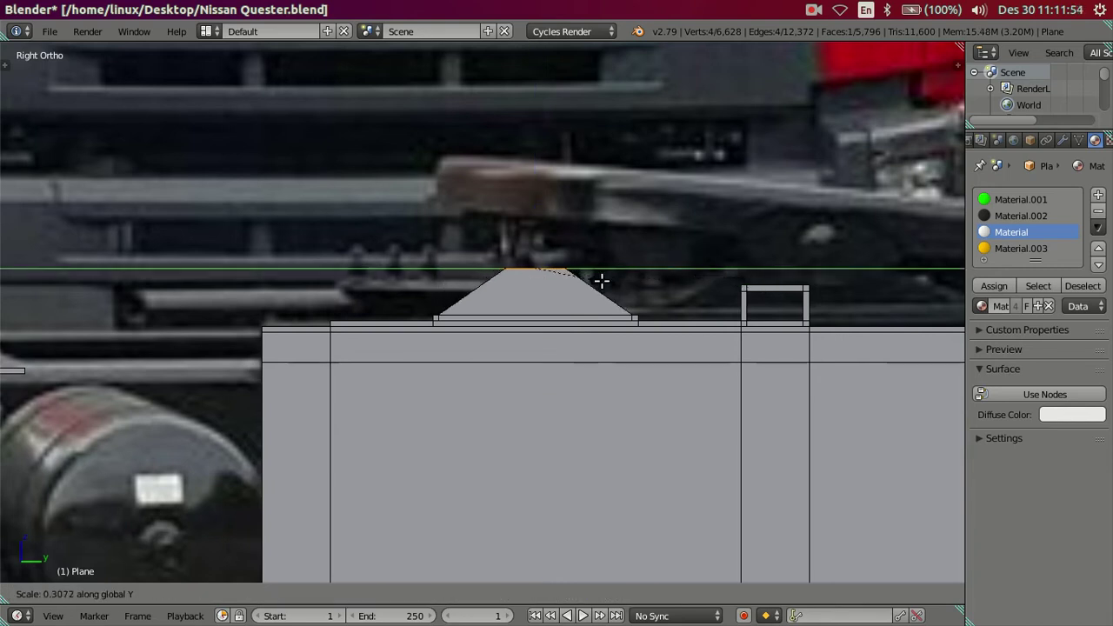
pyautogui.click(601, 281)
# Compare the tapered cap with the truck photo, then orbit back out of side view.
pyautogui.click(10, 336)
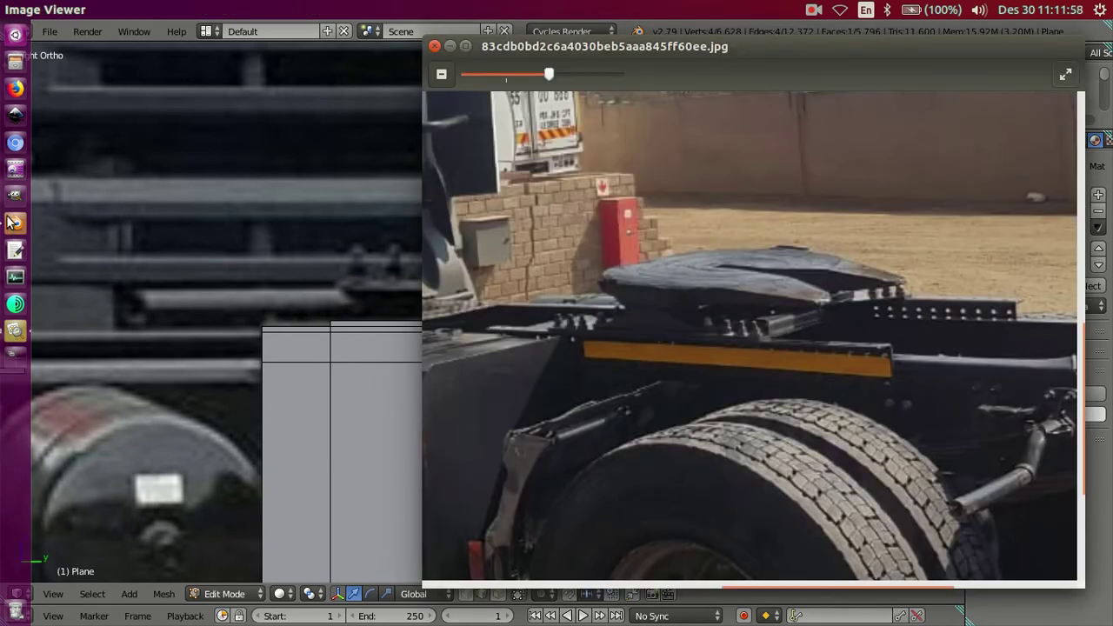
pyautogui.click(10, 221)
pyautogui.moveTo(536, 214); pyautogui.dragTo(541, 215)
pyautogui.press('g')
pyautogui.press('y')
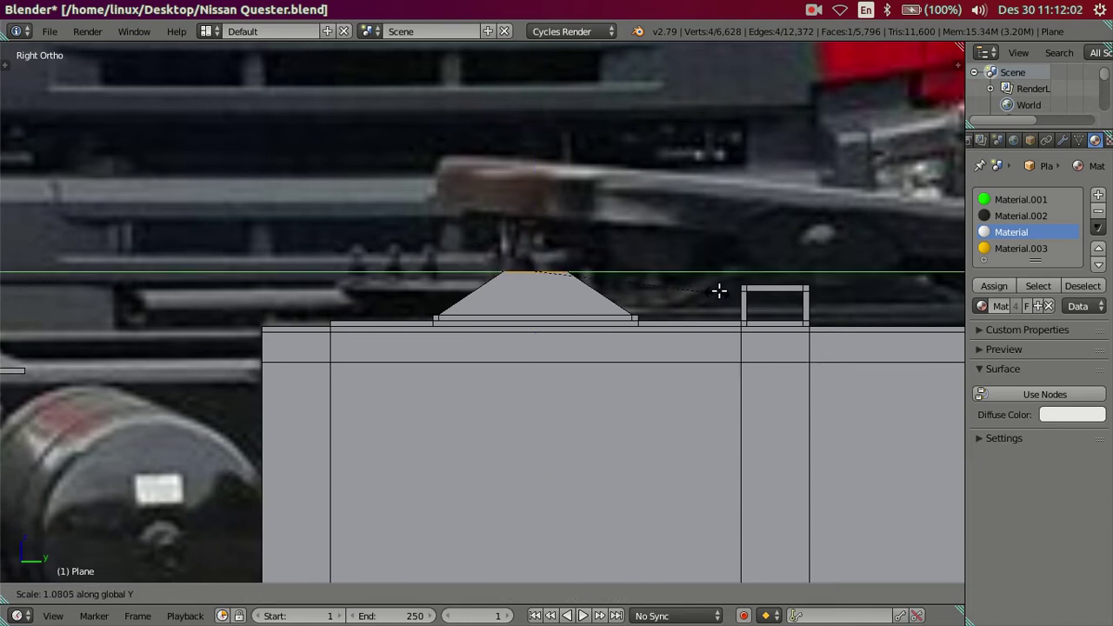
pyautogui.rightClick(729, 291)
pyautogui.moveTo(729, 292)
pyautogui.mouseDown(button='middle')
pyautogui.moveTo(652, 328)
pyautogui.moveTo(492, 343)
pyautogui.moveTo(522, 368)
pyautogui.moveTo(566, 318)
pyautogui.moveTo(585, 323)
pyautogui.moveTo(632, 415)
pyautogui.moveTo(619, 263)
pyautogui.moveTo(619, 322)
pyautogui.moveTo(406, 316)
pyautogui.moveTo(385, 281)
pyautogui.moveTo(398, 353)
pyautogui.moveTo(398, 296)
pyautogui.moveTo(402, 348)
pyautogui.moveTo(391, 311)
pyautogui.moveTo(435, 343)
pyautogui.moveTo(666, 252)
pyautogui.moveTo(678, 313)
pyautogui.moveTo(623, 359)
pyautogui.moveTo(704, 296)
pyautogui.moveTo(481, 343)
pyautogui.moveTo(447, 319)
pyautogui.mouseUp(button='middle')
pyautogui.press('a')
pyautogui.scroll(-2, 651, 328)
pyautogui.scroll(3, 504, 326)
# Add a loop cut across the raised cap with a -0.02 slide offset.
pyautogui.scroll(3, 437, 316)
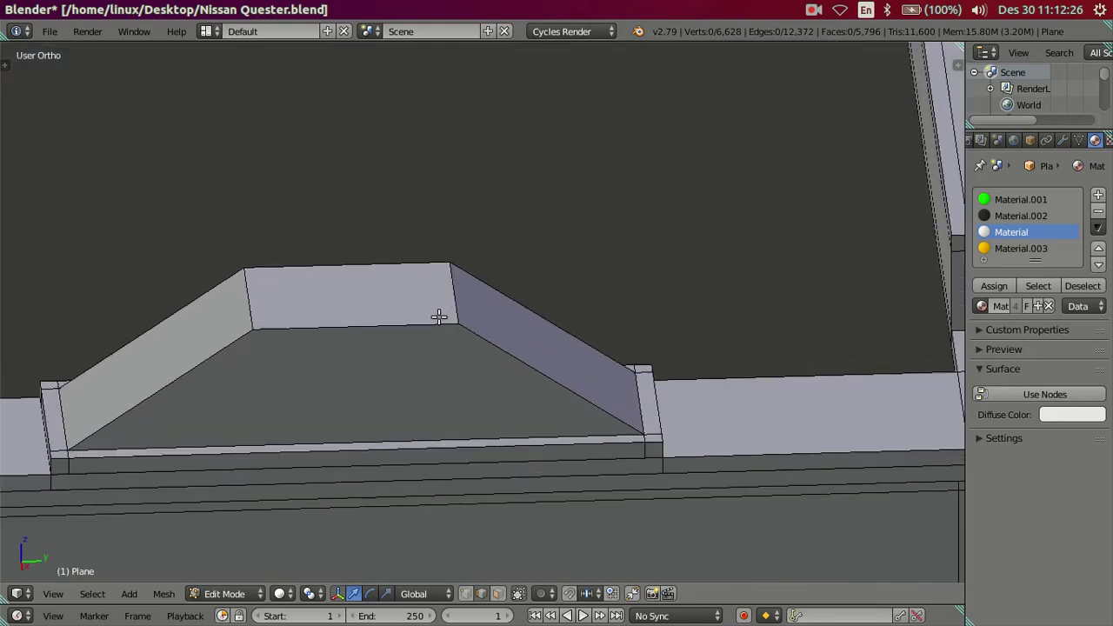
pyautogui.hotkey('ctrl', 'r')
pyautogui.click(415, 329)
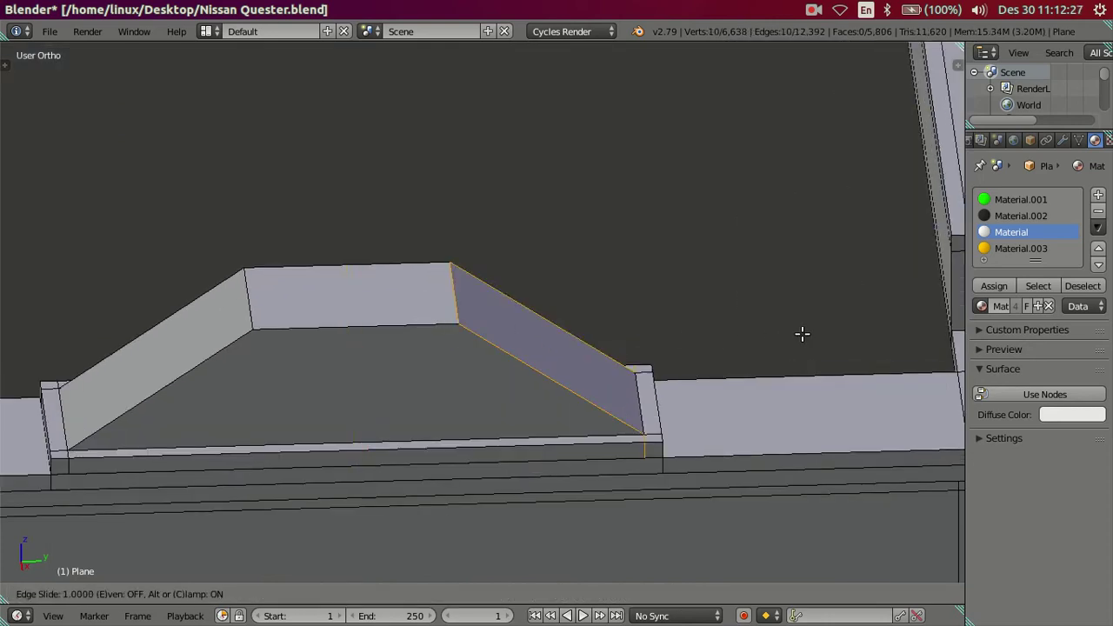
pyautogui.click(928, 333)
pyautogui.moveTo(654, 384); pyautogui.dragTo(632, 382)
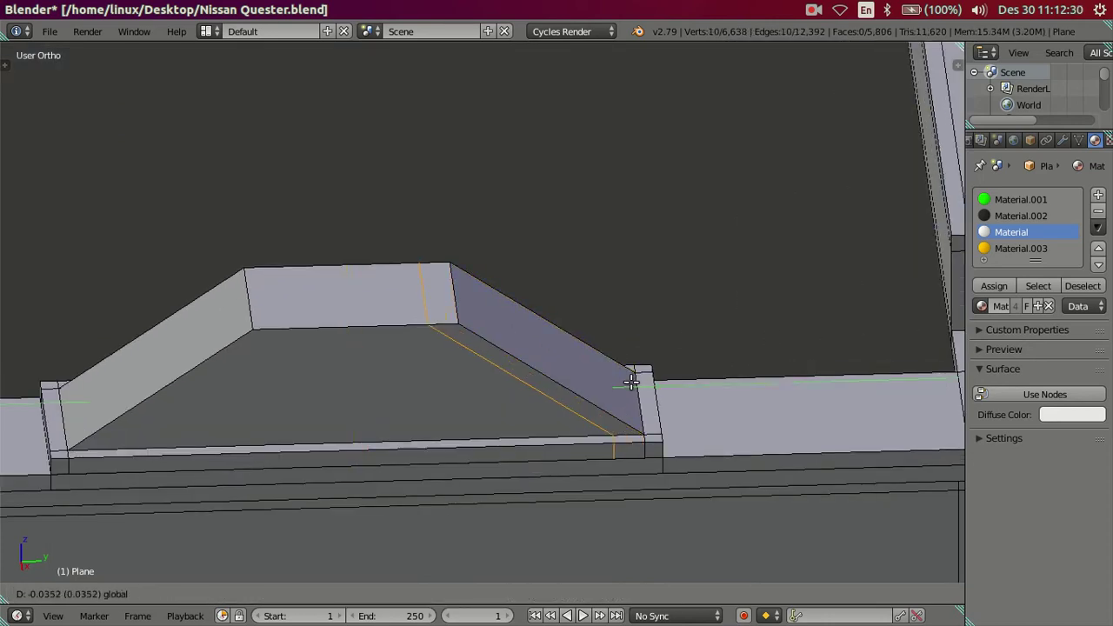
pyautogui.write('-.02')
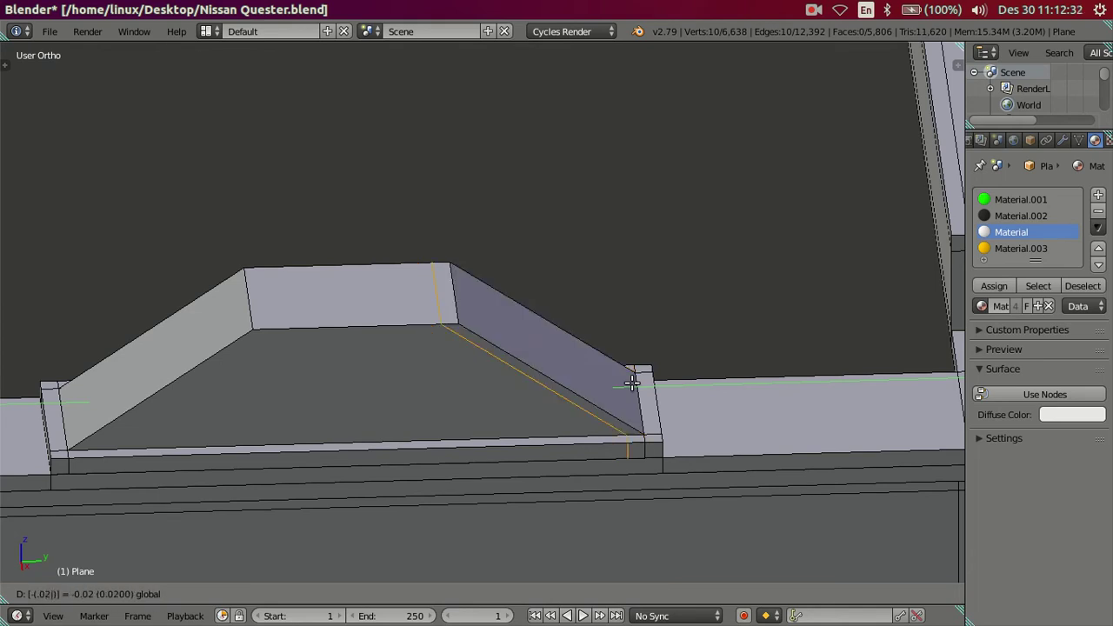
pyautogui.press('Return')
# Add a loop cut on the cap's left slope and move it 0.1 along Y.
pyautogui.hotkey('ctrl', 'r')
pyautogui.click(320, 325)
pyautogui.click(866, 292)
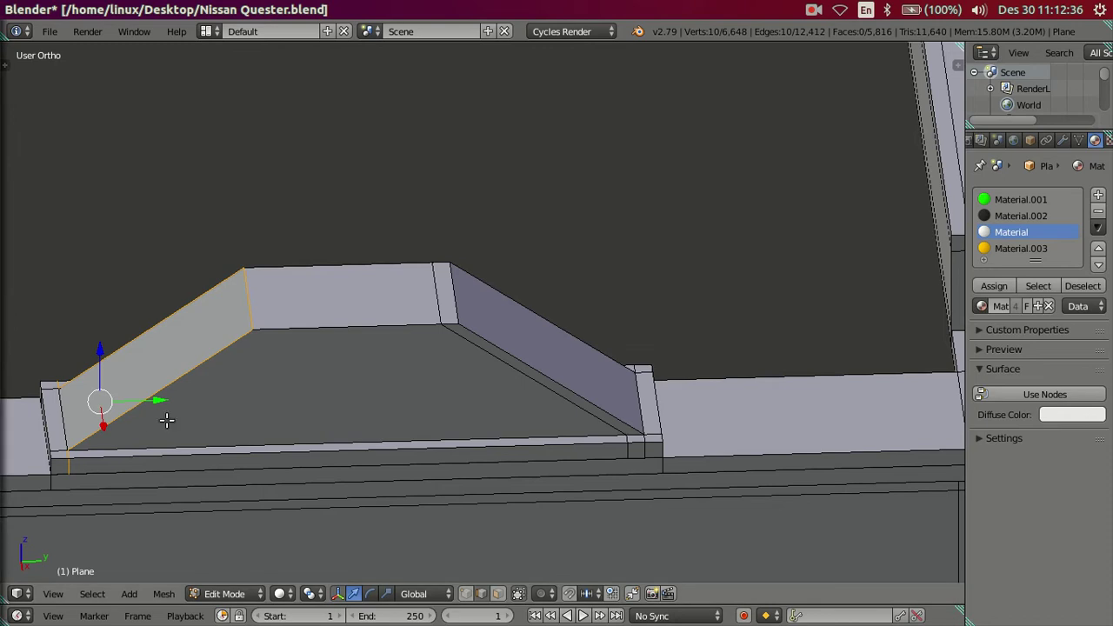
pyautogui.write('gy')
pyautogui.write('0.1')
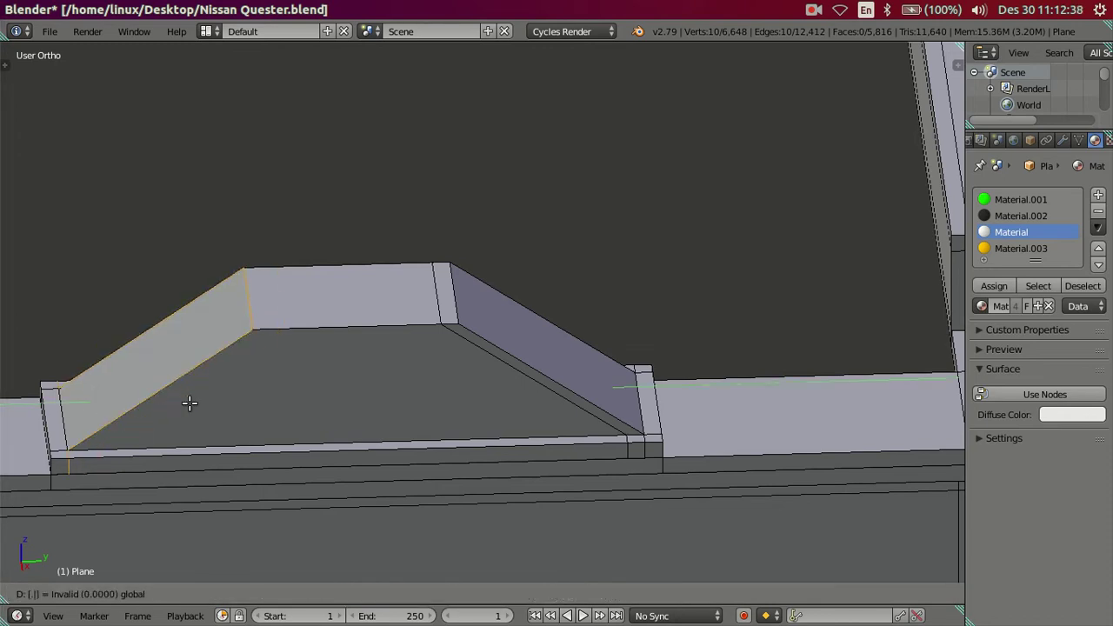
pyautogui.press('Return')
pyautogui.press('a')
pyautogui.moveTo(514, 372)
pyautogui.mouseDown(button='middle')
pyautogui.moveTo(606, 389)
pyautogui.moveTo(588, 360)
pyautogui.moveTo(609, 328)
pyautogui.moveTo(580, 365)
pyautogui.moveTo(562, 427)
pyautogui.moveTo(377, 409)
pyautogui.moveTo(229, 338)
pyautogui.moveTo(242, 352)
pyautogui.moveTo(281, 338)
pyautogui.moveTo(241, 365)
pyautogui.moveTo(374, 398)
pyautogui.moveTo(530, 392)
pyautogui.moveTo(587, 338)
pyautogui.moveTo(599, 341)
pyautogui.moveTo(496, 337)
pyautogui.moveTo(592, 345)
pyautogui.moveTo(589, 336)
pyautogui.mouseUp(button='middle')
pyautogui.scroll(1, 550, 235)
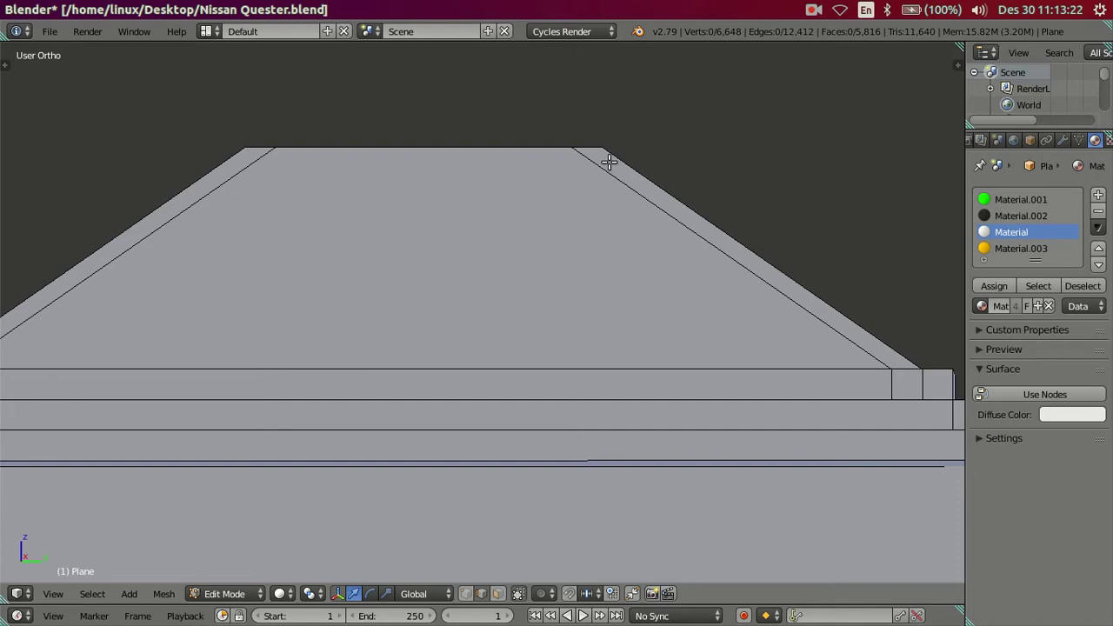
pyautogui.scroll(-3, 609, 162)
pyautogui.moveTo(666, 189)
pyautogui.mouseDown(button='middle')
pyautogui.moveTo(460, 304)
pyautogui.moveTo(417, 291)
pyautogui.mouseUp(button='middle')
pyautogui.scroll(2, 440, 289)
pyautogui.scroll(-2, 440, 289)
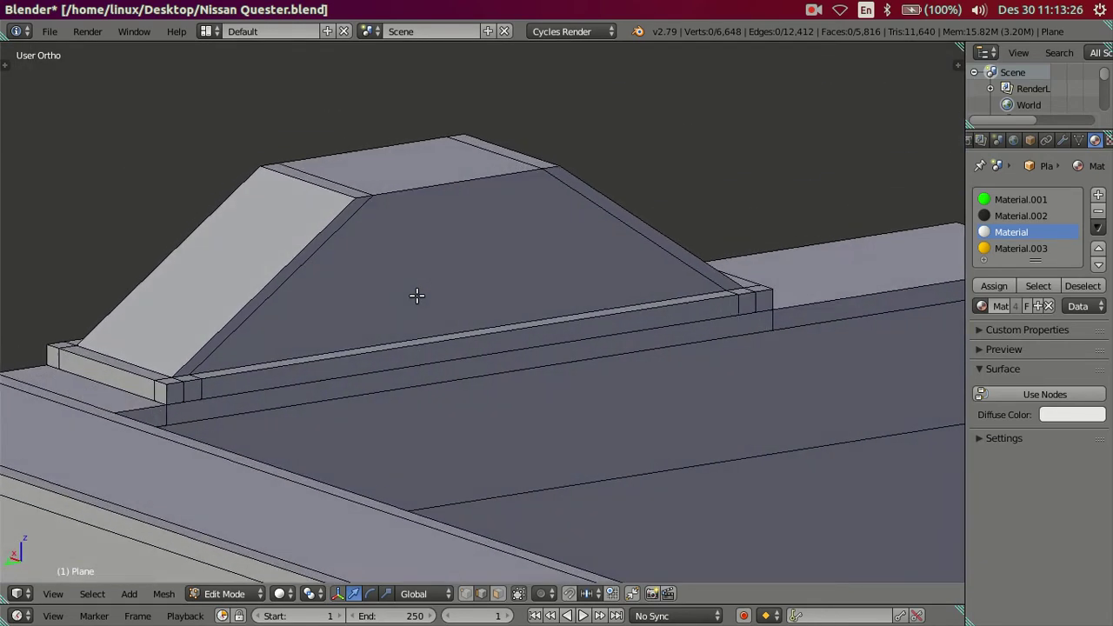
pyautogui.scroll(2, 416, 297)
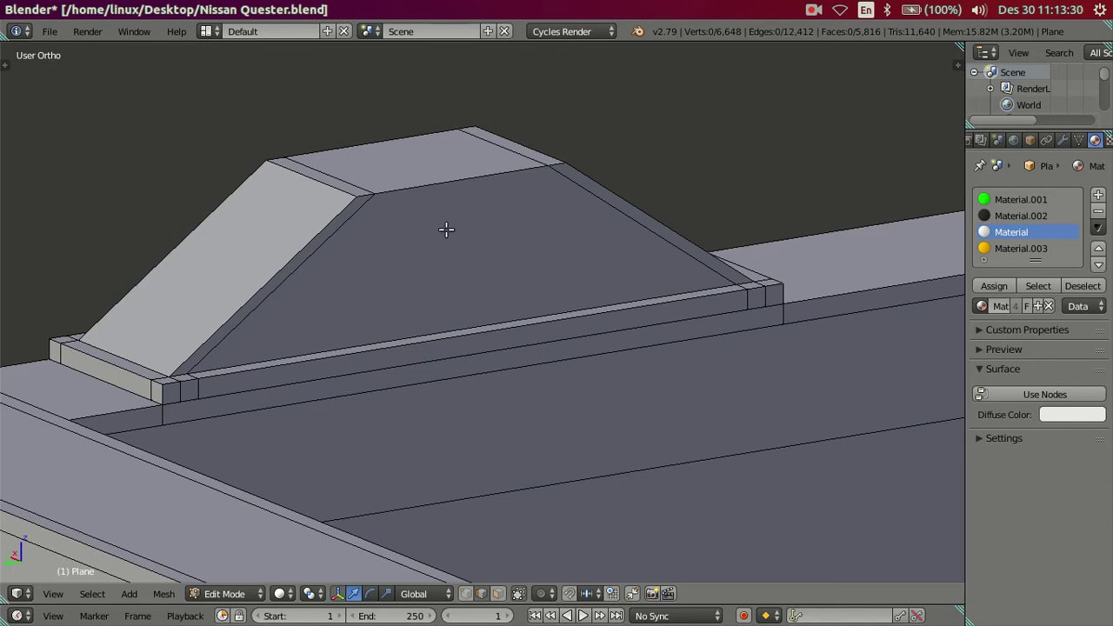
pyautogui.moveTo(485, 278)
pyautogui.mouseDown(button='middle')
pyautogui.moveTo(510, 281)
pyautogui.moveTo(512, 318)
pyautogui.moveTo(521, 295)
pyautogui.moveTo(509, 281)
pyautogui.moveTo(458, 288)
pyautogui.moveTo(473, 253)
pyautogui.mouseUp(button='middle')
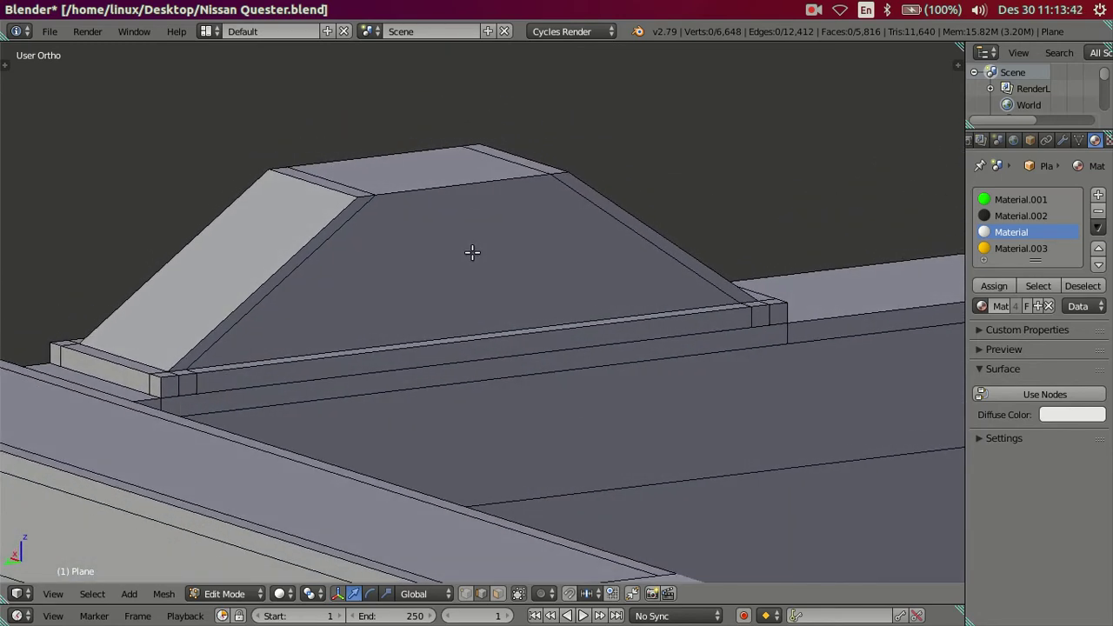
pyautogui.scroll(3, 407, 244)
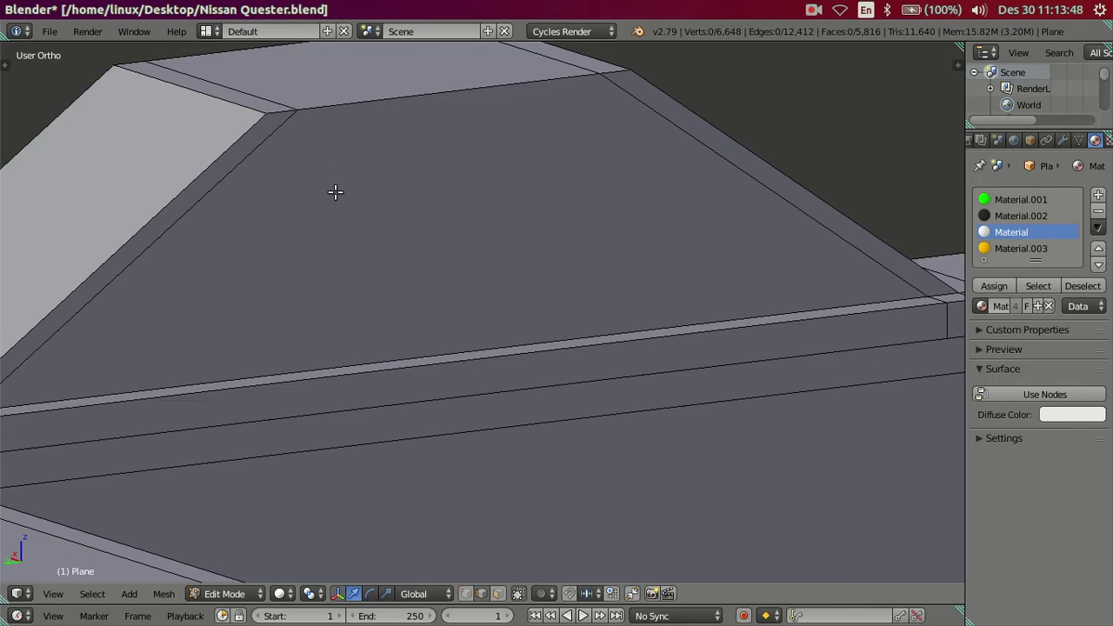
pyautogui.scroll(-1, 415, 61)
pyautogui.keyDown('shift'); pyautogui.moveTo(455, 129); pyautogui.dragTo(496, 139, button='middle'); pyautogui.keyUp('shift')
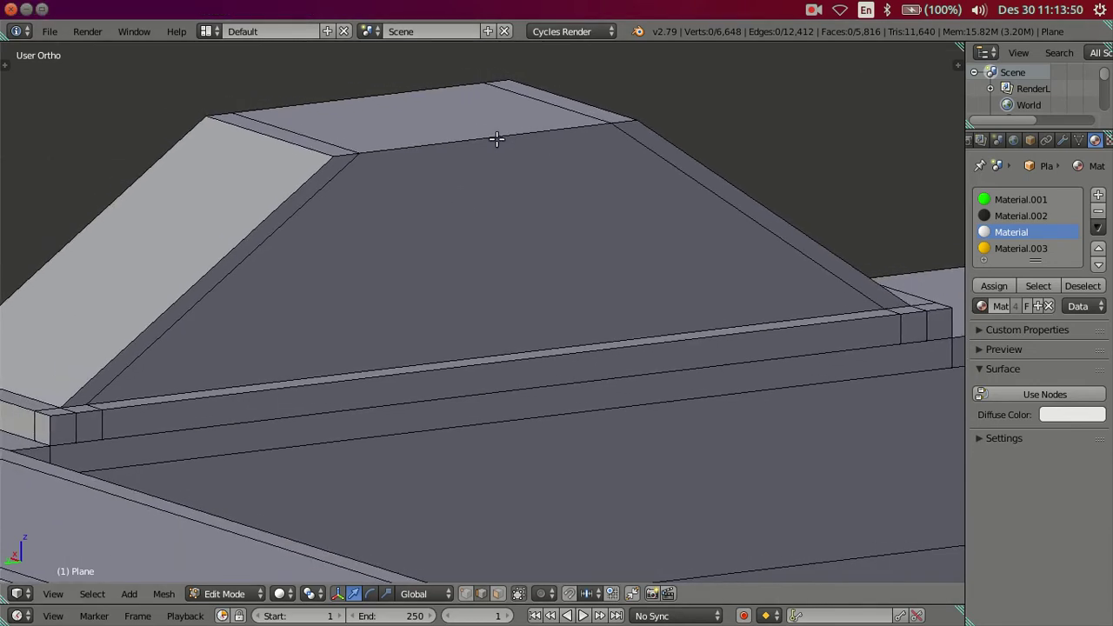
pyautogui.scroll(-3, 496, 139)
pyautogui.moveTo(525, 254); pyautogui.dragTo(595, 236, button='middle')
pyautogui.press('Tab')
pyautogui.moveTo(500, 222)
pyautogui.mouseDown(button='middle')
pyautogui.moveTo(701, 259)
pyautogui.moveTo(652, 297)
pyautogui.moveTo(582, 301)
pyautogui.moveTo(586, 281)
pyautogui.moveTo(586, 308)
pyautogui.moveTo(477, 326)
pyautogui.mouseUp(button='middle')
pyautogui.scroll(2, 477, 326)
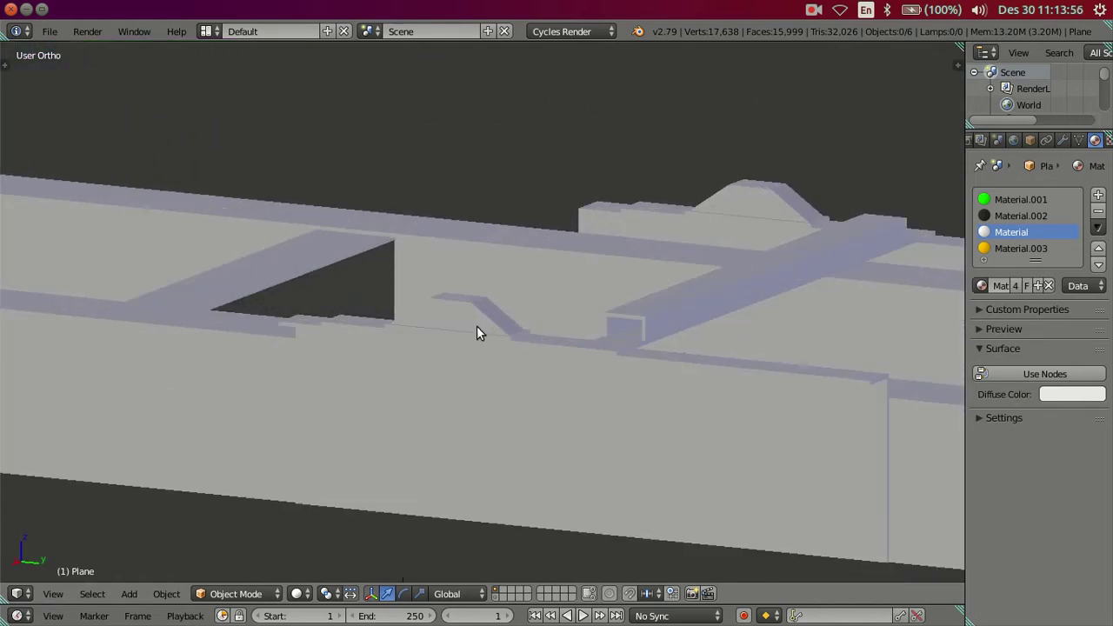
pyautogui.press('Tab')
pyautogui.scroll(2, 489, 232)
pyautogui.scroll(2, 542, 249)
pyautogui.scroll(1, 625, 351)
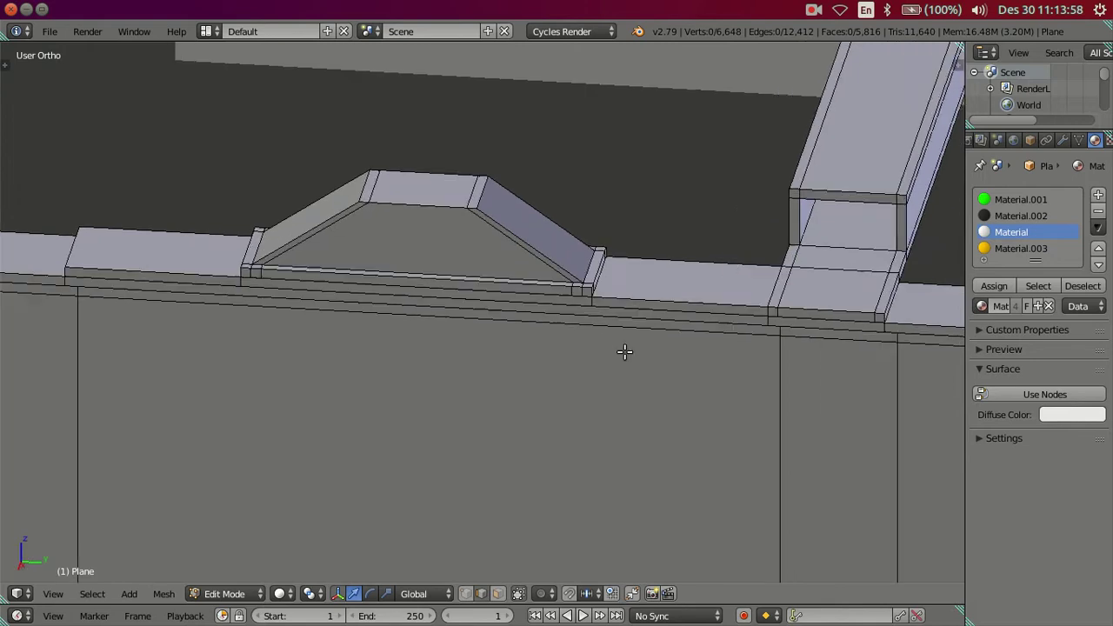
pyautogui.scroll(1, 624, 351)
pyautogui.scroll(1, 606, 281)
# Dissolve the edge loop at the bar end.
pyautogui.keyDown('alt'); pyautogui.rightClick(652, 258); pyautogui.keyUp('alt')
pyautogui.press('x')
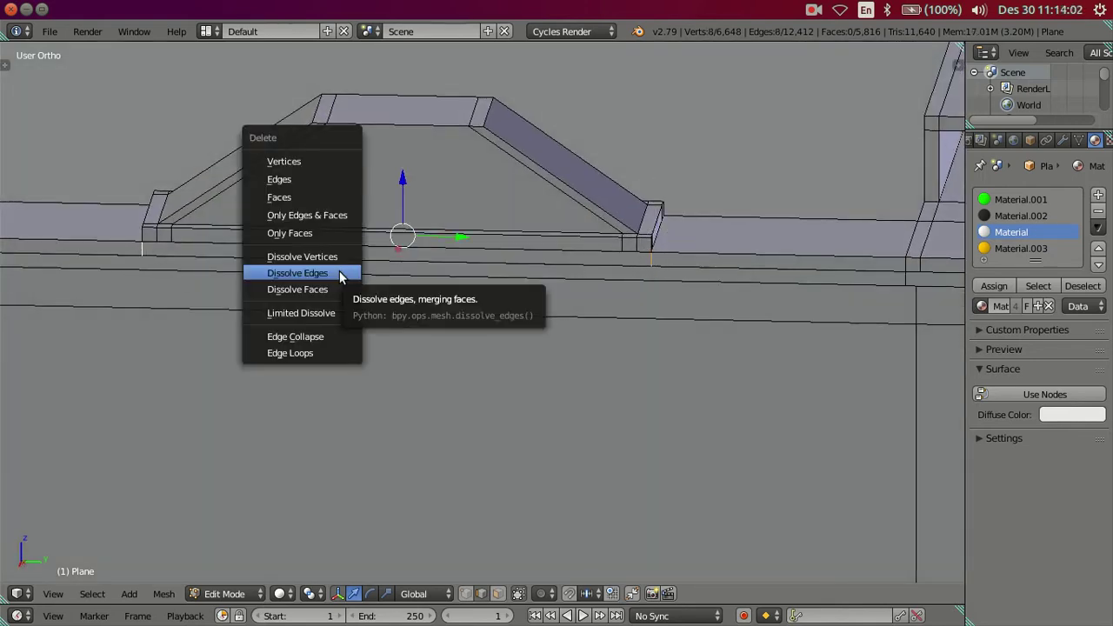
pyautogui.click(348, 269)
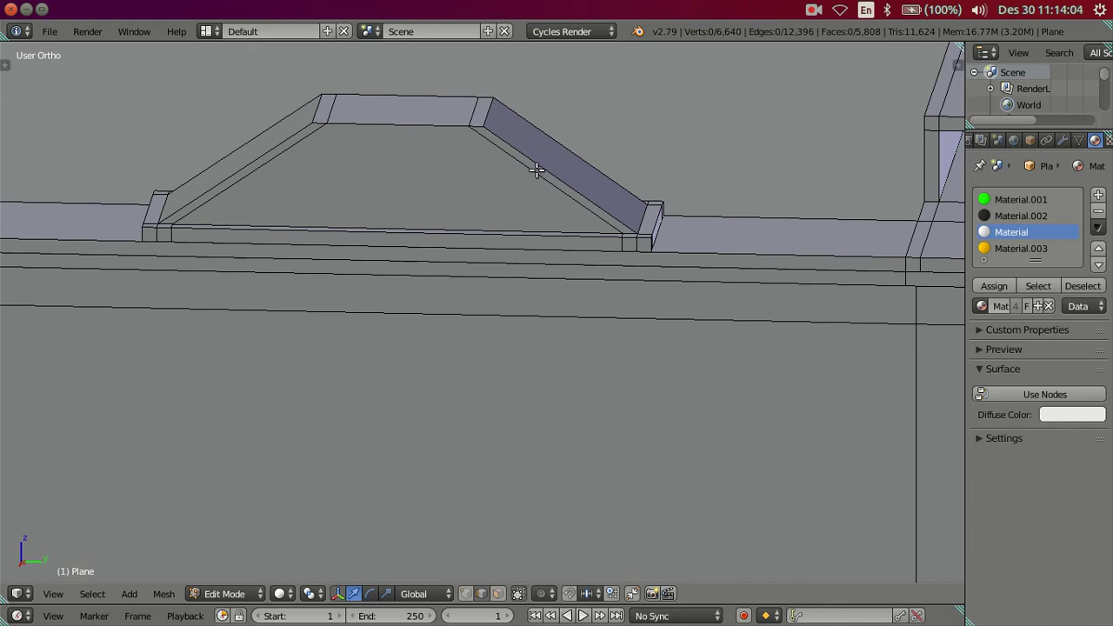
pyautogui.moveTo(535, 169); pyautogui.dragTo(439, 161, button='middle')
# Select the trapezoid bracket and circle-select only its left slope in wireframe.
pyautogui.rightClick(313, 173)
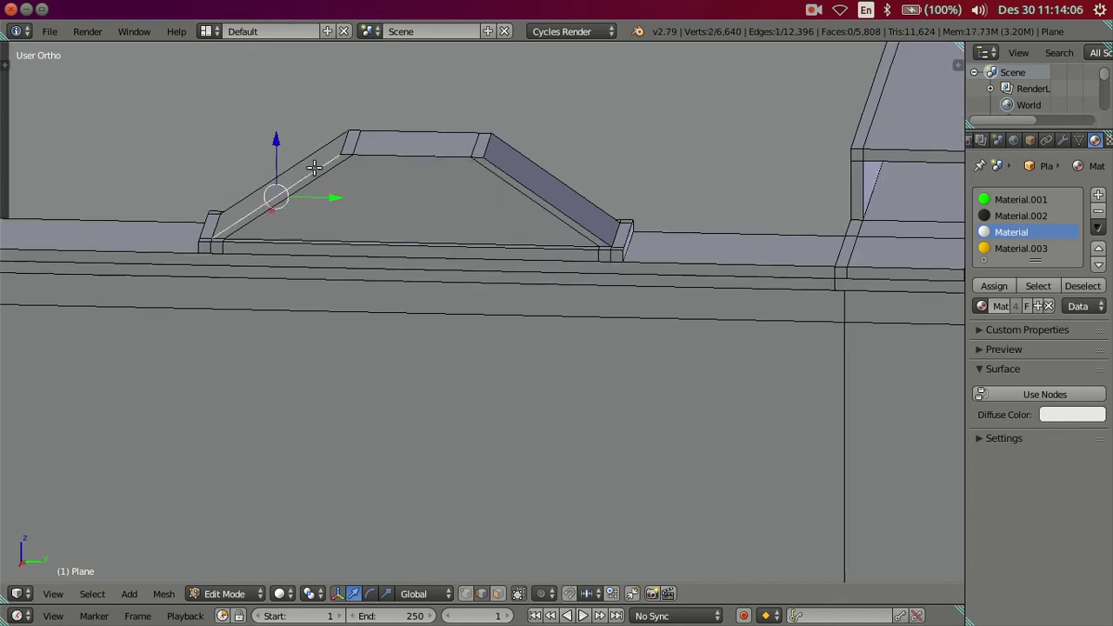
pyautogui.press('l')
pyautogui.press('z')
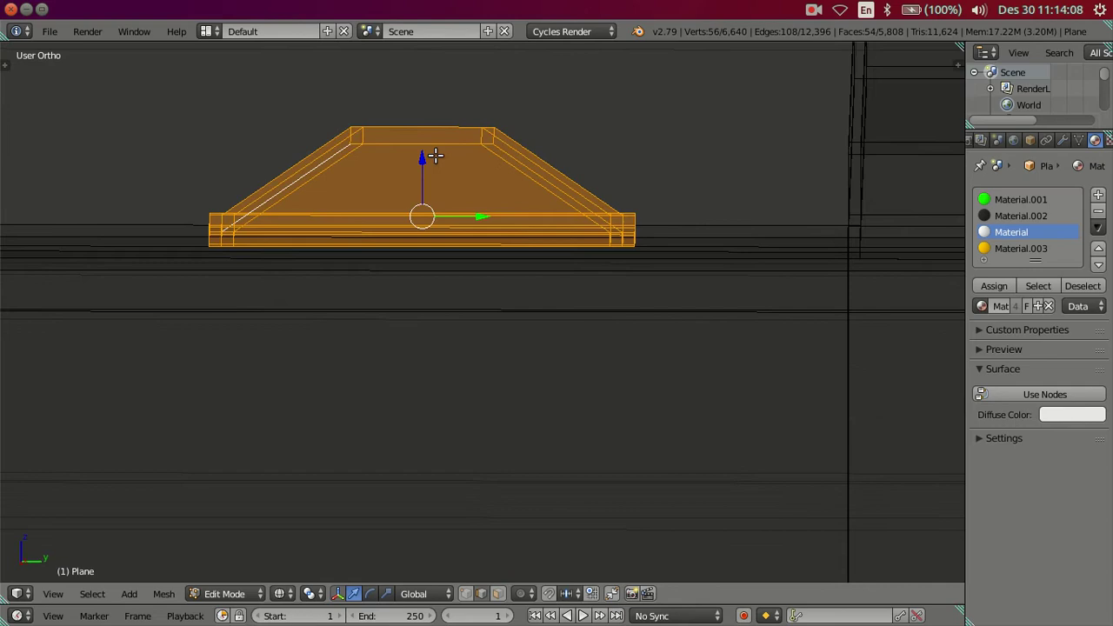
pyautogui.moveTo(423, 165); pyautogui.dragTo(442, 148, button='middle')
pyautogui.scroll(-3, 448, 156)
pyautogui.moveTo(510, 212)
pyautogui.mouseDown(button='middle')
pyautogui.moveTo(496, 217)
pyautogui.moveTo(561, 289)
pyautogui.mouseUp(button='middle')
pyautogui.press('c')
pyautogui.press('Escape')
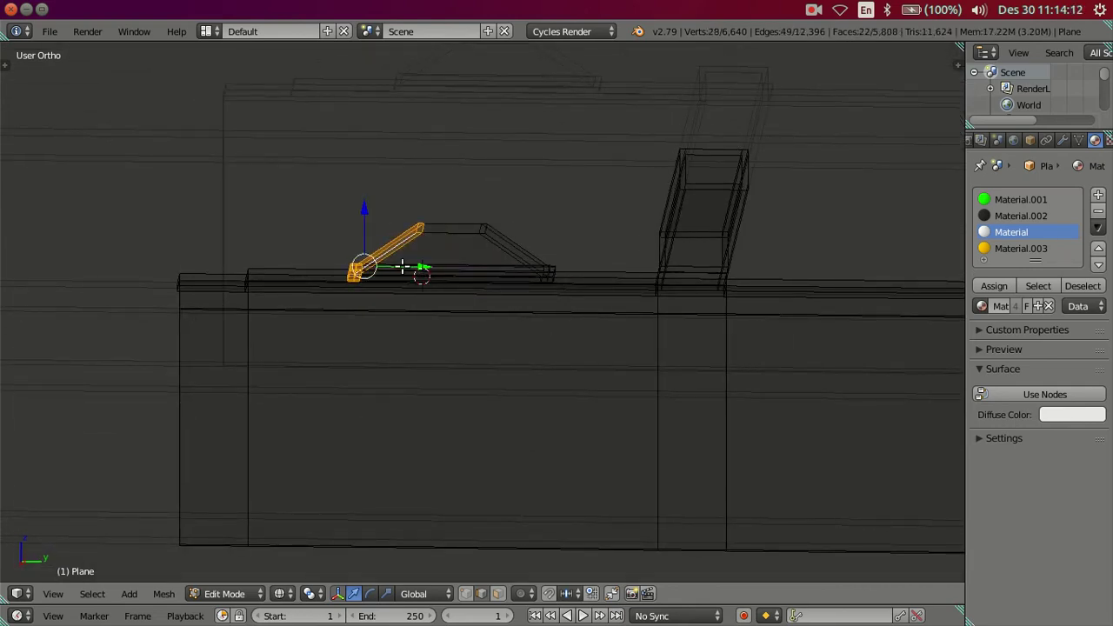
# Move the bracket's left slope -0.08 along the Y axis.
pyautogui.press('g')
pyautogui.press('y')
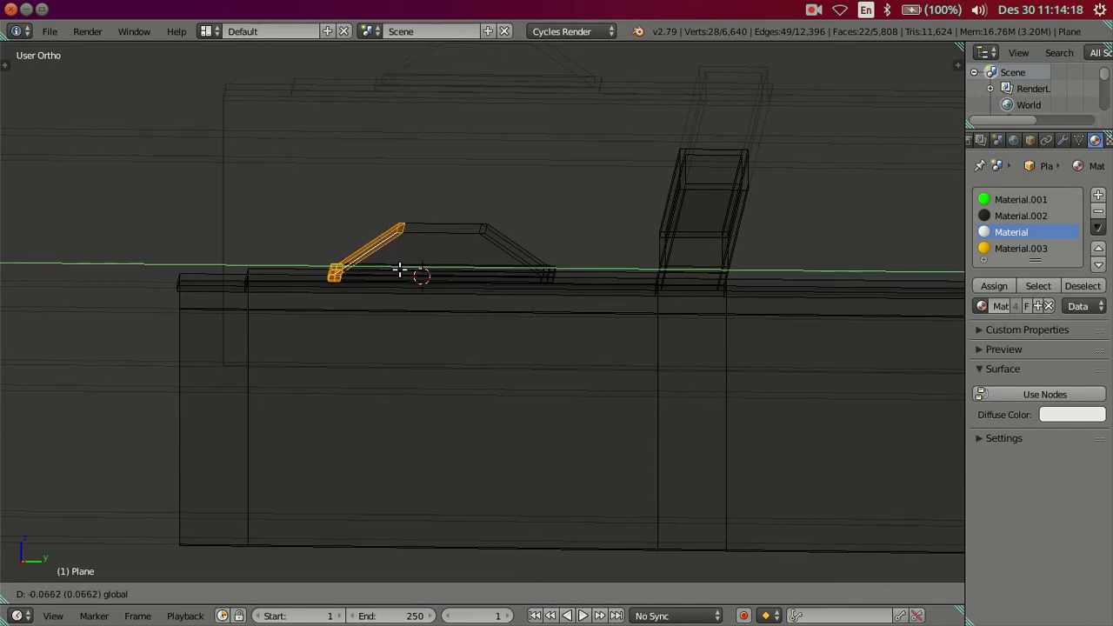
pyautogui.press('-')
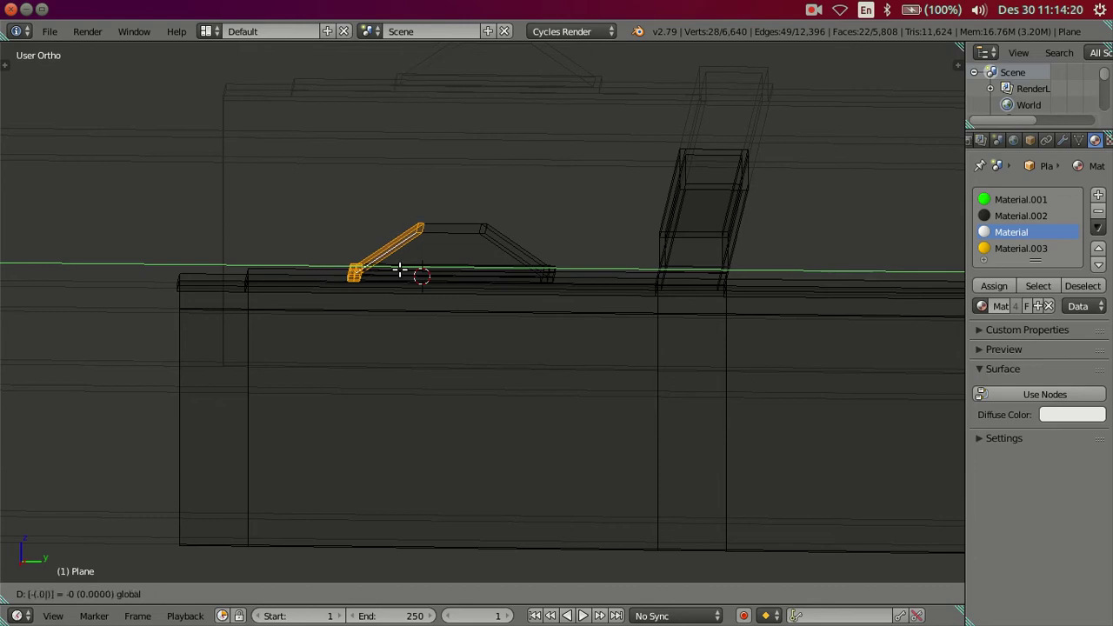
pyautogui.write('.08')
pyautogui.press('Return')
# Dissolve the two bevel edge loops on either side of the bracket.
pyautogui.press('a')
pyautogui.press('z')
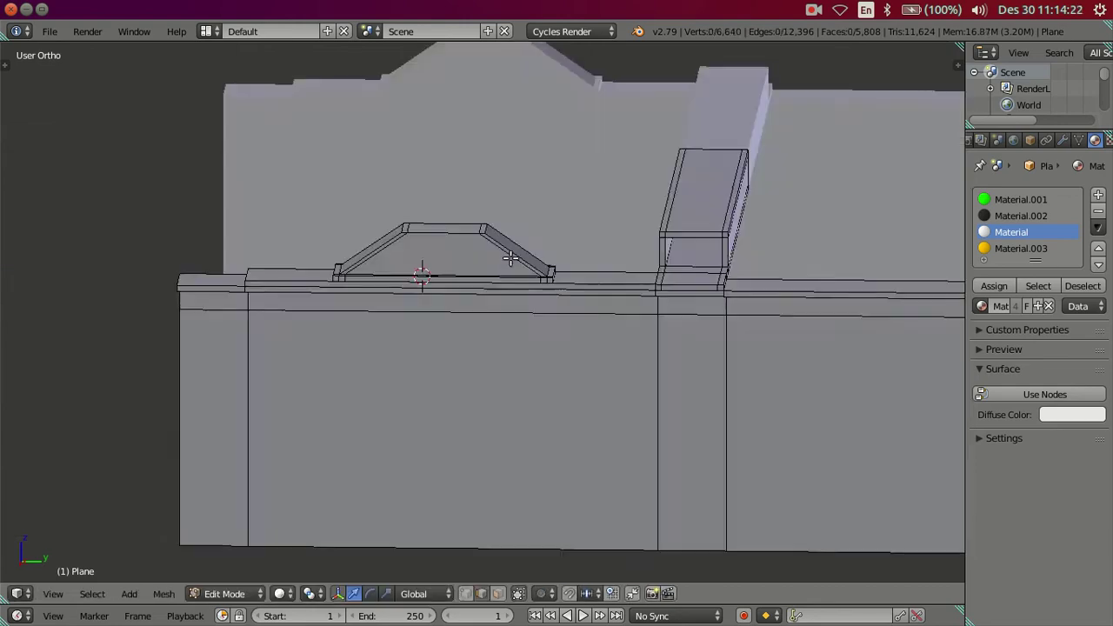
pyautogui.moveTo(511, 232)
pyautogui.mouseDown(button='middle')
pyautogui.moveTo(505, 261)
pyautogui.moveTo(534, 232)
pyautogui.moveTo(567, 293)
pyautogui.mouseUp(button='middle')
pyautogui.scroll(-3, 504, 261)
pyautogui.scroll(5, 534, 231)
pyautogui.scroll(-3, 534, 231)
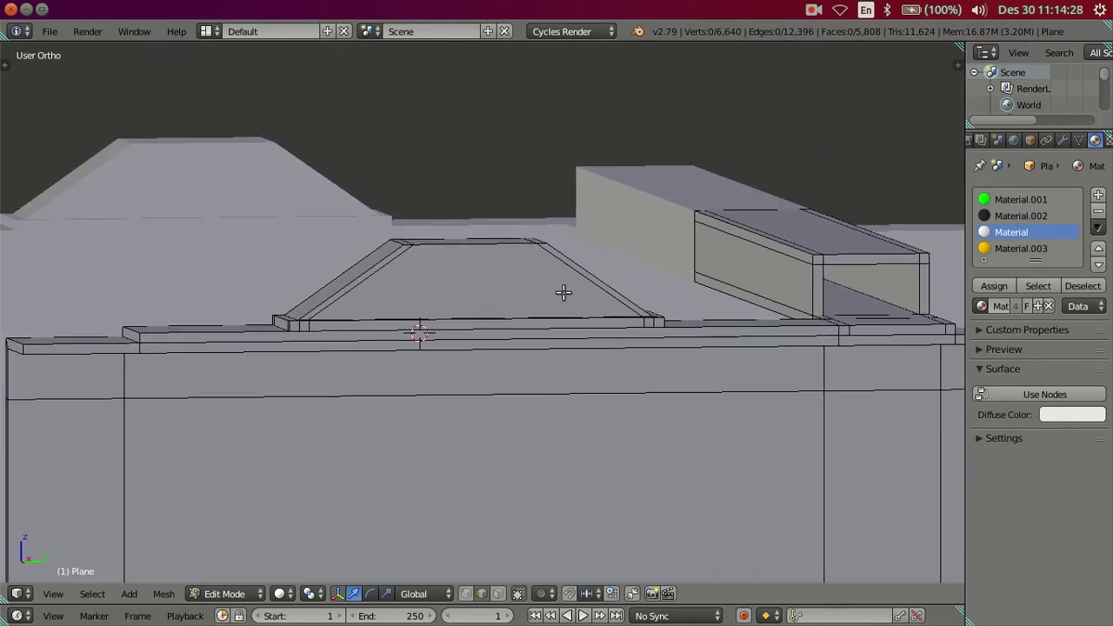
pyautogui.scroll(3, 566, 293)
pyautogui.keyDown('alt'); pyautogui.rightClick(624, 207); pyautogui.keyUp('alt')
pyautogui.keyDown('alt'); pyautogui.keyDown('shift'); pyautogui.rightClick(296, 231); pyautogui.keyUp('shift'); pyautogui.keyUp('alt')
pyautogui.press('x')
pyautogui.click(545, 247)
# Scale the trapezoid's two top edges closer together along Y, then leave Edit Mode.
pyautogui.moveTo(544, 246)
pyautogui.mouseDown(button='middle')
pyautogui.moveTo(716, 301)
pyautogui.moveTo(627, 287)
pyautogui.moveTo(454, 293)
pyautogui.moveTo(499, 296)
pyautogui.mouseUp(button='middle')
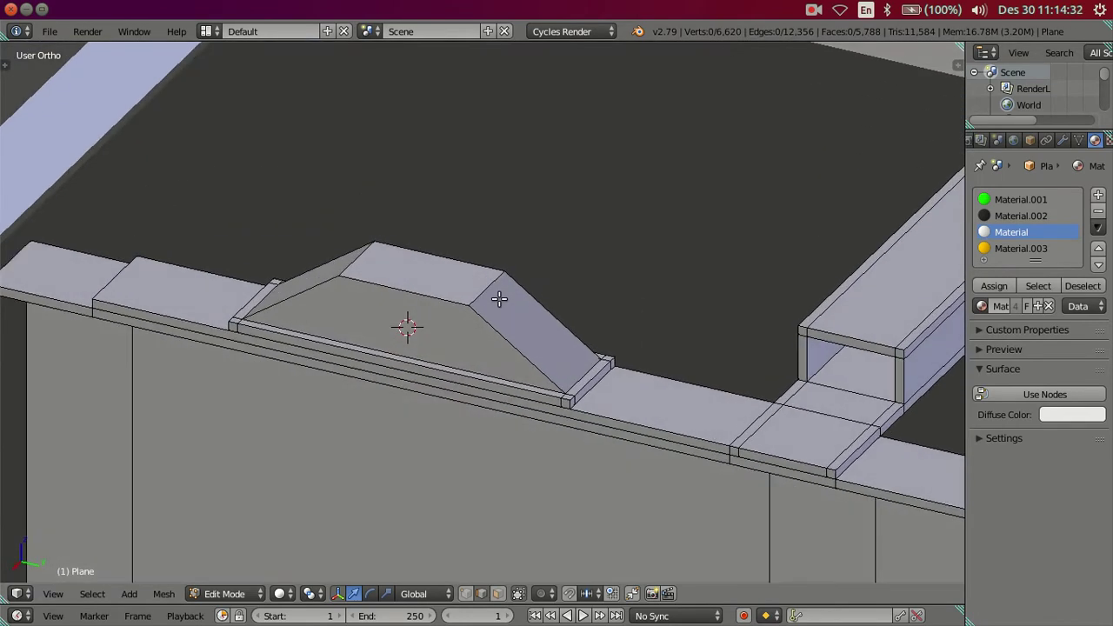
pyautogui.rightClick(489, 287)
pyautogui.keyDown('shift'); pyautogui.rightClick(386, 260); pyautogui.keyUp('shift')
pyautogui.press('s')
pyautogui.press('y')
pyautogui.click(683, 276)
pyautogui.moveTo(683, 277)
pyautogui.mouseDown(button='middle')
pyautogui.moveTo(641, 288)
pyautogui.moveTo(679, 300)
pyautogui.moveTo(768, 396)
pyautogui.moveTo(700, 282)
pyautogui.moveTo(644, 291)
pyautogui.moveTo(589, 335)
pyautogui.moveTo(648, 382)
pyautogui.moveTo(664, 353)
pyautogui.moveTo(727, 368)
pyautogui.moveTo(745, 391)
pyautogui.moveTo(514, 348)
pyautogui.moveTo(402, 345)
pyautogui.moveTo(491, 247)
pyautogui.moveTo(427, 326)
pyautogui.moveTo(454, 275)
pyautogui.moveTo(467, 347)
pyautogui.moveTo(446, 318)
pyautogui.moveTo(404, 326)
pyautogui.moveTo(418, 359)
pyautogui.moveTo(432, 335)
pyautogui.moveTo(394, 315)
pyautogui.moveTo(427, 322)
pyautogui.moveTo(466, 410)
pyautogui.mouseUp(button='middle')
pyautogui.press('a')
pyautogui.press('Tab')
pyautogui.press('Tab')
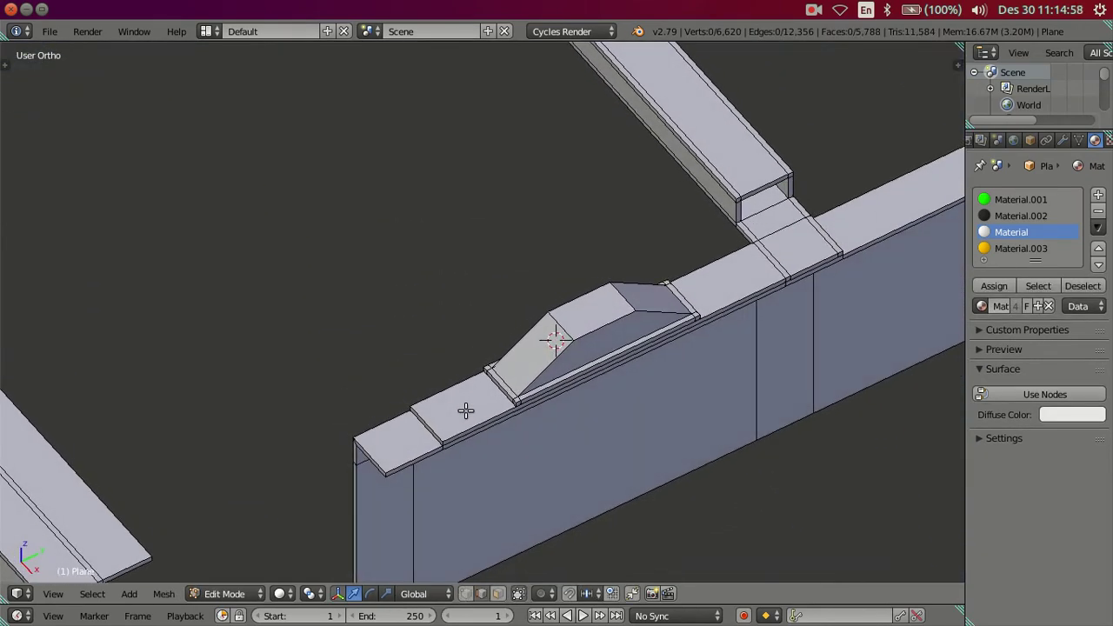
pyautogui.click(15, 332)
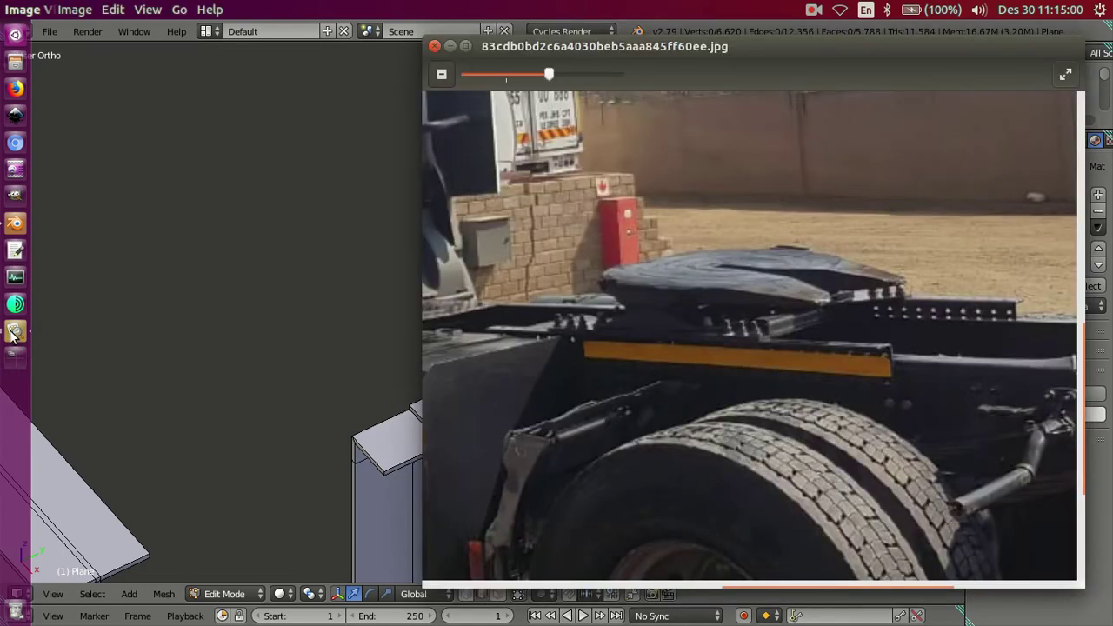
pyautogui.click(13, 330)
pyautogui.moveTo(3, 329)
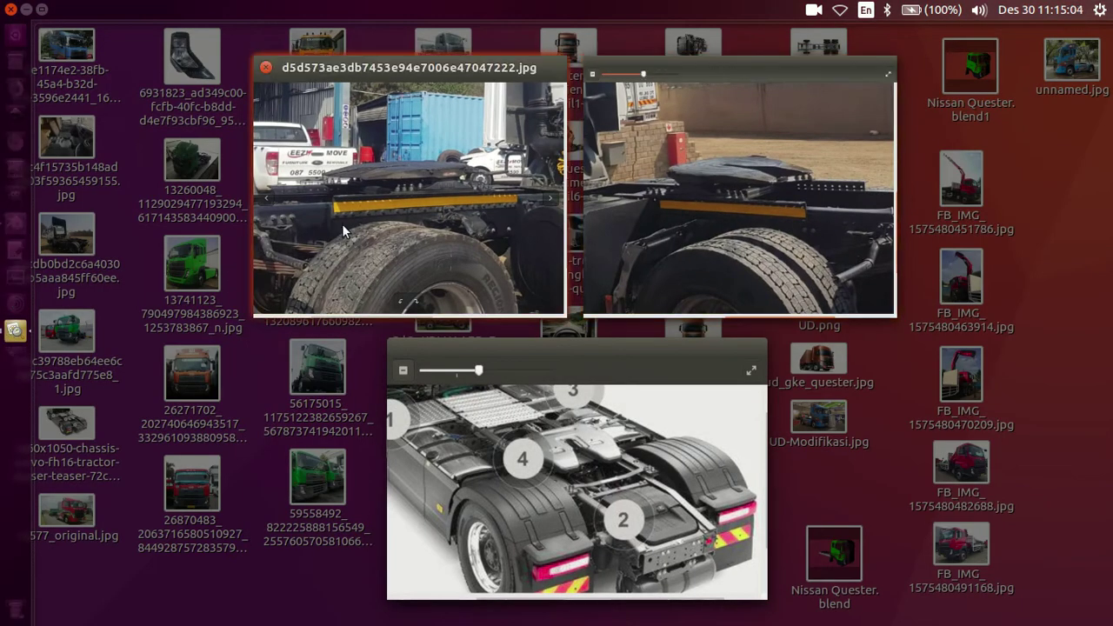
pyautogui.click(342, 224)
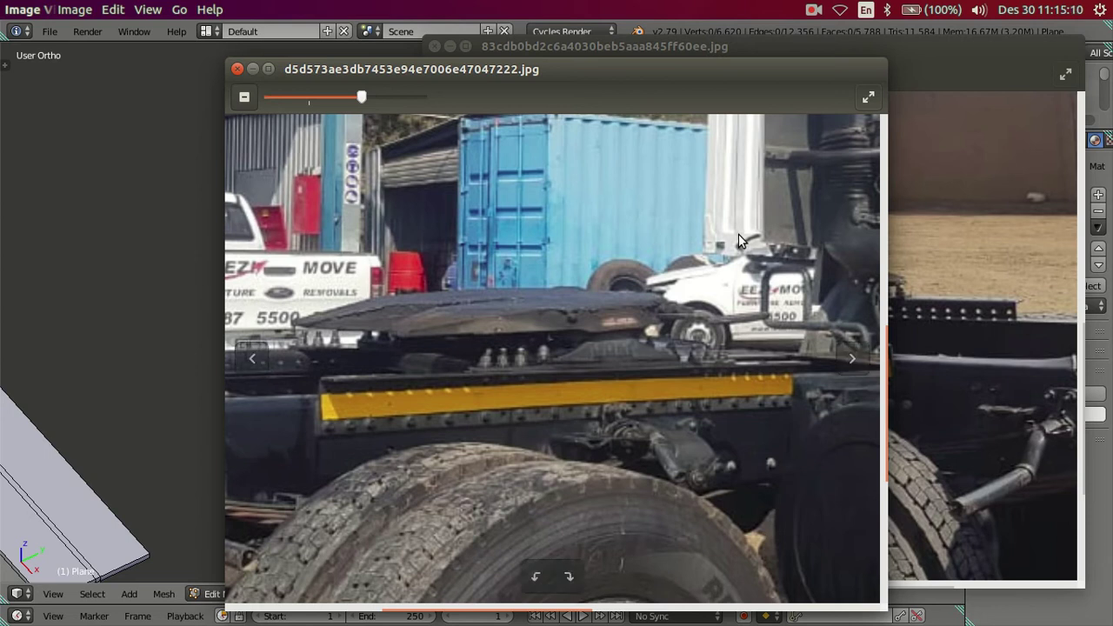
pyautogui.click(15, 222)
pyautogui.moveTo(475, 343)
pyautogui.mouseDown(button='middle')
pyautogui.moveTo(406, 313)
pyautogui.moveTo(614, 313)
pyautogui.moveTo(399, 348)
pyautogui.moveTo(404, 320)
pyautogui.moveTo(416, 332)
pyautogui.moveTo(461, 326)
pyautogui.moveTo(454, 374)
pyautogui.moveTo(474, 343)
pyautogui.mouseUp(button='middle')
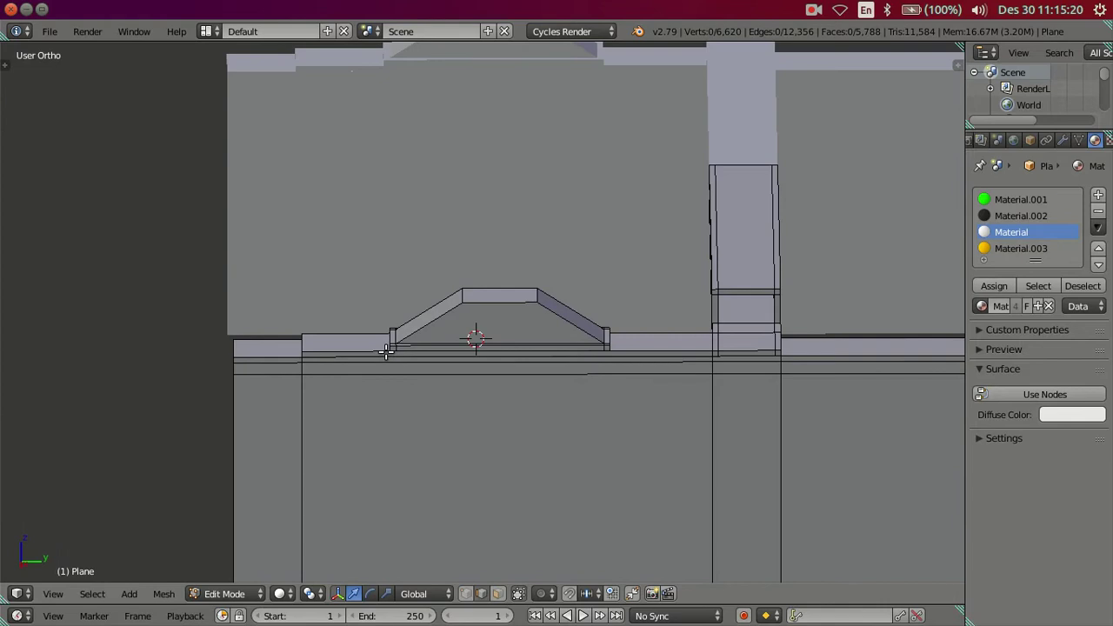
pyautogui.click(15, 334)
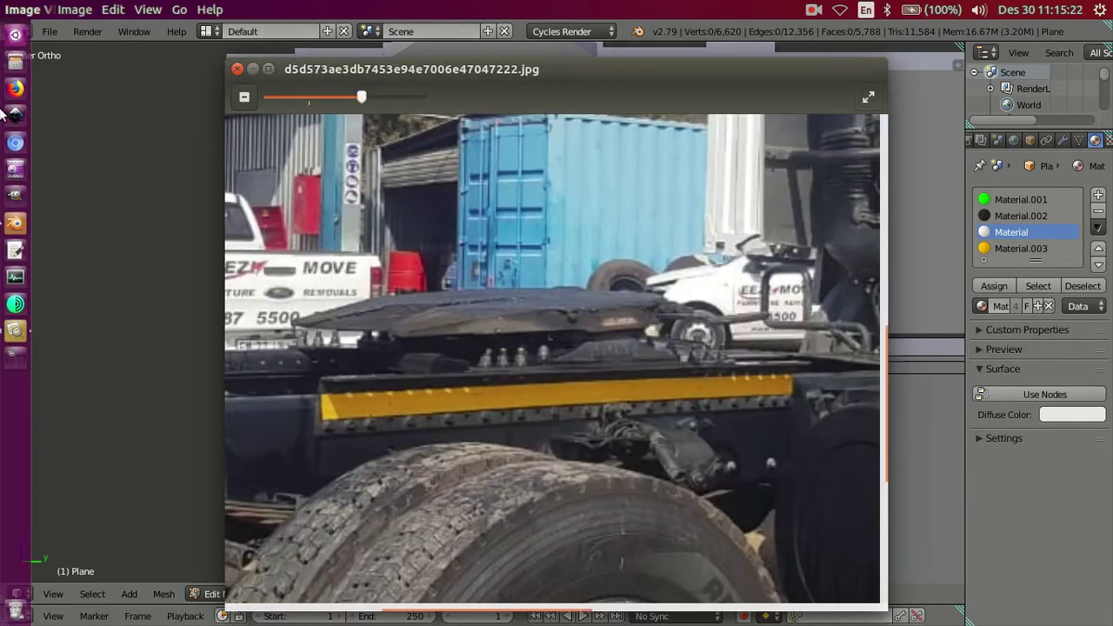
pyautogui.click(128, 271)
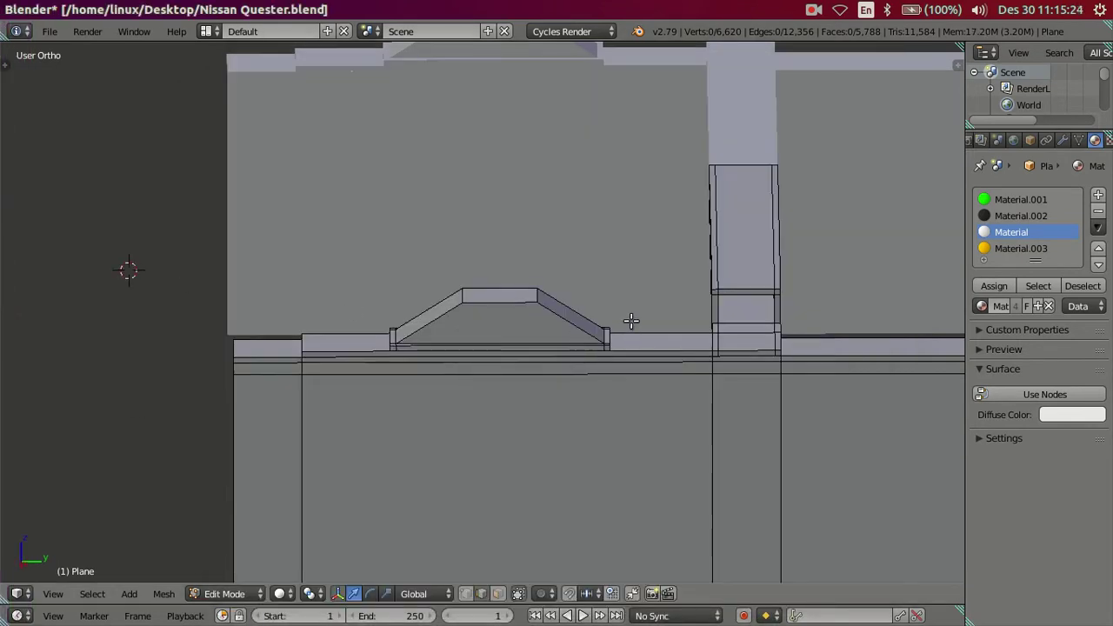
# Compare the frame with the side-view truck photo in wireframe, then orbit back to the bracket.
pyautogui.press('KP_3')
pyautogui.press('z')
pyautogui.keyDown('shift'); pyautogui.moveTo(815, 355); pyautogui.dragTo(765, 373, button='middle'); pyautogui.keyUp('shift')
pyautogui.scroll(-2, 748, 365)
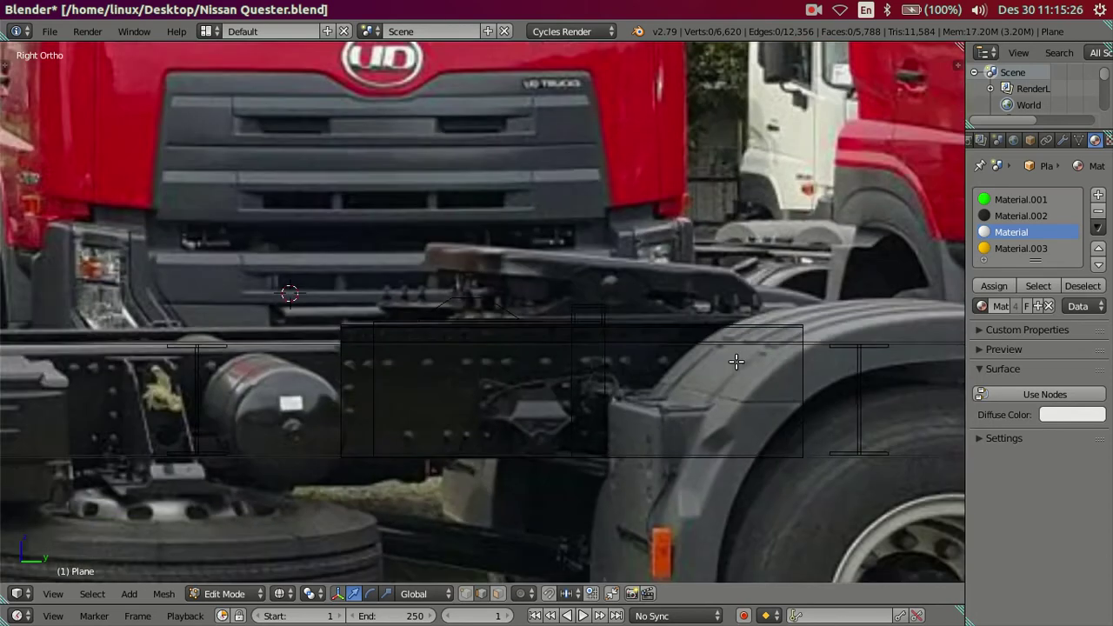
pyautogui.scroll(-1, 737, 361)
pyautogui.scroll(1, 736, 353)
pyautogui.press('z')
pyautogui.moveTo(509, 293)
pyautogui.mouseDown(button='middle')
pyautogui.moveTo(534, 363)
pyautogui.moveTo(397, 525)
pyautogui.mouseUp(button='middle')
pyautogui.scroll(3, 408, 470)
pyautogui.moveTo(420, 421); pyautogui.dragTo(474, 410, button='middle')
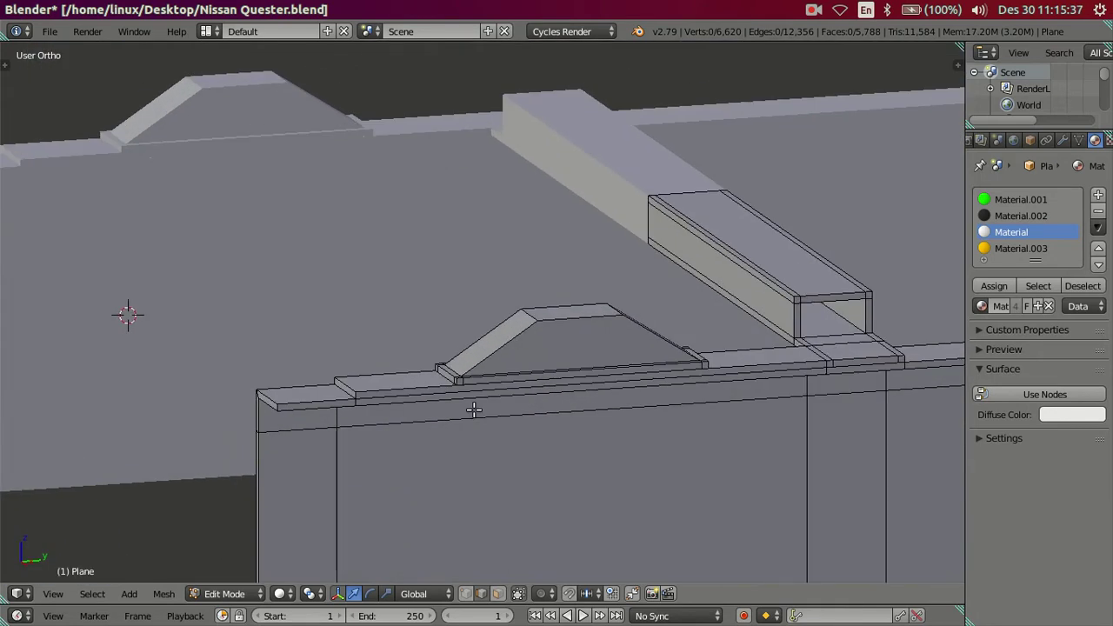
pyautogui.scroll(2, 474, 408)
pyautogui.scroll(2, 479, 418)
pyautogui.moveTo(482, 425)
pyautogui.mouseDown(button='middle')
pyautogui.moveTo(472, 510)
pyautogui.moveTo(421, 314)
pyautogui.moveTo(447, 374)
pyautogui.moveTo(457, 449)
pyautogui.mouseUp(button='middle')
pyautogui.scroll(-4, 461, 459)
pyautogui.moveTo(462, 528); pyautogui.dragTo(527, 532, button='middle')
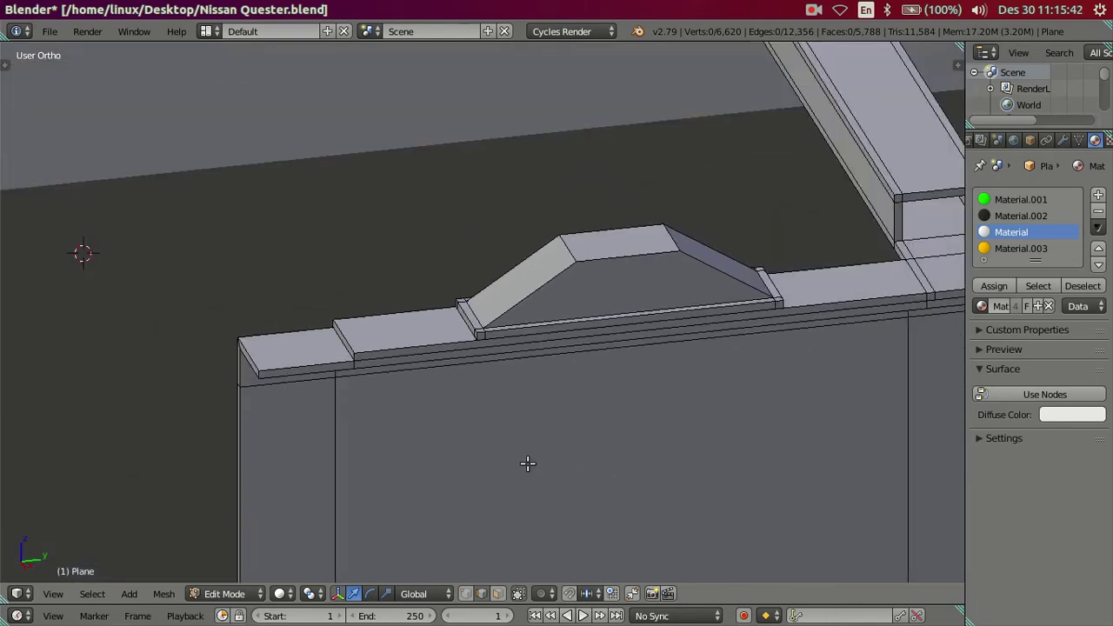
pyautogui.scroll(4, 527, 531)
pyautogui.scroll(3, 478, 457)
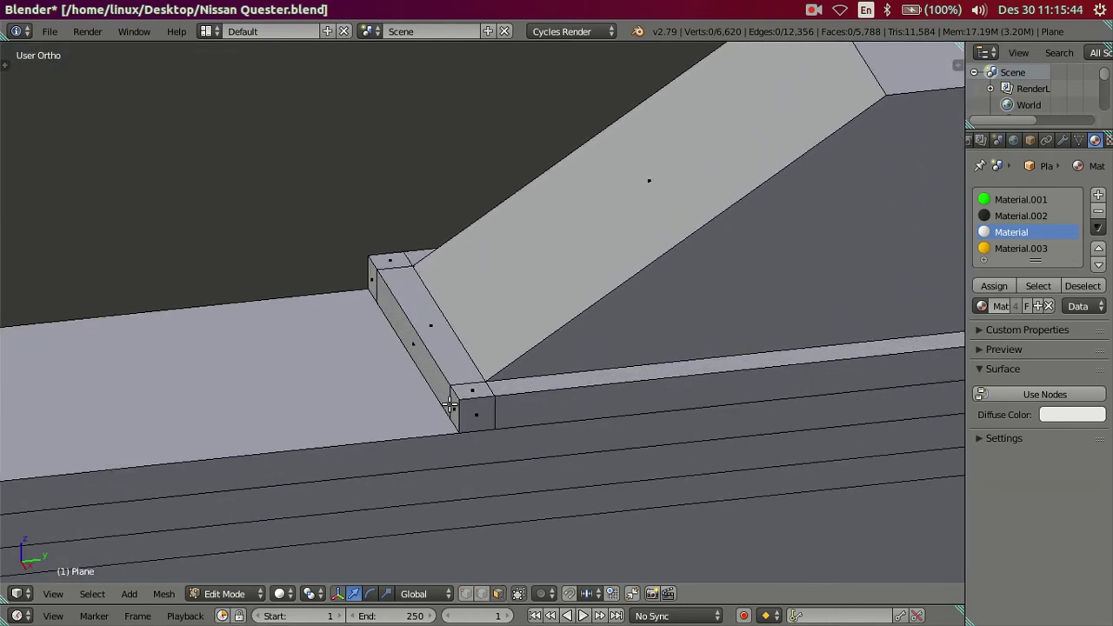
# Move the bracket's three end faces -0.1 along Y.
pyautogui.rightClick(452, 406)
pyautogui.keyDown('shift'); pyautogui.rightClick(420, 357); pyautogui.keyUp('shift')
pyautogui.keyDown('shift'); pyautogui.rightClick(372, 263); pyautogui.keyUp('shift')
pyautogui.scroll(-3, 372, 269)
pyautogui.scroll(-2, 392, 282)
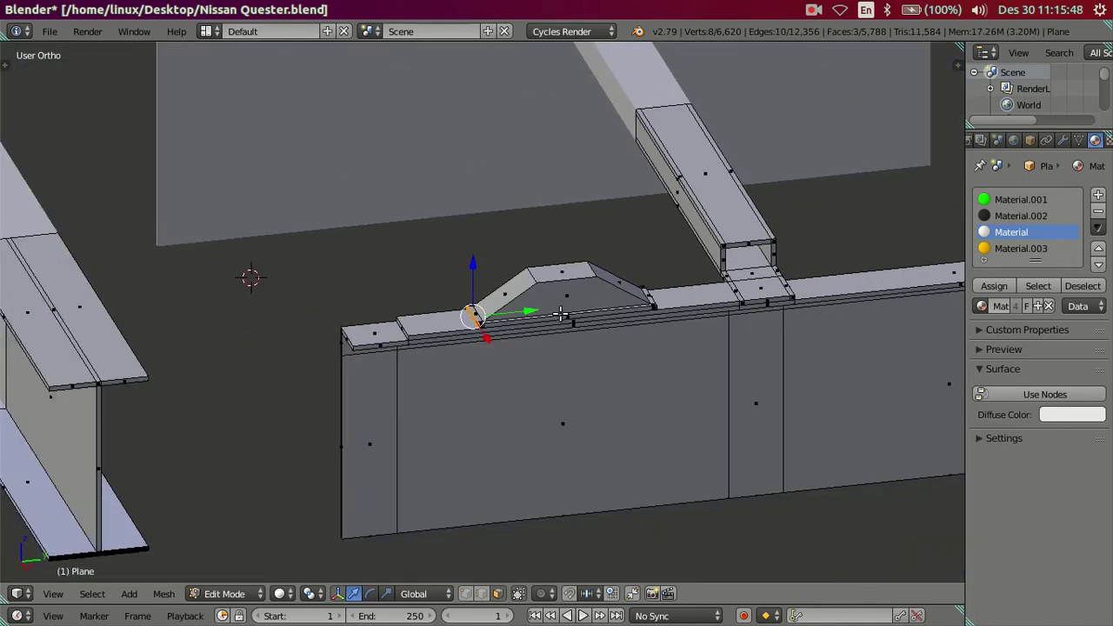
pyautogui.press('g')
pyautogui.press('y')
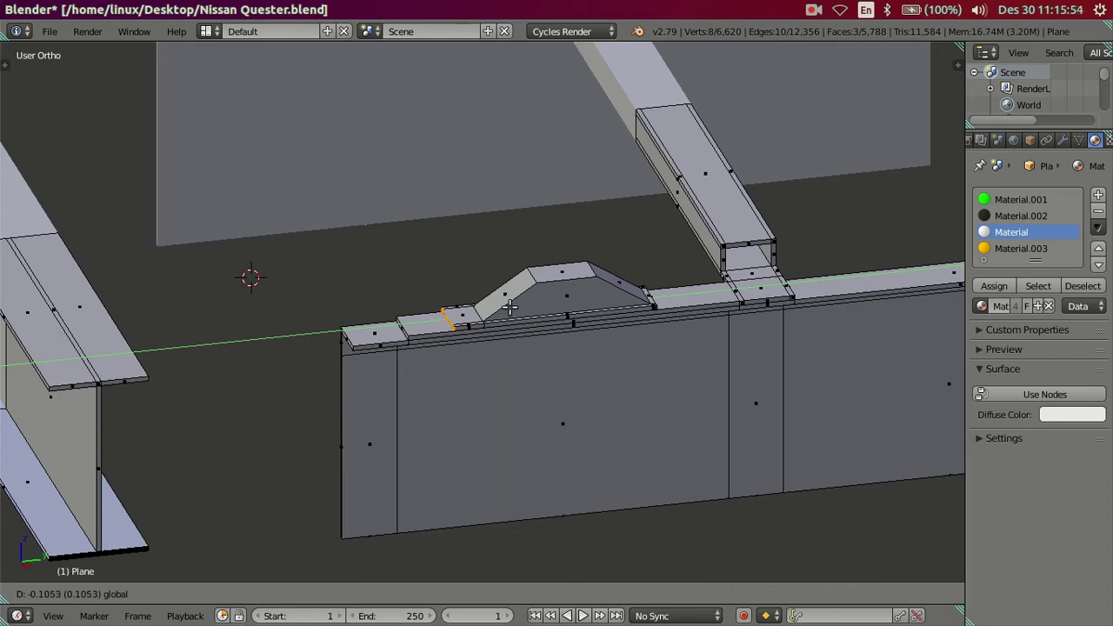
pyautogui.write('-(.1')
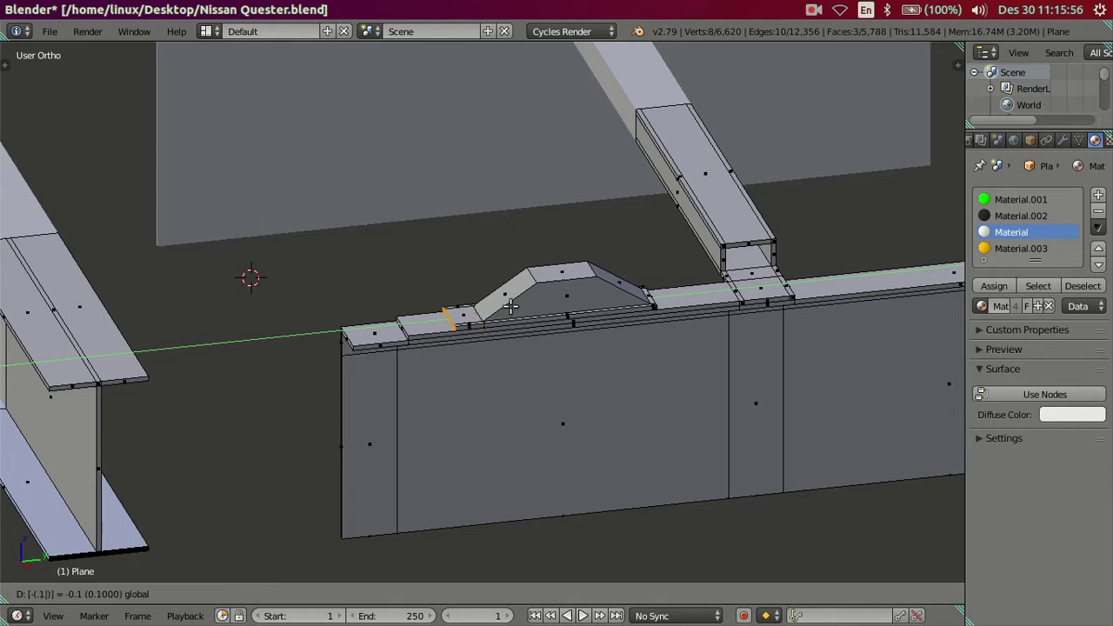
pyautogui.press('Return')
# Slide the small end strip 0.1 along Y so it meets the slope.
pyautogui.moveTo(666, 330)
pyautogui.mouseDown(button='middle')
pyautogui.moveTo(609, 365)
pyautogui.moveTo(669, 412)
pyautogui.mouseUp(button='middle')
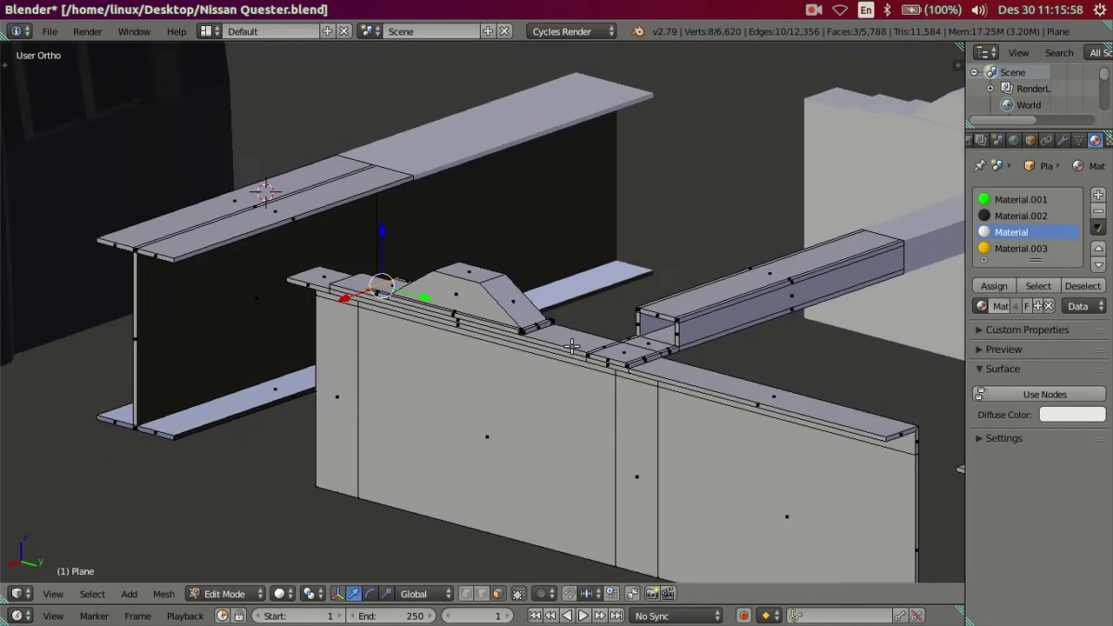
pyautogui.scroll(4, 670, 413)
pyautogui.rightClick(648, 383)
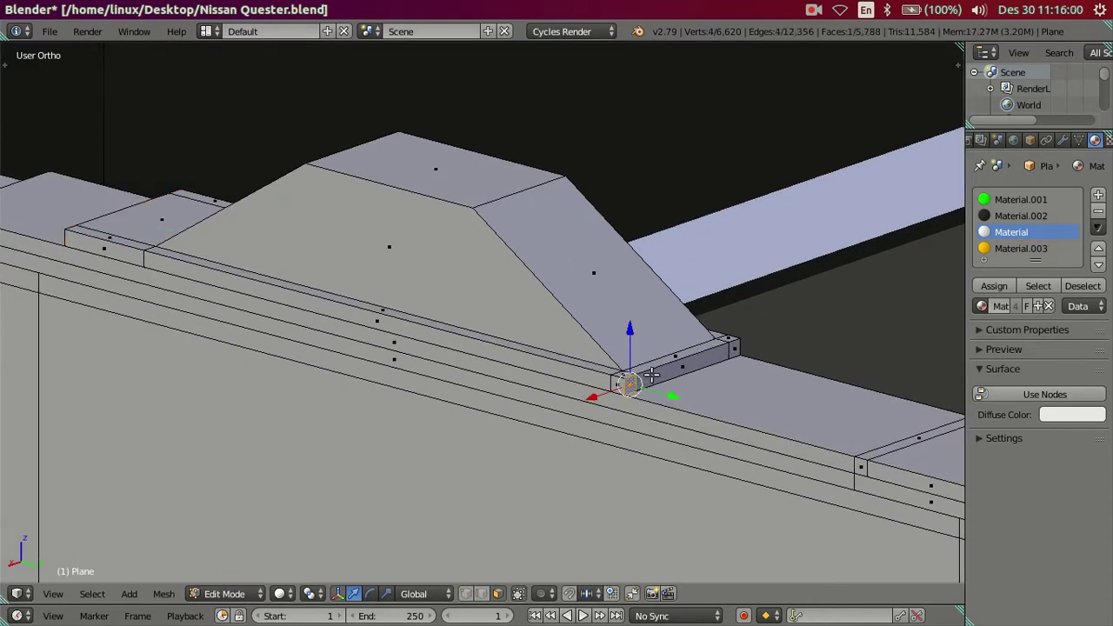
pyautogui.keyDown('ctrl'); pyautogui.rightClick(738, 366); pyautogui.keyUp('ctrl')
pyautogui.write('g')
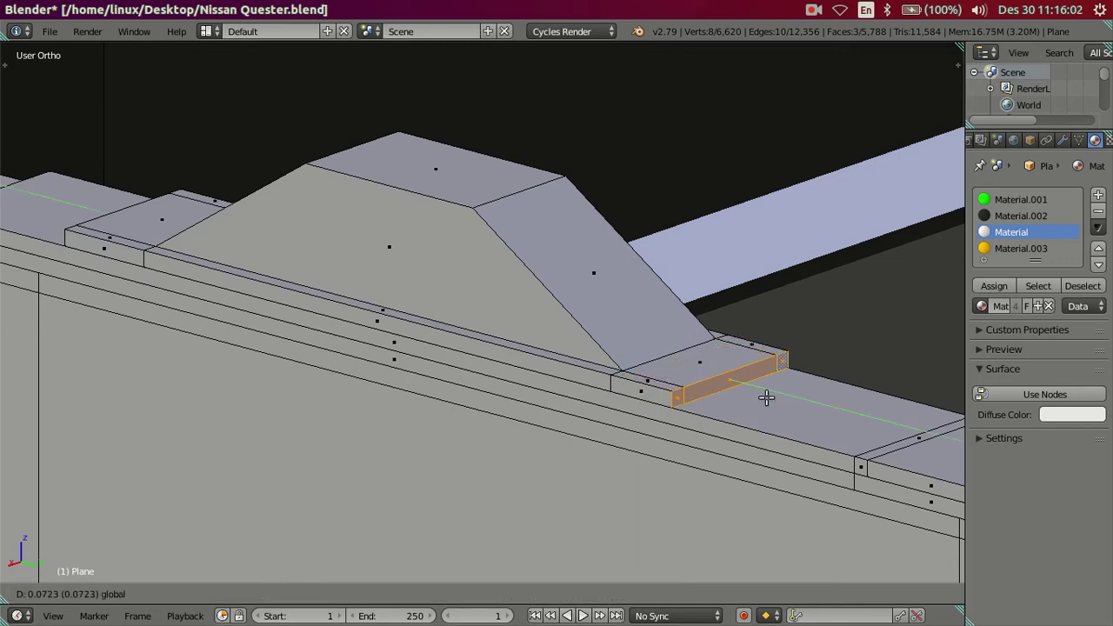
pyautogui.write('y.12')
pyautogui.press('Escape')
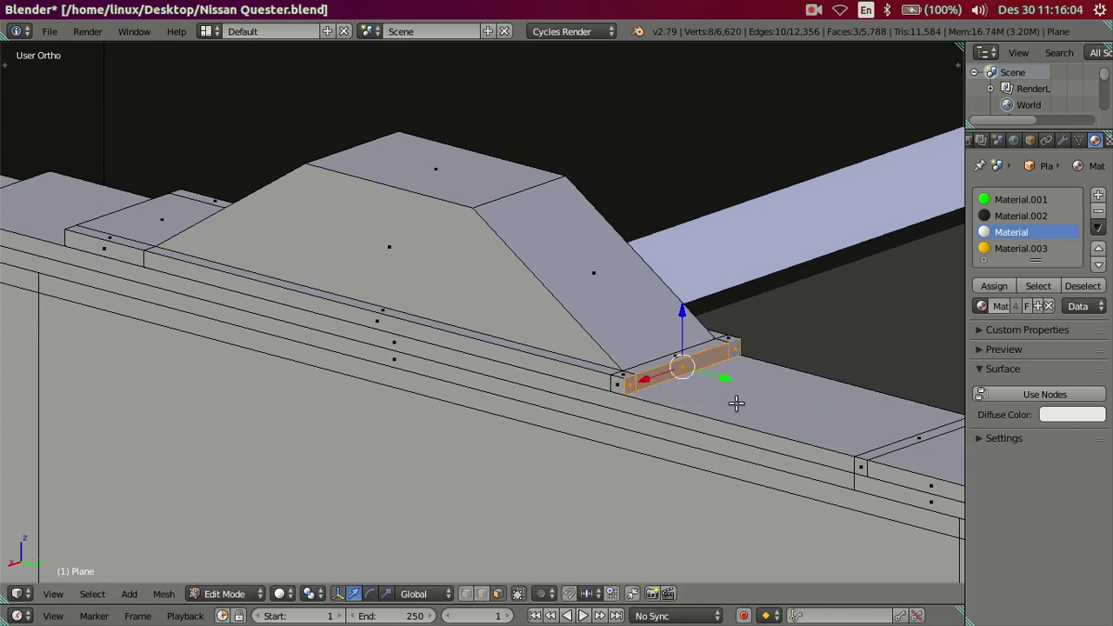
pyautogui.write('gy')
pyautogui.write('.')
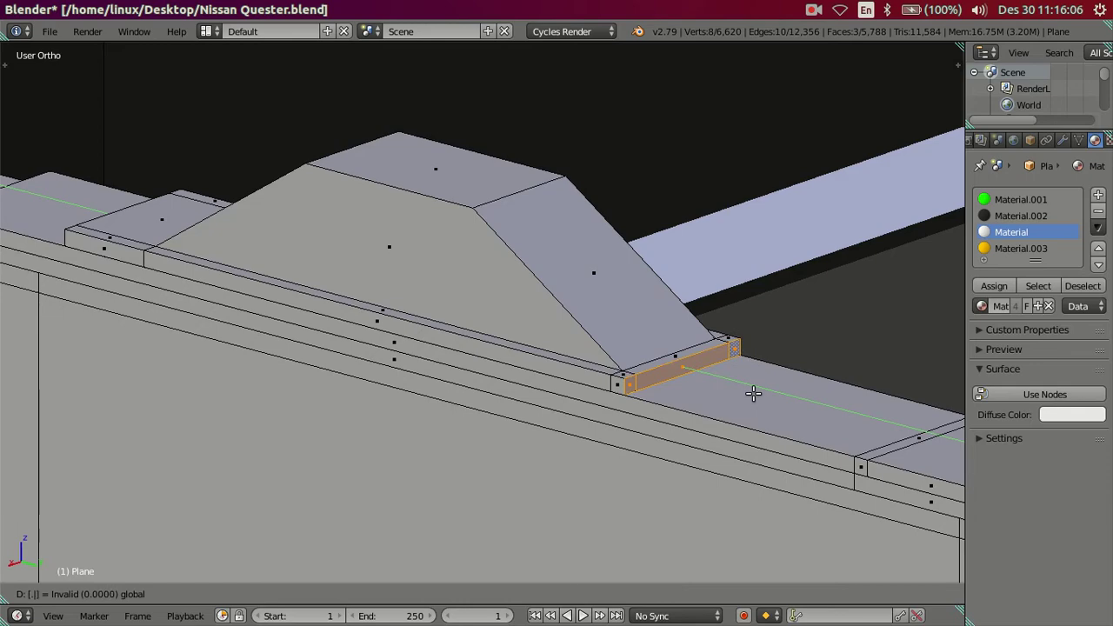
pyautogui.write('1')
pyautogui.press('Return')
pyautogui.scroll(-5, 395, 377)
# Deselect all and orbit to an angled top-down view of the wall's cap block.
pyautogui.press('a')
pyautogui.moveTo(395, 377)
pyautogui.mouseDown(button='middle')
pyautogui.moveTo(394, 517)
pyautogui.moveTo(530, 473)
pyautogui.moveTo(700, 281)
pyautogui.moveTo(658, 321)
pyautogui.moveTo(599, 419)
pyautogui.moveTo(249, 363)
pyautogui.moveTo(165, 334)
pyautogui.moveTo(298, 266)
pyautogui.moveTo(460, 331)
pyautogui.moveTo(458, 291)
pyautogui.moveTo(393, 298)
pyautogui.mouseUp(button='middle')
pyautogui.scroll(3, 165, 335)
pyautogui.scroll(-3, 392, 297)
pyautogui.moveTo(325, 269)
pyautogui.mouseDown(button='middle')
pyautogui.moveTo(385, 261)
pyautogui.moveTo(382, 298)
pyautogui.mouseUp(button='middle')
pyautogui.scroll(2, 369, 287)
pyautogui.scroll(-2, 369, 287)
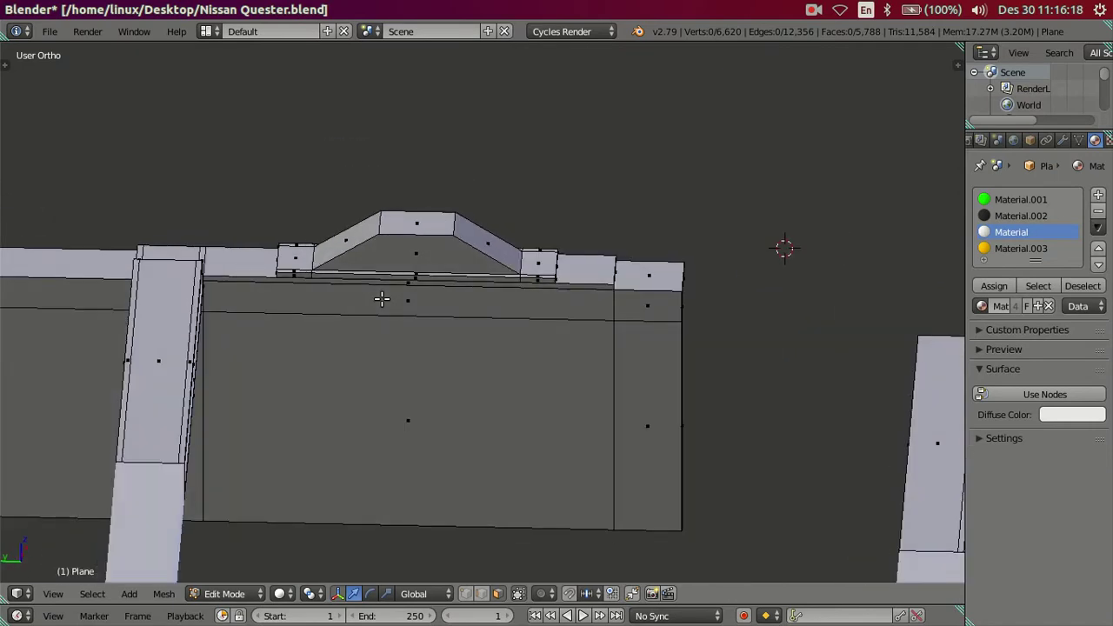
pyautogui.scroll(2, 648, 299)
pyautogui.scroll(2, 661, 260)
pyautogui.scroll(-1, 688, 263)
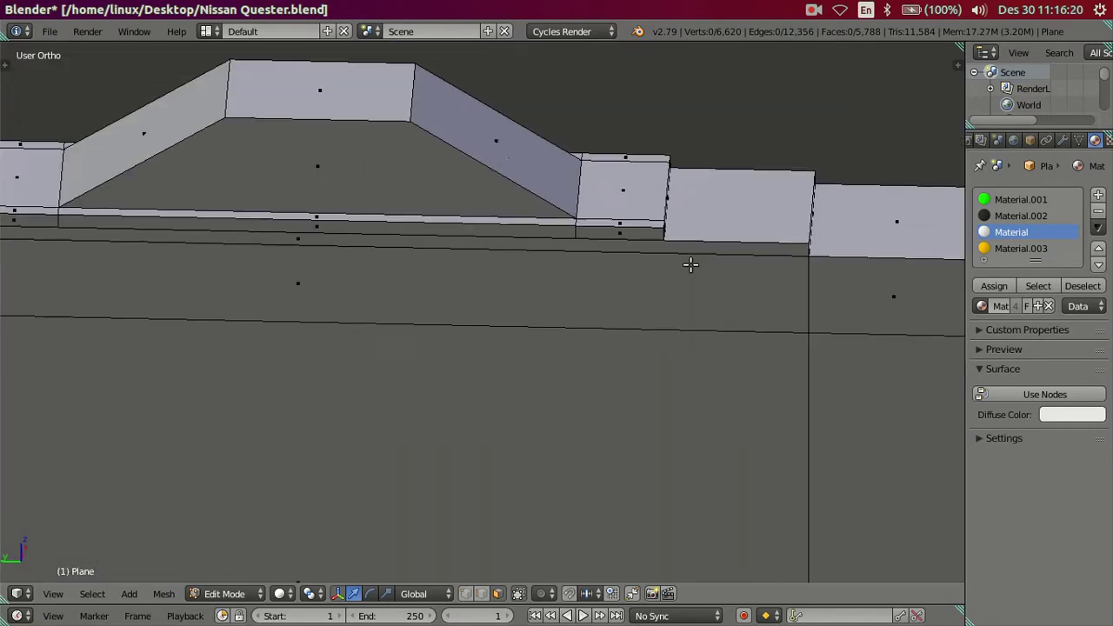
pyautogui.scroll(-1, 691, 264)
pyautogui.scroll(-3, 690, 263)
pyautogui.moveTo(688, 266)
pyautogui.mouseDown(button='middle')
pyautogui.moveTo(781, 460)
pyautogui.moveTo(417, 286)
pyautogui.mouseUp(button='middle')
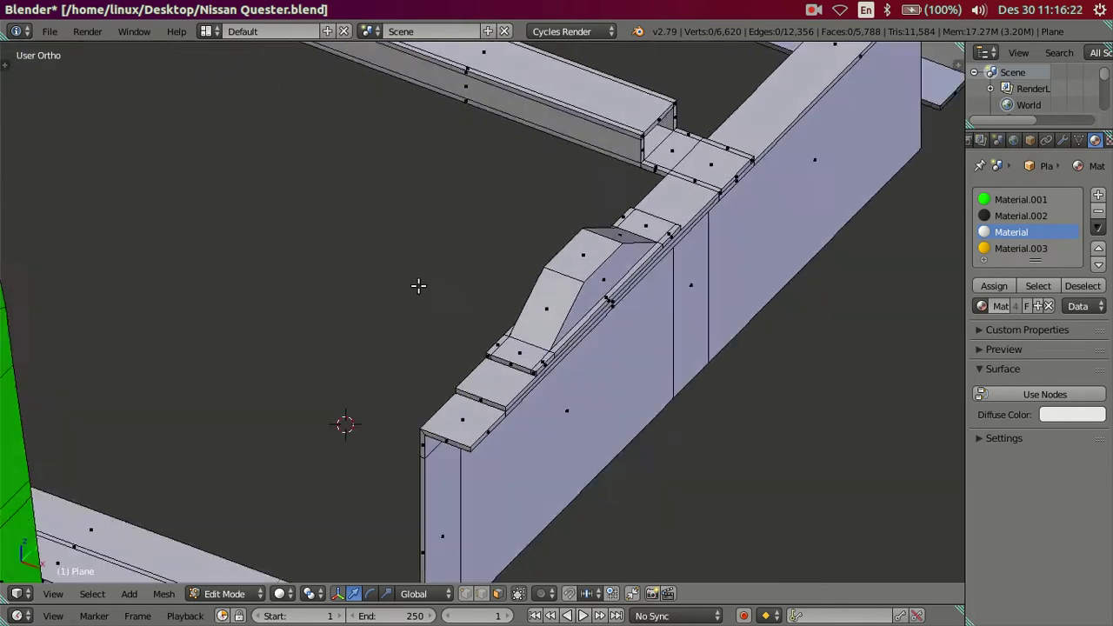
pyautogui.scroll(2, 346, 269)
pyautogui.scroll(4, 348, 273)
pyautogui.scroll(2, 409, 331)
pyautogui.scroll(2, 444, 326)
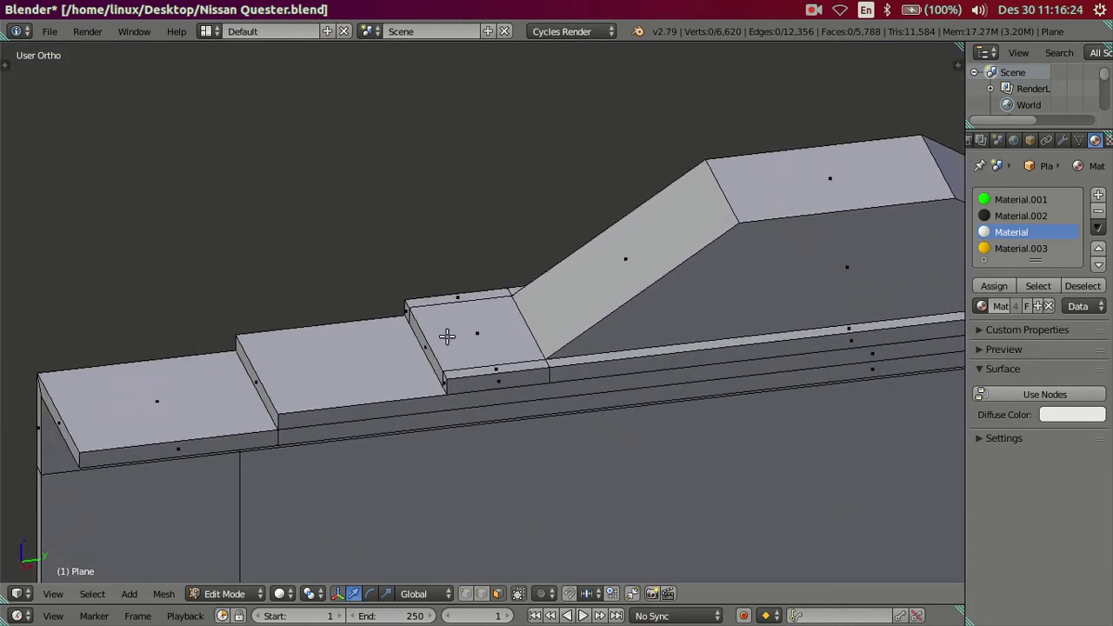
pyautogui.scroll(1, 466, 309)
# Add an edge loop across the cap block and offset it along Y.
pyautogui.hotkey('ctrl', 'r')
pyautogui.click(487, 300)
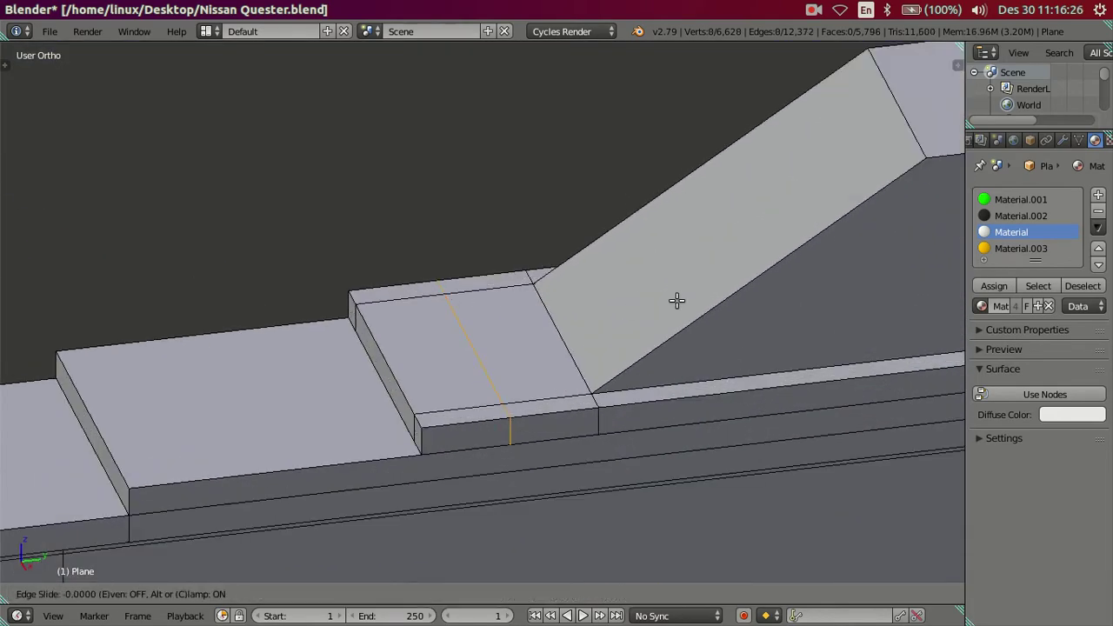
pyautogui.click(765, 301)
pyautogui.moveTo(603, 342); pyautogui.dragTo(589, 346)
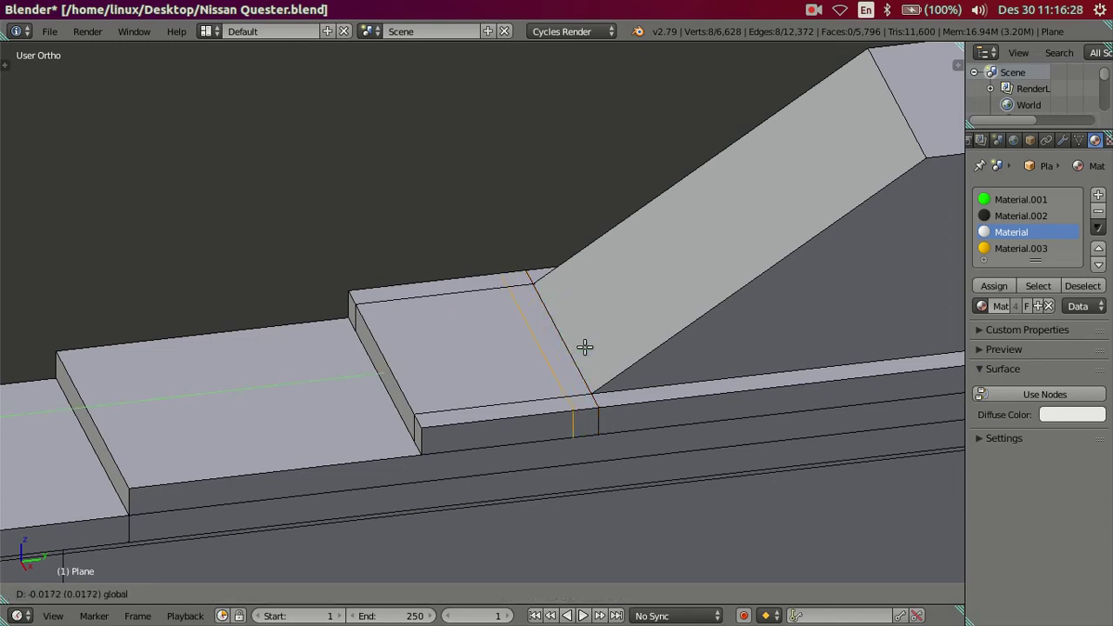
pyautogui.press('-')
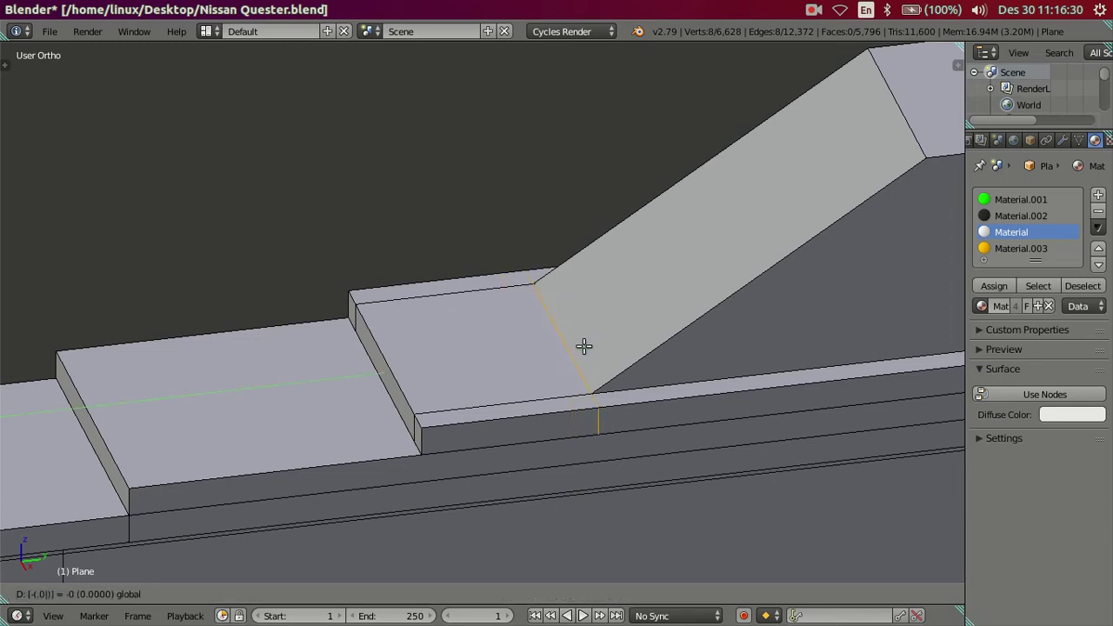
pyautogui.press('Return')
pyautogui.press('a')
pyautogui.keyDown('shift'); pyautogui.moveTo(409, 427); pyautogui.dragTo(432, 412, button='middle'); pyautogui.keyUp('shift')
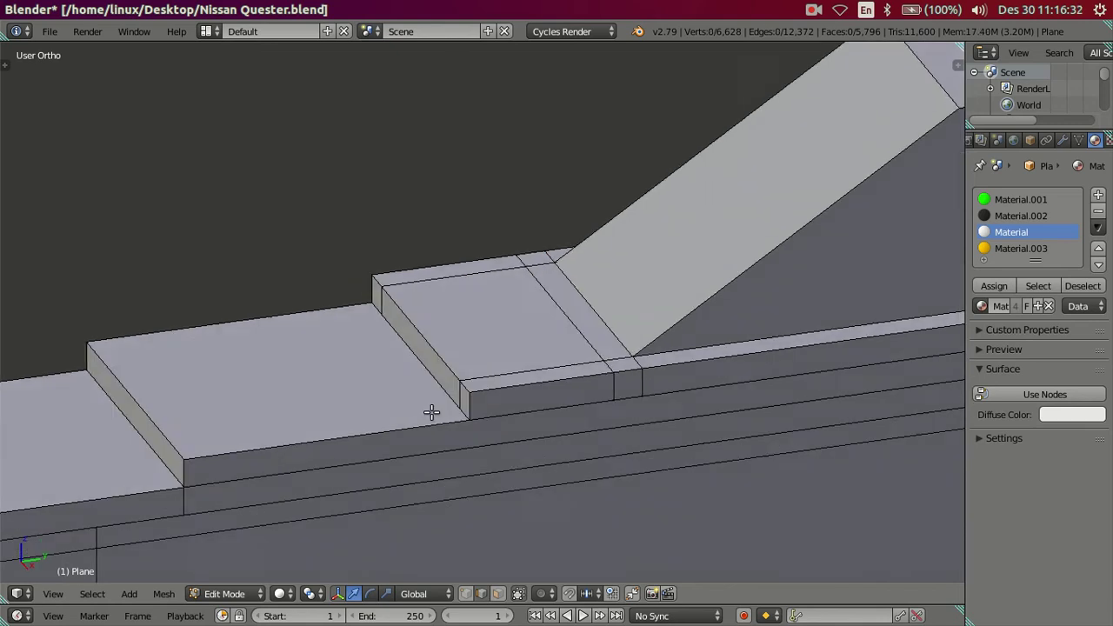
pyautogui.scroll(2, 460, 390)
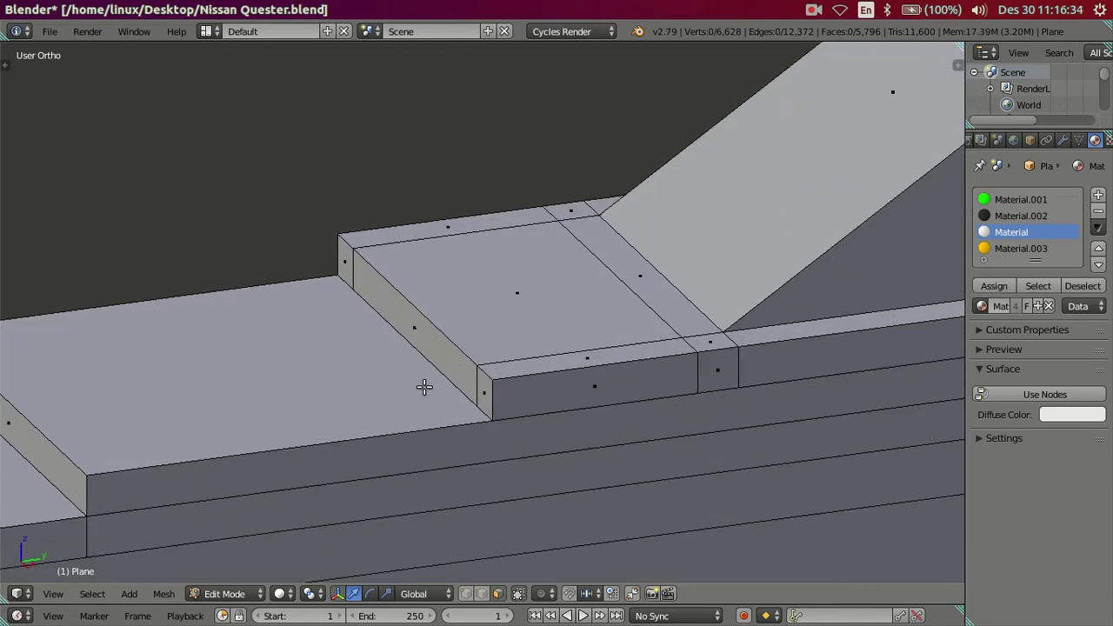
# Extrude the side strip faces outward 0.02 along their normal as a lip.
pyautogui.rightClick(346, 265)
pyautogui.keyDown('shift'); pyautogui.click(408, 325); pyautogui.keyUp('shift')
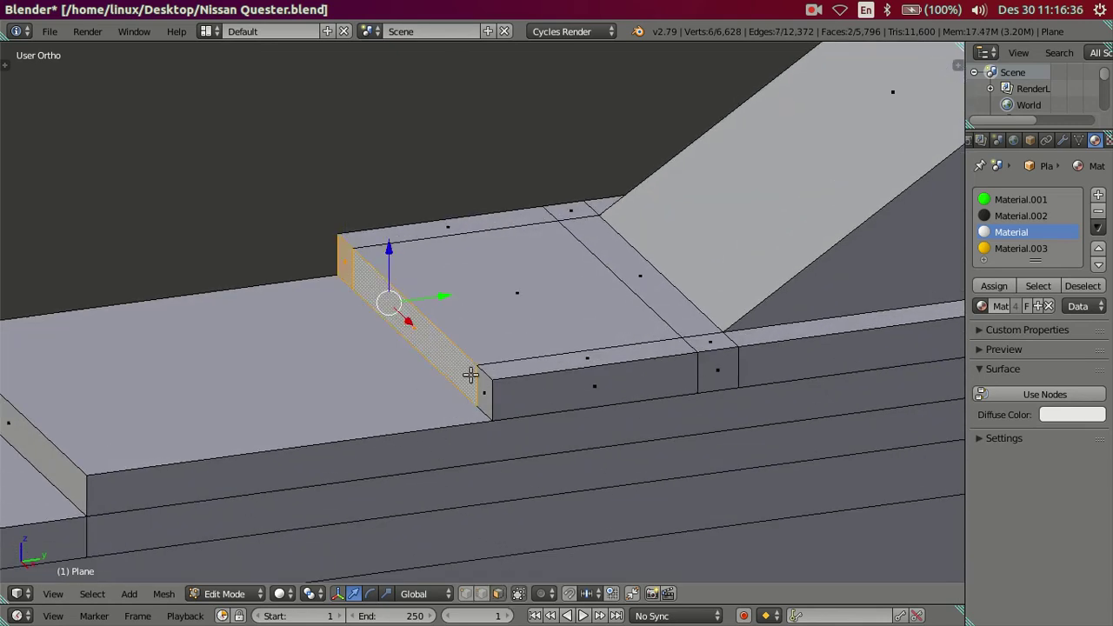
pyautogui.keyDown('shift'); pyautogui.click(485, 387); pyautogui.keyUp('shift')
pyautogui.press('e')
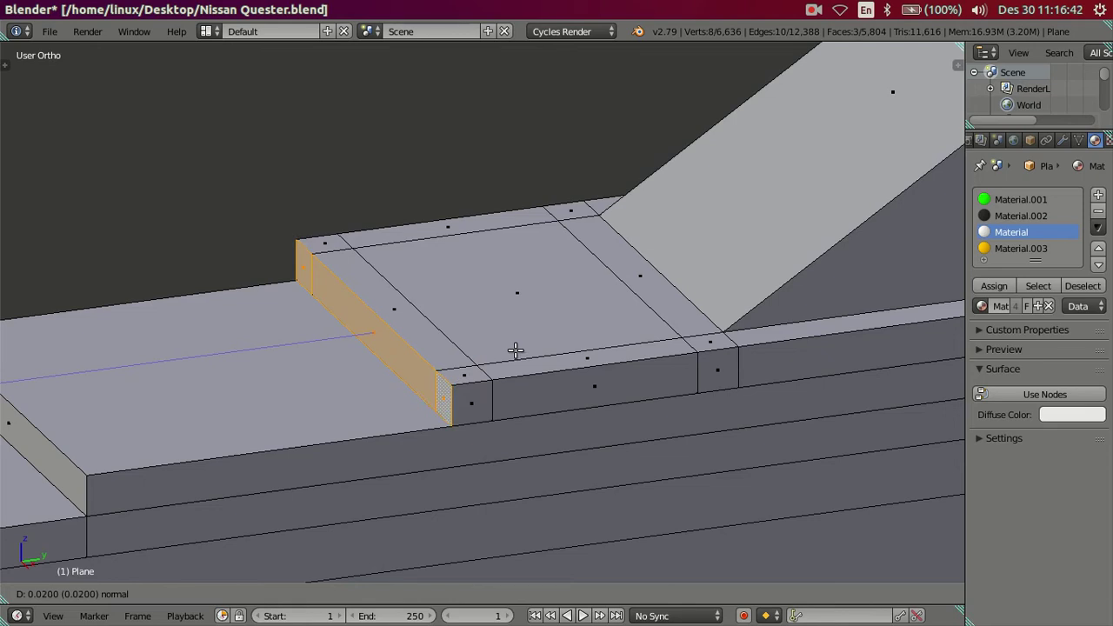
pyautogui.write('.02')
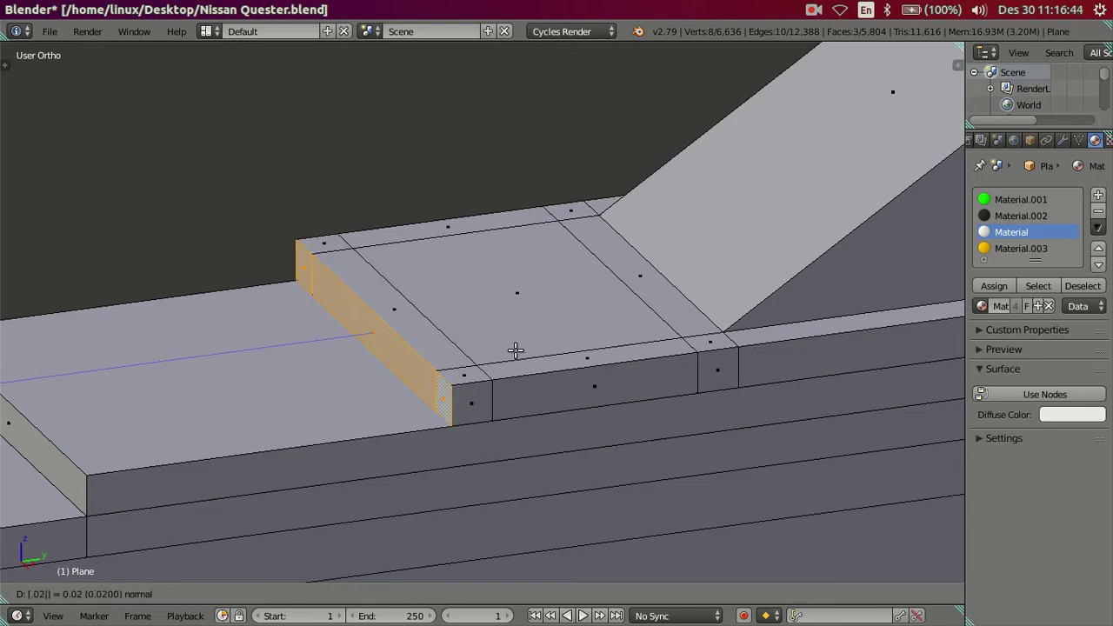
pyautogui.press('Return')
pyautogui.scroll(-3, 516, 350)
# Select the three-face strip on the bracket's side.
pyautogui.moveTo(516, 350); pyautogui.dragTo(609, 348, button='middle')
pyautogui.press('a')
pyautogui.scroll(6, 680, 343)
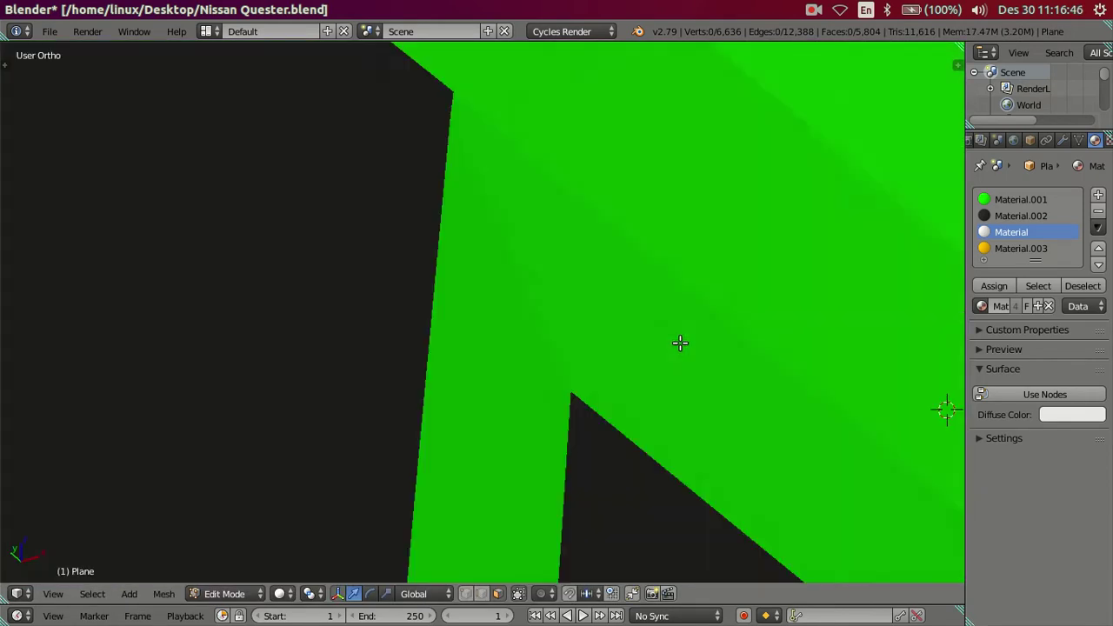
pyautogui.scroll(-5, 680, 342)
pyautogui.moveTo(715, 323); pyautogui.dragTo(894, 316, button='middle')
pyautogui.scroll(2, 579, 304)
pyautogui.moveTo(579, 303); pyautogui.dragTo(543, 266, button='middle')
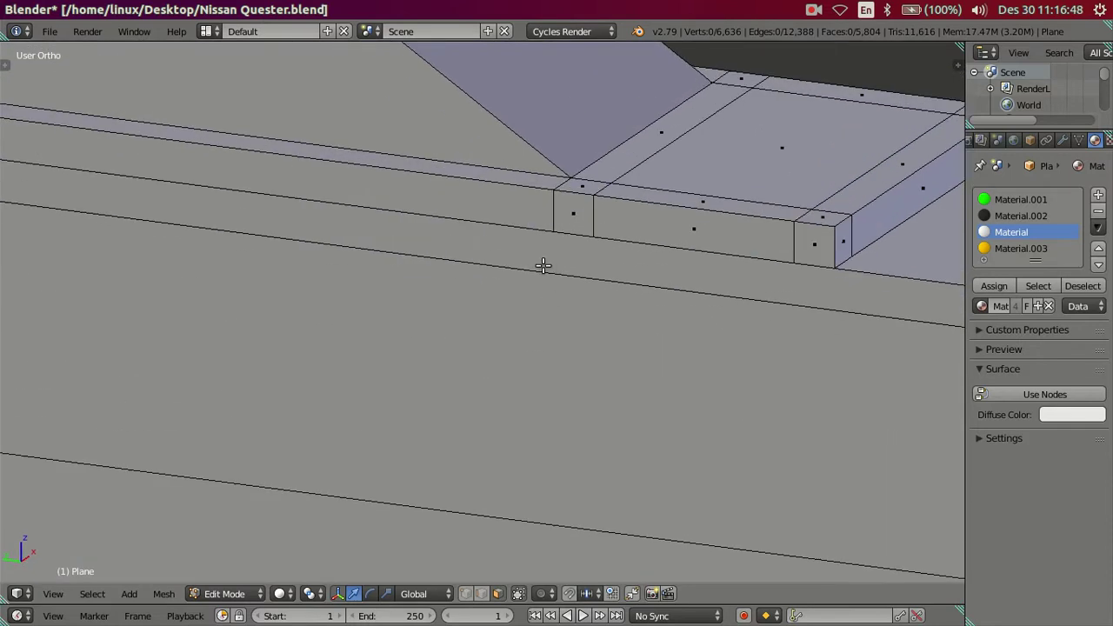
pyautogui.rightClick(580, 194)
pyautogui.keyDown('ctrl'); pyautogui.rightClick(812, 242); pyautogui.keyUp('ctrl')
pyautogui.moveTo(800, 244)
pyautogui.mouseDown(button='middle')
pyautogui.moveTo(703, 260)
pyautogui.moveTo(614, 363)
pyautogui.moveTo(561, 557)
pyautogui.moveTo(574, 507)
pyautogui.mouseUp(button='middle')
pyautogui.scroll(3, 614, 363)
pyautogui.scroll(-3, 571, 370)
pyautogui.scroll(-2, 561, 556)
pyautogui.scroll(2, 584, 340)
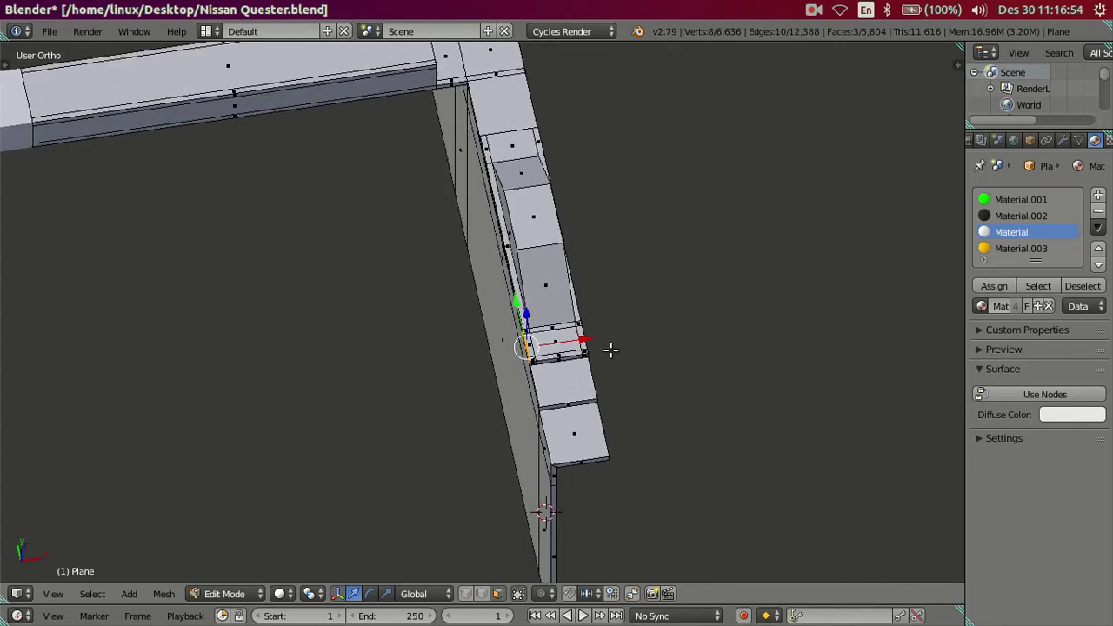
# Extrude the face into a long beam and delete its end faces in Edge mode.
pyautogui.press('e')
pyautogui.click(243, 361)
pyautogui.moveTo(243, 361)
pyautogui.mouseDown(button='middle')
pyautogui.moveTo(343, 363)
pyautogui.moveTo(413, 407)
pyautogui.mouseUp(button='middle')
pyautogui.hotkey('ctrl', 'Tab')
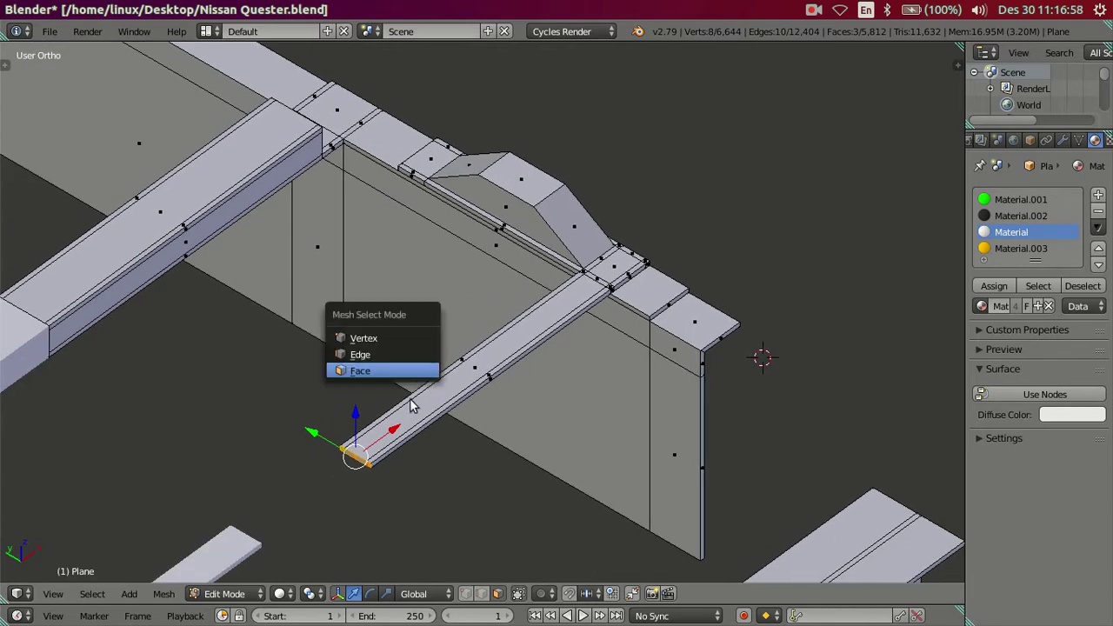
pyautogui.click(360, 354)
pyautogui.scroll(2, 448, 344)
pyautogui.scroll(2, 448, 343)
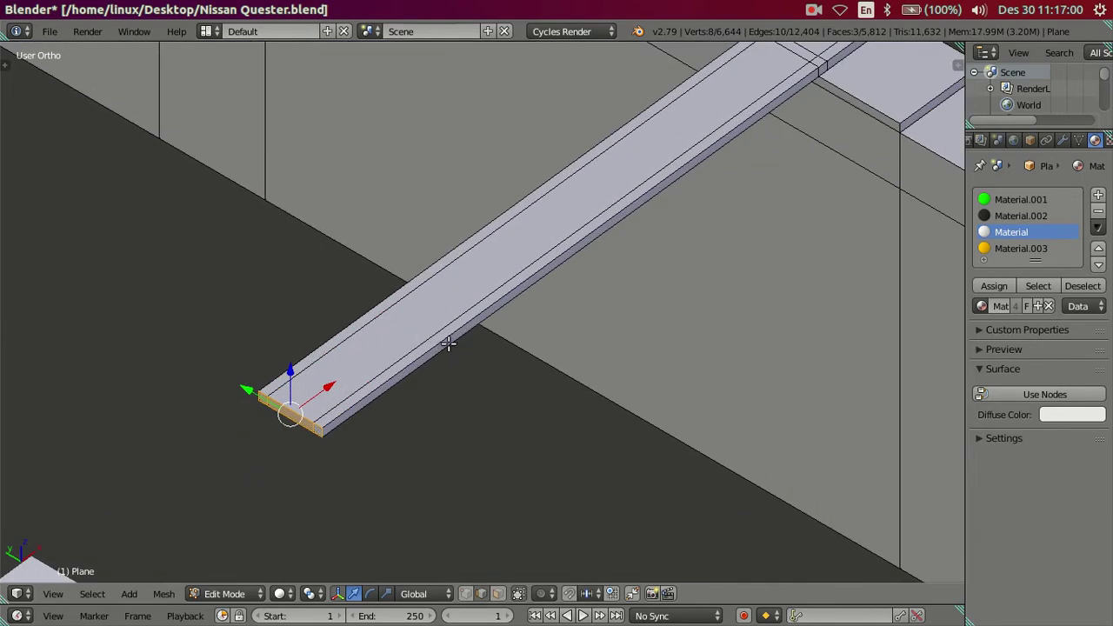
pyautogui.press('x')
pyautogui.click(425, 266)
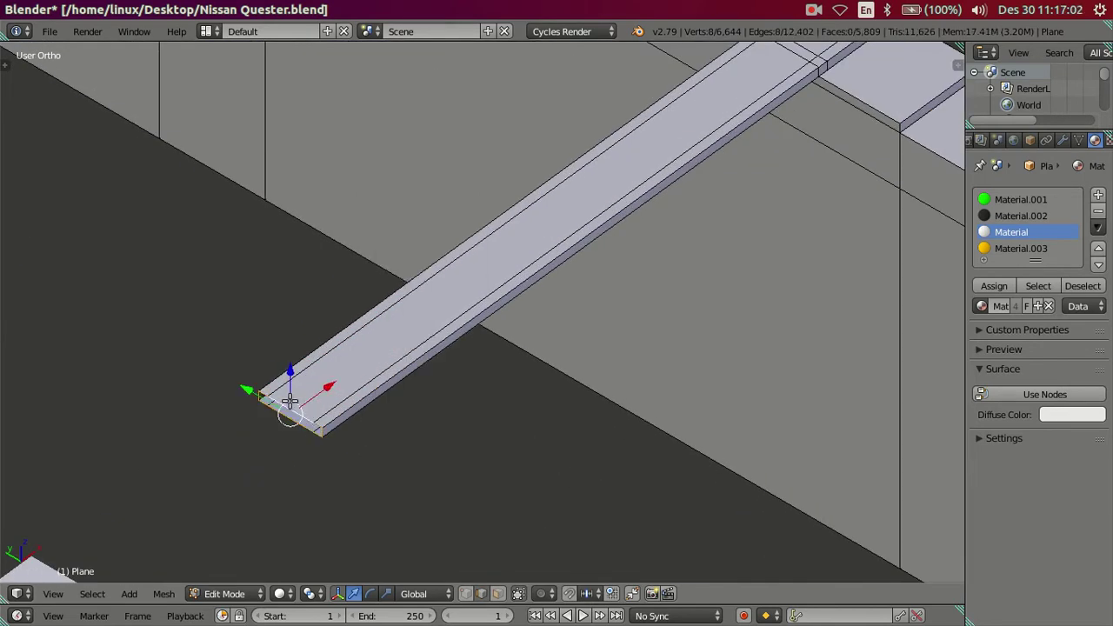
# Extend the beam's open end toward the front wall, then select an edge on the right beam.
pyautogui.press('e')
pyautogui.click(77, 542)
pyautogui.scroll(-3, 563, 417)
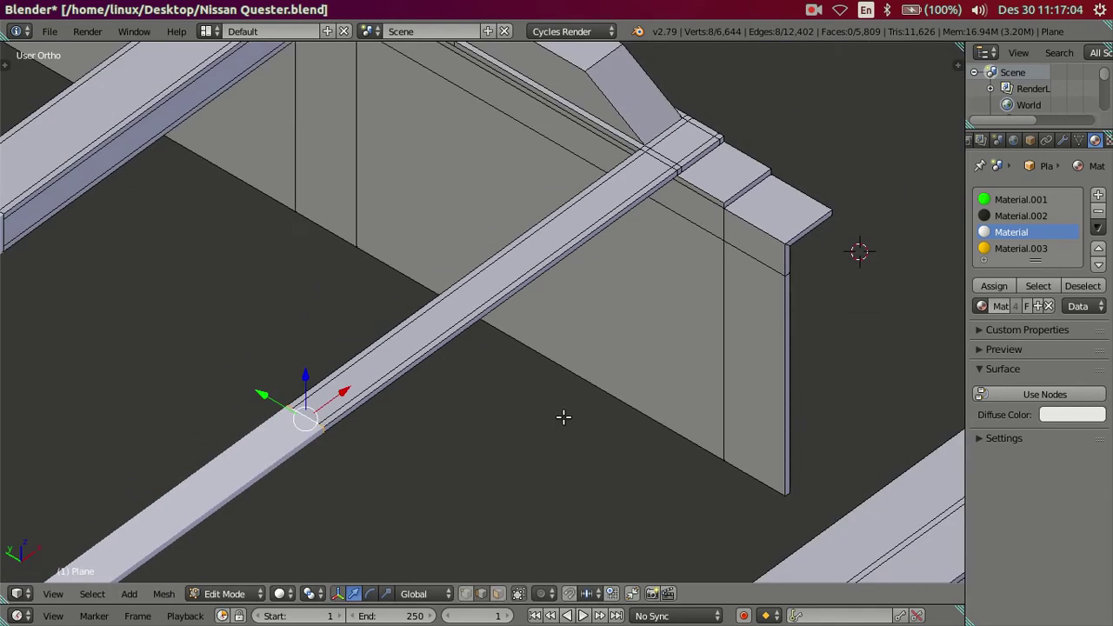
pyautogui.scroll(-3, 566, 352)
pyautogui.moveTo(597, 330)
pyautogui.mouseDown(button='middle')
pyautogui.moveTo(626, 318)
pyautogui.moveTo(572, 278)
pyautogui.mouseUp(button='middle')
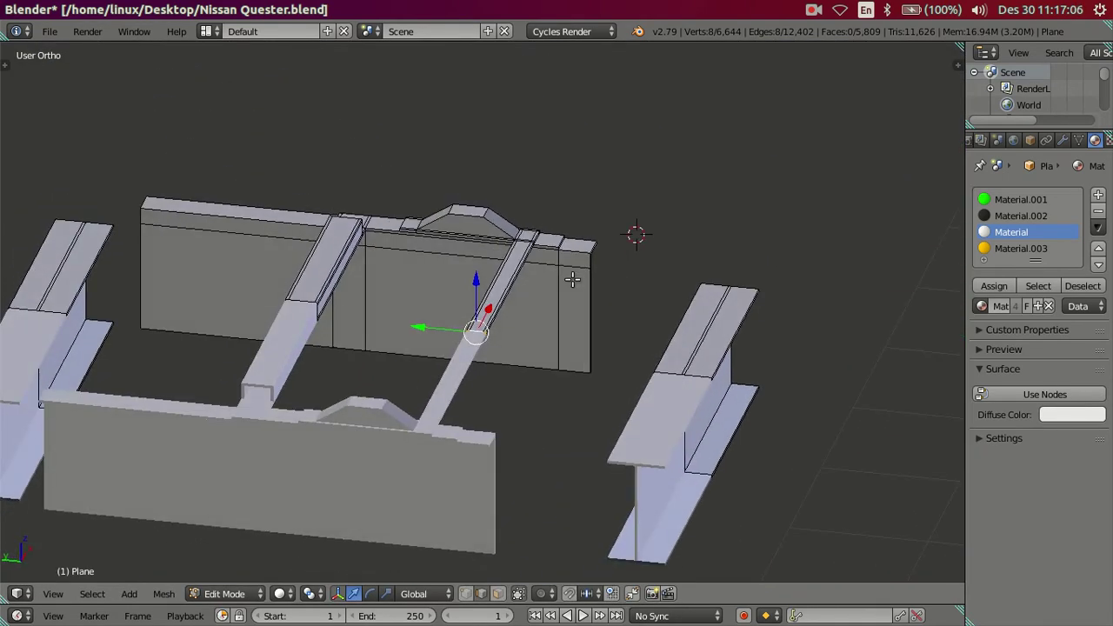
pyautogui.scroll(2, 478, 248)
pyautogui.moveTo(507, 258)
pyautogui.mouseDown(button='middle')
pyautogui.moveTo(551, 341)
pyautogui.moveTo(306, 336)
pyautogui.moveTo(241, 313)
pyautogui.moveTo(609, 316)
pyautogui.mouseUp(button='middle')
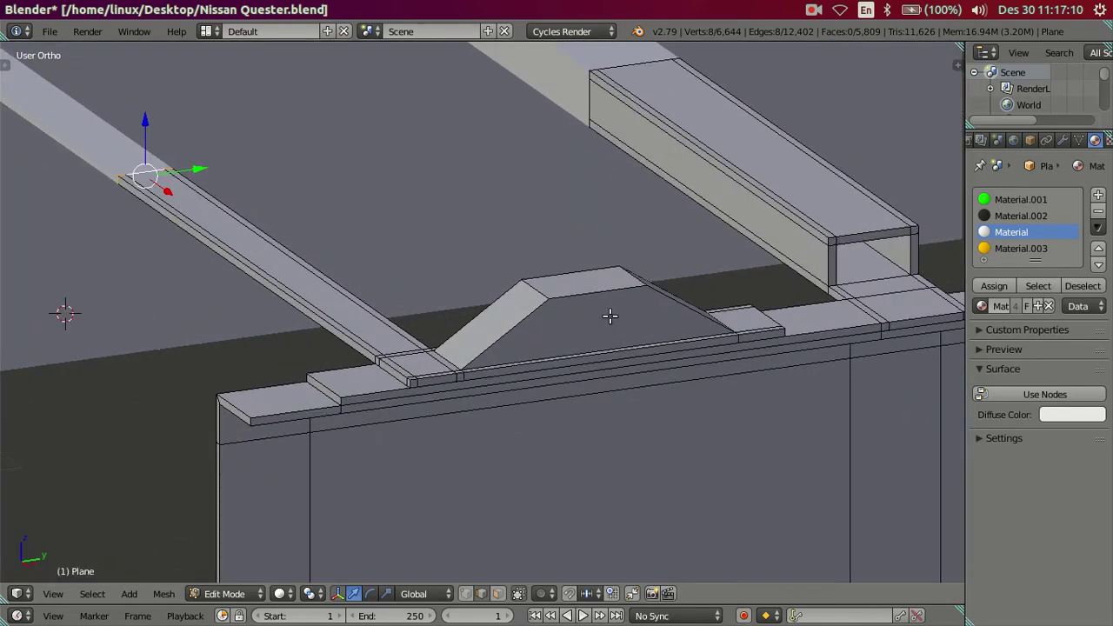
pyautogui.scroll(2, 592, 371)
pyautogui.moveTo(599, 382)
pyautogui.mouseDown(button='middle')
pyautogui.moveTo(561, 373)
pyautogui.moveTo(542, 444)
pyautogui.moveTo(549, 360)
pyautogui.moveTo(573, 372)
pyautogui.moveTo(247, 452)
pyautogui.mouseUp(button='middle')
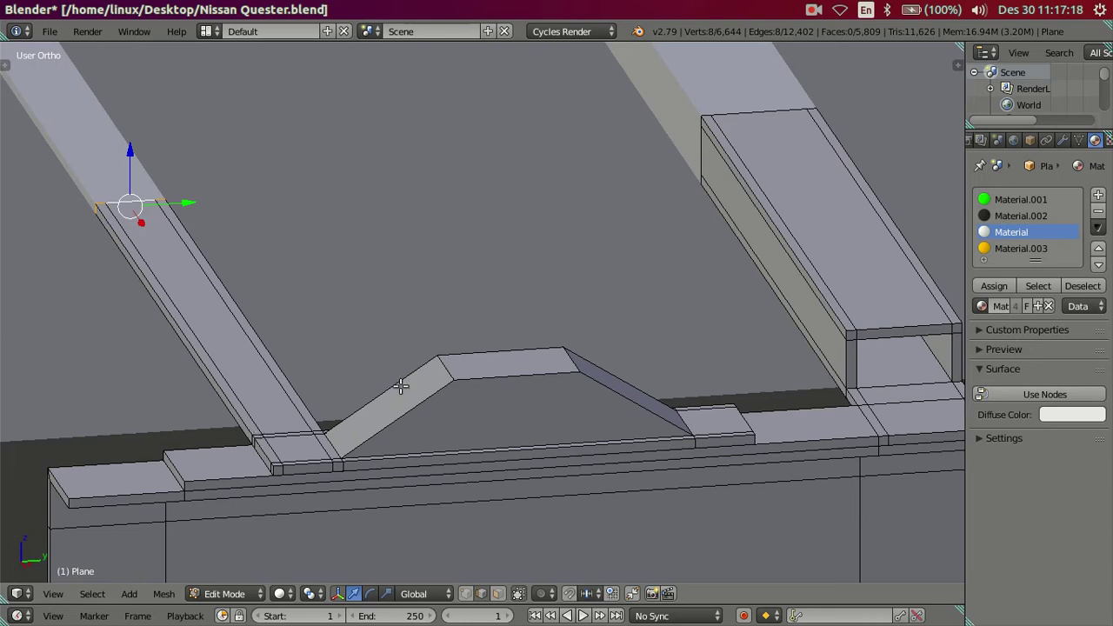
pyautogui.moveTo(838, 294); pyautogui.dragTo(831, 274, button='middle')
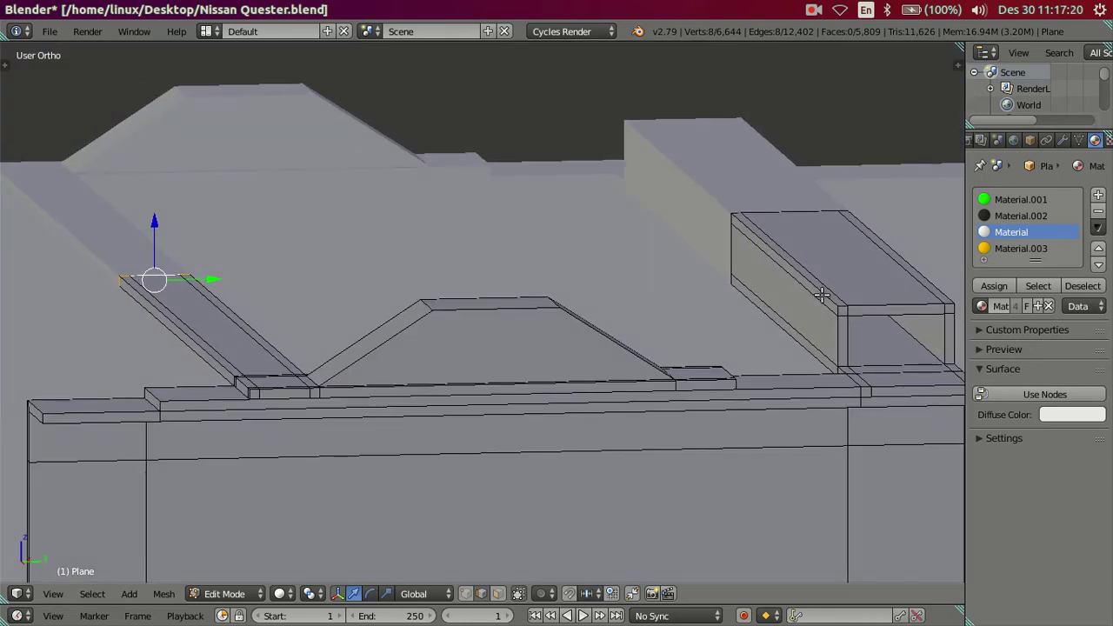
pyautogui.rightClick(813, 292)
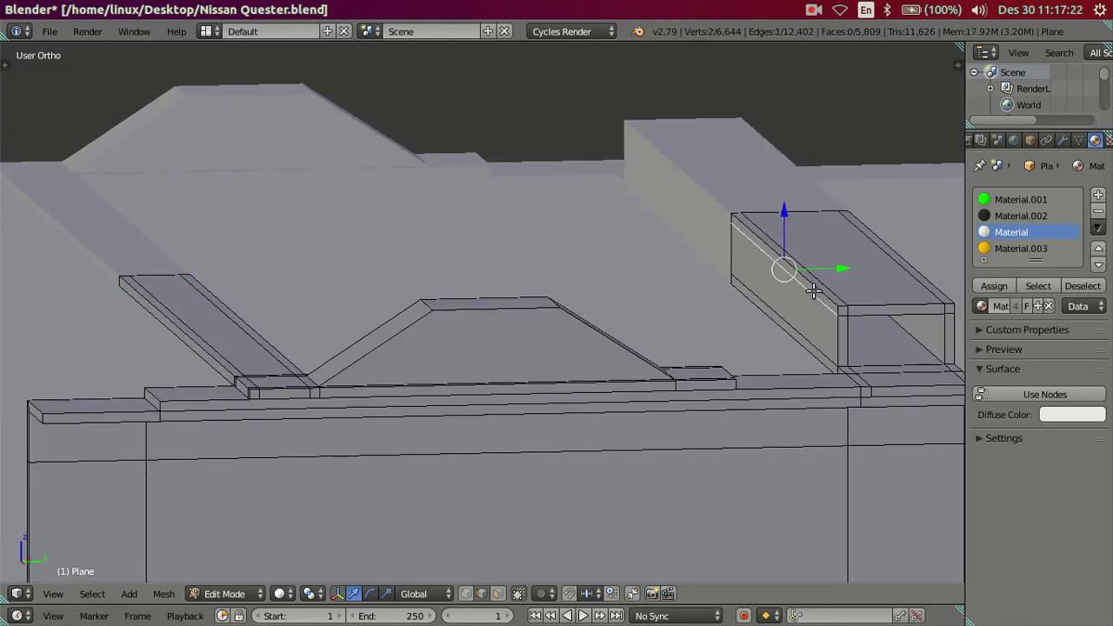
# Copy the selected edge's Z height from the N panel, then select a face on the left beam.
pyautogui.press('n')
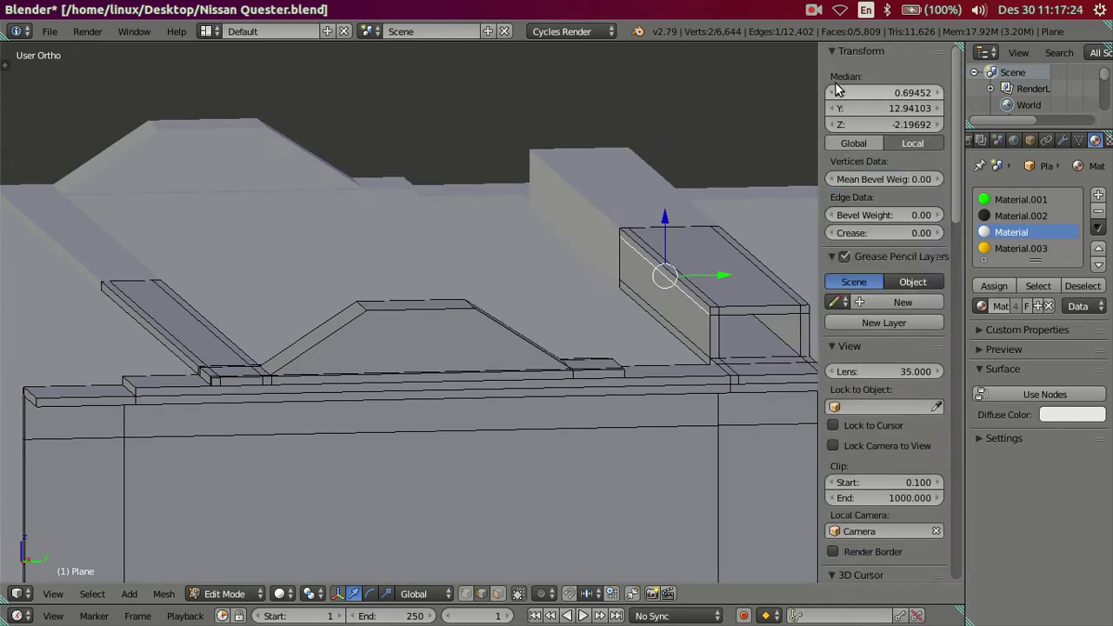
pyautogui.click(883, 125)
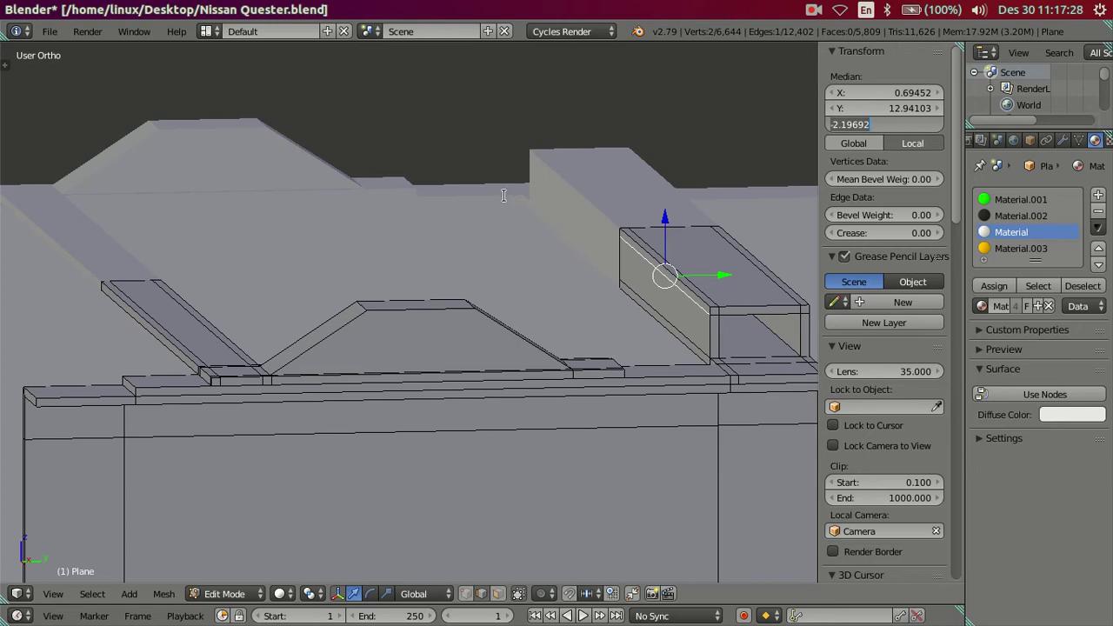
pyautogui.press('Return')
pyautogui.moveTo(360, 258); pyautogui.dragTo(293, 484, button='middle')
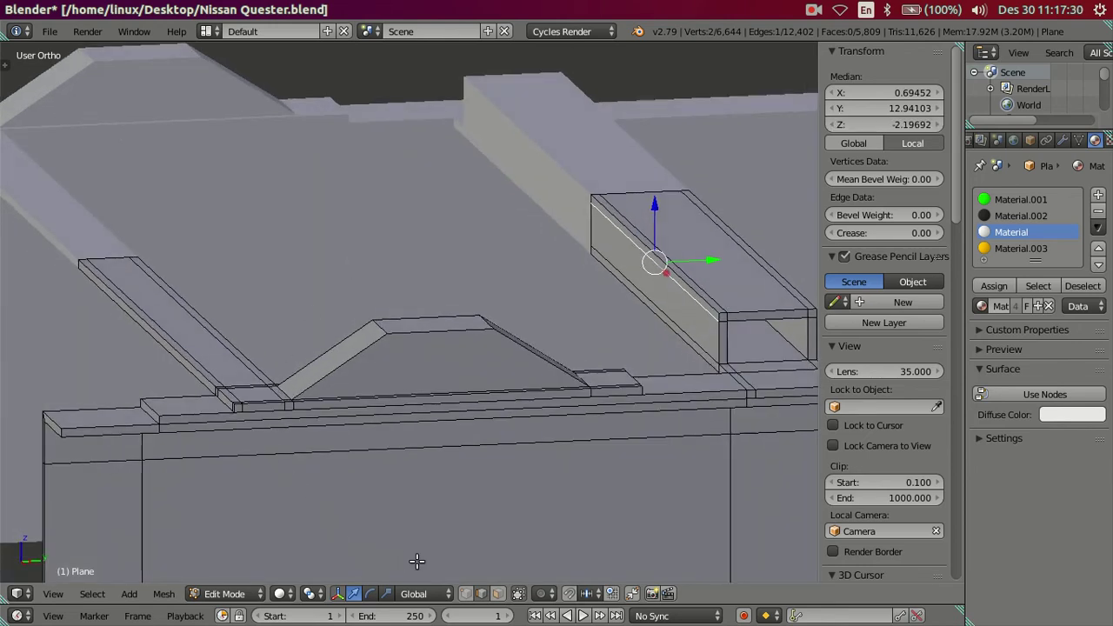
pyautogui.click(497, 595)
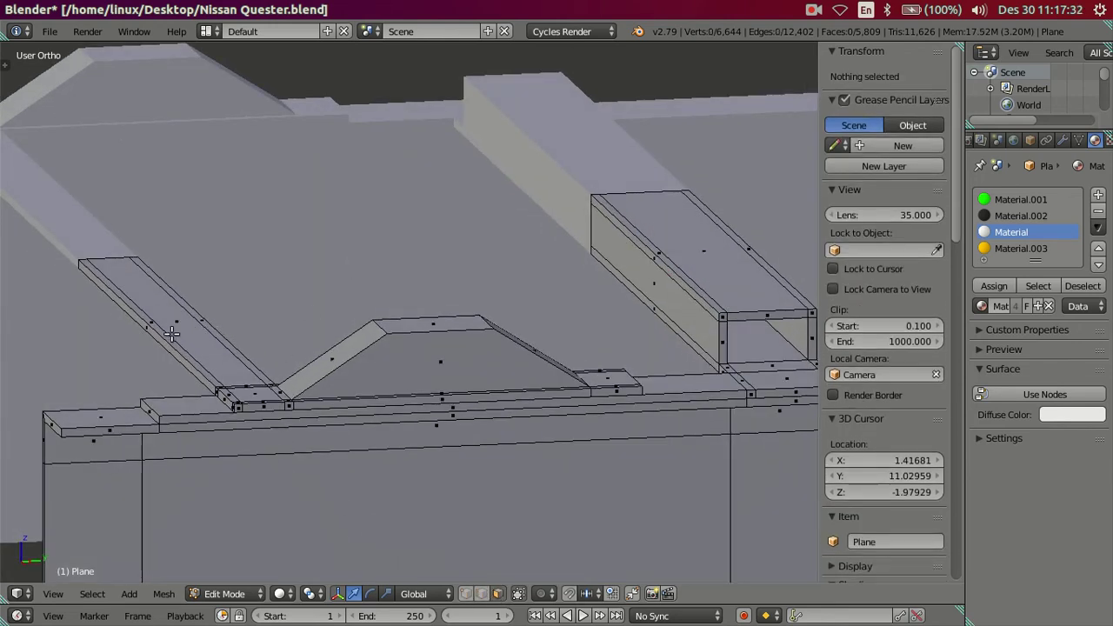
pyautogui.rightClick(170, 336)
pyautogui.moveTo(265, 345); pyautogui.dragTo(380, 467, button='middle')
pyautogui.scroll(5, 418, 392)
pyautogui.scroll(-3, 299, 408)
pyautogui.moveTo(299, 408)
pyautogui.mouseDown(button='middle')
pyautogui.moveTo(268, 333)
pyautogui.moveTo(322, 365)
pyautogui.mouseUp(button='middle')
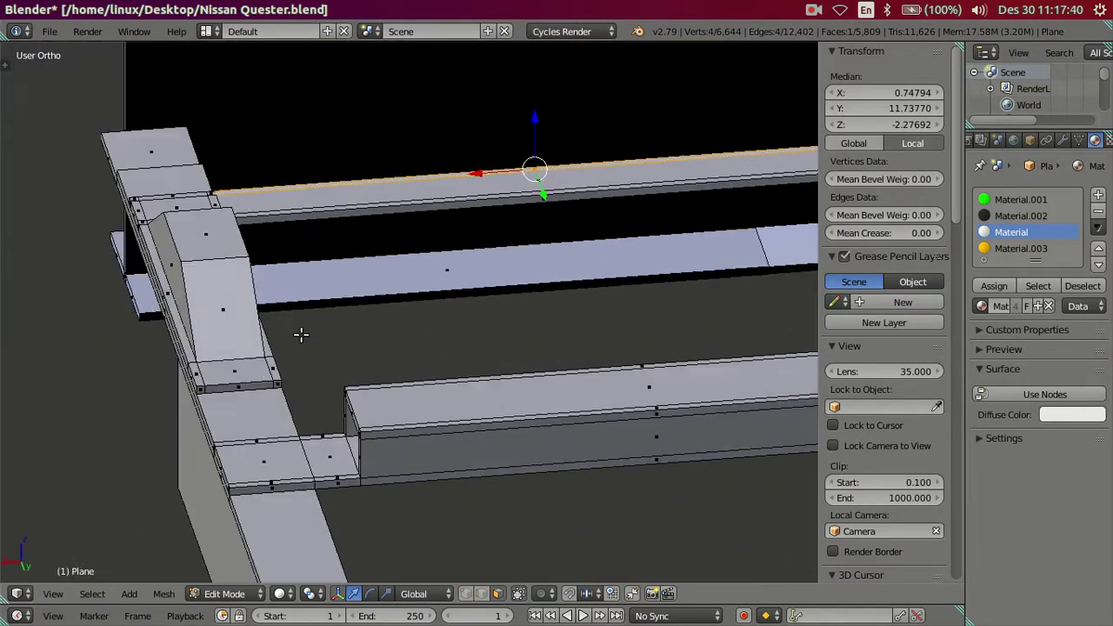
# Loop-cut the upper beam and place the cut at the corner edge's X 1.389.
pyautogui.hotkey('ctrl', 'Tab')
pyautogui.click(385, 379)
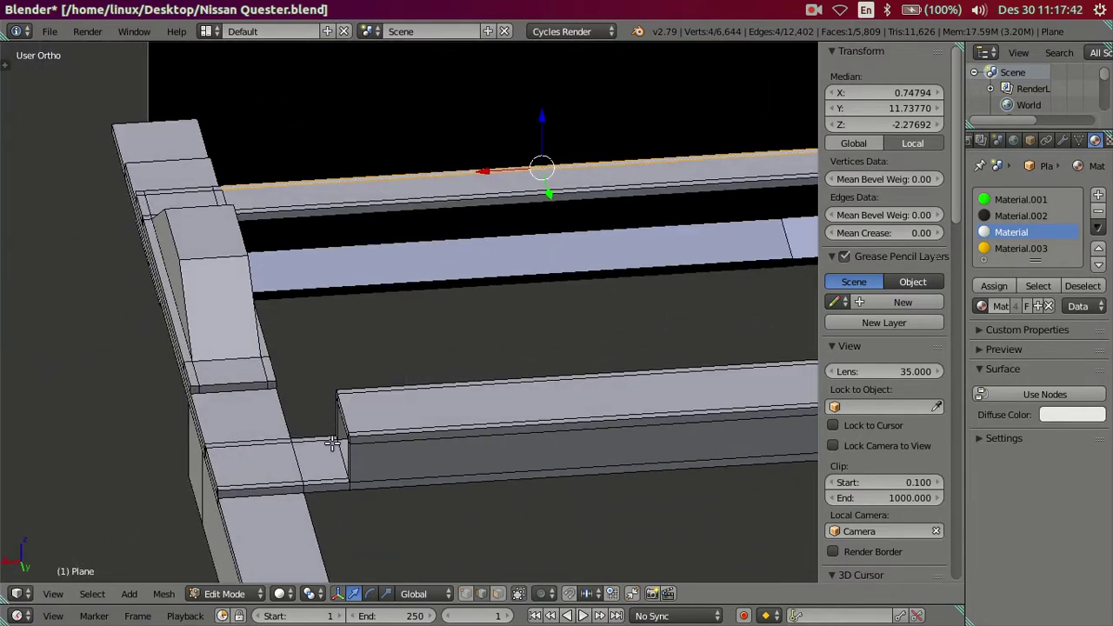
pyautogui.rightClick(342, 432)
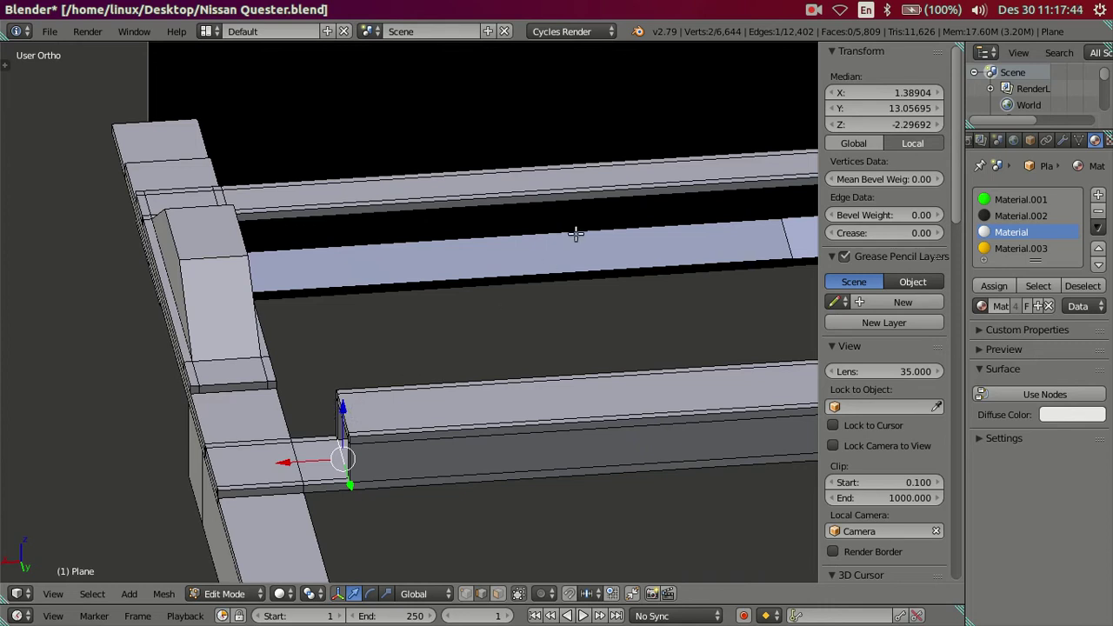
pyautogui.click(857, 91)
pyautogui.press('Return')
pyautogui.hotkey('ctrl', 'r')
pyautogui.click(485, 184)
pyautogui.click(483, 183)
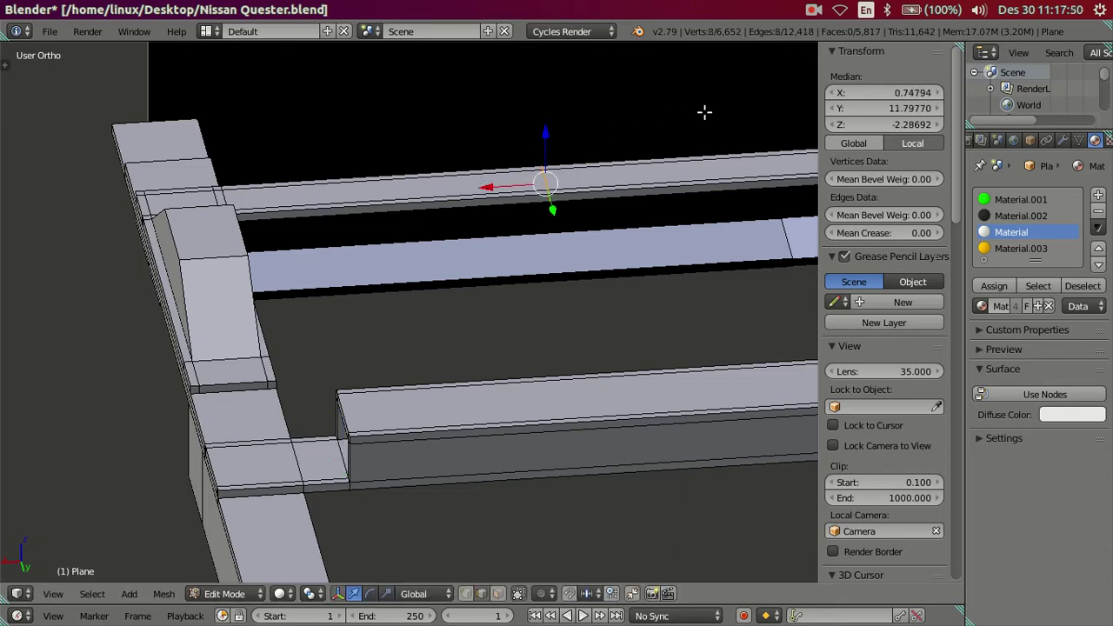
pyautogui.write('1.38904')
pyautogui.press('a')
# Select an edge on the right beam and check its Z coordinate.
pyautogui.moveTo(189, 248)
pyautogui.mouseDown(button='middle')
pyautogui.moveTo(350, 287)
pyautogui.moveTo(362, 321)
pyautogui.moveTo(395, 290)
pyautogui.mouseUp(button='middle')
pyautogui.scroll(2, 383, 278)
pyautogui.rightClick(711, 276)
pyautogui.click(897, 127)
pyautogui.press('Return')
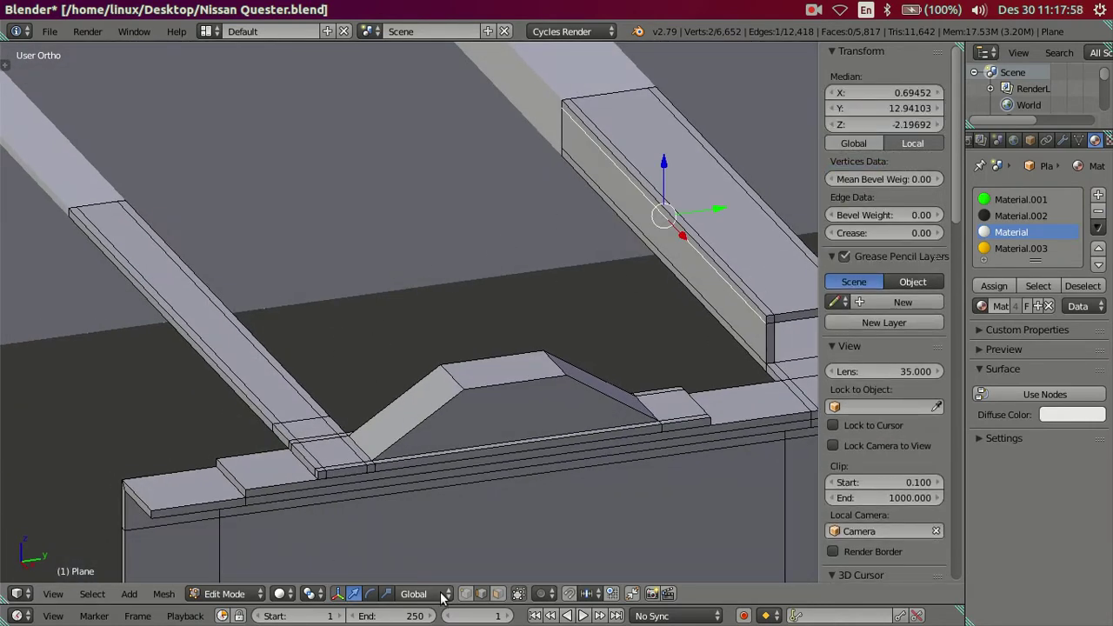
# Extrude the sloped left beam's side edges upward into walls at Z -2.19692.
pyautogui.press('a')
pyautogui.rightClick(256, 402)
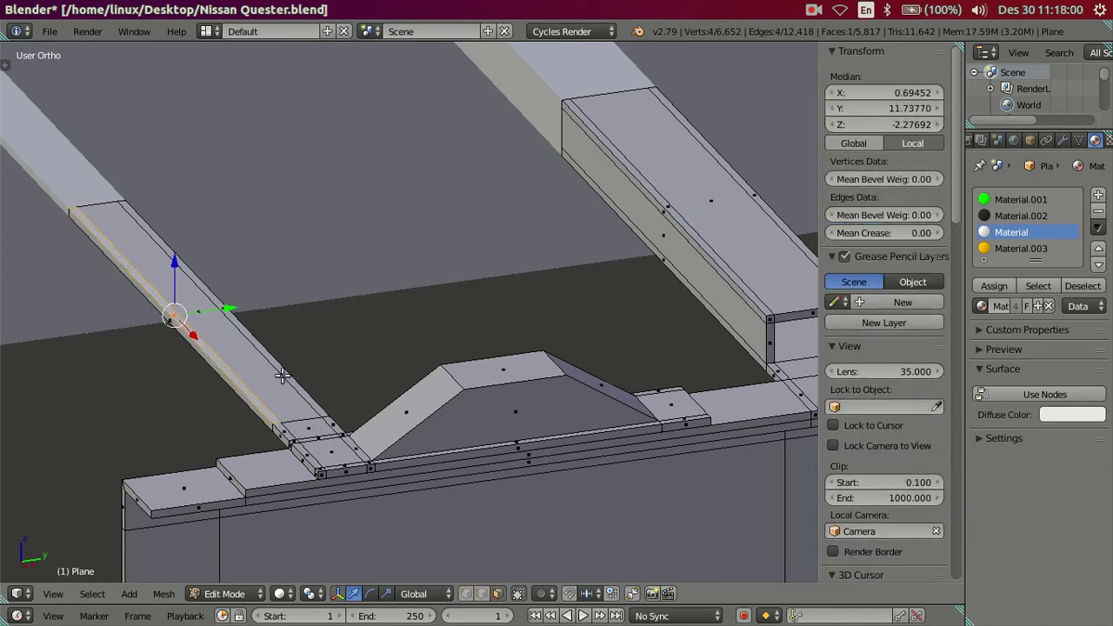
pyautogui.press('e')
pyautogui.moveTo(289, 372); pyautogui.dragTo(348, 265, button='middle')
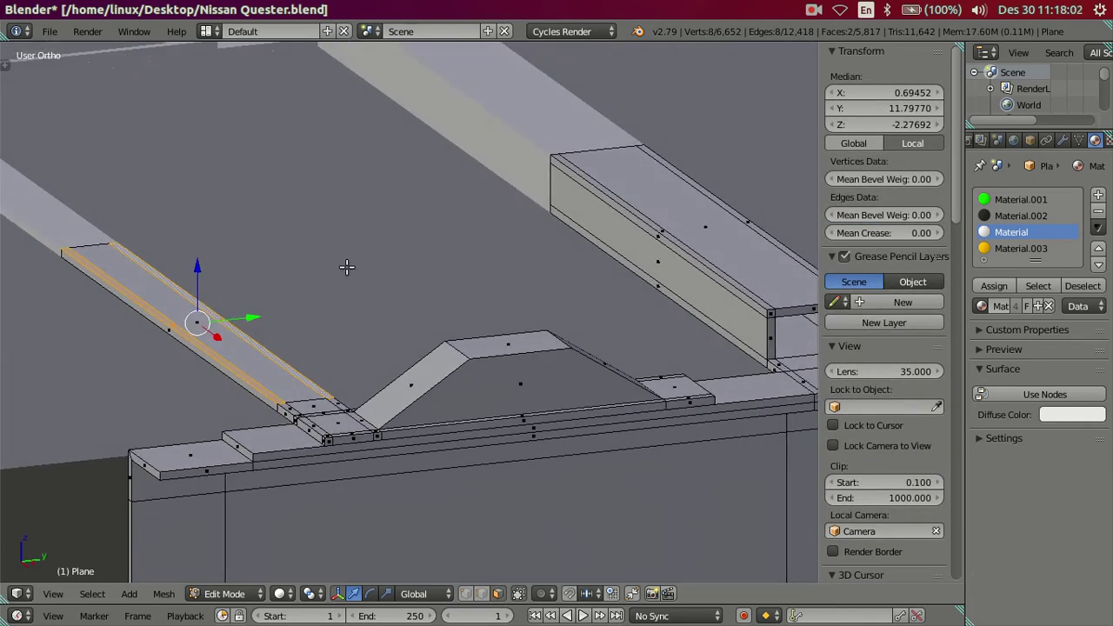
pyautogui.click(352, 203)
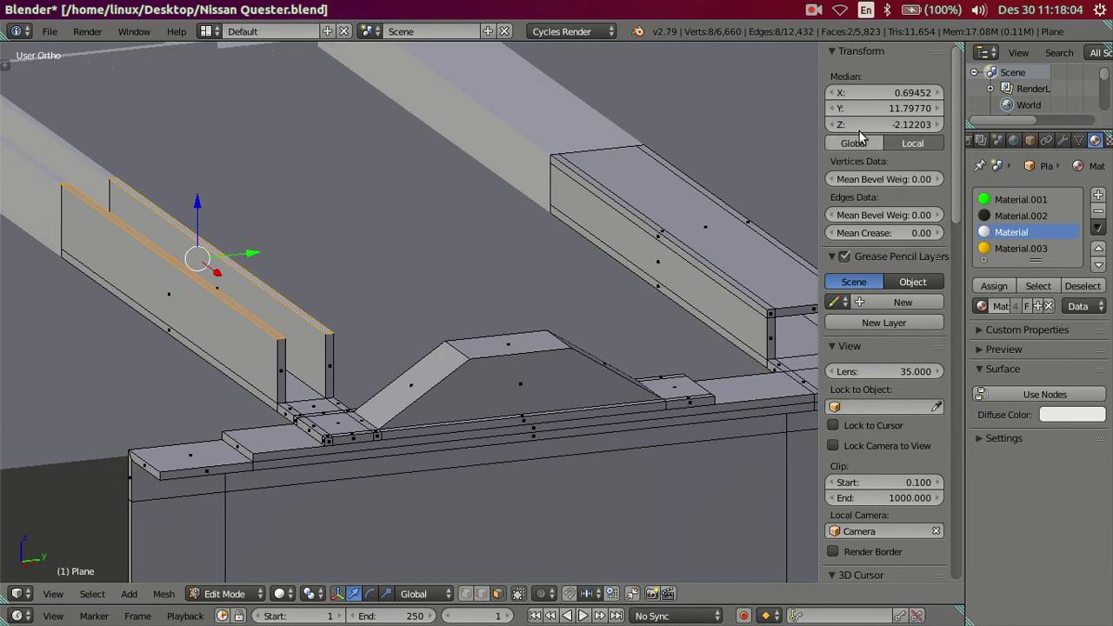
pyautogui.moveTo(861, 124); pyautogui.dragTo(854, 124)
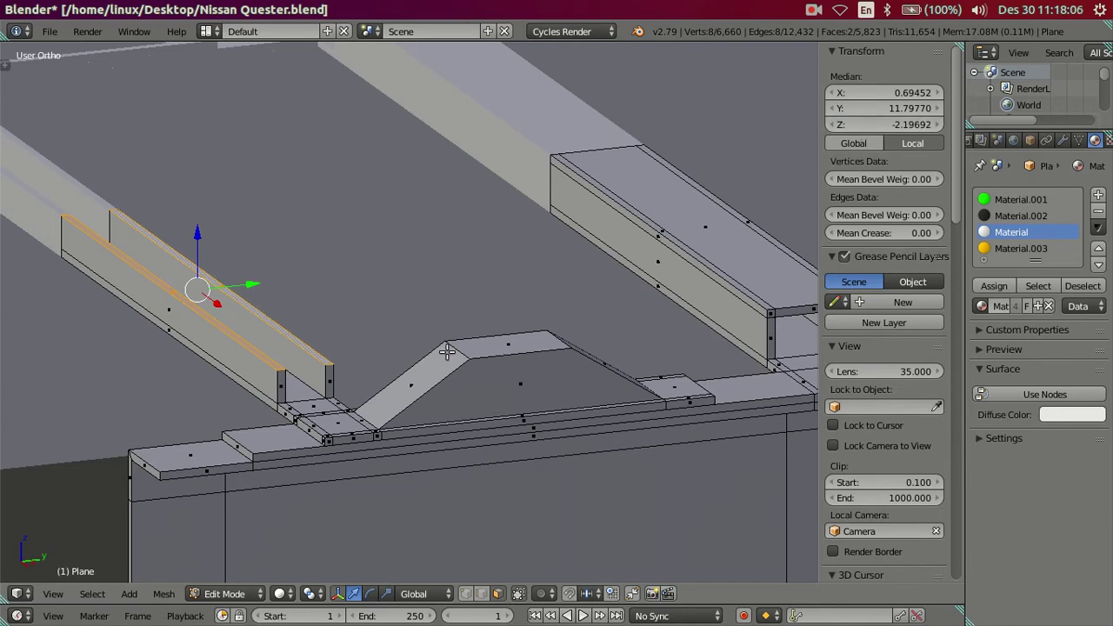
# Start extruding the wall tops outward along their normals as a lip.
pyautogui.moveTo(434, 354); pyautogui.dragTo(400, 354, button='middle')
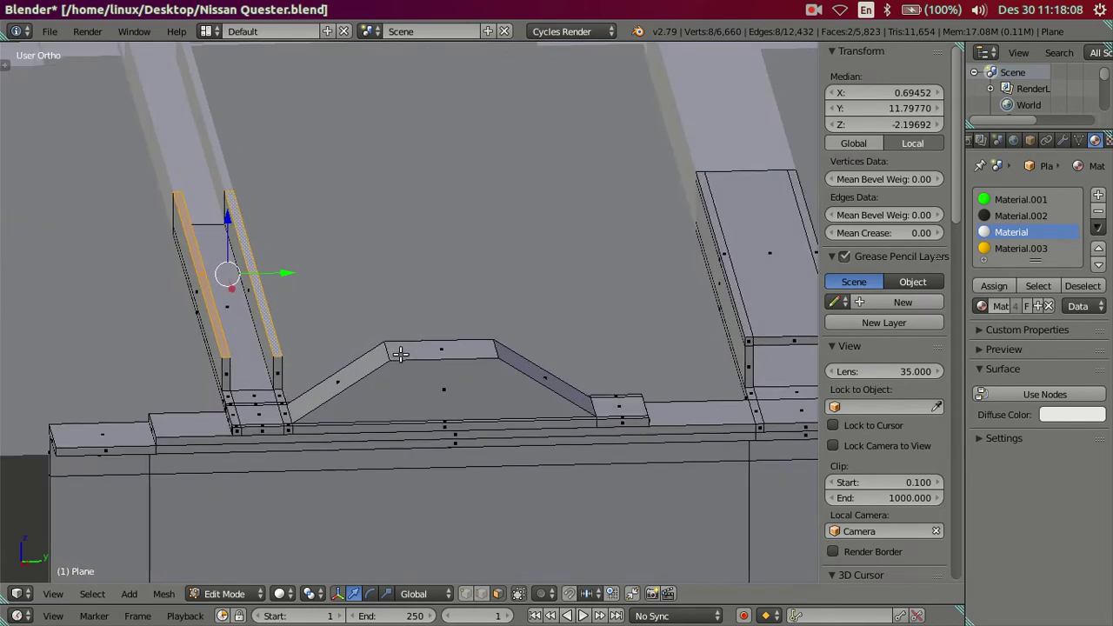
pyautogui.moveTo(181, 327); pyautogui.dragTo(211, 343, button='middle')
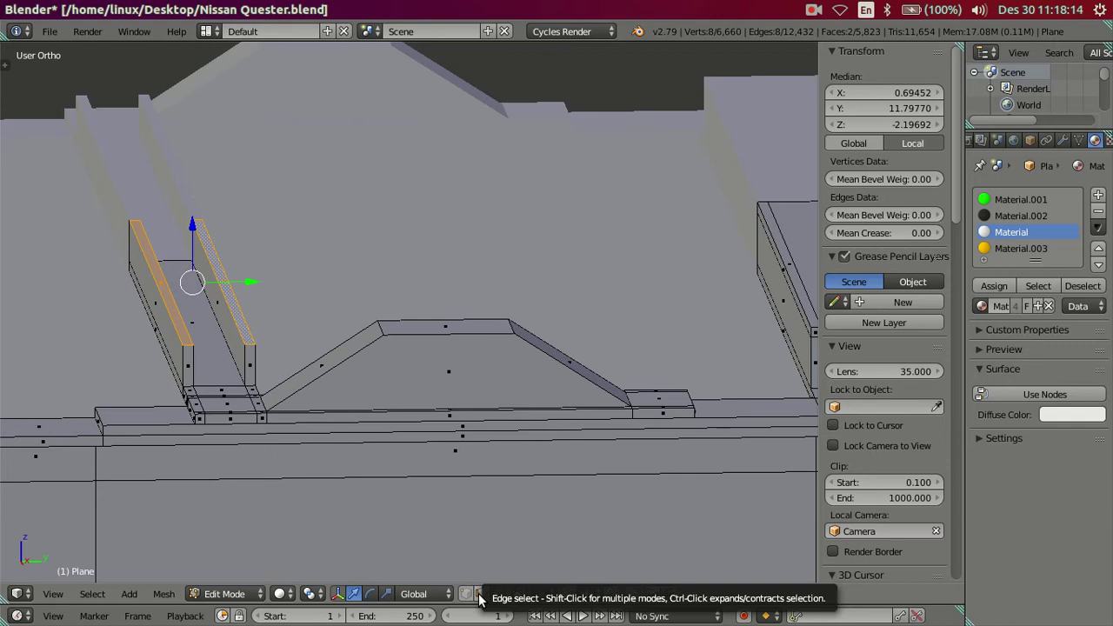
pyautogui.moveTo(272, 337); pyautogui.dragTo(282, 327, button='middle')
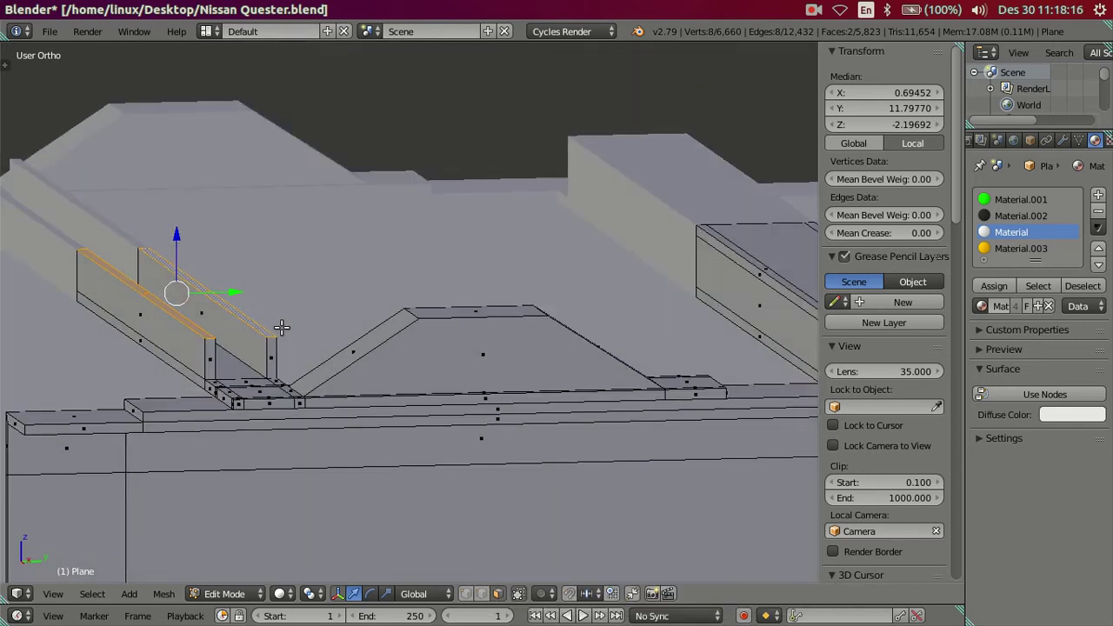
pyautogui.press('e')
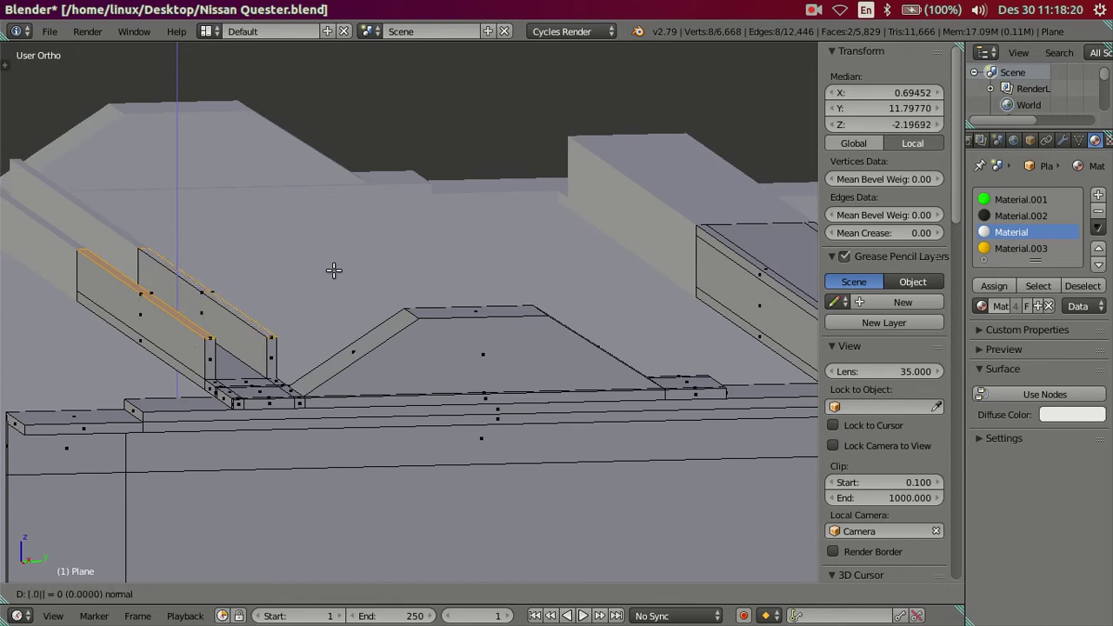
# Finish the lip extrusion, then select and delete the bracket's top strip of faces.
pyautogui.click(334, 270)
pyautogui.press('a')
pyautogui.press('KP_1')
pyautogui.press('n')
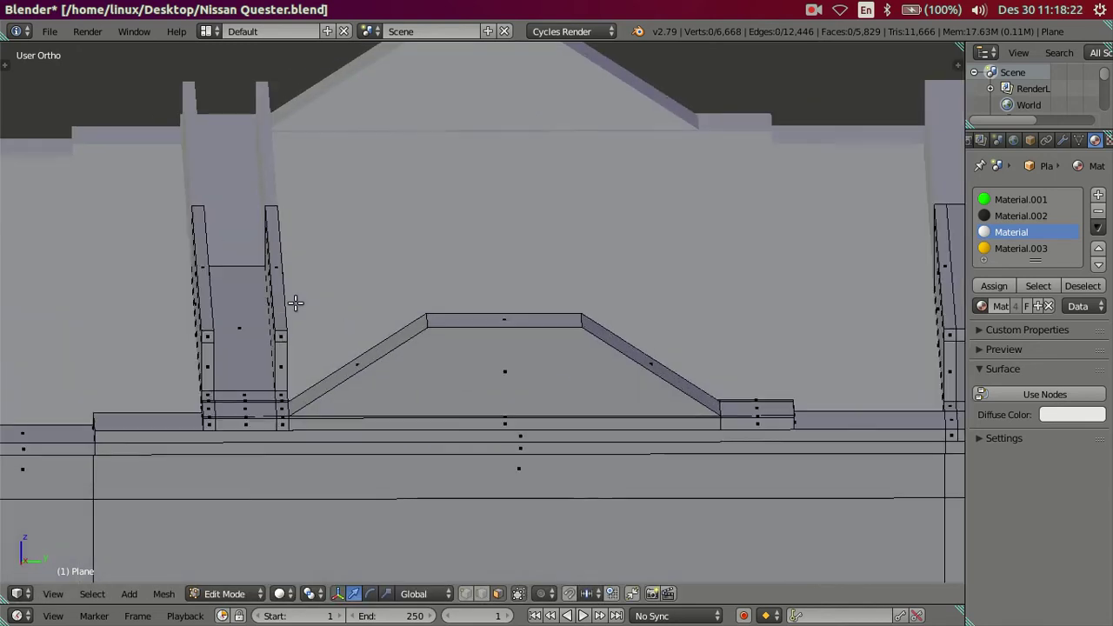
pyautogui.moveTo(291, 316)
pyautogui.mouseDown(button='middle')
pyautogui.moveTo(323, 331)
pyautogui.moveTo(356, 316)
pyautogui.mouseUp(button='middle')
pyautogui.rightClick(355, 320)
pyautogui.moveTo(241, 345); pyautogui.dragTo(222, 322, button='middle')
pyautogui.keyDown('shift'); pyautogui.rightClick(223, 322); pyautogui.keyUp('shift')
pyautogui.press('x')
pyautogui.click(294, 314)
# In edge select mode, fill a new cap face between the two wall top edges.
pyautogui.moveTo(293, 314); pyautogui.dragTo(338, 320, button='middle')
pyautogui.hotkey('ctrl', 'Tab')
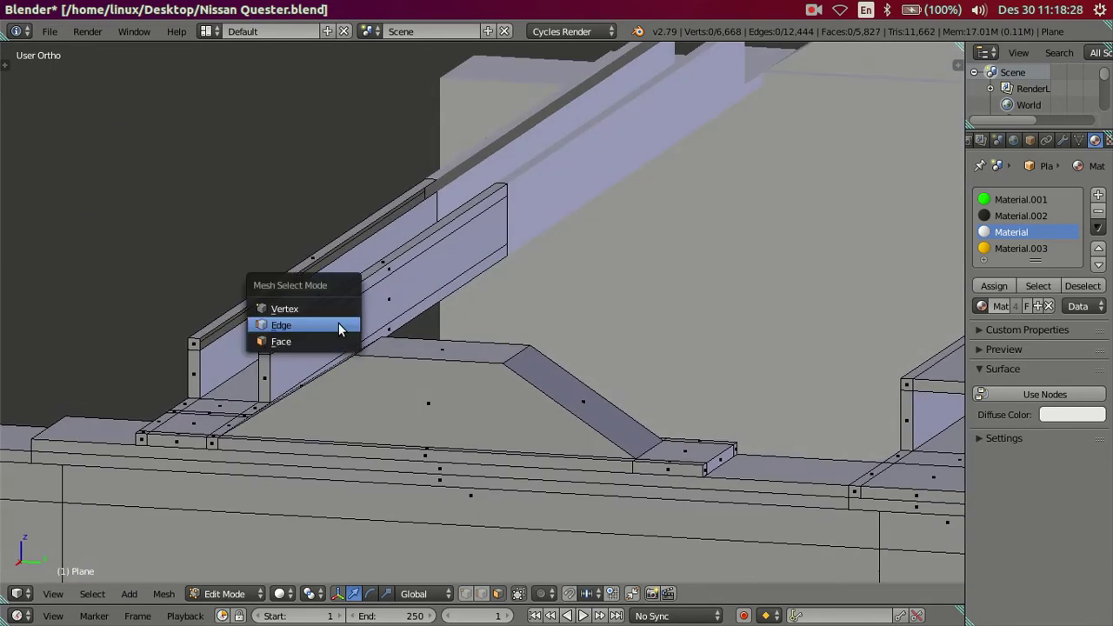
pyautogui.click(301, 324)
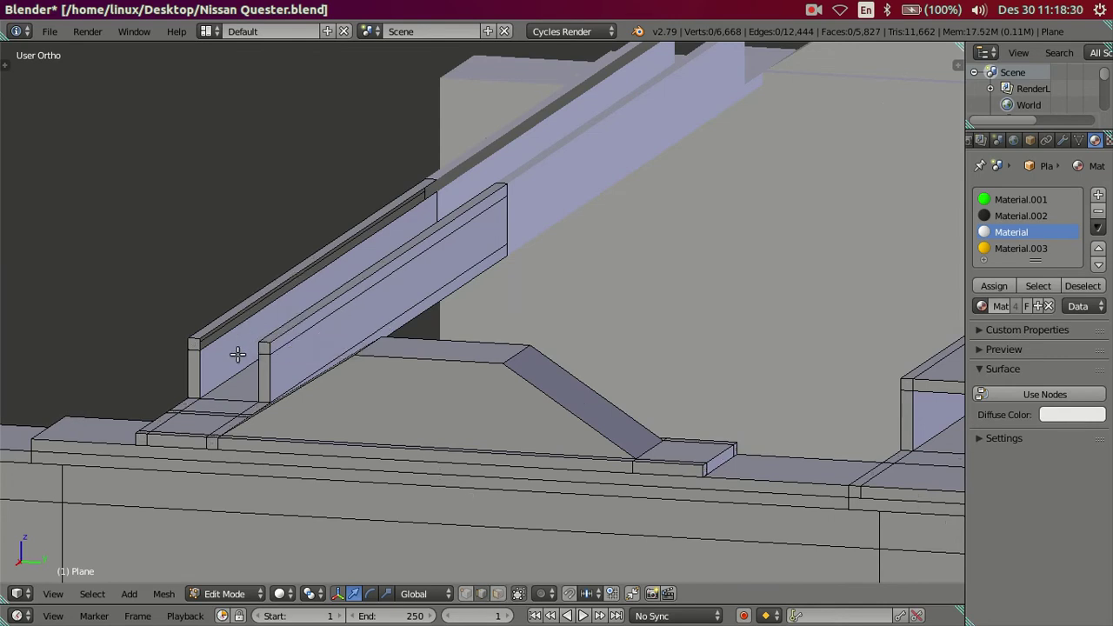
pyautogui.scroll(4, 355, 378)
pyautogui.moveTo(355, 379); pyautogui.dragTo(422, 386, button='middle')
pyautogui.click(286, 317)
pyautogui.moveTo(392, 348)
pyautogui.mouseDown(button='middle')
pyautogui.moveTo(435, 342)
pyautogui.moveTo(412, 368)
pyautogui.moveTo(440, 328)
pyautogui.mouseUp(button='middle')
pyautogui.press('f')
# Fill the bracket's front face from its two vertical edges, then fill the long left edge loop.
pyautogui.click(282, 389)
pyautogui.keyDown('shift'); pyautogui.click(437, 393); pyautogui.keyUp('shift')
pyautogui.press('f')
pyautogui.keyDown('alt'); pyautogui.click(249, 299); pyautogui.keyUp('alt')
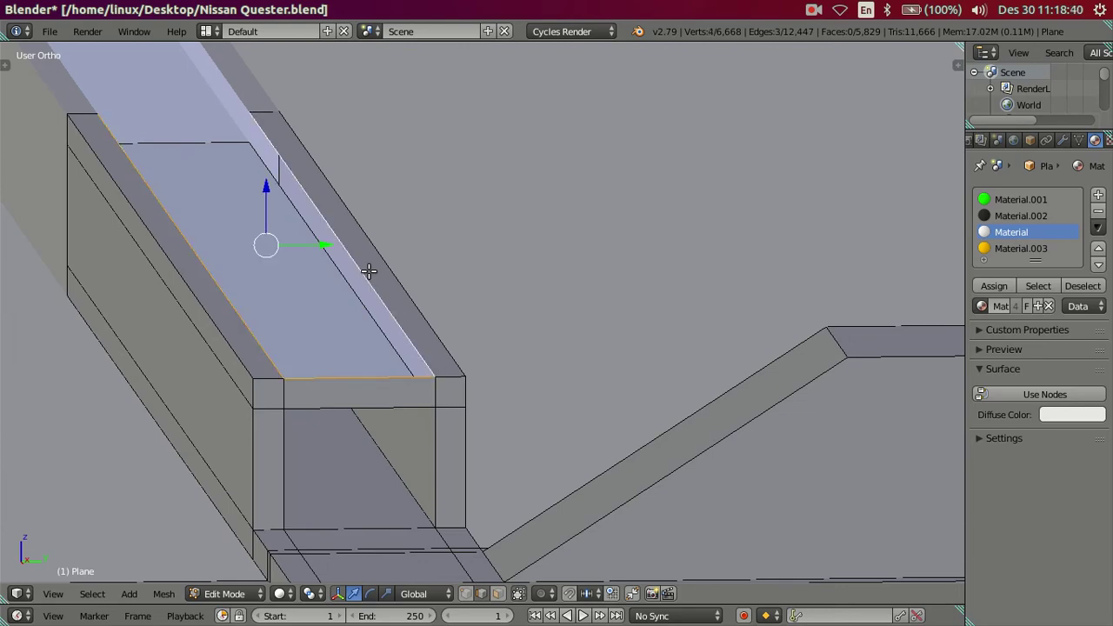
pyautogui.press('f')
# Deselect all, look over the capped bracket, and return to Object Mode.
pyautogui.press('a')
pyautogui.scroll(-3, 369, 272)
pyautogui.moveTo(369, 271); pyautogui.dragTo(522, 301, button='middle')
pyautogui.moveTo(661, 305)
pyautogui.mouseDown(button='middle')
pyautogui.moveTo(614, 378)
pyautogui.moveTo(629, 336)
pyautogui.moveTo(587, 374)
pyautogui.moveTo(495, 417)
pyautogui.moveTo(353, 415)
pyautogui.moveTo(647, 308)
pyautogui.moveTo(630, 297)
pyautogui.moveTo(603, 306)
pyautogui.mouseUp(button='middle')
pyautogui.scroll(-3, 353, 409)
pyautogui.press('Tab')
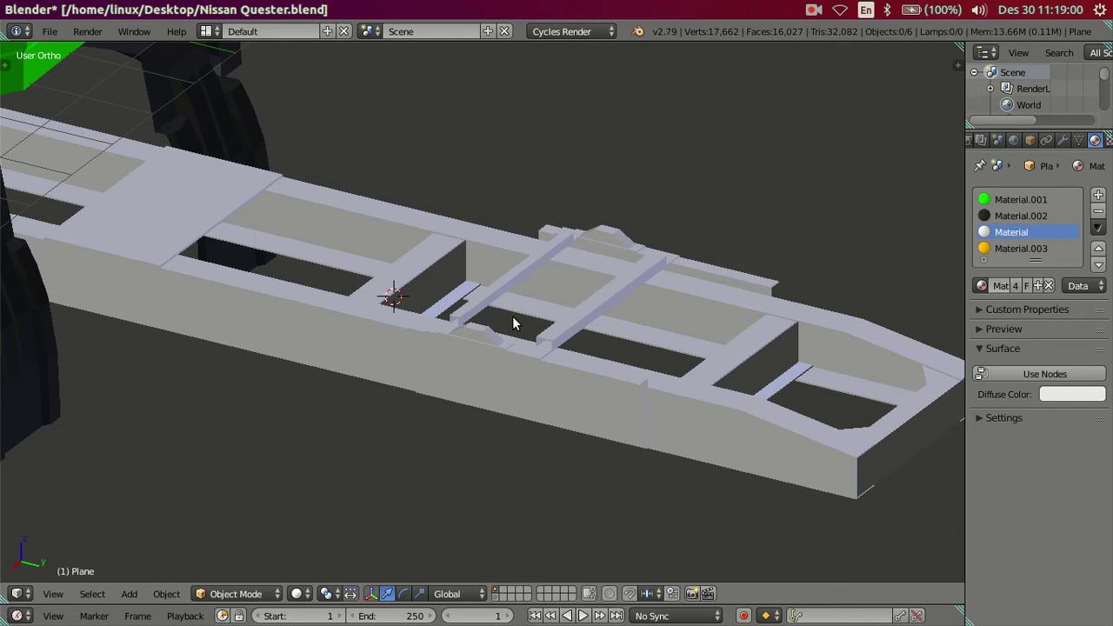
# View the chassis in Right Ortho against the Quester side photo, zooming around the fuel tank area.
pyautogui.press('KP_3')
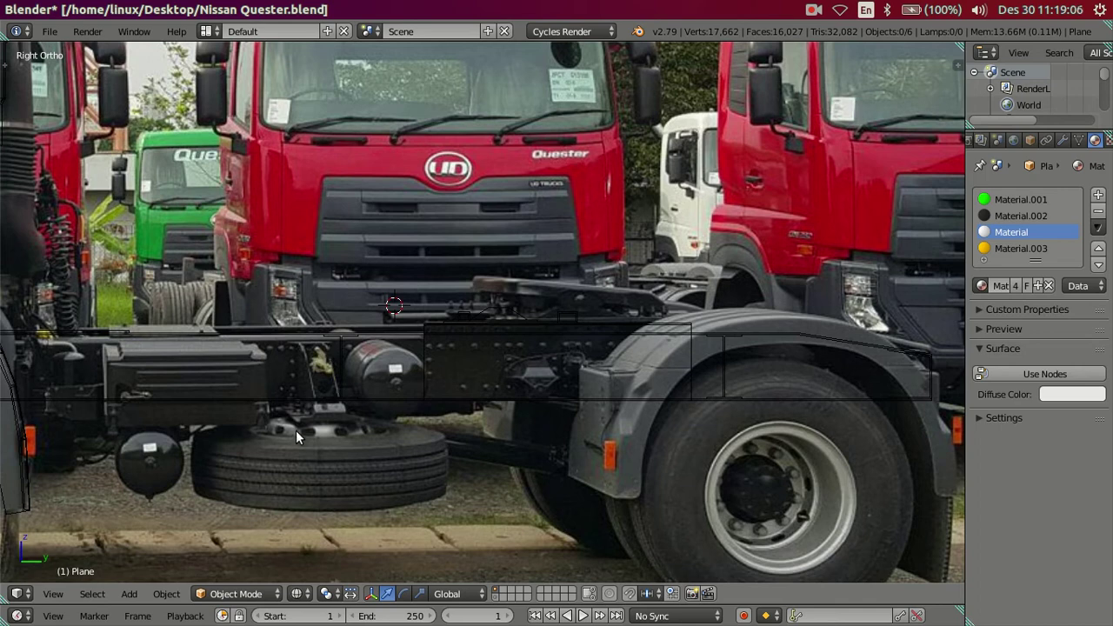
pyautogui.scroll(2, 295, 430)
pyautogui.keyDown('shift'); pyautogui.moveTo(304, 450); pyautogui.dragTo(473, 353, button='middle'); pyautogui.keyUp('shift')
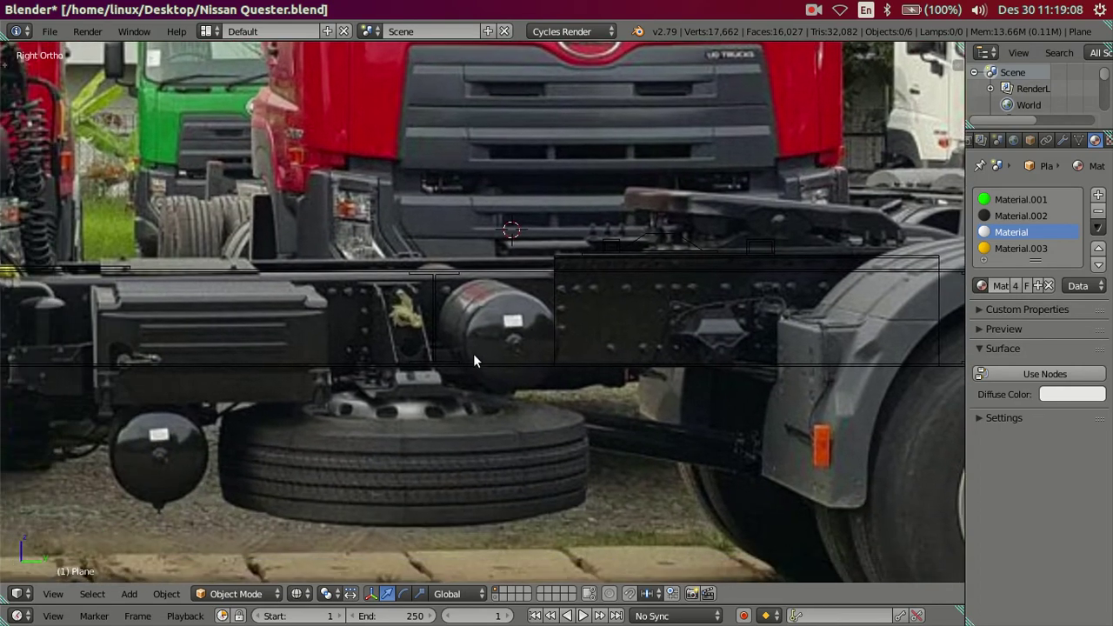
pyautogui.scroll(1, 474, 355)
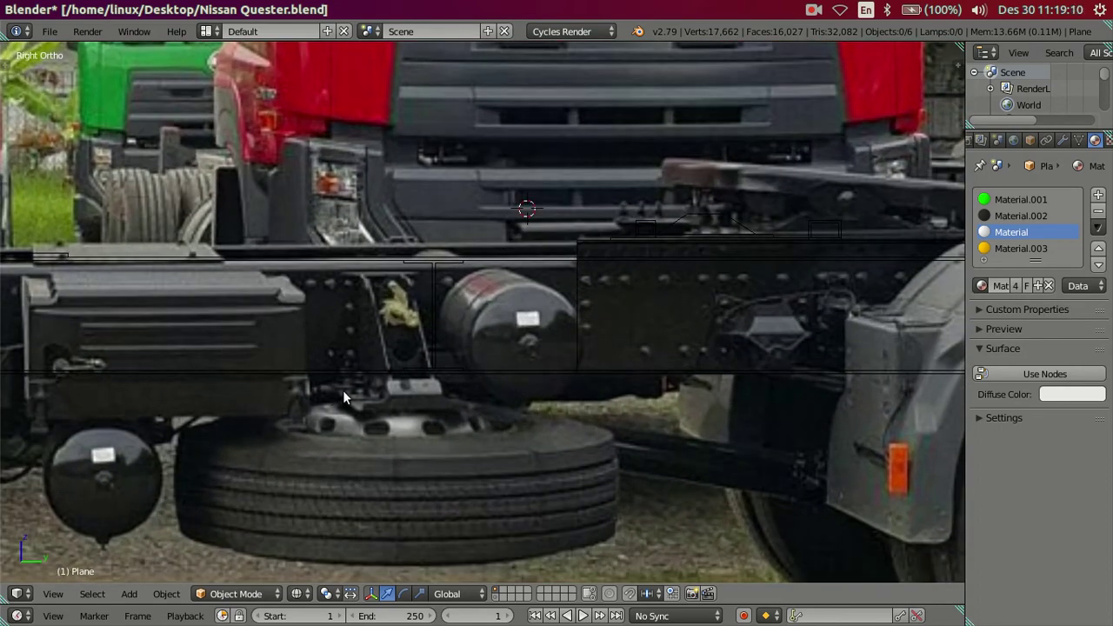
pyautogui.scroll(-1, 432, 394)
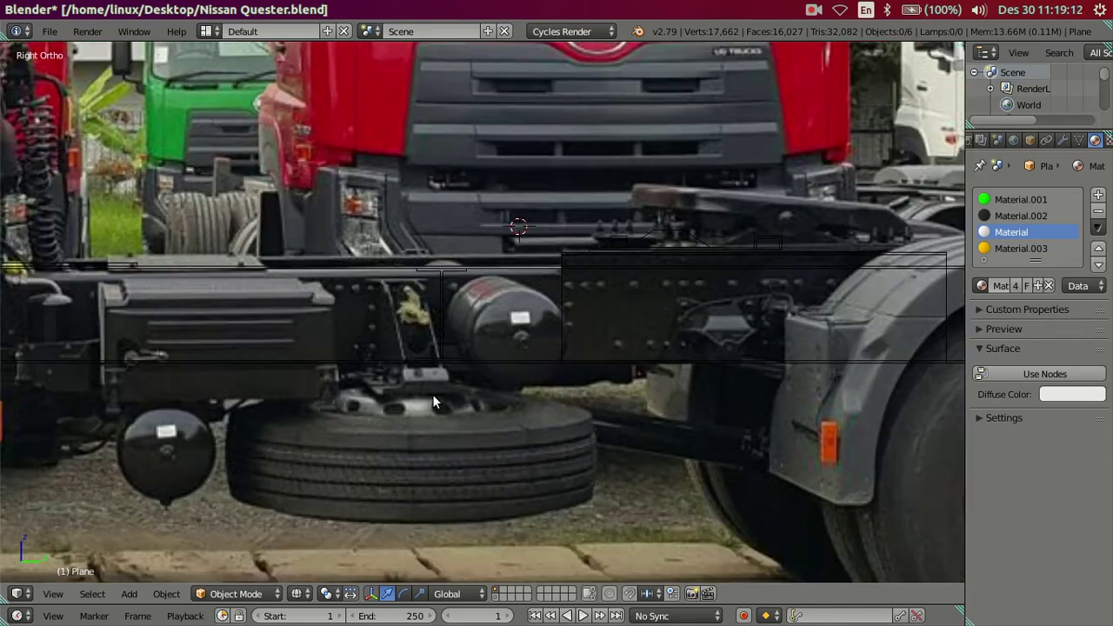
pyautogui.scroll(-1, 433, 394)
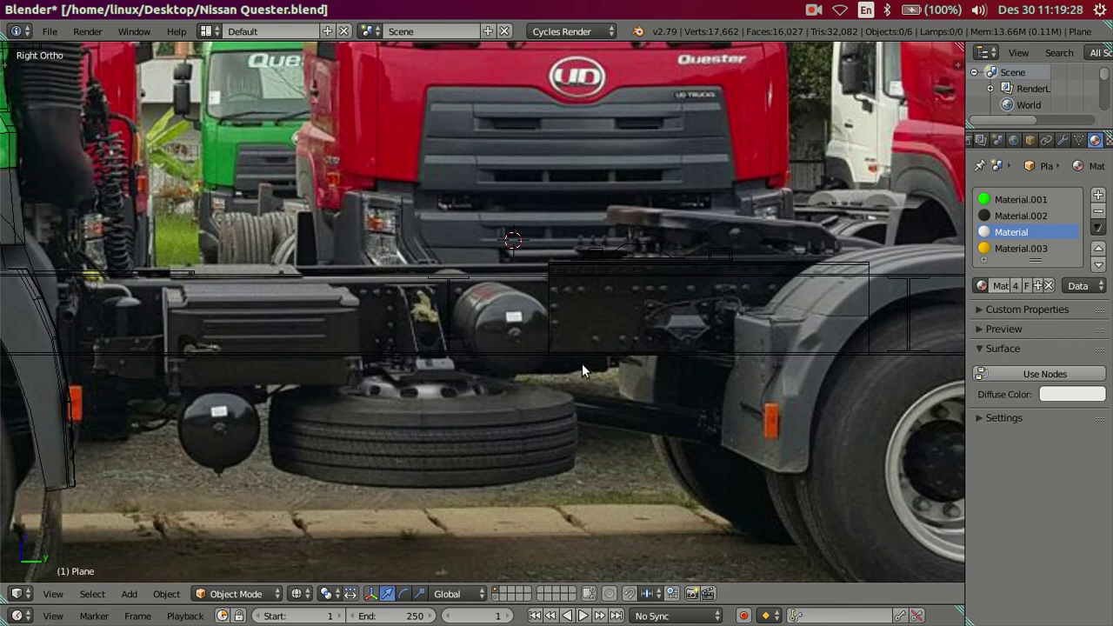
pyautogui.scroll(1, 567, 355)
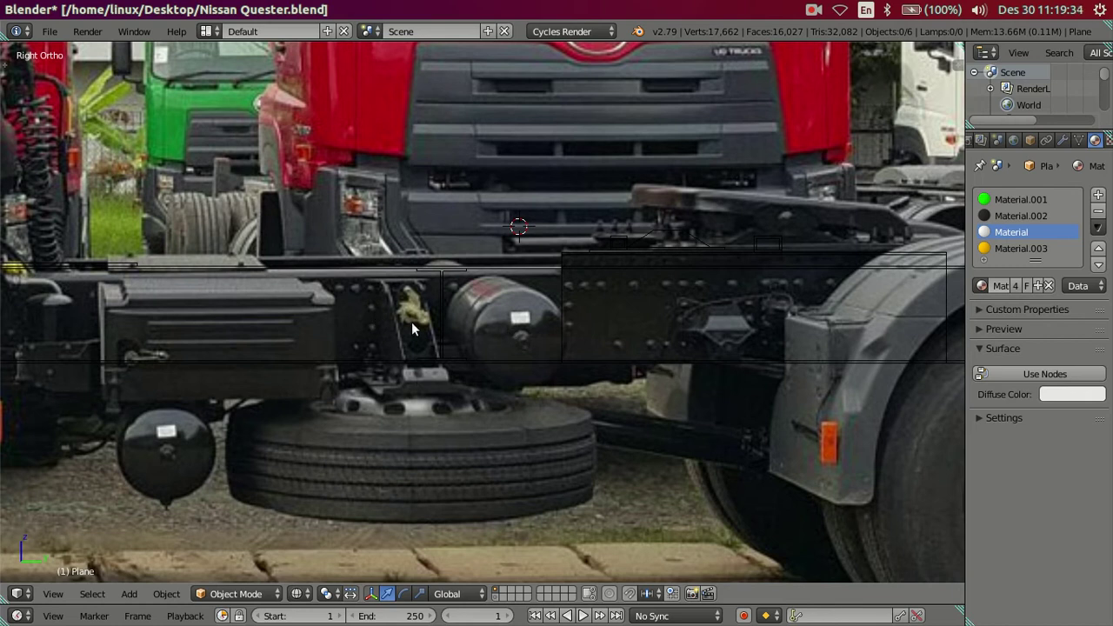
# Re-enter Edit Mode in wireframe with hidden geometry visible and select the side panel face.
pyautogui.press('z')
pyautogui.moveTo(612, 355)
pyautogui.mouseDown(button='middle')
pyautogui.moveTo(588, 372)
pyautogui.moveTo(475, 348)
pyautogui.mouseUp(button='middle')
pyautogui.press('Tab')
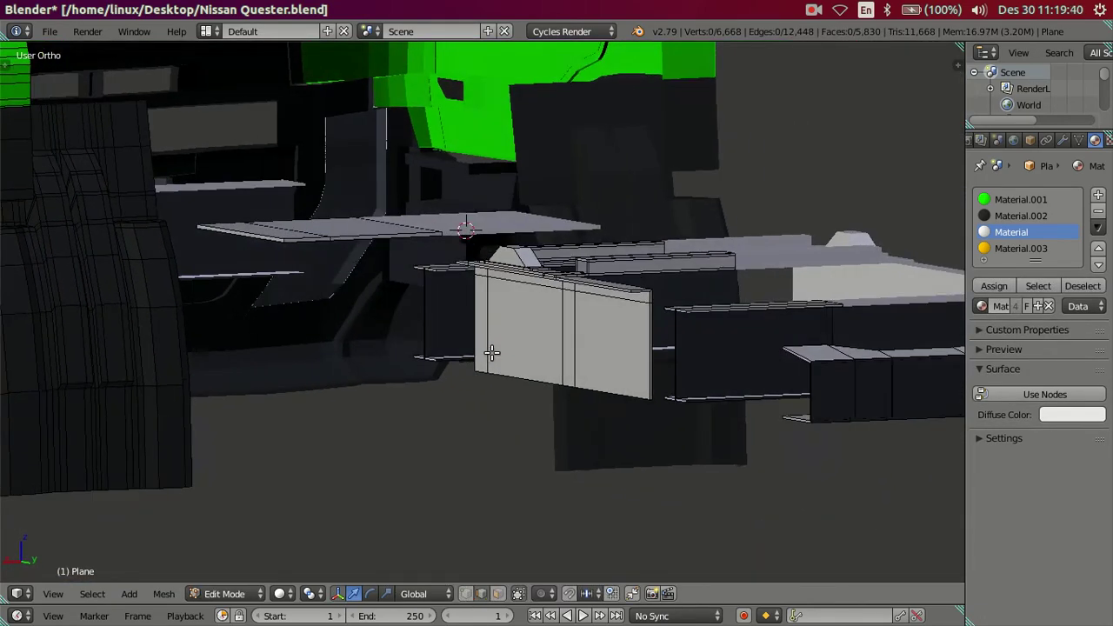
pyautogui.moveTo(475, 348); pyautogui.dragTo(541, 328, button='middle')
pyautogui.moveTo(608, 372)
pyautogui.mouseDown(button='middle')
pyautogui.moveTo(614, 331)
pyautogui.moveTo(569, 422)
pyautogui.mouseUp(button='middle')
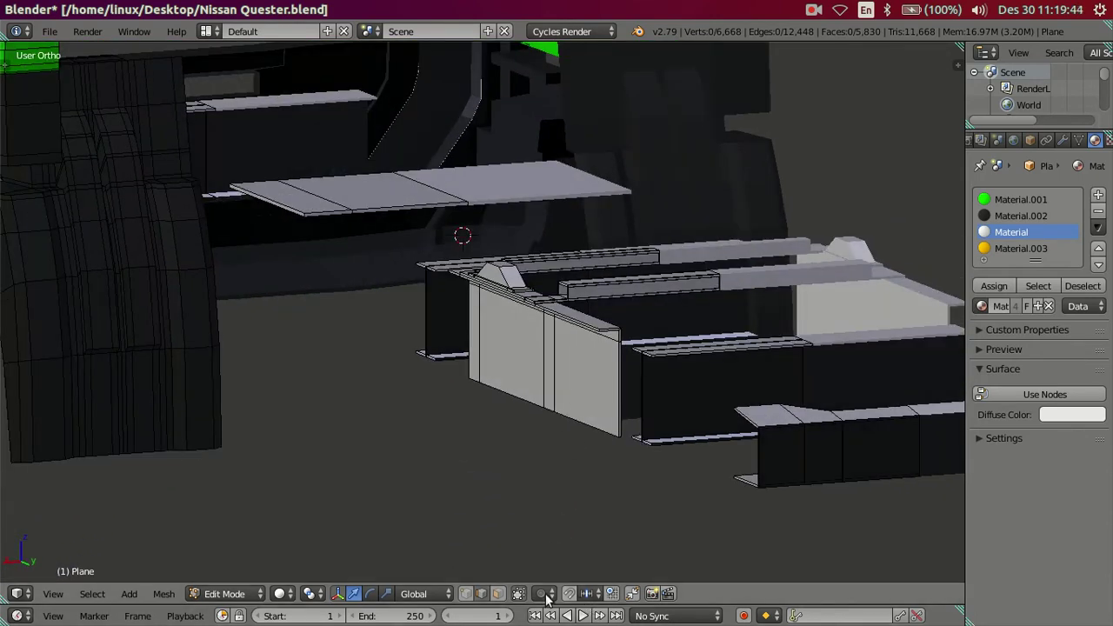
pyautogui.click(519, 593)
pyautogui.scroll(3, 681, 441)
pyautogui.press('z')
pyautogui.press('z')
pyautogui.moveTo(681, 440)
pyautogui.mouseDown(button='middle')
pyautogui.moveTo(703, 440)
pyautogui.moveTo(603, 452)
pyautogui.mouseUp(button='middle')
pyautogui.rightClick(266, 396)
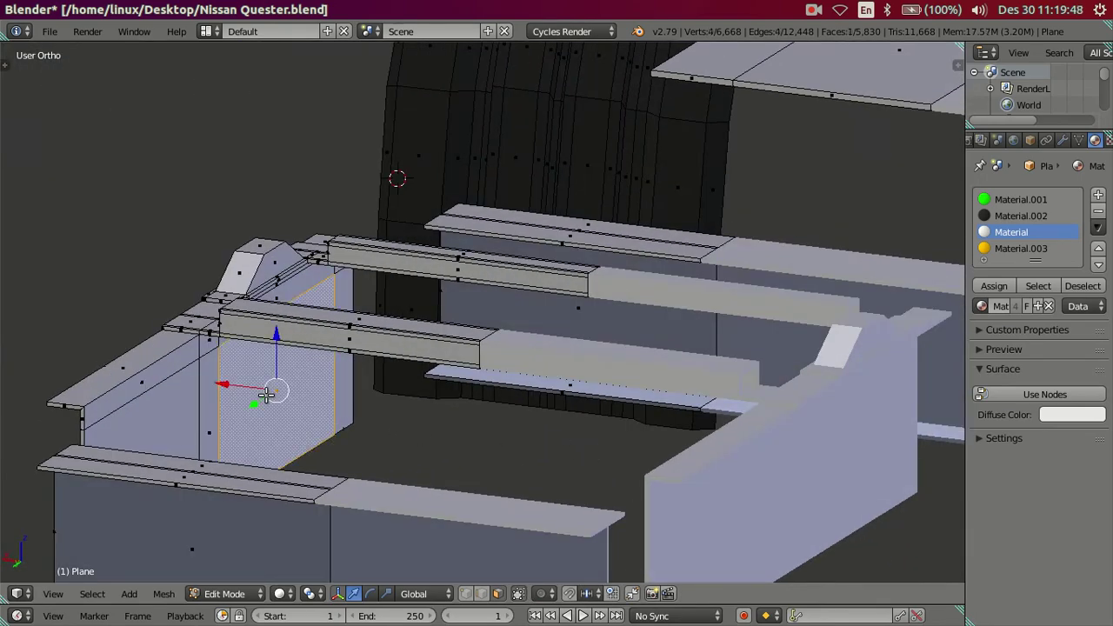
pyautogui.scroll(-3, 299, 396)
pyautogui.moveTo(328, 392); pyautogui.dragTo(726, 337, button='middle')
# Move the side plate along Y and narrow it to cover the bracket in the side photo.
pyautogui.press('g')
pyautogui.press('y')
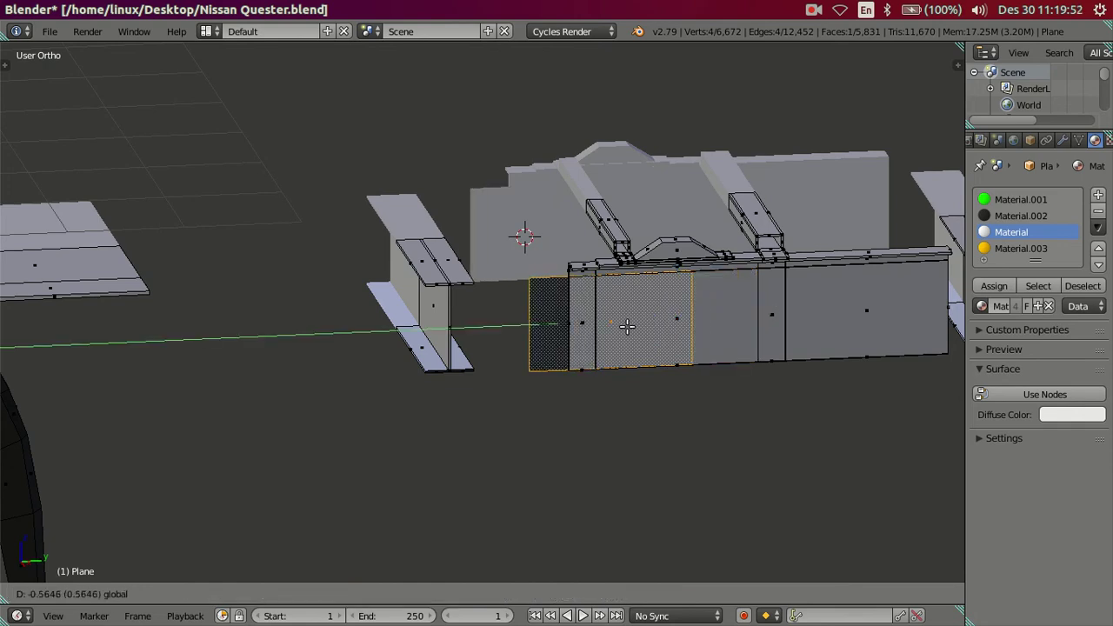
pyautogui.click(485, 343)
pyautogui.press('KP_3')
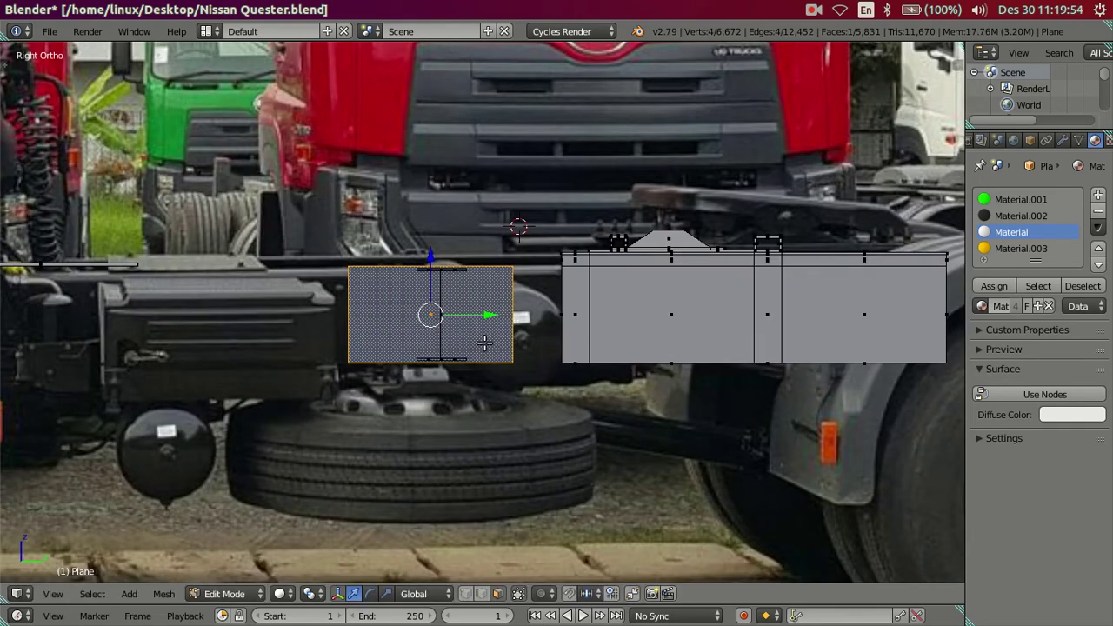
pyautogui.press('z')
pyautogui.scroll(2, 485, 343)
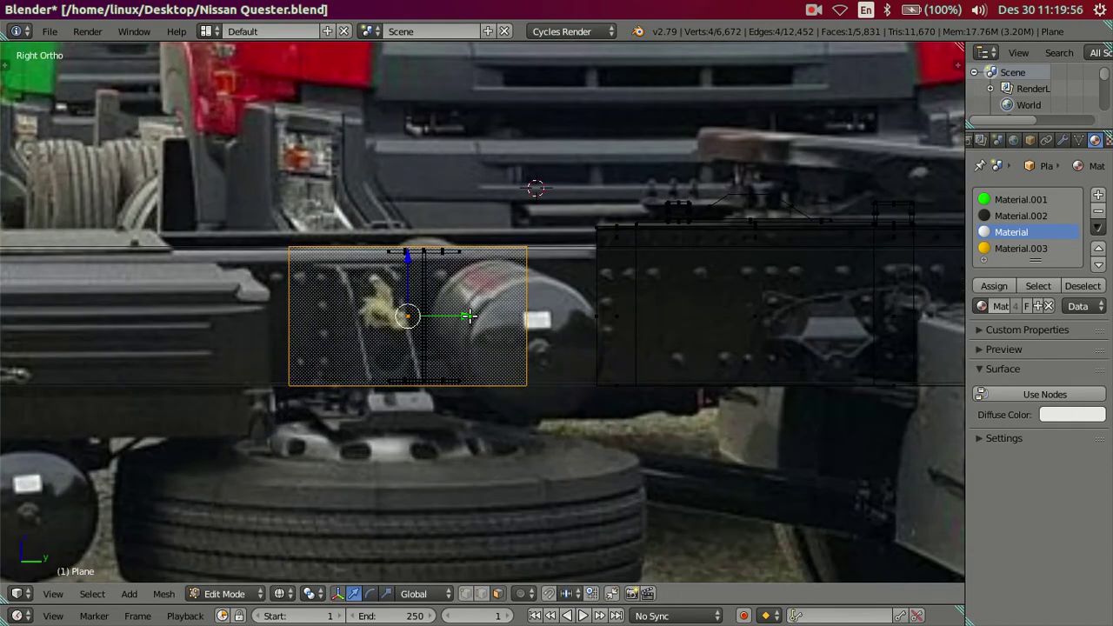
pyautogui.press('s')
pyautogui.press('y')
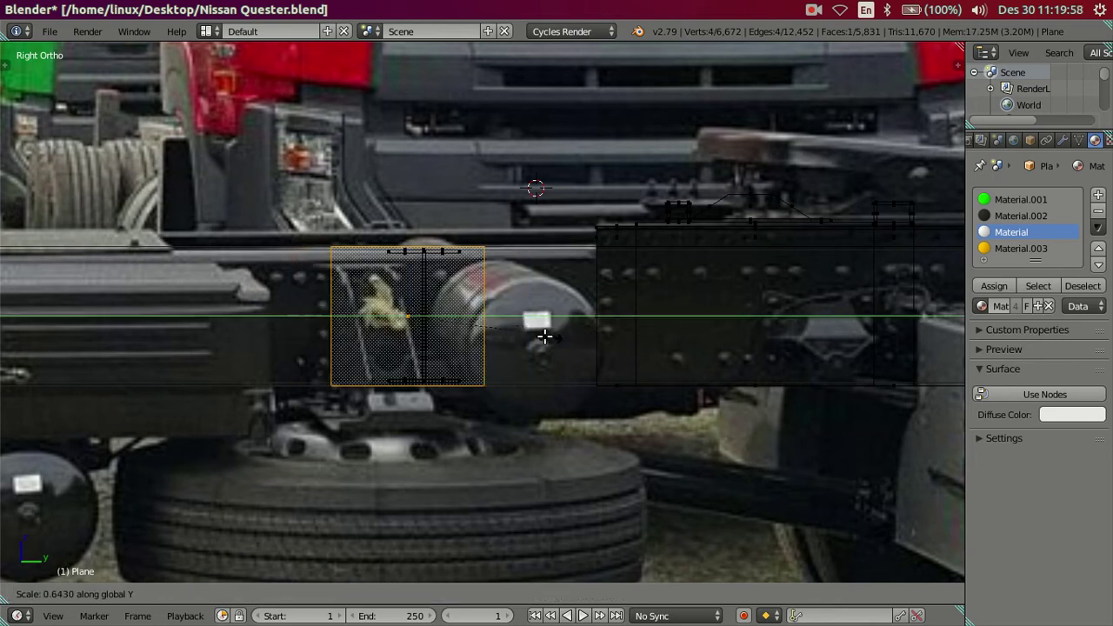
pyautogui.click(497, 341)
pyautogui.press('g')
pyautogui.press('y')
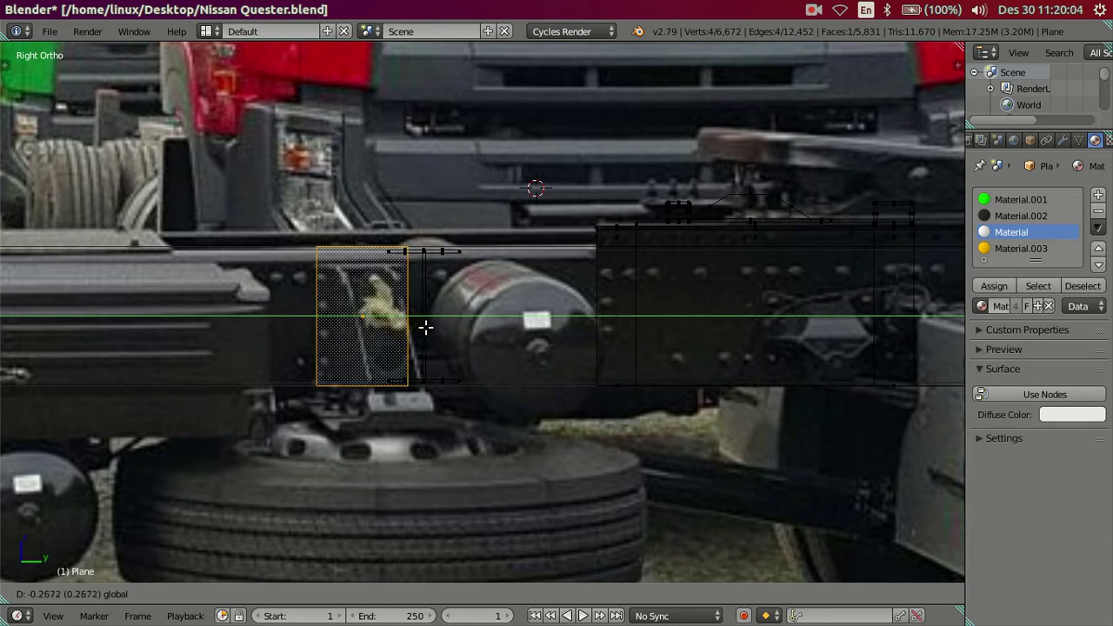
pyautogui.click(427, 327)
# Reselect the plate face and extrude it in place with E 0.
pyautogui.moveTo(479, 348)
pyautogui.mouseDown(button='middle')
pyautogui.moveTo(413, 377)
pyautogui.moveTo(396, 345)
pyautogui.moveTo(423, 361)
pyautogui.moveTo(360, 322)
pyautogui.moveTo(510, 240)
pyautogui.moveTo(454, 466)
pyautogui.moveTo(474, 497)
pyautogui.moveTo(467, 313)
pyautogui.moveTo(389, 304)
pyautogui.moveTo(354, 220)
pyautogui.moveTo(388, 148)
pyautogui.moveTo(397, 84)
pyautogui.moveTo(296, 287)
pyautogui.moveTo(522, 294)
pyautogui.mouseUp(button='middle')
pyautogui.press('a')
pyautogui.rightClick(290, 294)
pyautogui.press('KP_3')
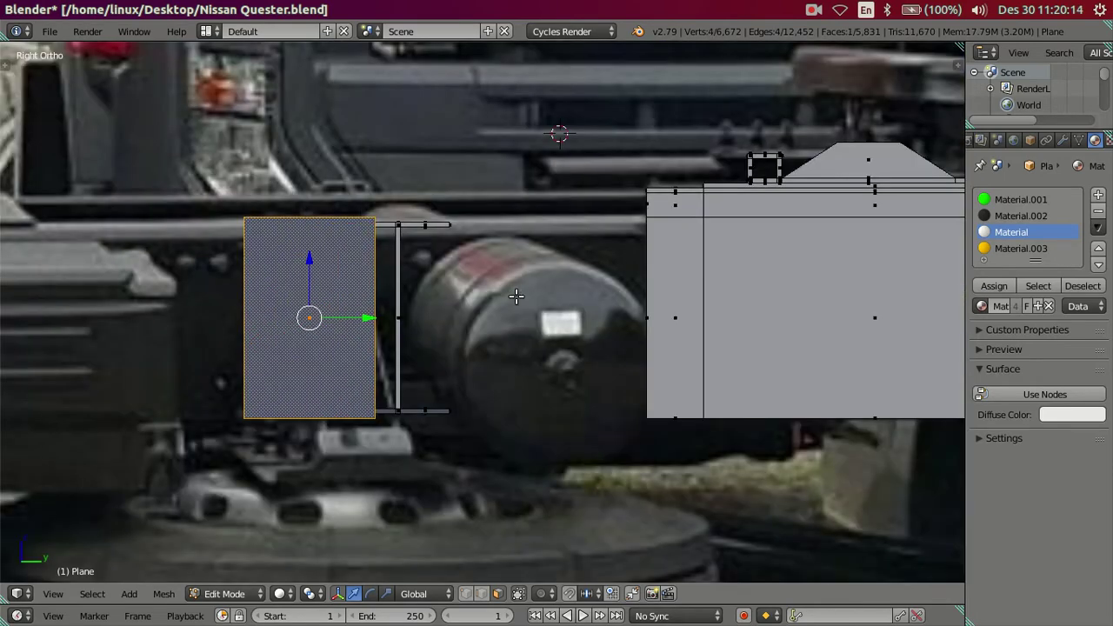
pyautogui.scroll(-1, 310, 317)
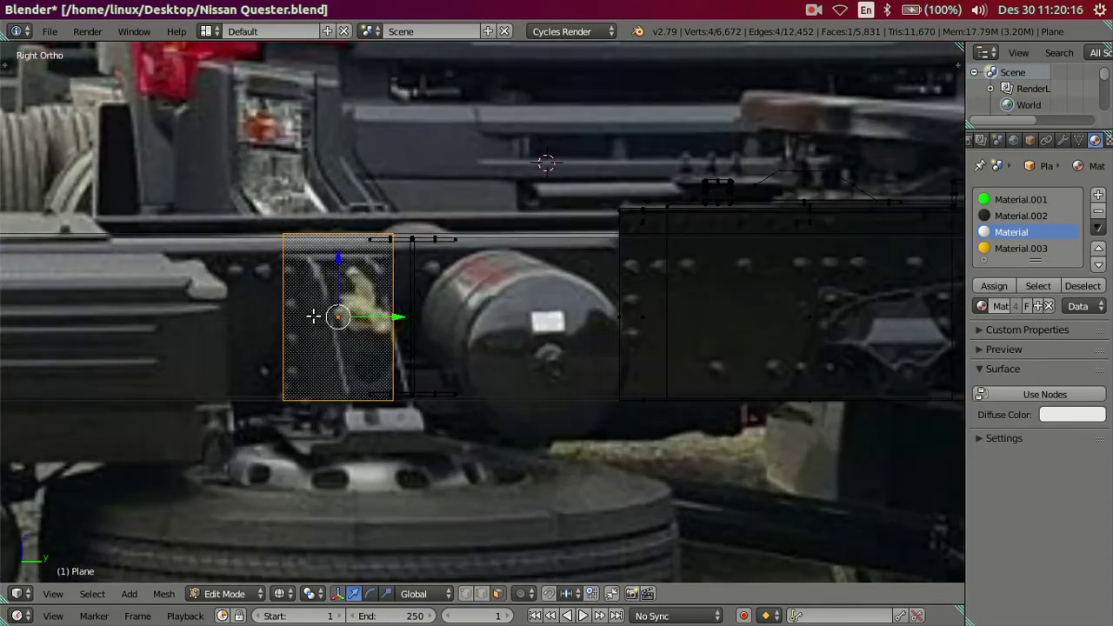
pyautogui.scroll(1, 463, 276)
pyautogui.moveTo(463, 276)
pyautogui.mouseDown(button='middle')
pyautogui.moveTo(472, 273)
pyautogui.moveTo(304, 331)
pyautogui.moveTo(253, 313)
pyautogui.moveTo(381, 284)
pyautogui.mouseUp(button='middle')
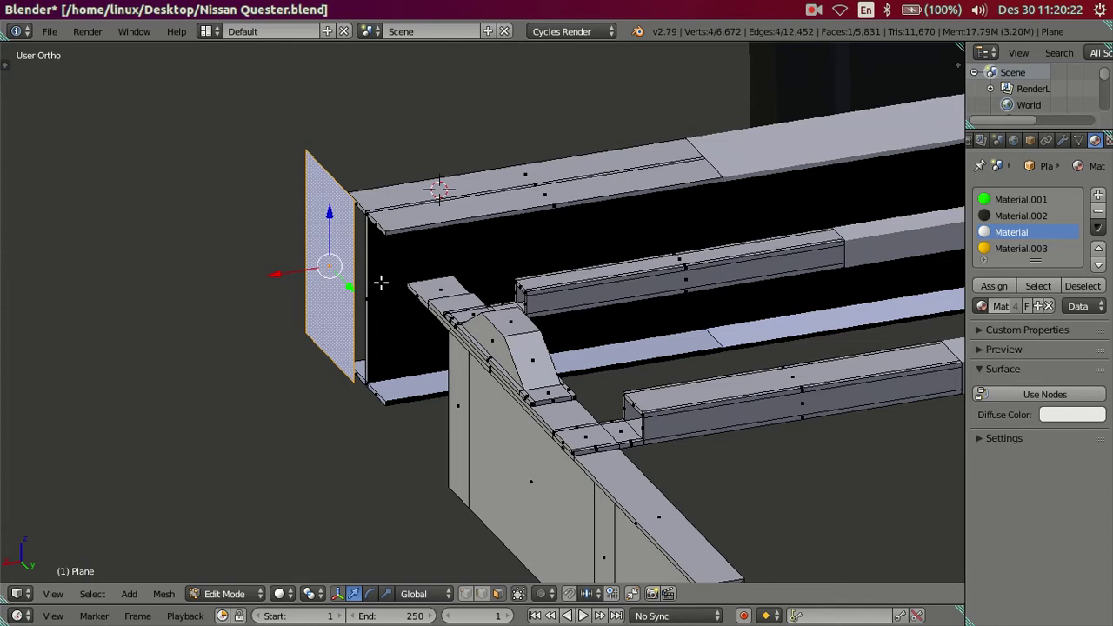
pyautogui.write('e')
pyautogui.write('0')
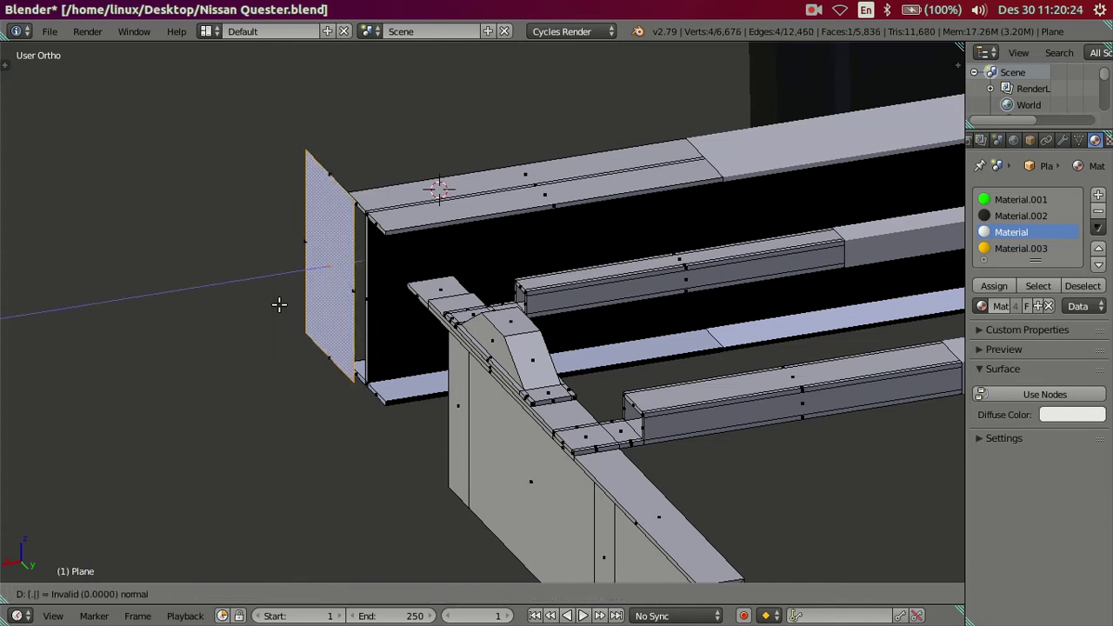
pyautogui.press('Return')
# In solid right side view, cut two vertical edge loops across the plate.
pyautogui.moveTo(279, 304)
pyautogui.mouseDown(button='middle')
pyautogui.moveTo(196, 290)
pyautogui.moveTo(211, 244)
pyautogui.moveTo(290, 243)
pyautogui.moveTo(325, 263)
pyautogui.moveTo(268, 227)
pyautogui.mouseUp(button='middle')
pyautogui.press('a')
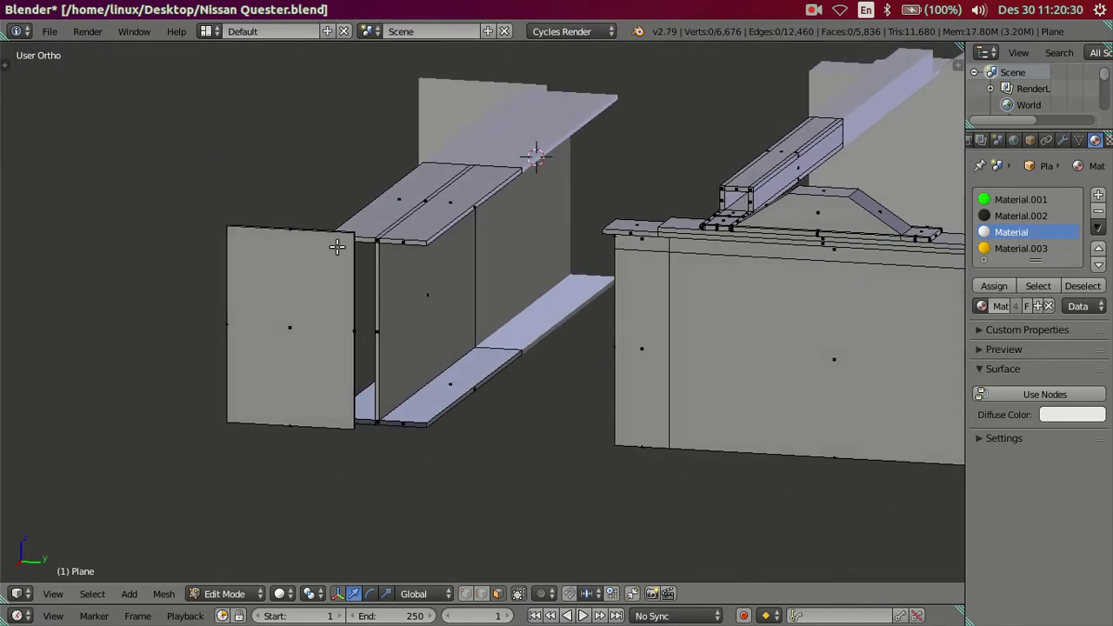
pyautogui.press('KP_3')
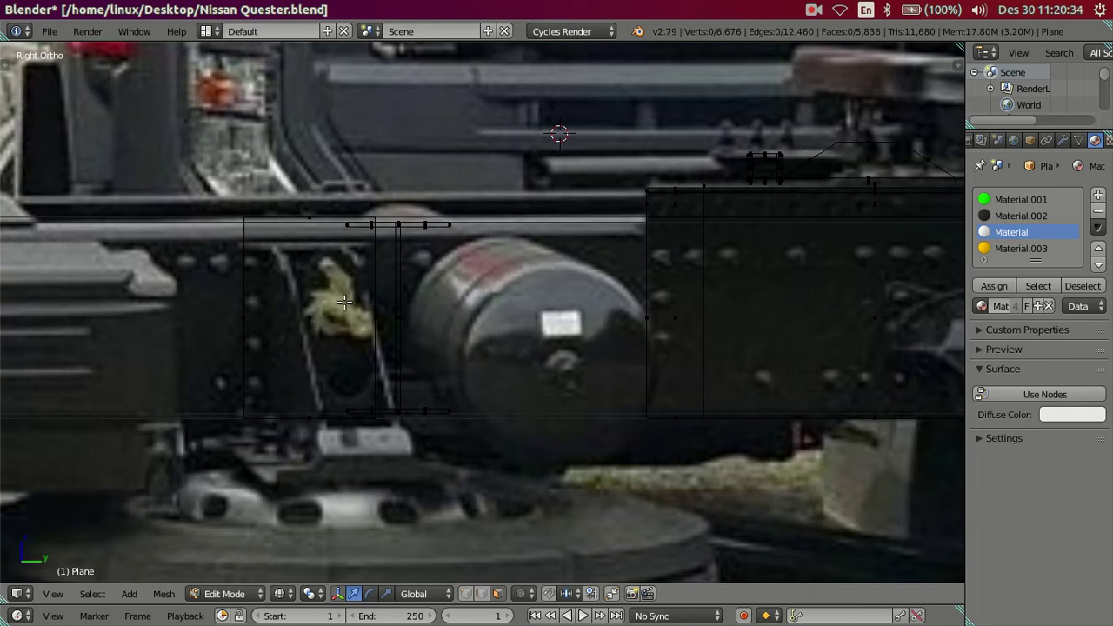
pyautogui.press('z')
pyautogui.hotkey('ctrl', 'r')
pyautogui.scroll(1, 319, 223)
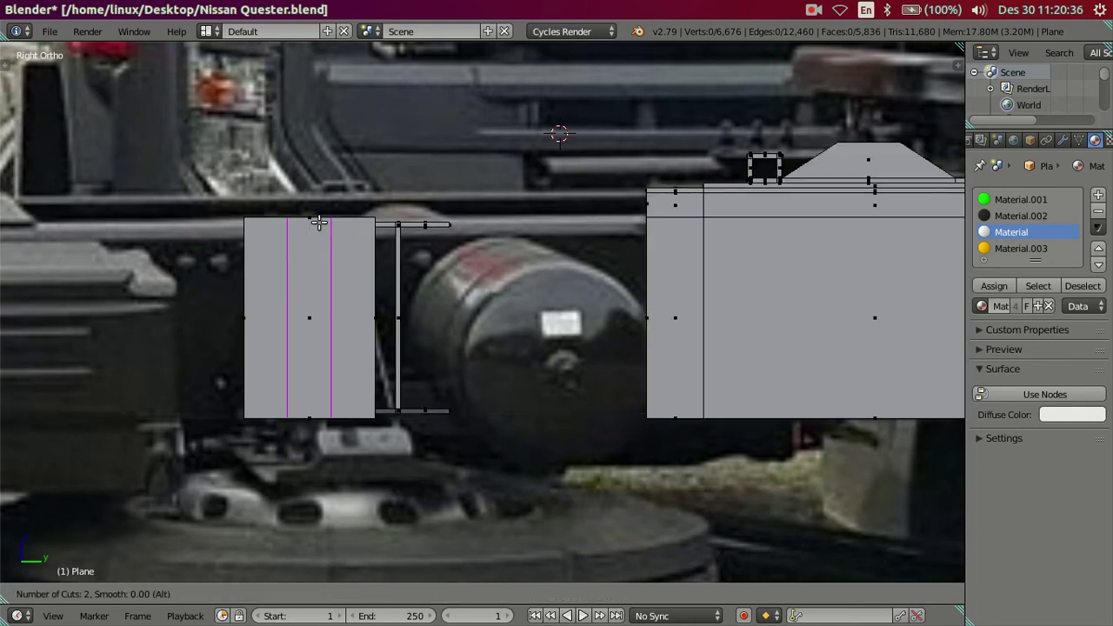
pyautogui.click(319, 222)
pyautogui.scroll(3, 390, 293)
pyautogui.scroll(-1, 410, 236)
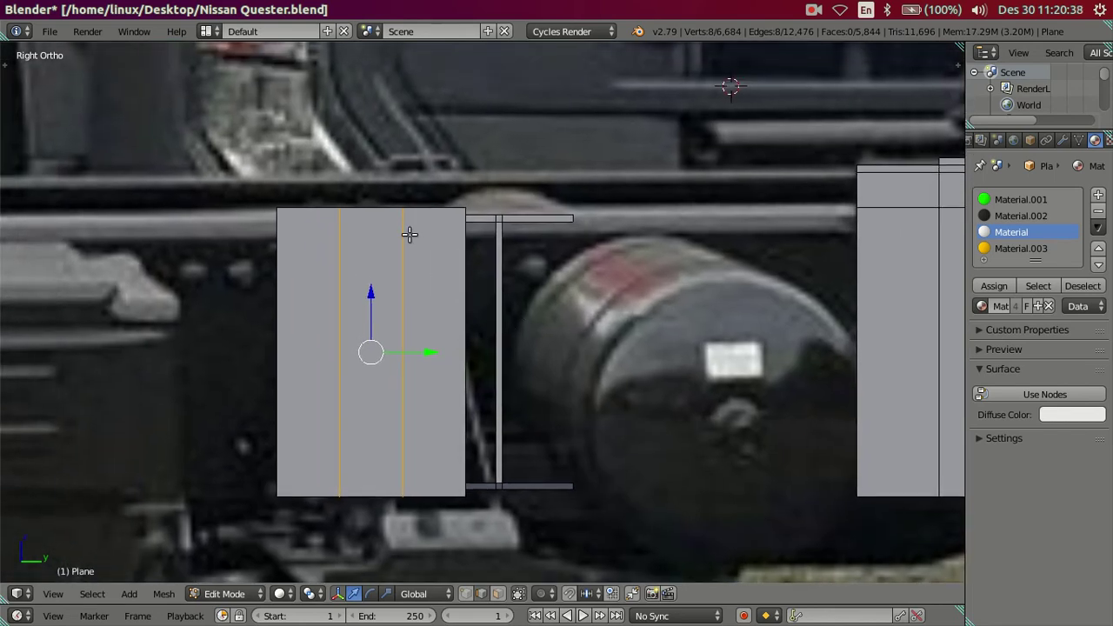
# Add two more vertical loops, sliding one by 0.02 and moving the other along Y into close pairs.
pyautogui.hotkey('ctrl', 'r')
pyautogui.click(428, 214)
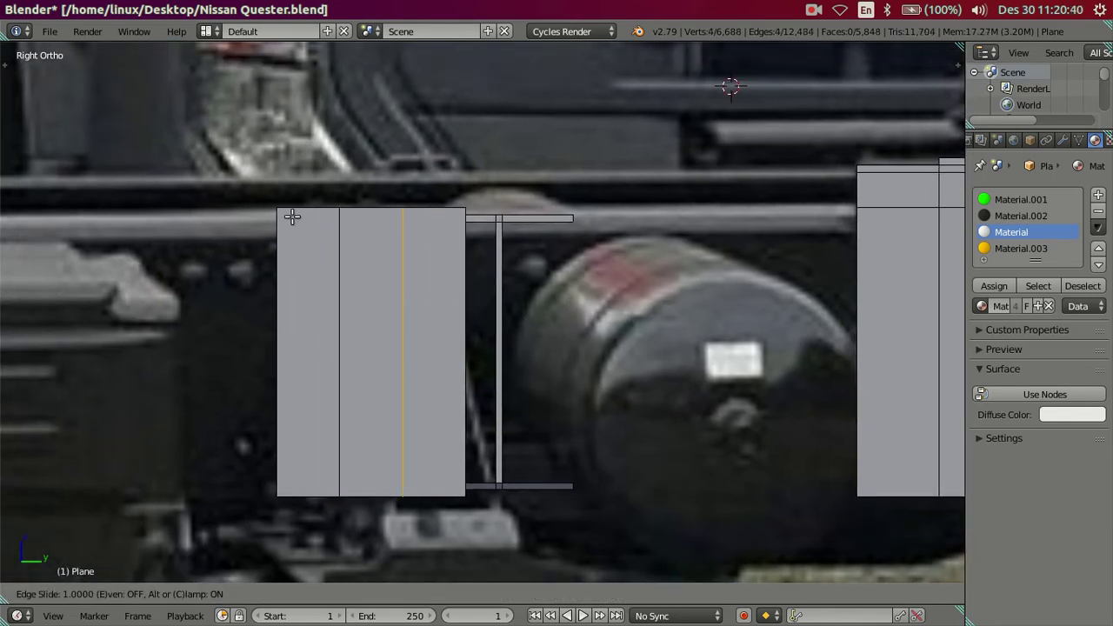
pyautogui.click(295, 218)
pyautogui.moveTo(470, 354); pyautogui.dragTo(471, 355)
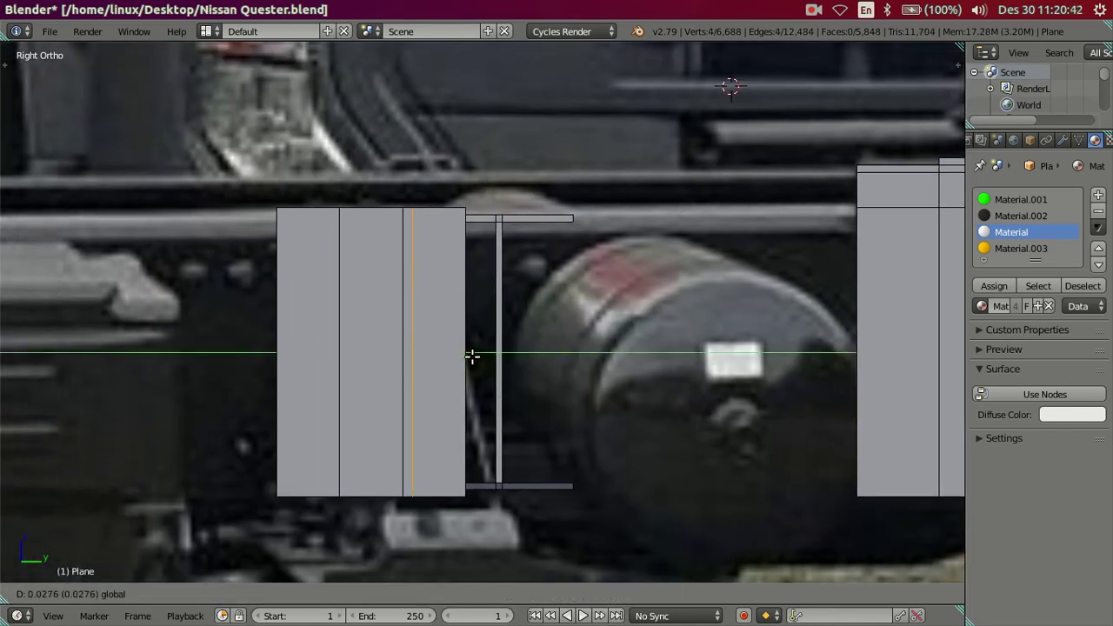
pyautogui.write('02')
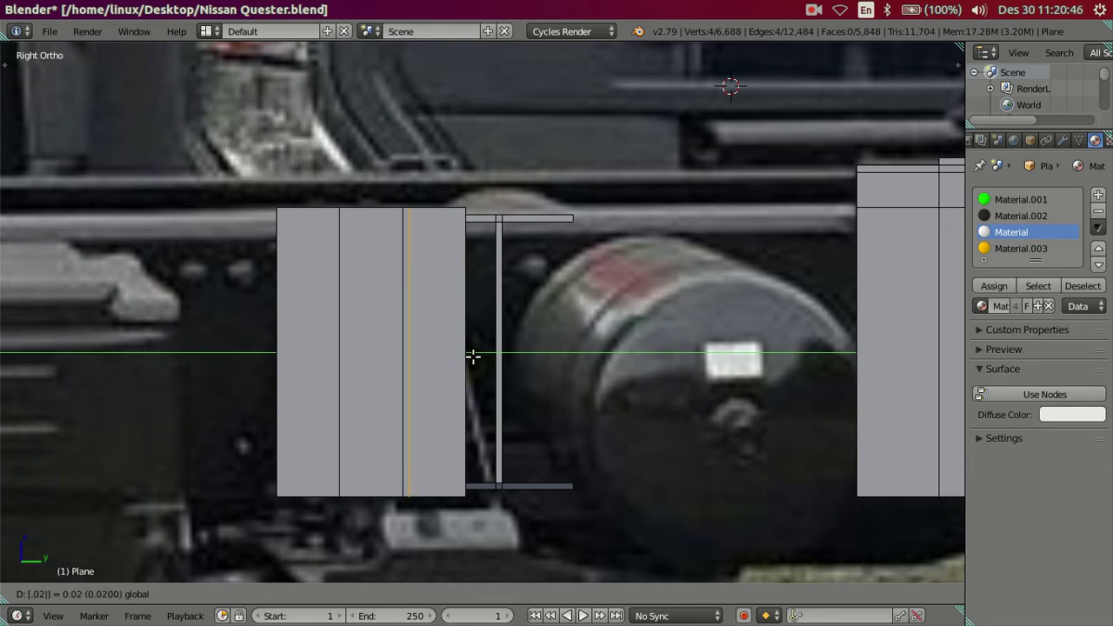
pyautogui.press('Return')
pyautogui.hotkey('ctrl', 'r')
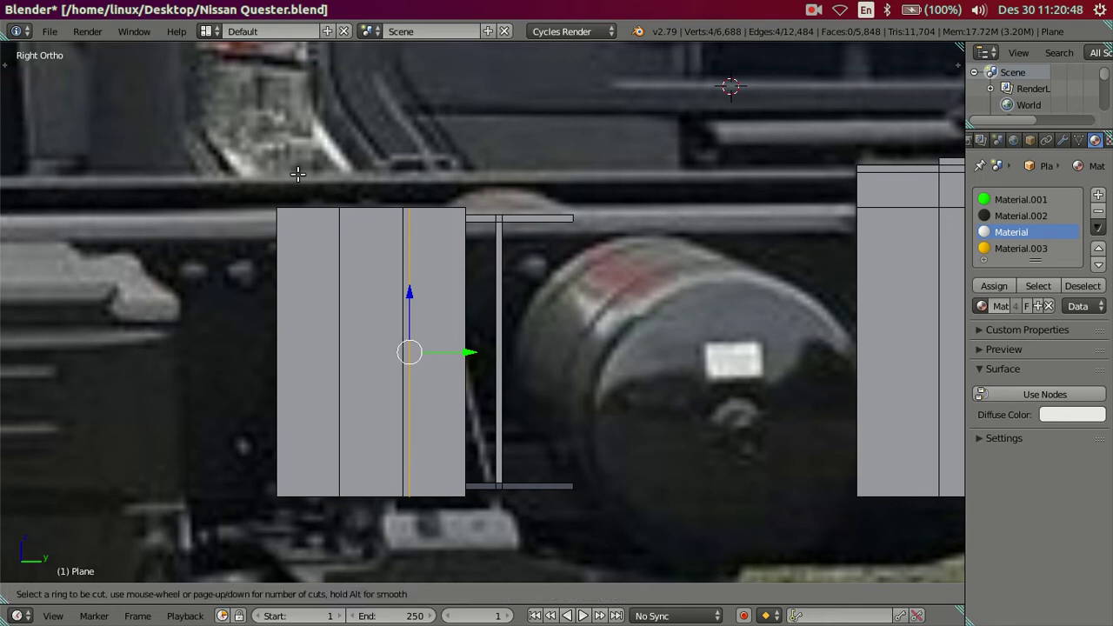
pyautogui.click(311, 490)
pyautogui.rightClick(395, 383)
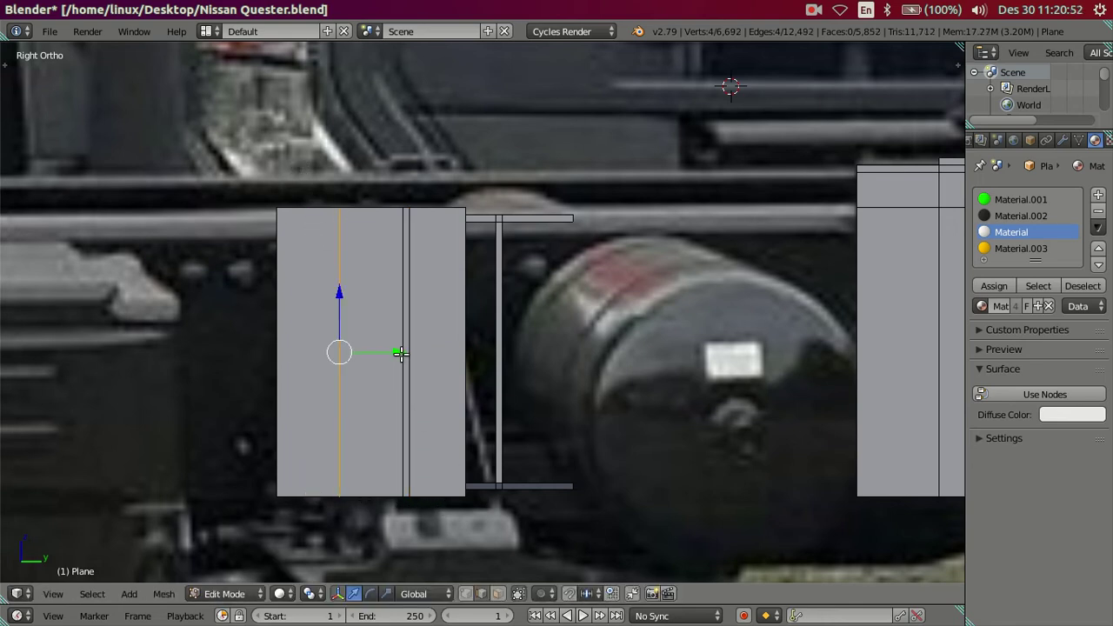
pyautogui.press('g')
pyautogui.press('y')
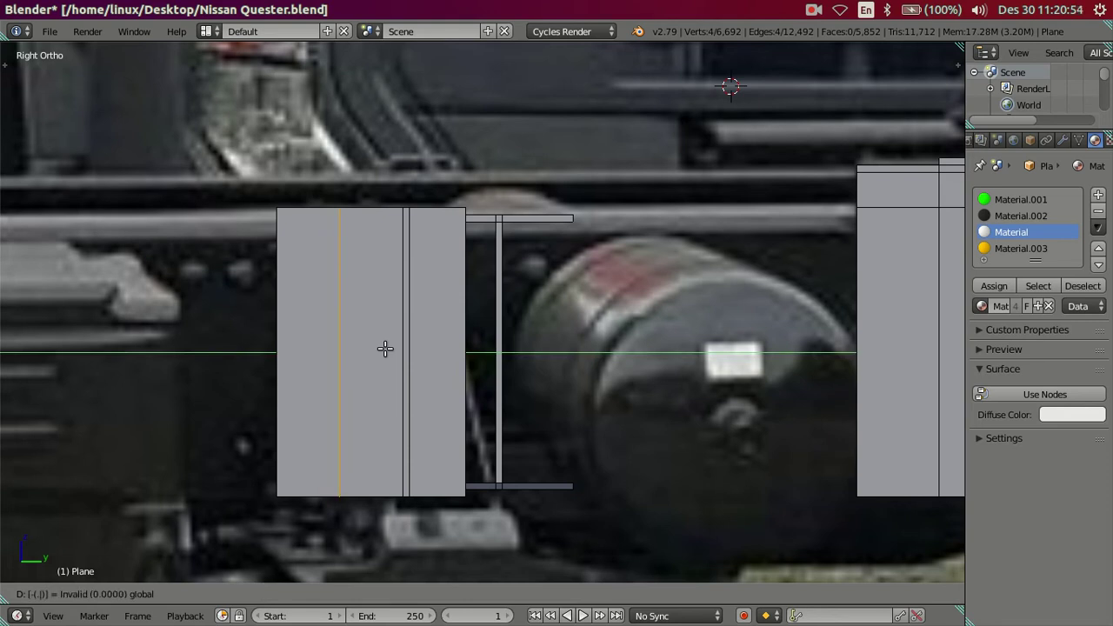
pyautogui.press('Return')
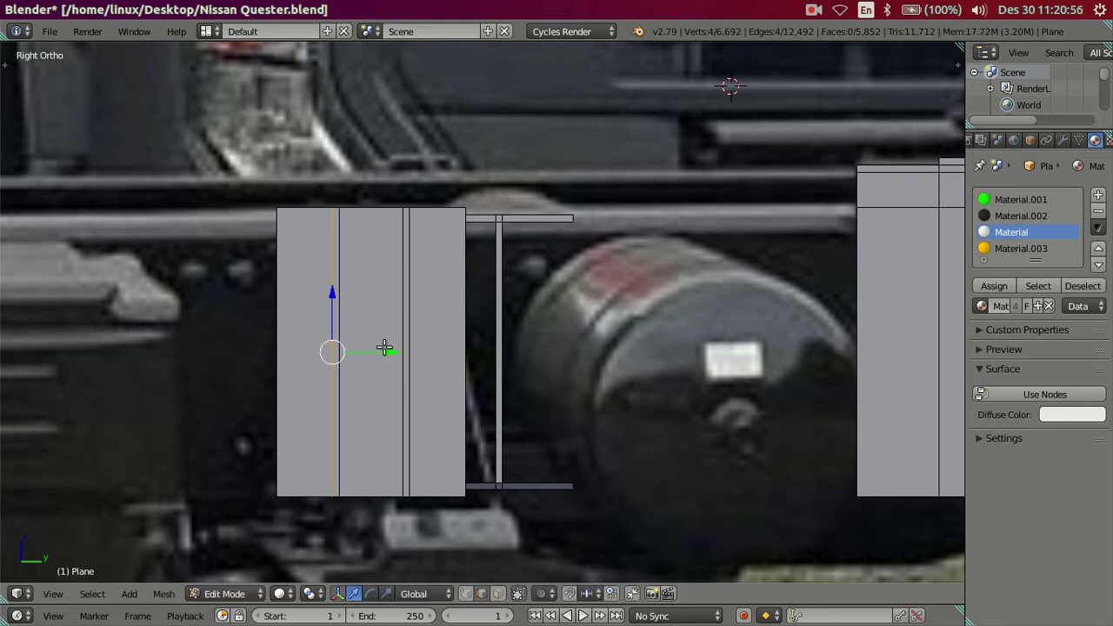
pyautogui.hotkey('ctrl', 'r')
# Add a horizontal loop cut near the plate's bottom edge, checking its height against the photo.
pyautogui.click(465, 427)
pyautogui.click(482, 465)
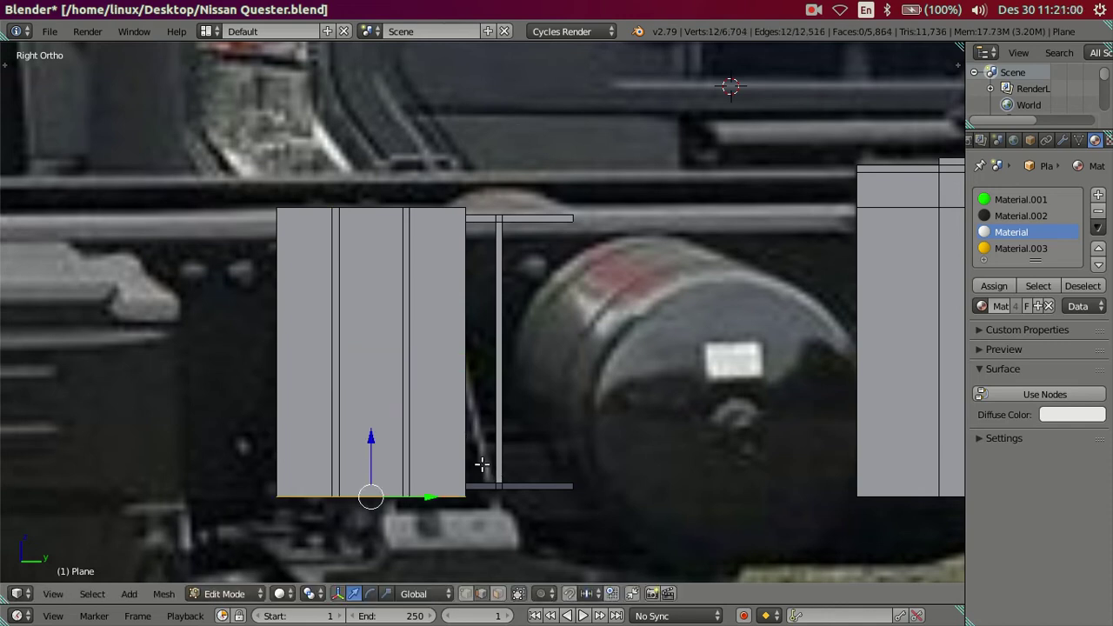
pyautogui.moveTo(369, 435); pyautogui.dragTo(364, 423)
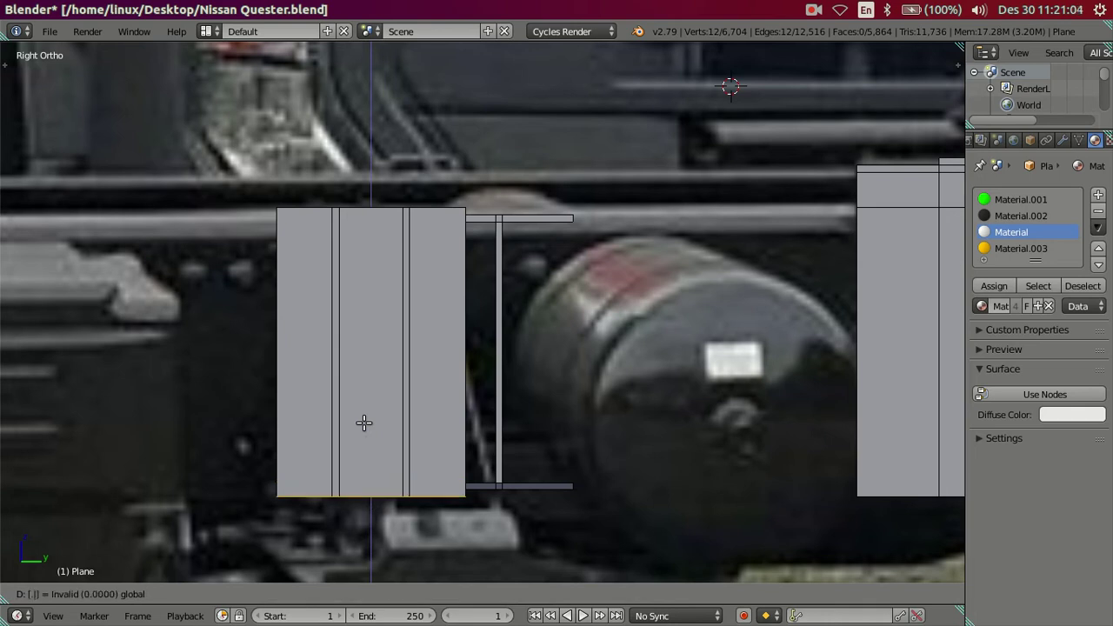
pyautogui.moveTo(364, 424); pyautogui.dragTo(372, 408)
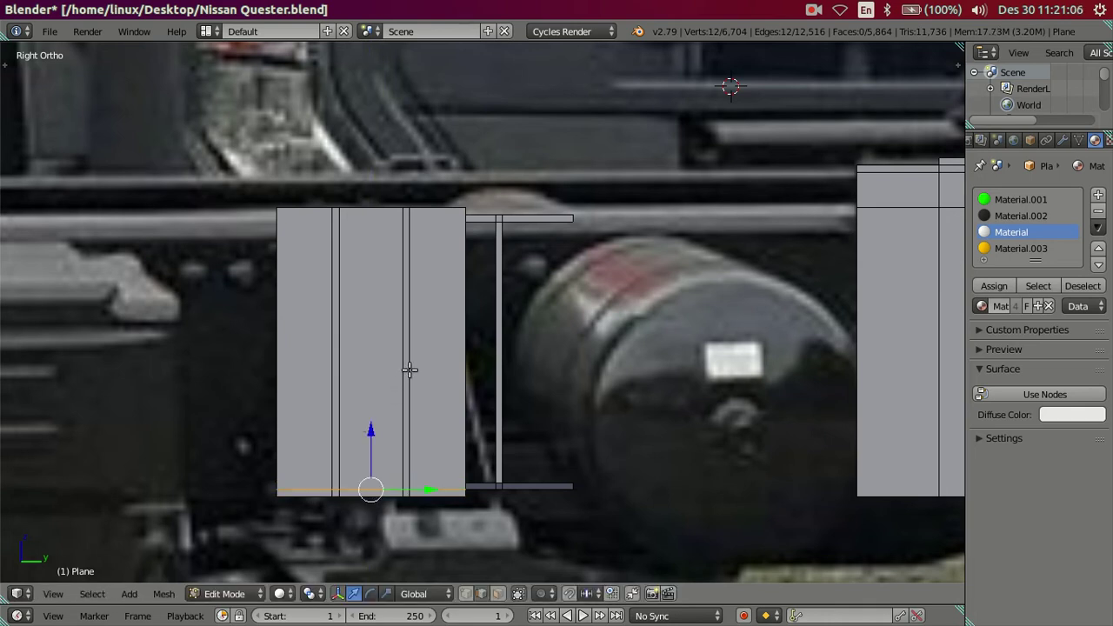
pyautogui.press('z')
pyautogui.scroll(-3, 399, 386)
pyautogui.scroll(1, 400, 386)
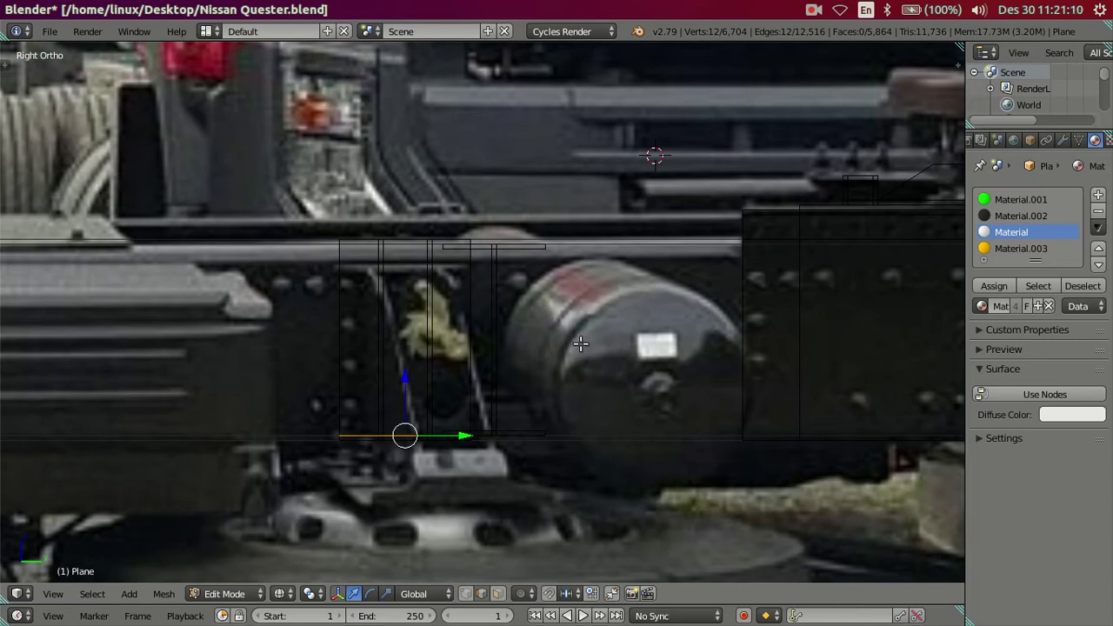
pyautogui.press('z')
pyautogui.press('z')
pyautogui.press('z')
pyautogui.moveTo(563, 332); pyautogui.dragTo(560, 331, button='middle')
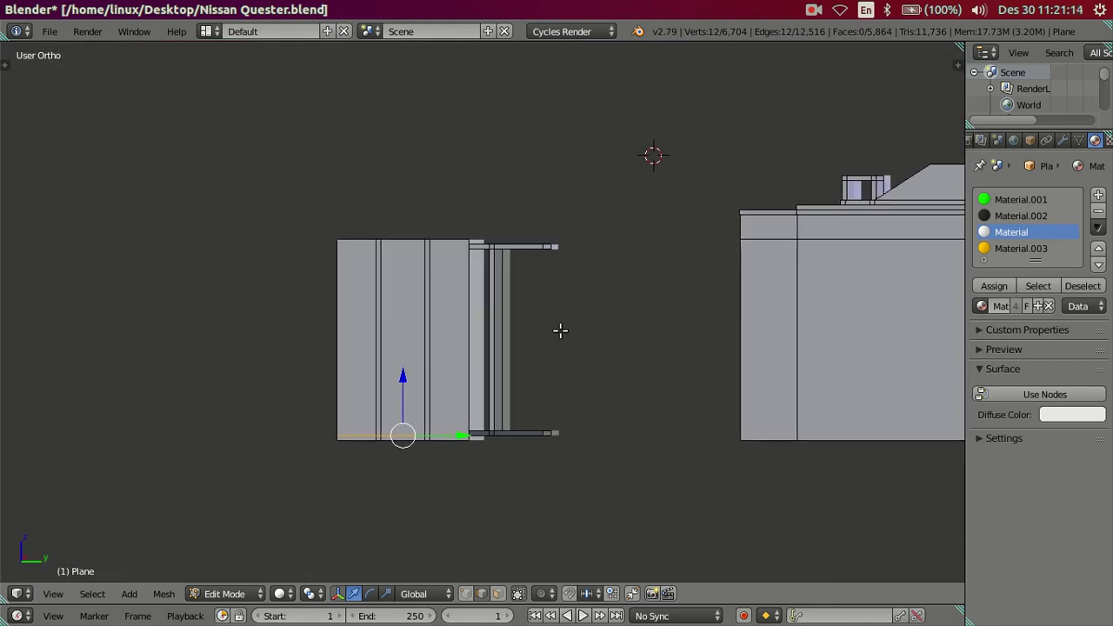
pyautogui.press('KP_3')
pyautogui.press('z')
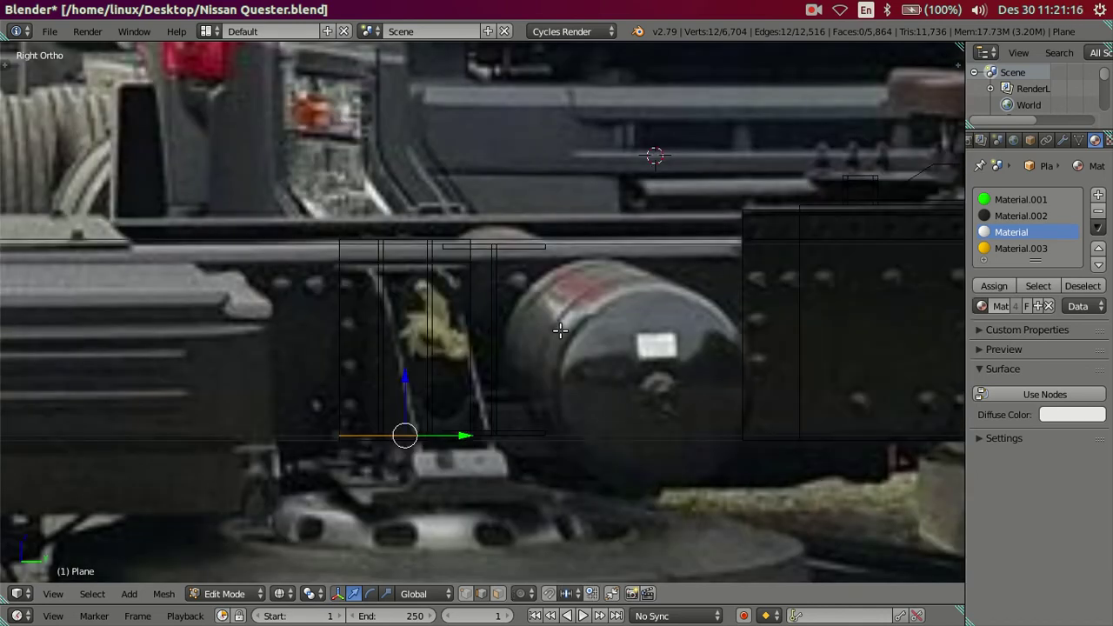
pyautogui.press('z')
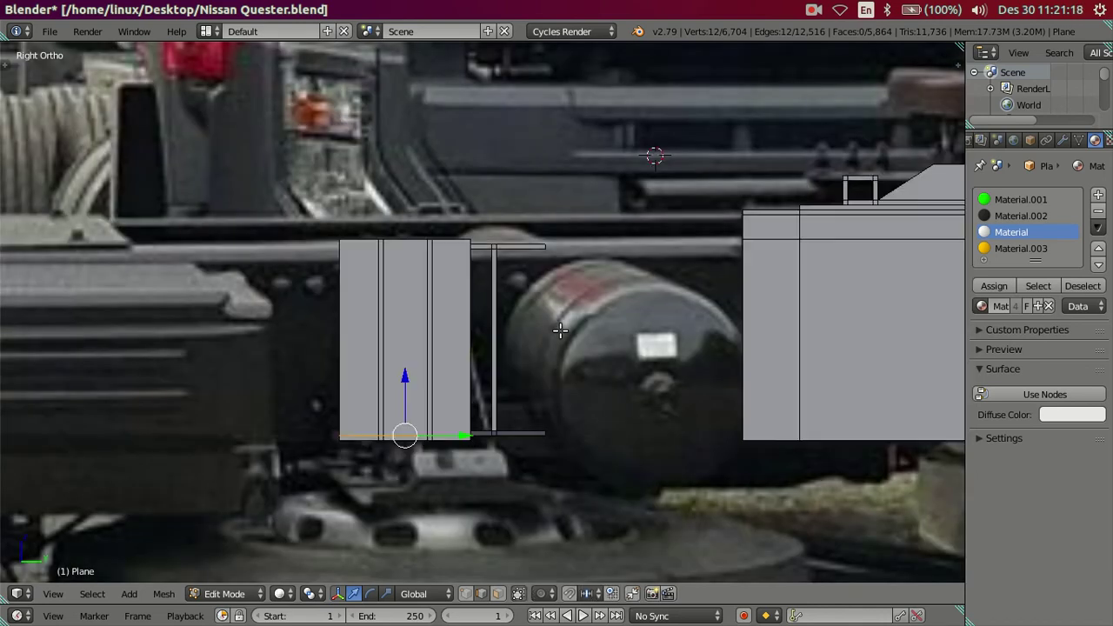
# In face select mode, select the bottom face strip and both vertical face strips.
pyautogui.moveTo(560, 331); pyautogui.dragTo(433, 344, button='middle')
pyautogui.scroll(2, 380, 412)
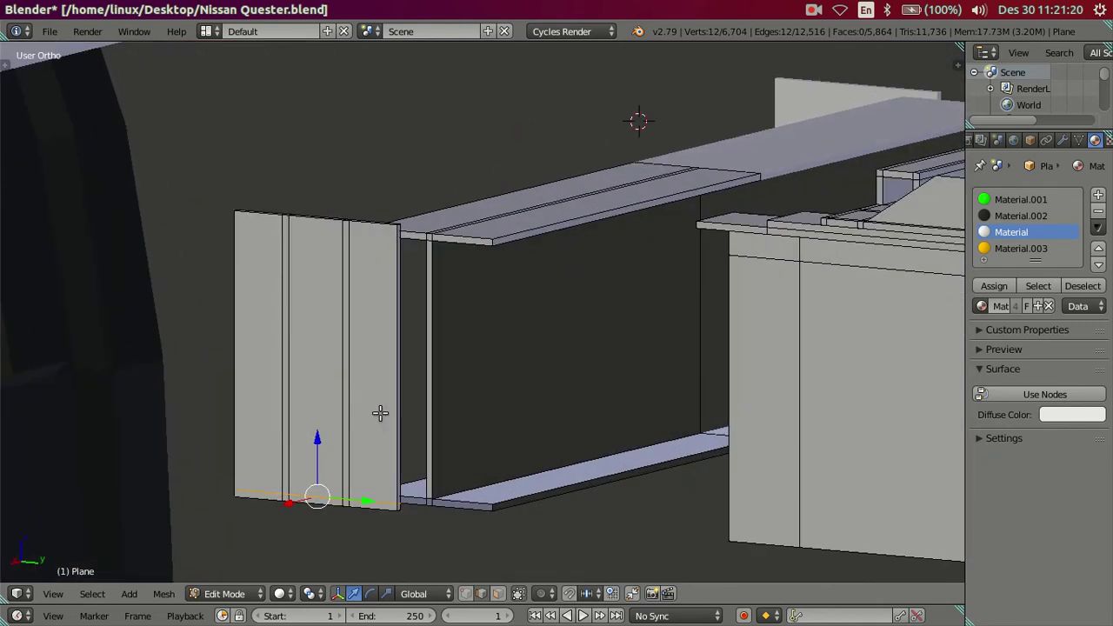
pyautogui.moveTo(375, 392); pyautogui.dragTo(386, 392, button='middle')
pyautogui.click(498, 594)
pyautogui.keyDown('shift'); pyautogui.moveTo(197, 534); pyautogui.dragTo(279, 430, button='middle'); pyautogui.keyUp('shift')
pyautogui.scroll(2, 278, 429)
pyautogui.rightClick(277, 430)
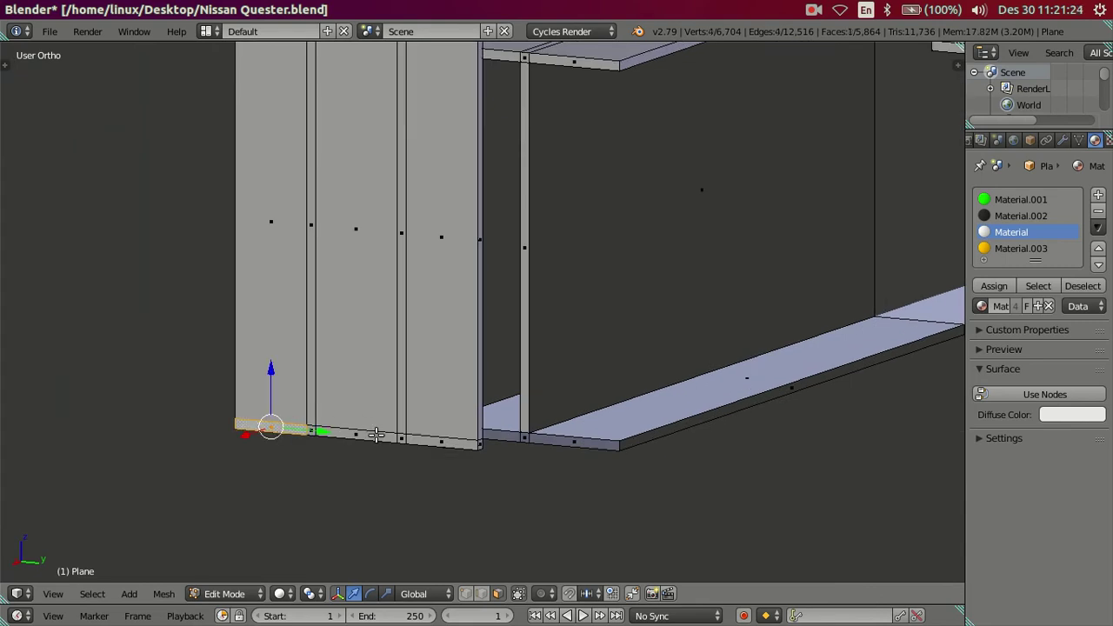
pyautogui.keyDown('ctrl'); pyautogui.rightClick(419, 438); pyautogui.keyUp('ctrl')
pyautogui.keyDown('shift'); pyautogui.rightClick(401, 248); pyautogui.keyUp('shift')
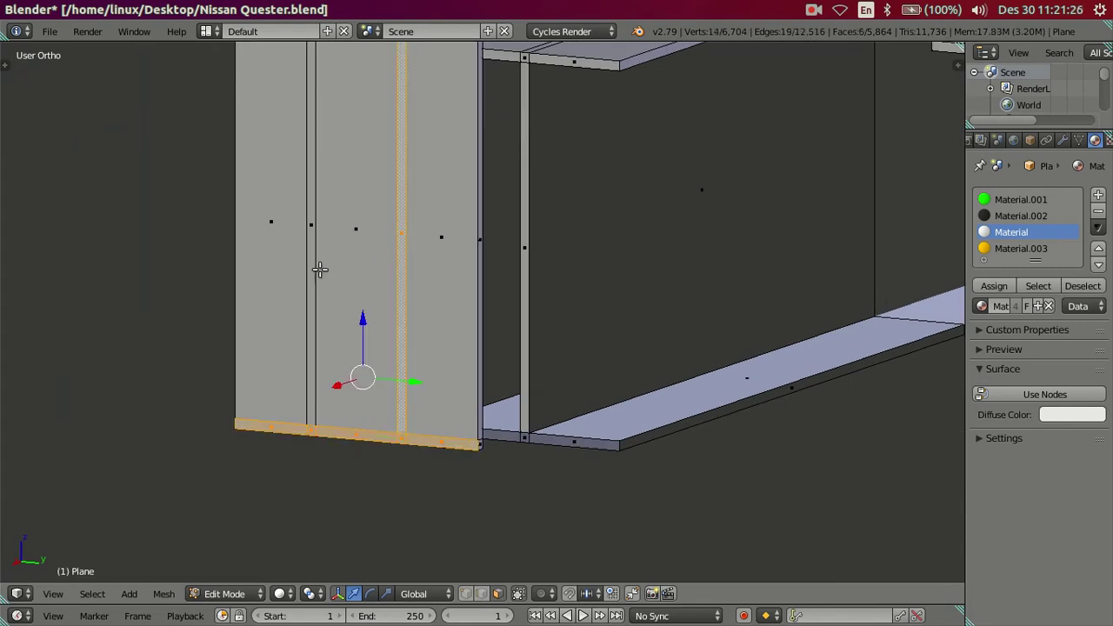
pyautogui.keyDown('shift'); pyautogui.rightClick(310, 265); pyautogui.keyUp('shift')
pyautogui.scroll(-3, 310, 264)
pyautogui.moveTo(311, 264); pyautogui.dragTo(451, 318, button='middle')
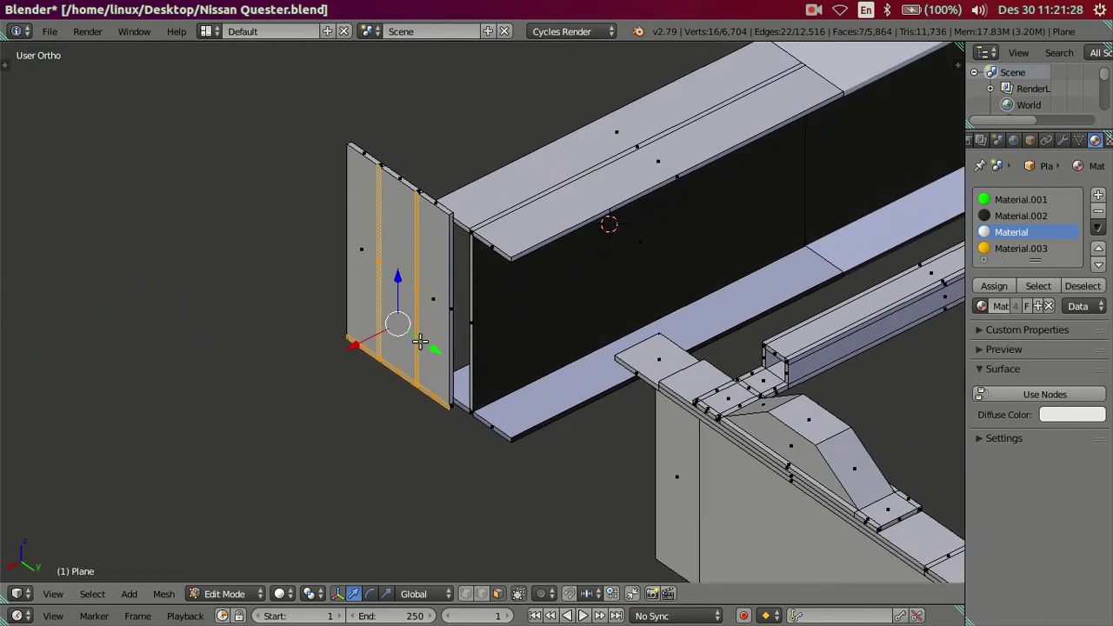
# Extrude the selected strips twice into a flanged base and walls, then move the end outward along X.
pyautogui.press('e')
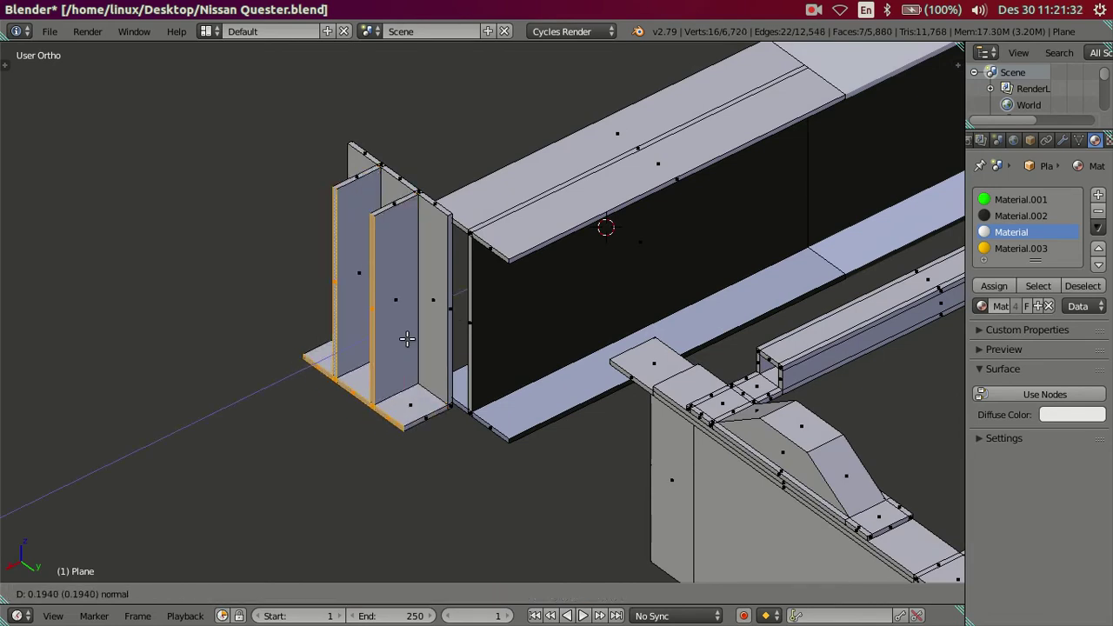
pyautogui.click(407, 339)
pyautogui.moveTo(407, 339)
pyautogui.mouseDown(button='middle')
pyautogui.moveTo(357, 255)
pyautogui.moveTo(336, 264)
pyautogui.mouseUp(button='middle')
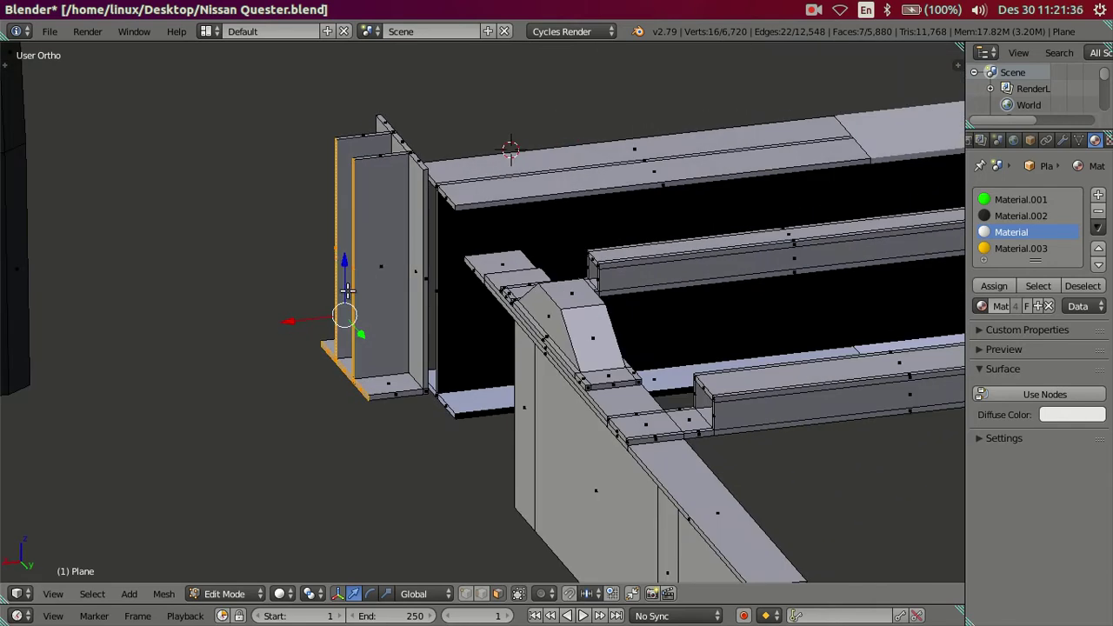
pyautogui.press('e')
pyautogui.click(248, 324)
pyautogui.scroll(-3, 360, 340)
pyautogui.moveTo(360, 340)
pyautogui.mouseDown(button='middle')
pyautogui.moveTo(348, 305)
pyautogui.moveTo(363, 406)
pyautogui.moveTo(368, 398)
pyautogui.mouseUp(button='middle')
pyautogui.scroll(2, 358, 378)
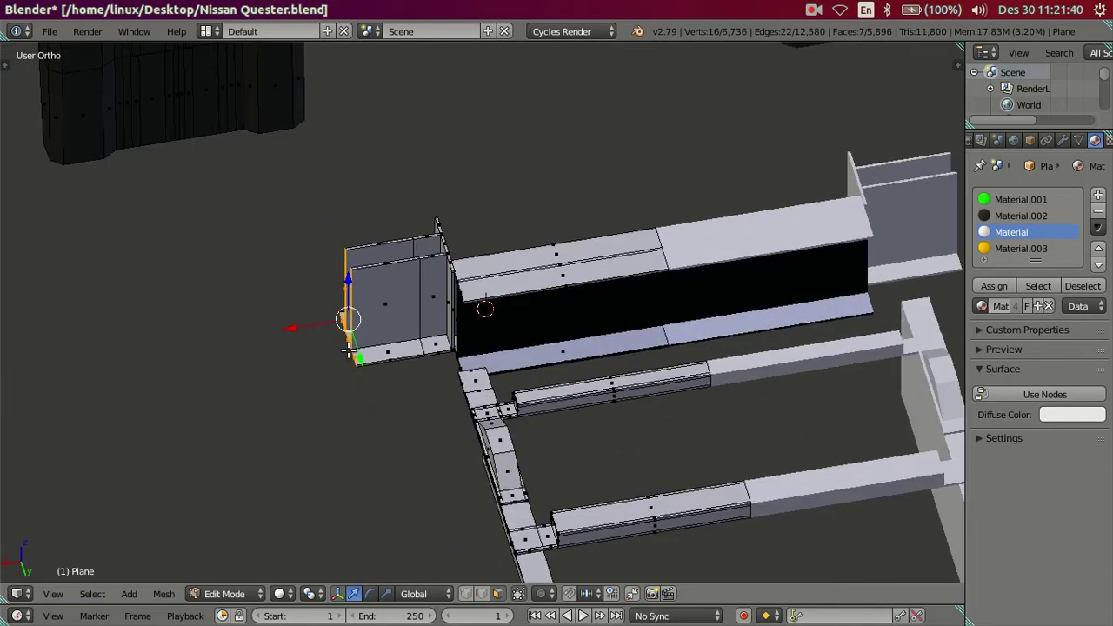
pyautogui.scroll(-2, 349, 351)
pyautogui.press('g')
pyautogui.press('x')
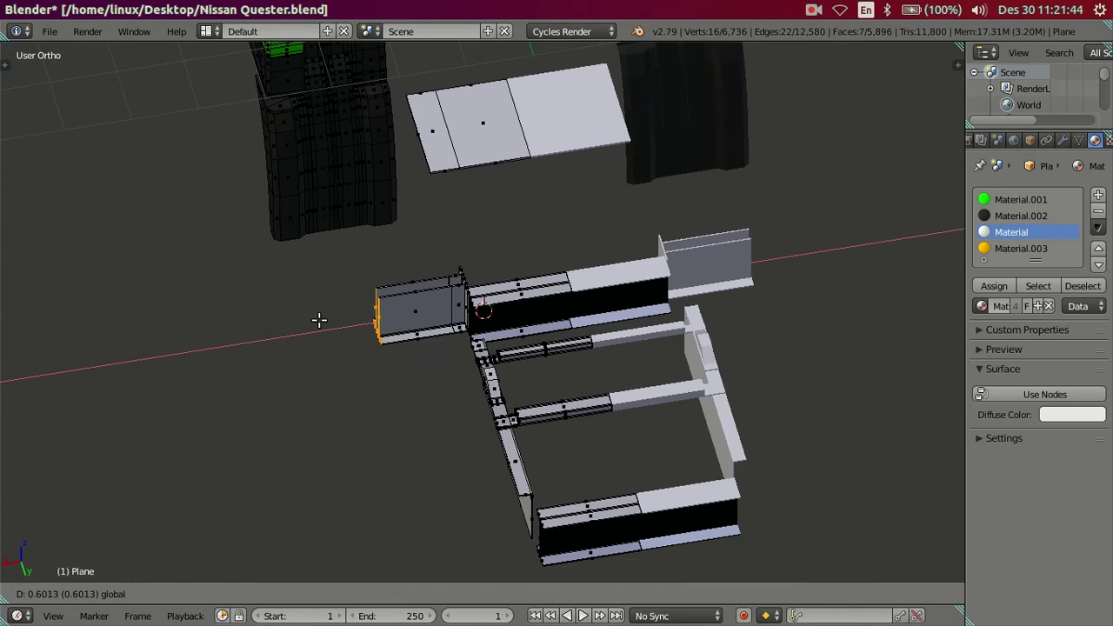
# Finish pushing the end face outward and nudge the box length along X against the side photo.
pyautogui.click(319, 320)
pyautogui.moveTo(454, 398)
pyautogui.mouseDown(button='middle')
pyautogui.moveTo(452, 458)
pyautogui.moveTo(437, 360)
pyautogui.mouseUp(button='middle')
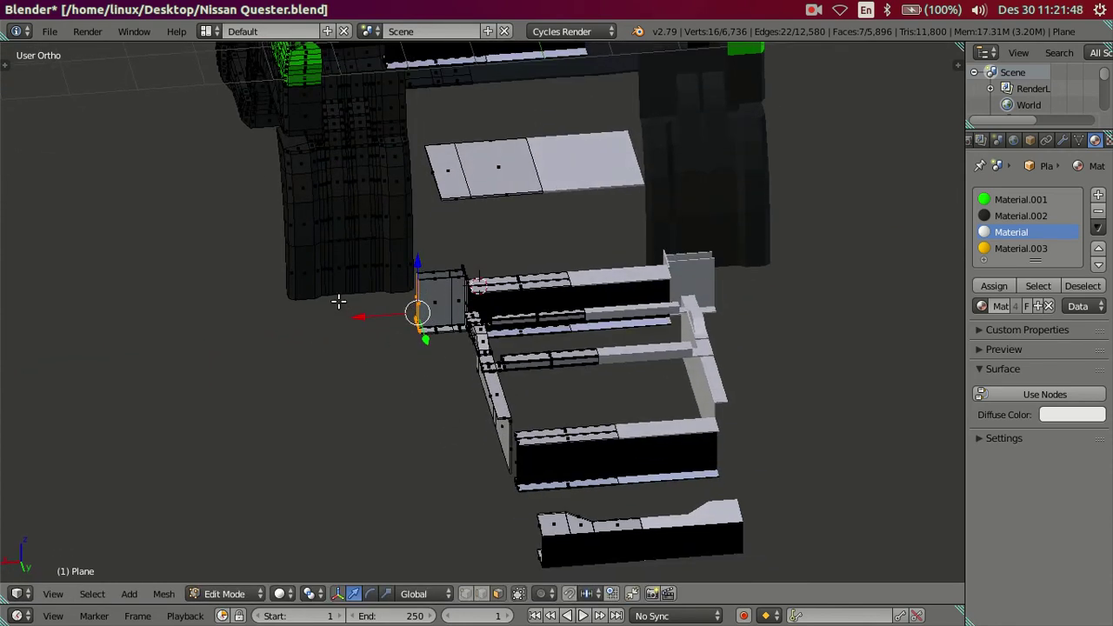
pyautogui.press('g')
pyautogui.press('x')
pyautogui.click(342, 315)
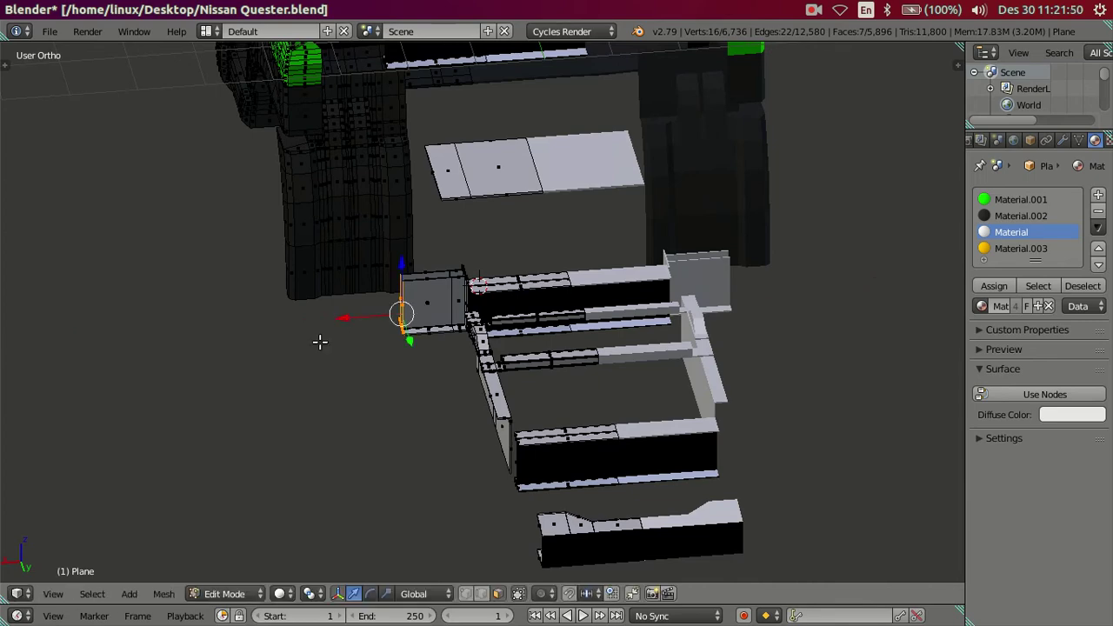
pyautogui.press('KP_3')
pyautogui.scroll(2, 559, 343)
pyautogui.scroll(-1, 559, 343)
pyautogui.scroll(-1, 559, 343)
pyautogui.moveTo(570, 329)
pyautogui.mouseDown(button='middle')
pyautogui.moveTo(497, 450)
pyautogui.moveTo(421, 369)
pyautogui.mouseUp(button='middle')
# Nudge the selected vertices, then slide the box's vertical edge loop slightly left along X.
pyautogui.press('g')
pyautogui.click(378, 303)
pyautogui.hotkey('ctrl', 'Tab')
pyautogui.click(387, 298)
pyautogui.scroll(3, 388, 300)
pyautogui.press('a')
pyautogui.keyDown('alt'); pyautogui.rightClick(417, 294); pyautogui.keyUp('alt')
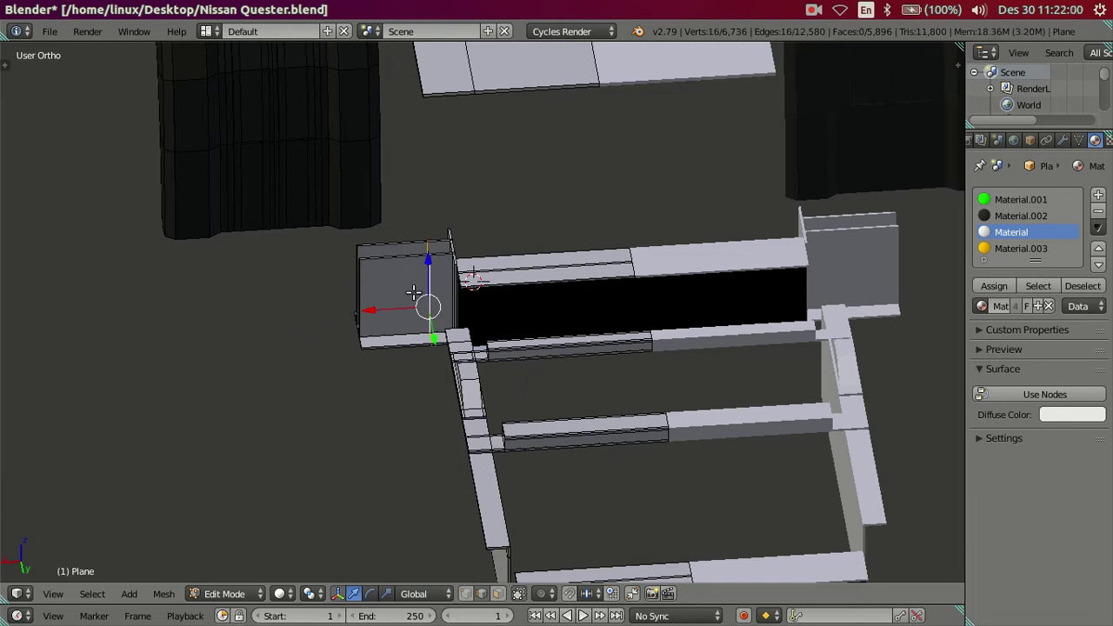
pyautogui.moveTo(365, 311); pyautogui.dragTo(356, 307)
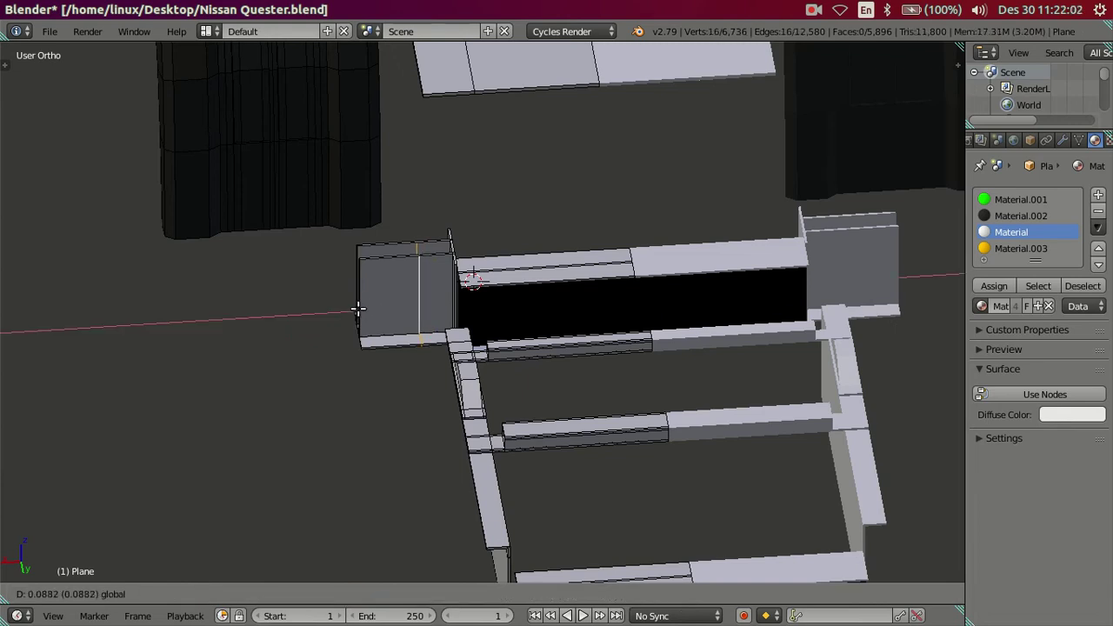
pyautogui.click(356, 307)
pyautogui.scroll(2, 357, 307)
pyautogui.press('a')
# Select the bracket's four top edges and check them in the right side view.
pyautogui.moveTo(397, 325)
pyautogui.mouseDown(button='middle')
pyautogui.moveTo(527, 281)
pyautogui.moveTo(393, 262)
pyautogui.mouseUp(button='middle')
pyautogui.scroll(1, 386, 254)
pyautogui.scroll(2, 460, 363)
pyautogui.scroll(1, 479, 280)
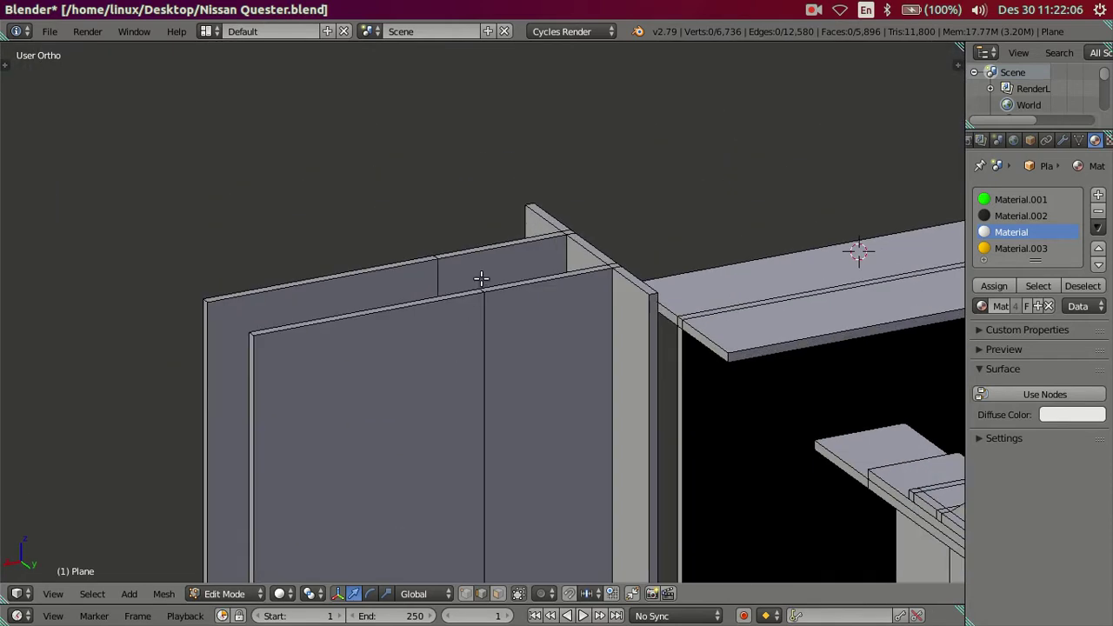
pyautogui.scroll(1, 548, 365)
pyautogui.keyDown('shift'); pyautogui.moveTo(328, 354); pyautogui.dragTo(491, 376, button='middle'); pyautogui.keyUp('shift')
pyautogui.rightClick(272, 322)
pyautogui.keyDown('shift'); pyautogui.rightClick(345, 373); pyautogui.keyUp('shift')
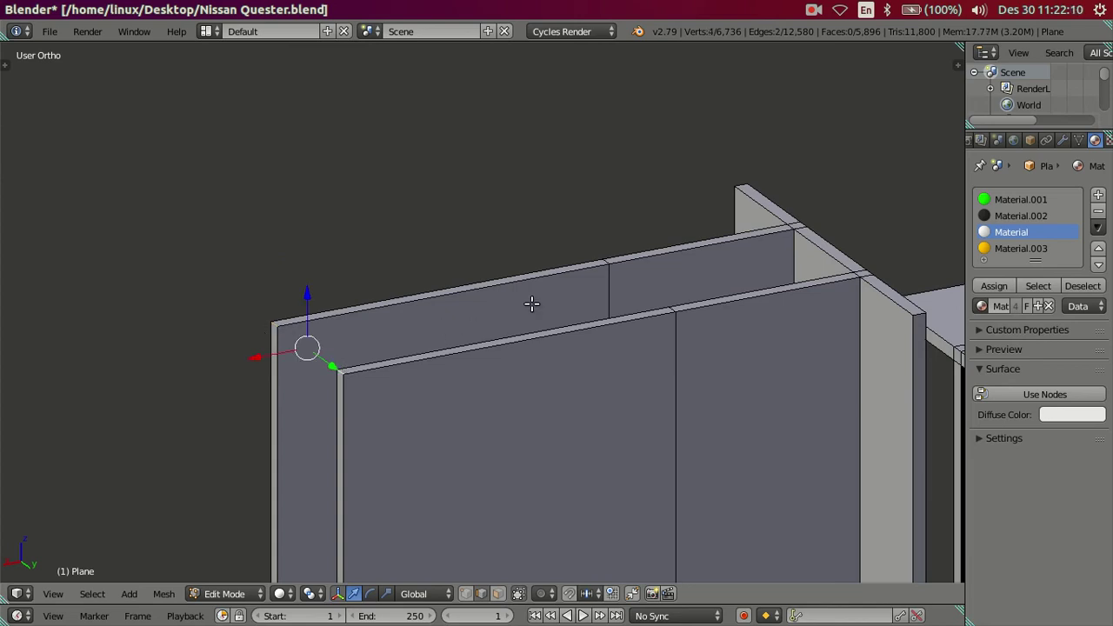
pyautogui.keyDown('shift'); pyautogui.rightClick(606, 261); pyautogui.keyUp('shift')
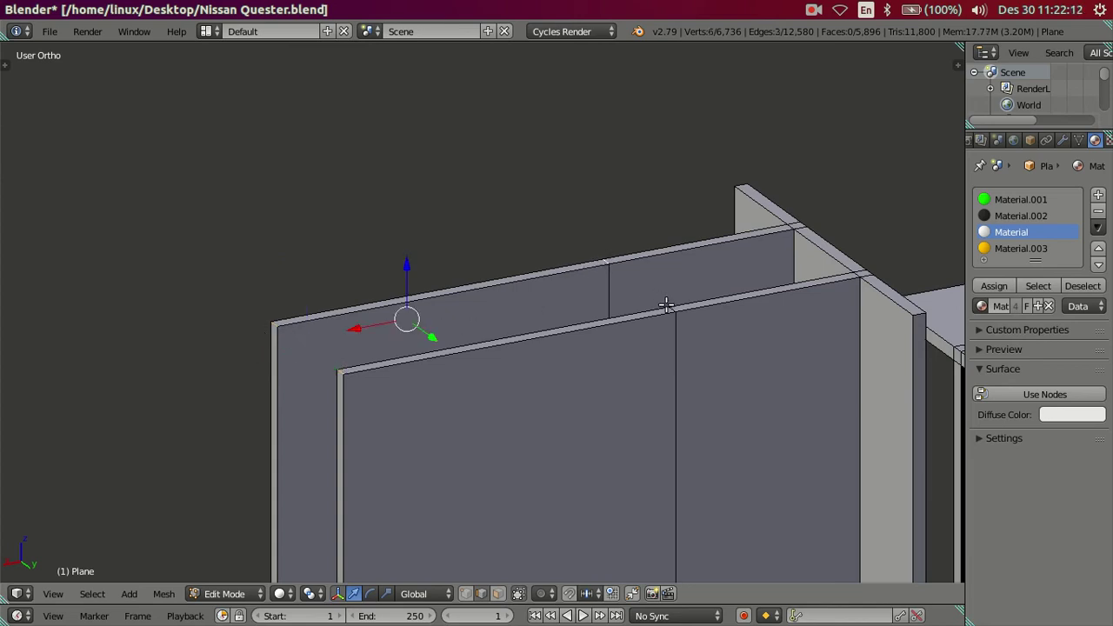
pyautogui.keyDown('shift'); pyautogui.rightClick(673, 306); pyautogui.keyUp('shift')
pyautogui.press('KP_3')
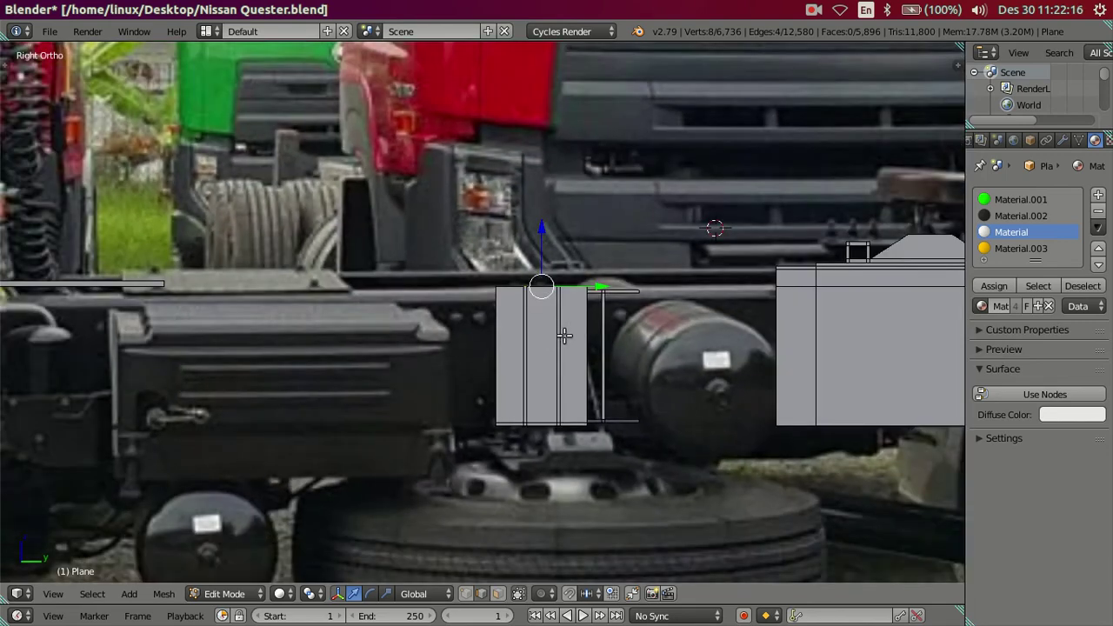
# Move the selected top edges over the wireframe photo, then shift them vertically along Z.
pyautogui.press('KP_1')
pyautogui.press('KP_3')
pyautogui.press('z')
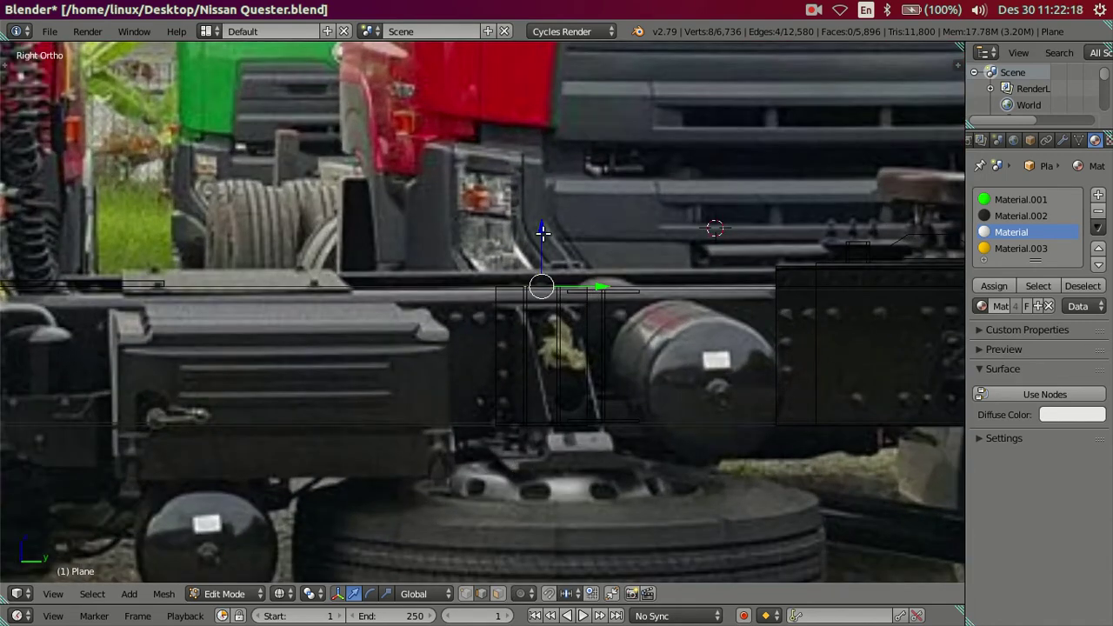
pyautogui.press('g')
pyautogui.click(553, 252)
pyautogui.press('z')
pyautogui.moveTo(555, 259)
pyautogui.mouseDown(button='middle')
pyautogui.moveTo(607, 296)
pyautogui.moveTo(630, 287)
pyautogui.moveTo(544, 261)
pyautogui.mouseUp(button='middle')
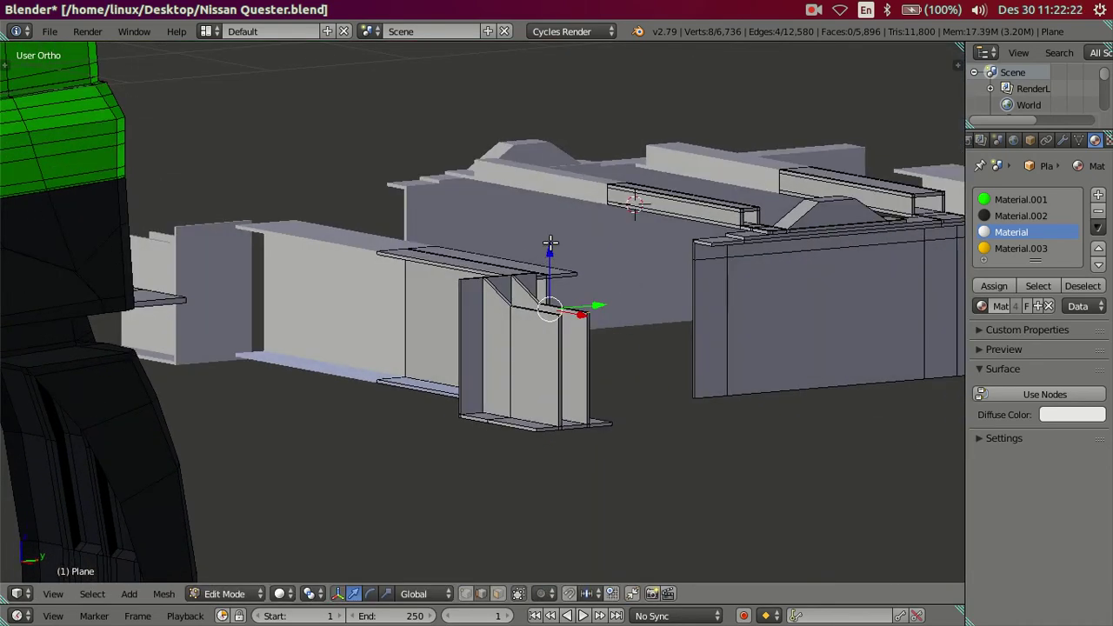
pyautogui.press('g')
pyautogui.press('z')
pyautogui.click(554, 237)
pyautogui.scroll(2, 549, 279)
# Brush-deselect the rear vertices in wireframe, leaving only the front top edges selected.
pyautogui.press('z')
pyautogui.scroll(1, 548, 291)
pyautogui.press('c')
pyautogui.moveTo(516, 253)
pyautogui.mouseDown(button='middle')
pyautogui.moveTo(587, 241)
pyautogui.moveTo(648, 326)
pyautogui.mouseUp(button='middle')
pyautogui.rightClick(586, 241)
pyautogui.press('KP_1')
pyautogui.press('KP_3')
pyautogui.scroll(-1, 600, 315)
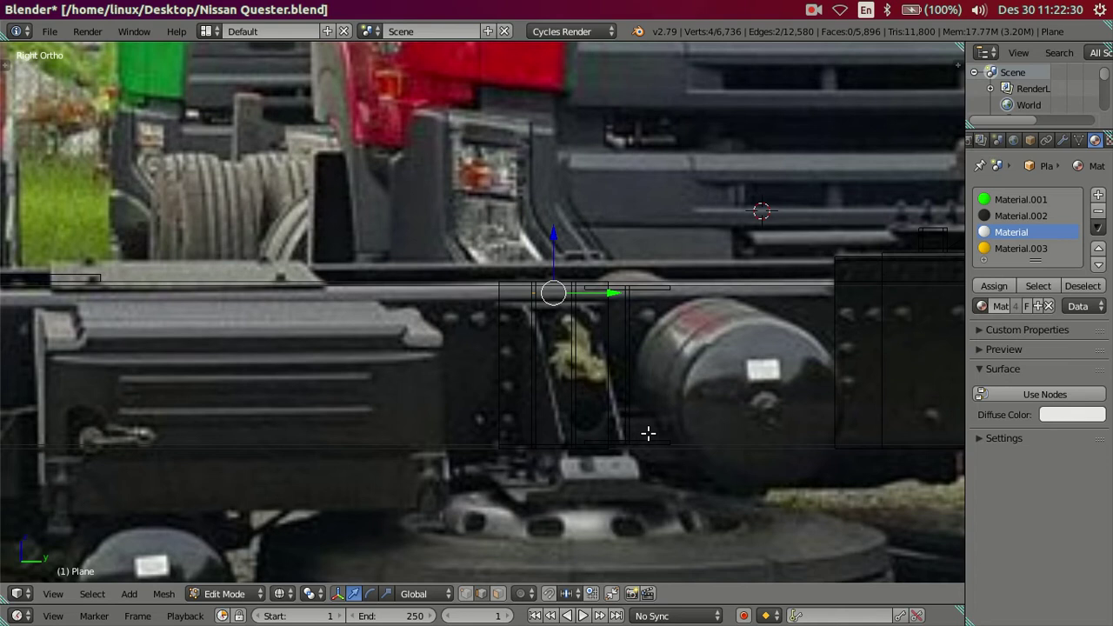
pyautogui.moveTo(647, 426)
pyautogui.mouseDown(button='middle')
pyautogui.moveTo(490, 427)
pyautogui.moveTo(435, 343)
pyautogui.mouseUp(button='middle')
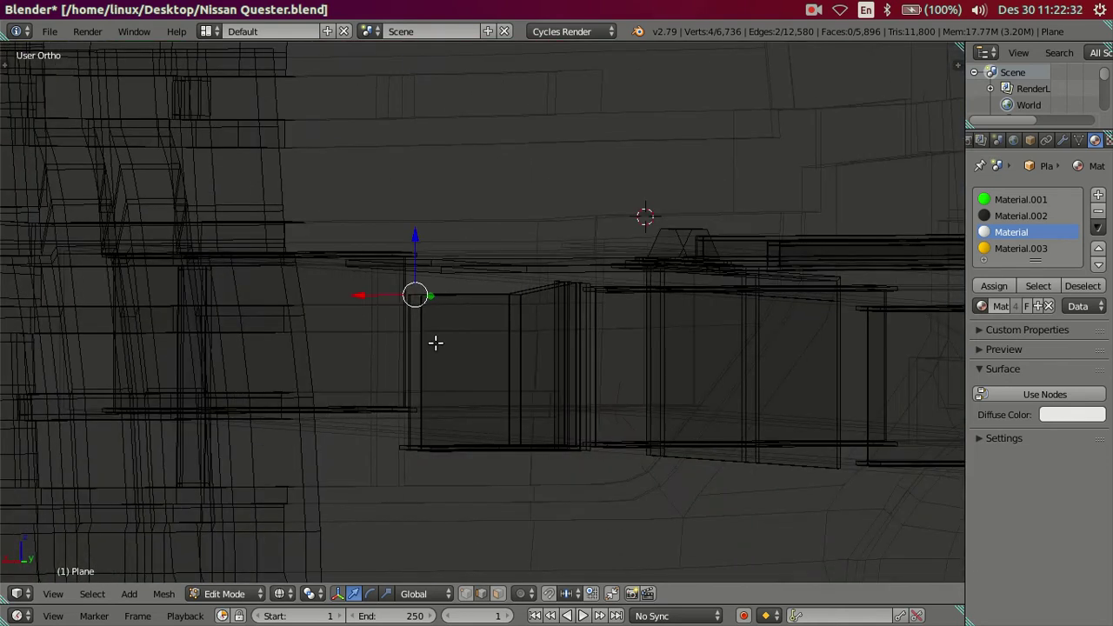
# Lower the front top edges along Z into a slope and return to Object Mode.
pyautogui.press('z')
pyautogui.press('g')
pyautogui.press('z')
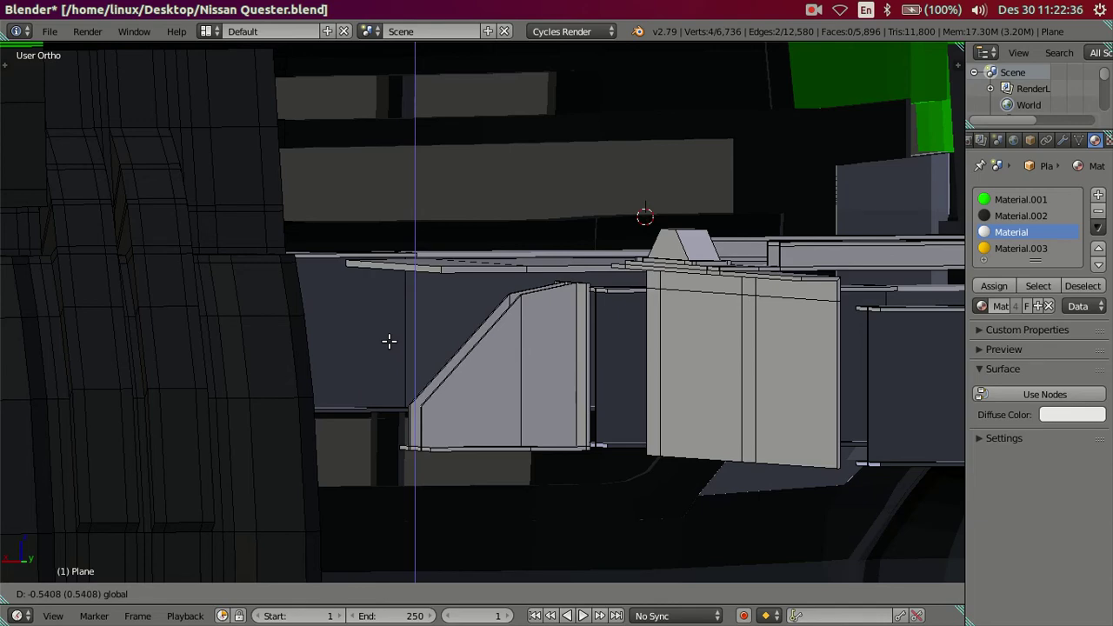
pyautogui.click(390, 352)
pyautogui.moveTo(390, 351)
pyautogui.mouseDown(button='middle')
pyautogui.moveTo(365, 331)
pyautogui.moveTo(512, 345)
pyautogui.moveTo(438, 308)
pyautogui.moveTo(295, 318)
pyautogui.moveTo(515, 351)
pyautogui.mouseUp(button='middle')
pyautogui.press('Tab')
pyautogui.press('Tab')
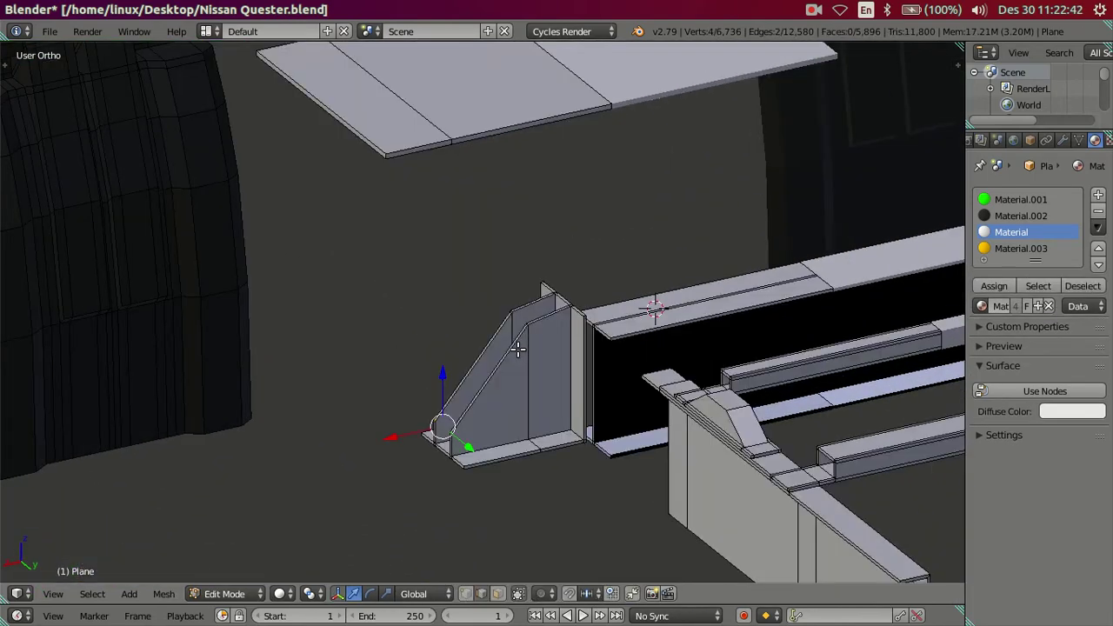
# Compare the bracket against the side-view truck photo in wireframe, then return to solid shading.
pyautogui.scroll(3, 516, 340)
pyautogui.scroll(2, 522, 348)
pyautogui.scroll(-1, 563, 345)
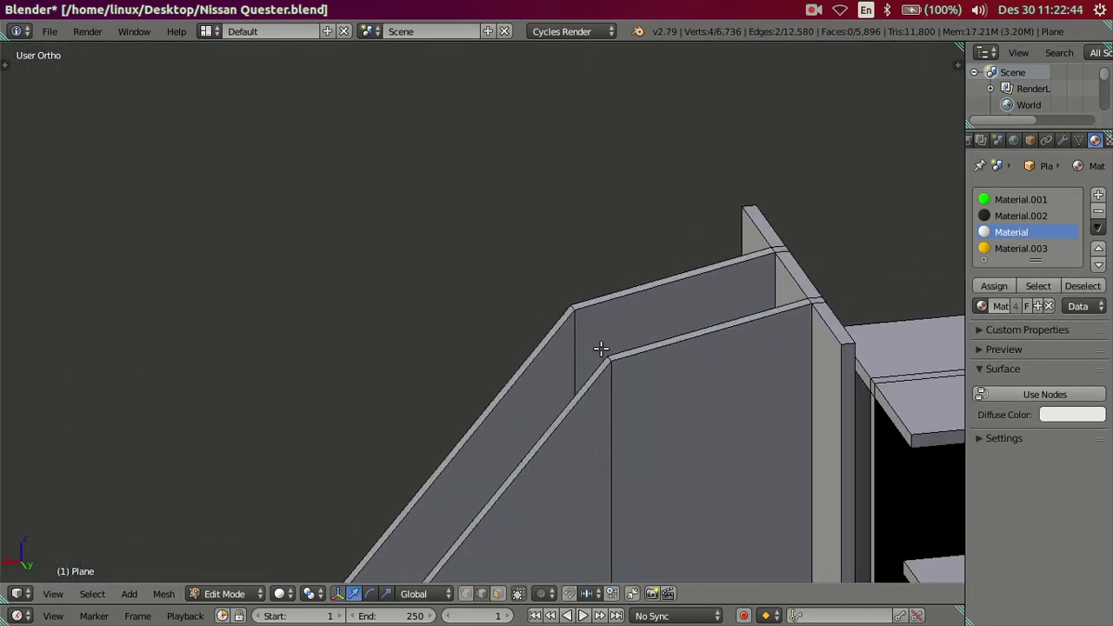
pyautogui.scroll(-3, 597, 348)
pyautogui.moveTo(604, 353)
pyautogui.mouseDown(button='middle')
pyautogui.moveTo(534, 358)
pyautogui.moveTo(770, 339)
pyautogui.mouseUp(button='middle')
pyautogui.press('KP_3')
pyautogui.press('z')
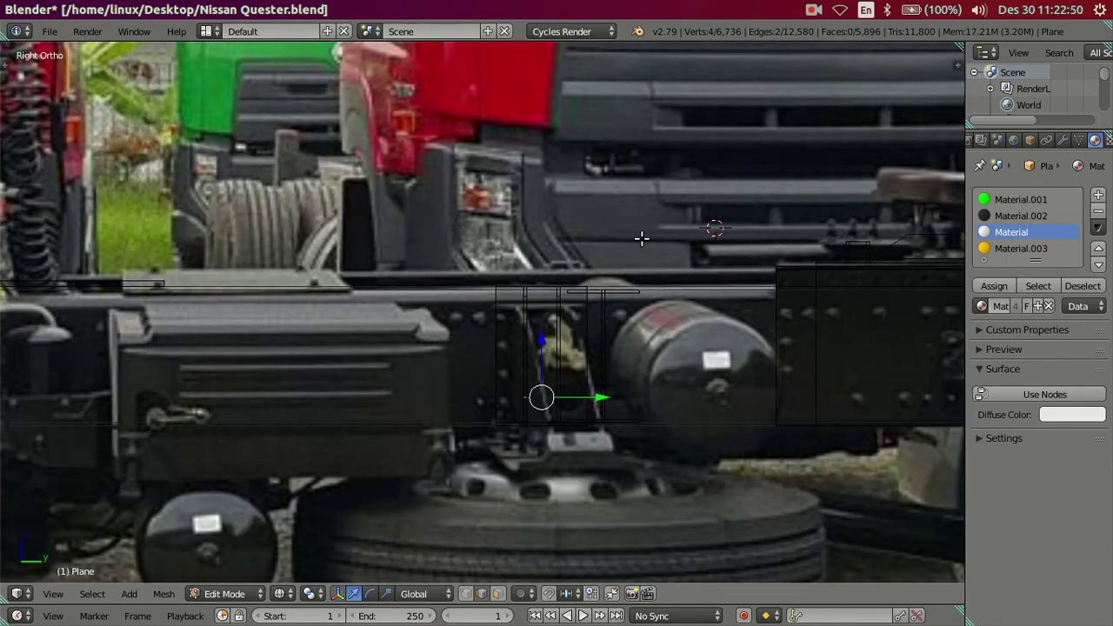
pyautogui.moveTo(623, 240); pyautogui.dragTo(485, 290, button='middle')
pyautogui.press('z')
pyautogui.scroll(2, 478, 310)
pyautogui.scroll(2, 534, 418)
# Slide the bracket's vertical edge loop slightly left along X.
pyautogui.keyDown('alt'); pyautogui.rightClick(519, 423); pyautogui.keyUp('alt')
pyautogui.press('a')
pyautogui.keyDown('alt'); pyautogui.rightClick(520, 424); pyautogui.keyUp('alt')
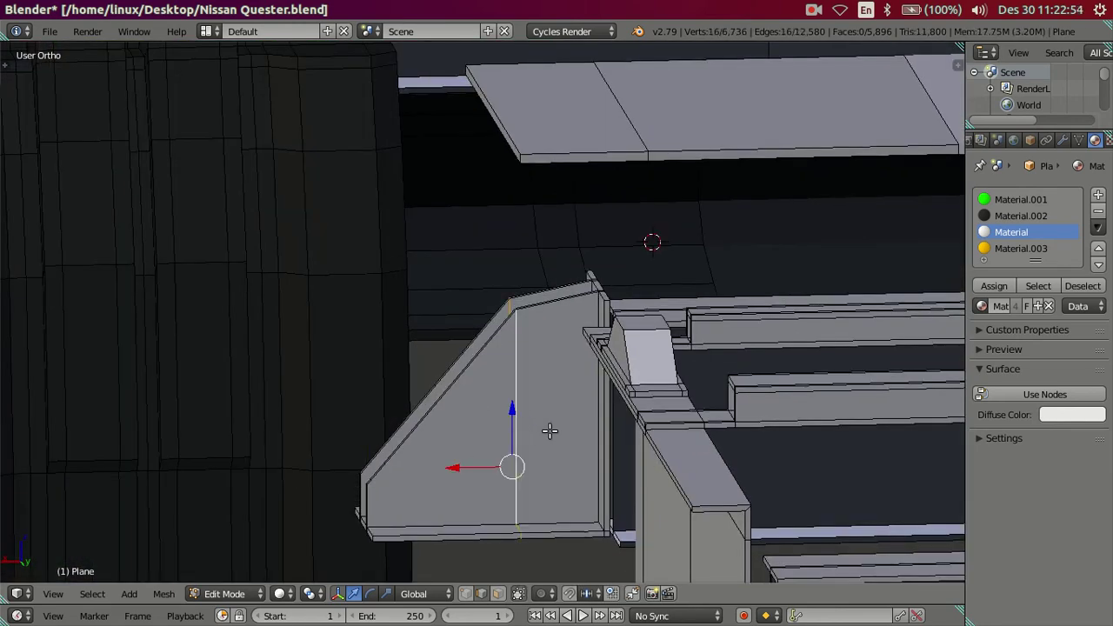
pyautogui.moveTo(454, 470); pyautogui.dragTo(436, 470)
pyautogui.click(438, 471)
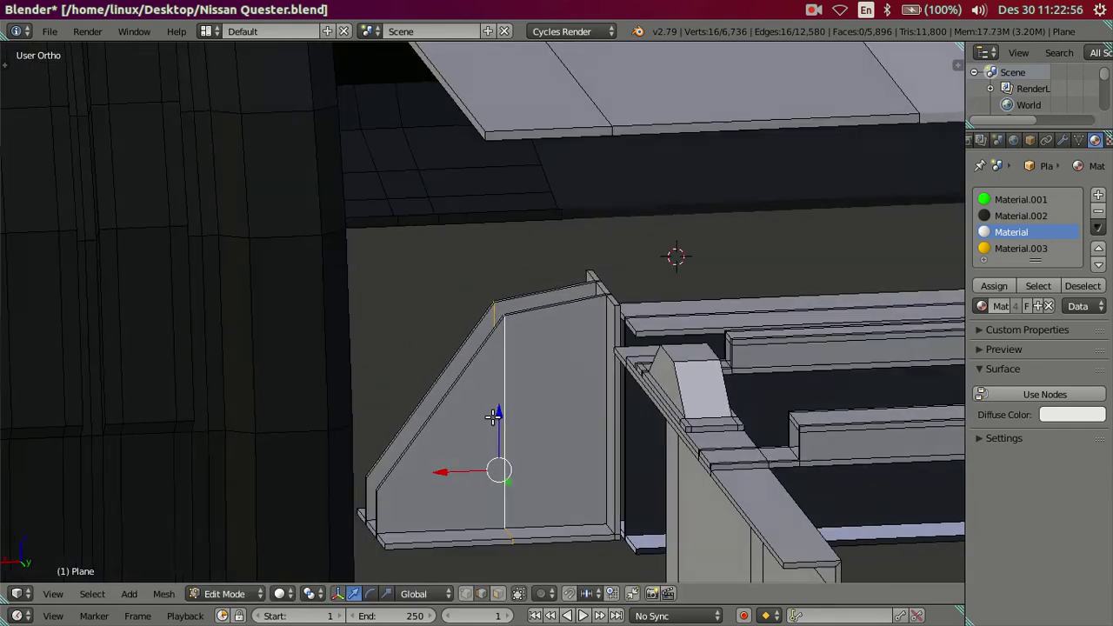
pyautogui.moveTo(438, 470); pyautogui.dragTo(745, 322, button='middle')
# Lower the two top bend edges along Z in two small moves.
pyautogui.scroll(3, 517, 339)
pyautogui.rightClick(560, 330)
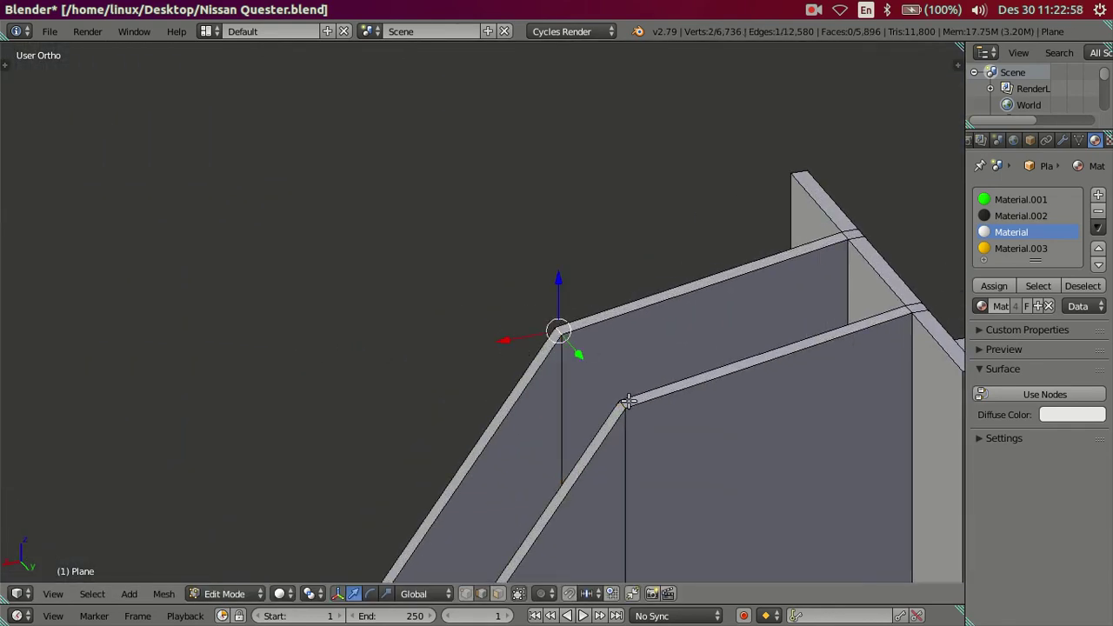
pyautogui.keyDown('shift'); pyautogui.rightClick(623, 404); pyautogui.keyUp('shift')
pyautogui.press('g')
pyautogui.press('z')
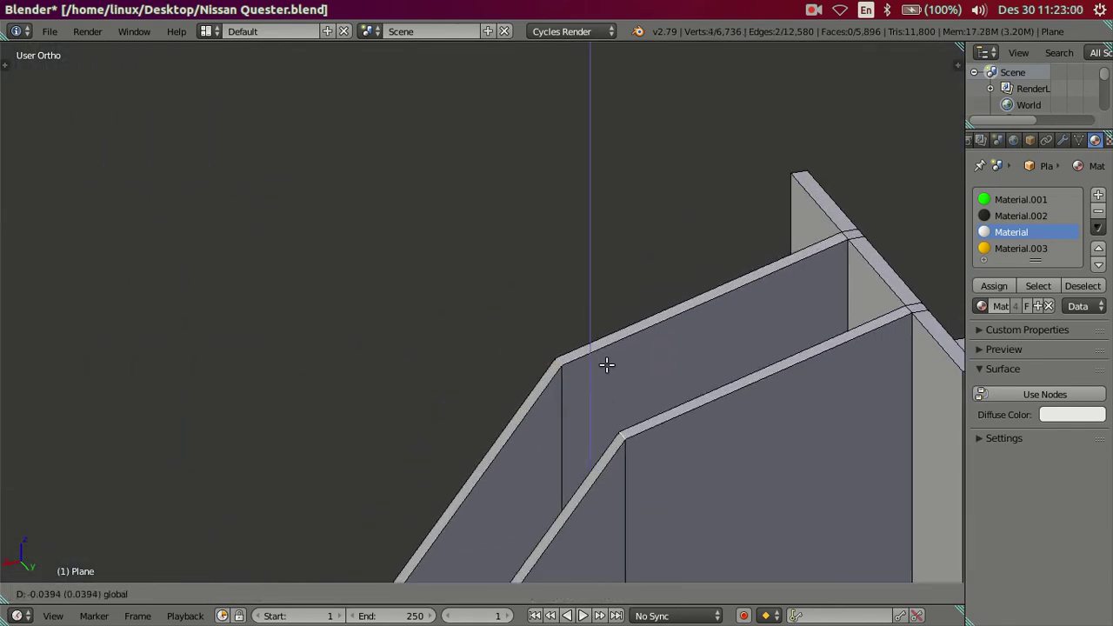
pyautogui.click(608, 370)
pyautogui.scroll(-4, 555, 391)
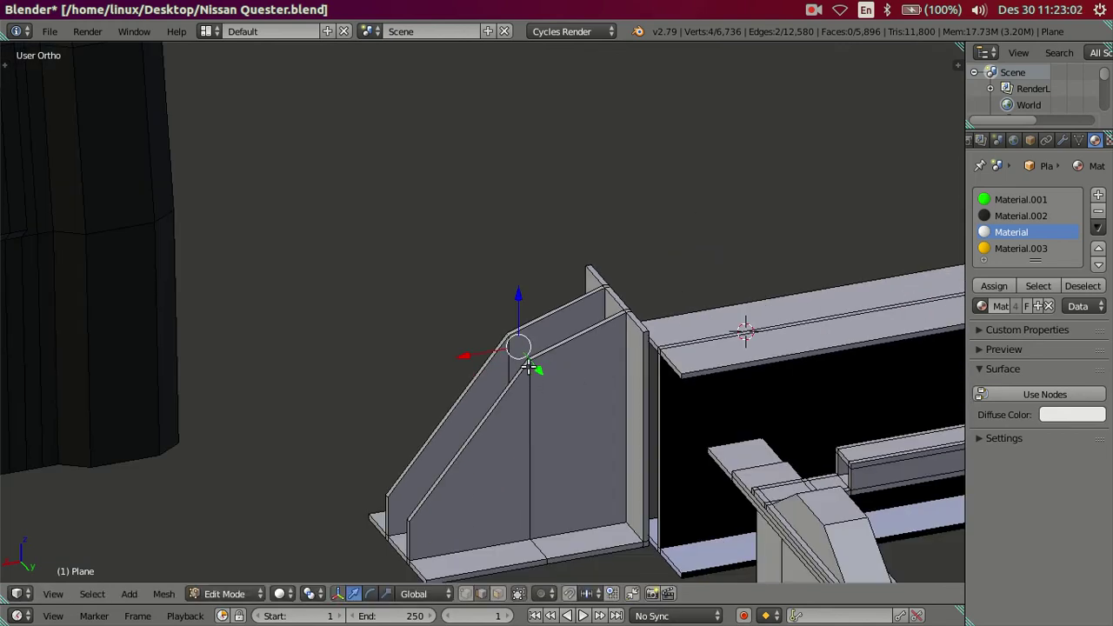
pyautogui.moveTo(527, 368); pyautogui.dragTo(500, 309, button='middle')
pyautogui.press('g')
pyautogui.press('z')
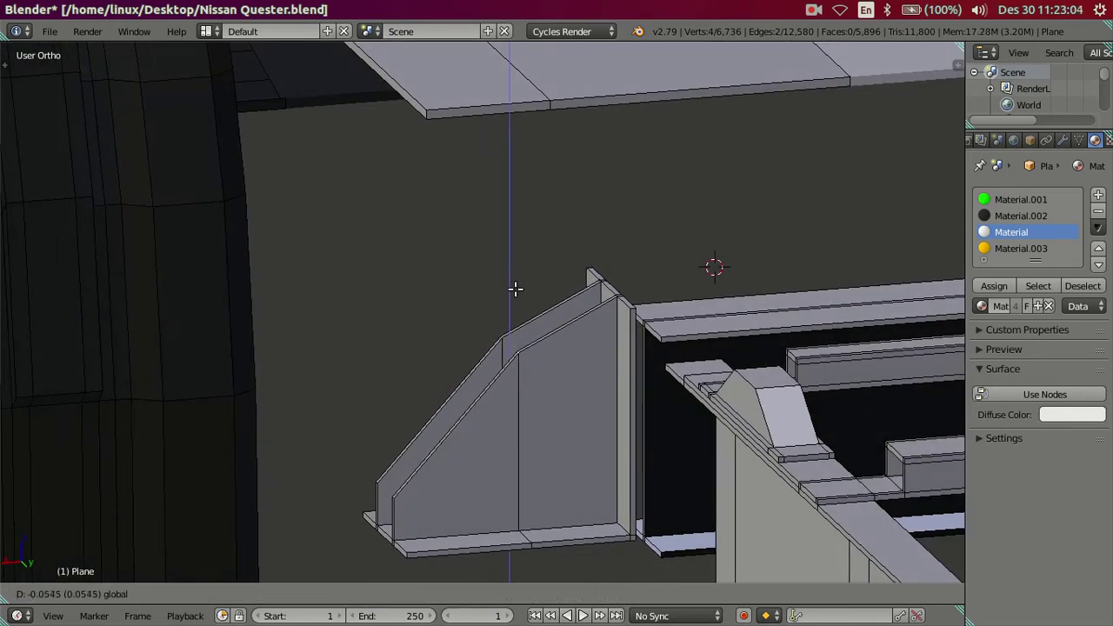
pyautogui.click(514, 285)
# Clear the selection, bring the bracket's lower corner into view, and switch to face select.
pyautogui.press('a')
pyautogui.moveTo(512, 291)
pyautogui.mouseDown(button='middle')
pyautogui.moveTo(469, 450)
pyautogui.moveTo(522, 322)
pyautogui.mouseUp(button='middle')
pyautogui.scroll(1, 522, 317)
pyautogui.scroll(3, 522, 377)
pyautogui.scroll(1, 521, 381)
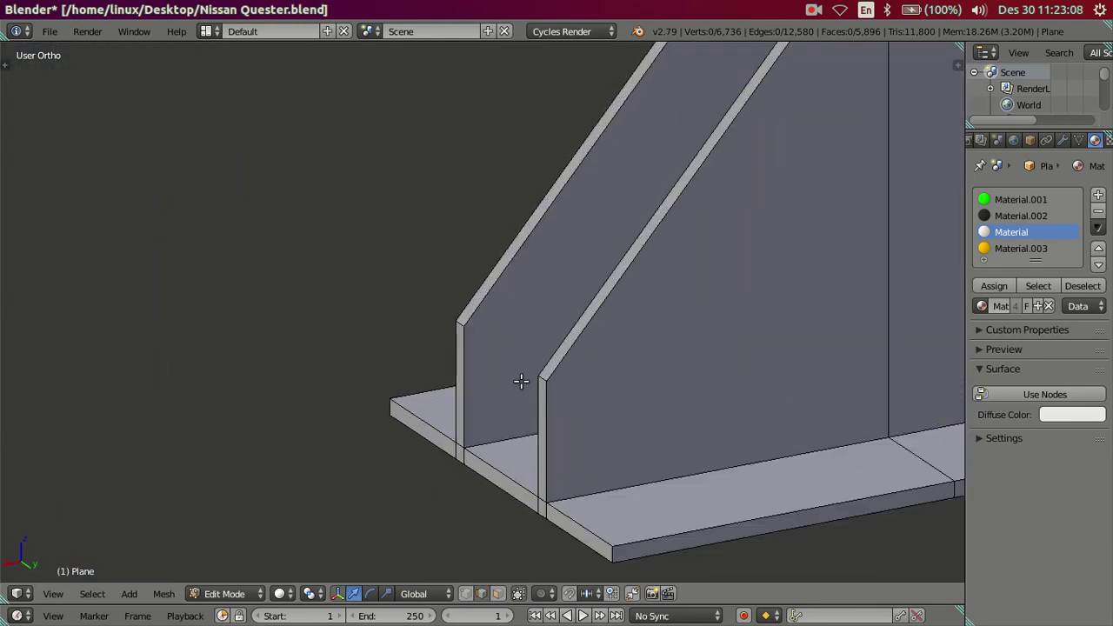
pyautogui.keyDown('shift'); pyautogui.moveTo(521, 381); pyautogui.dragTo(515, 247, button='middle'); pyautogui.keyUp('shift')
pyautogui.click(497, 593)
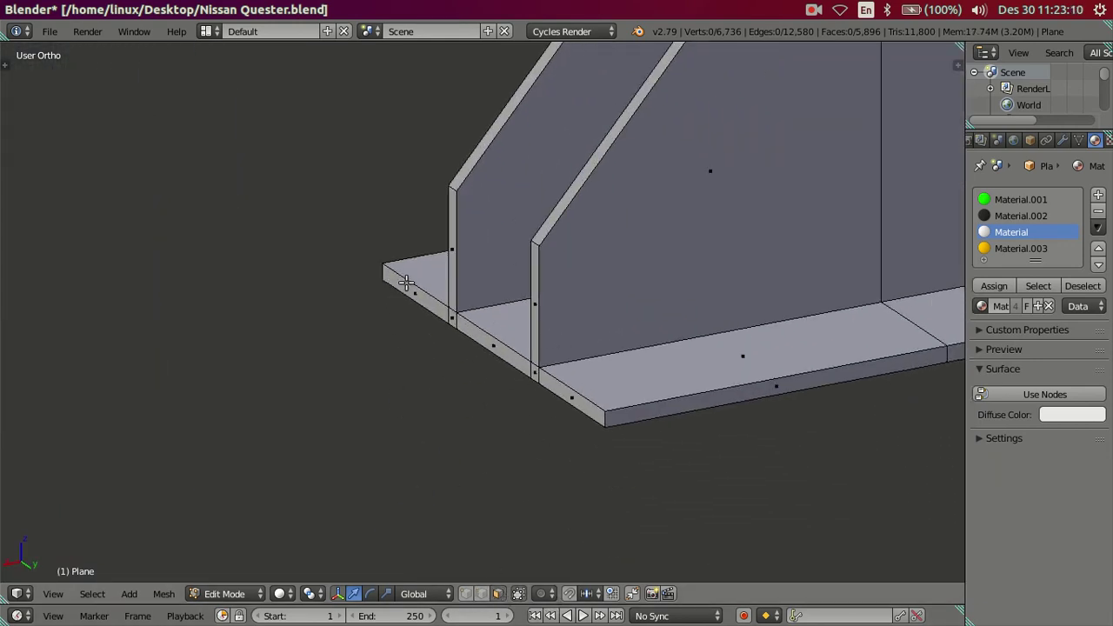
# Select the plate's thin end face, front-edge strip and both panel edge faces.
pyautogui.rightClick(405, 282)
pyautogui.keyDown('alt'); pyautogui.rightClick(537, 363); pyautogui.keyUp('alt')
pyautogui.keyDown('shift'); pyautogui.rightClick(533, 326); pyautogui.keyUp('shift')
pyautogui.keyDown('shift'); pyautogui.rightClick(455, 261); pyautogui.keyUp('shift')
pyautogui.scroll(-3, 480, 289)
pyautogui.scroll(2, 406, 326)
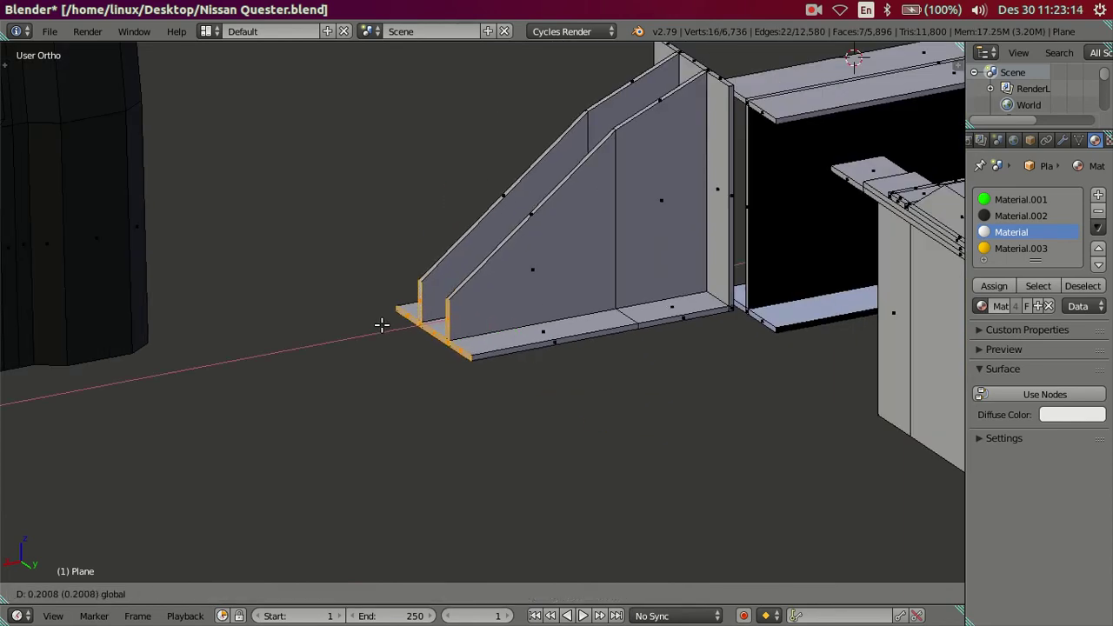
pyautogui.scroll(2, 386, 322)
pyautogui.scroll(2, 454, 359)
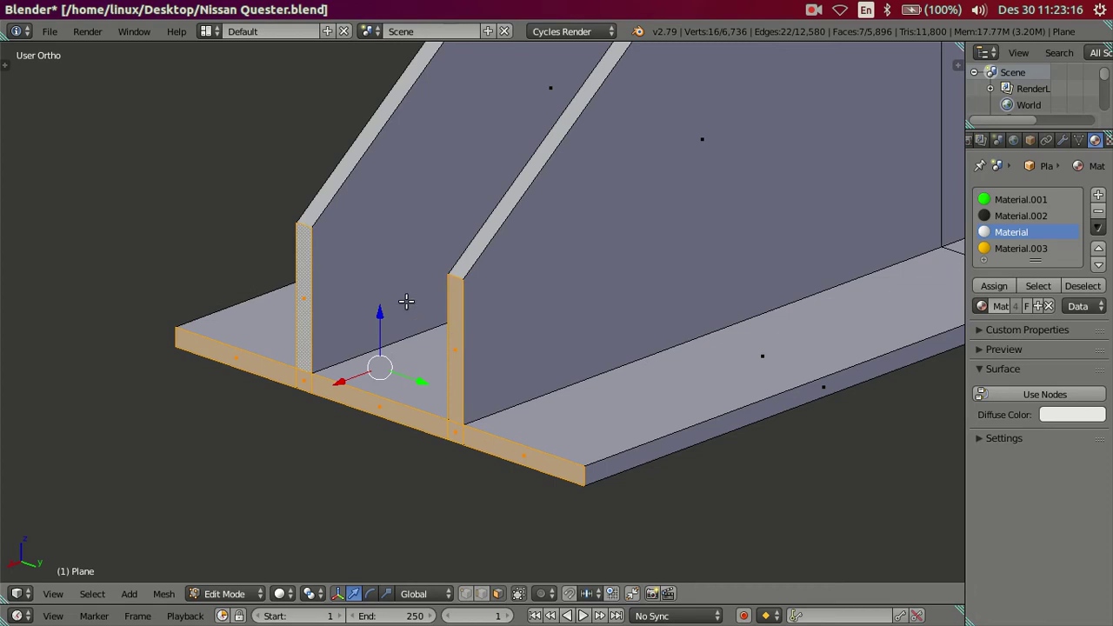
# Lower the top edges of both panels' front ends along Z in edge select mode.
pyautogui.hotkey('ctrl', 'Tab')
pyautogui.click(344, 287)
pyautogui.rightClick(305, 229)
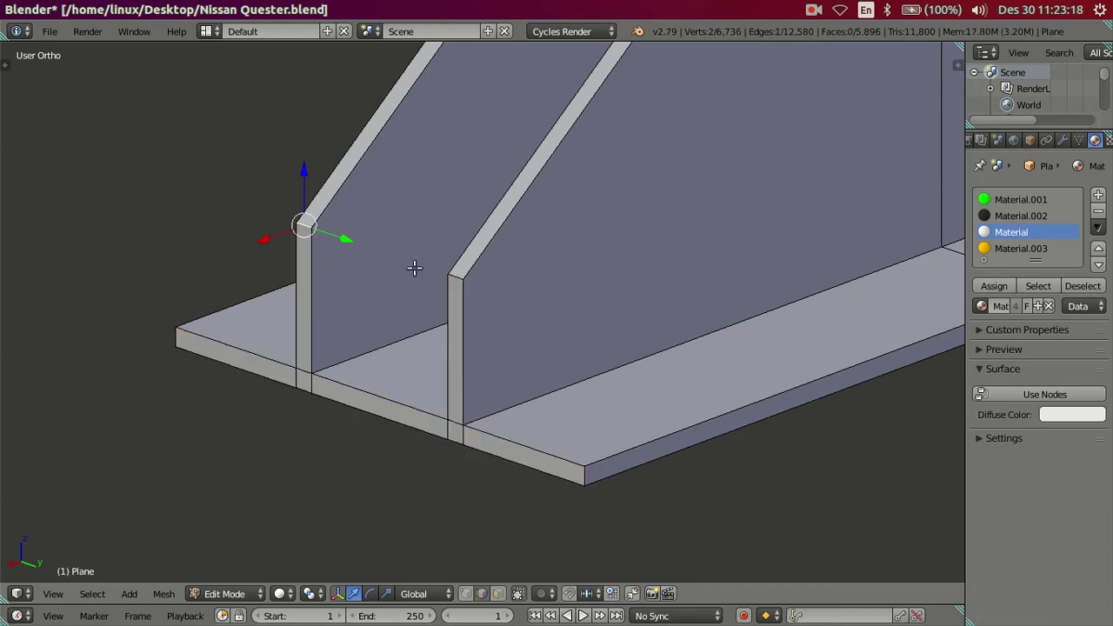
pyautogui.keyDown('shift'); pyautogui.rightClick(454, 273); pyautogui.keyUp('shift')
pyautogui.press('g')
pyautogui.press('z')
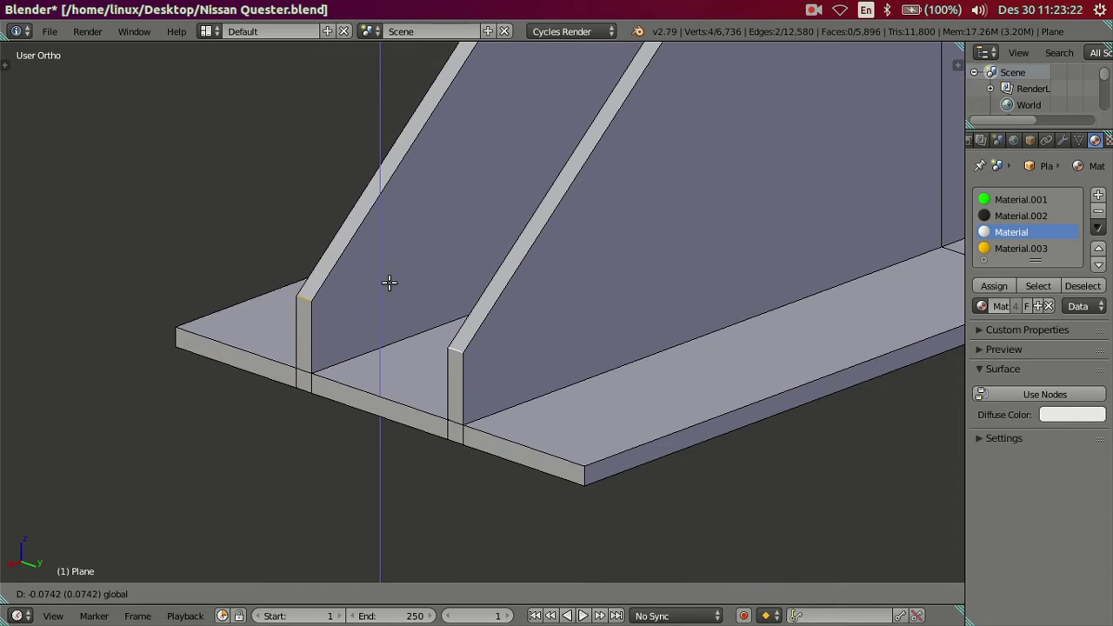
pyautogui.click(397, 288)
# Check the lowered slope against the Right Ortho photo, then return to solid shading.
pyautogui.press('KP_3')
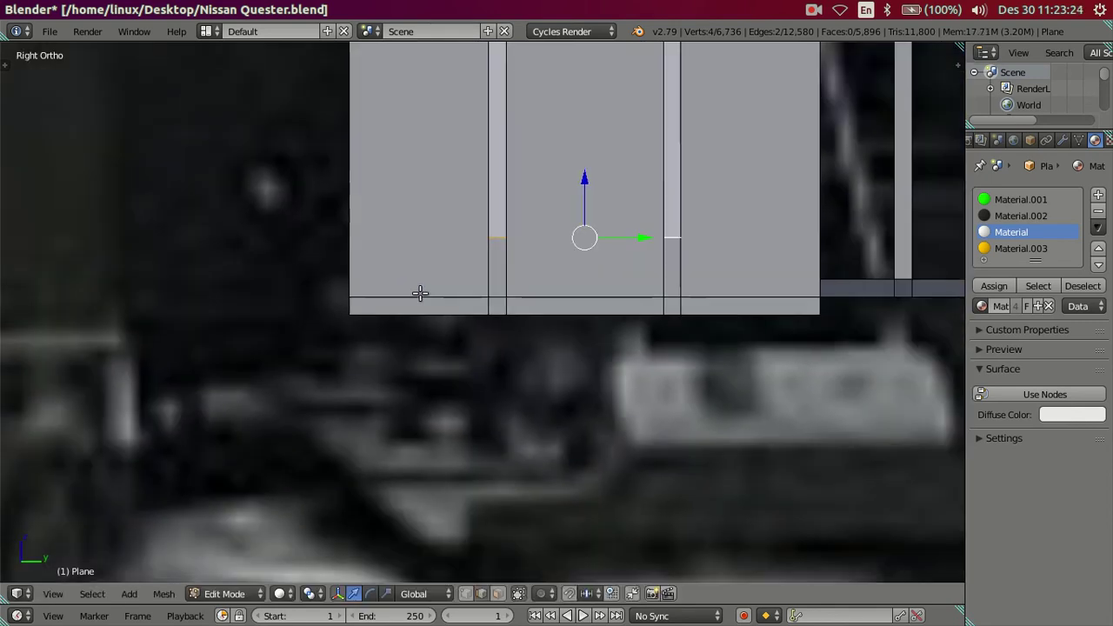
pyautogui.scroll(-5, 455, 303)
pyautogui.scroll(-2, 708, 333)
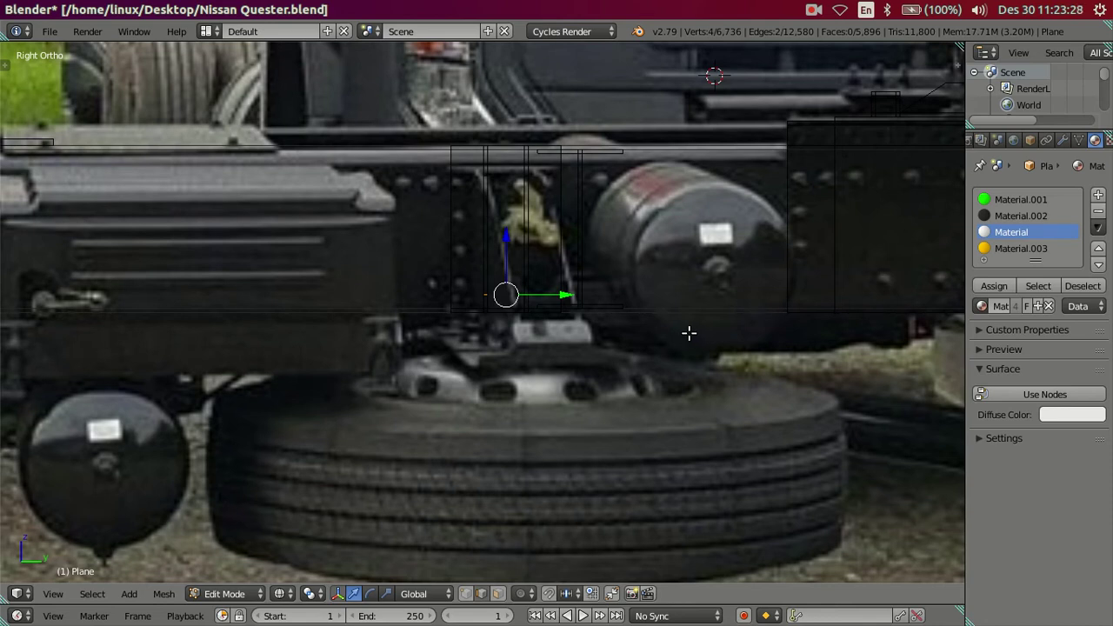
pyautogui.moveTo(689, 341)
pyautogui.mouseDown(button='middle')
pyautogui.moveTo(480, 373)
pyautogui.moveTo(551, 373)
pyautogui.moveTo(450, 393)
pyautogui.mouseUp(button='middle')
pyautogui.press('z')
pyautogui.scroll(3, 532, 574)
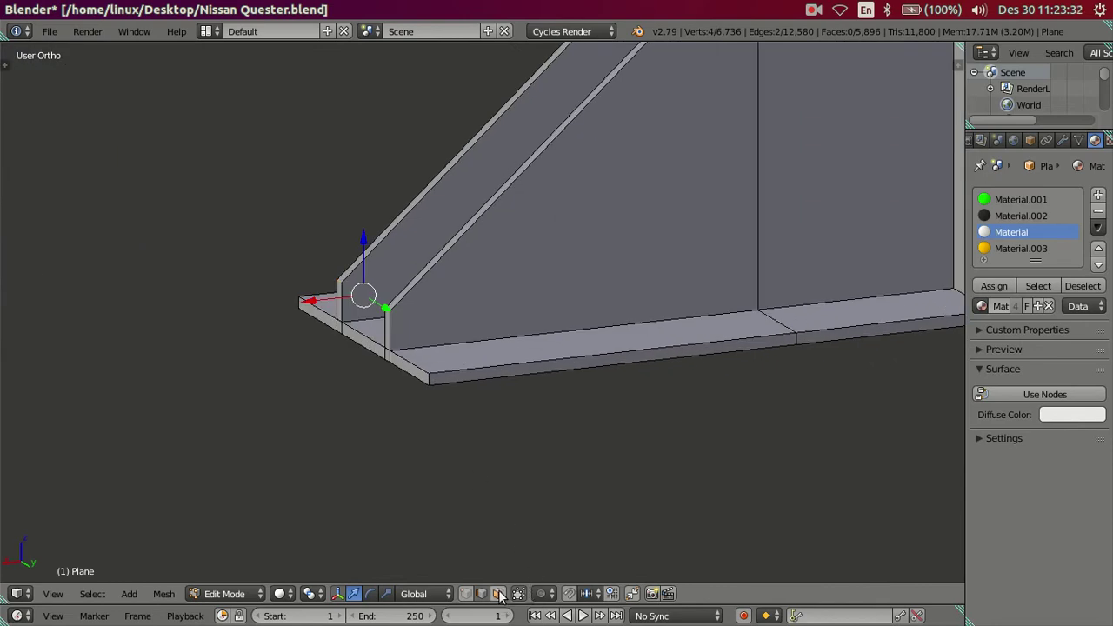
# Extrude the base plate's end-face loop outward by 0.01 after cancelling an oversized try.
pyautogui.click(497, 593)
pyautogui.rightClick(320, 314)
pyautogui.keyDown('alt'); pyautogui.rightClick(389, 362); pyautogui.keyUp('alt')
pyautogui.moveTo(440, 363)
pyautogui.mouseDown(button='middle')
pyautogui.moveTo(423, 375)
pyautogui.moveTo(378, 352)
pyautogui.mouseUp(button='middle')
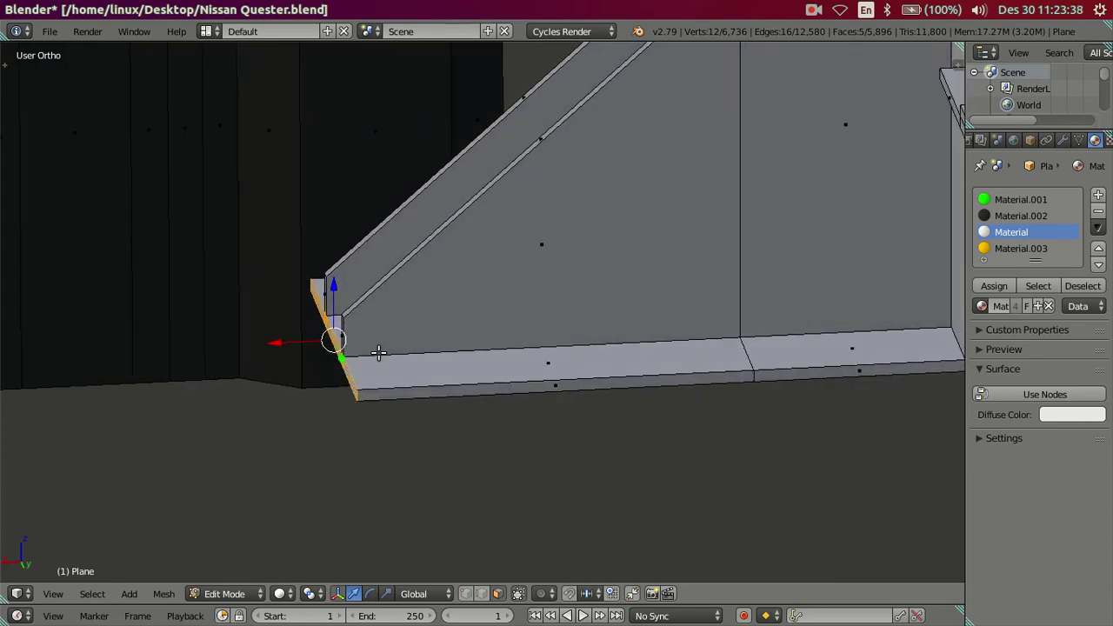
pyautogui.press('e')
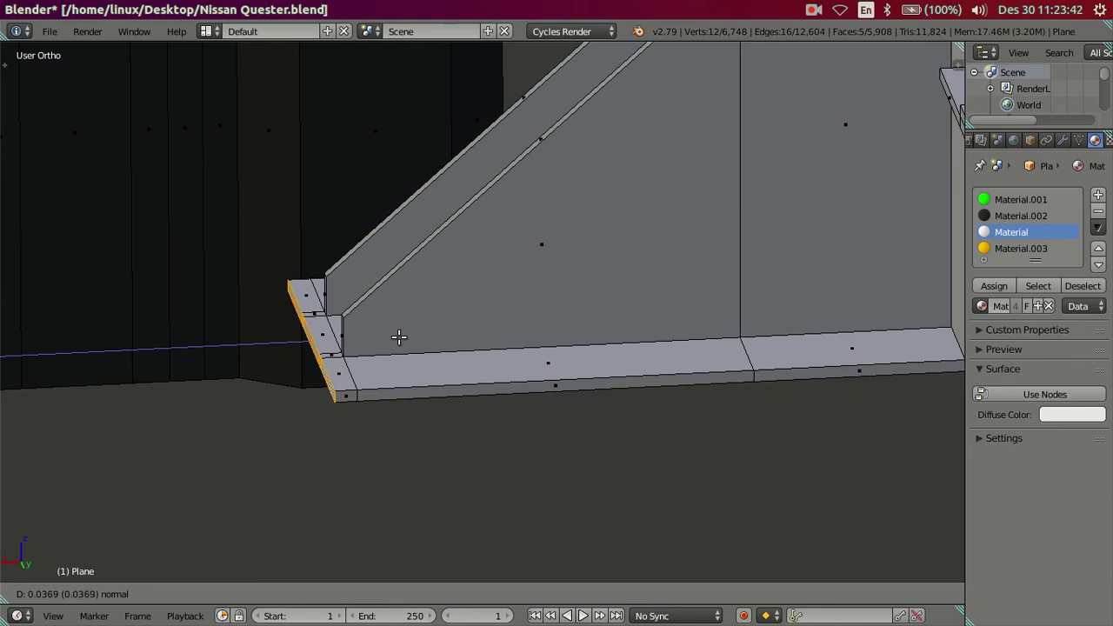
pyautogui.write('0')
pyautogui.write('.')
pyautogui.write('.1')
pyautogui.press('Escape')
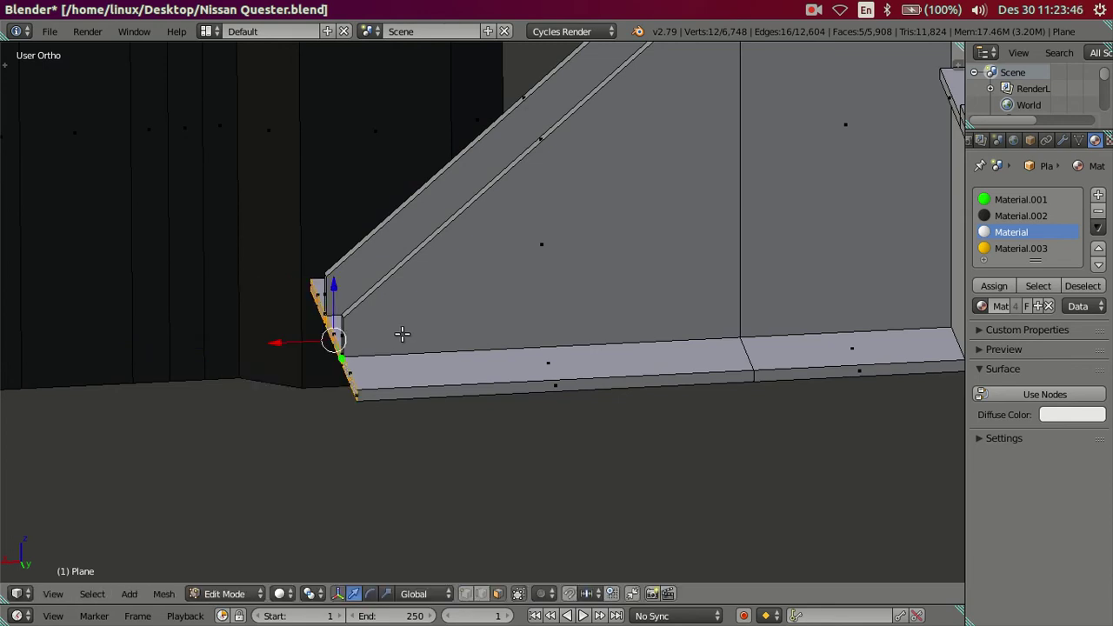
pyautogui.press('e')
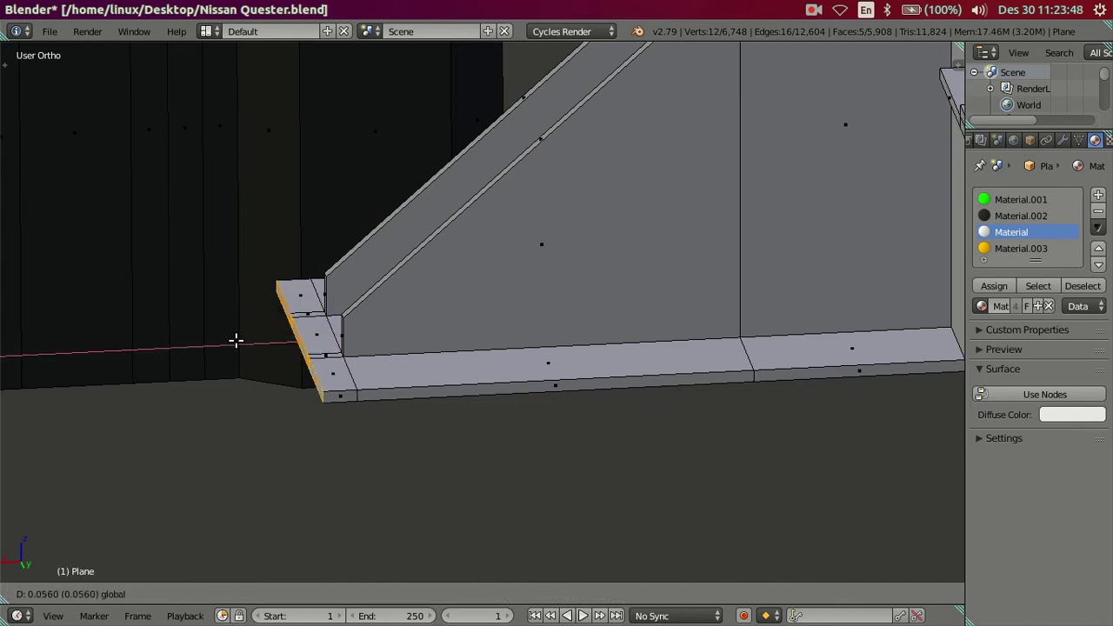
pyautogui.write('.01')
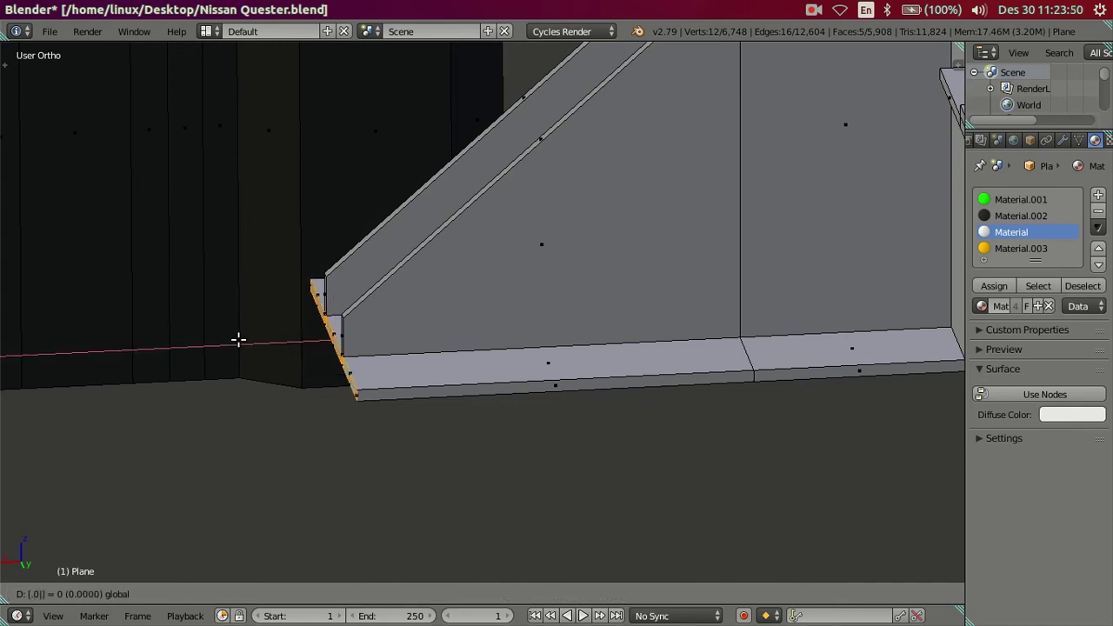
pyautogui.press('Return')
# Inspect the new thin lip and select the loop of top faces along the front edge.
pyautogui.moveTo(342, 367)
pyautogui.mouseDown(button='middle')
pyautogui.moveTo(417, 430)
pyautogui.moveTo(397, 455)
pyautogui.moveTo(390, 381)
pyautogui.moveTo(435, 373)
pyautogui.mouseUp(button='middle')
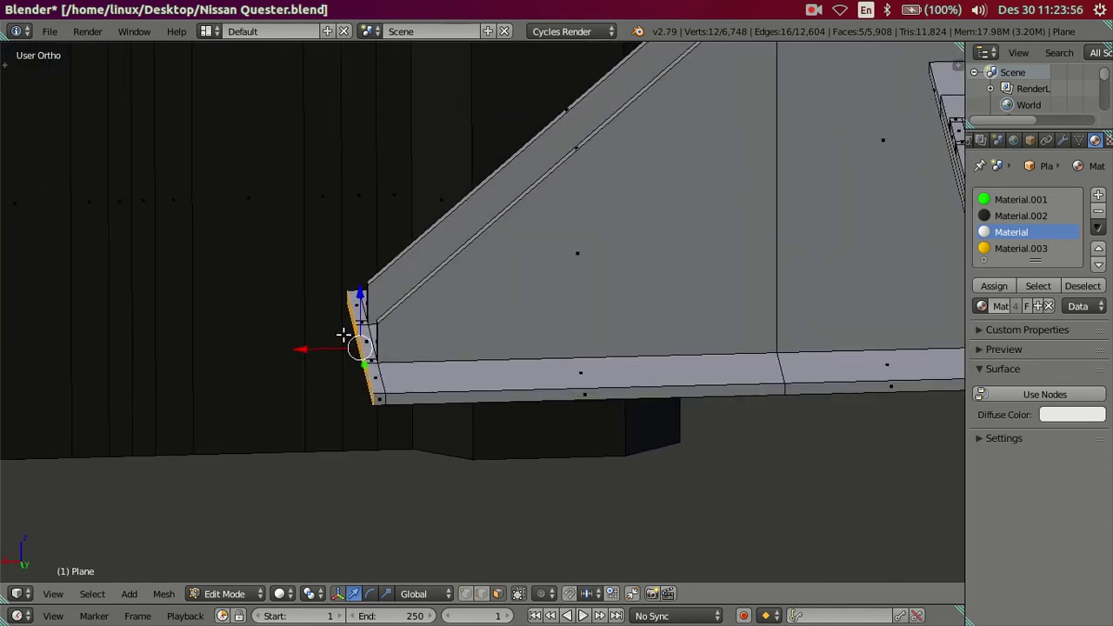
pyautogui.scroll(2, 331, 337)
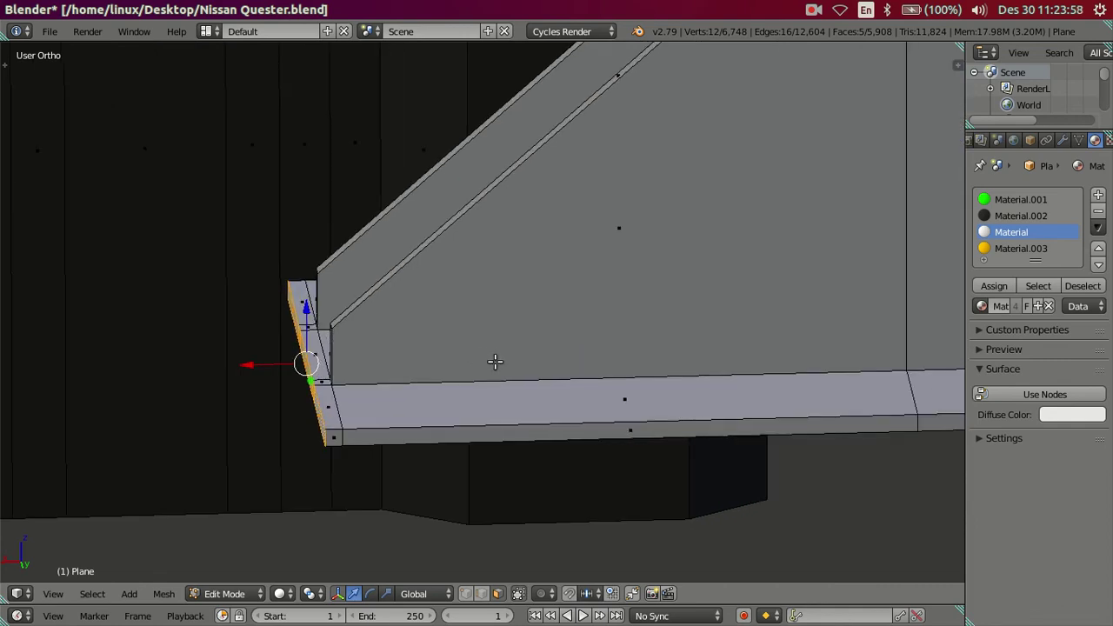
pyautogui.write('e')
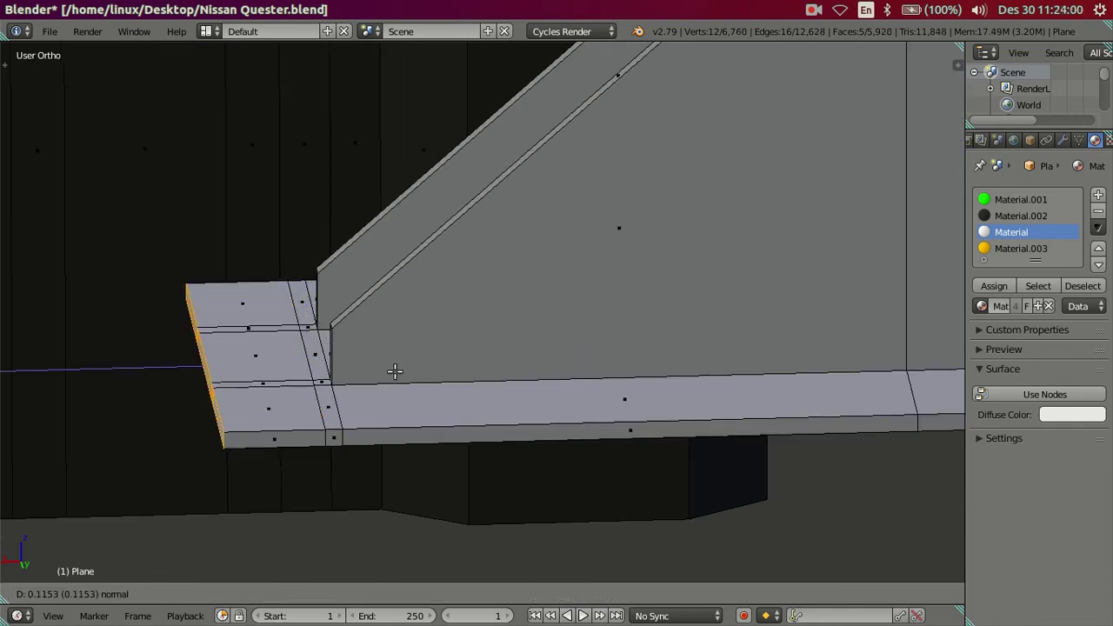
pyautogui.write('02')
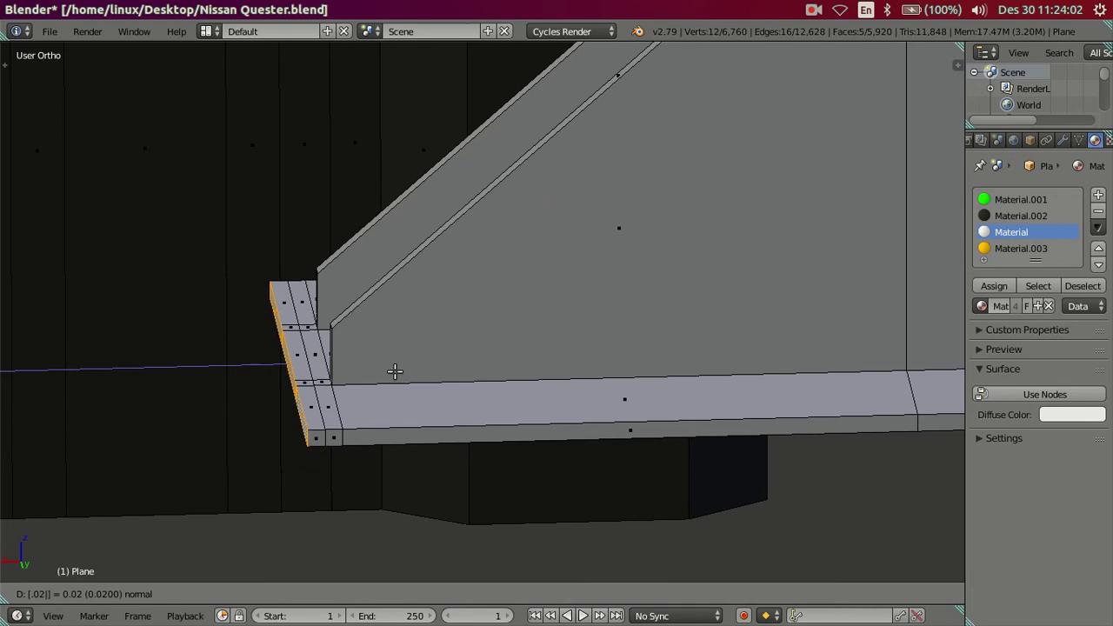
pyautogui.press('Return')
pyautogui.moveTo(379, 380); pyautogui.dragTo(361, 385, button='middle')
pyautogui.moveTo(331, 420)
pyautogui.mouseDown(button='middle')
pyautogui.moveTo(452, 415)
pyautogui.moveTo(395, 433)
pyautogui.mouseUp(button='middle')
pyautogui.keyDown('alt'); pyautogui.rightClick(380, 421); pyautogui.keyUp('alt')
pyautogui.keyDown('alt'); pyautogui.rightClick(300, 301); pyautogui.keyUp('alt')
pyautogui.moveTo(300, 301)
pyautogui.mouseDown(button='middle')
pyautogui.moveTo(372, 348)
pyautogui.moveTo(459, 311)
pyautogui.mouseUp(button='middle')
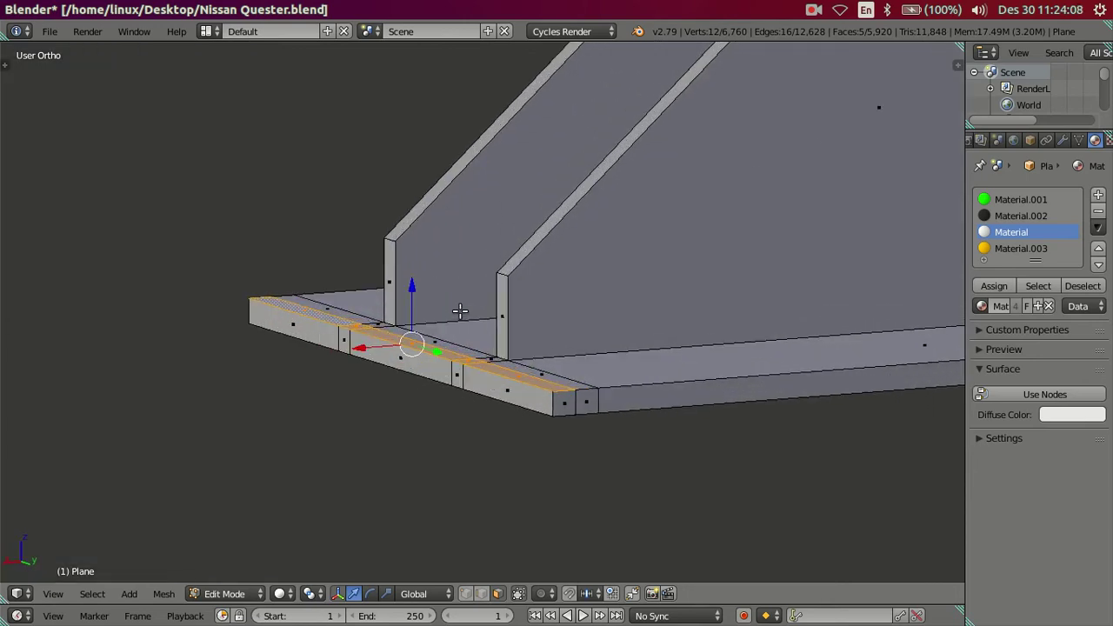
# In edge mode, select the plate's front vertical edge and check its Z position in the sidebar.
pyautogui.keyDown('shift'); pyautogui.scroll(3, 469, 308); pyautogui.keyUp('shift')
pyautogui.hotkey('ctrl', 'Tab')
pyautogui.click(490, 369)
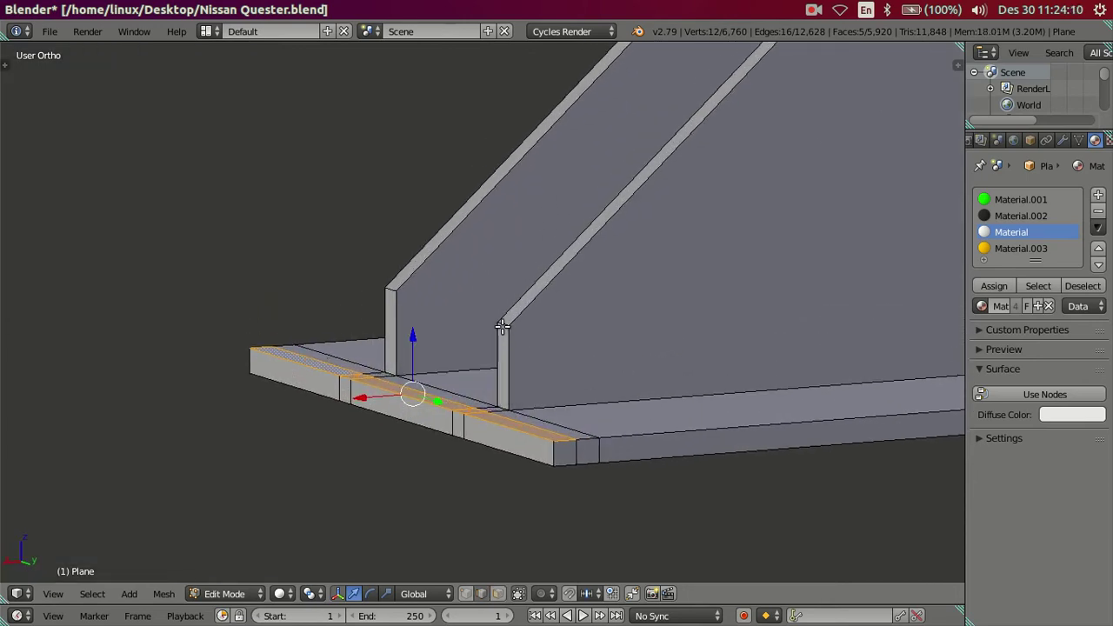
pyautogui.rightClick(502, 323)
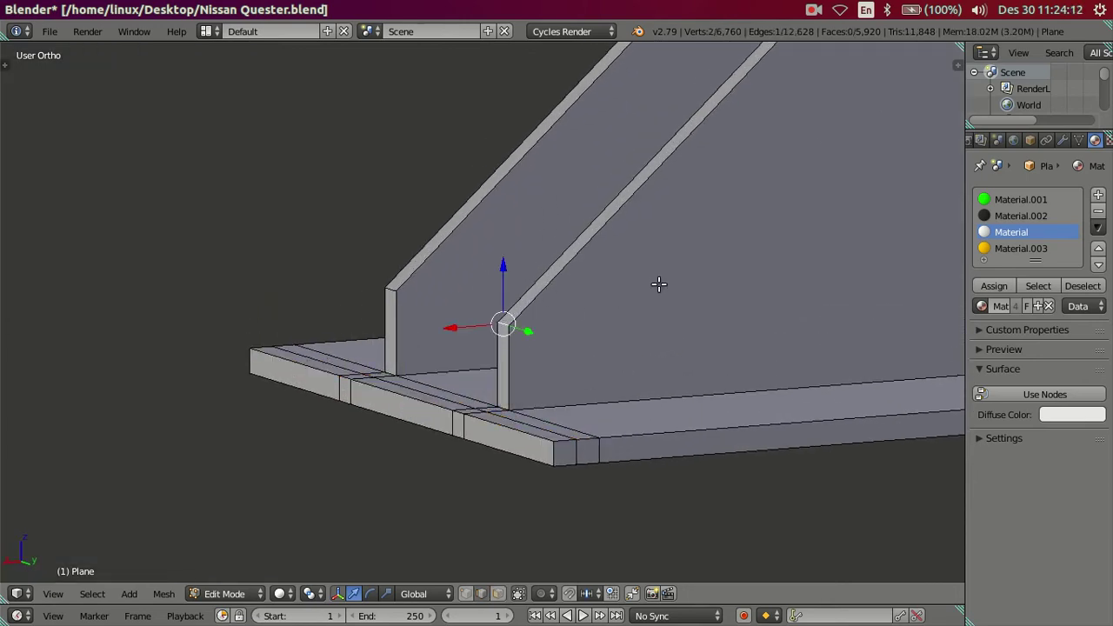
pyautogui.press('n')
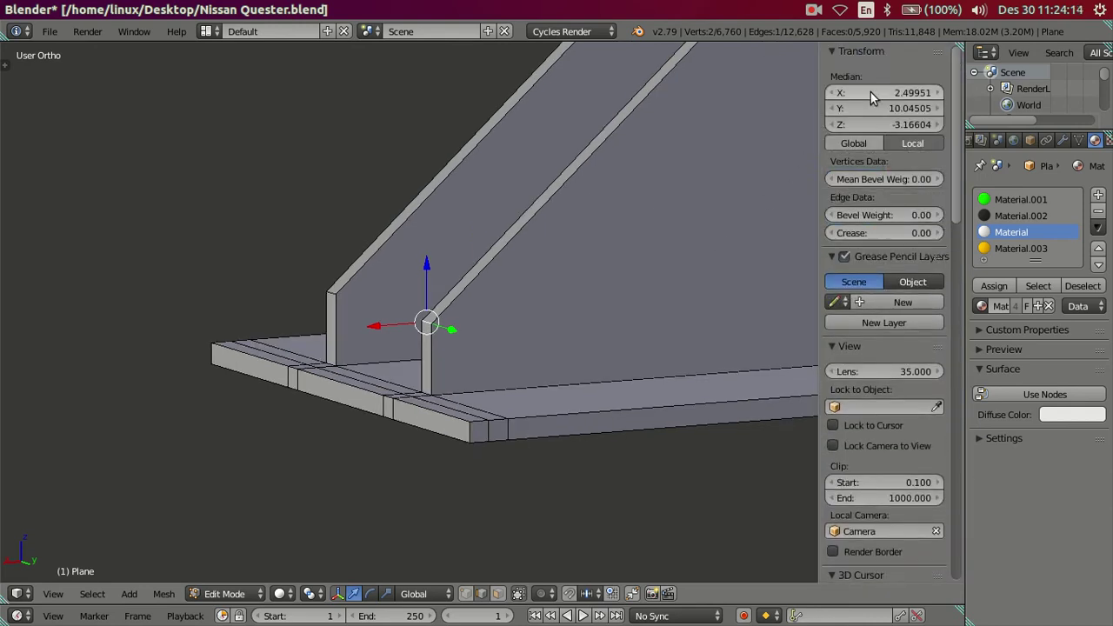
pyautogui.click(867, 124)
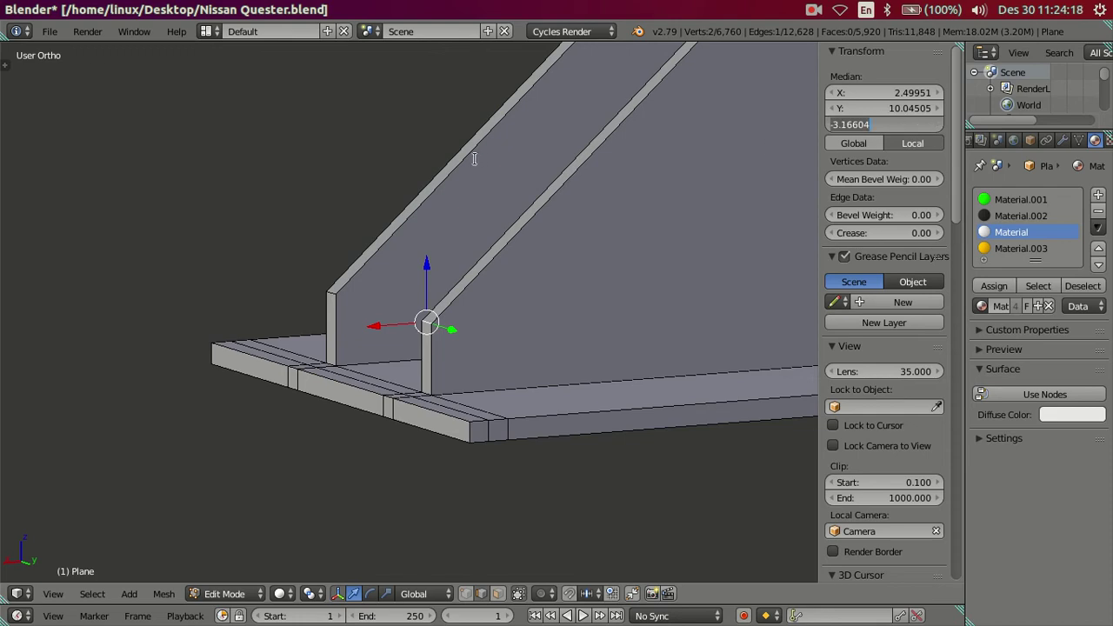
pyautogui.press('Return')
# Select the front face strip and raise it straight up along Z into a lip wall.
pyautogui.moveTo(390, 325); pyautogui.dragTo(398, 324, button='middle')
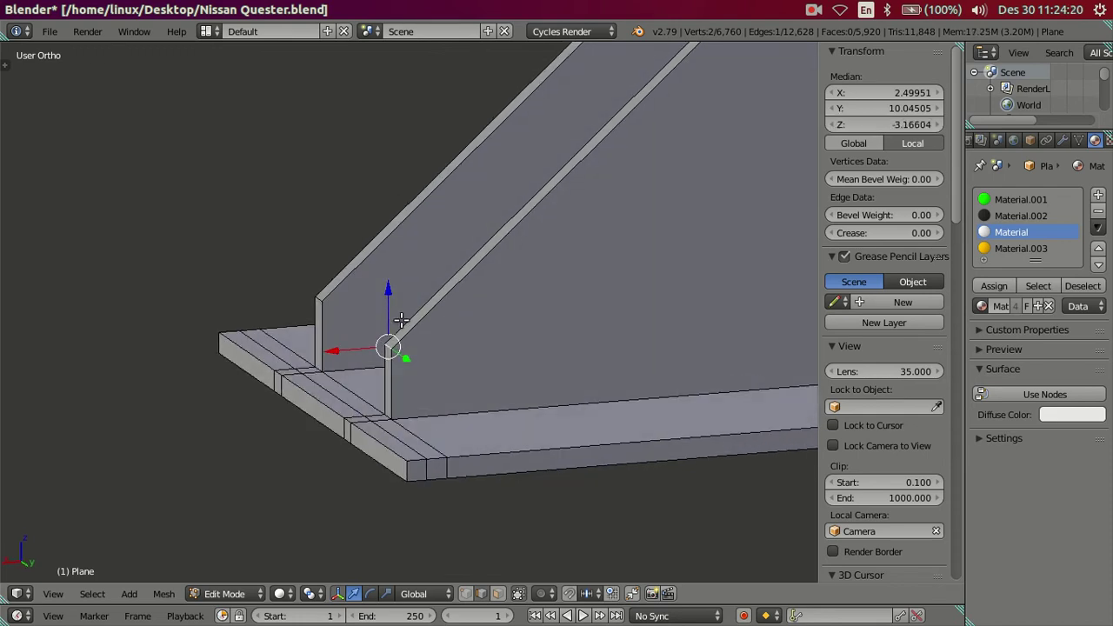
pyautogui.hotkey('ctrl', 'l')
pyautogui.press('e')
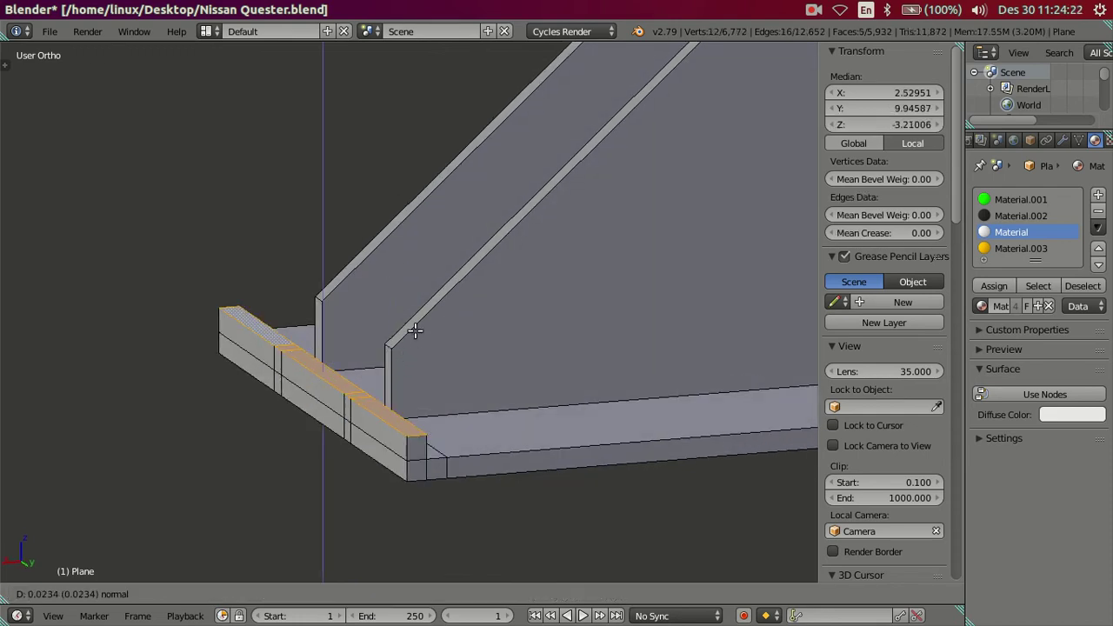
pyautogui.press('Escape')
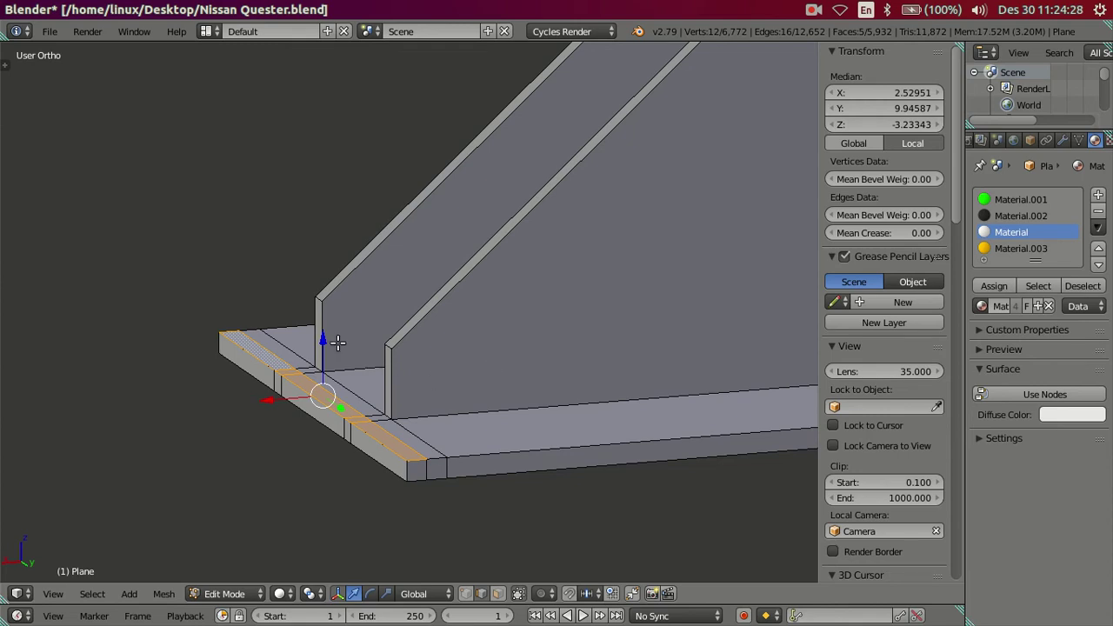
pyautogui.press('g')
pyautogui.press('z')
pyautogui.click(333, 280)
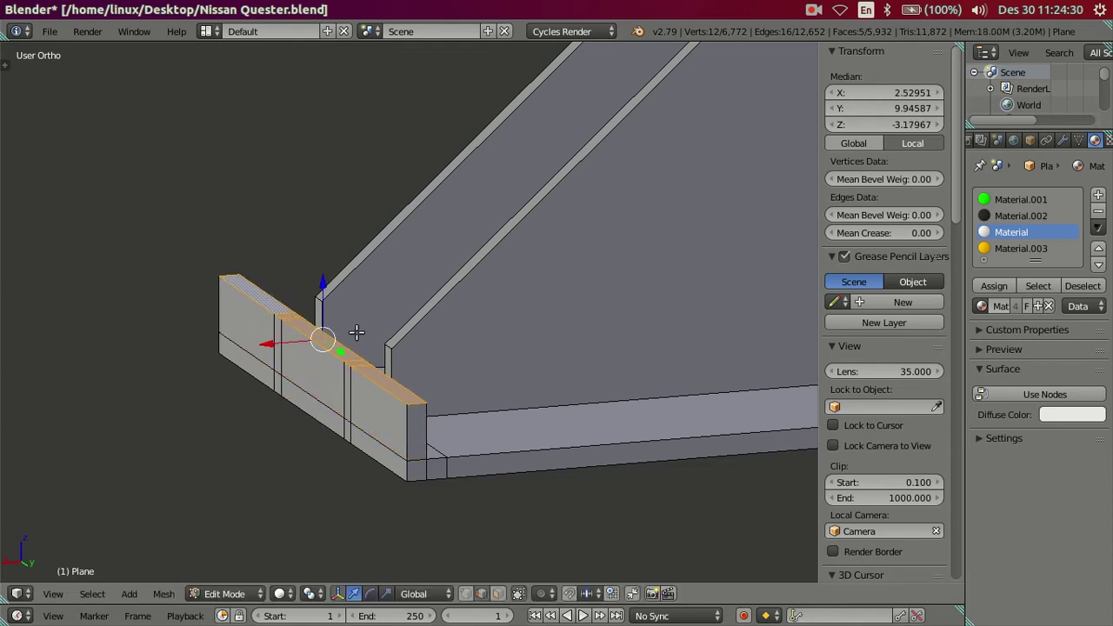
# Inspect a lip top edge's Z value, undo the last two changes, and deselect everything.
pyautogui.scroll(2, 384, 323)
pyautogui.scroll(3, 384, 323)
pyautogui.rightClick(483, 386)
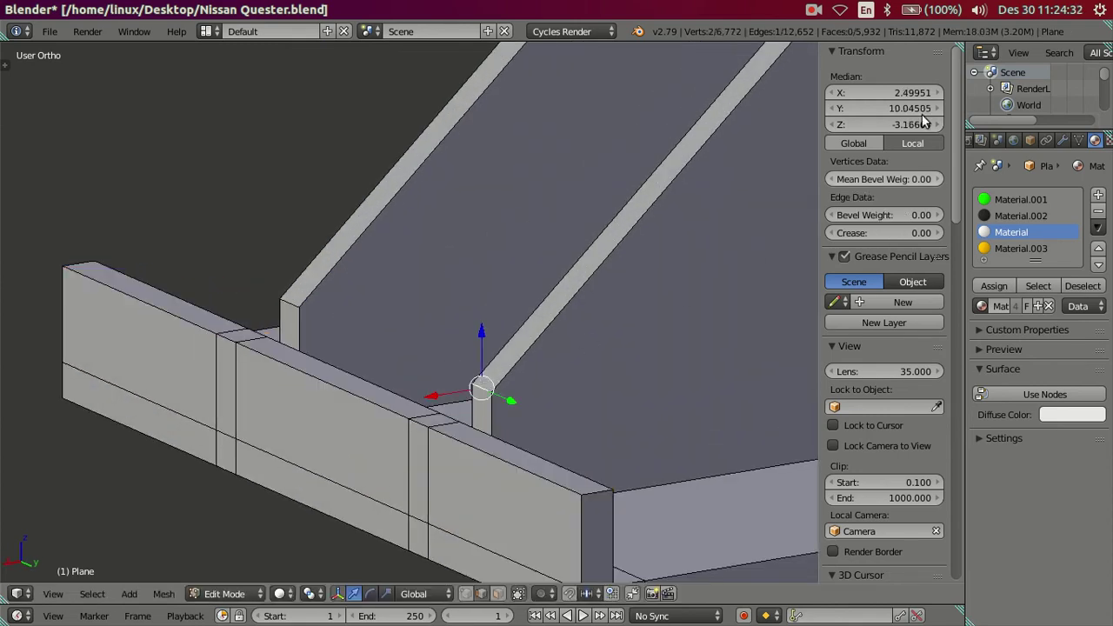
pyautogui.click(844, 126)
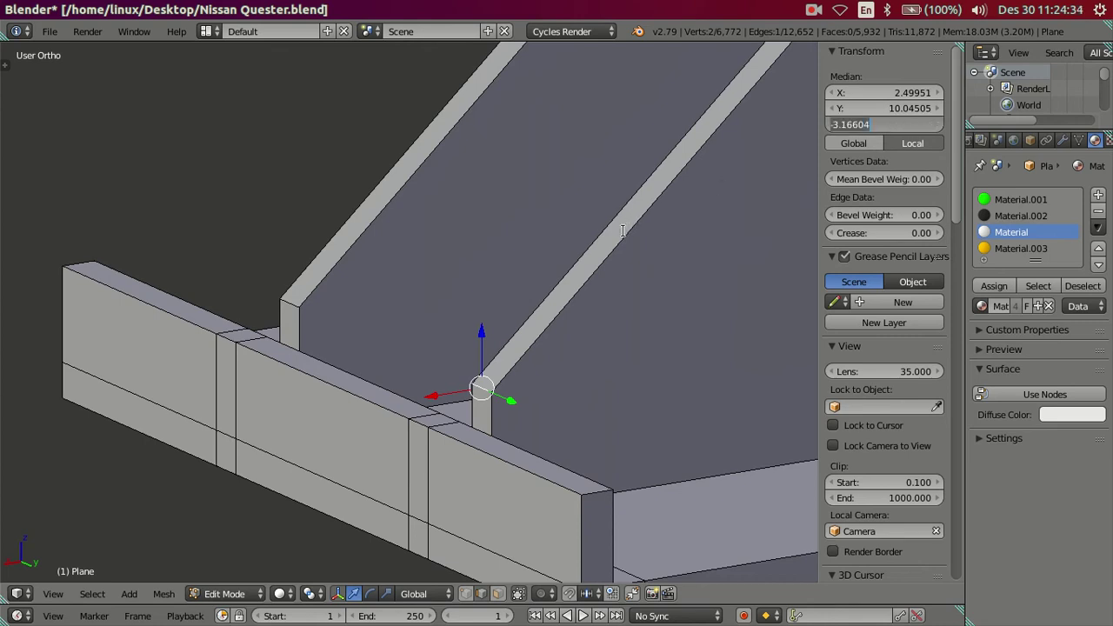
pyautogui.press('Return')
pyautogui.hotkey('ctrl', 'z')
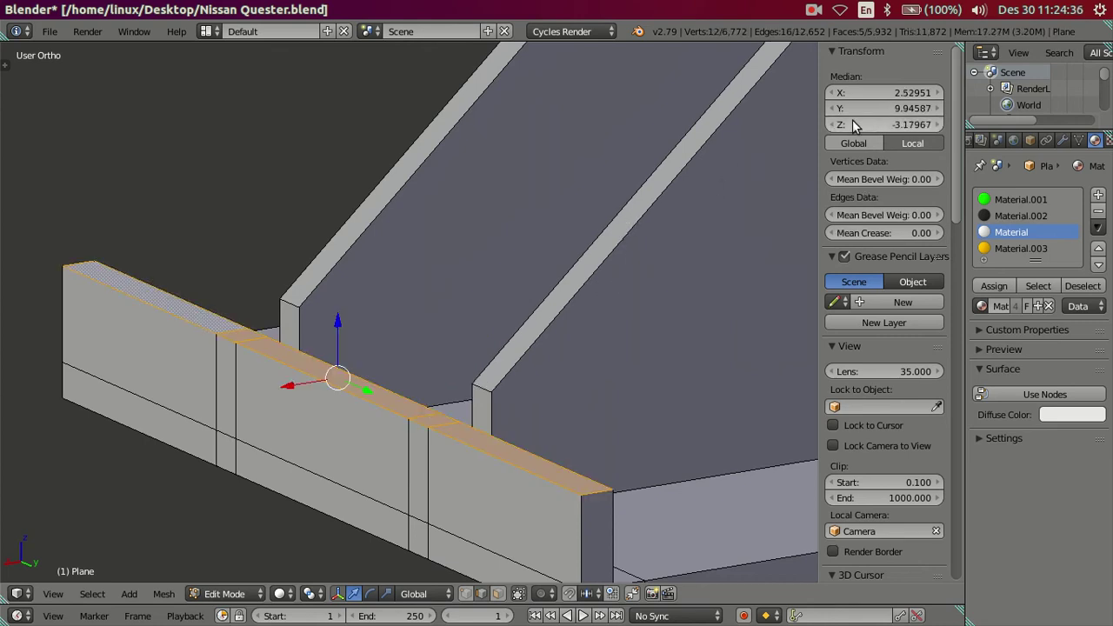
pyautogui.hotkey('ctrl', 'z')
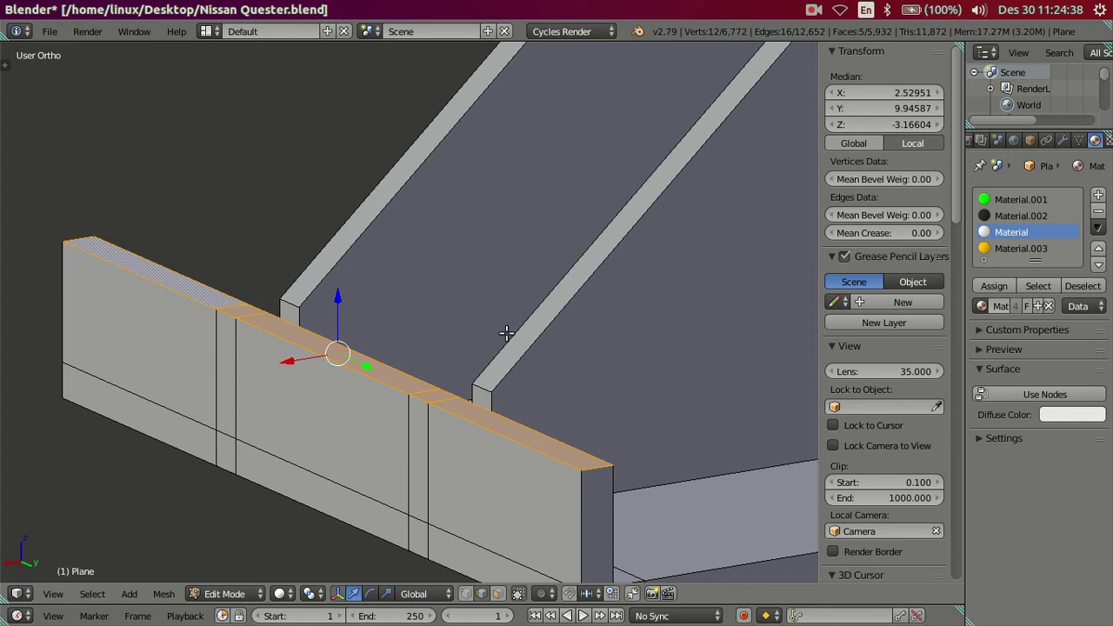
pyautogui.press('a')
# Hide the sidebar, compare in Right Ortho with the reference photo, then orbit back to an angled view.
pyautogui.moveTo(525, 379); pyautogui.dragTo(584, 452, button='middle')
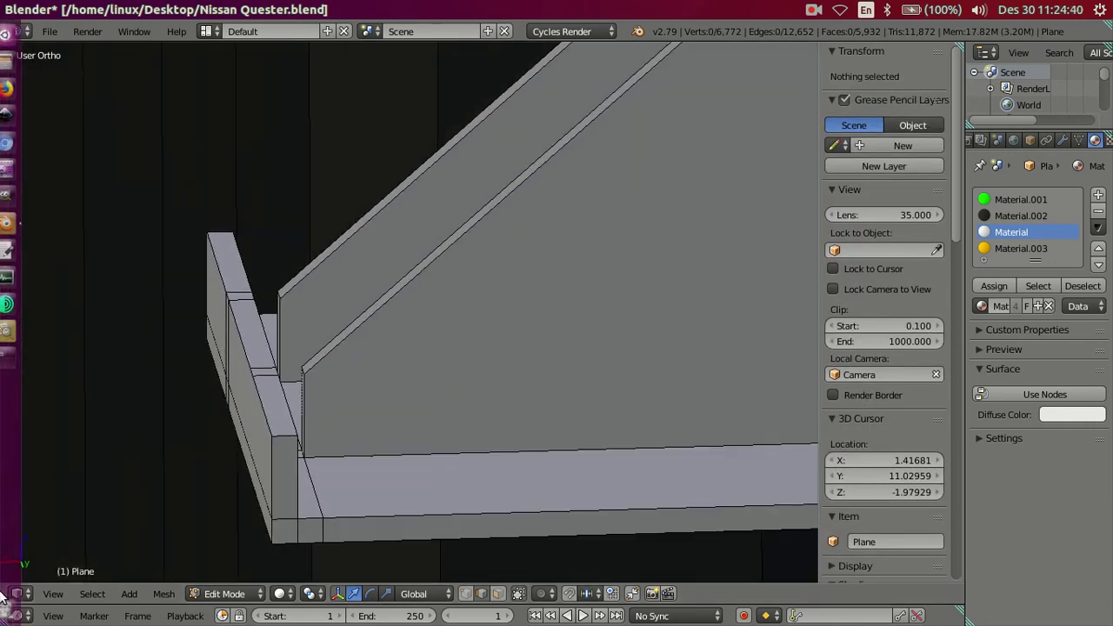
pyautogui.press('n')
pyautogui.press('KP_3')
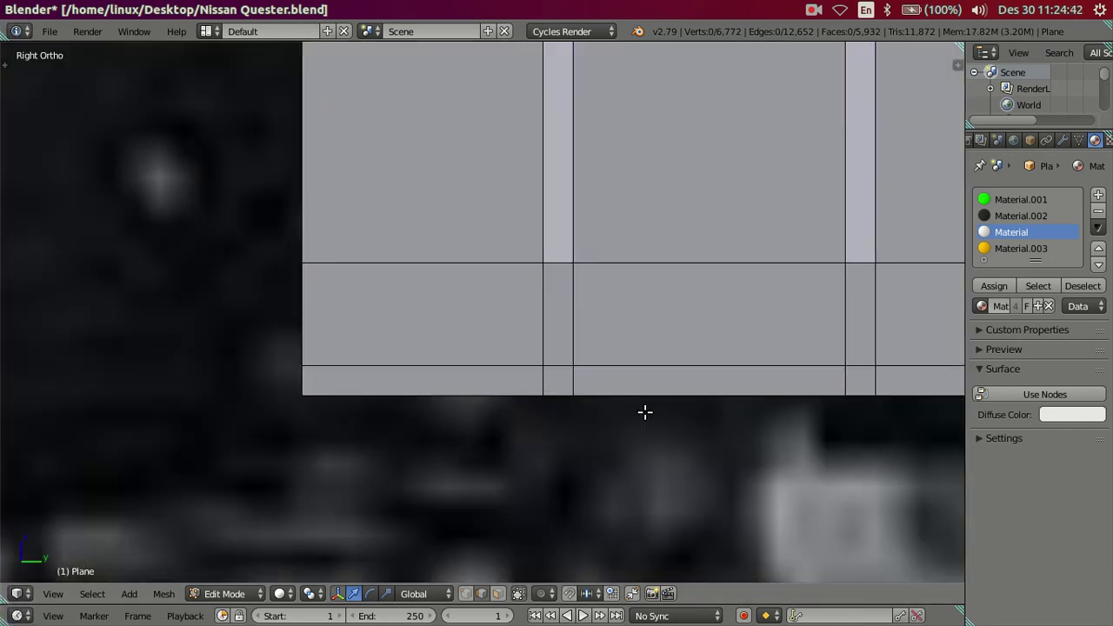
pyautogui.scroll(-5, 546, 410)
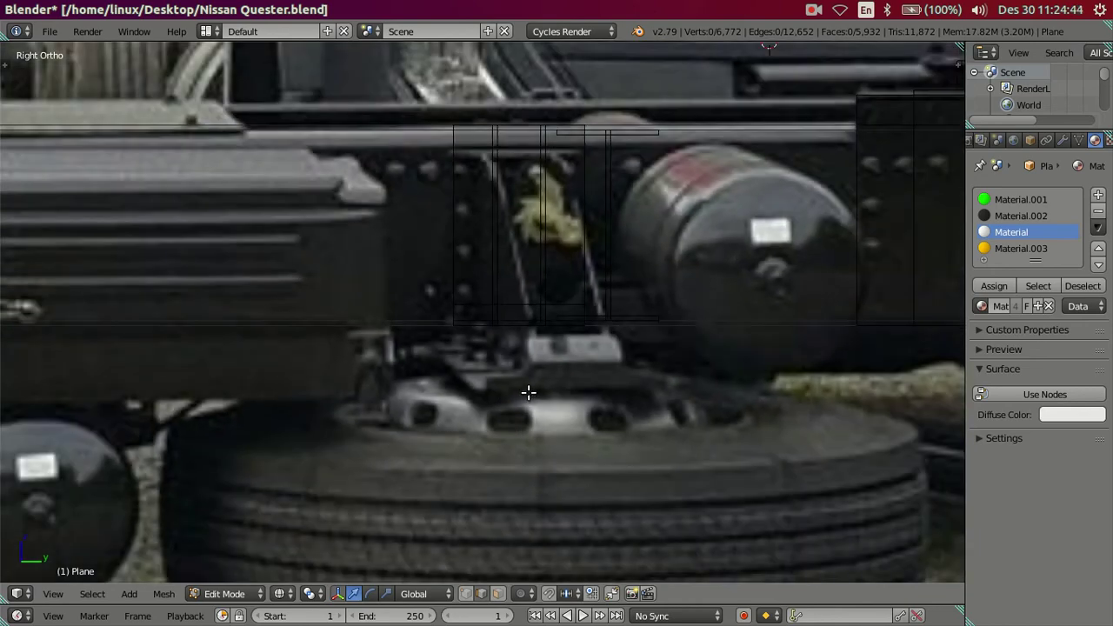
pyautogui.moveTo(567, 360)
pyautogui.mouseDown(button='middle')
pyautogui.moveTo(443, 353)
pyautogui.moveTo(479, 331)
pyautogui.moveTo(462, 364)
pyautogui.moveTo(409, 326)
pyautogui.moveTo(402, 350)
pyautogui.moveTo(490, 325)
pyautogui.moveTo(450, 393)
pyautogui.moveTo(452, 427)
pyautogui.moveTo(419, 376)
pyautogui.moveTo(448, 393)
pyautogui.mouseUp(button='middle')
pyautogui.scroll(3, 462, 364)
pyautogui.scroll(2, 376, 305)
pyautogui.scroll(-1, 382, 322)
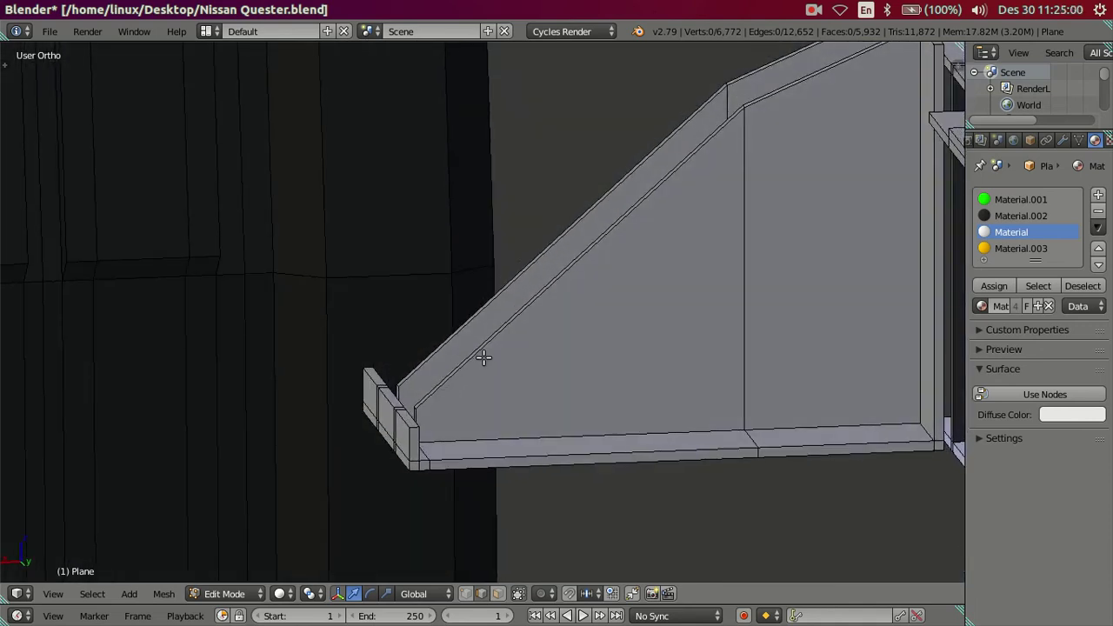
# Add 20 loop cuts across the sloped plate without sliding them.
pyautogui.hotkey('ctrl', 'r')
pyautogui.scroll(4, 492, 353)
pyautogui.scroll(2, 493, 353)
pyautogui.scroll(3, 493, 353)
pyautogui.scroll(1, 492, 354)
pyautogui.scroll(2, 492, 353)
pyautogui.scroll(2, 492, 354)
pyautogui.scroll(2, 492, 353)
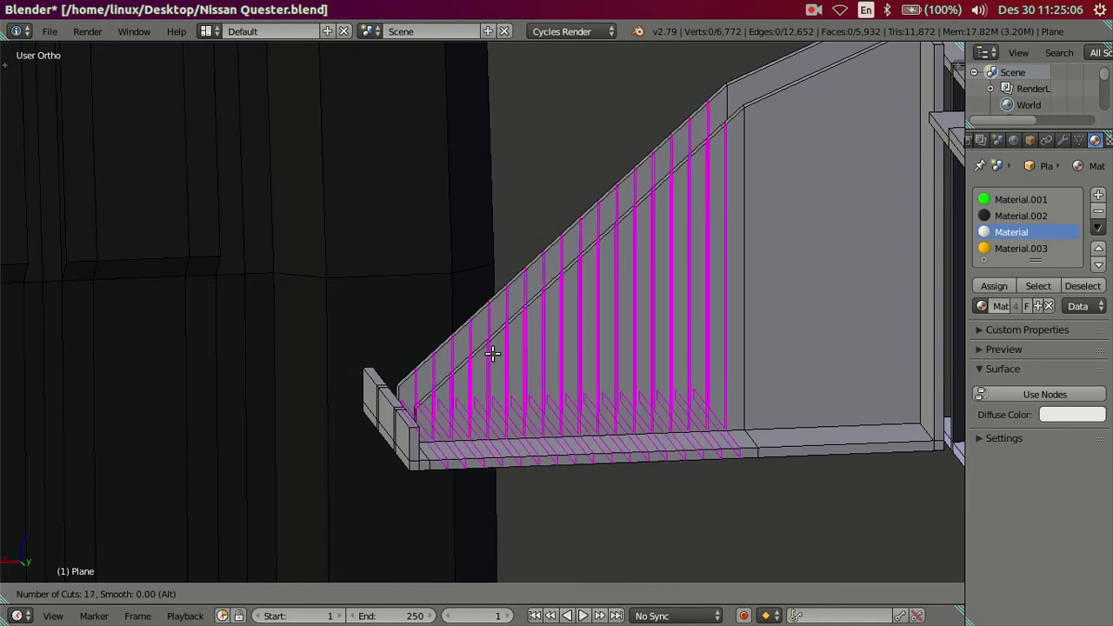
pyautogui.scroll(2, 492, 354)
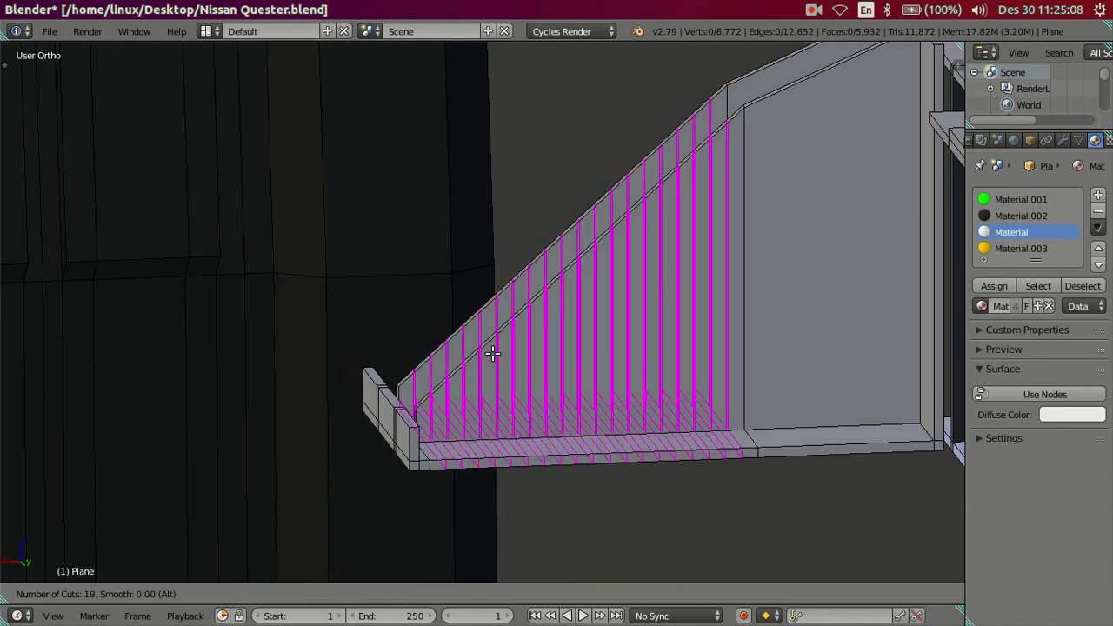
pyautogui.scroll(1, 492, 353)
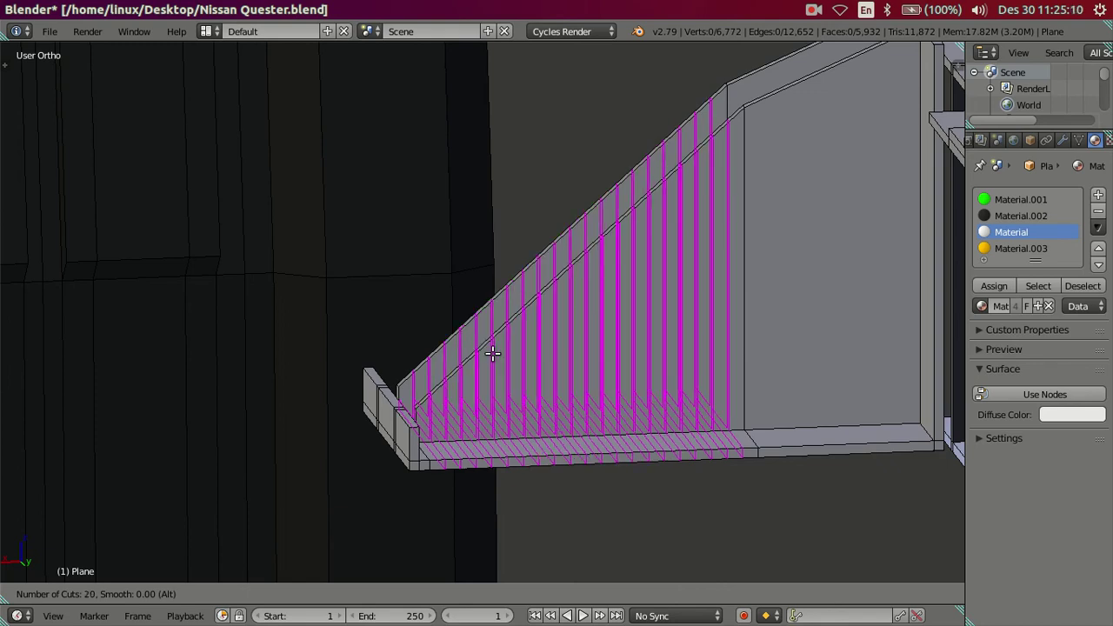
pyautogui.click(493, 353)
pyautogui.rightClick(485, 349)
# Dissolve the newly added loop-cut edges.
pyautogui.scroll(2, 483, 348)
pyautogui.scroll(1, 484, 348)
pyautogui.scroll(2, 435, 487)
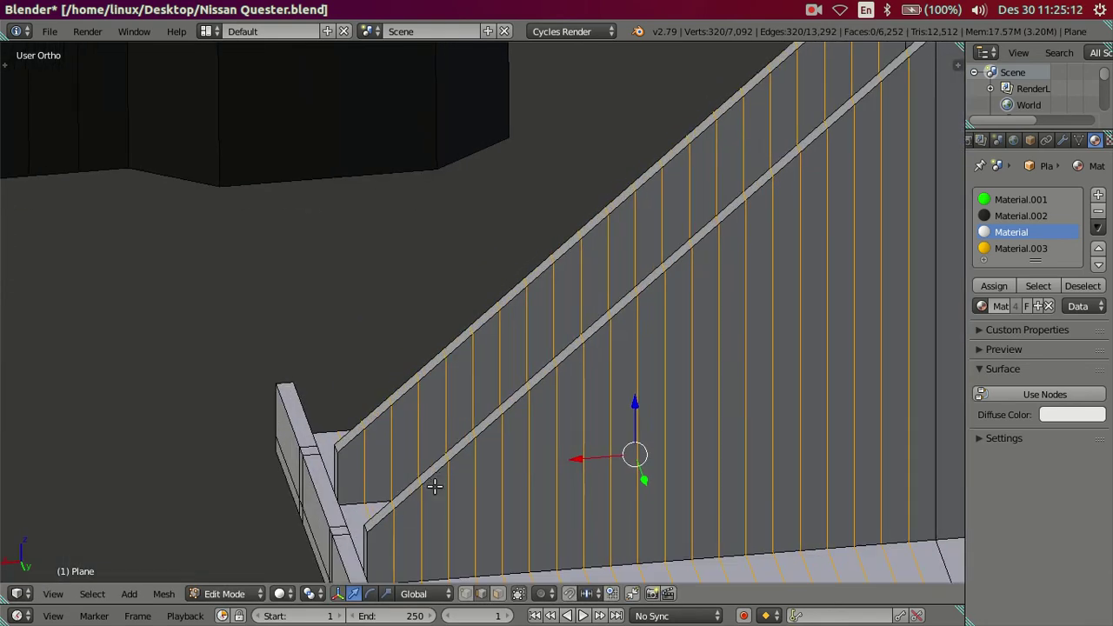
pyautogui.moveTo(435, 487); pyautogui.dragTo(462, 412, button='middle')
pyautogui.keyDown('alt'); pyautogui.keyDown('shift'); pyautogui.rightClick(418, 444); pyautogui.keyUp('shift'); pyautogui.keyUp('alt')
pyautogui.press('x')
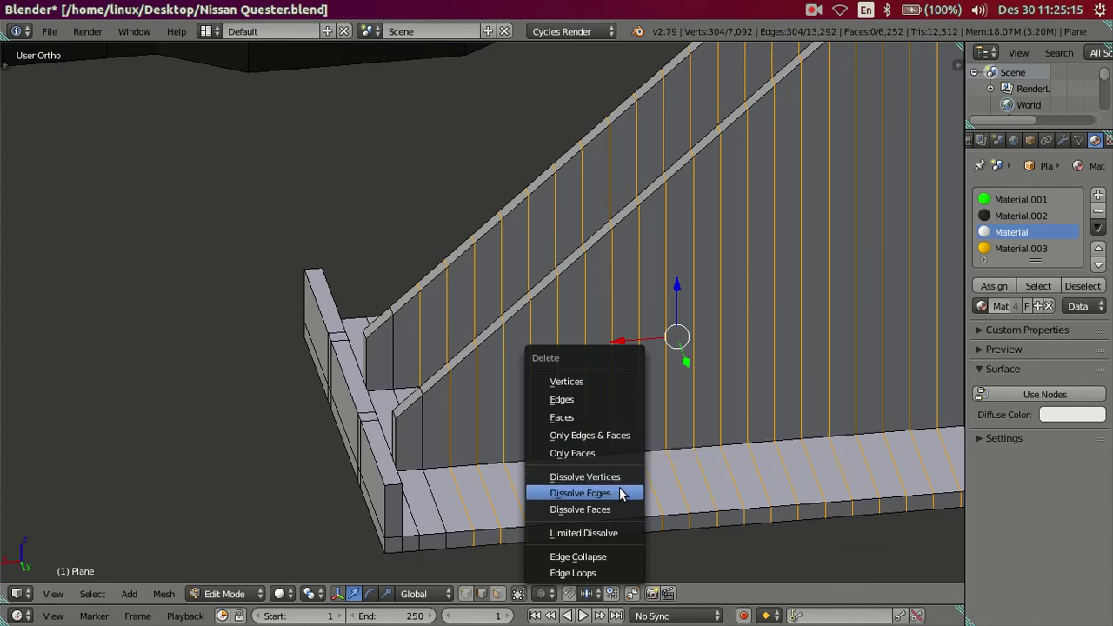
pyautogui.click(621, 494)
# Duplicate both lips' slanted end faces in place (Shift+D, Z, 0).
pyautogui.moveTo(455, 465)
pyautogui.mouseDown(button='middle')
pyautogui.moveTo(427, 397)
pyautogui.moveTo(459, 465)
pyautogui.mouseUp(button='middle')
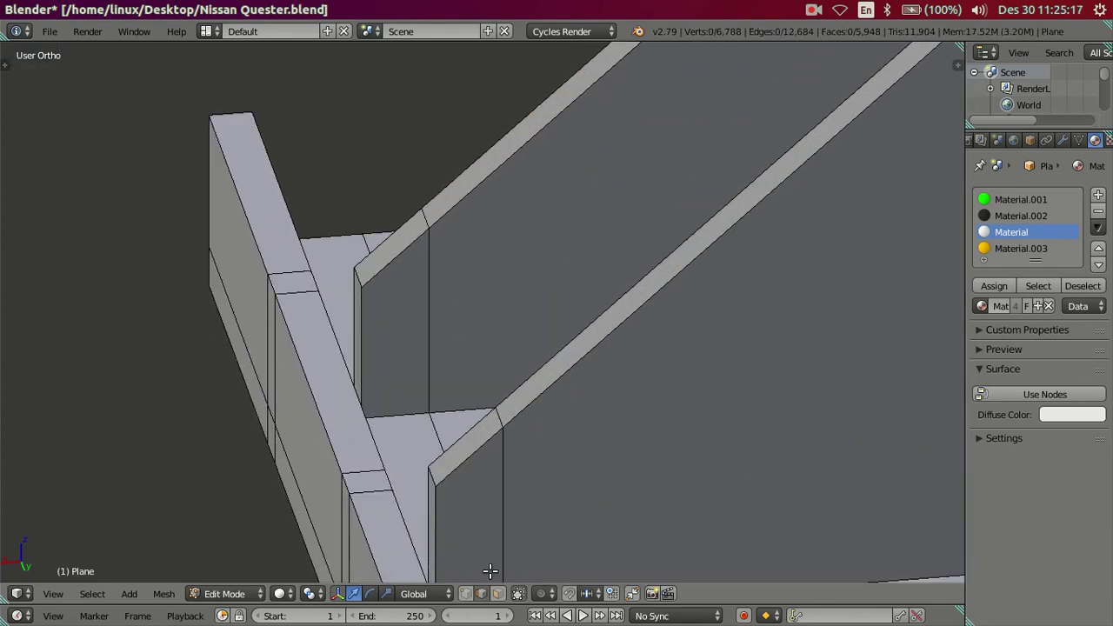
pyautogui.click(498, 595)
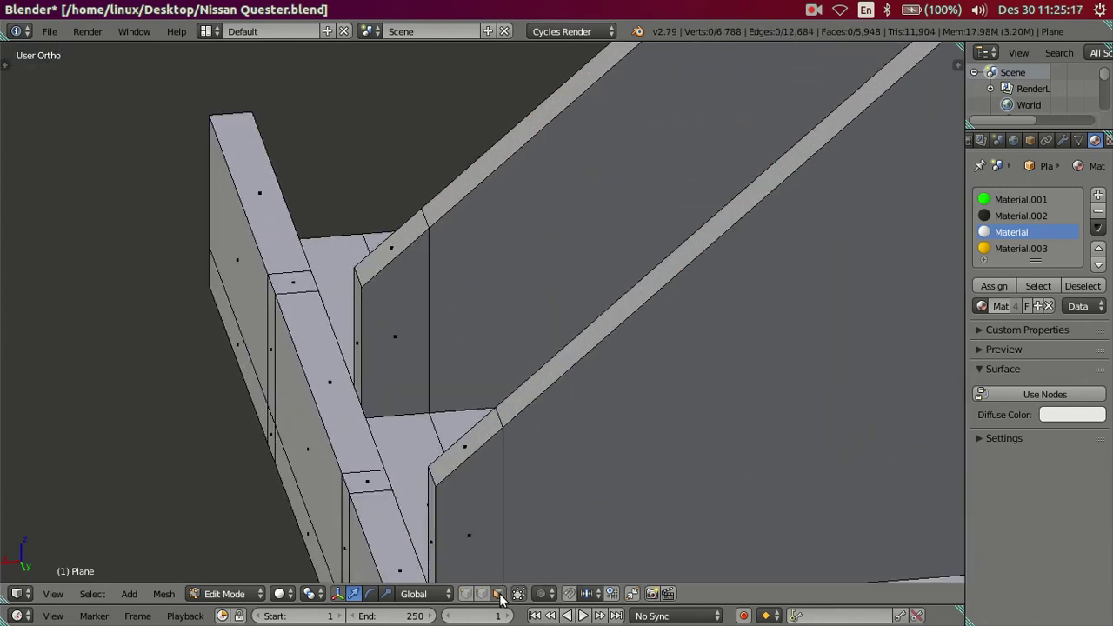
pyautogui.rightClick(470, 462)
pyautogui.keyDown('shift'); pyautogui.rightClick(384, 251); pyautogui.keyUp('shift')
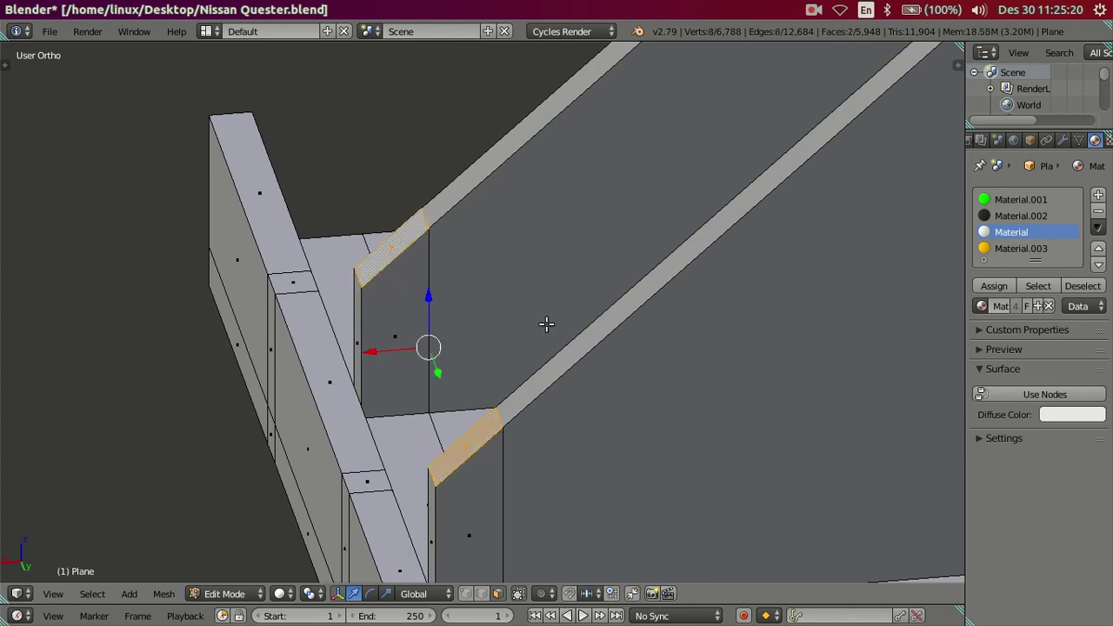
pyautogui.hotkey('shift', 'd')
pyautogui.rightClick(649, 316)
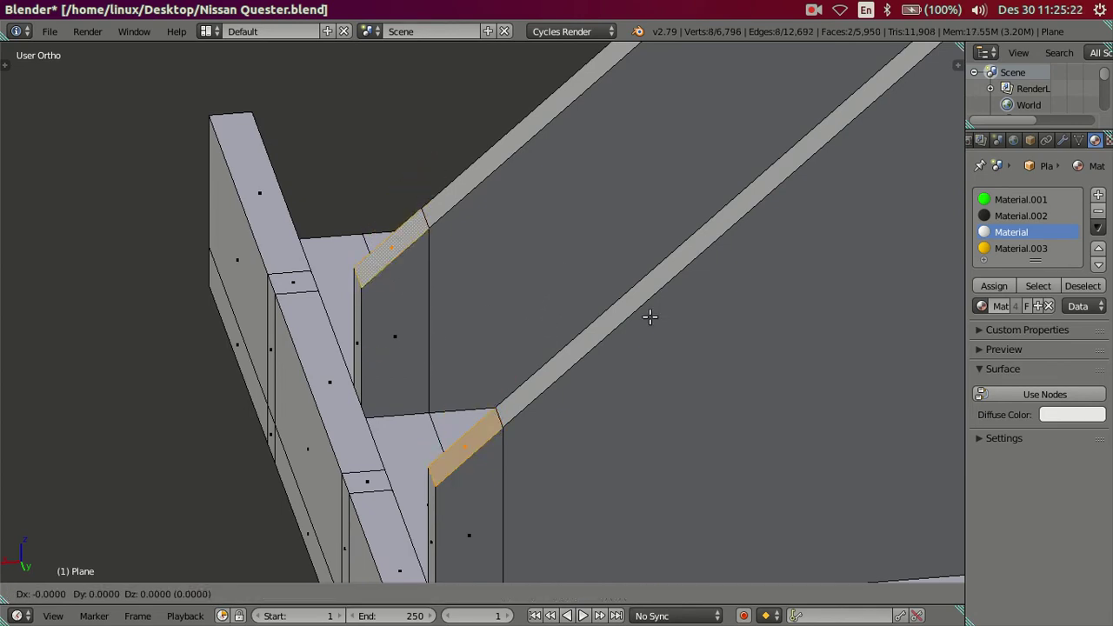
pyautogui.press('g')
pyautogui.press('z')
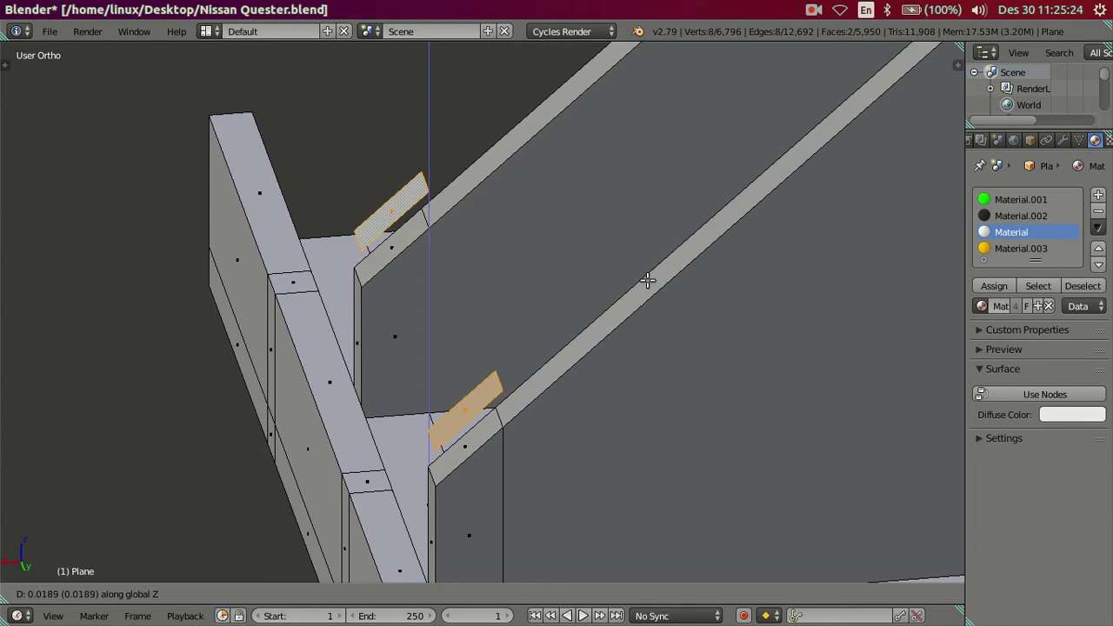
pyautogui.write('0')
pyautogui.press('Return')
pyautogui.scroll(-3, 537, 410)
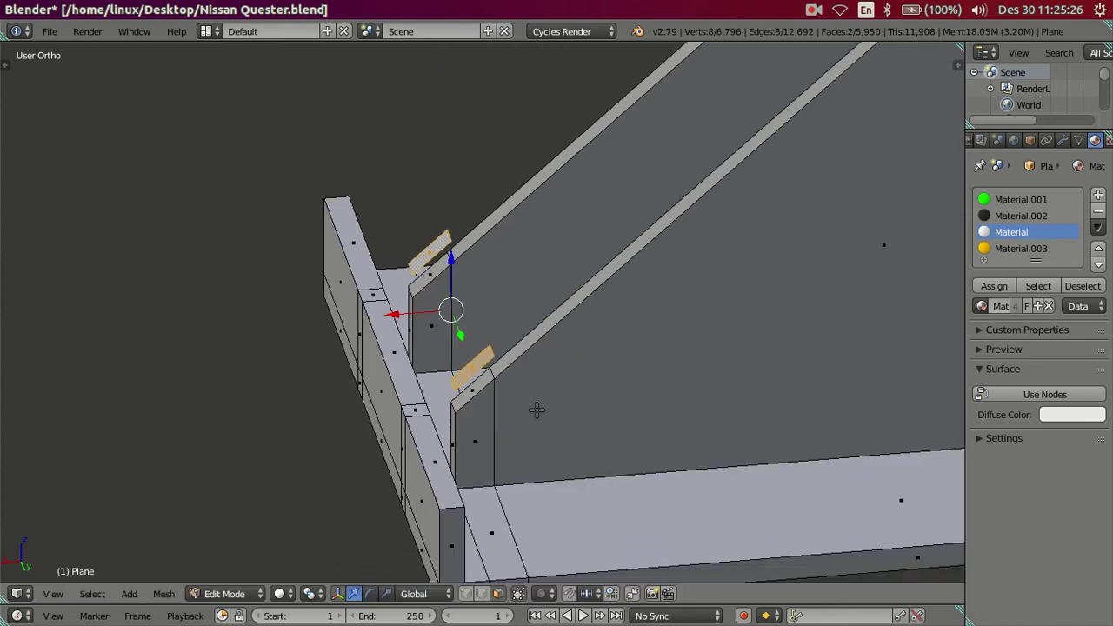
# Dissolve the vertical edge loop on the lip.
pyautogui.hotkey('ctrl', 'Tab')
pyautogui.moveTo(536, 493)
pyautogui.mouseDown(button='middle')
pyautogui.moveTo(522, 435)
pyautogui.moveTo(562, 401)
pyautogui.mouseUp(button='middle')
pyautogui.hotkey('ctrl', 'Tab')
pyautogui.click(617, 325)
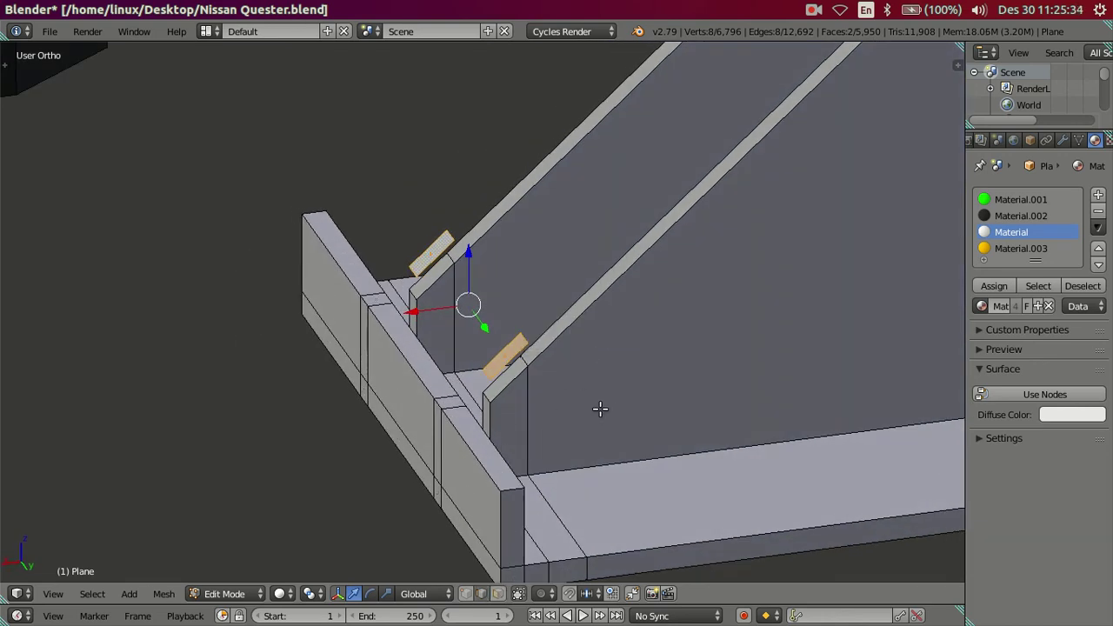
pyautogui.press('a')
pyautogui.keyDown('alt'); pyautogui.rightClick(475, 322); pyautogui.keyUp('alt')
pyautogui.press('x')
pyautogui.click(666, 298)
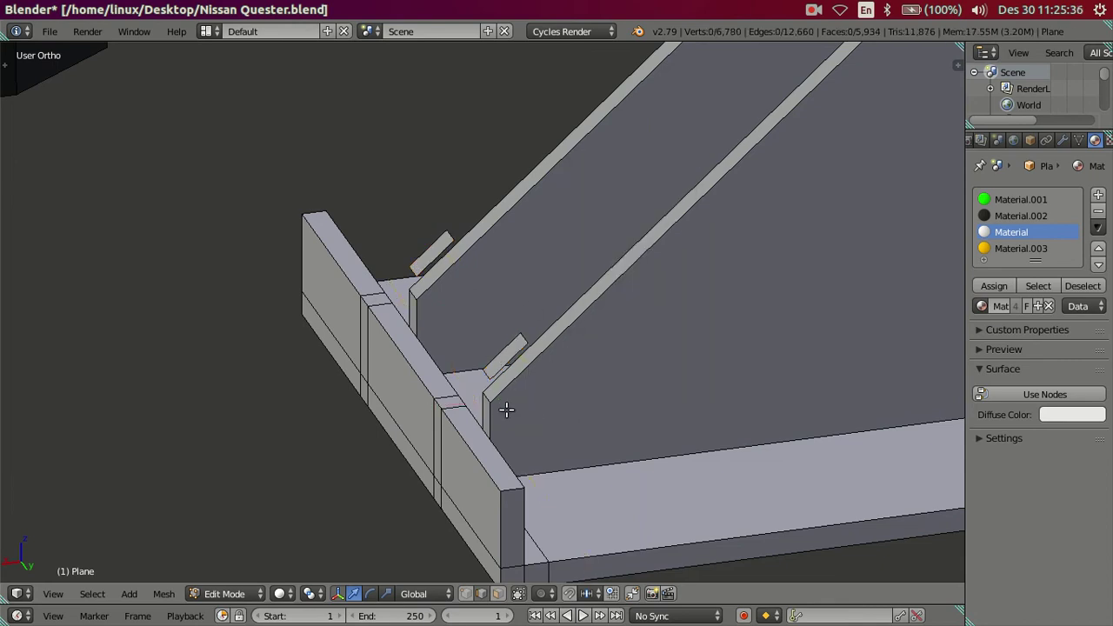
# Fill a face between the matching top edges of the two lip pieces.
pyautogui.moveTo(506, 409)
pyautogui.mouseDown(button='middle')
pyautogui.moveTo(606, 470)
pyautogui.moveTo(646, 390)
pyautogui.moveTo(638, 479)
pyautogui.moveTo(527, 377)
pyautogui.mouseUp(button='middle')
pyautogui.moveTo(452, 319)
pyautogui.mouseDown(button='middle')
pyautogui.moveTo(514, 373)
pyautogui.moveTo(589, 378)
pyautogui.mouseUp(button='middle')
pyautogui.rightClick(647, 341)
pyautogui.keyDown('shift'); pyautogui.rightClick(477, 298); pyautogui.keyUp('shift')
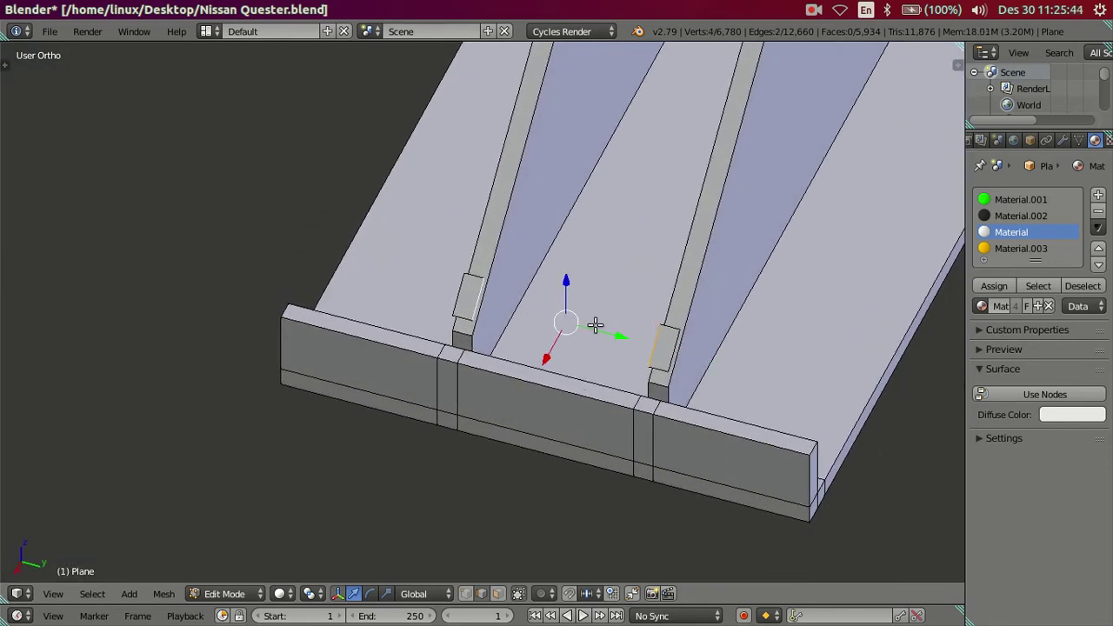
pyautogui.press('f')
pyautogui.moveTo(676, 360)
pyautogui.mouseDown(button='middle')
pyautogui.moveTo(676, 335)
pyautogui.moveTo(724, 332)
pyautogui.moveTo(693, 493)
pyautogui.mouseUp(button='middle')
pyautogui.press('a')
# Check the corner edge's median Y, then extrude the crossbar corner edge in place.
pyautogui.rightClick(682, 486)
pyautogui.press('n')
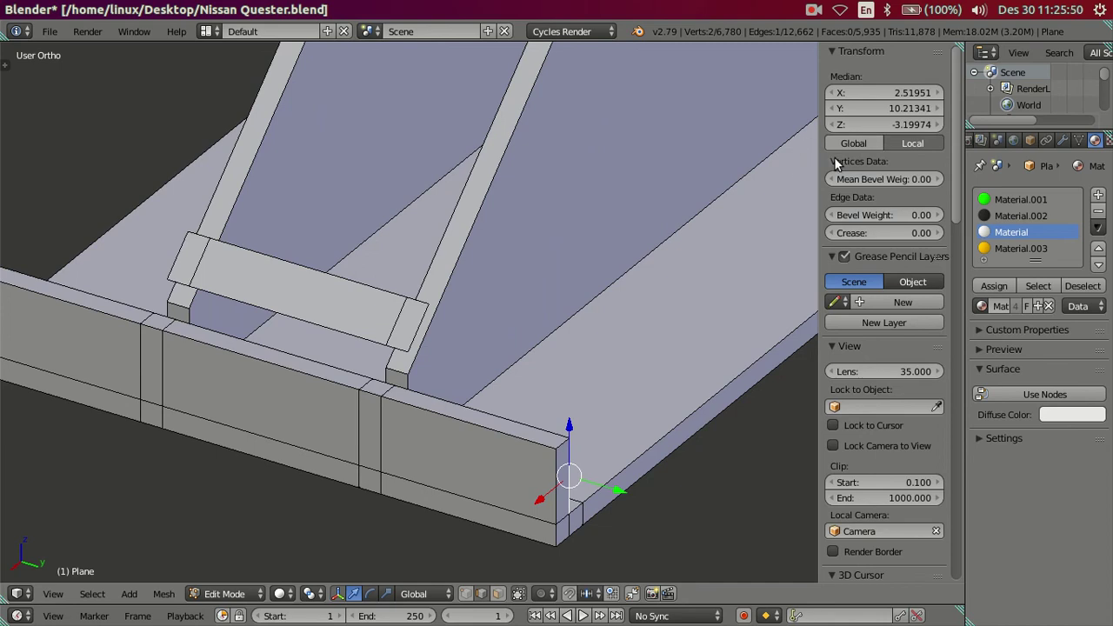
pyautogui.click(883, 108)
pyautogui.rightClick(410, 331)
pyautogui.press('e')
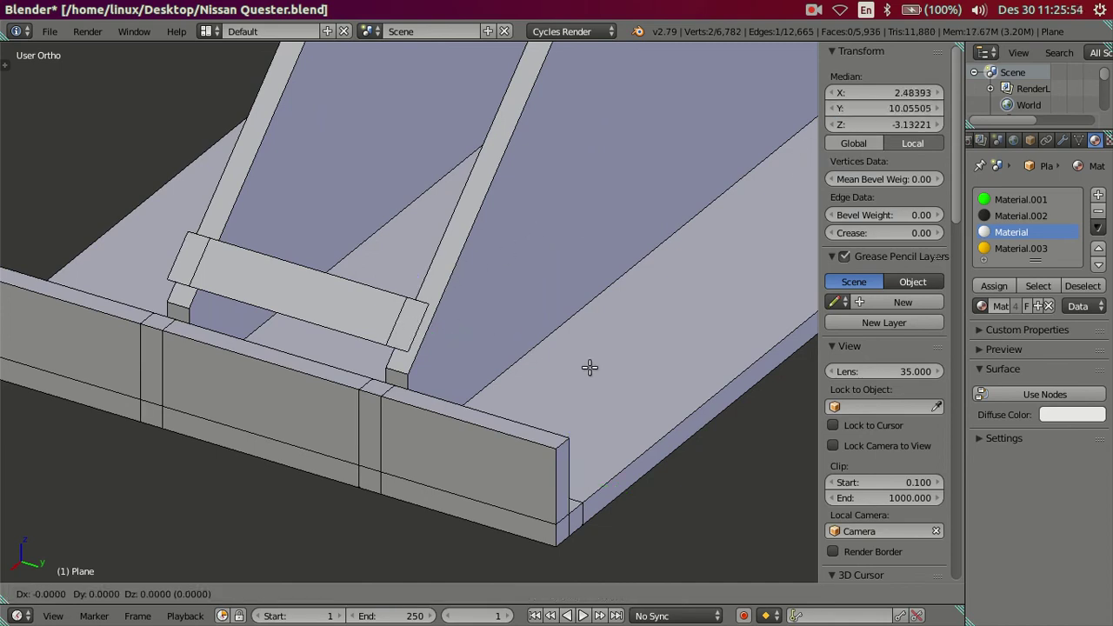
pyautogui.rightClick(626, 352)
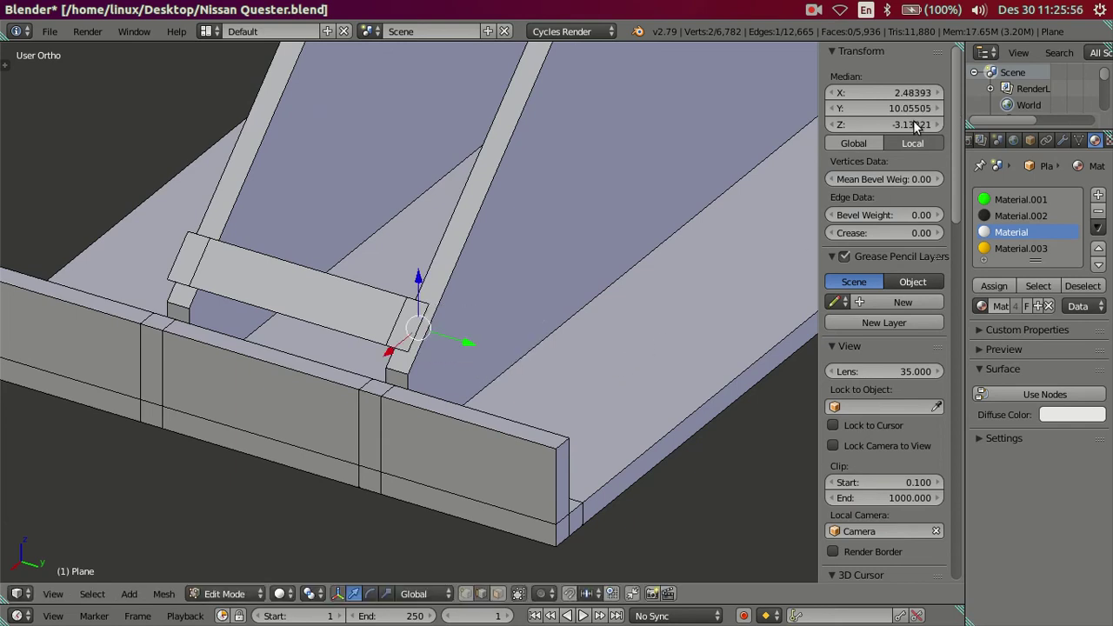
# Extrude the crossbeam's end edge further left to extend the cap.
pyautogui.moveTo(473, 253)
pyautogui.mouseDown(button='middle')
pyautogui.moveTo(420, 281)
pyautogui.moveTo(350, 359)
pyautogui.mouseUp(button='middle')
pyautogui.press('a')
pyautogui.scroll(1, 297, 367)
pyautogui.scroll(1, 348, 428)
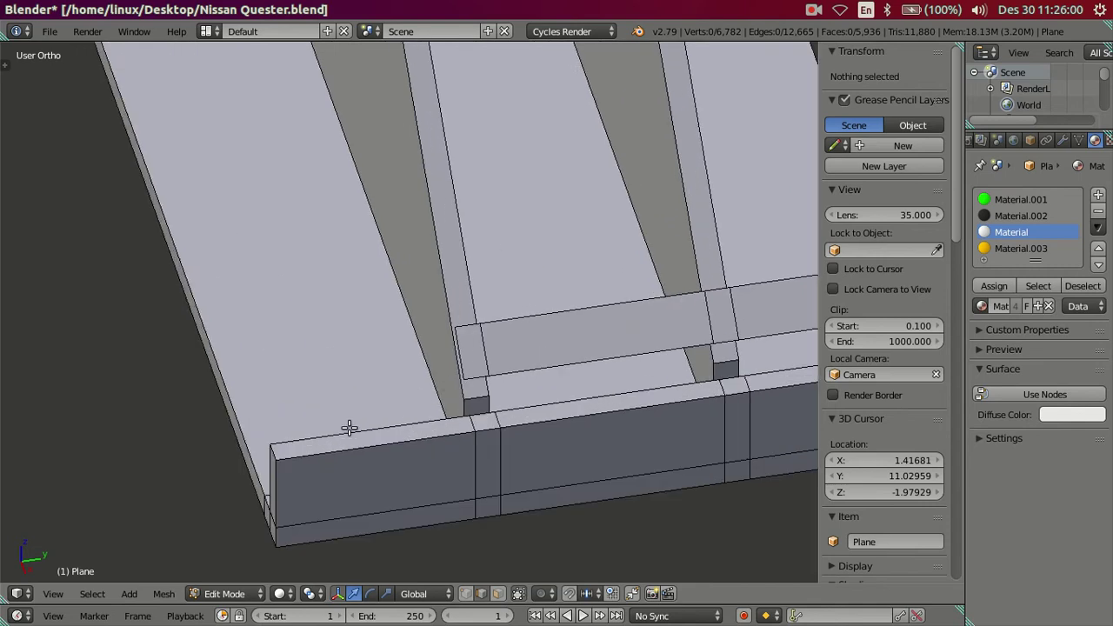
pyautogui.scroll(1, 343, 429)
pyautogui.rightClick(312, 468)
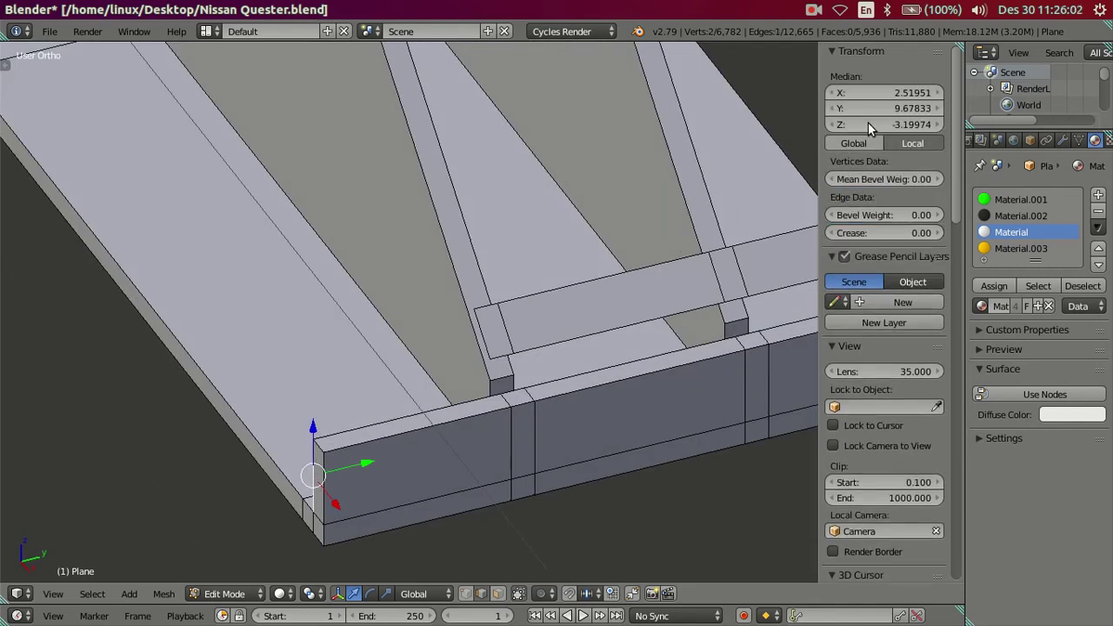
pyautogui.rightClick(479, 347)
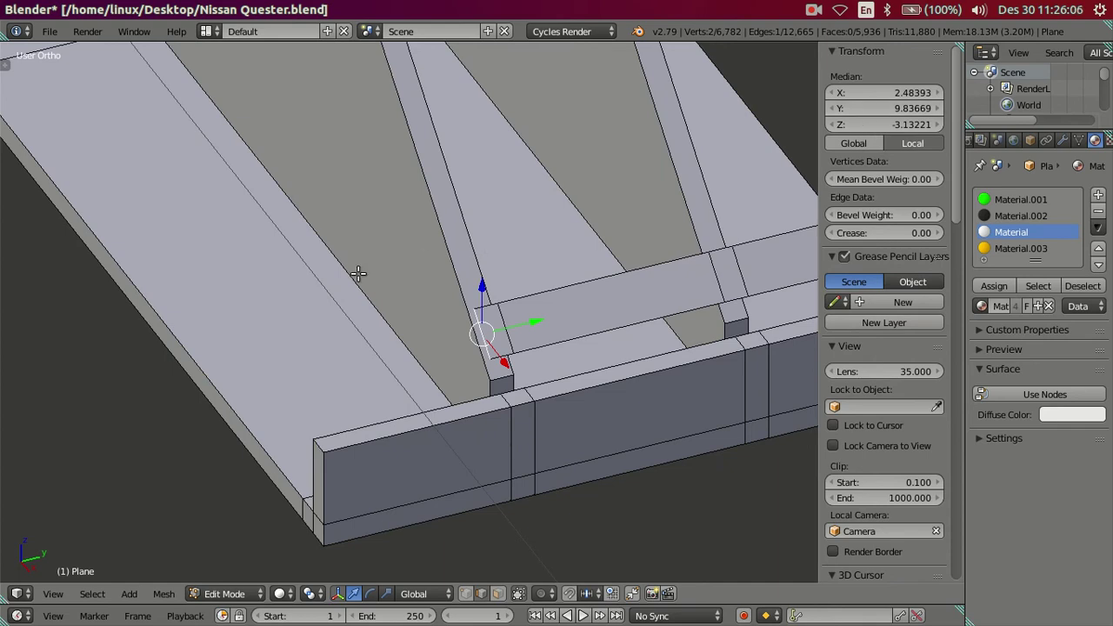
pyautogui.press('e')
pyautogui.click(687, 229)
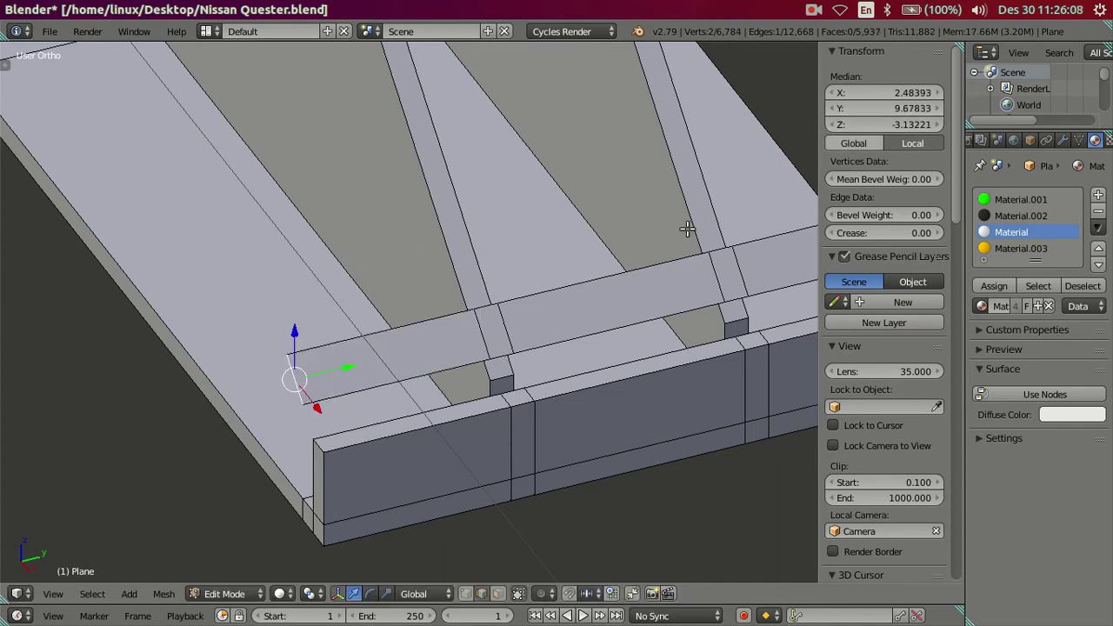
pyautogui.press('a')
pyautogui.click(423, 348)
pyautogui.moveTo(423, 348)
pyautogui.mouseDown(button='middle')
pyautogui.moveTo(389, 402)
pyautogui.moveTo(368, 353)
pyautogui.moveTo(448, 380)
pyautogui.moveTo(407, 393)
pyautogui.moveTo(418, 380)
pyautogui.moveTo(387, 326)
pyautogui.mouseUp(button='middle')
# Select the whole small cap plate and extrude it with zero depth.
pyautogui.rightClick(385, 326)
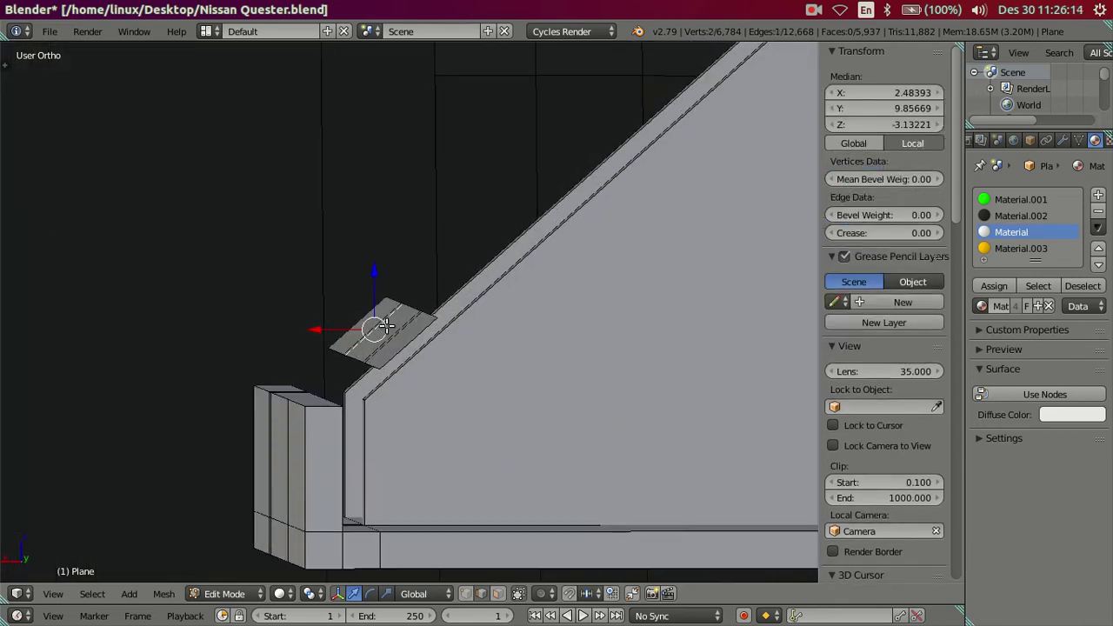
pyautogui.press('l')
pyautogui.moveTo(518, 409)
pyautogui.mouseDown(button='middle')
pyautogui.moveTo(507, 423)
pyautogui.moveTo(534, 405)
pyautogui.moveTo(561, 422)
pyautogui.mouseUp(button='middle')
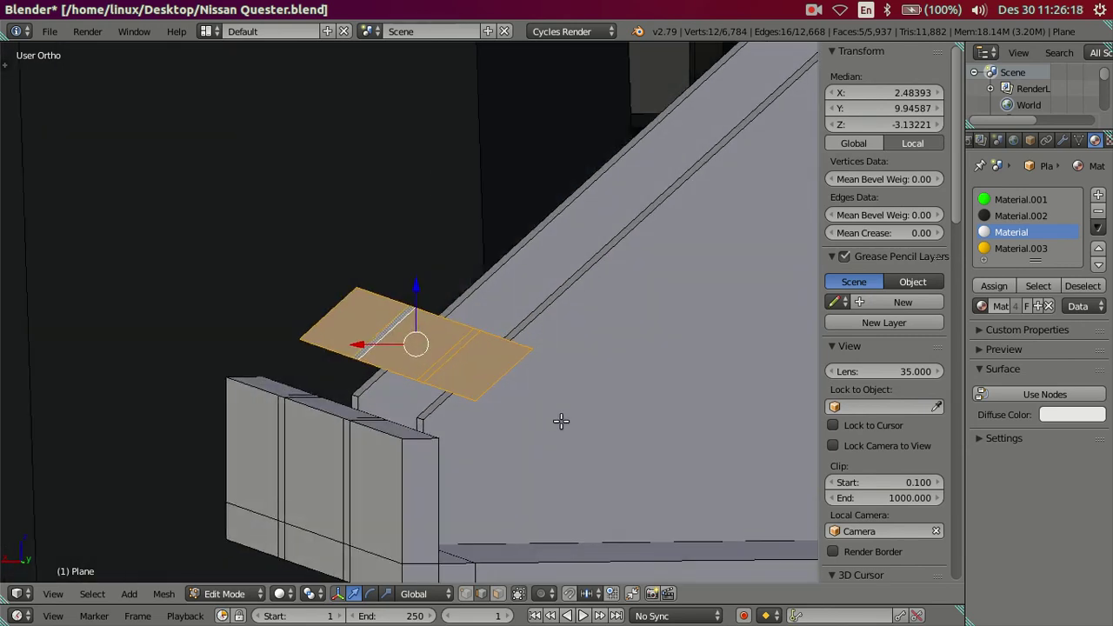
pyautogui.press('e')
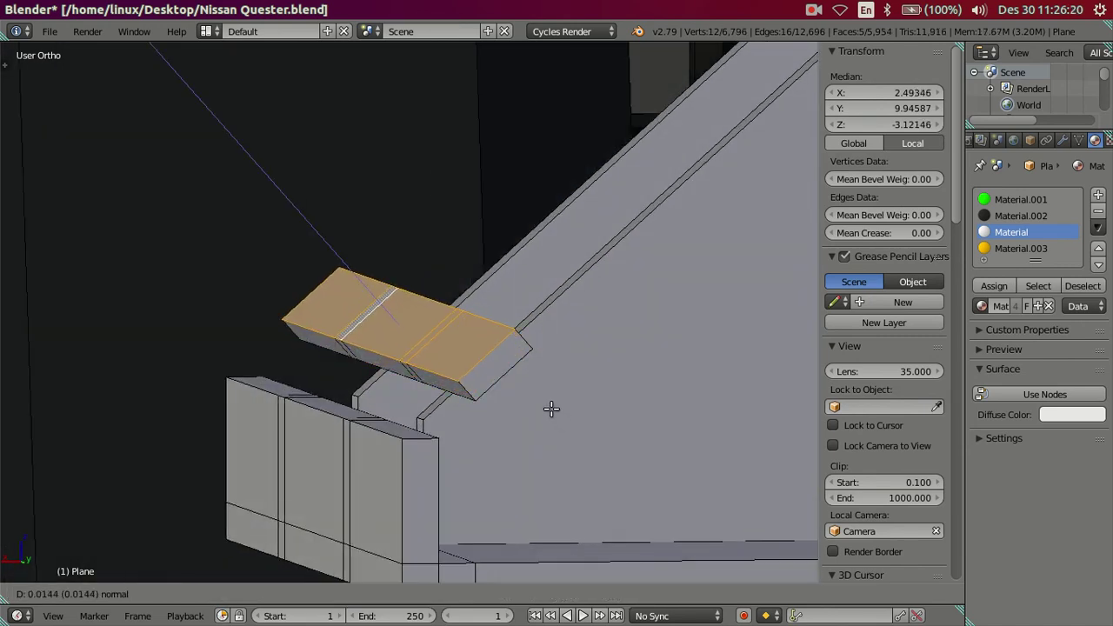
pyautogui.press('0')
pyautogui.press('Return')
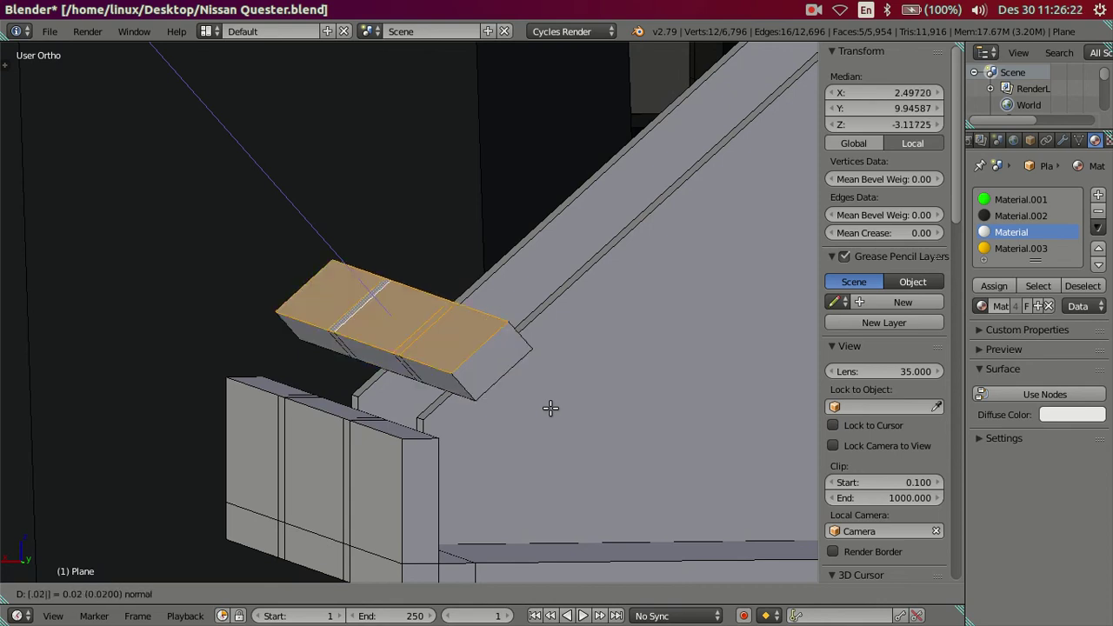
pyautogui.moveTo(542, 403)
pyautogui.mouseDown(button='middle')
pyautogui.moveTo(357, 360)
pyautogui.moveTo(336, 382)
pyautogui.moveTo(370, 396)
pyautogui.mouseUp(button='middle')
pyautogui.press('a')
# In face mode, select the cap block's left end face and its side face loop.
pyautogui.scroll(3, 335, 380)
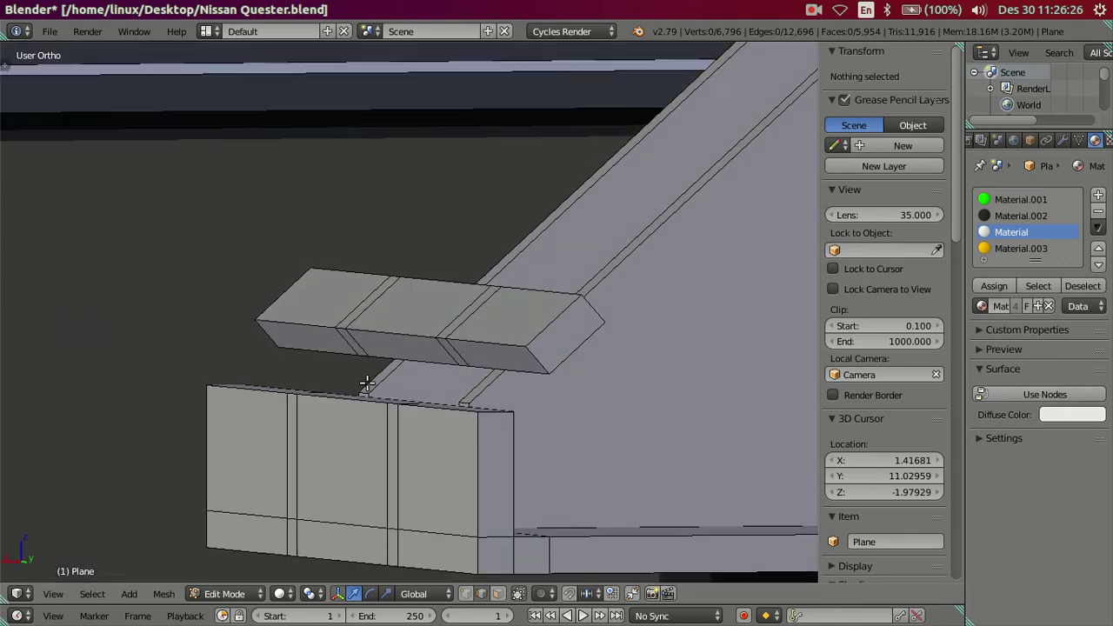
pyautogui.click(497, 593)
pyautogui.scroll(2, 480, 566)
pyautogui.moveTo(480, 567); pyautogui.dragTo(412, 494, button='middle')
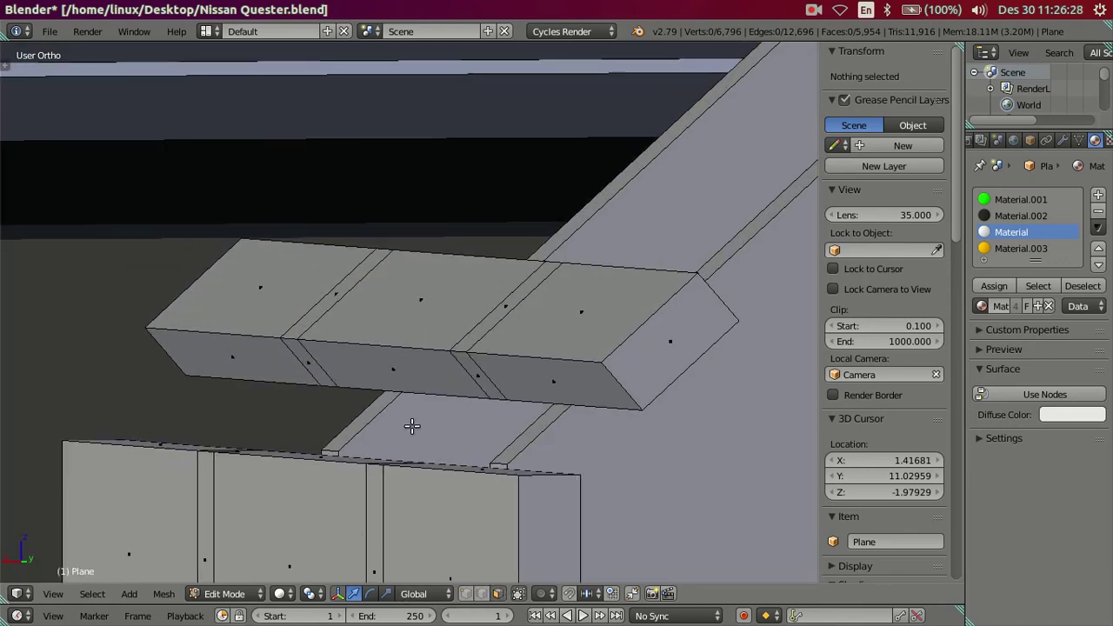
pyautogui.rightClick(231, 360)
pyautogui.keyDown('alt'); pyautogui.keyDown('shift'); pyautogui.click(536, 375); pyautogui.keyUp('shift'); pyautogui.keyUp('alt')
pyautogui.moveTo(536, 376)
pyautogui.mouseDown(button='middle')
pyautogui.moveTo(453, 452)
pyautogui.moveTo(386, 440)
pyautogui.moveTo(335, 412)
pyautogui.moveTo(369, 402)
pyautogui.mouseUp(button='middle')
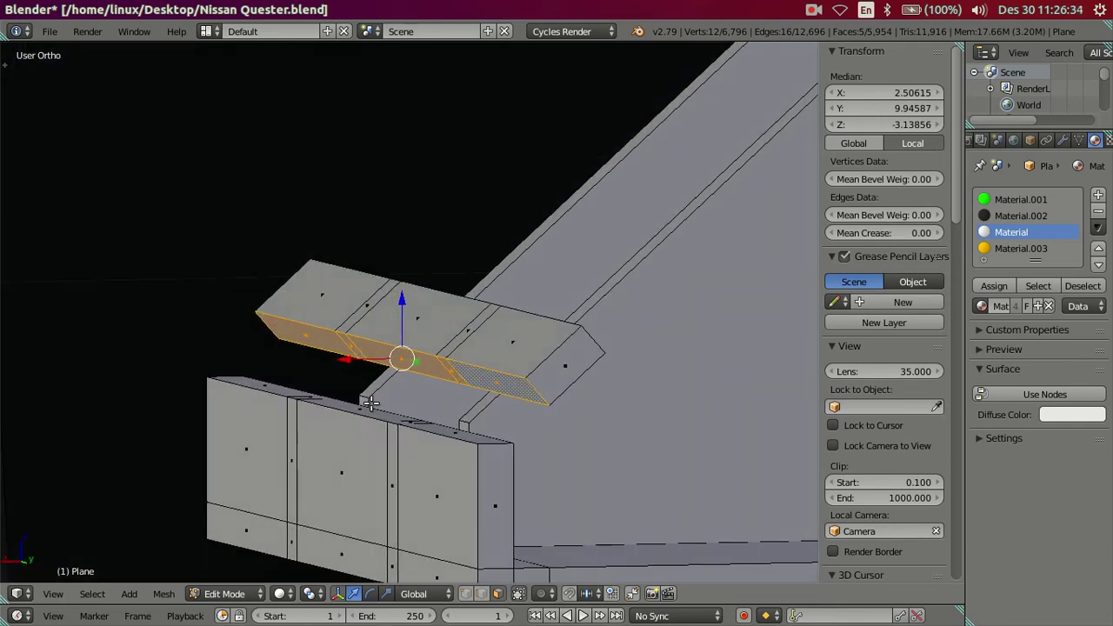
pyautogui.moveTo(366, 411)
pyautogui.mouseDown(button='middle')
pyautogui.moveTo(351, 397)
pyautogui.moveTo(340, 422)
pyautogui.mouseUp(button='middle')
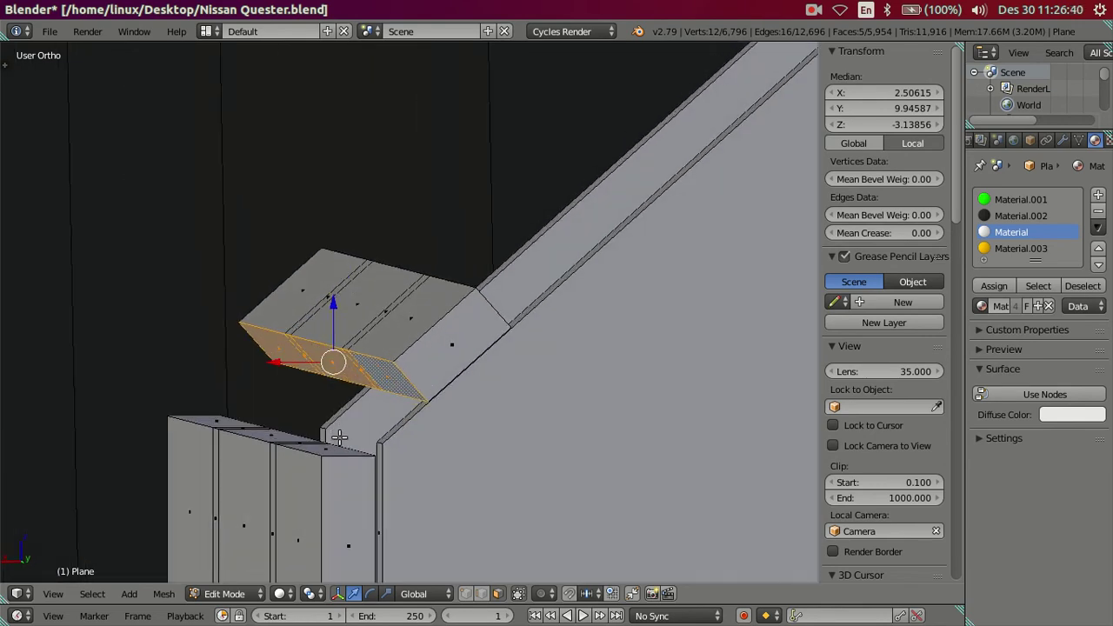
pyautogui.scroll(2, 340, 422)
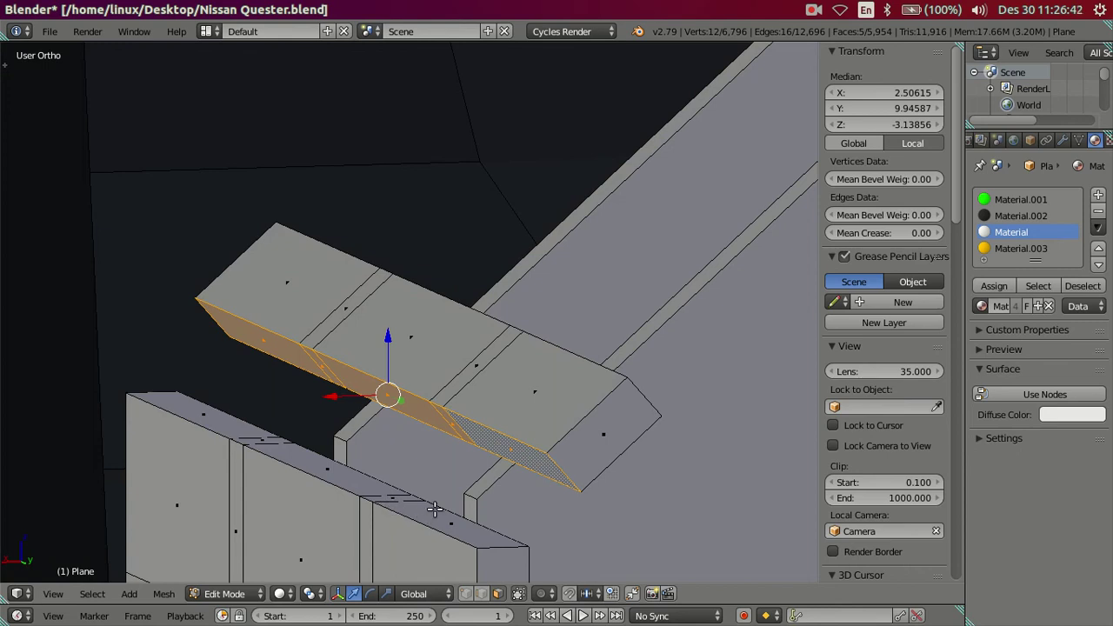
# Add the lower block's top face, delete the selected faces, and hide the sidebar.
pyautogui.keyDown('shift'); pyautogui.rightClick(336, 453); pyautogui.keyUp('shift')
pyautogui.keyDown('shift'); pyautogui.scroll(-4, 500, 396); pyautogui.keyUp('shift')
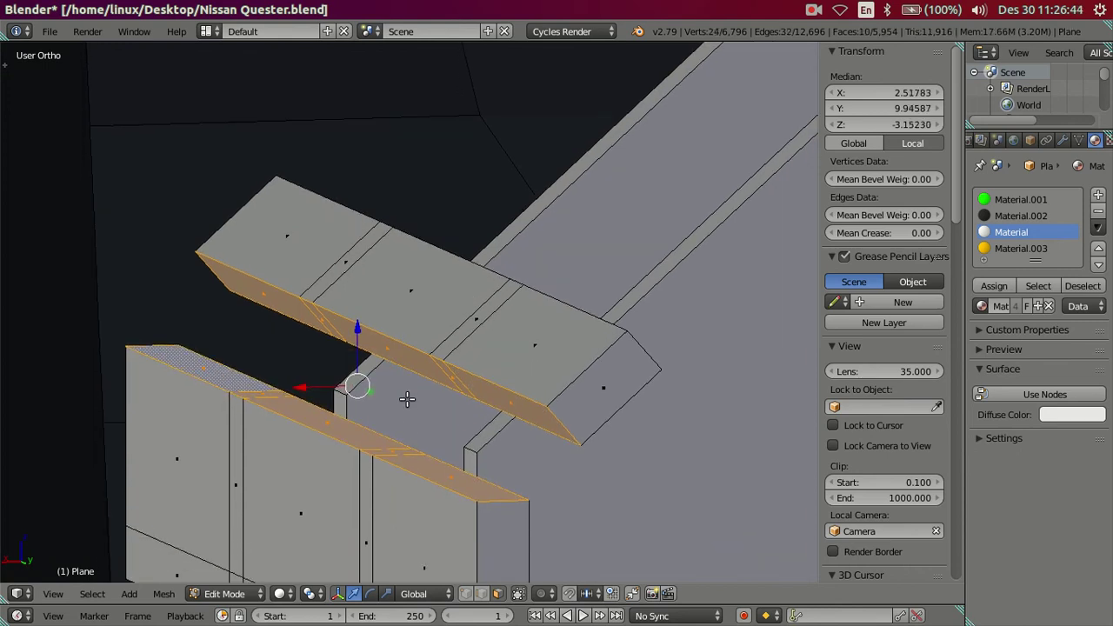
pyautogui.press('x')
pyautogui.click(462, 316)
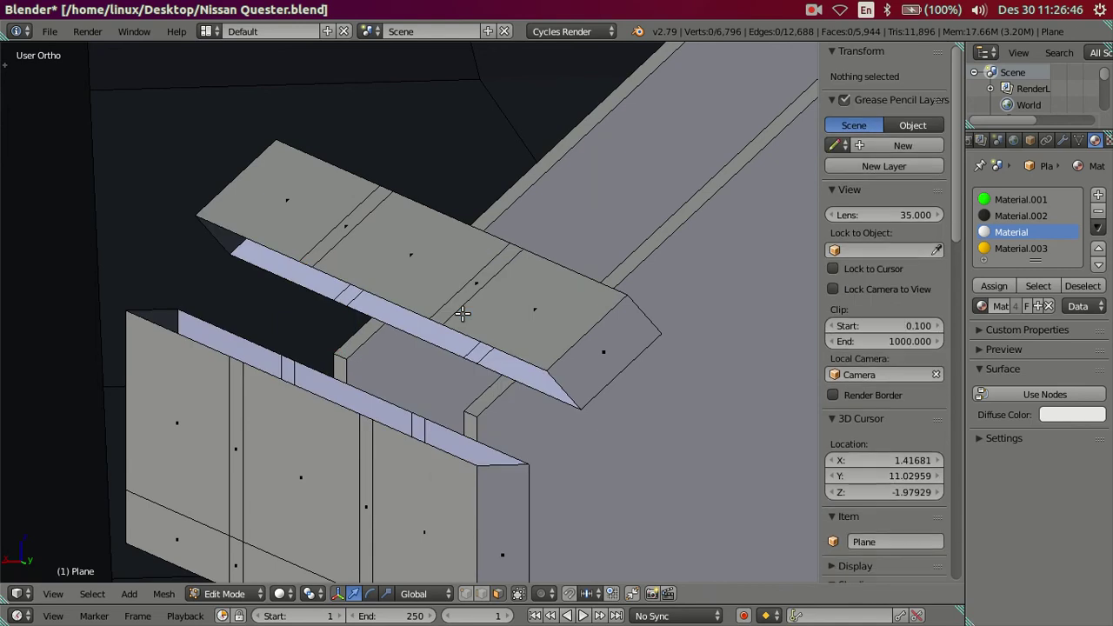
pyautogui.press('n')
pyautogui.scroll(1, 462, 316)
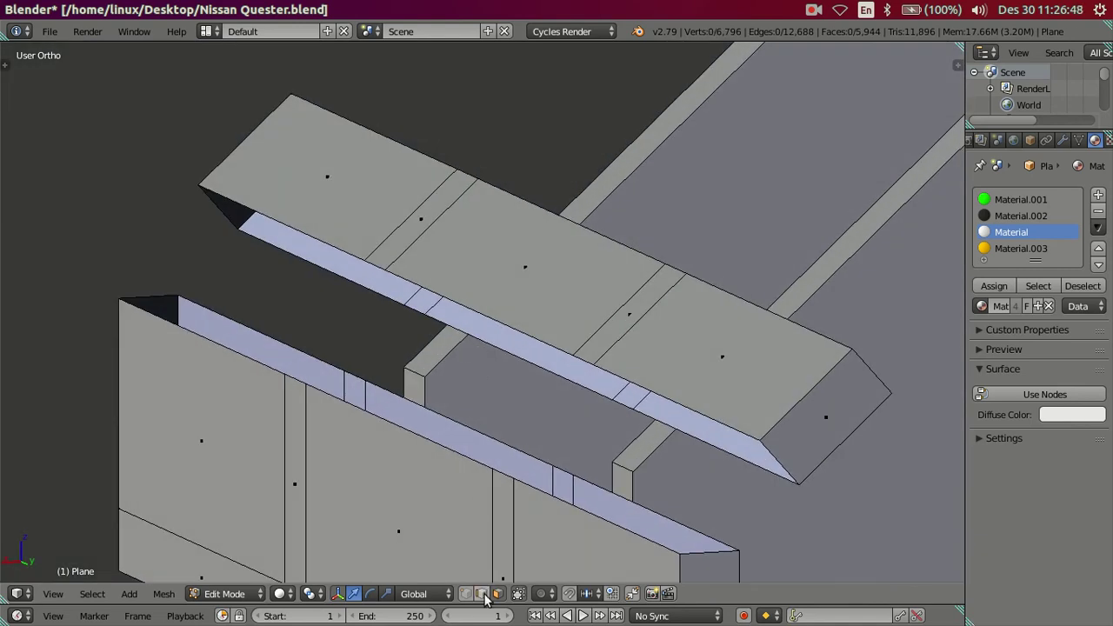
# Fill two faces bridging the lower block's top edges to the matching cap edges.
pyautogui.keyDown('shift'); pyautogui.moveTo(666, 490); pyautogui.dragTo(638, 497, button='middle'); pyautogui.keyUp('shift')
pyautogui.rightClick(639, 498)
pyautogui.keyDown('shift'); pyautogui.rightClick(673, 417); pyautogui.keyUp('shift')
pyautogui.press('f')
pyautogui.rightClick(529, 459)
pyautogui.keyDown('shift'); pyautogui.rightClick(590, 393); pyautogui.keyUp('shift')
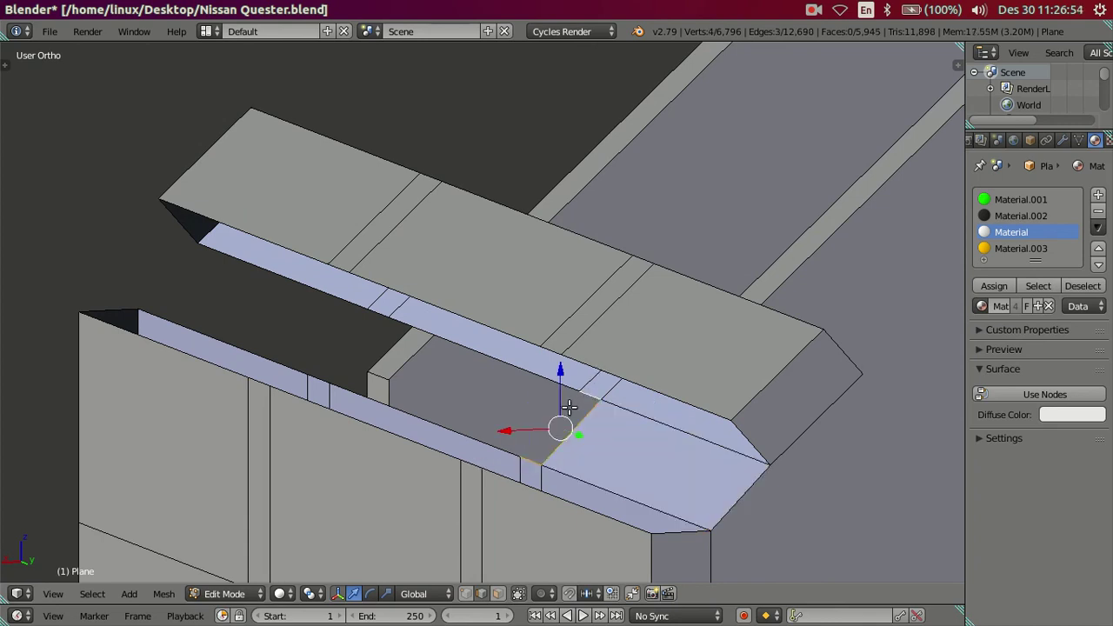
pyautogui.press('f')
# Fill the four-sided hole between the cap and lower block with a face.
pyautogui.rightClick(485, 364)
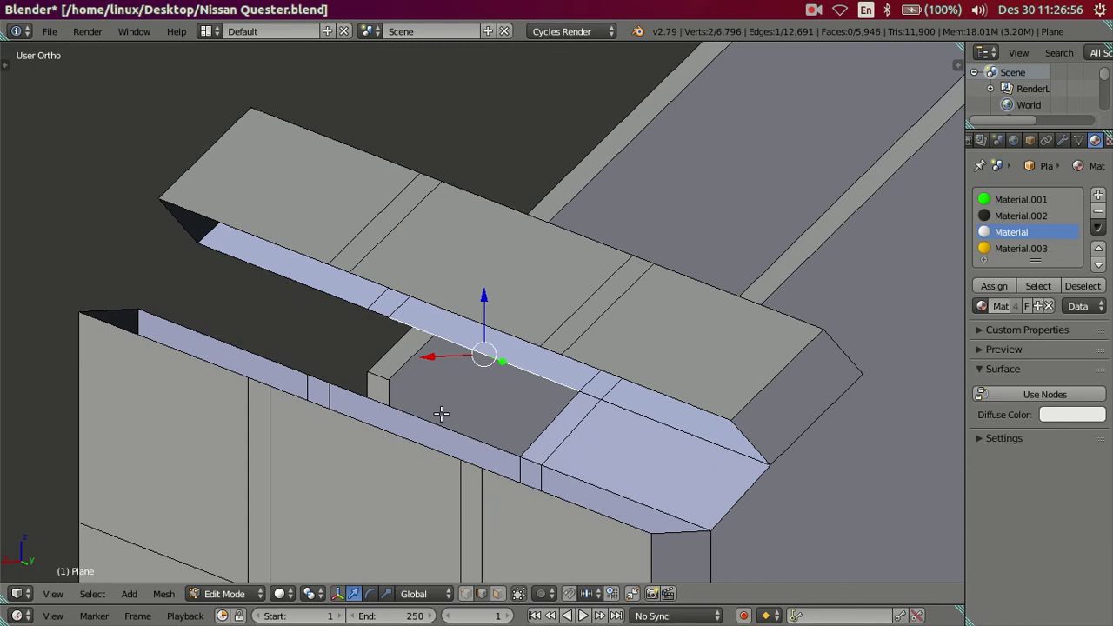
pyautogui.keyDown('ctrl'); pyautogui.rightClick(426, 415); pyautogui.keyUp('ctrl')
pyautogui.rightClick(507, 376)
pyautogui.keyDown('ctrl'); pyautogui.rightClick(528, 416); pyautogui.keyUp('ctrl')
pyautogui.keyDown('ctrl'); pyautogui.rightClick(470, 445); pyautogui.keyUp('ctrl')
pyautogui.press('f')
# Fill the next two small holes along the gap with new faces.
pyautogui.rightClick(376, 316)
pyautogui.keyDown('ctrl'); pyautogui.rightClick(323, 377); pyautogui.keyUp('ctrl')
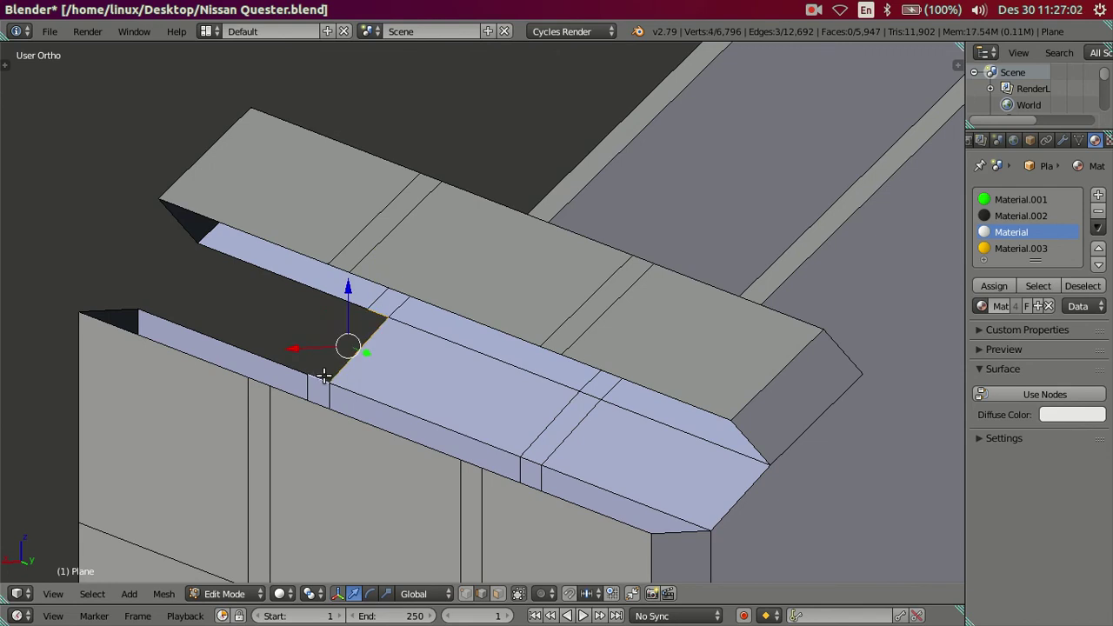
pyautogui.press('f')
pyautogui.rightClick(270, 317)
pyautogui.keyDown('ctrl'); pyautogui.rightClick(315, 349); pyautogui.keyUp('ctrl')
pyautogui.press('f')
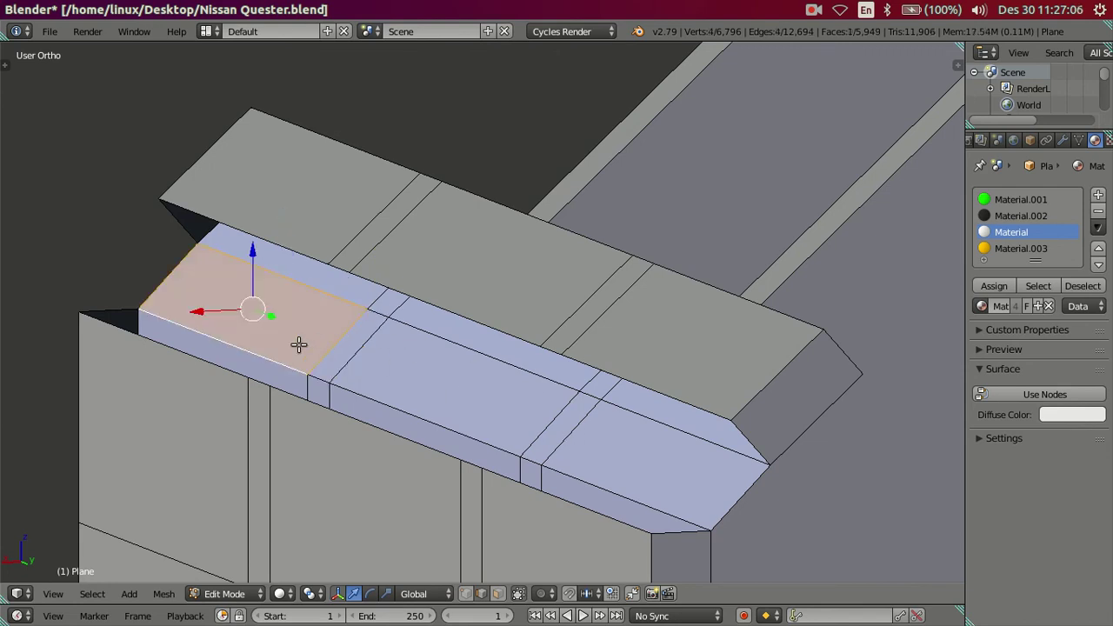
# Fill the hole left of the strip and close the strip's right end.
pyautogui.rightClick(115, 304)
pyautogui.keyDown('ctrl'); pyautogui.rightClick(172, 226); pyautogui.keyUp('ctrl')
pyautogui.press('f')
pyautogui.rightClick(663, 507)
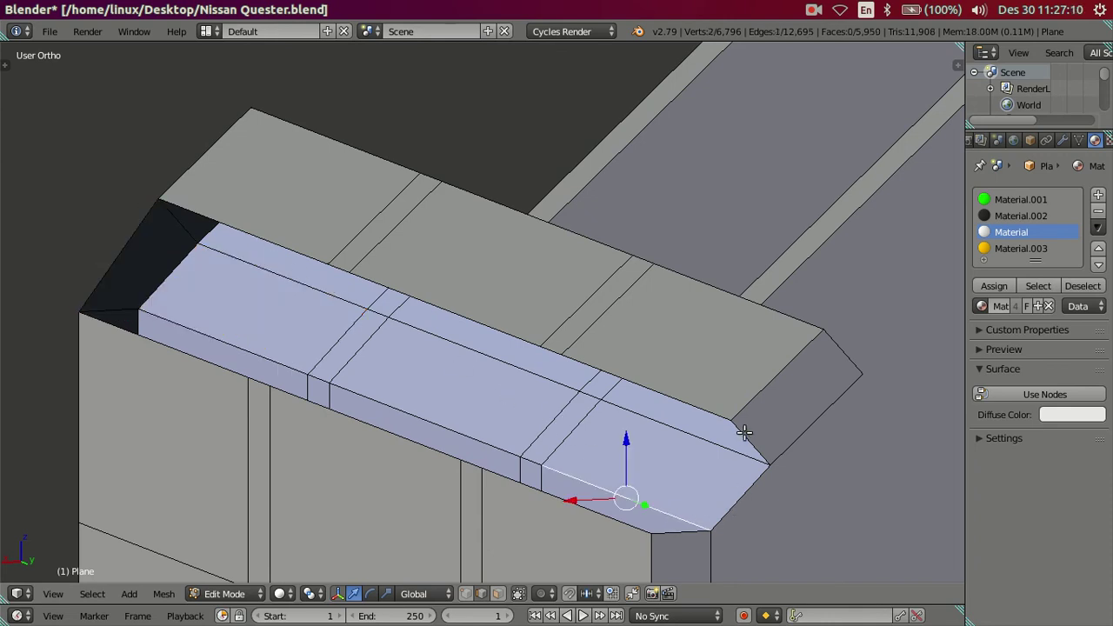
pyautogui.rightClick(699, 531)
pyautogui.keyDown('shift'); pyautogui.rightClick(746, 444); pyautogui.keyUp('shift')
pyautogui.press('f')
# Bridge the long lower and upper edges, then the slanted-edge opening, with faces.
pyautogui.rightClick(578, 505)
pyautogui.keyDown('shift'); pyautogui.rightClick(642, 380); pyautogui.keyUp('shift')
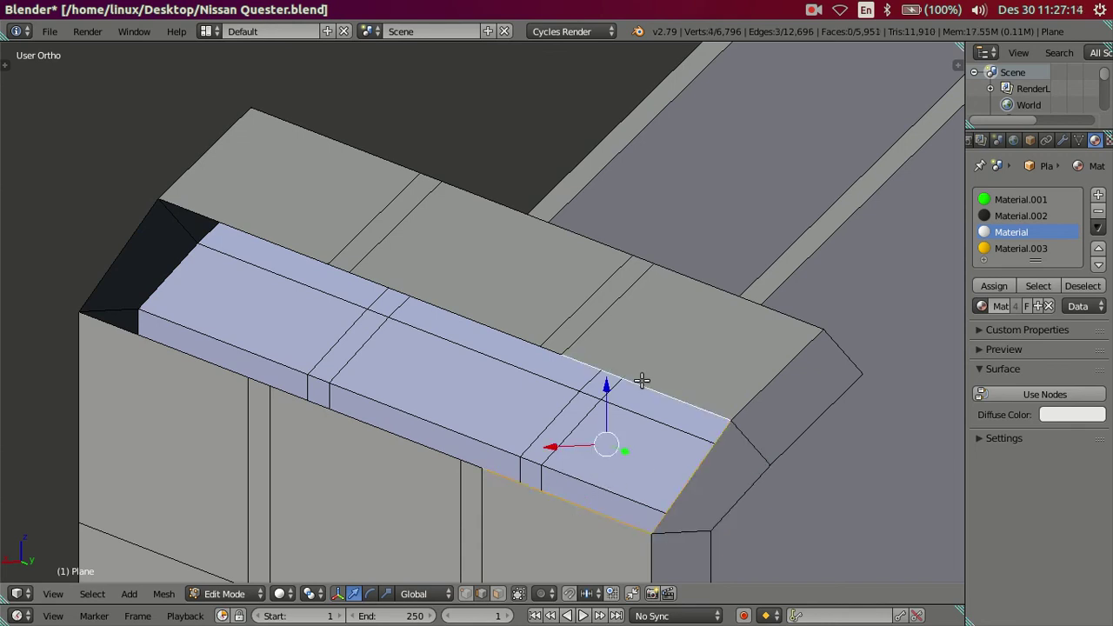
pyautogui.press('f')
pyautogui.rightClick(475, 465)
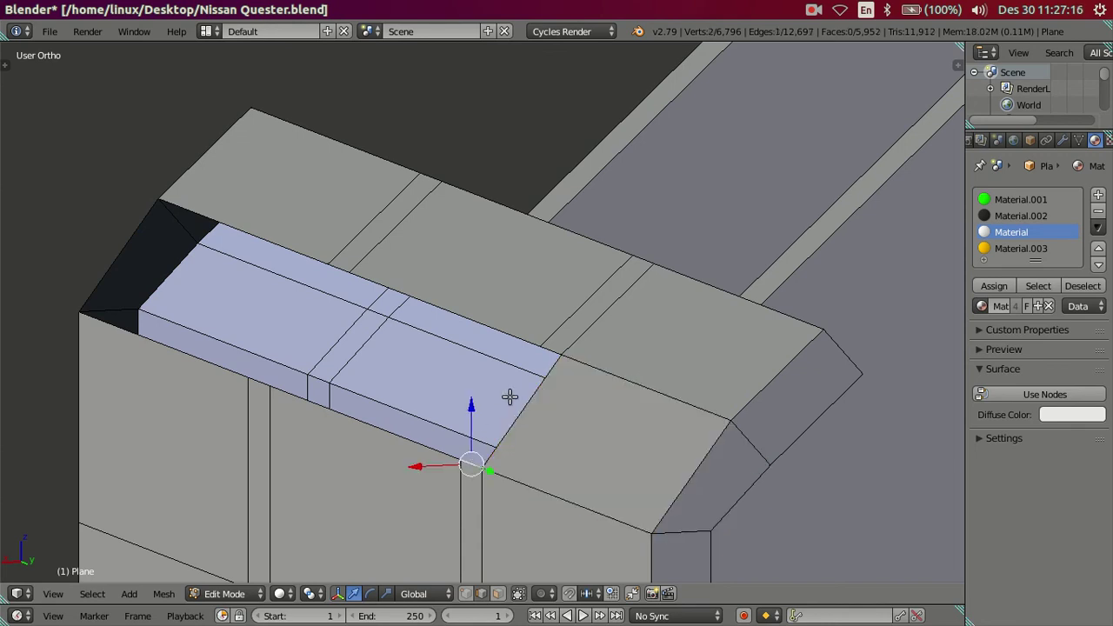
pyautogui.keyDown('shift'); pyautogui.rightClick(550, 352); pyautogui.keyUp('shift')
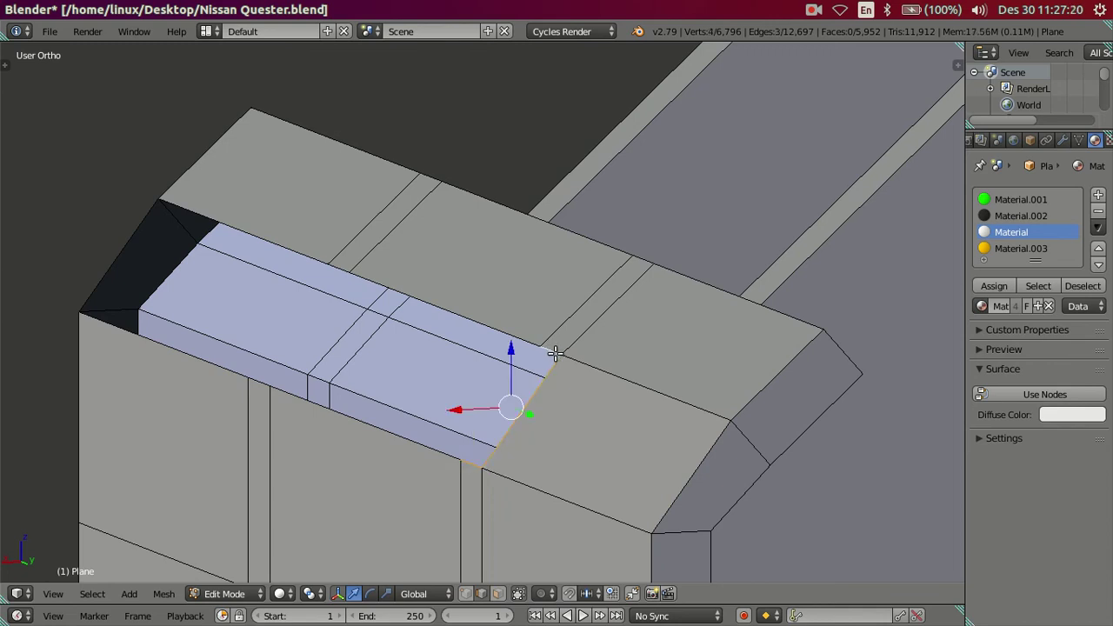
pyautogui.press('f')
# Fill the large three-edge opening with a face.
pyautogui.rightClick(397, 433)
pyautogui.keyDown('shift'); pyautogui.rightClick(495, 397); pyautogui.keyUp('shift')
pyautogui.keyDown('shift'); pyautogui.rightClick(494, 330); pyautogui.keyUp('shift')
pyautogui.press('f')
# Fill a face across the edges at the gap's lower corner.
pyautogui.rightClick(268, 377)
pyautogui.keyDown('shift'); pyautogui.rightClick(339, 269); pyautogui.keyUp('shift')
pyautogui.keyDown('shift'); pyautogui.rightClick(336, 251); pyautogui.keyUp('shift')
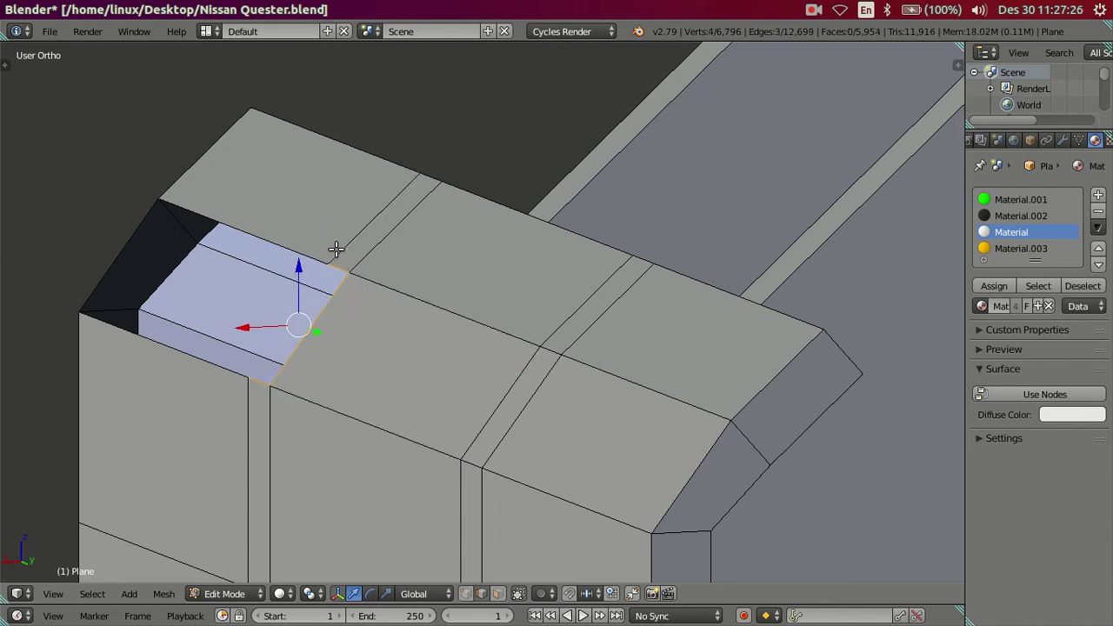
pyautogui.keyDown('shift'); pyautogui.rightClick(333, 270); pyautogui.keyUp('shift')
pyautogui.keyDown('shift'); pyautogui.rightClick(336, 270); pyautogui.keyUp('shift')
pyautogui.press('f')
# Select the boundary edges around the last remaining opening.
pyautogui.keyDown('shift'); pyautogui.rightClick(213, 352); pyautogui.keyUp('shift')
pyautogui.keyDown('shift'); pyautogui.rightClick(268, 246); pyautogui.keyUp('shift')
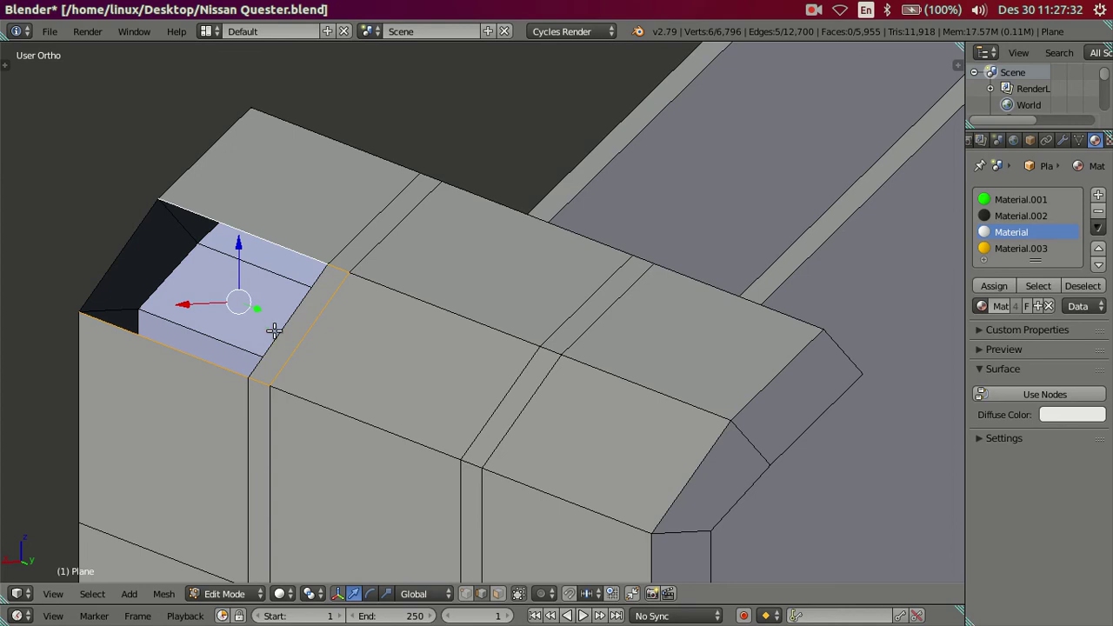
pyautogui.rightClick(238, 351)
pyautogui.rightClick(214, 362)
pyautogui.keyDown('shift'); pyautogui.rightClick(281, 322); pyautogui.keyUp('shift')
pyautogui.keyDown('shift'); pyautogui.rightClick(271, 246); pyautogui.keyUp('shift')
pyautogui.keyDown('shift'); pyautogui.rightClick(135, 245); pyautogui.keyUp('shift')
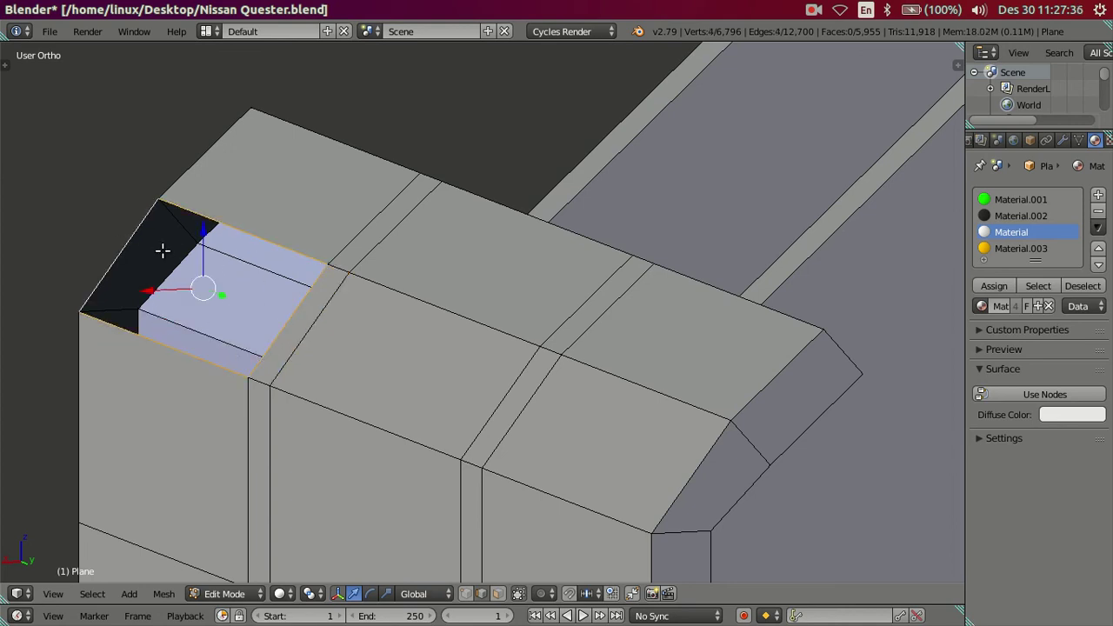
# Clear the selection and orbit to a side view to inspect the bevel.
pyautogui.press('a')
pyautogui.scroll(-3, 254, 295)
pyautogui.moveTo(253, 296)
pyautogui.mouseDown(button='middle')
pyautogui.moveTo(559, 455)
pyautogui.moveTo(499, 368)
pyautogui.moveTo(517, 373)
pyautogui.mouseUp(button='middle')
pyautogui.moveTo(437, 373)
pyautogui.mouseDown(button='middle')
pyautogui.moveTo(442, 385)
pyautogui.moveTo(437, 330)
pyautogui.mouseUp(button='middle')
# Dissolve the bevel's extra top edges on the cap.
pyautogui.keyDown('ctrl'); pyautogui.keyDown('alt'); pyautogui.rightClick(424, 262); pyautogui.keyUp('alt'); pyautogui.keyUp('ctrl')
pyautogui.press('x')
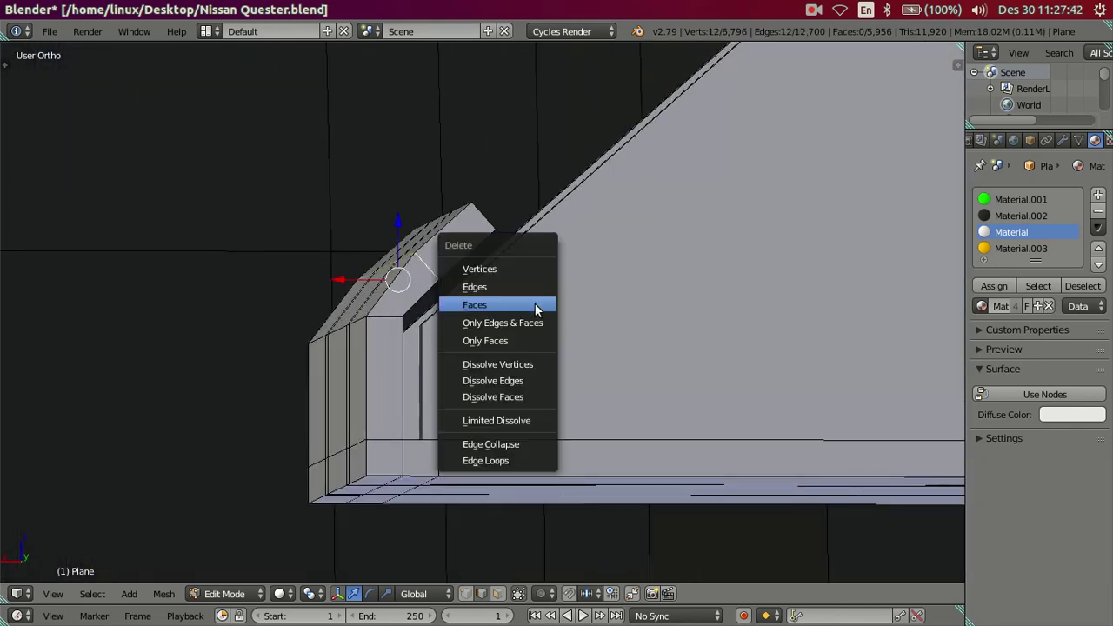
pyautogui.click(530, 383)
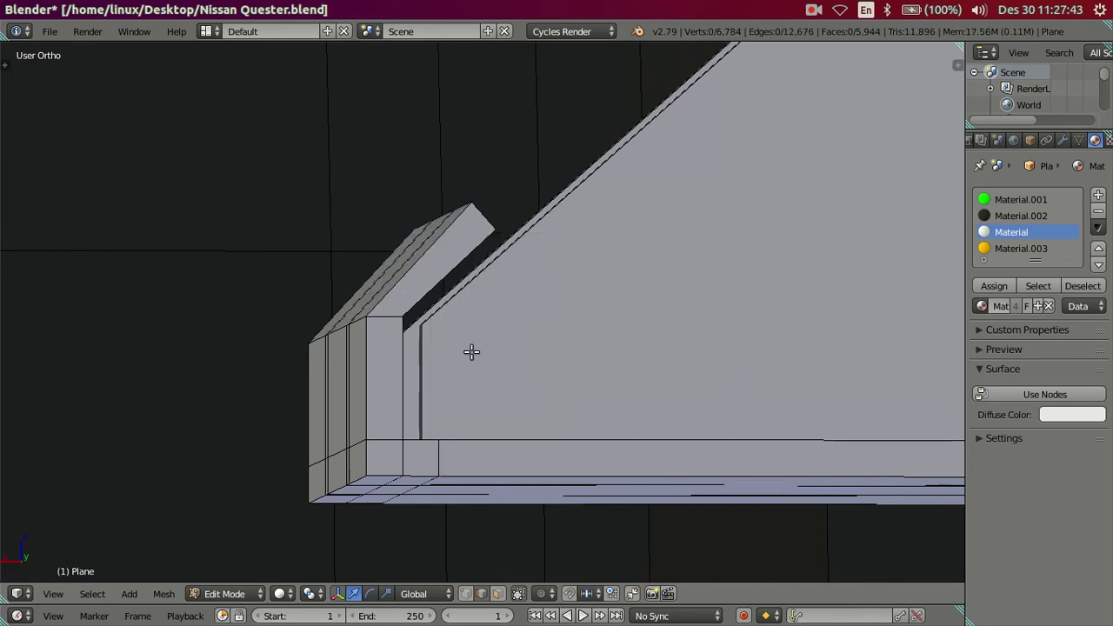
pyautogui.moveTo(471, 351)
pyautogui.mouseDown(button='middle')
pyautogui.moveTo(452, 380)
pyautogui.moveTo(457, 350)
pyautogui.mouseUp(button='middle')
# In Back Ortho view, rotate the edge at the cap's corner.
pyautogui.press('ctrl+KP_1')
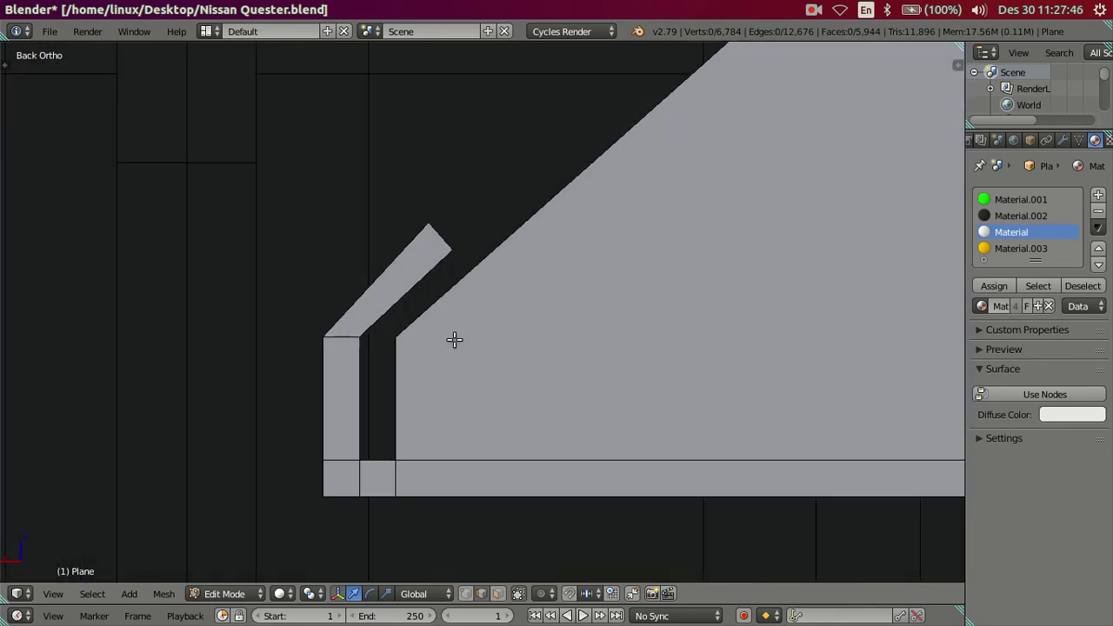
pyautogui.keyDown('alt'); pyautogui.rightClick(316, 341); pyautogui.keyUp('alt')
pyautogui.scroll(1, 453, 344)
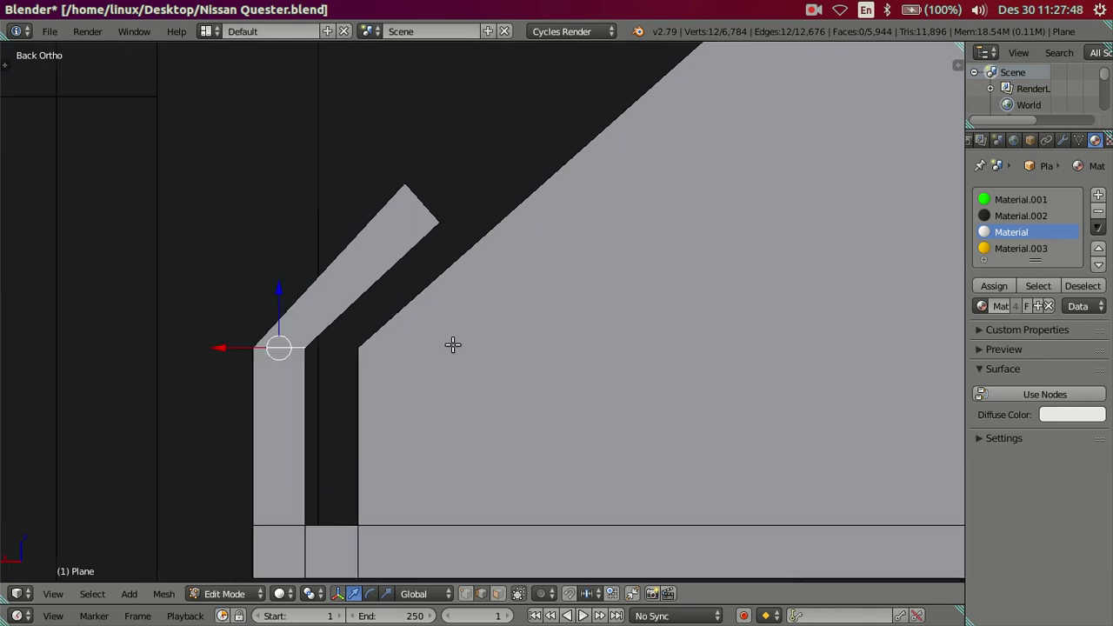
pyautogui.scroll(1, 452, 344)
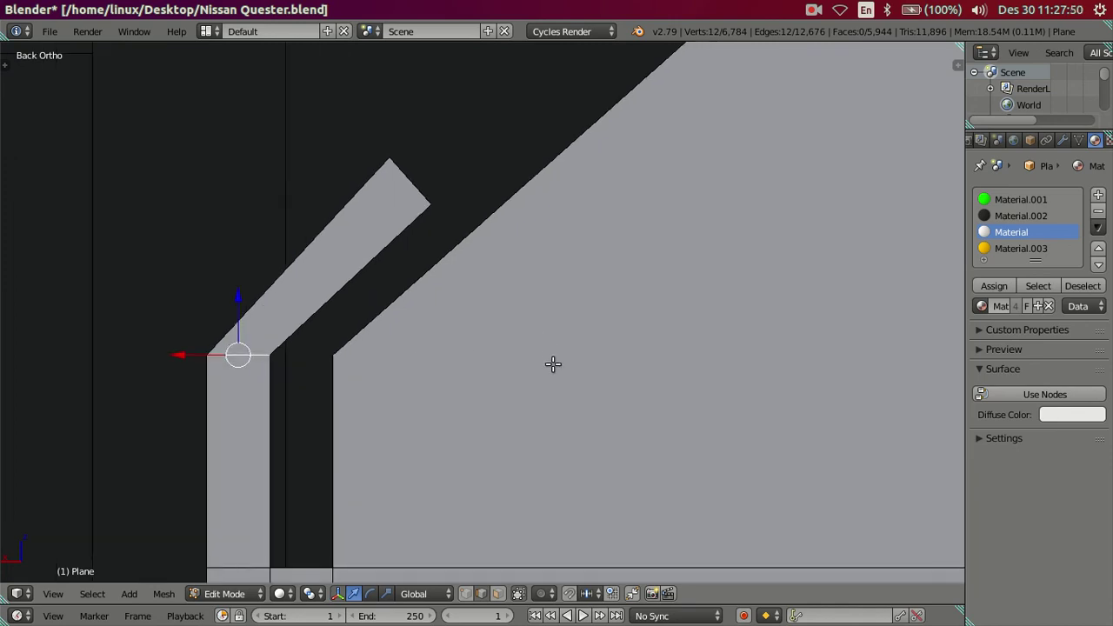
pyautogui.press('r')
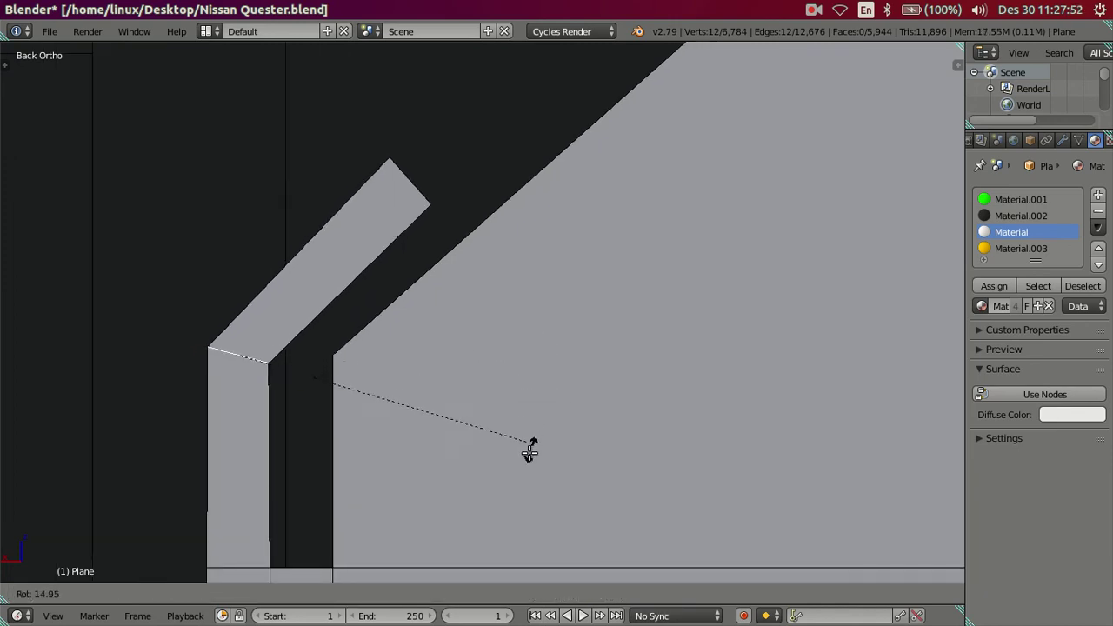
pyautogui.click(505, 500)
# Inspect the joint in wireframe and undo a trial move of the joint edge.
pyautogui.scroll(3, 331, 435)
pyautogui.moveTo(330, 435)
pyautogui.mouseDown(button='middle')
pyautogui.moveTo(483, 422)
pyautogui.moveTo(310, 385)
pyautogui.moveTo(264, 455)
pyautogui.moveTo(265, 390)
pyautogui.moveTo(299, 470)
pyautogui.mouseUp(button='middle')
pyautogui.press('z')
pyautogui.press('z')
pyautogui.moveTo(258, 220); pyautogui.dragTo(334, 396, button='right')
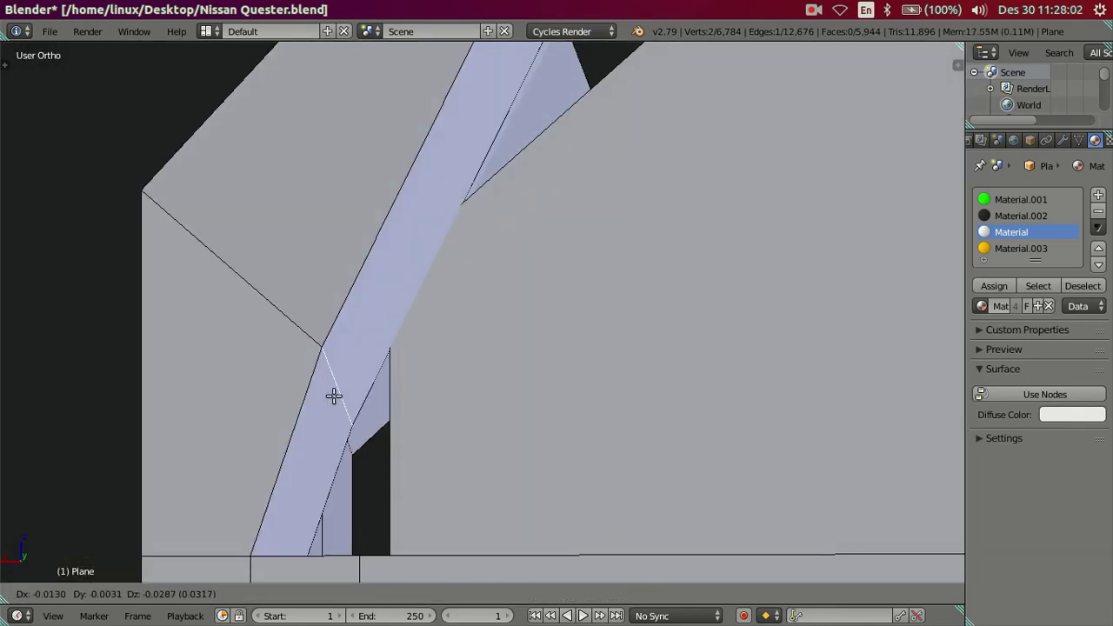
pyautogui.rightClick(323, 391)
pyautogui.hotkey('ctrl', 'z')
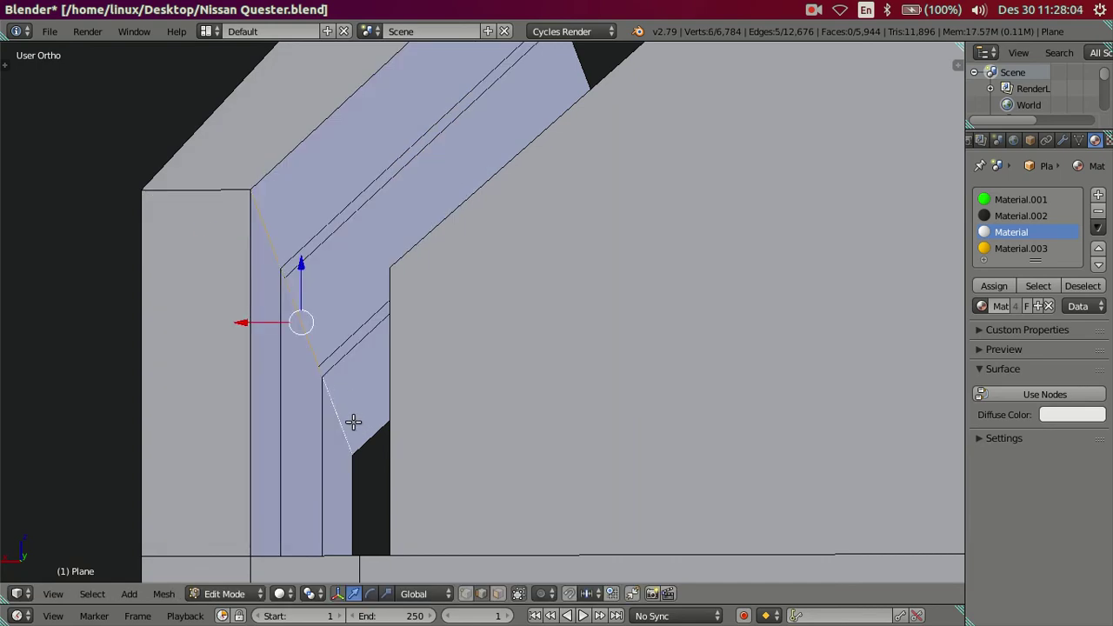
# From the back view, raise the corner vertex along the Z axis.
pyautogui.press('ctrl+KP_1')
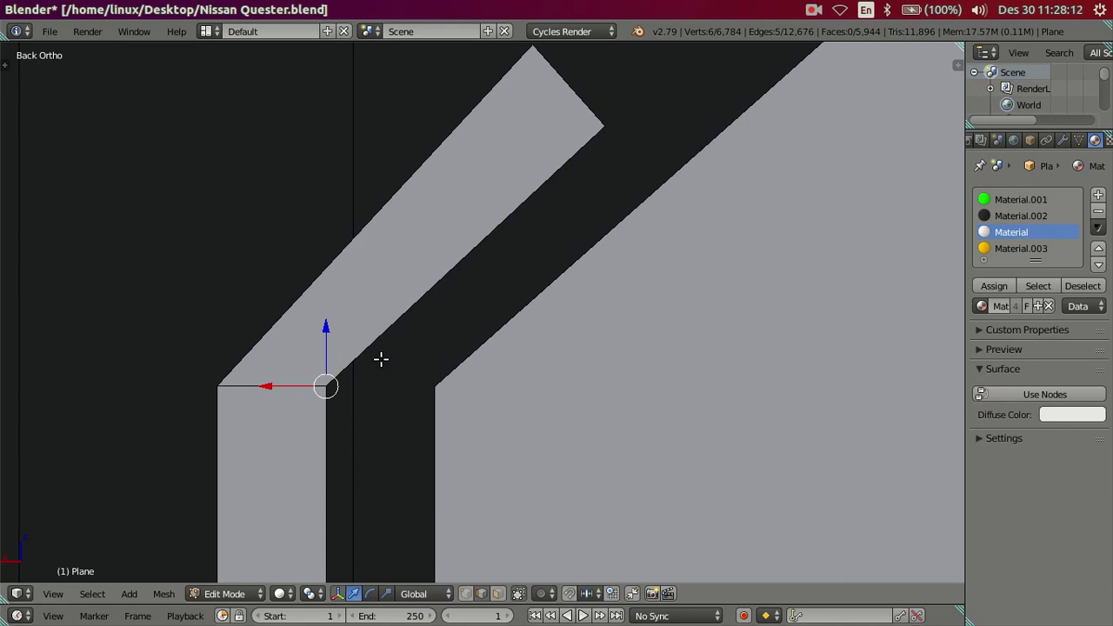
pyautogui.scroll(-2, 381, 359)
pyautogui.keyDown('shift'); pyautogui.moveTo(386, 329); pyautogui.dragTo(411, 270, button='middle'); pyautogui.keyUp('shift')
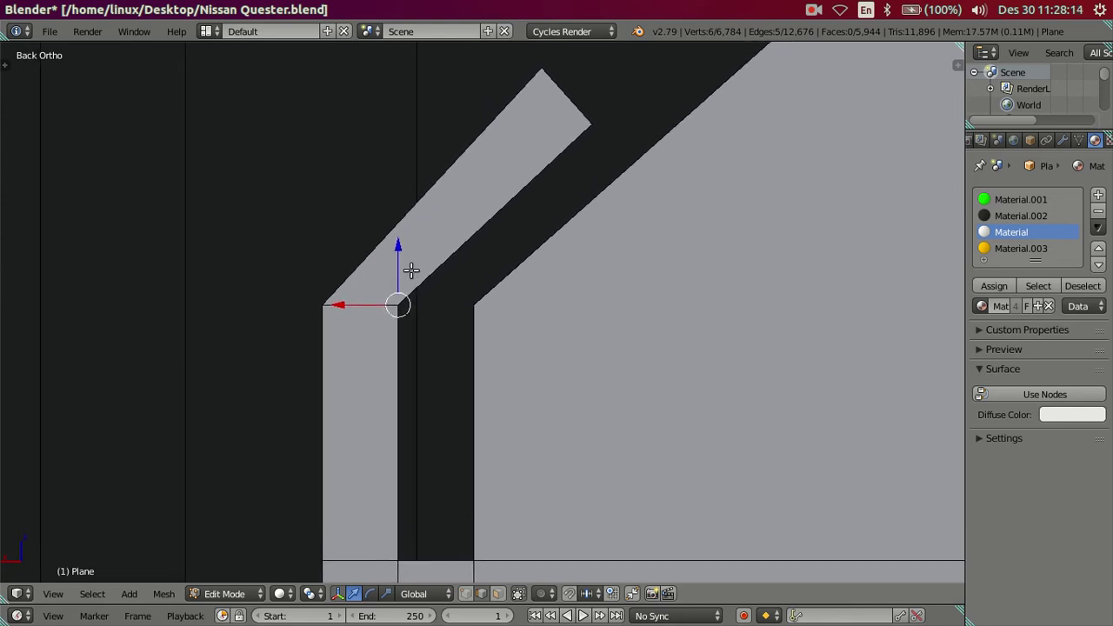
pyautogui.press('g')
pyautogui.press('z')
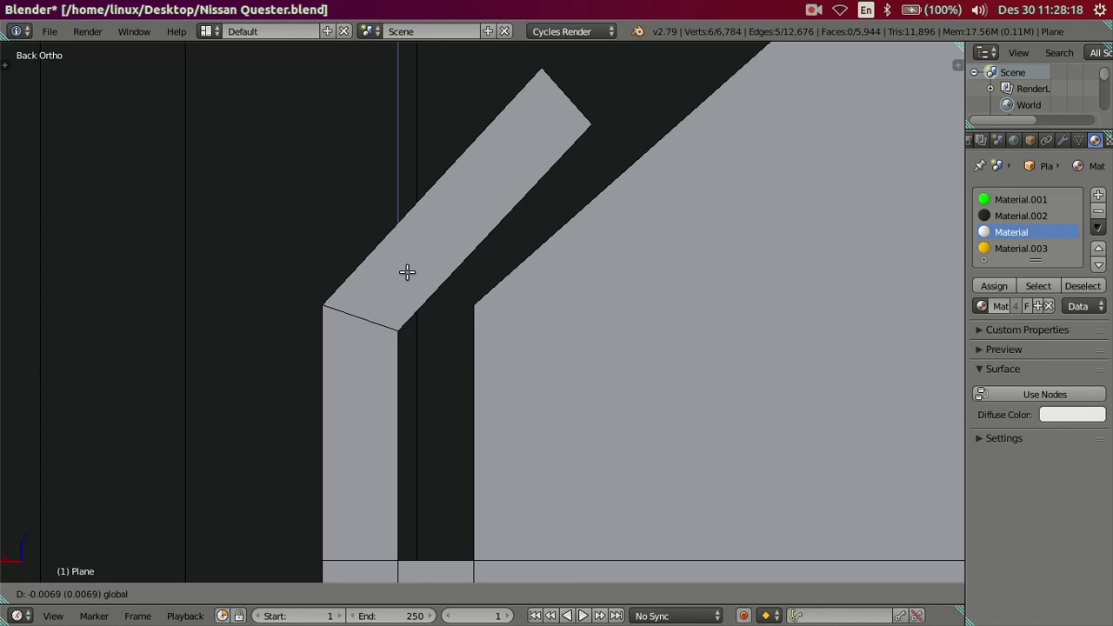
pyautogui.click(407, 272)
# Select the outer corner vertex and nudge it vertically along Z in back view.
pyautogui.moveTo(357, 288); pyautogui.dragTo(485, 402, button='middle')
pyautogui.click(485, 406)
pyautogui.keyDown('shift'); pyautogui.click(310, 302); pyautogui.keyUp('shift')
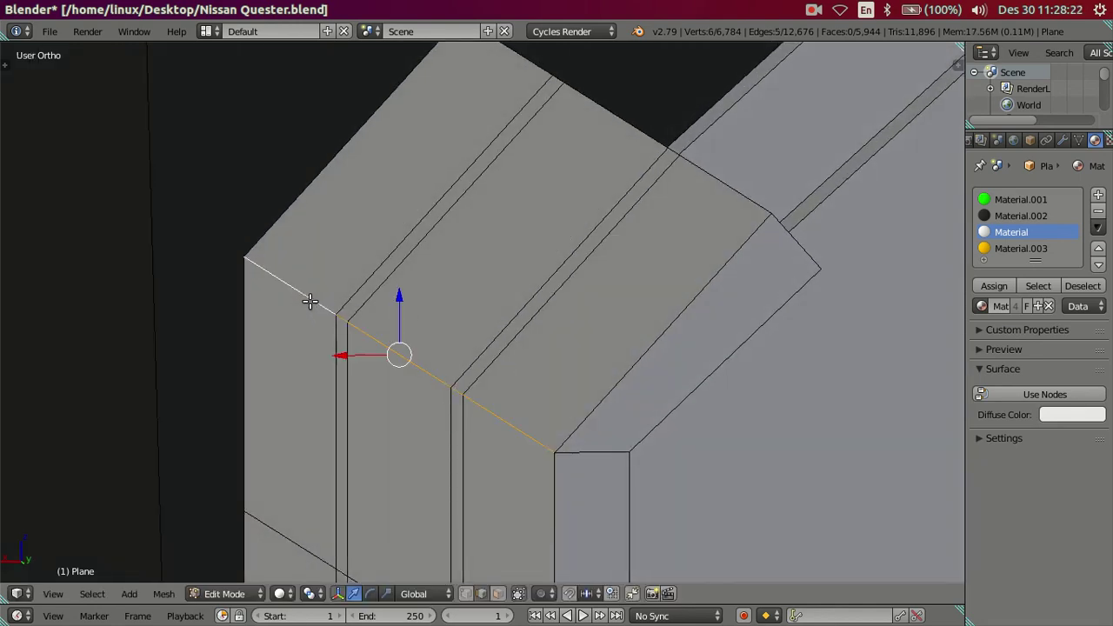
pyautogui.press('ctrl+KP_1')
pyautogui.press('g')
pyautogui.press('z')
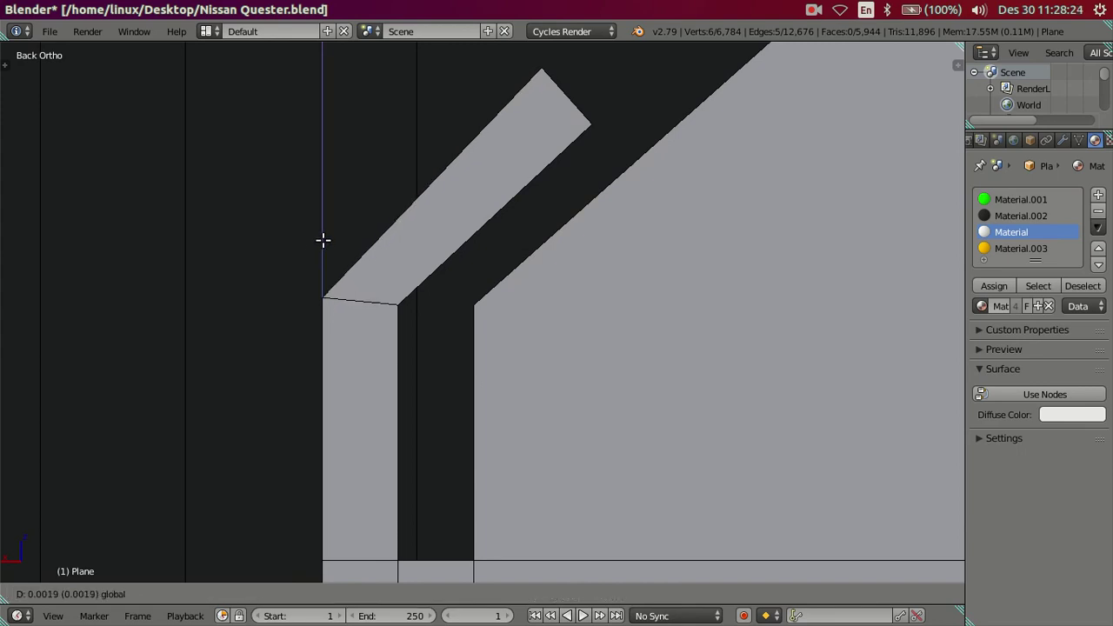
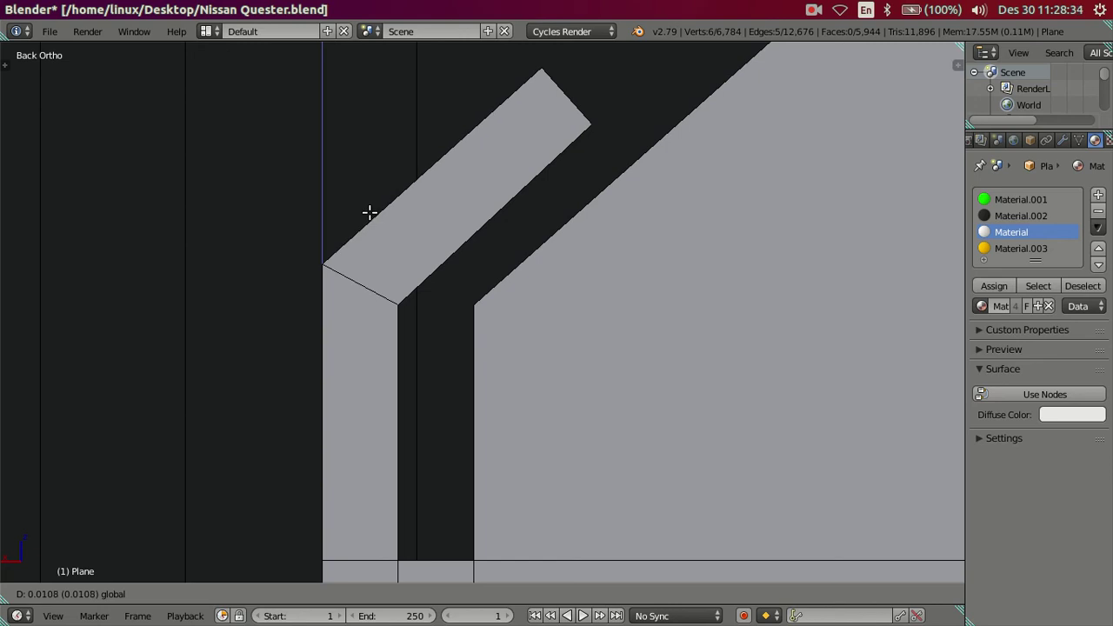
# Confirm the vertex move, clear the selection, and orbit away from the back view.
pyautogui.click(370, 212)
pyautogui.press('a')
pyautogui.scroll(-3, 397, 227)
pyautogui.moveTo(397, 241)
pyautogui.mouseDown(button='middle')
pyautogui.moveTo(400, 276)
pyautogui.moveTo(480, 353)
pyautogui.mouseUp(button='middle')
pyautogui.scroll(-3, 480, 353)
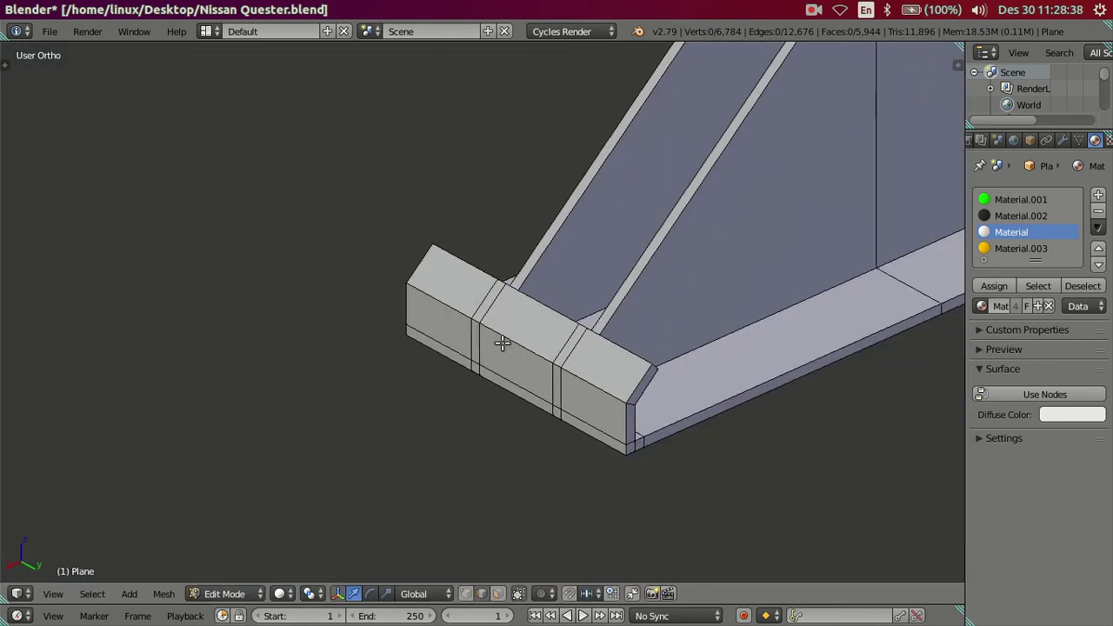
pyautogui.scroll(-2, 497, 348)
pyautogui.scroll(-3, 467, 391)
pyautogui.scroll(-3, 313, 365)
pyautogui.scroll(-3, 603, 340)
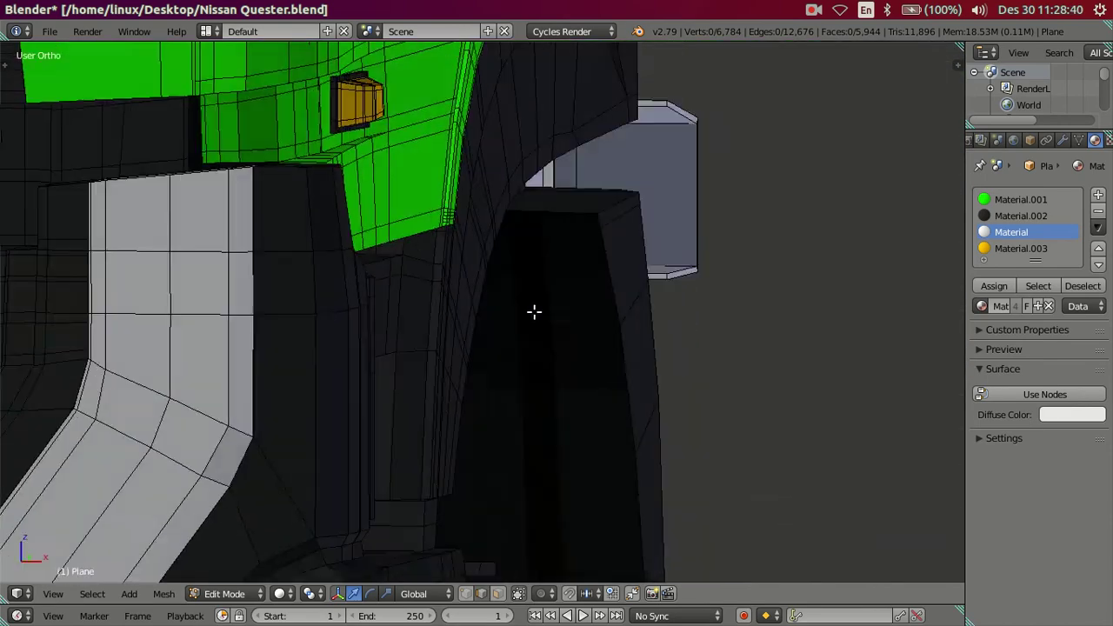
pyautogui.scroll(-3, 534, 310)
pyautogui.scroll(-3, 499, 318)
# Return to Object Mode and save the Nissan Quester file over the existing one.
pyautogui.press('Tab')
pyautogui.moveTo(632, 358)
pyautogui.mouseDown(button='middle')
pyautogui.moveTo(571, 374)
pyautogui.moveTo(581, 300)
pyautogui.mouseUp(button='middle')
pyautogui.rightClick(580, 300)
pyautogui.press('a')
pyautogui.moveTo(574, 346); pyautogui.dragTo(516, 339, button='middle')
pyautogui.scroll(2, 561, 330)
pyautogui.hotkey('ctrl', 's')
pyautogui.click(571, 329)
# Re-enter Edit Mode on the bracket mesh and reveal all hidden geometry with Alt+H.
pyautogui.moveTo(625, 354); pyautogui.dragTo(535, 323, button='middle')
pyautogui.scroll(3, 534, 348)
pyautogui.moveTo(533, 383)
pyautogui.mouseDown(button='middle')
pyautogui.moveTo(596, 455)
pyautogui.moveTo(666, 351)
pyautogui.moveTo(588, 327)
pyautogui.moveTo(552, 352)
pyautogui.moveTo(540, 396)
pyautogui.mouseUp(button='middle')
pyautogui.press('Tab')
pyautogui.scroll(2, 613, 286)
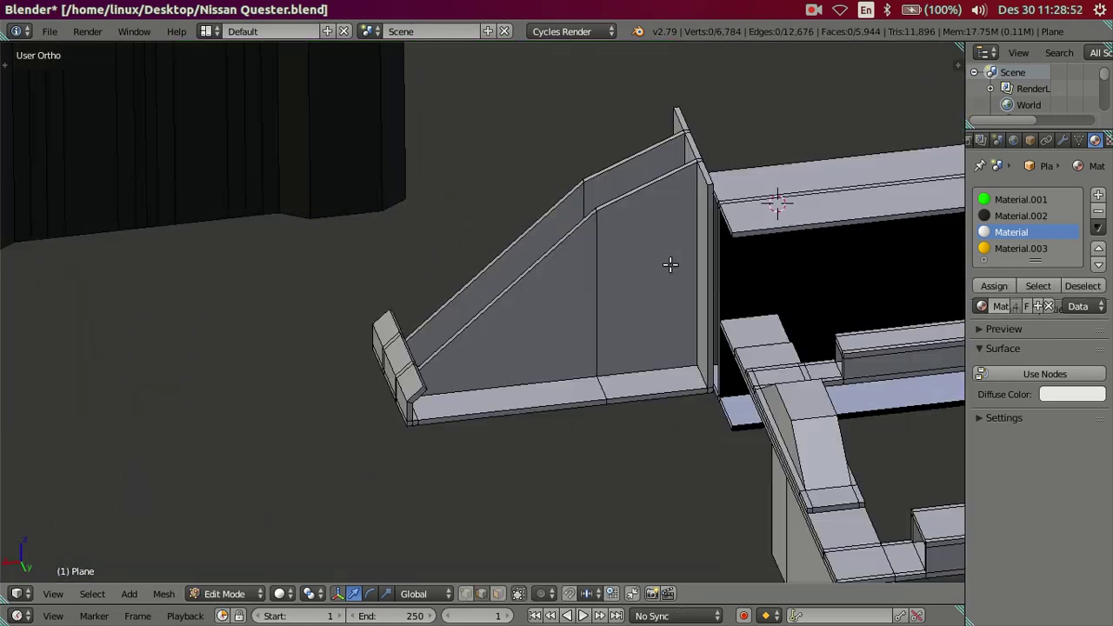
pyautogui.scroll(1, 658, 278)
pyautogui.scroll(1, 621, 316)
pyautogui.scroll(1, 467, 360)
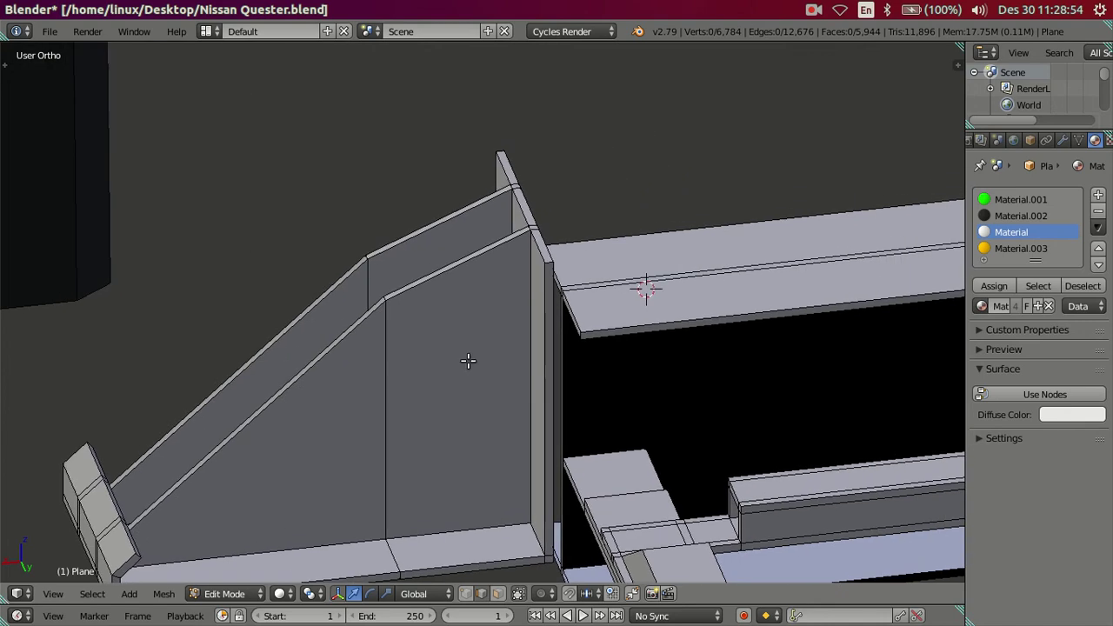
pyautogui.scroll(1, 496, 347)
pyautogui.scroll(1, 496, 347)
pyautogui.scroll(-2, 495, 347)
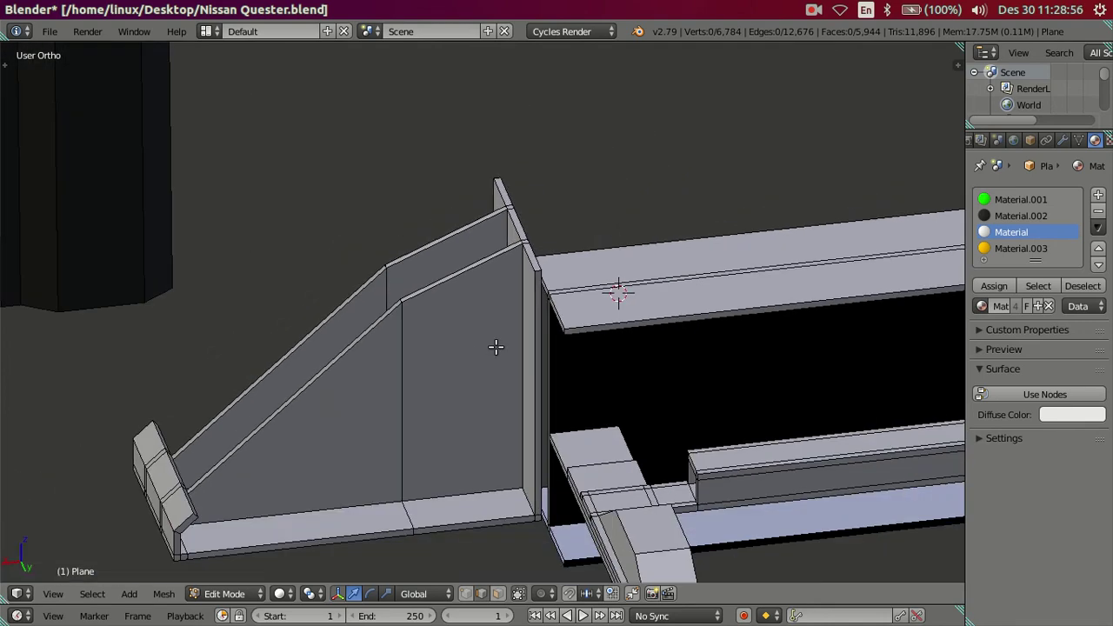
pyautogui.hotkey('alt', 'h')
# Select an edge of the revealed beam and inspect the bracket in wireframe.
pyautogui.rightClick(461, 274)
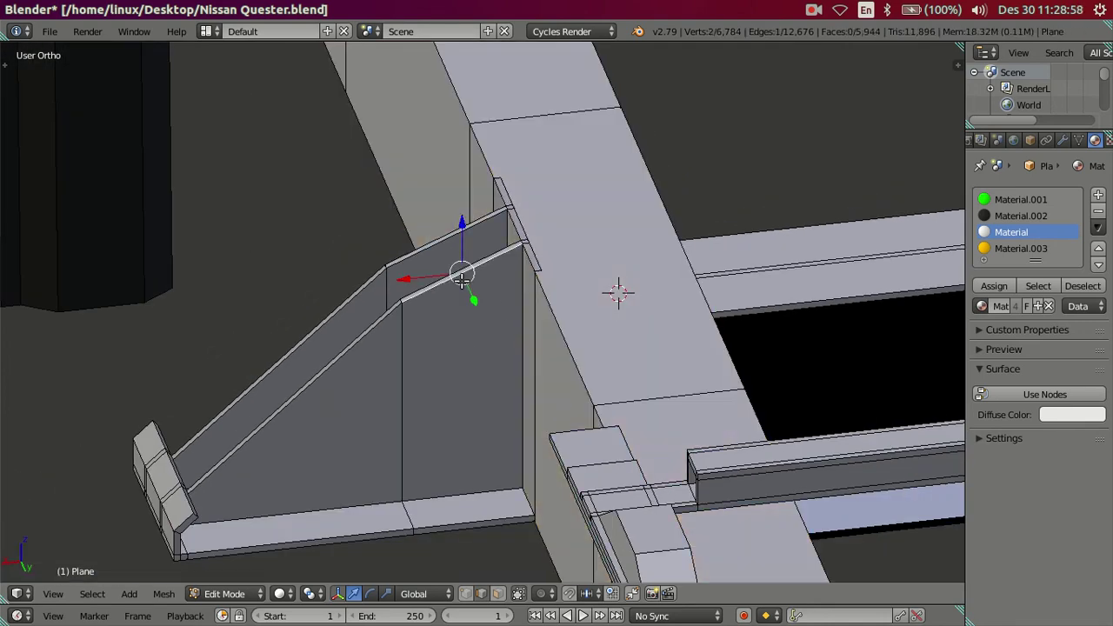
pyautogui.moveTo(522, 318)
pyautogui.mouseDown(button='middle')
pyautogui.moveTo(559, 327)
pyautogui.moveTo(529, 345)
pyautogui.moveTo(527, 334)
pyautogui.mouseUp(button='middle')
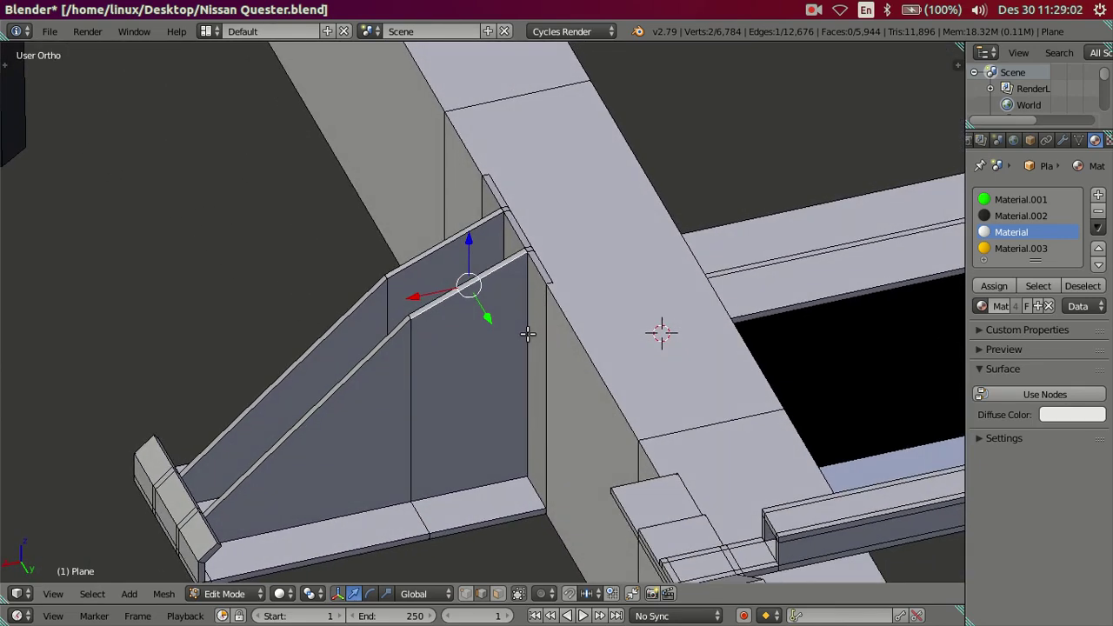
pyautogui.press('a')
pyautogui.scroll(2, 533, 371)
pyautogui.scroll(-1, 545, 389)
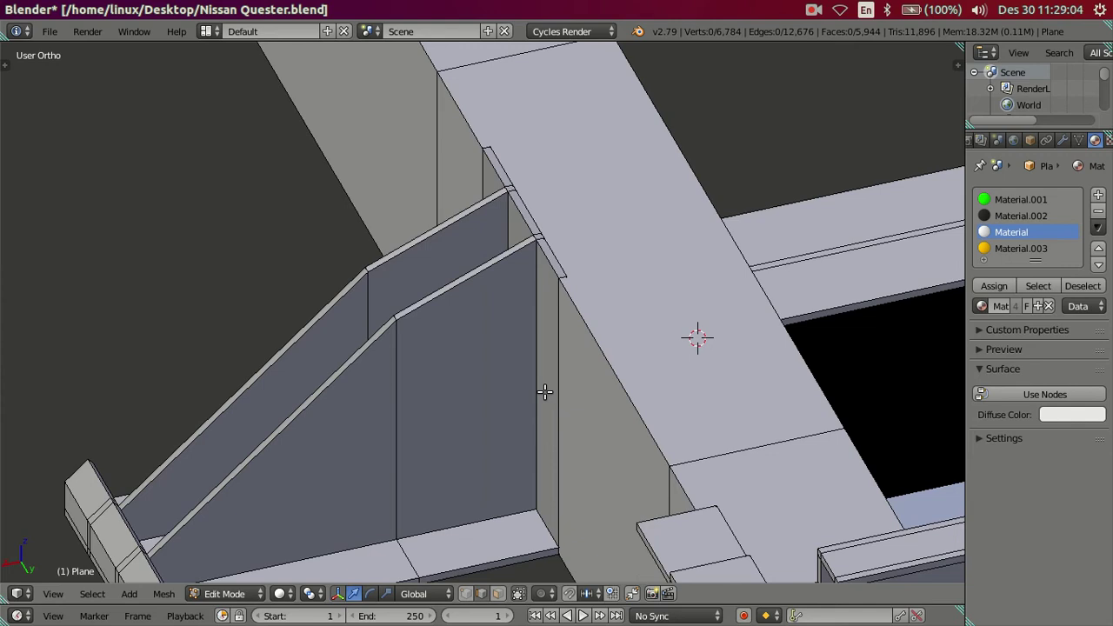
pyautogui.press('z')
pyautogui.press('z')
# Select the linked top plank and hide it.
pyautogui.rightClick(628, 407)
pyautogui.press('l')
pyautogui.press('h')
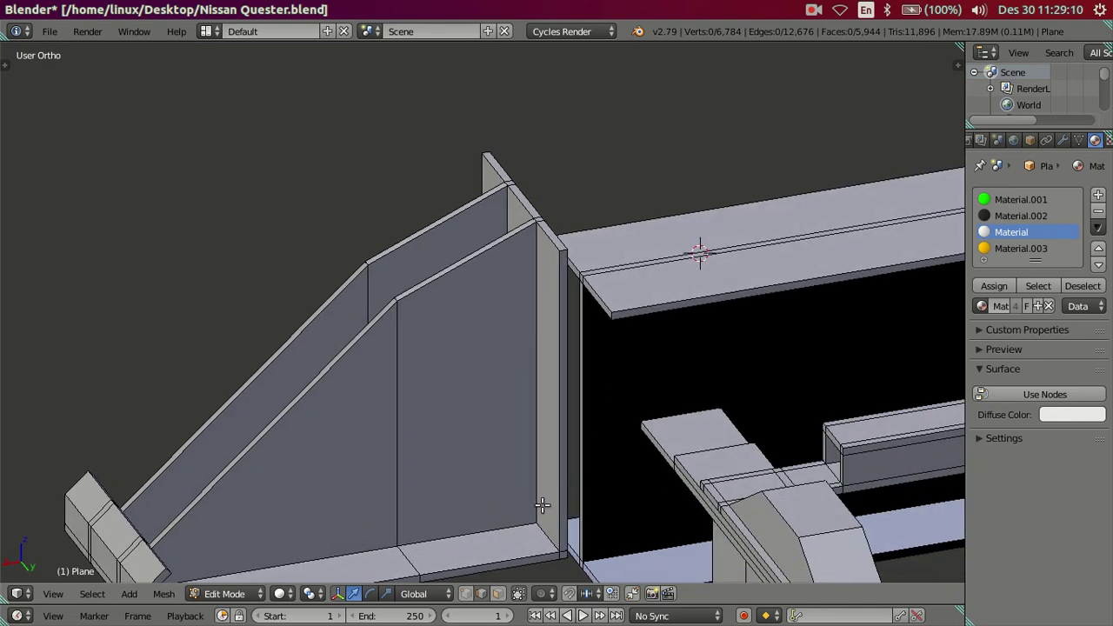
pyautogui.keyDown('shift'); pyautogui.scroll(-3, 542, 505); pyautogui.keyUp('shift')
# In wireframe, pick several edges of the bracket wall, then clear them.
pyautogui.press('z')
pyautogui.press('z')
pyautogui.moveTo(541, 474); pyautogui.dragTo(552, 322, button='middle')
pyautogui.keyDown('alt'); pyautogui.rightClick(551, 331); pyautogui.keyUp('alt')
pyautogui.moveTo(539, 370)
pyautogui.mouseDown(button='middle')
pyautogui.moveTo(576, 507)
pyautogui.moveTo(530, 258)
pyautogui.mouseUp(button='middle')
pyautogui.keyDown('shift'); pyautogui.rightClick(547, 105); pyautogui.keyUp('shift')
pyautogui.moveTo(530, 112); pyautogui.dragTo(560, 169, button='middle')
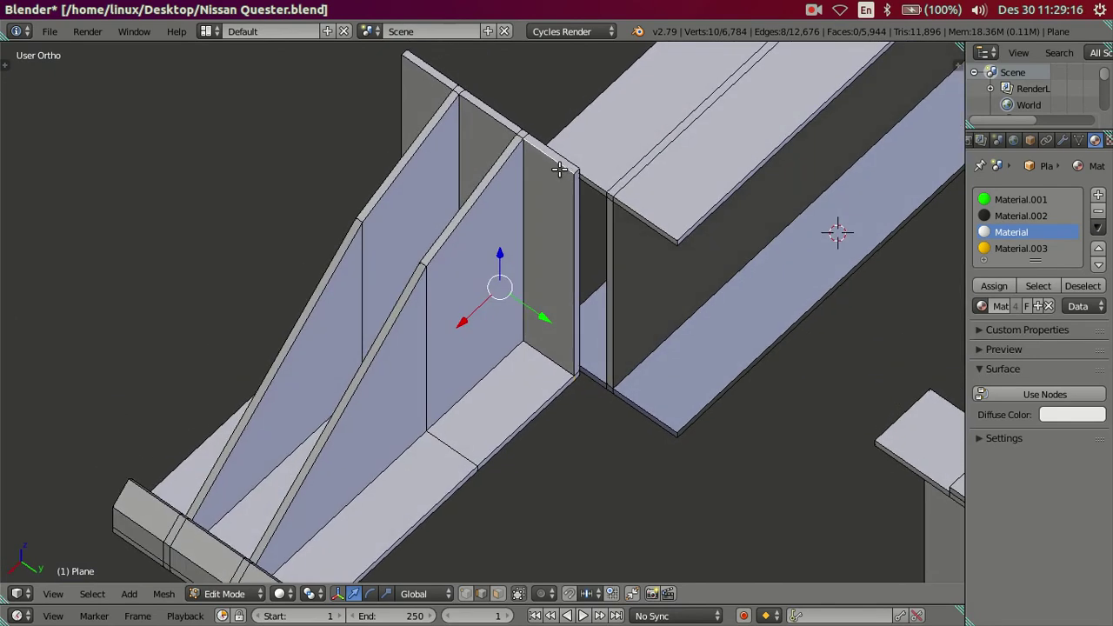
pyautogui.keyDown('shift'); pyautogui.rightClick(484, 117); pyautogui.keyUp('shift')
pyautogui.keyDown('shift'); pyautogui.rightClick(400, 107); pyautogui.keyUp('shift')
pyautogui.keyDown('shift'); pyautogui.rightClick(566, 266); pyautogui.keyUp('shift')
pyautogui.keyDown('shift'); pyautogui.rightClick(431, 111); pyautogui.keyUp('shift')
pyautogui.moveTo(462, 173)
pyautogui.mouseDown(button='middle')
pyautogui.moveTo(529, 218)
pyautogui.moveTo(510, 235)
pyautogui.mouseUp(button='middle')
pyautogui.press('a')
# Toggle limit-selection-to-visible and select the linked upright beam piece.
pyautogui.scroll(2, 567, 348)
pyautogui.scroll(2, 566, 348)
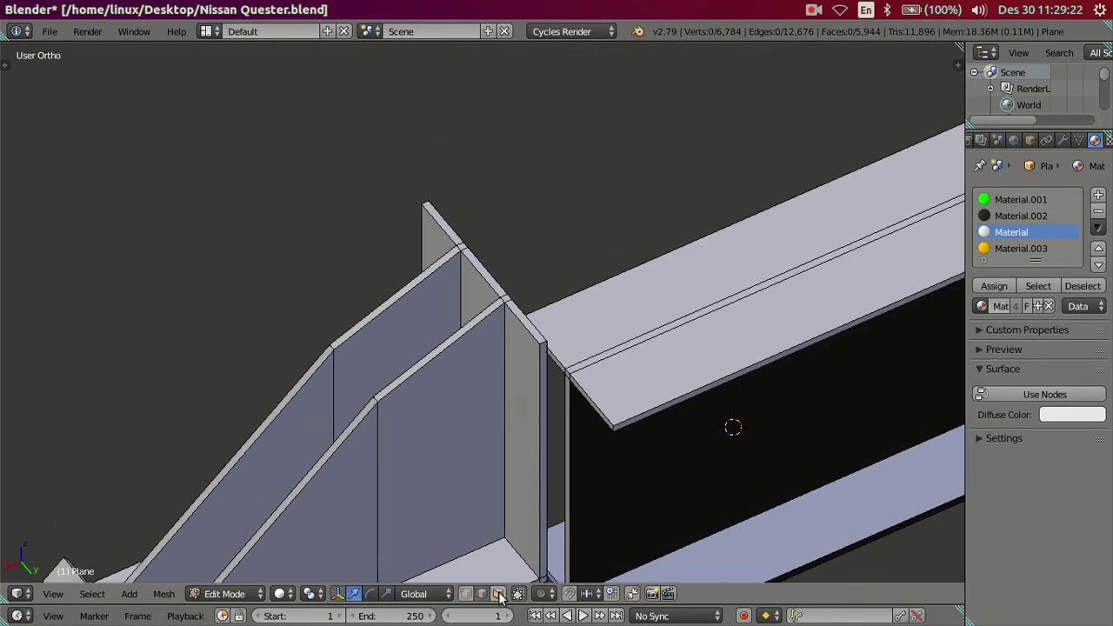
pyautogui.click(500, 596)
pyautogui.scroll(3, 571, 343)
pyautogui.press('l')
pyautogui.scroll(2, 530, 300)
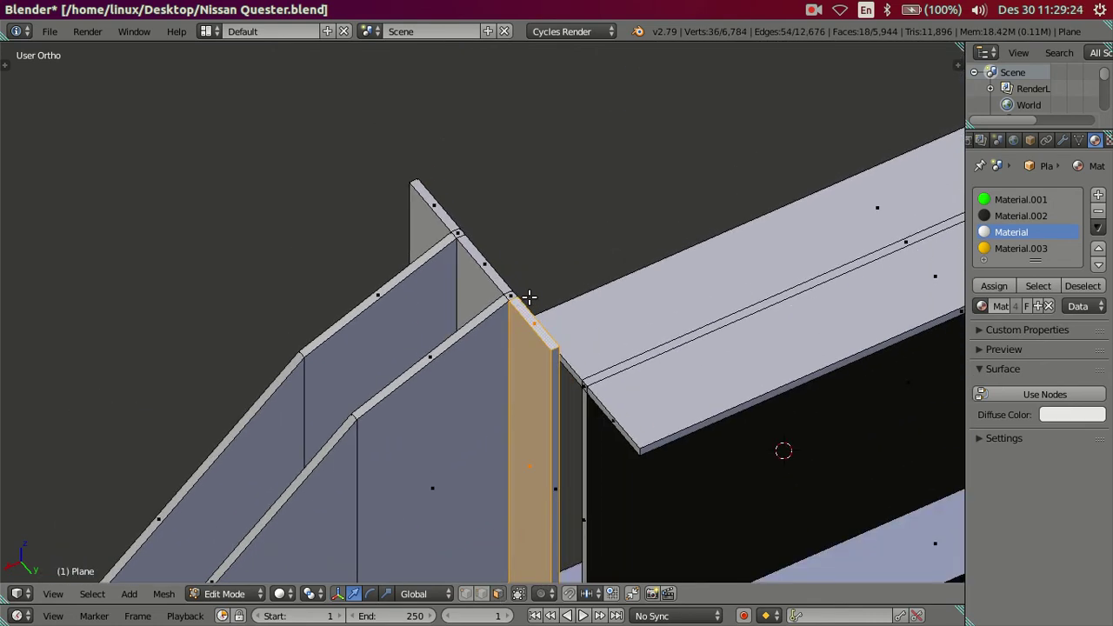
pyautogui.scroll(2, 529, 300)
pyautogui.press('a')
pyautogui.press('l')
# In wireframe, reduce the beam selection to its outline edges, dropping the diagonals.
pyautogui.press('z')
pyautogui.moveTo(578, 278)
pyautogui.mouseDown(button='middle')
pyautogui.moveTo(582, 340)
pyautogui.moveTo(566, 330)
pyautogui.moveTo(514, 564)
pyautogui.mouseUp(button='middle')
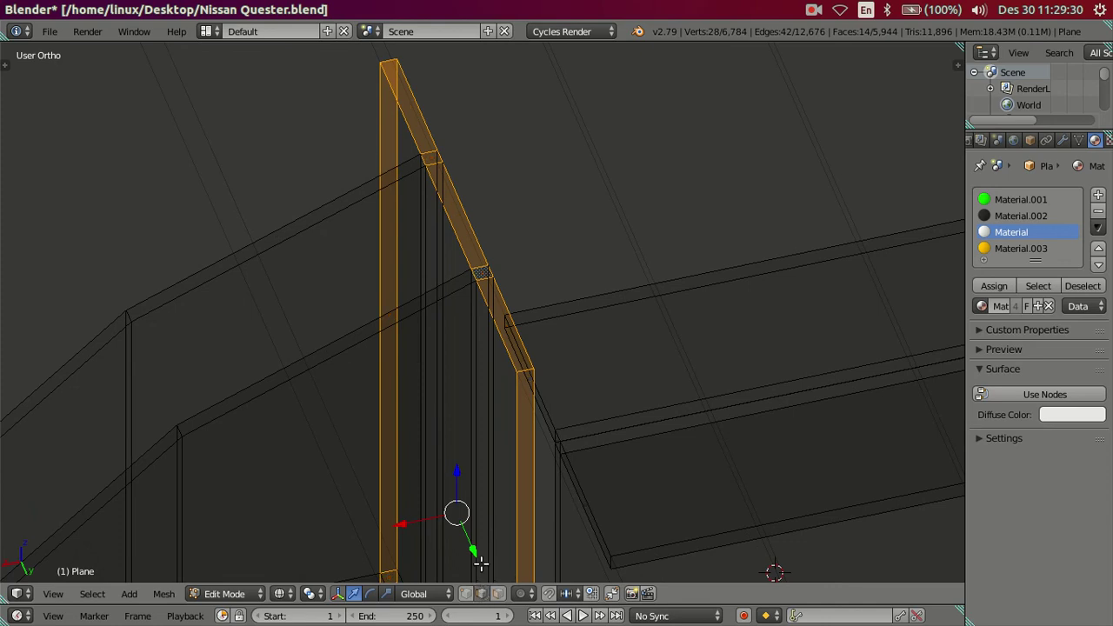
pyautogui.scroll(3, 553, 423)
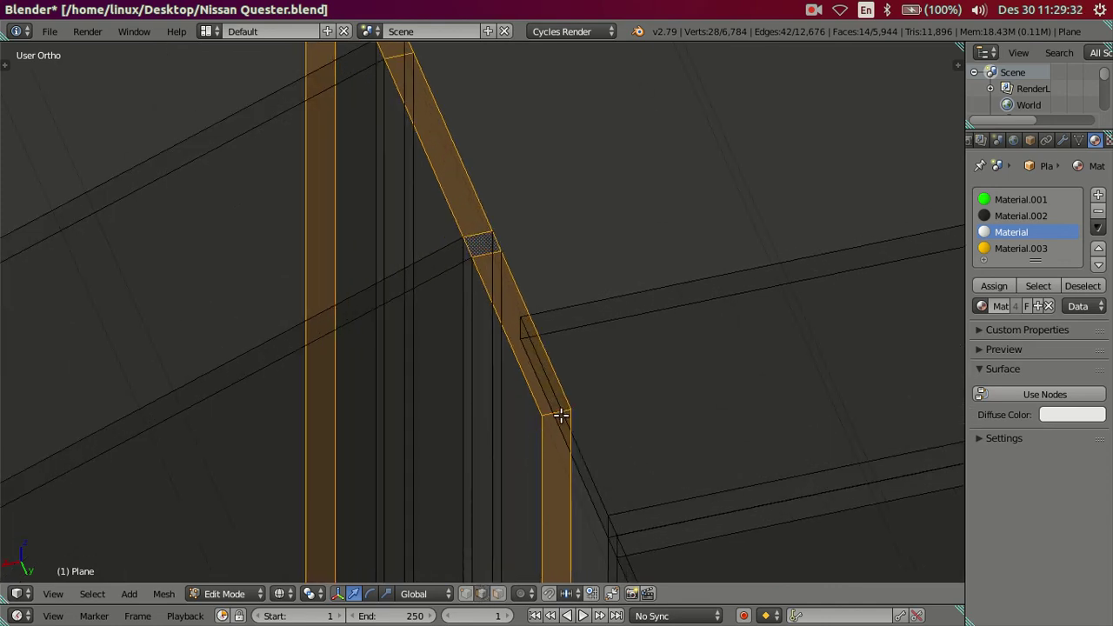
pyautogui.hotkey('ctrl', 'Tab')
pyautogui.keyDown('alt'); pyautogui.keyDown('shift'); pyautogui.click(564, 384); pyautogui.keyUp('shift'); pyautogui.keyUp('alt')
pyautogui.scroll(-2, 561, 417)
pyautogui.scroll(-2, 553, 431)
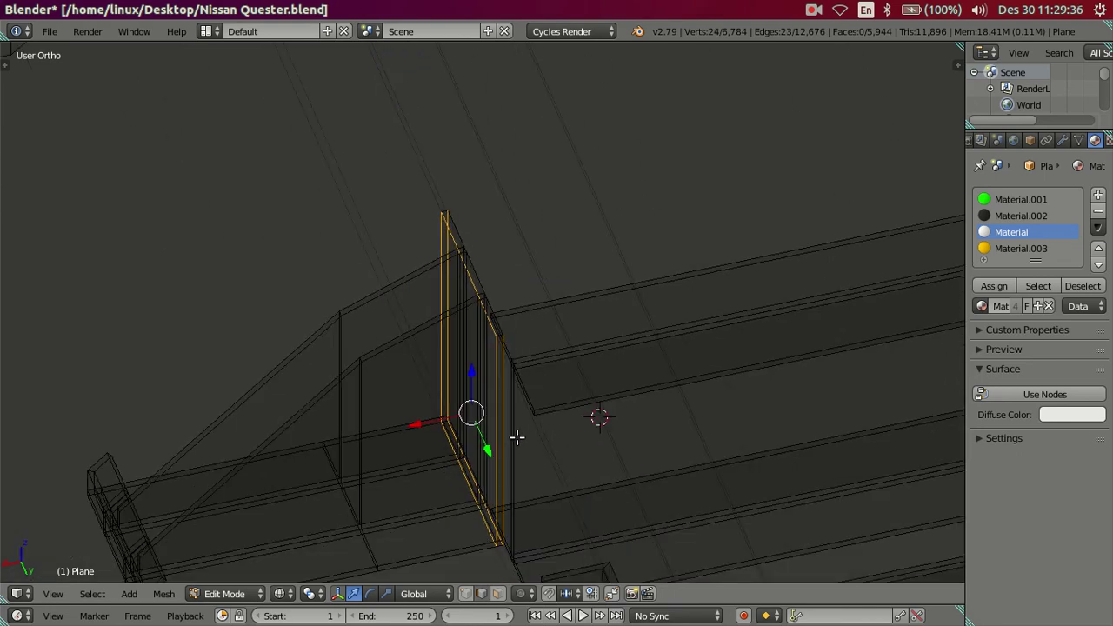
pyautogui.scroll(3, 512, 448)
pyautogui.scroll(2, 518, 462)
# Trim the post selection down to its vertical edges and return to solid shading.
pyautogui.moveTo(519, 462)
pyautogui.mouseDown(button='middle')
pyautogui.moveTo(544, 363)
pyautogui.moveTo(541, 393)
pyautogui.mouseUp(button='middle')
pyautogui.keyDown('alt'); pyautogui.keyDown('shift'); pyautogui.click(542, 392); pyautogui.keyUp('shift'); pyautogui.keyUp('alt')
pyautogui.scroll(-1, 470, 280)
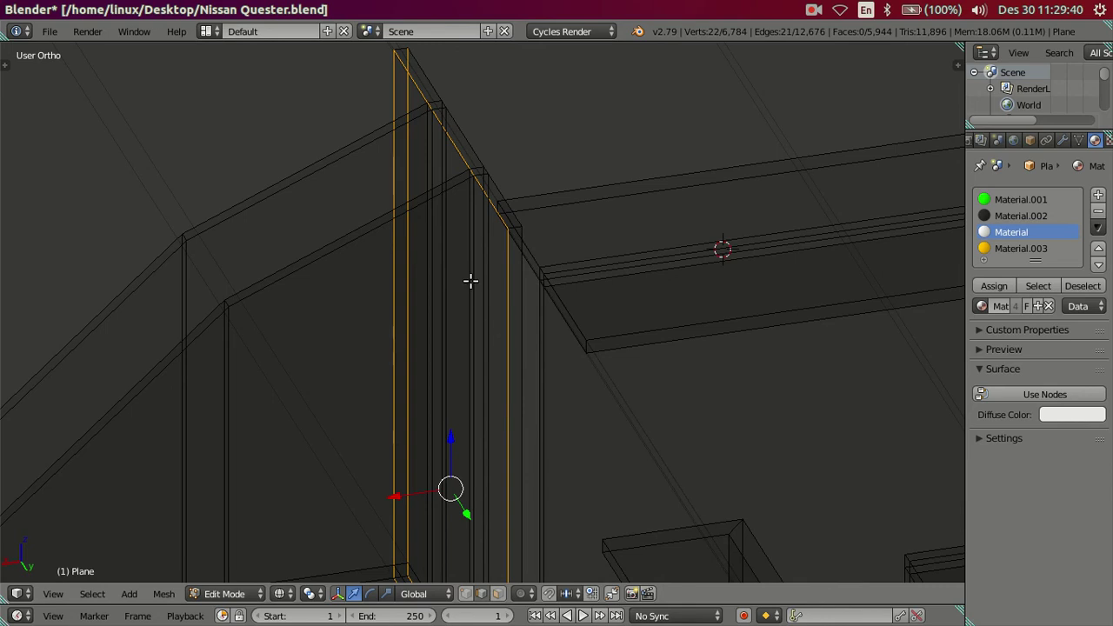
pyautogui.keyDown('alt'); pyautogui.keyDown('shift'); pyautogui.click(414, 186); pyautogui.keyUp('shift'); pyautogui.keyUp('alt')
pyautogui.moveTo(410, 172)
pyautogui.mouseDown(button='middle')
pyautogui.moveTo(470, 377)
pyautogui.moveTo(485, 184)
pyautogui.moveTo(494, 378)
pyautogui.moveTo(529, 356)
pyautogui.moveTo(510, 326)
pyautogui.moveTo(518, 366)
pyautogui.mouseUp(button='middle')
pyautogui.scroll(2, 493, 379)
pyautogui.keyDown('alt'); pyautogui.keyDown('shift'); pyautogui.click(520, 429); pyautogui.keyUp('shift'); pyautogui.keyUp('alt')
pyautogui.scroll(-2, 537, 373)
pyautogui.press('z')
pyautogui.scroll(1, 580, 342)
pyautogui.scroll(-2, 580, 342)
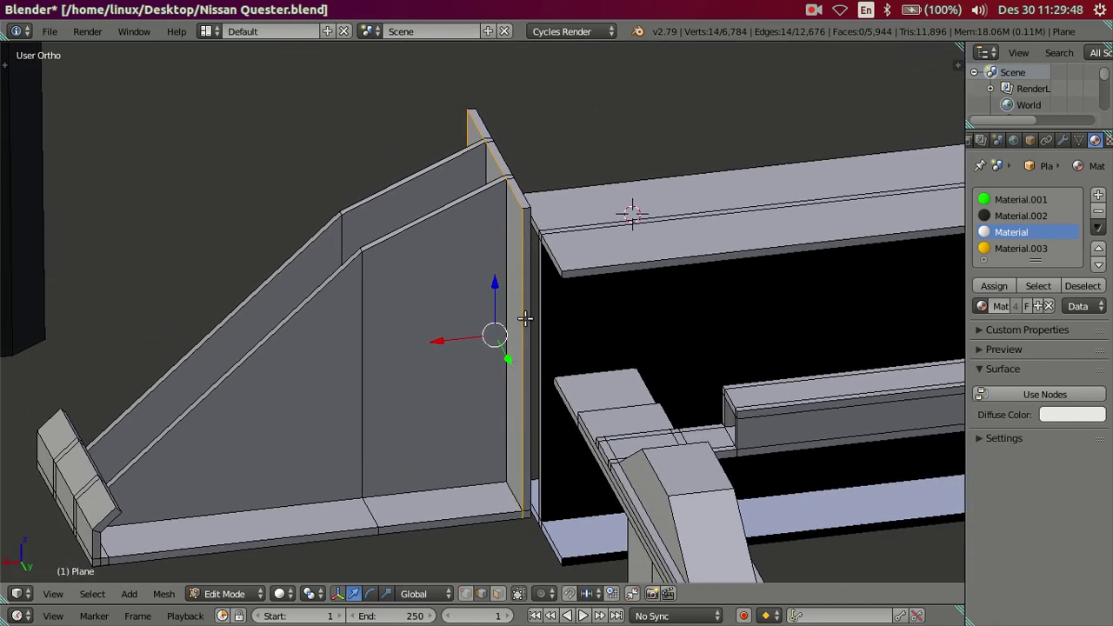
# Try extruding the wall edges along X, then cancel the extrusion.
pyautogui.press('e')
pyautogui.press('x')
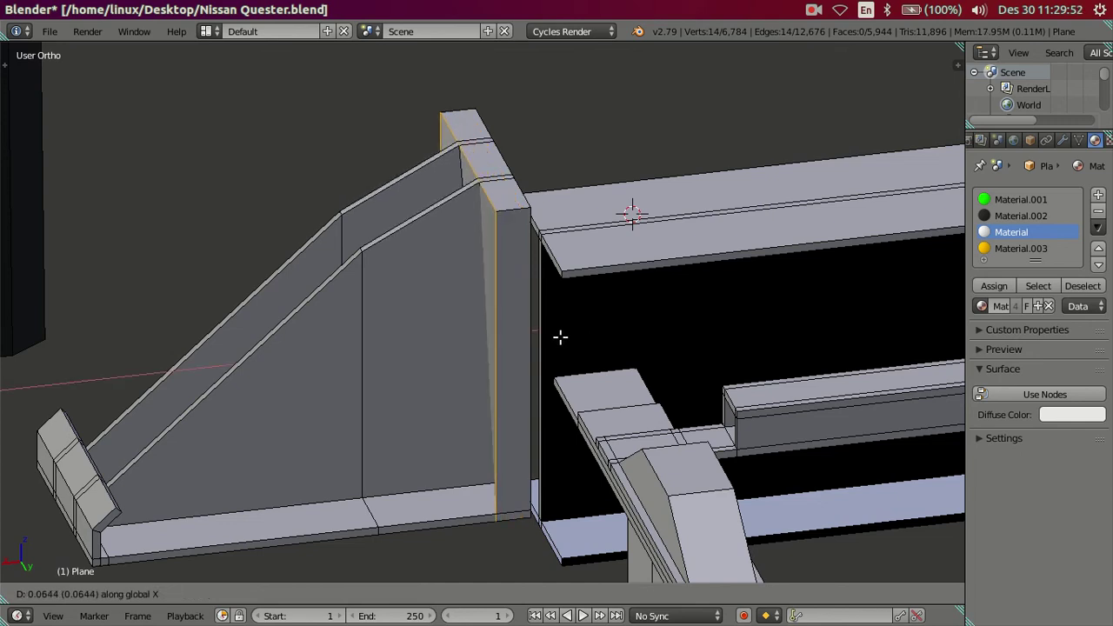
pyautogui.rightClick(561, 335)
pyautogui.press('z')
pyautogui.scroll(2, 570, 356)
pyautogui.press('z')
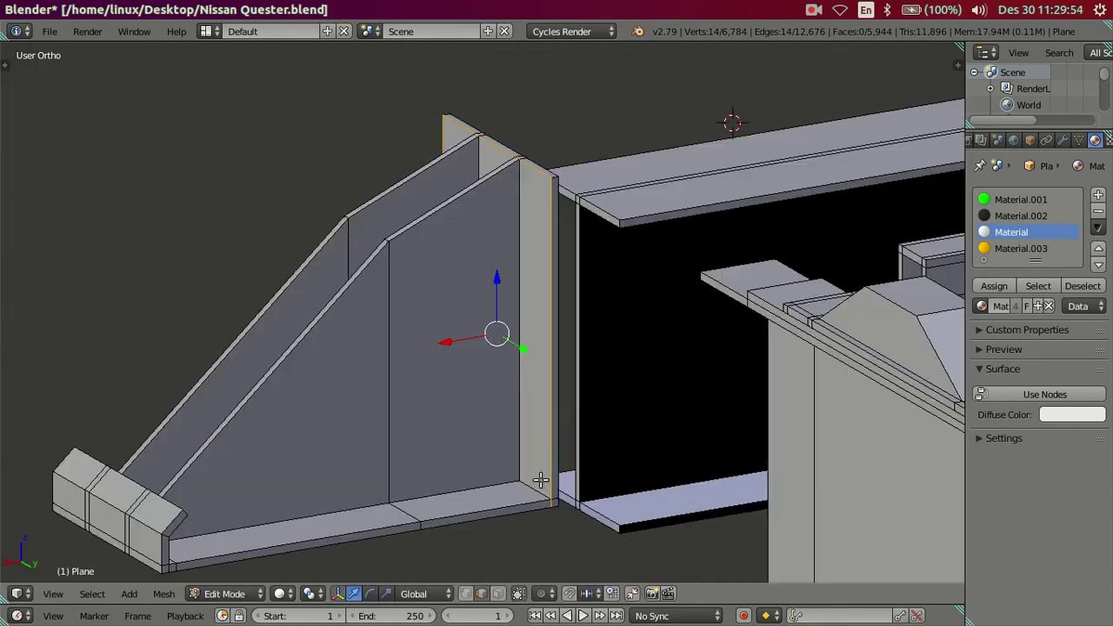
pyautogui.scroll(3, 535, 496)
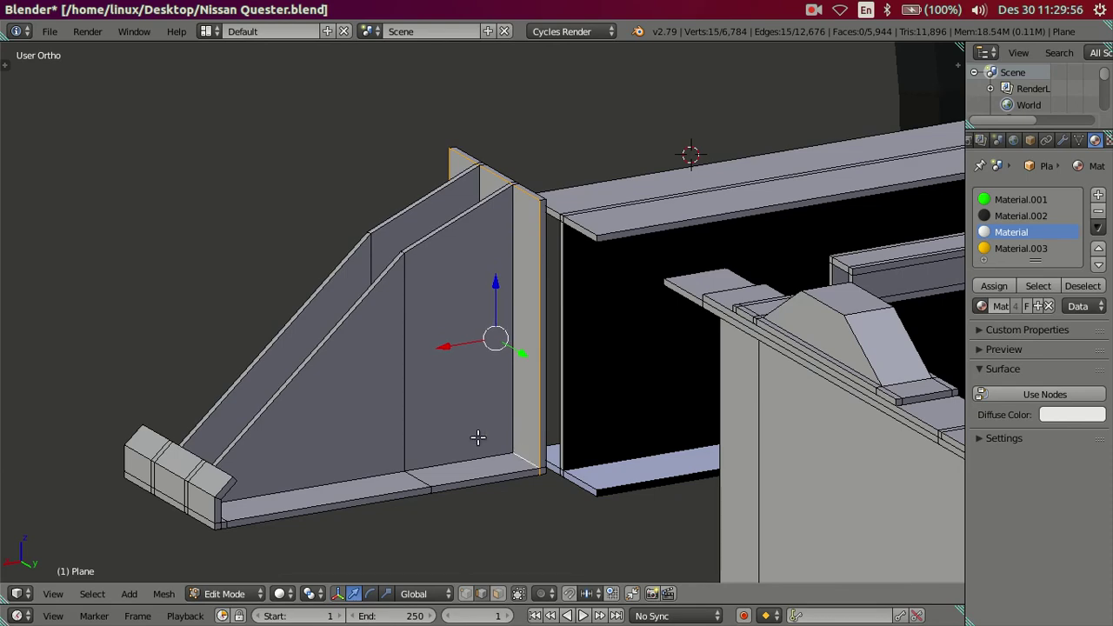
# Add bracket vertices and move the bracket edge along X flush against the rail.
pyautogui.moveTo(479, 505); pyautogui.dragTo(534, 402, button='middle')
pyautogui.keyDown('shift'); pyautogui.rightClick(502, 420); pyautogui.keyUp('shift')
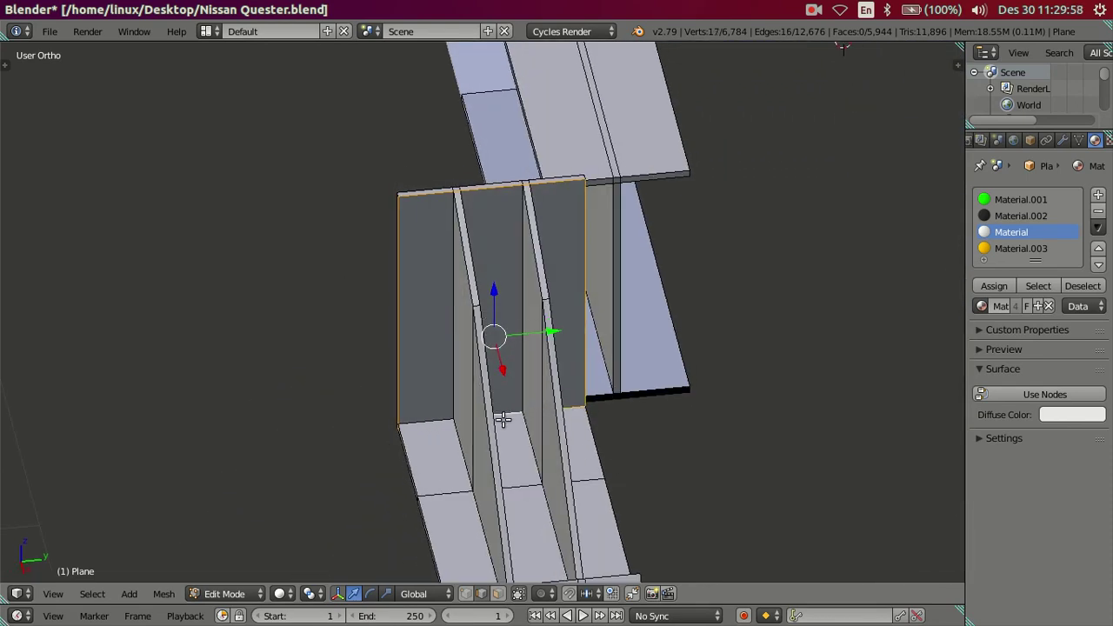
pyautogui.keyDown('shift'); pyautogui.rightClick(419, 421); pyautogui.keyUp('shift')
pyautogui.moveTo(614, 391); pyautogui.dragTo(439, 348, button='middle')
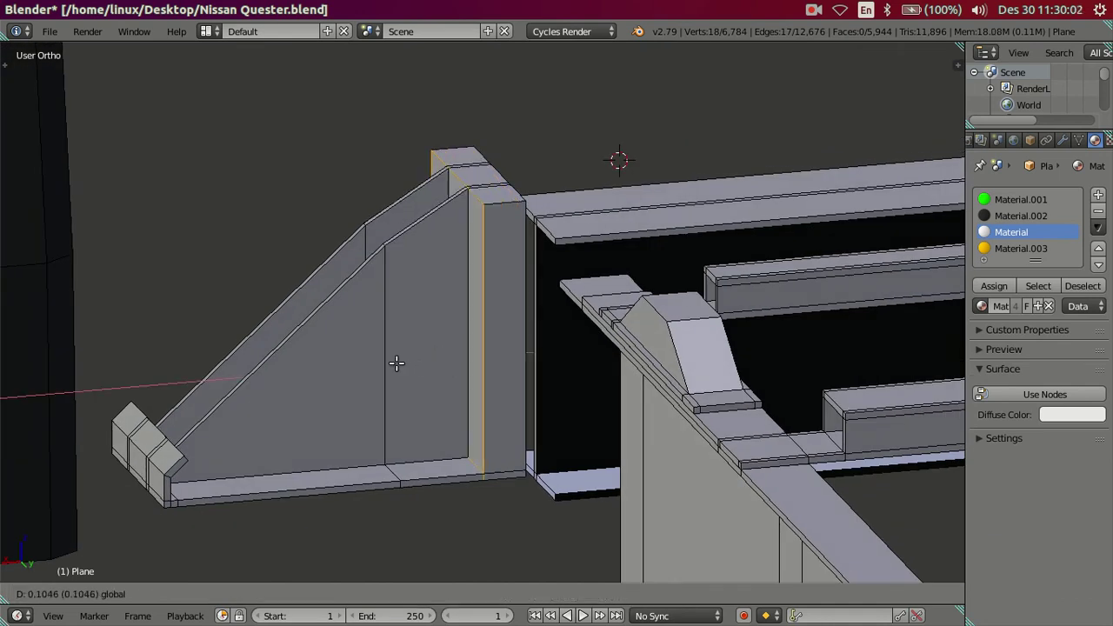
pyautogui.moveTo(386, 365); pyautogui.dragTo(565, 372, button='middle')
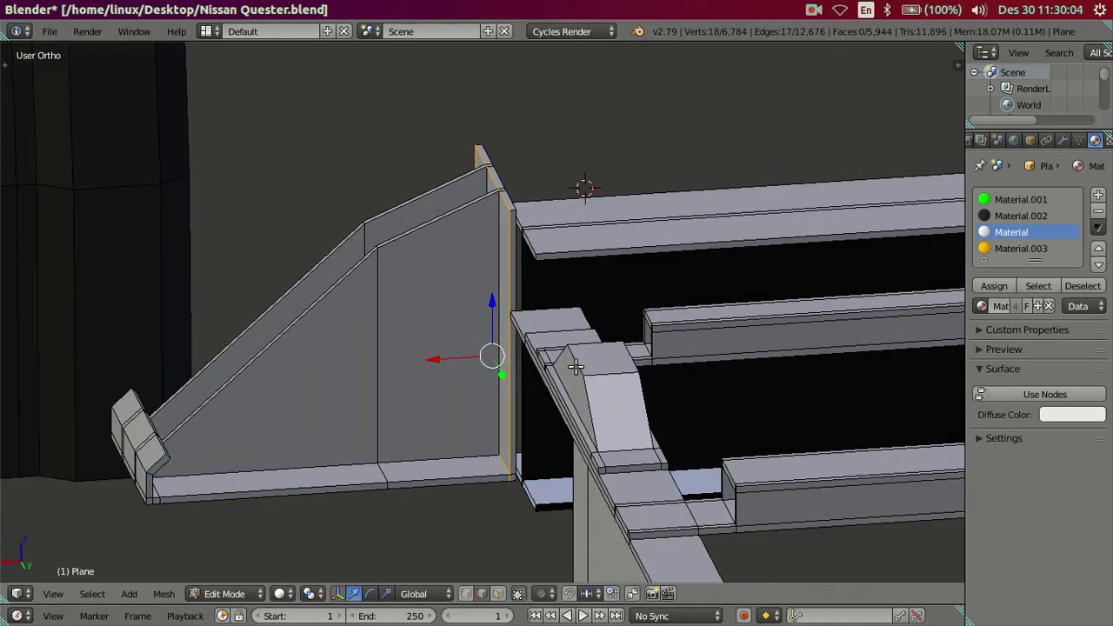
pyautogui.press('g')
pyautogui.press('x')
pyautogui.write('.02')
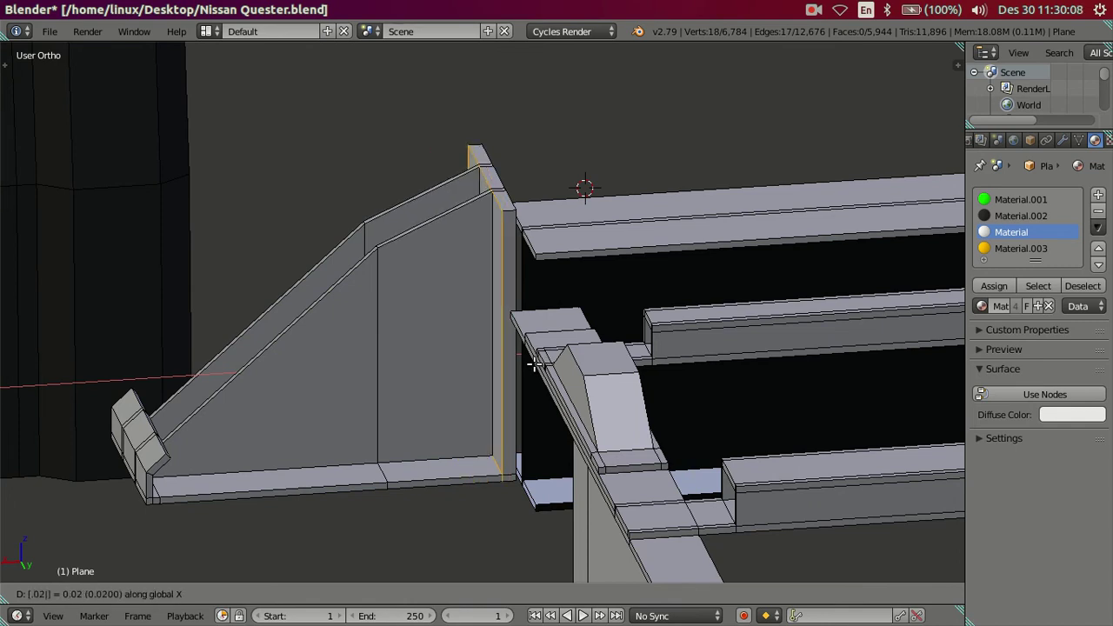
pyautogui.click(516, 339)
# Select the pillar's face loop and switch to edge mode, keeping only pillar edges.
pyautogui.press('a')
pyautogui.scroll(2, 504, 283)
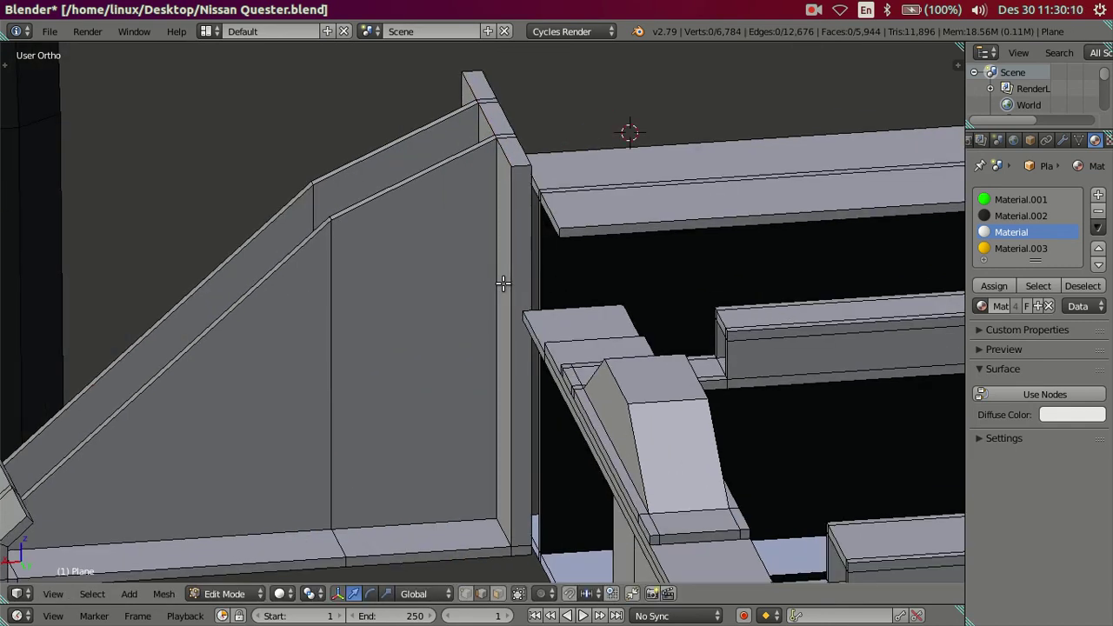
pyautogui.scroll(1, 515, 195)
pyautogui.scroll(1, 540, 263)
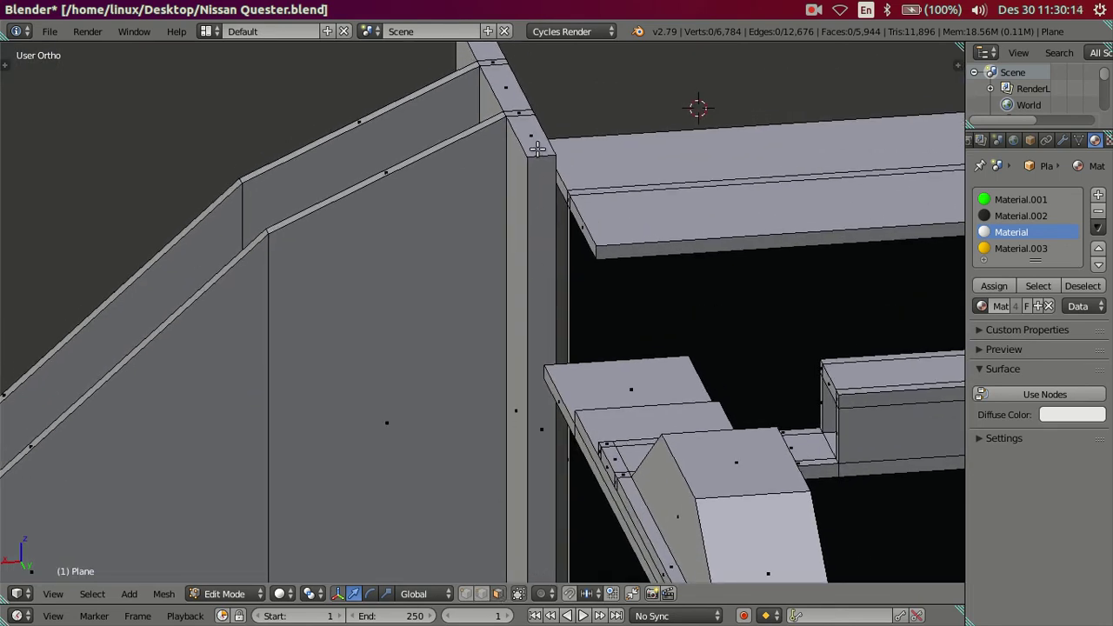
pyautogui.keyDown('alt'); pyautogui.rightClick(539, 155); pyautogui.keyUp('alt')
pyautogui.hotkey('ctrl', 'Tab')
pyautogui.click(567, 241)
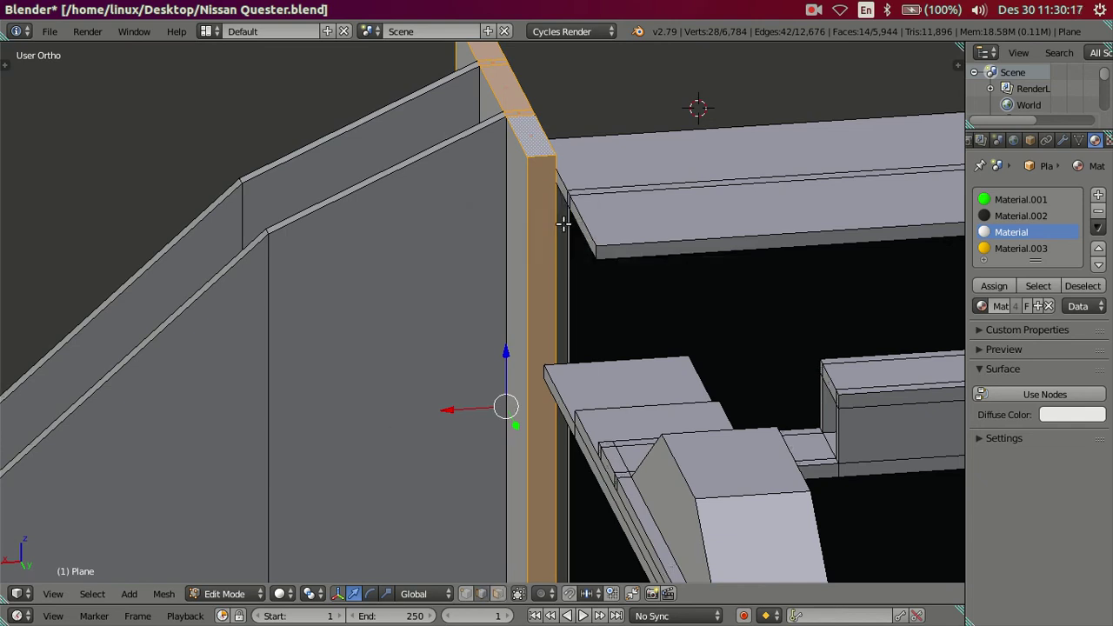
pyautogui.keyDown('alt'); pyautogui.rightClick(535, 168); pyautogui.keyUp('alt')
pyautogui.keyDown('shift'); pyautogui.rightClick(523, 199); pyautogui.keyUp('shift')
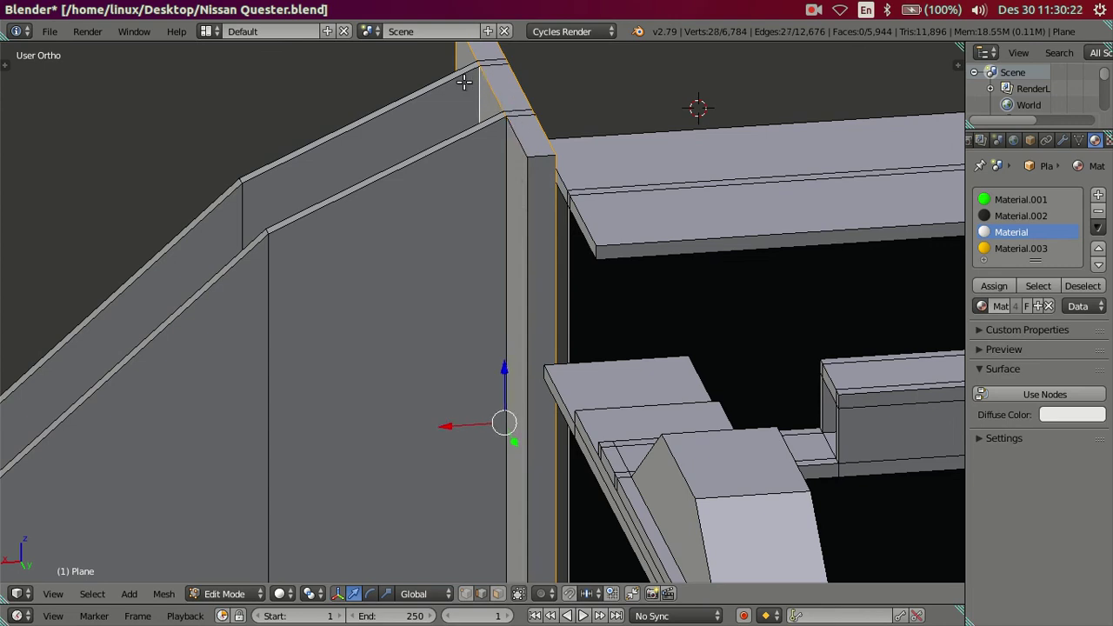
# In wireframe side and back views, brush-deselect the pillar's extra edges.
pyautogui.moveTo(474, 86); pyautogui.dragTo(482, 130, button='middle')
pyautogui.press('z')
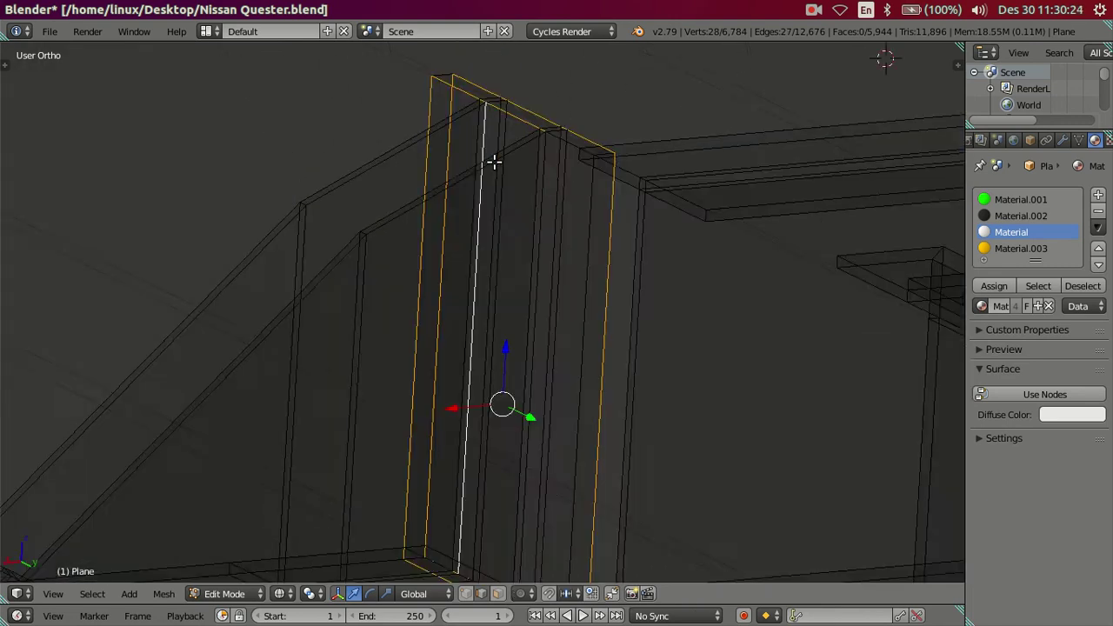
pyautogui.press('KP_3')
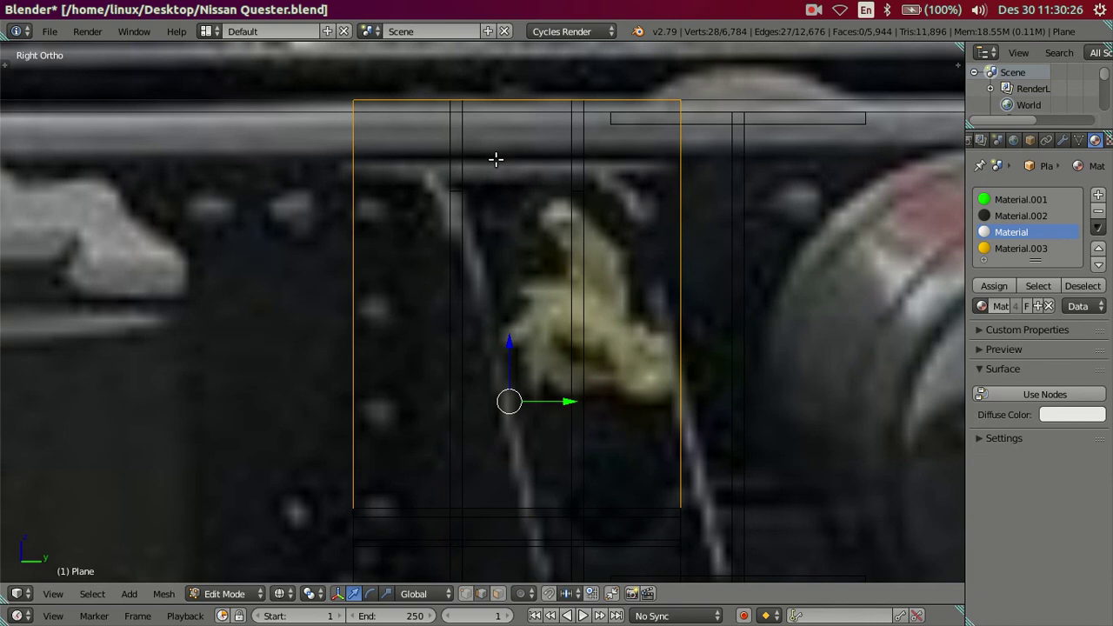
pyautogui.press('ctrl+KP_1')
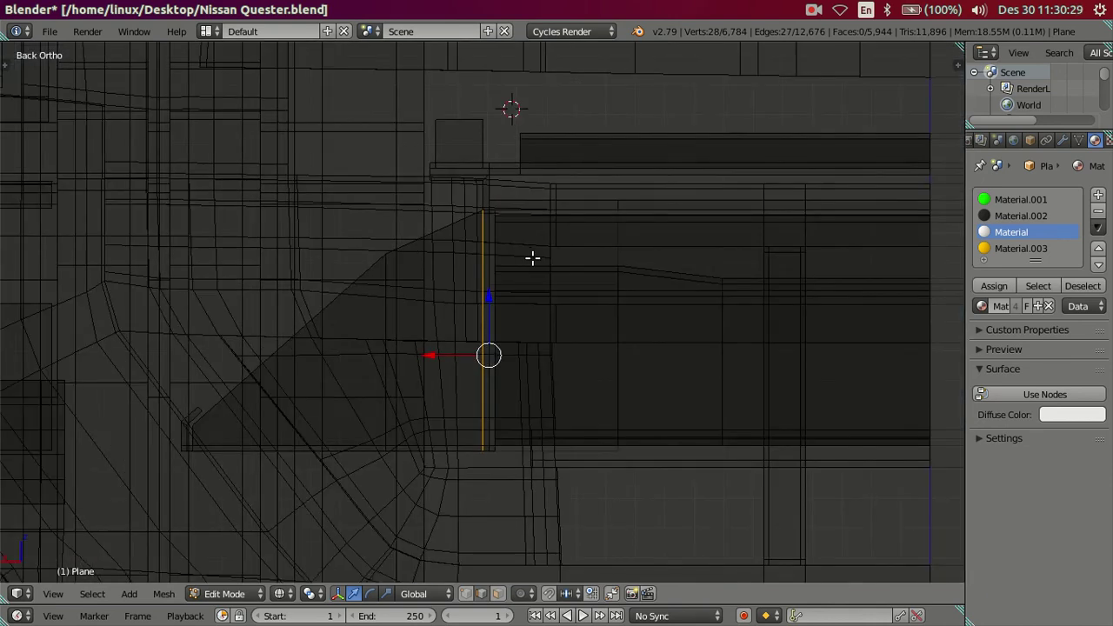
pyautogui.keyDown('shift'); pyautogui.moveTo(532, 256); pyautogui.dragTo(528, 236, button='middle'); pyautogui.keyUp('shift')
pyautogui.scroll(3, 527, 236)
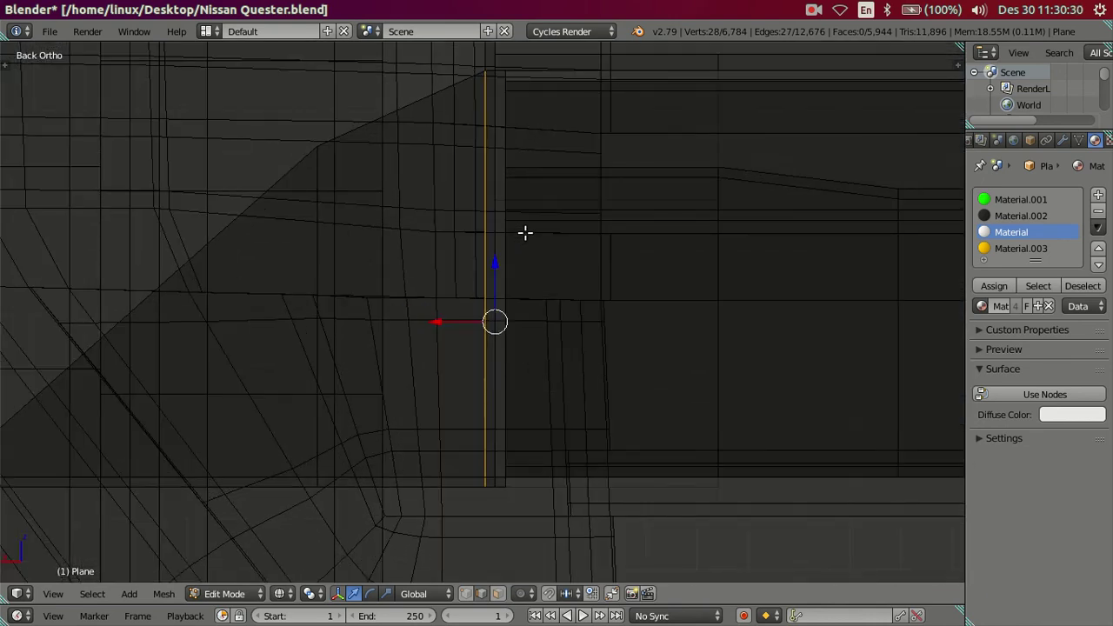
pyautogui.press('c')
pyautogui.middleClick(453, 79)
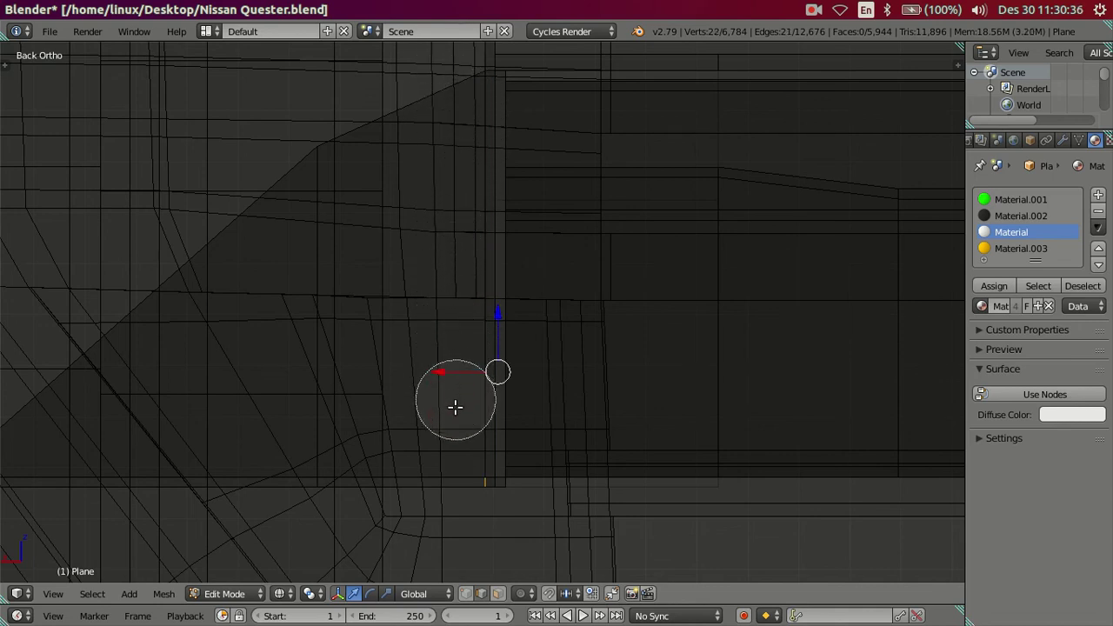
pyautogui.moveTo(454, 440)
pyautogui.mouseDown(button='middle')
pyautogui.moveTo(458, 459)
pyautogui.moveTo(859, 404)
pyautogui.moveTo(472, 459)
pyautogui.moveTo(412, 406)
pyautogui.moveTo(472, 429)
pyautogui.moveTo(718, 380)
pyautogui.moveTo(634, 328)
pyautogui.moveTo(616, 347)
pyautogui.moveTo(580, 348)
pyautogui.mouseUp(button='middle')
pyautogui.press('Escape')
pyautogui.press('z')
pyautogui.press('z')
pyautogui.click(579, 348)
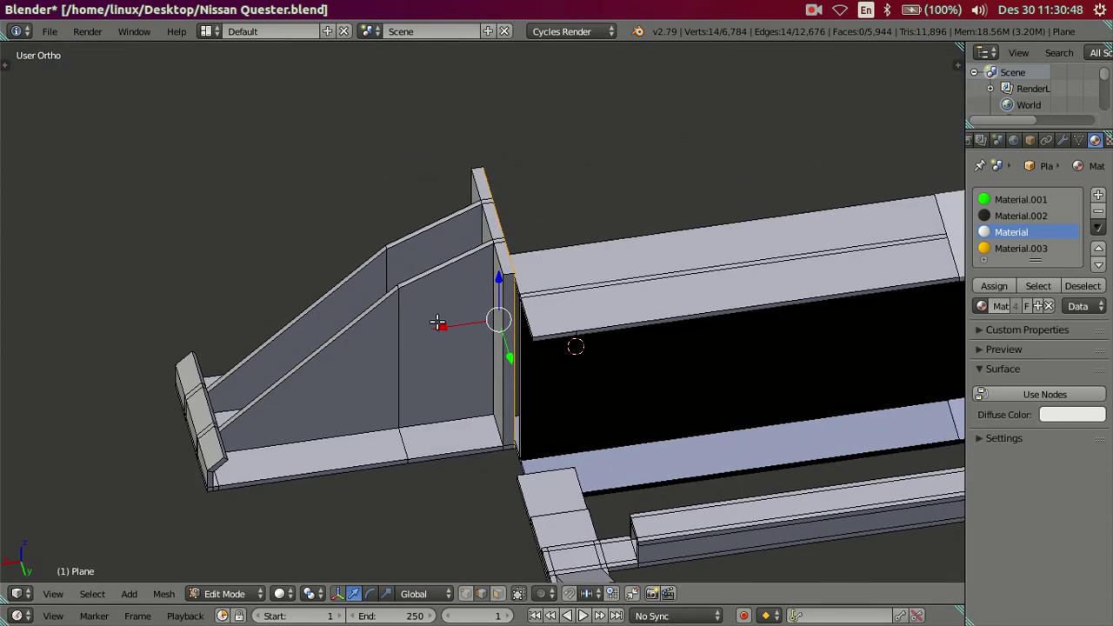
# Move the selected bracket edge 0.02 along X against the rail.
pyautogui.moveTo(437, 323); pyautogui.dragTo(429, 324)
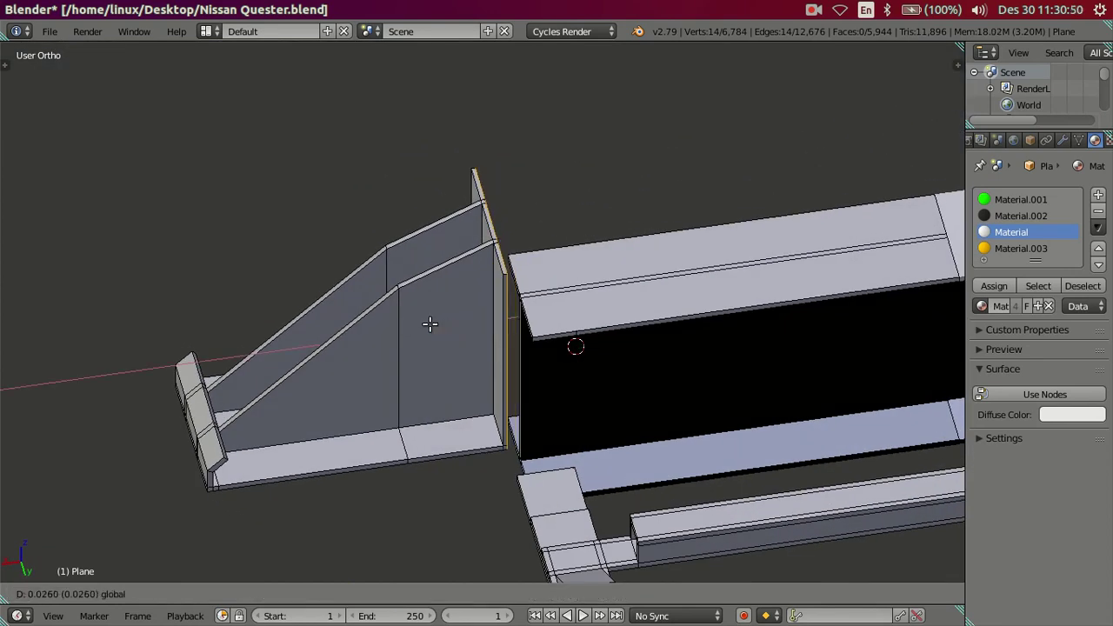
pyautogui.write('02')
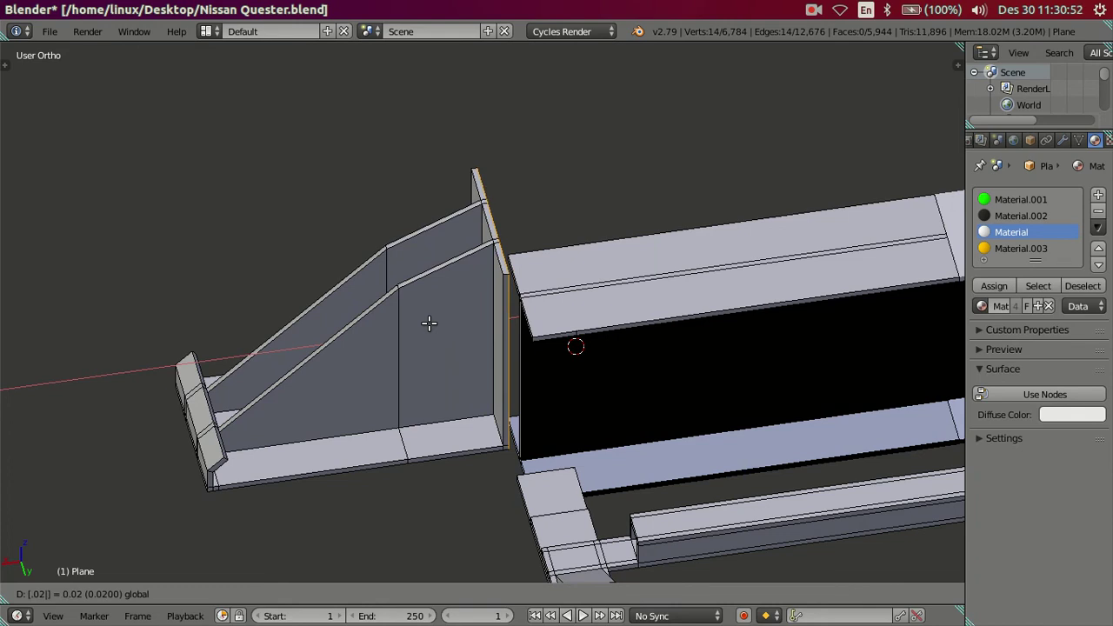
pyautogui.press('Return')
pyautogui.press('a')
# Reveal the hidden top plank, return to Object Mode, and save over the file.
pyautogui.moveTo(461, 311)
pyautogui.mouseDown(button='middle')
pyautogui.moveTo(540, 301)
pyautogui.moveTo(576, 266)
pyautogui.moveTo(530, 315)
pyautogui.moveTo(585, 284)
pyautogui.mouseUp(button='middle')
pyautogui.hotkey('alt', 'h')
pyautogui.press('a')
pyautogui.press('Tab')
pyautogui.press('Tab')
pyautogui.hotkey('ctrl', 's')
pyautogui.click(595, 283)
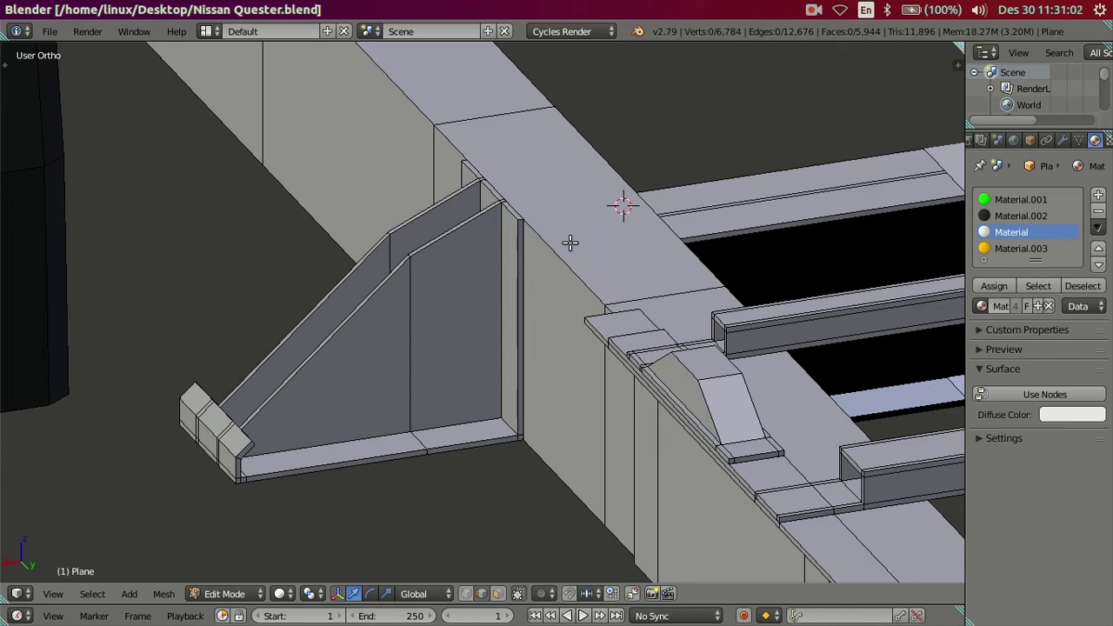
# Orbit out and view the whole truck through the camera.
pyautogui.scroll(-2, 570, 243)
pyautogui.moveTo(565, 235); pyautogui.dragTo(553, 213, button='middle')
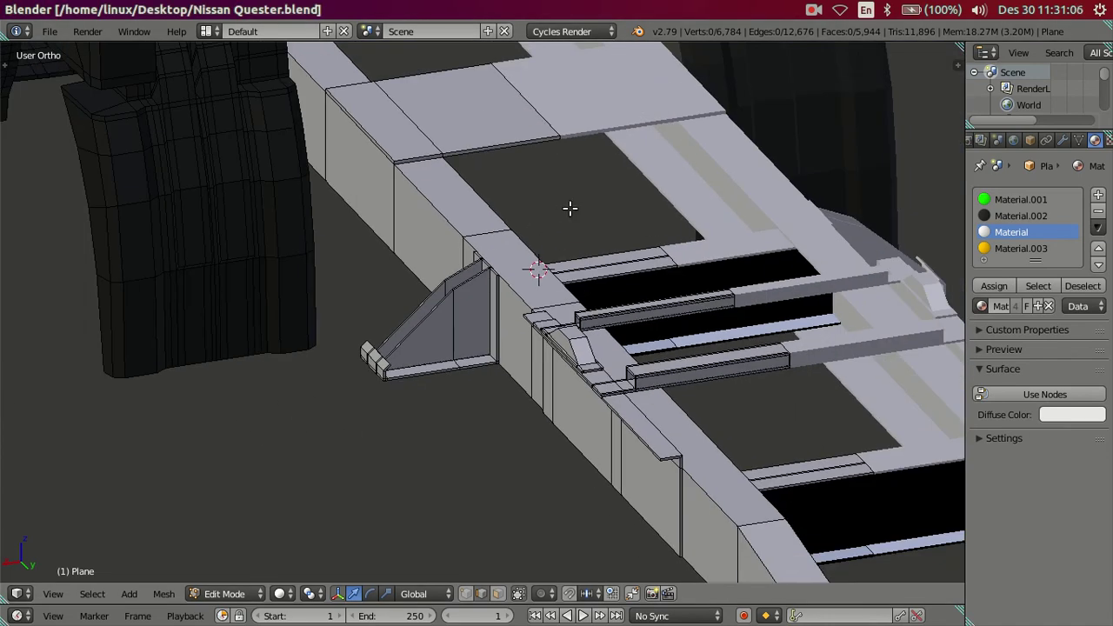
pyautogui.press('KP_0')
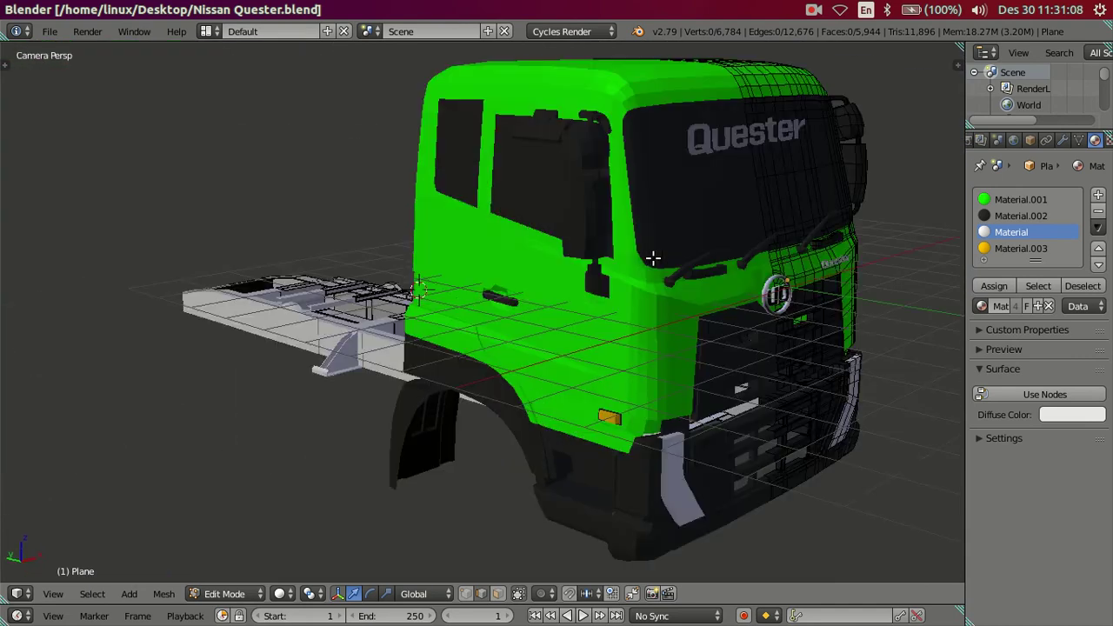